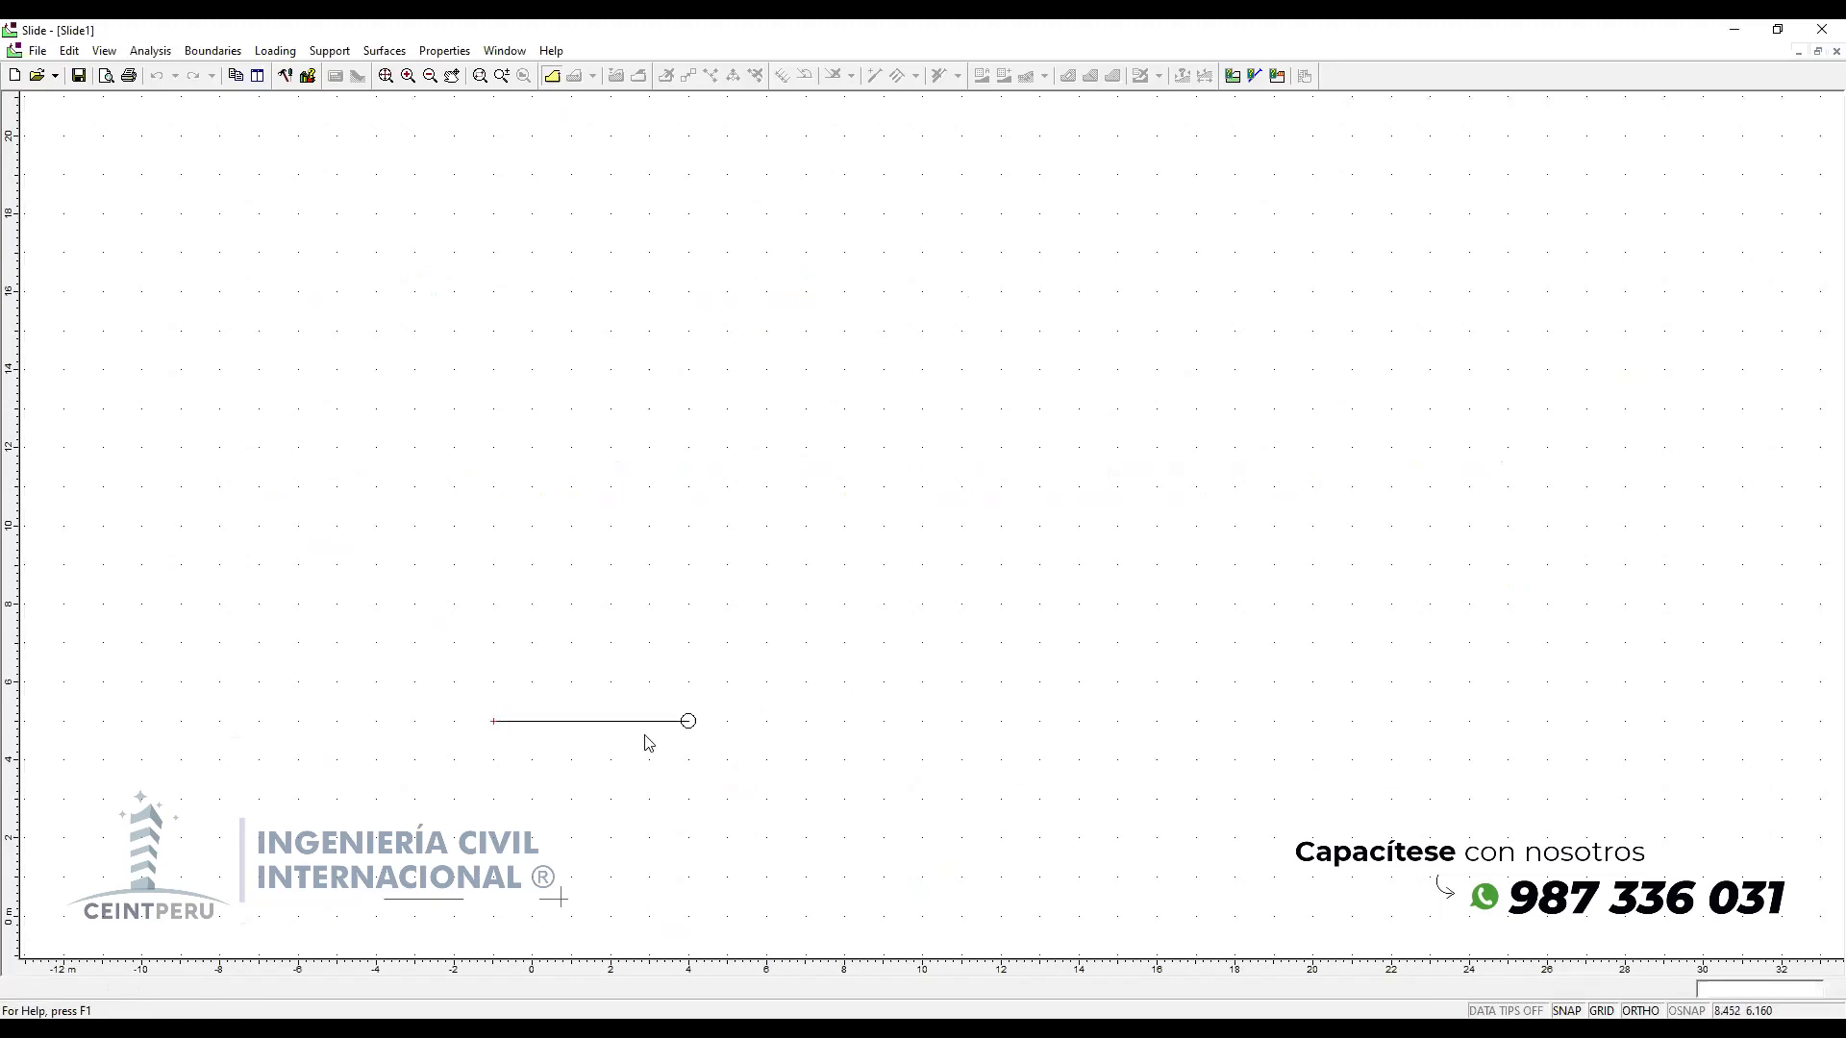
Step: Draw the closed external boundary of the slope through (0,5), (30,5), (30,18), (21,18), (9,11) and (0,11)
key(Escape)
click(551, 76)
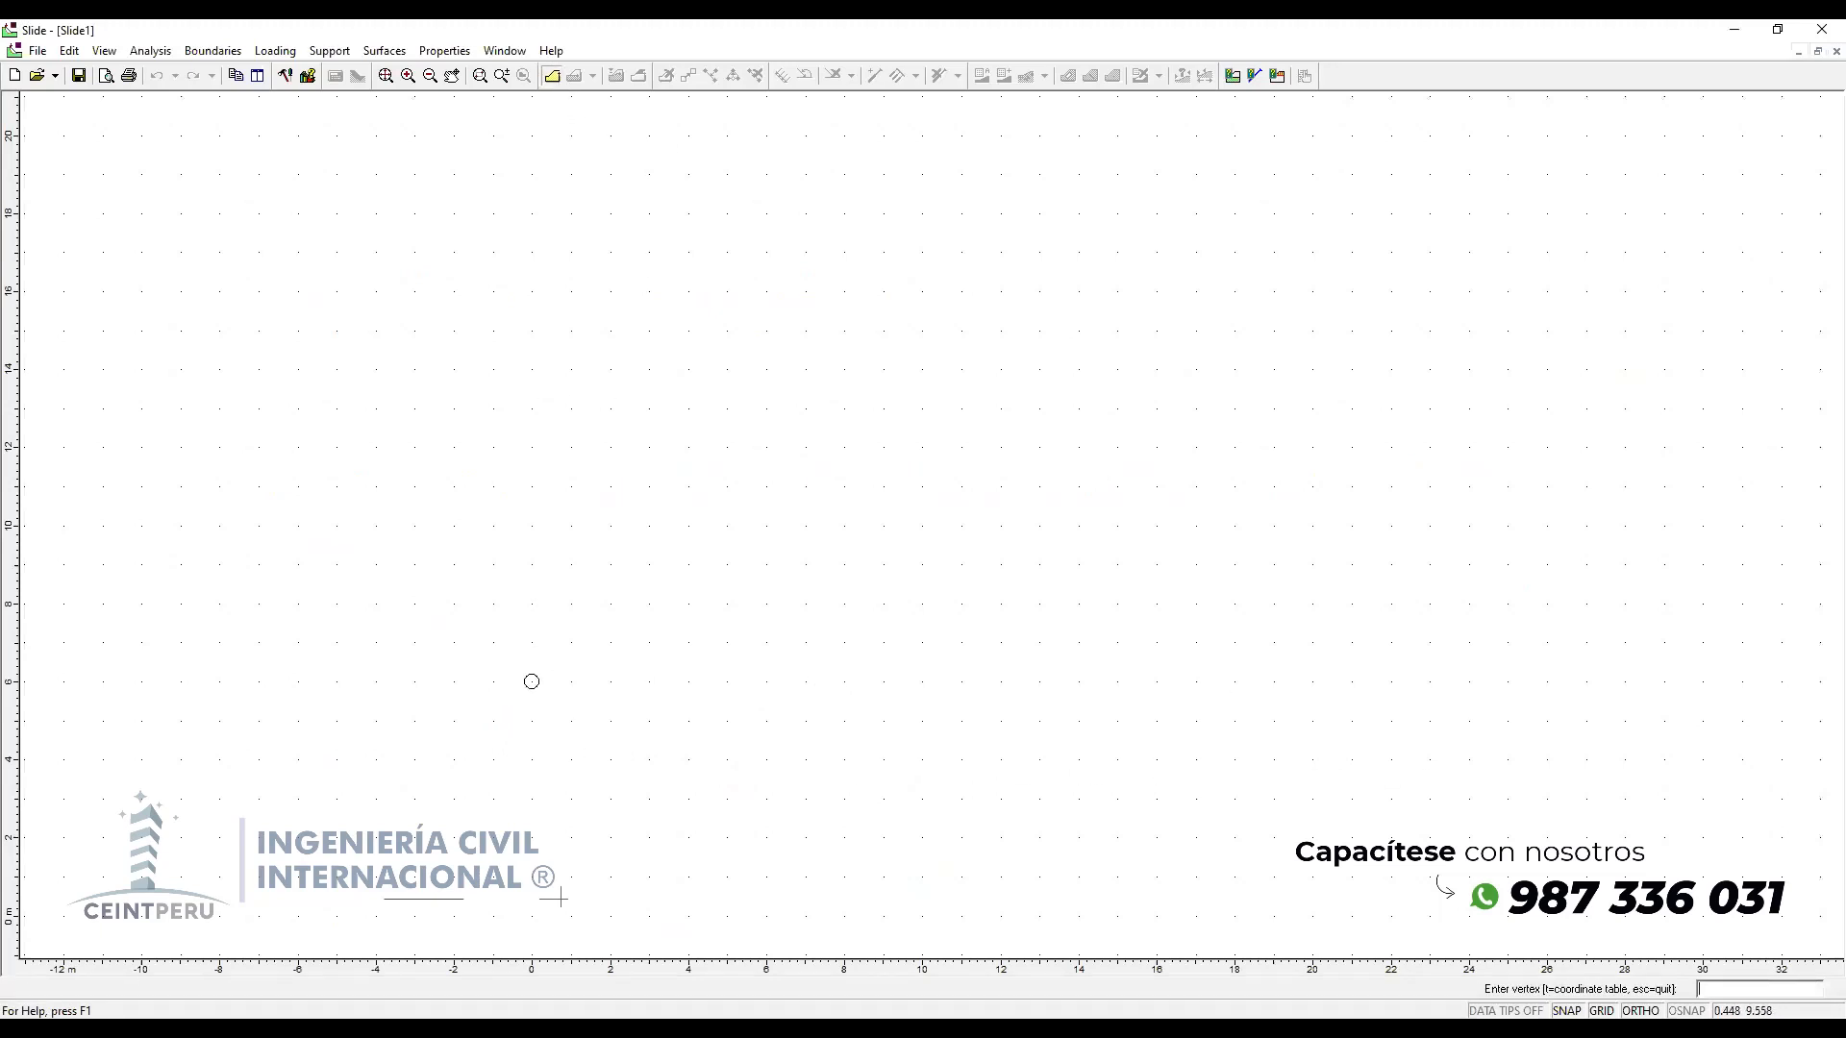
click(531, 721)
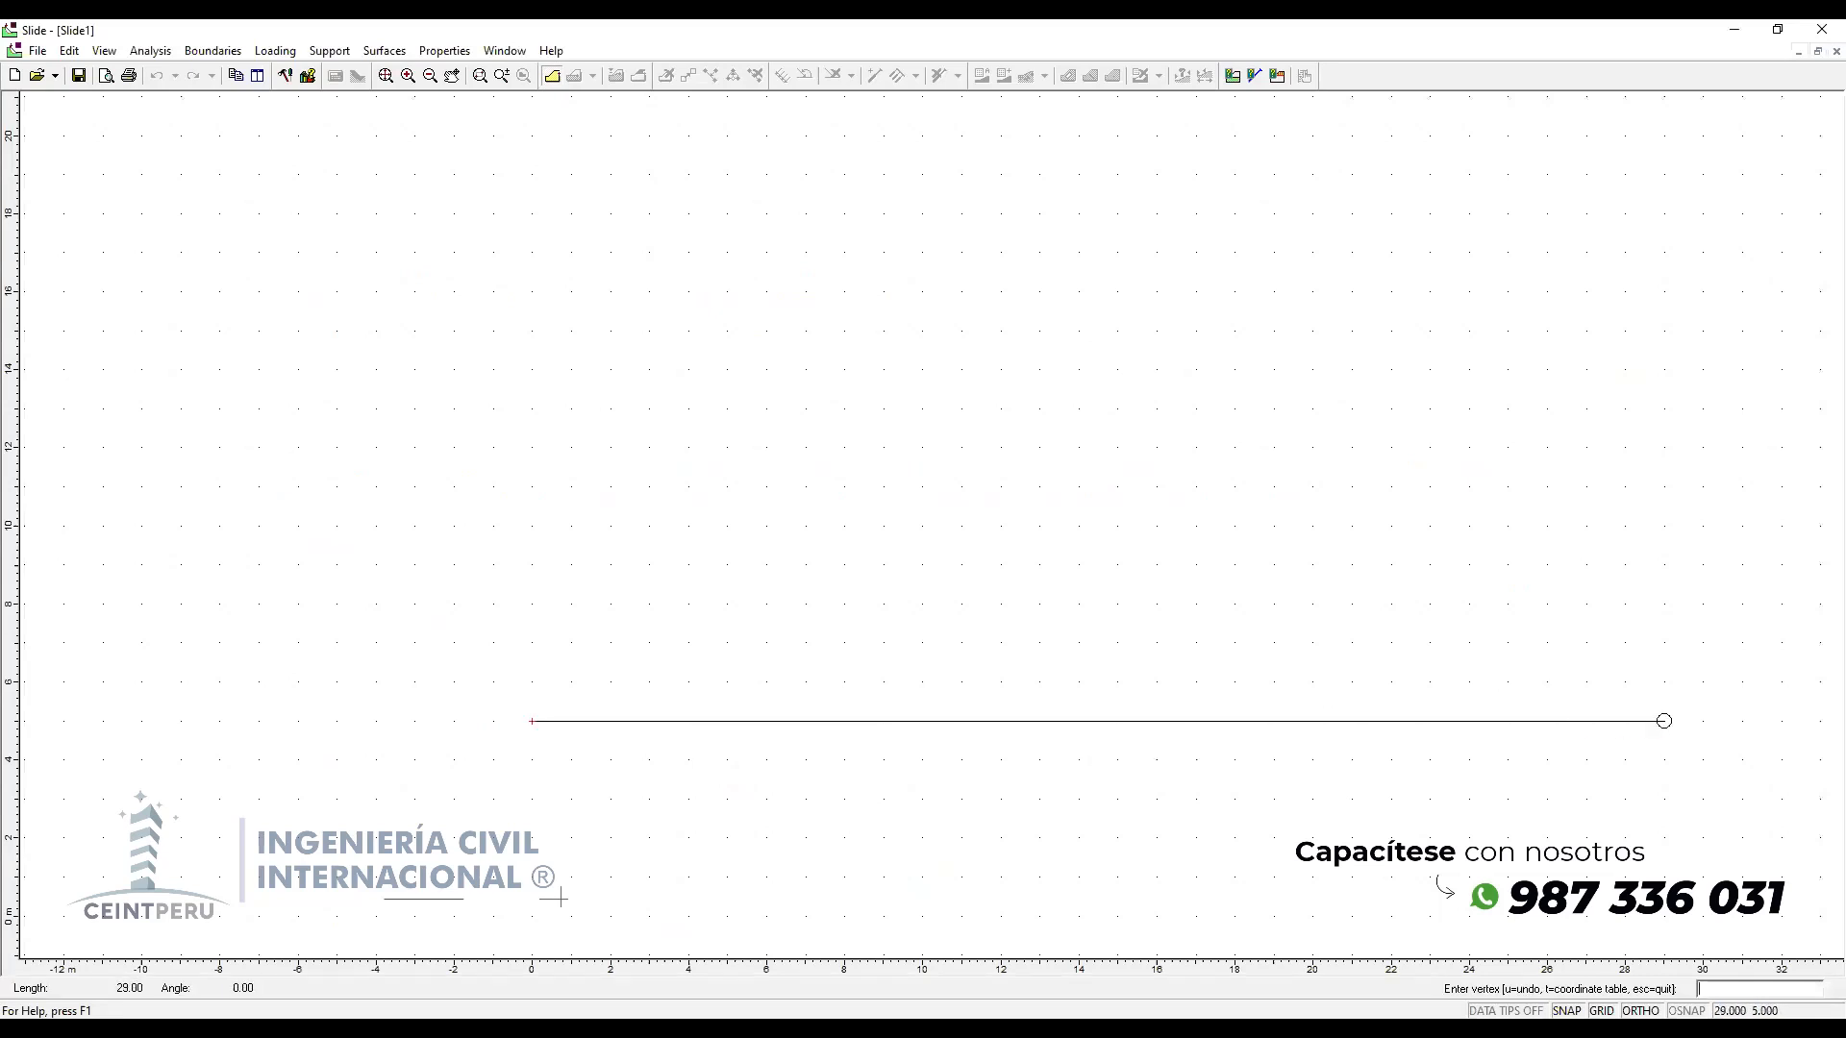
click(1703, 721)
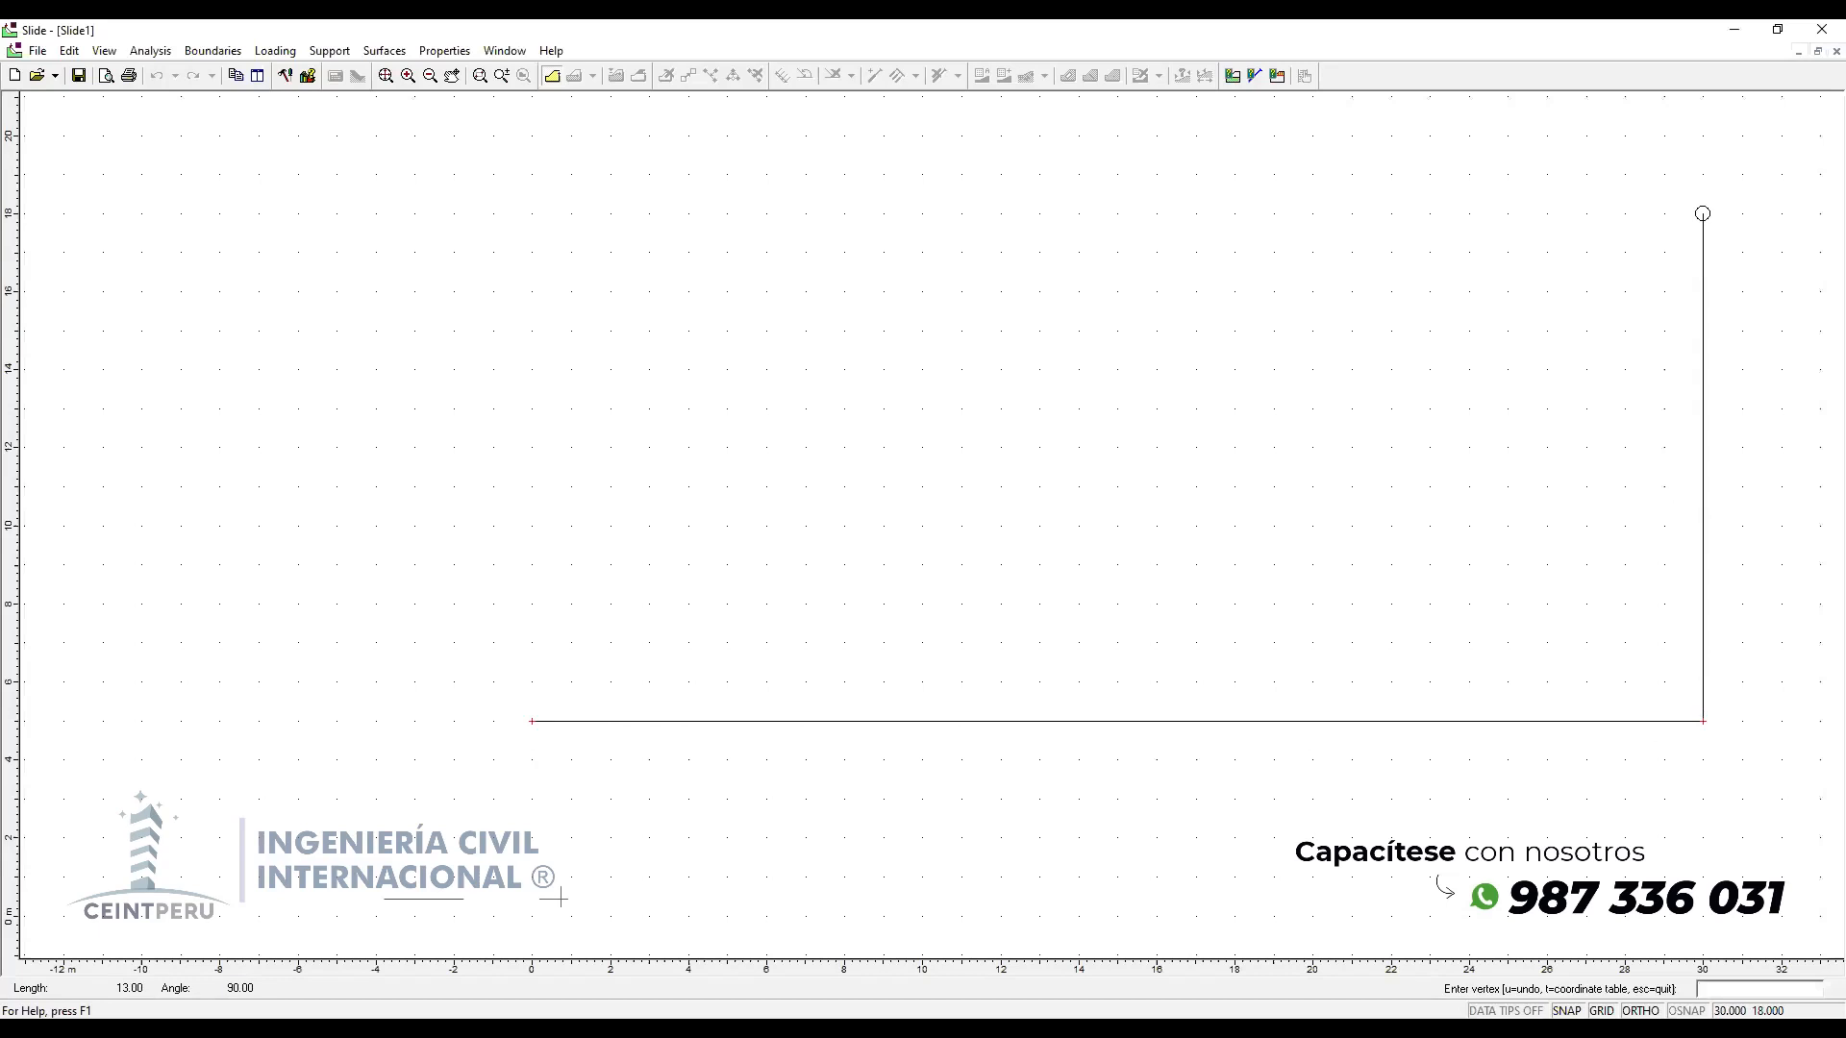
click(1703, 213)
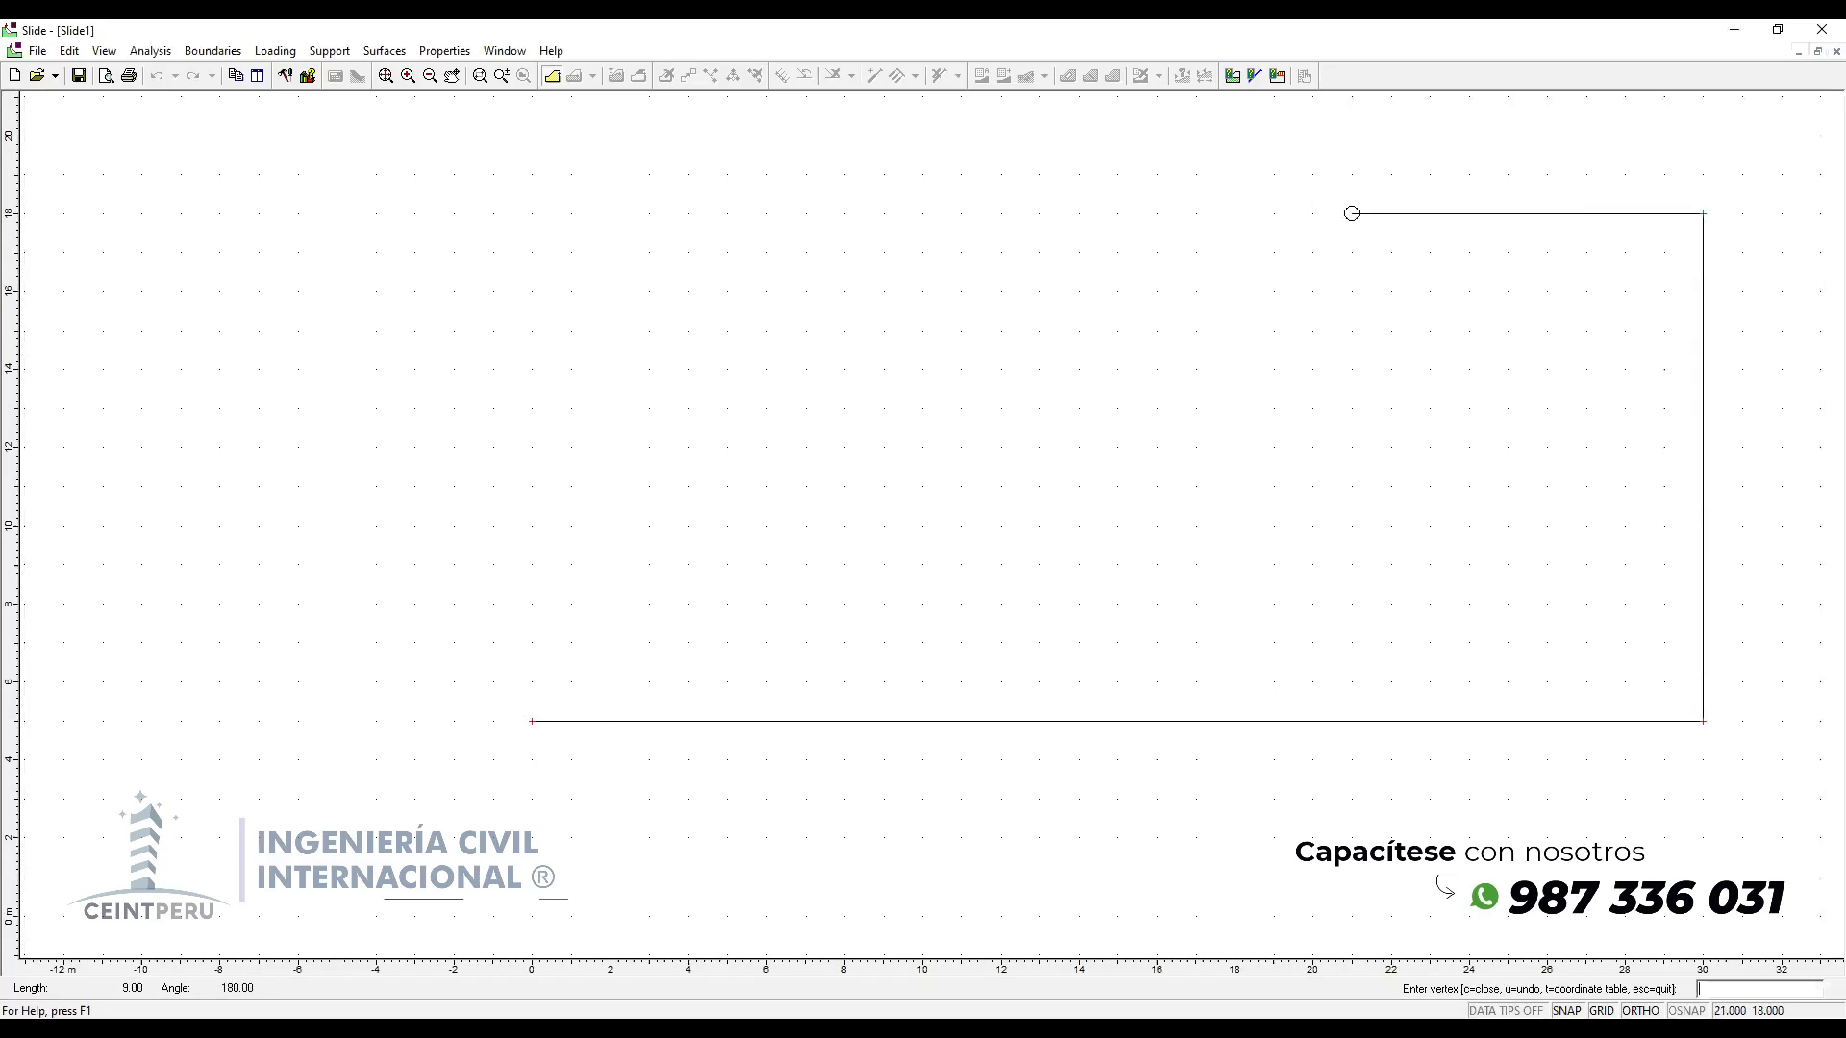
click(1351, 214)
click(884, 487)
click(531, 487)
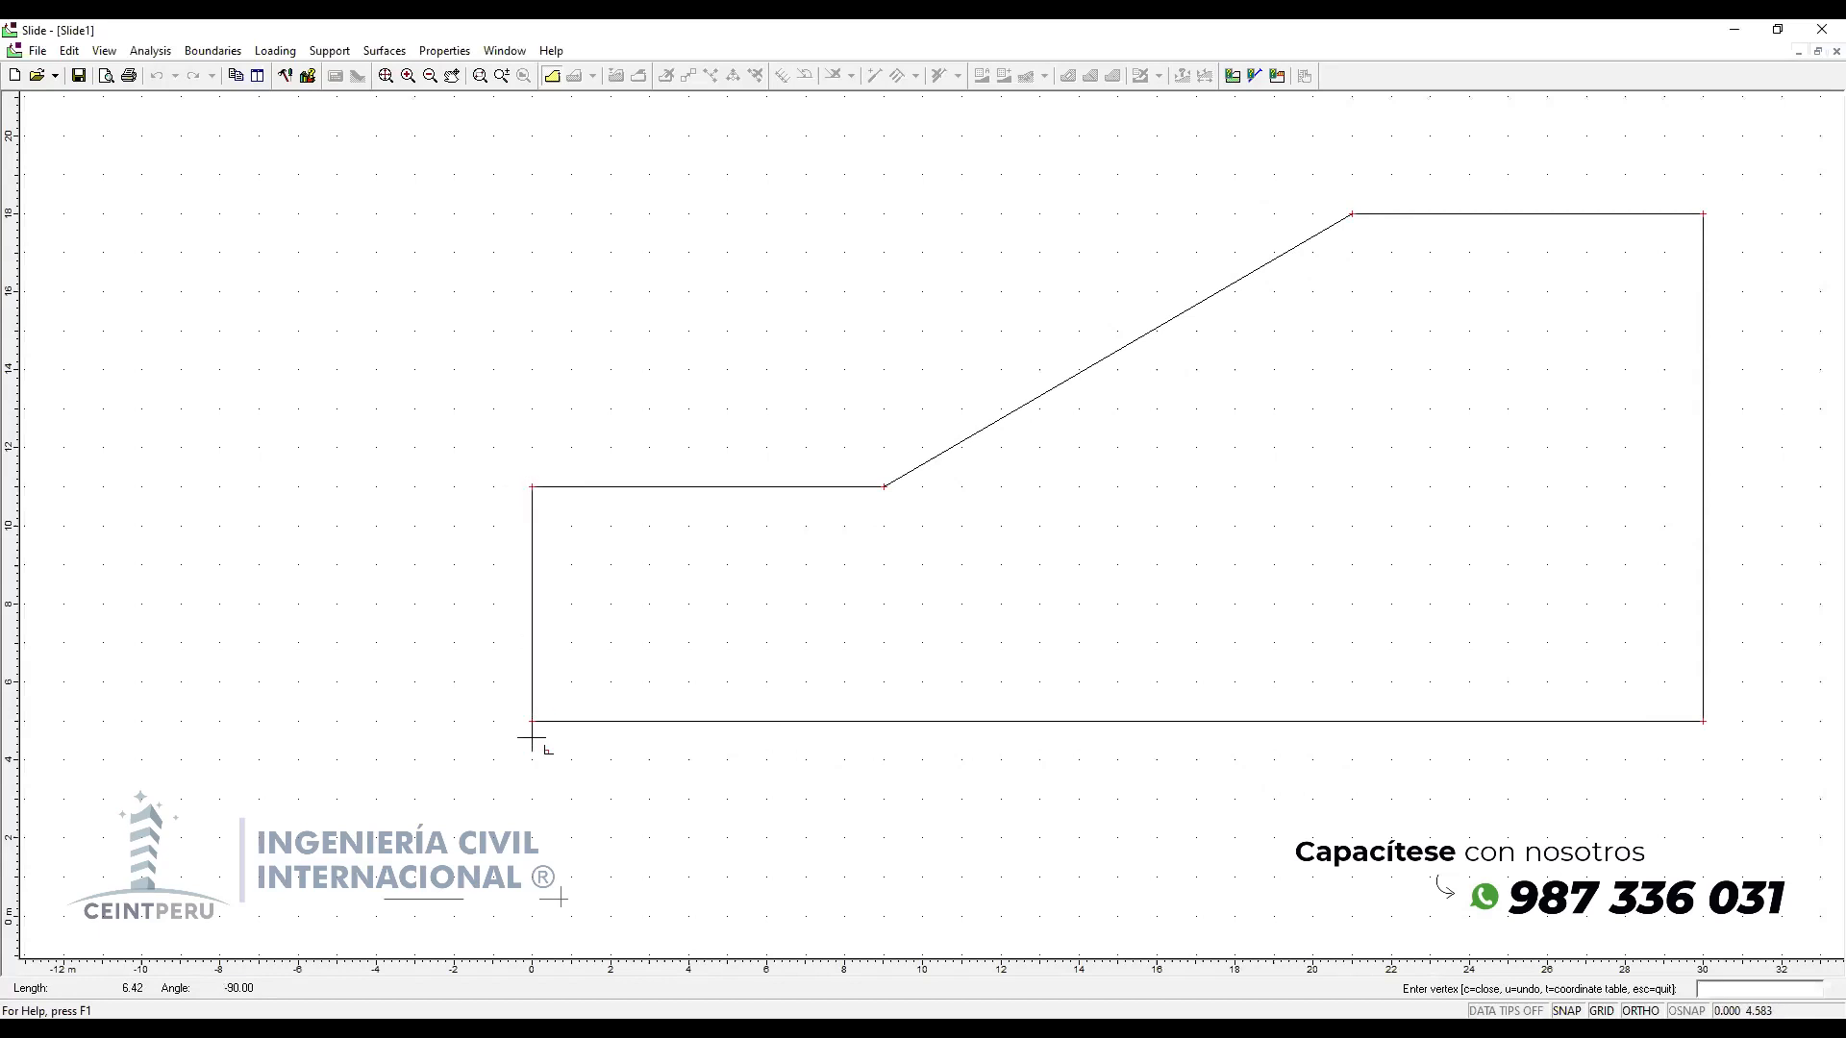
click(532, 721)
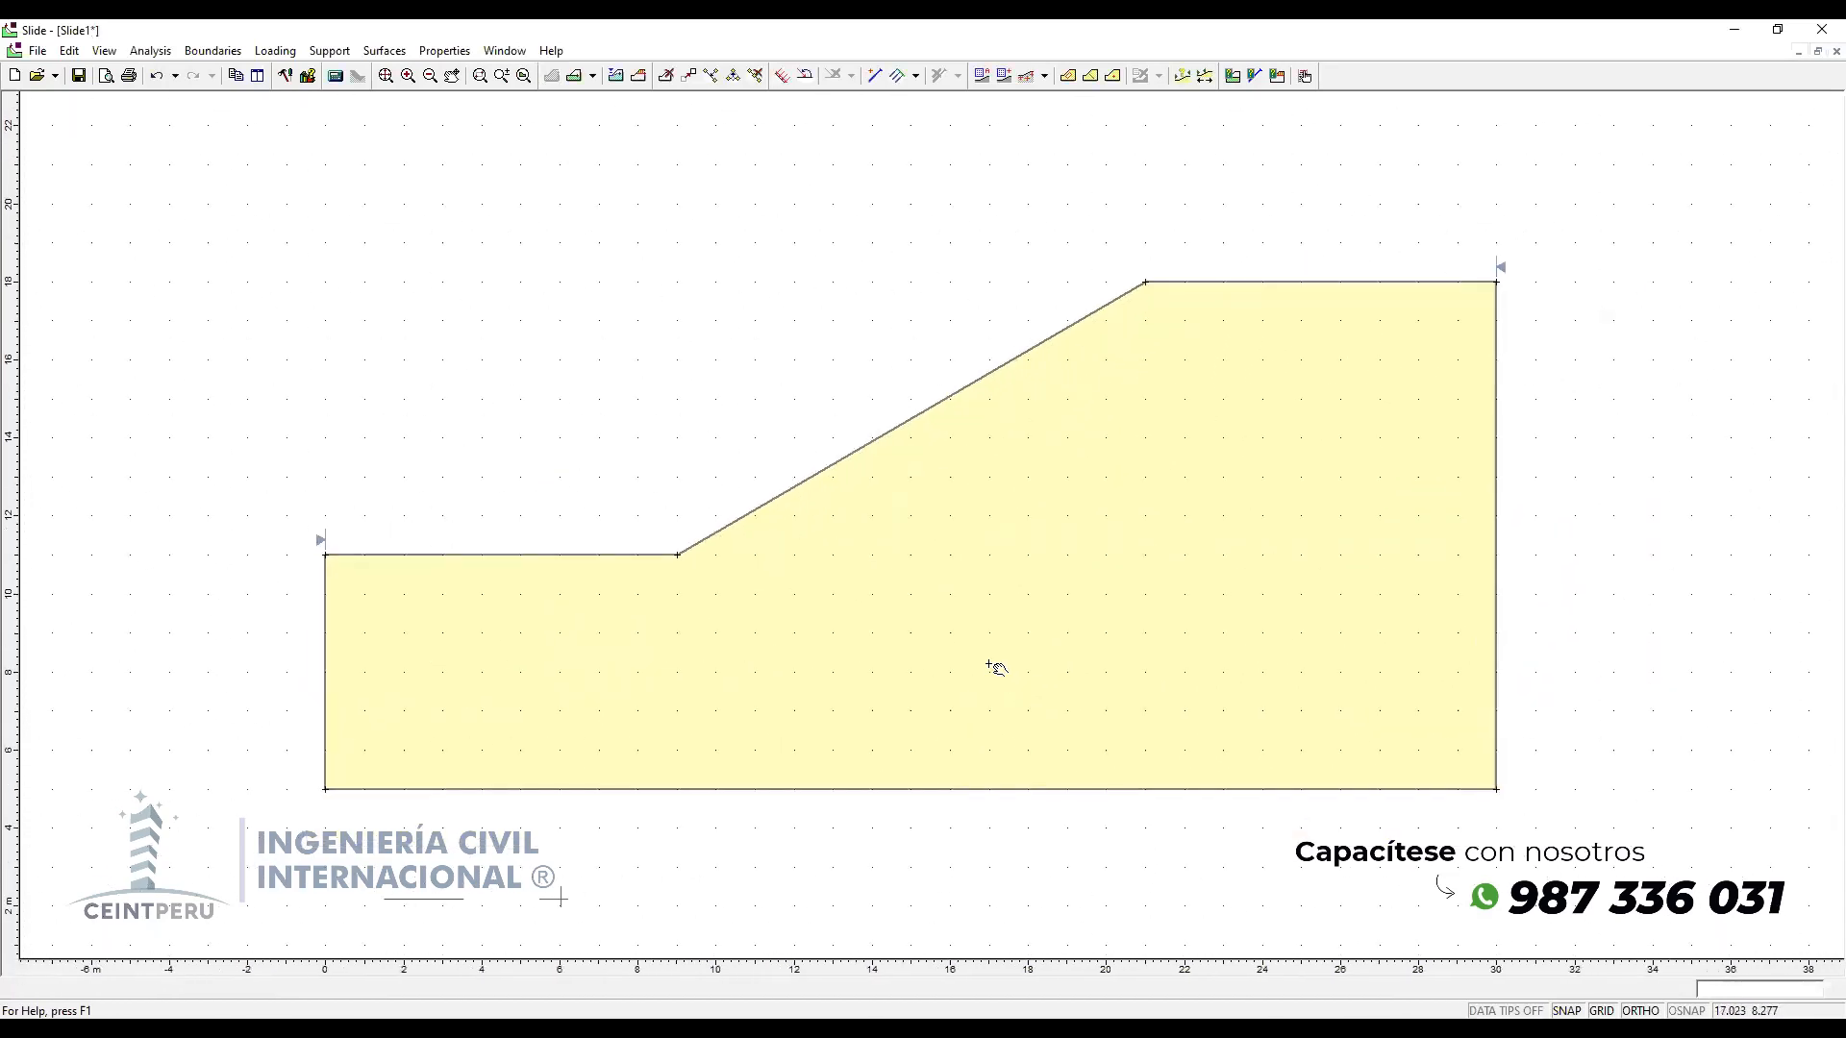
Step: Define Material 1's Mohr-Coulomb strength with a cohesion of 8 kN/m2 and a friction angle of 30 degrees
right_click(971, 538)
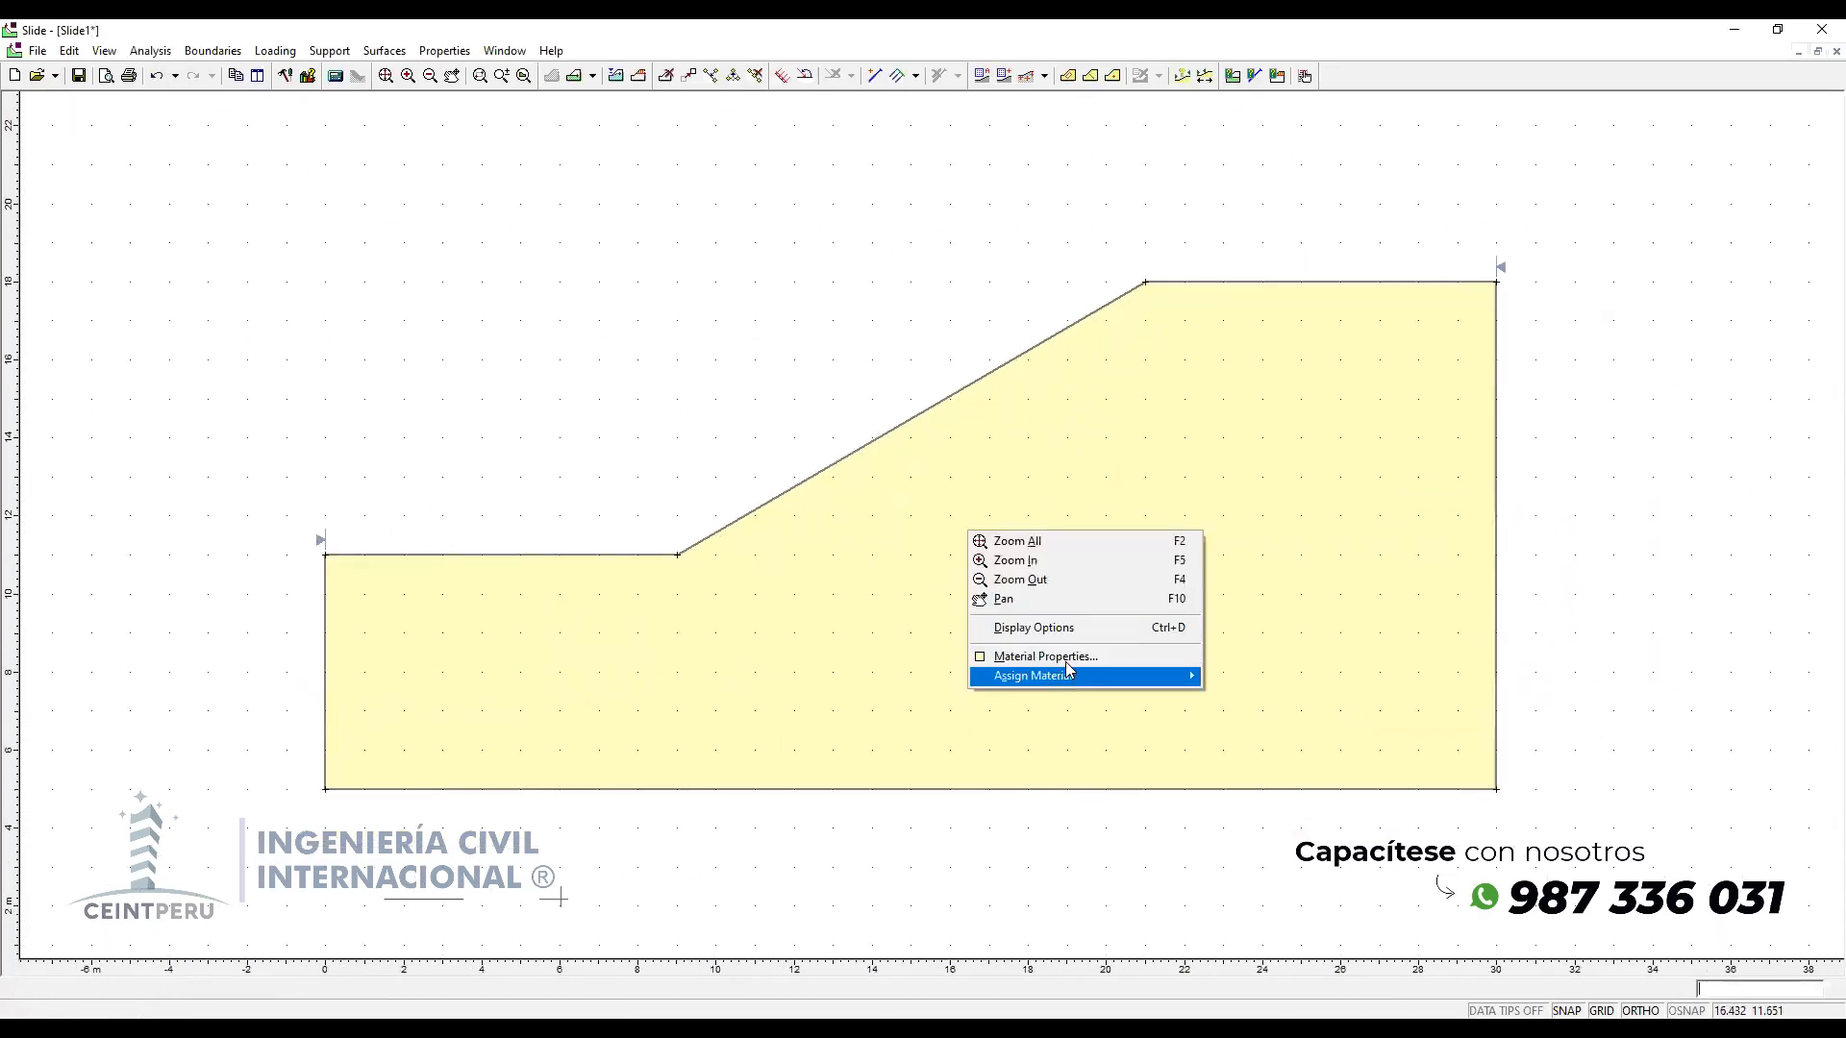
click(1065, 661)
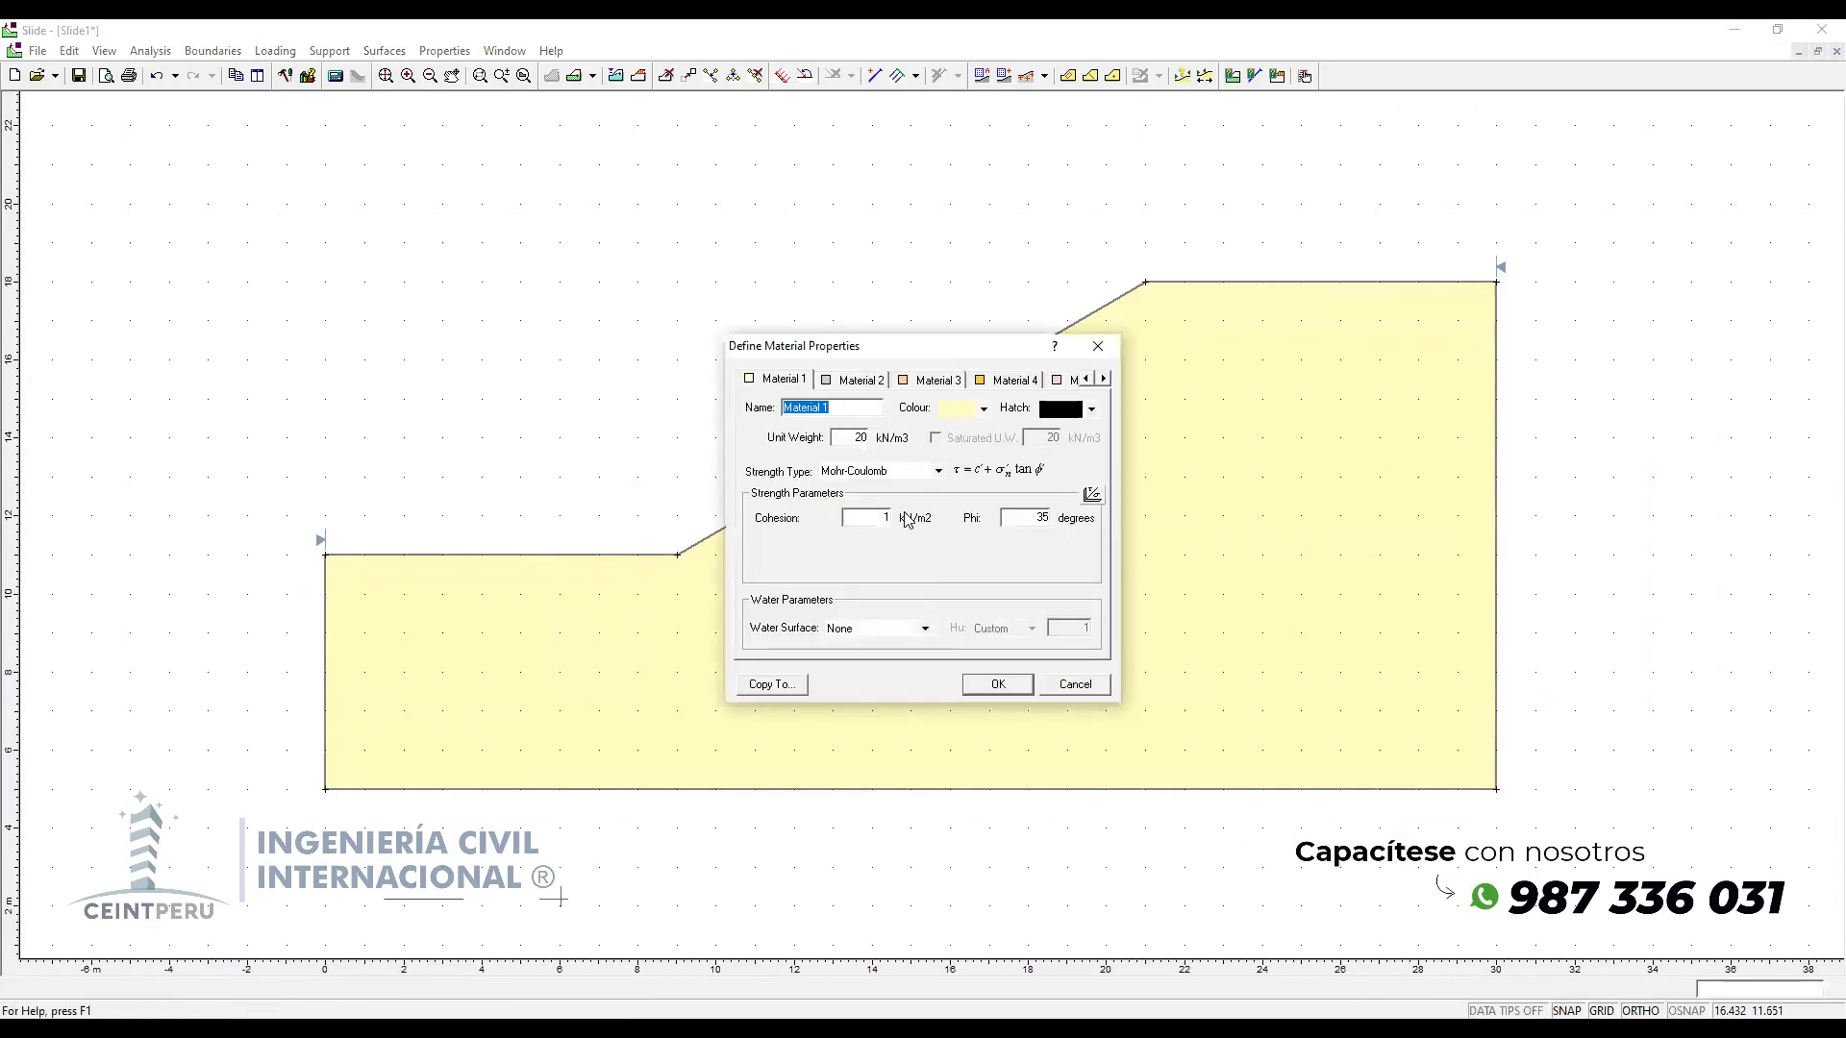
double_click(1040, 517)
double_click(861, 519)
text(8)
double_click(1026, 517)
text(30)
click(999, 687)
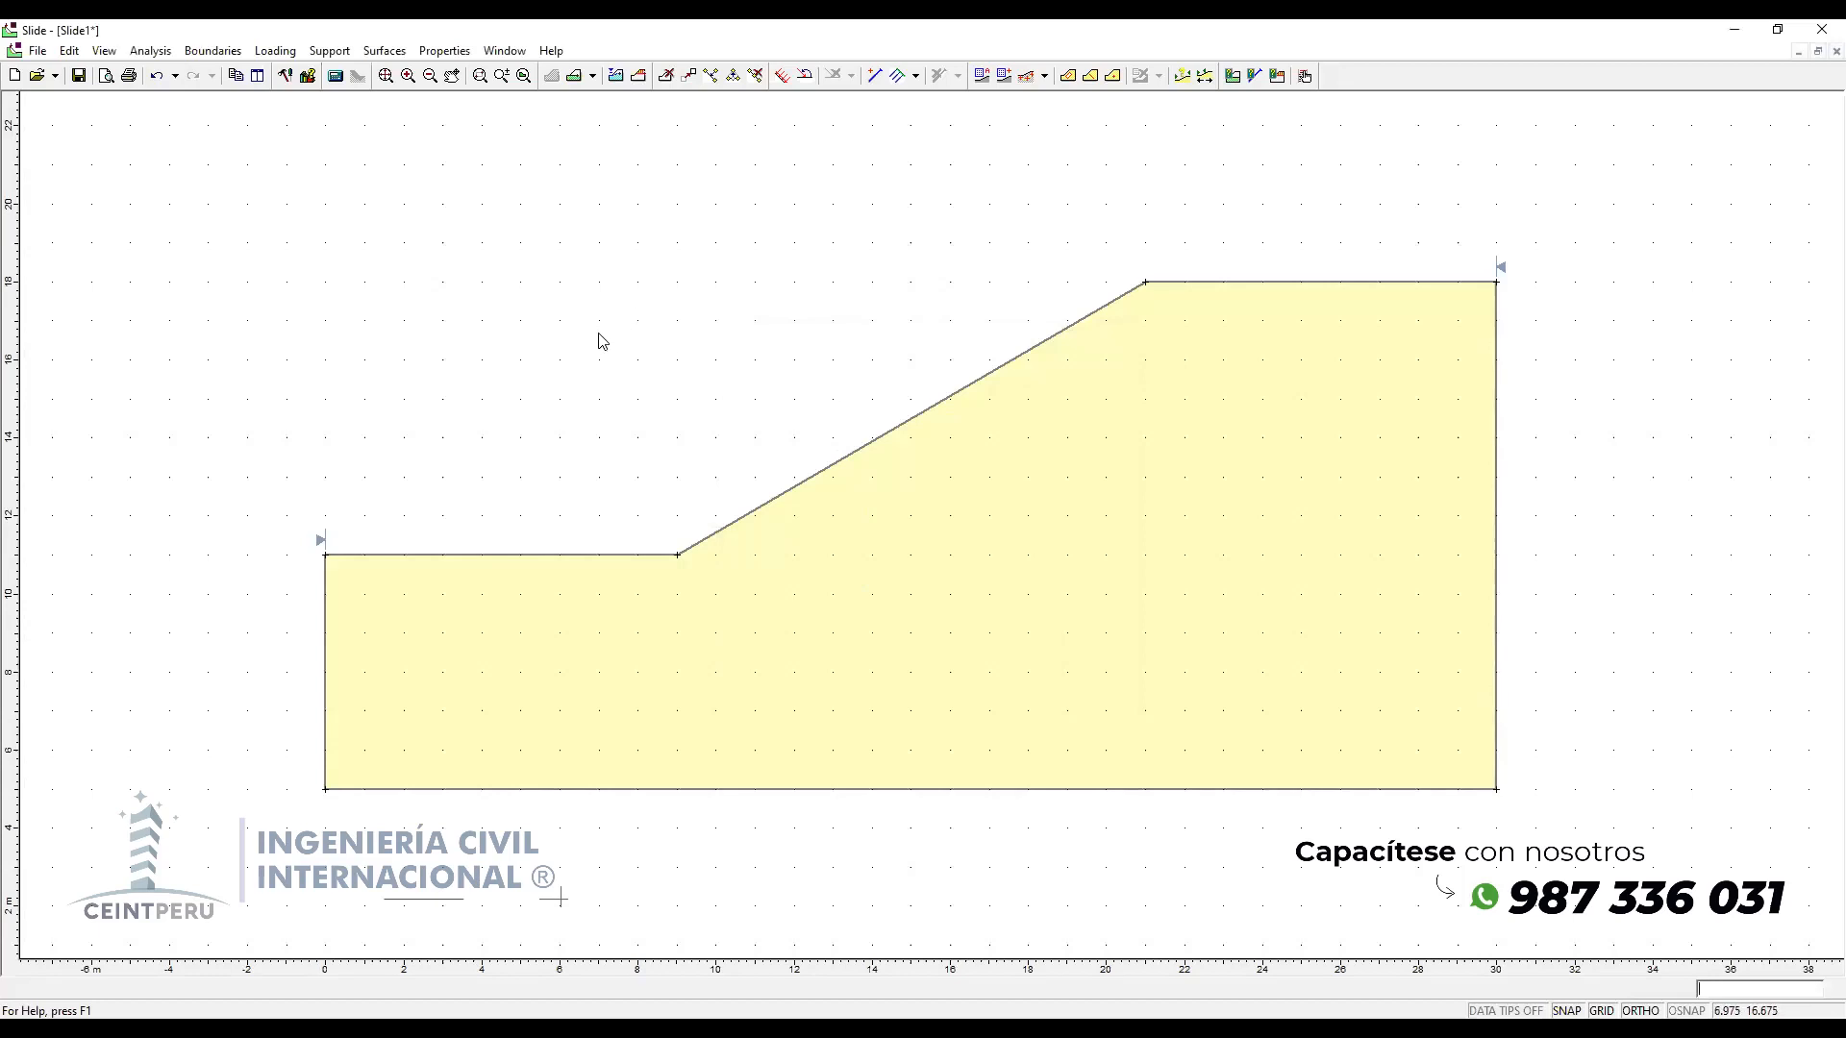
Step: Generate an automatic slip-centre grid above the slope with 20 intervals in both X and Y directions
drag(804, 301, 766, 350)
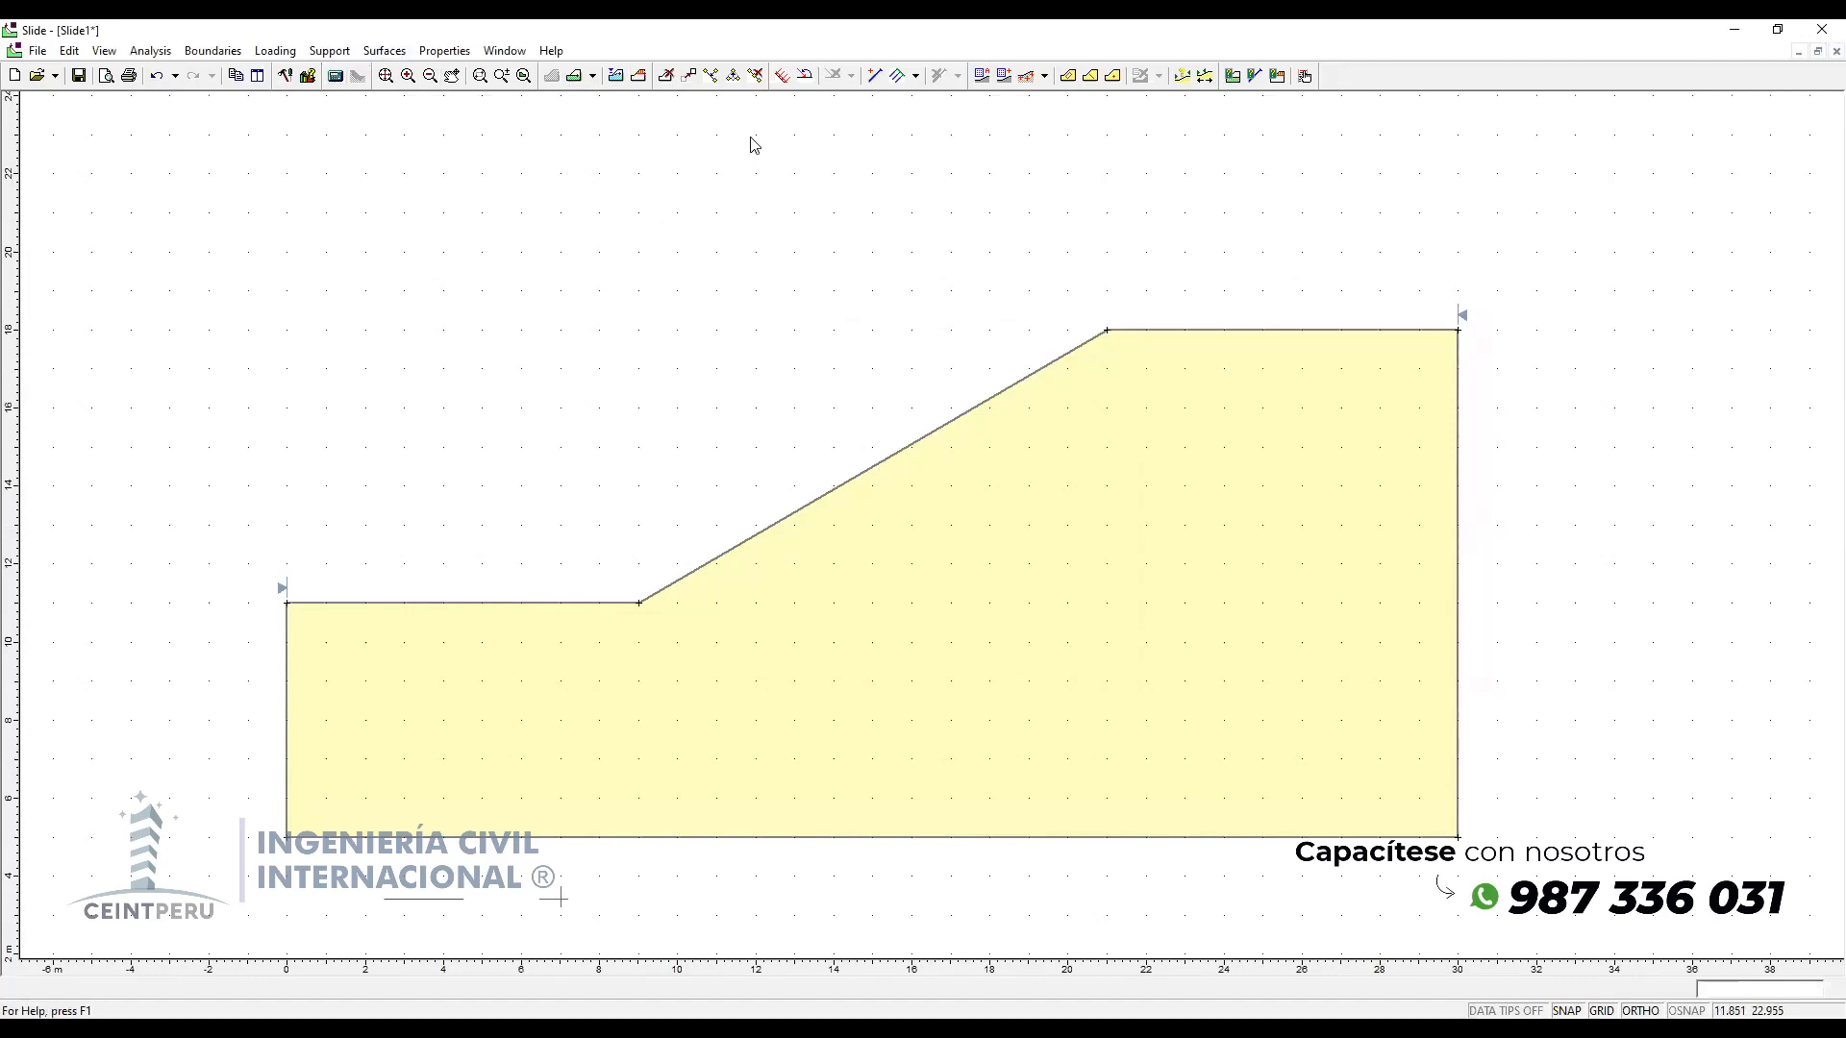
drag(701, 162, 750, 185)
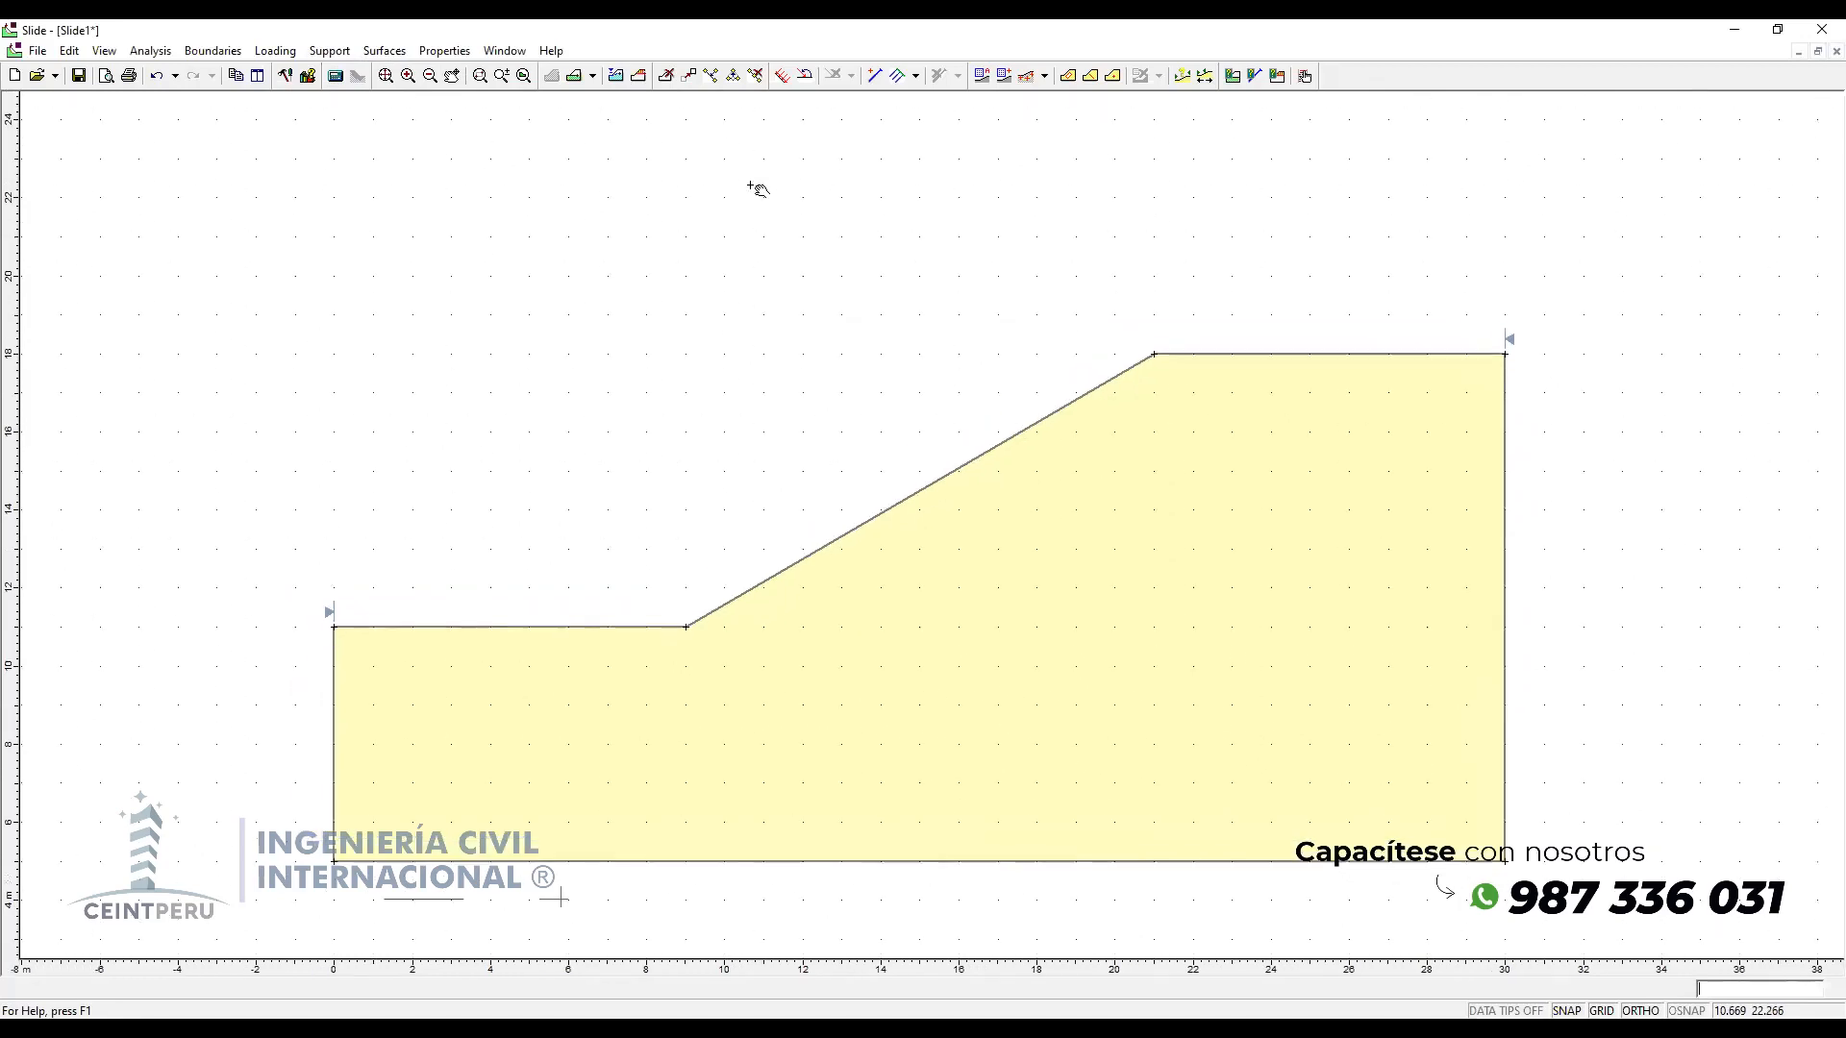
scroll(756, 403, down, 1)
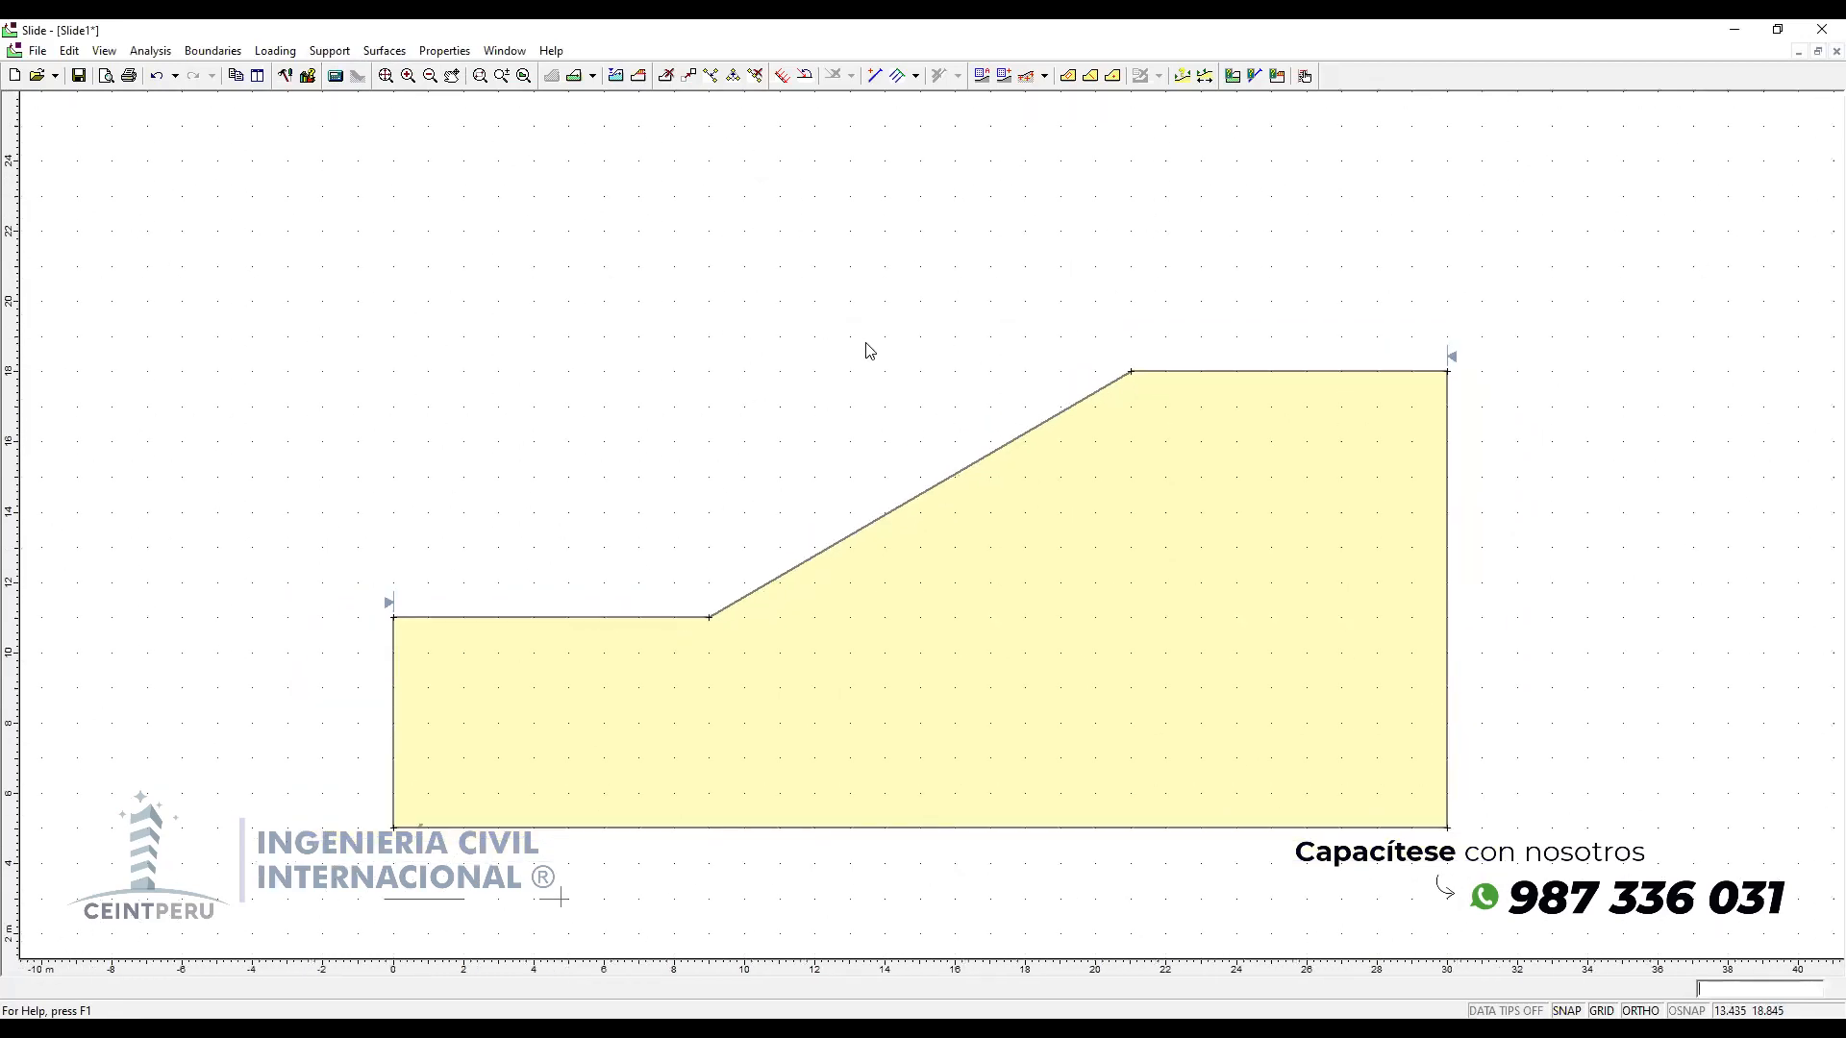
click(981, 81)
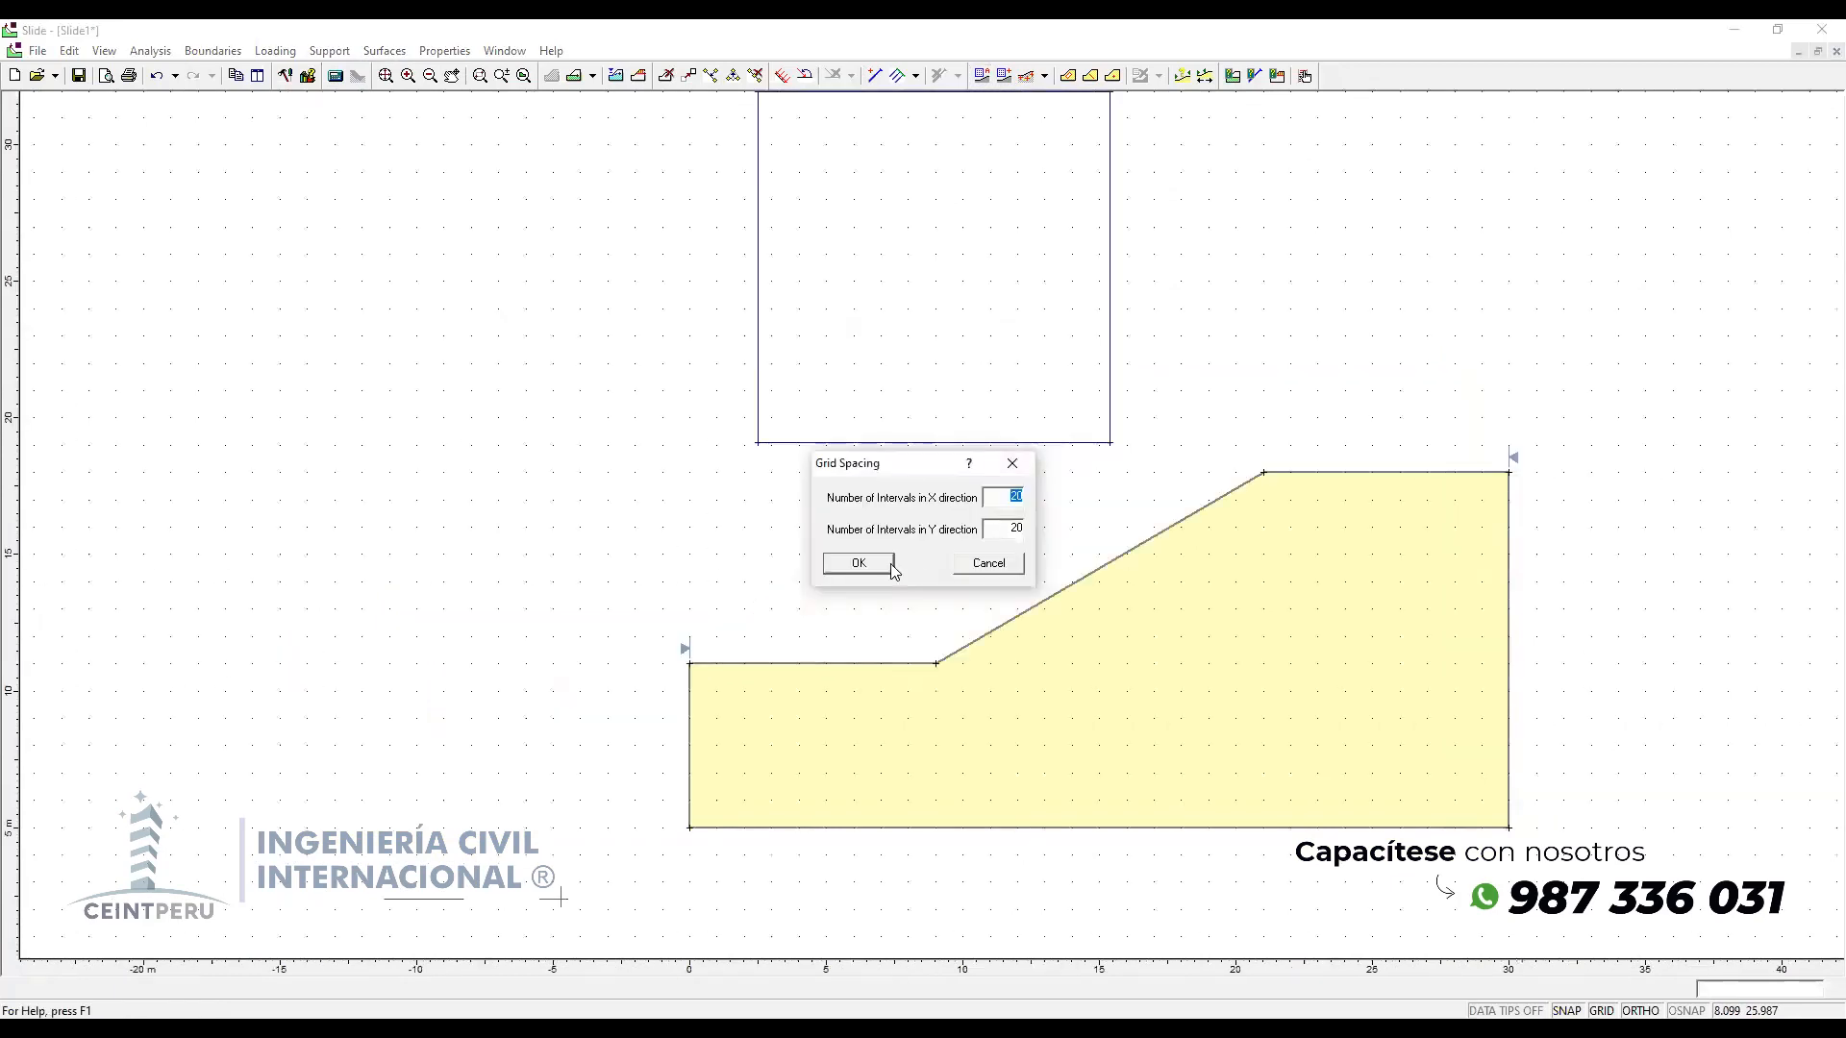
click(851, 565)
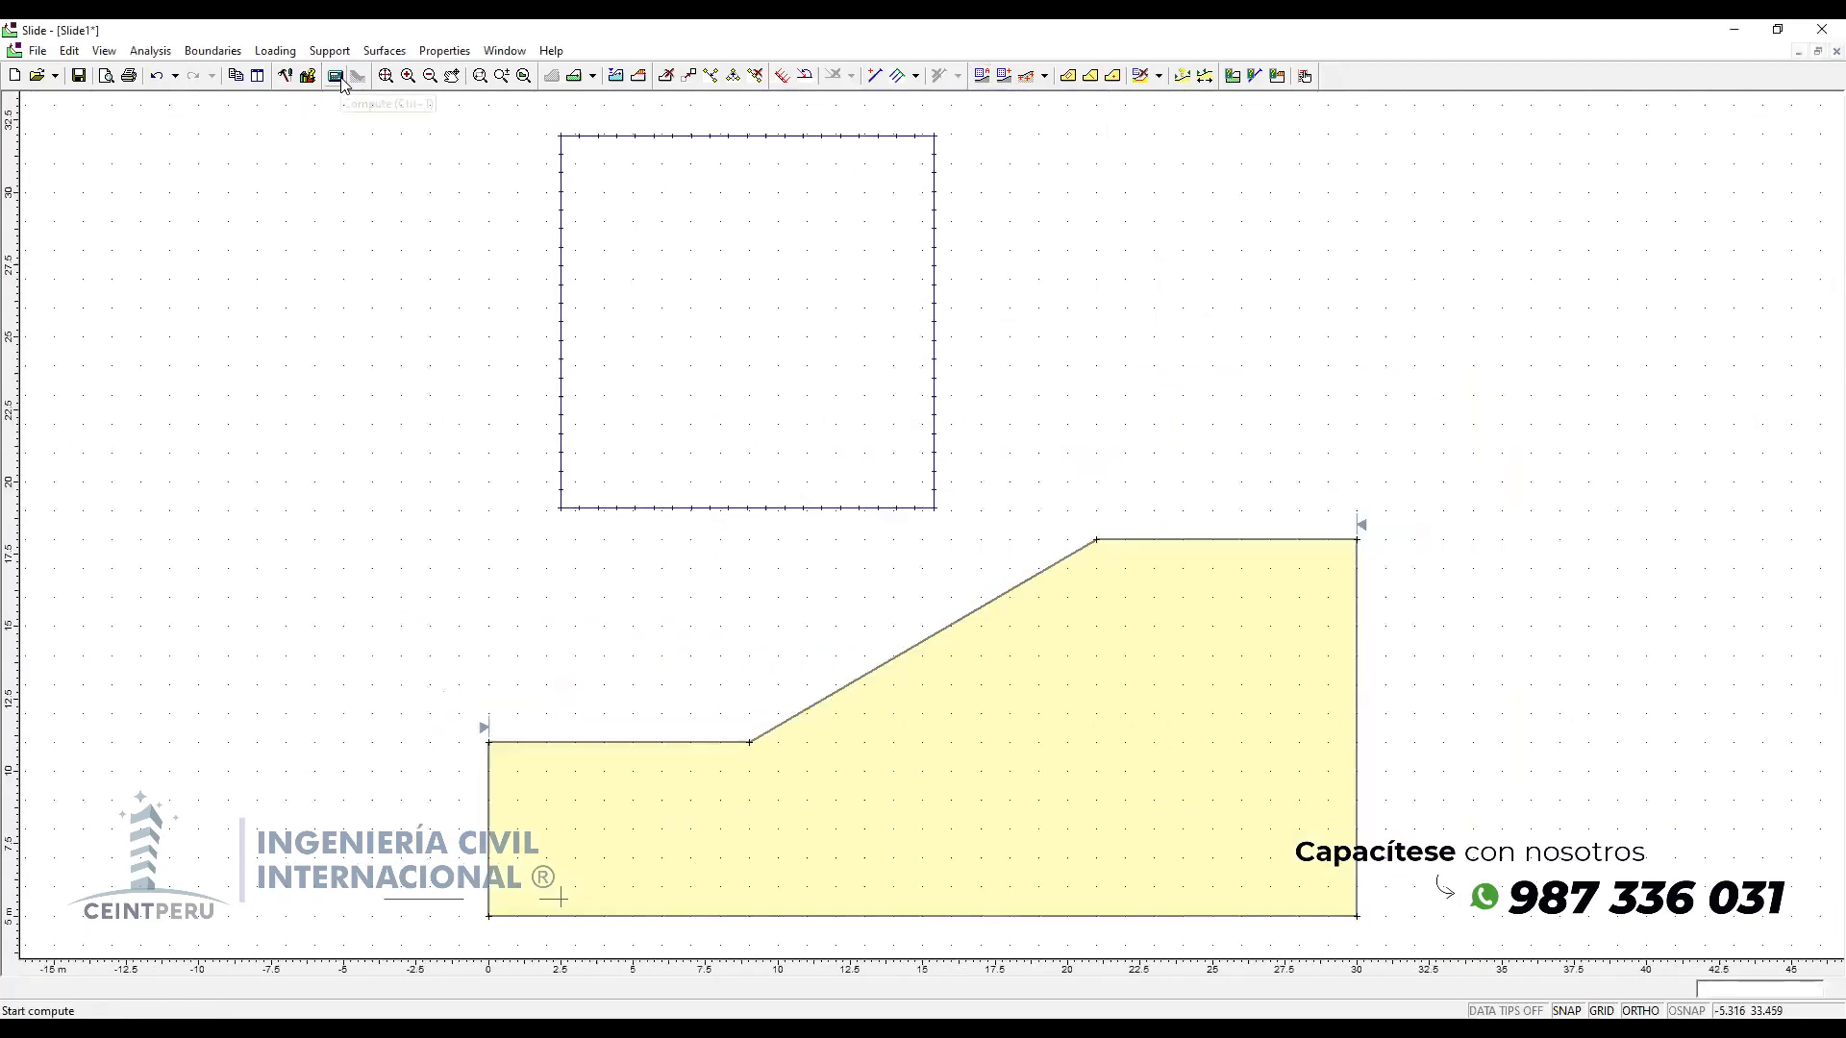
Step: Compute the slope model, saving it as Slide1.sli, and open the results in SlideInterpret
click(336, 75)
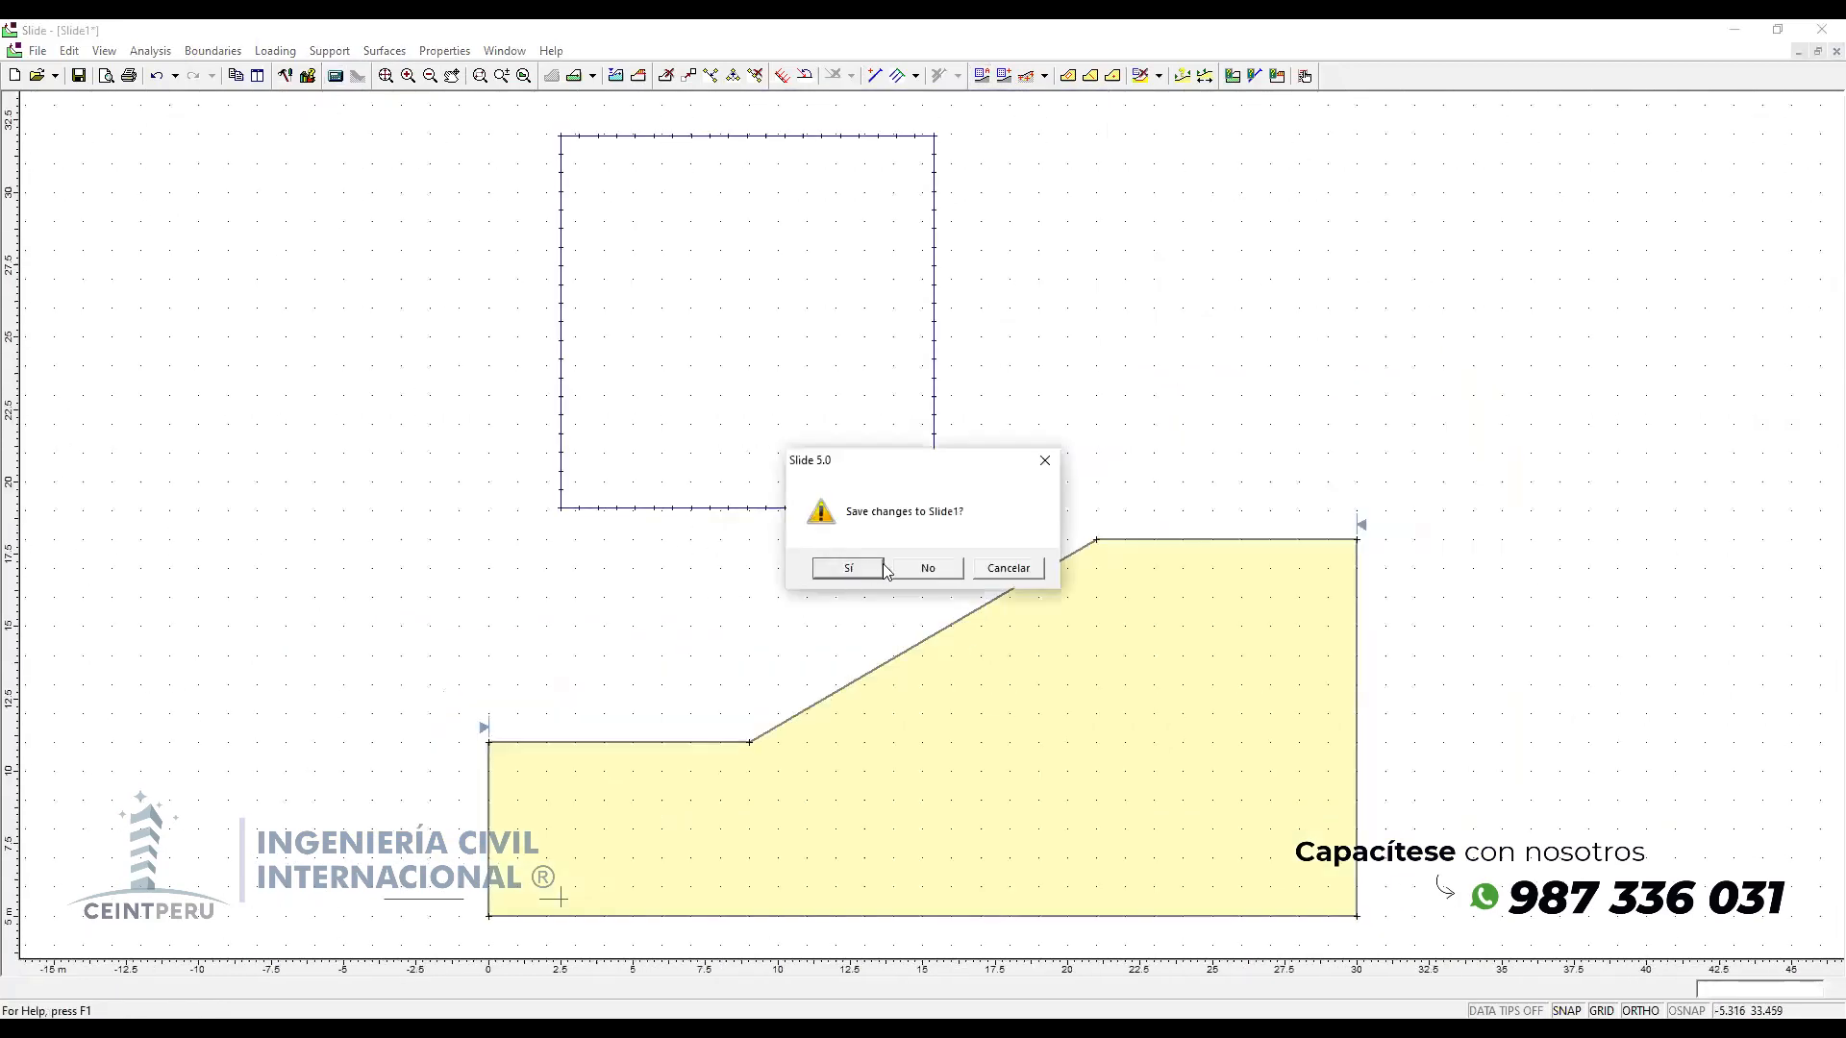
click(850, 569)
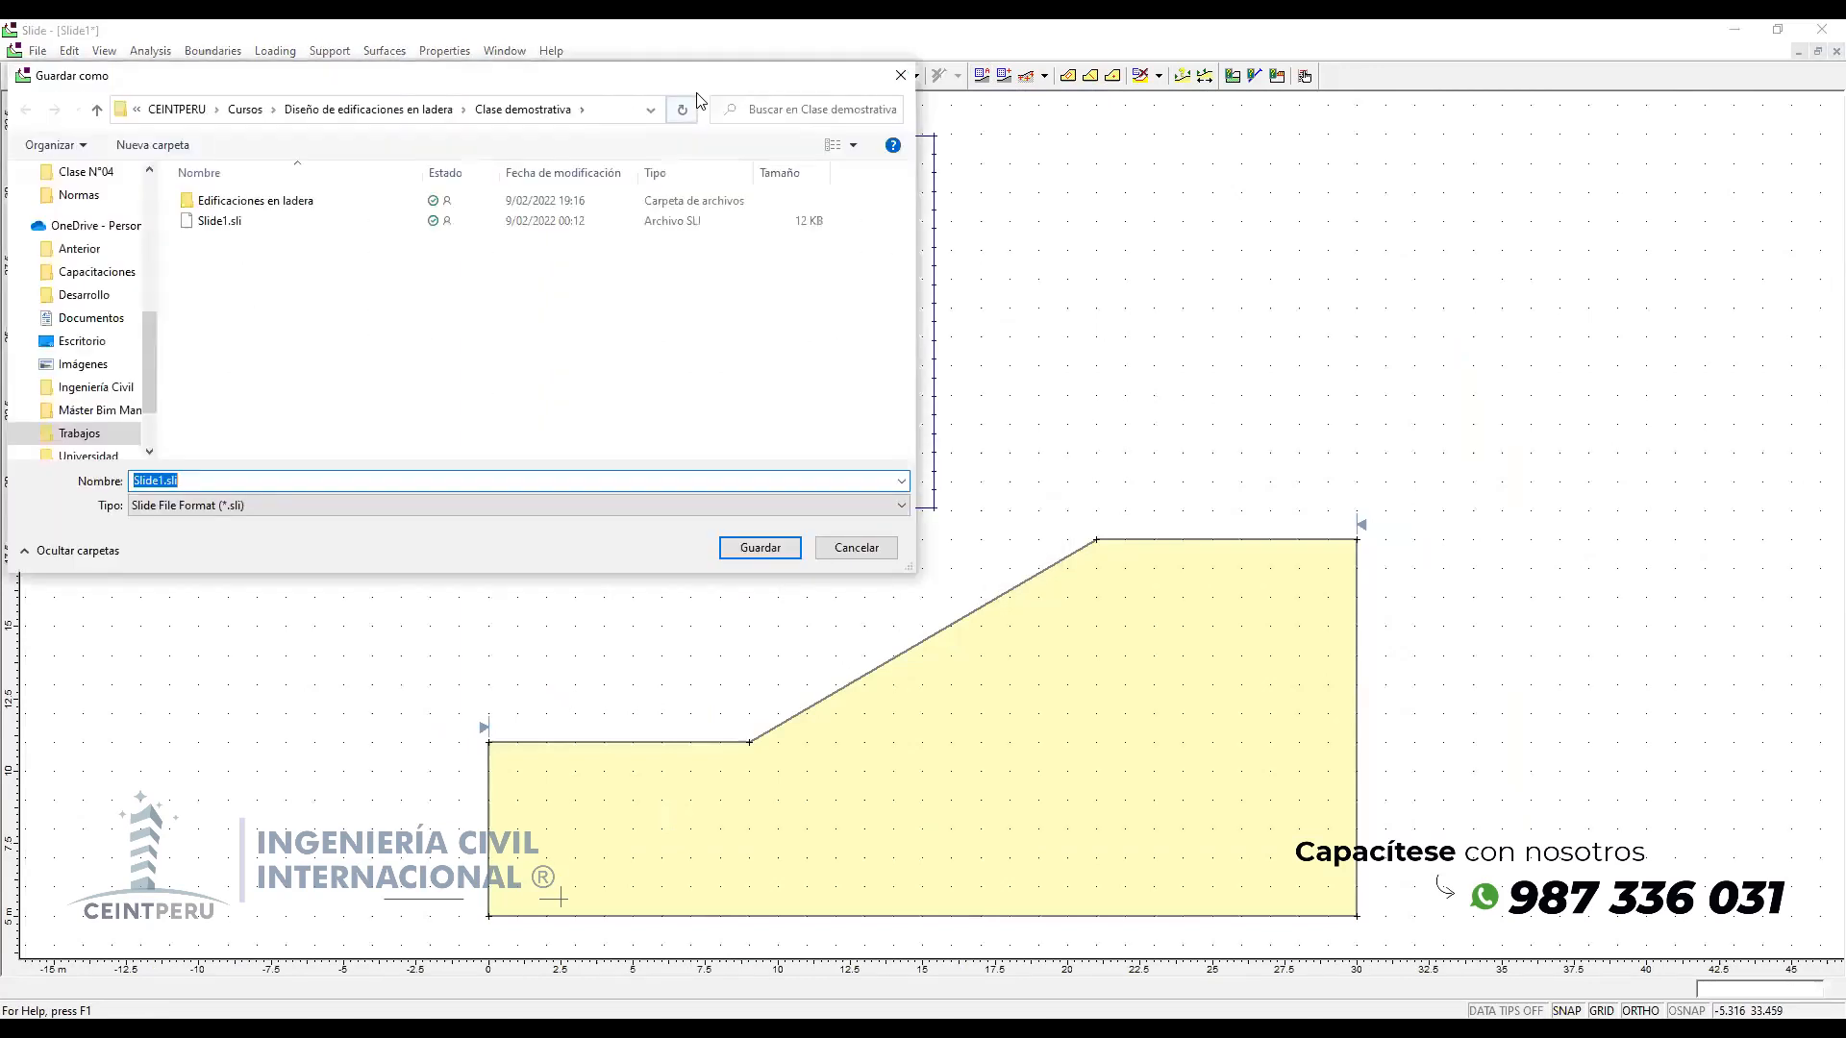
key(Return)
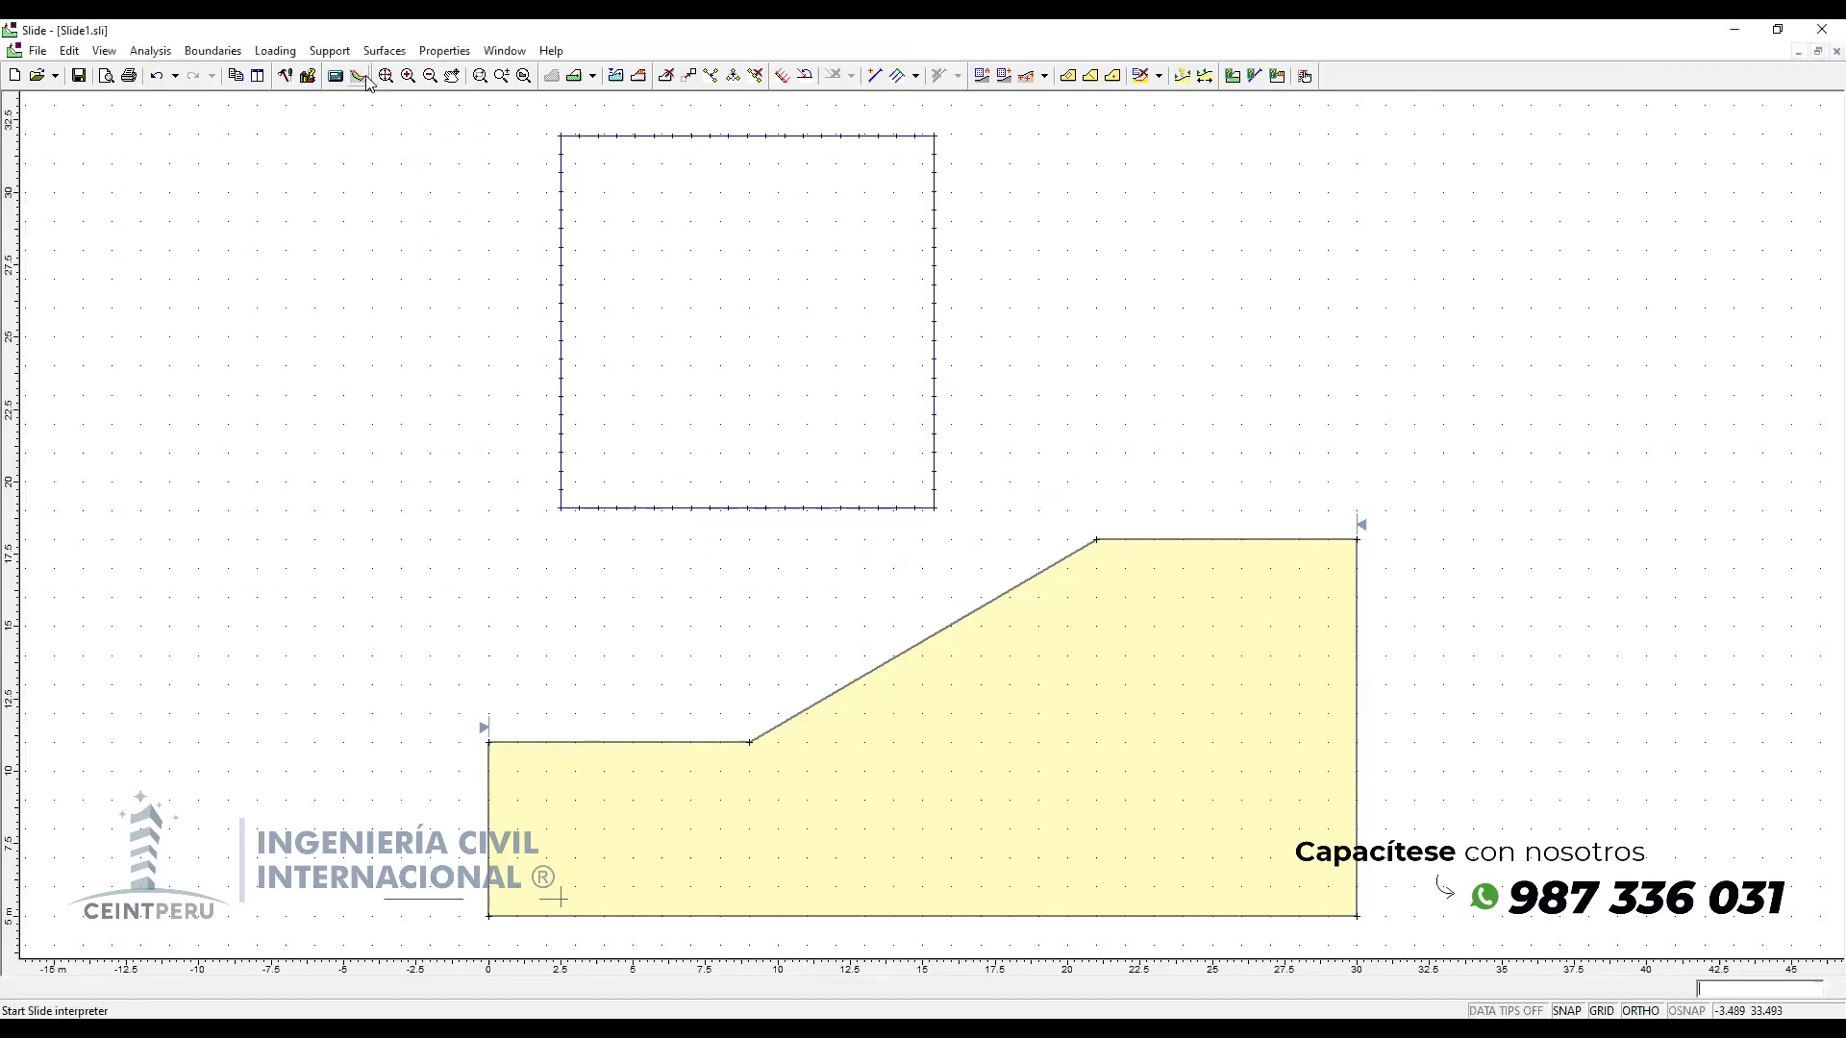
click(367, 81)
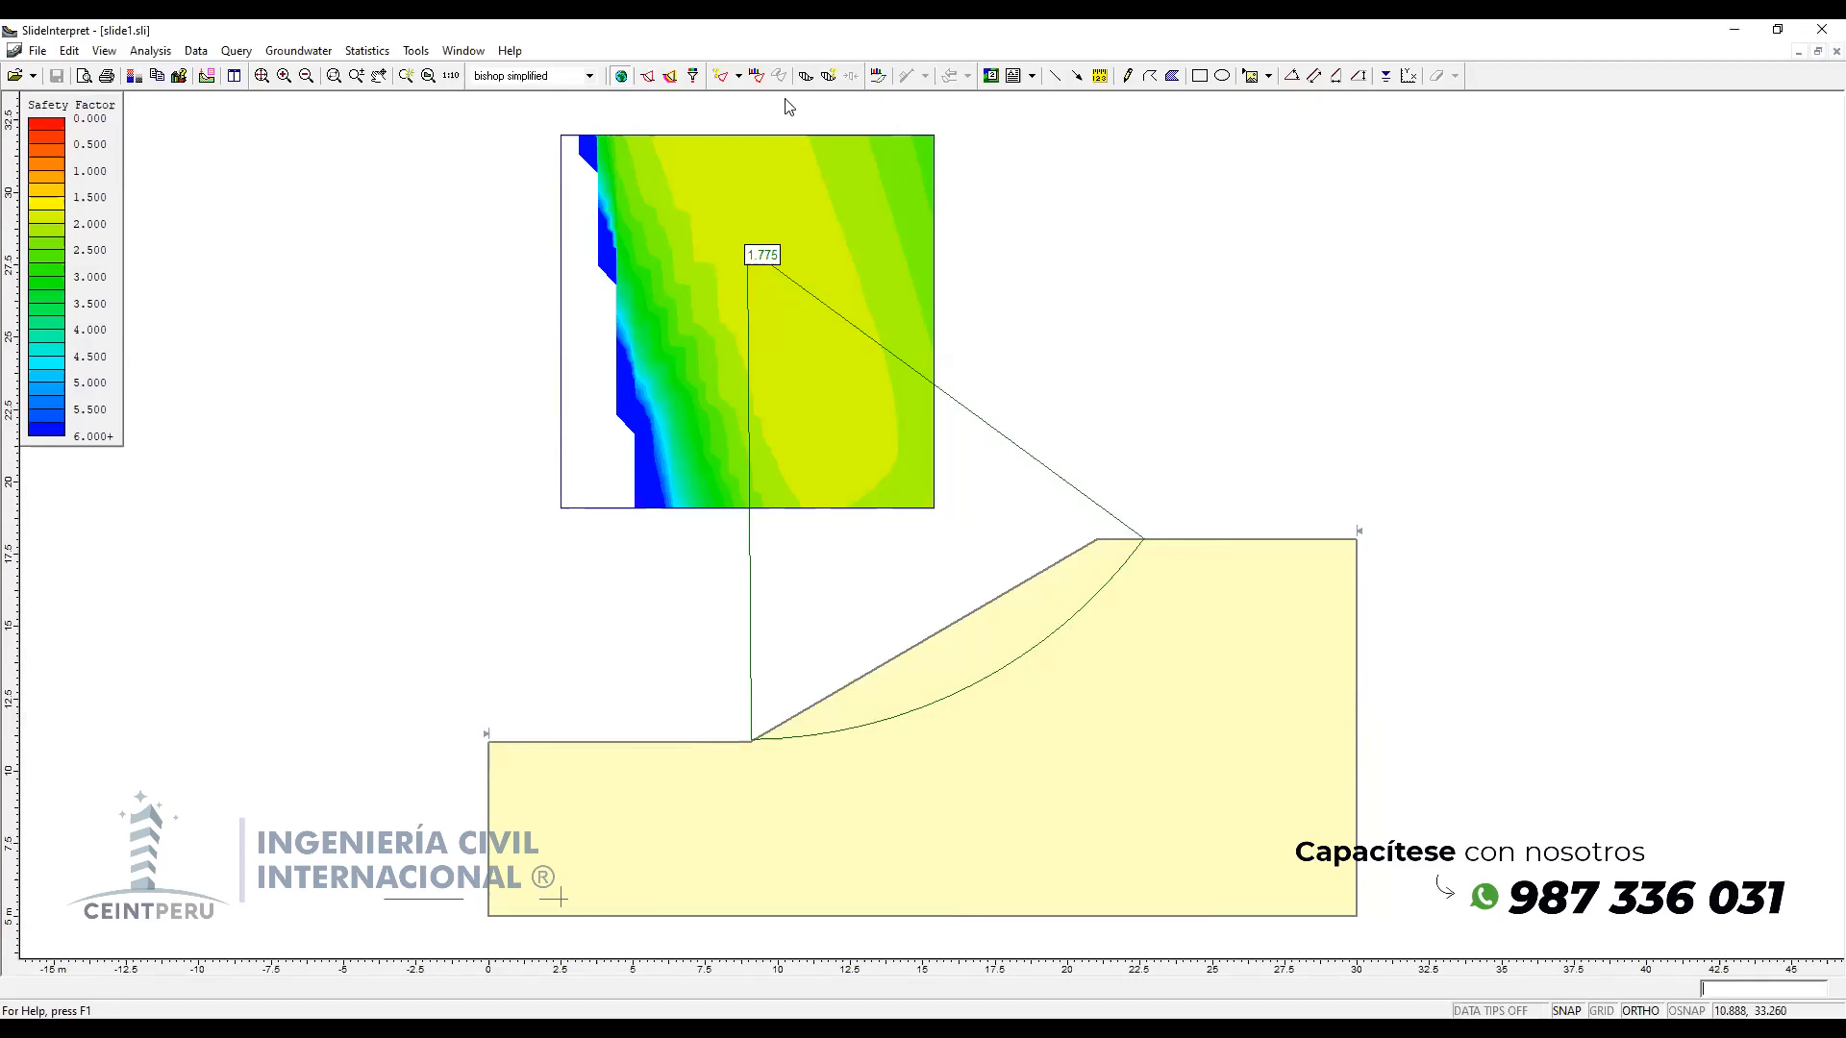
Step: Display all slip surfaces, switch to the minimum surfaces only, and show the slices of the critical surface
click(670, 77)
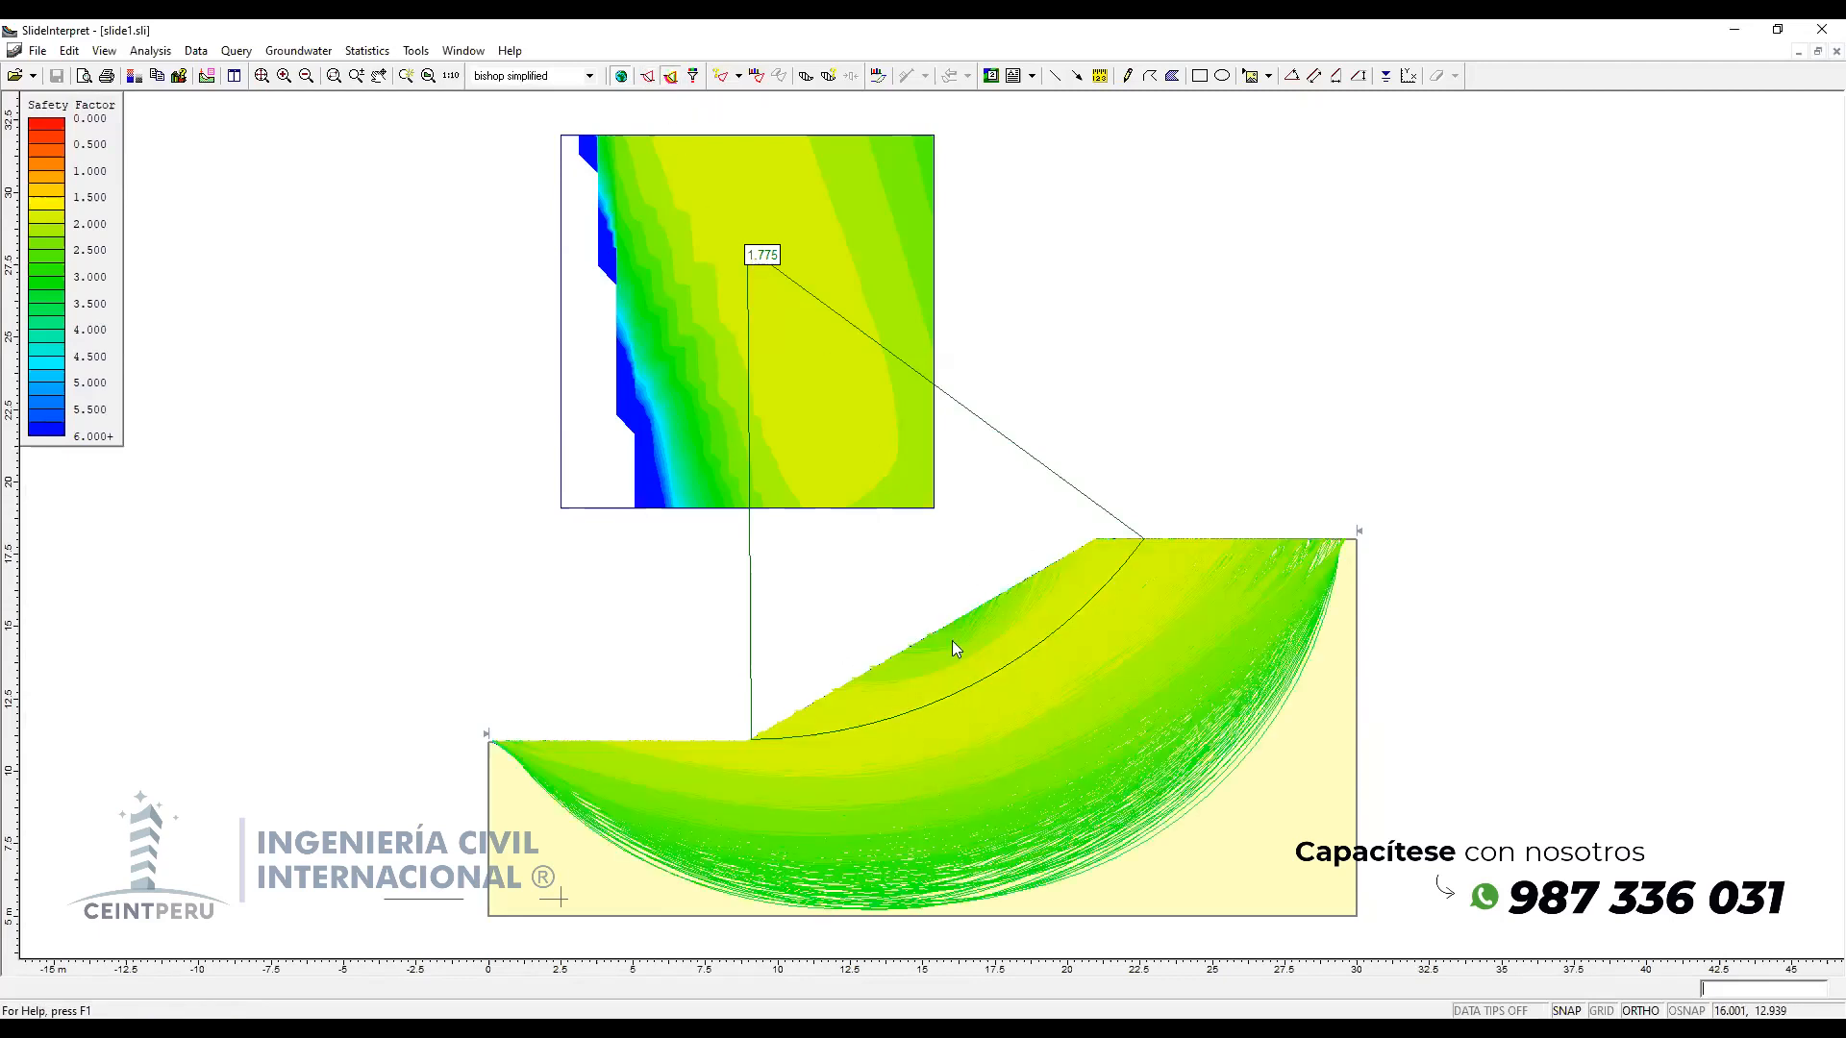
click(649, 77)
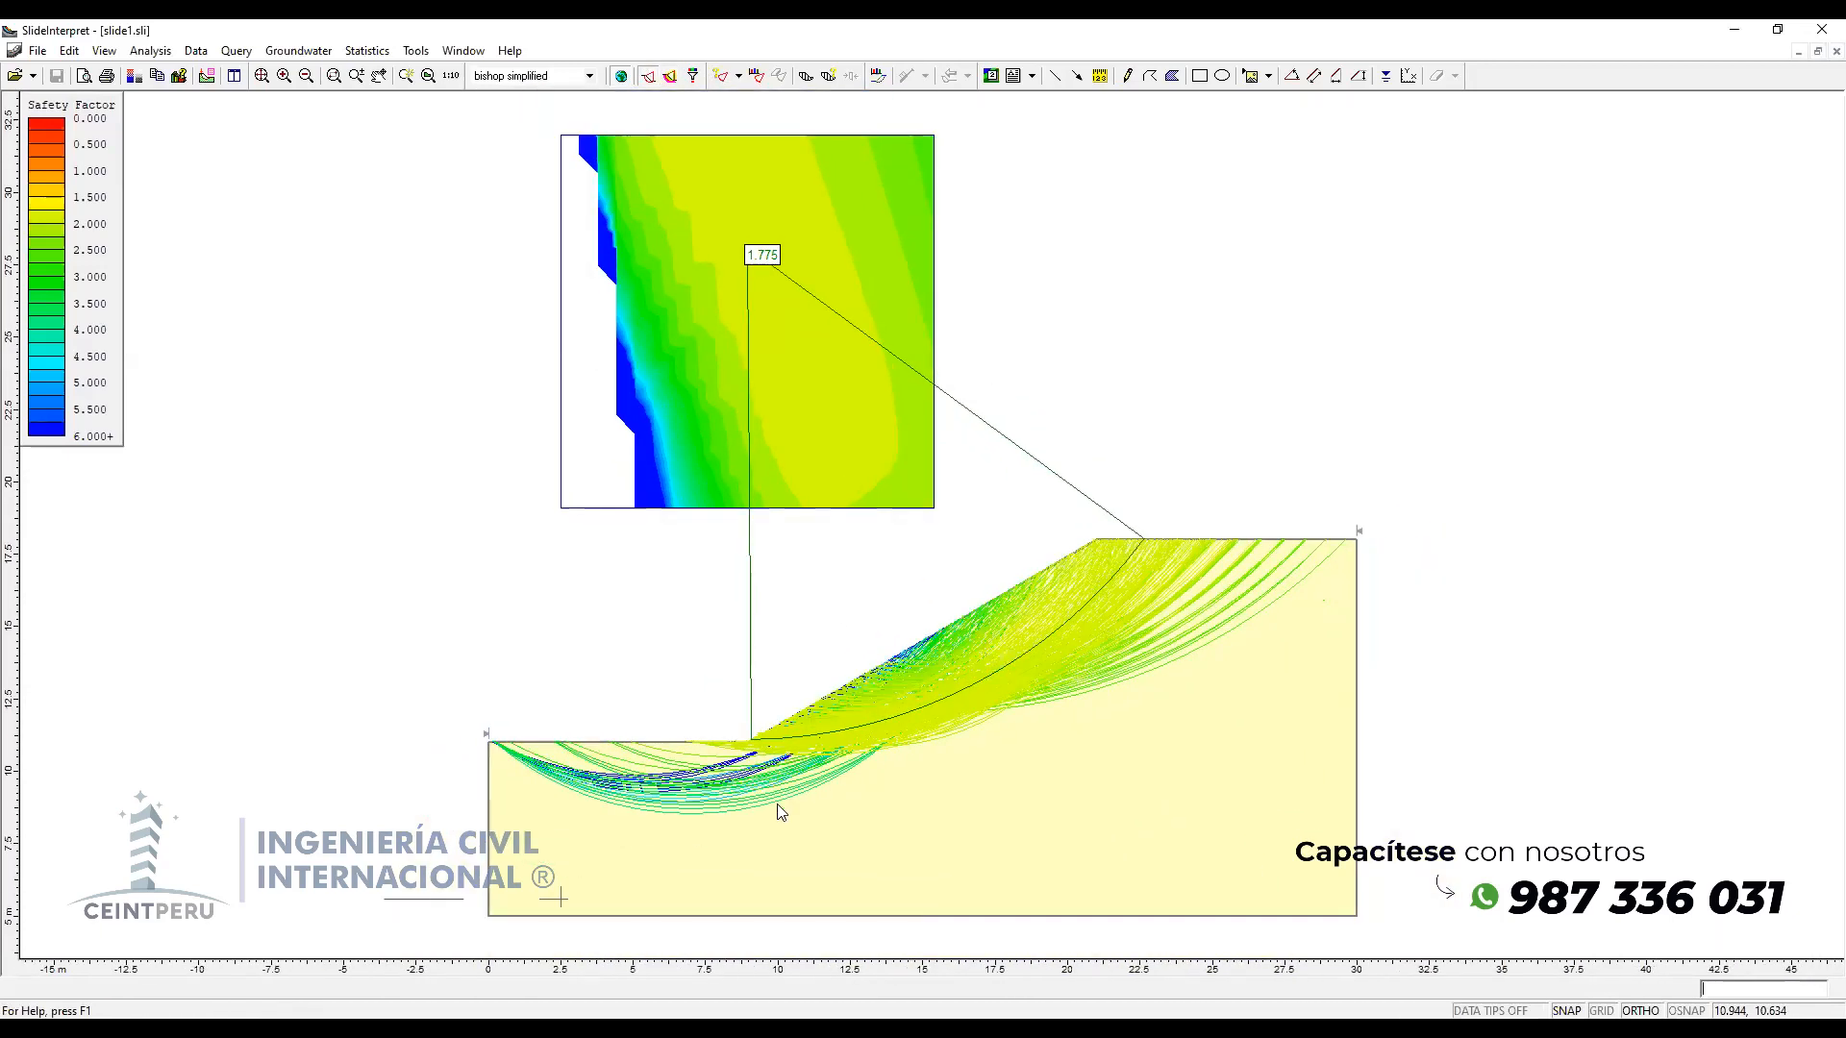
click(806, 76)
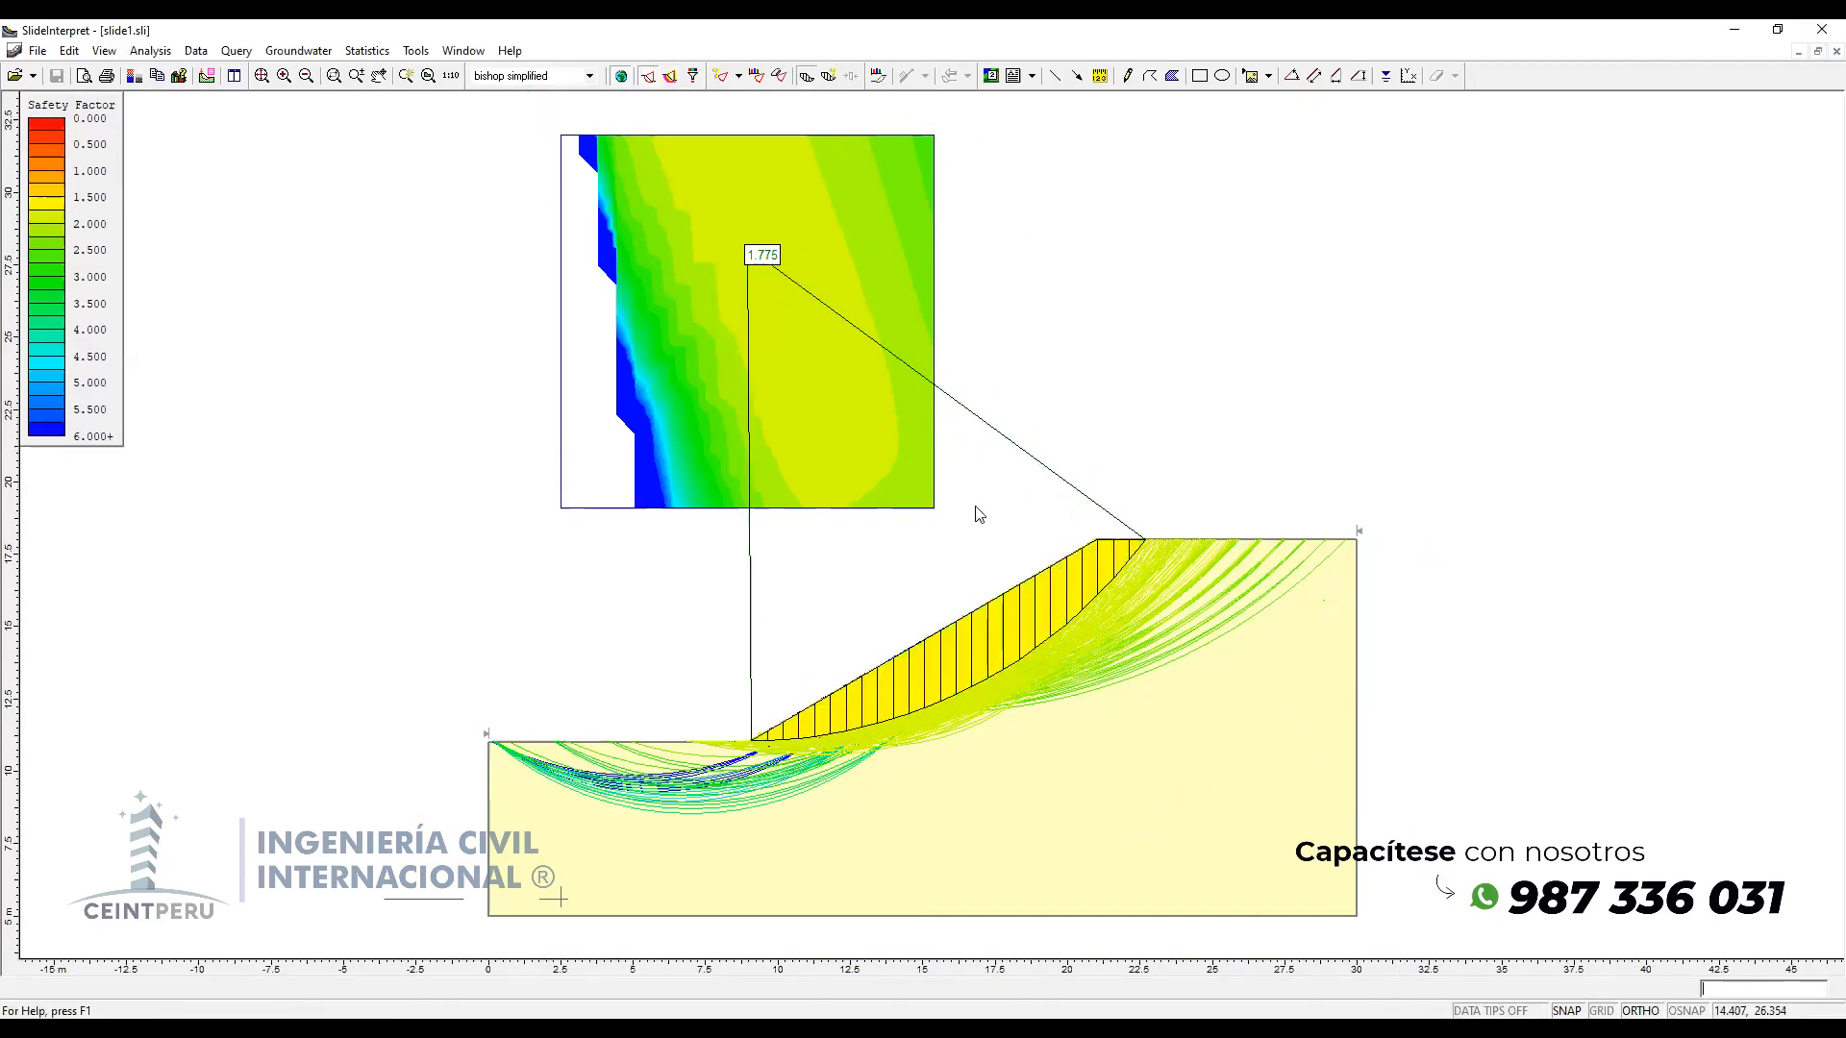
scroll(940, 692, up, 3)
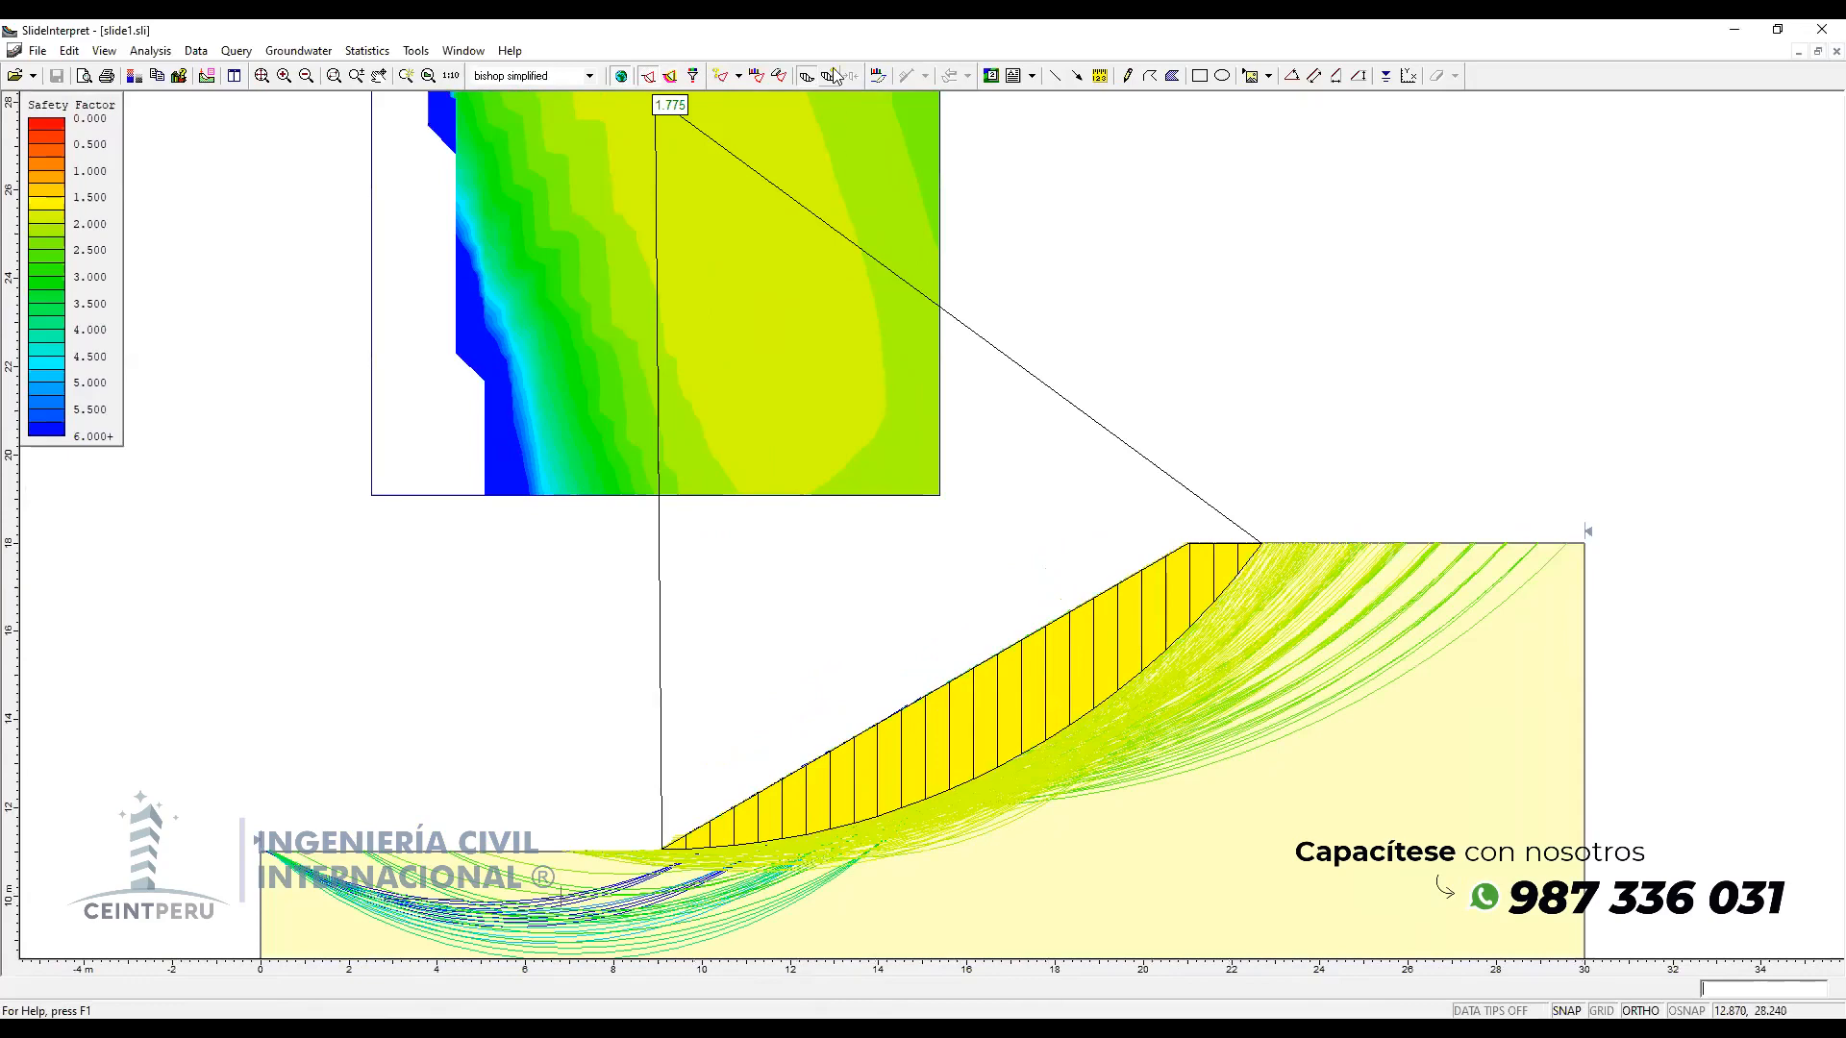
Step: Query the slice data and forces of slice 12 in the middle of the critical slip surface
click(836, 76)
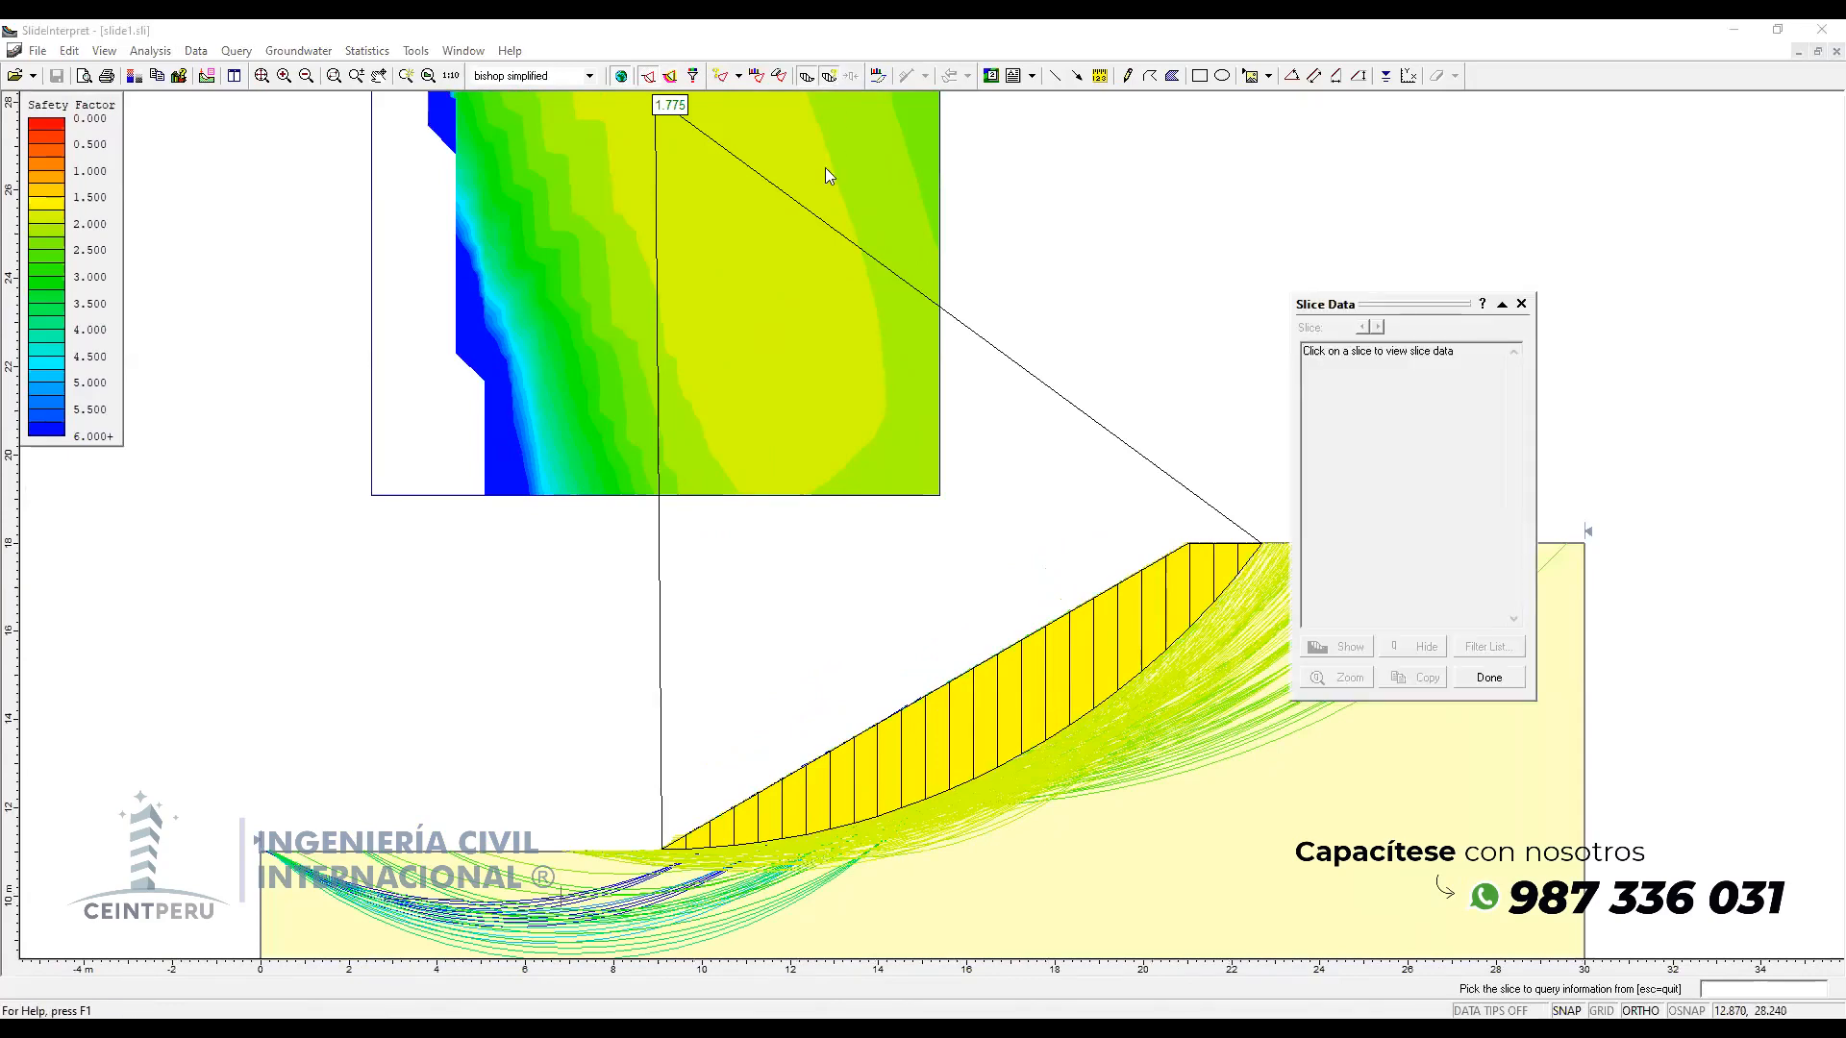
click(938, 736)
scroll(937, 736, up, 2)
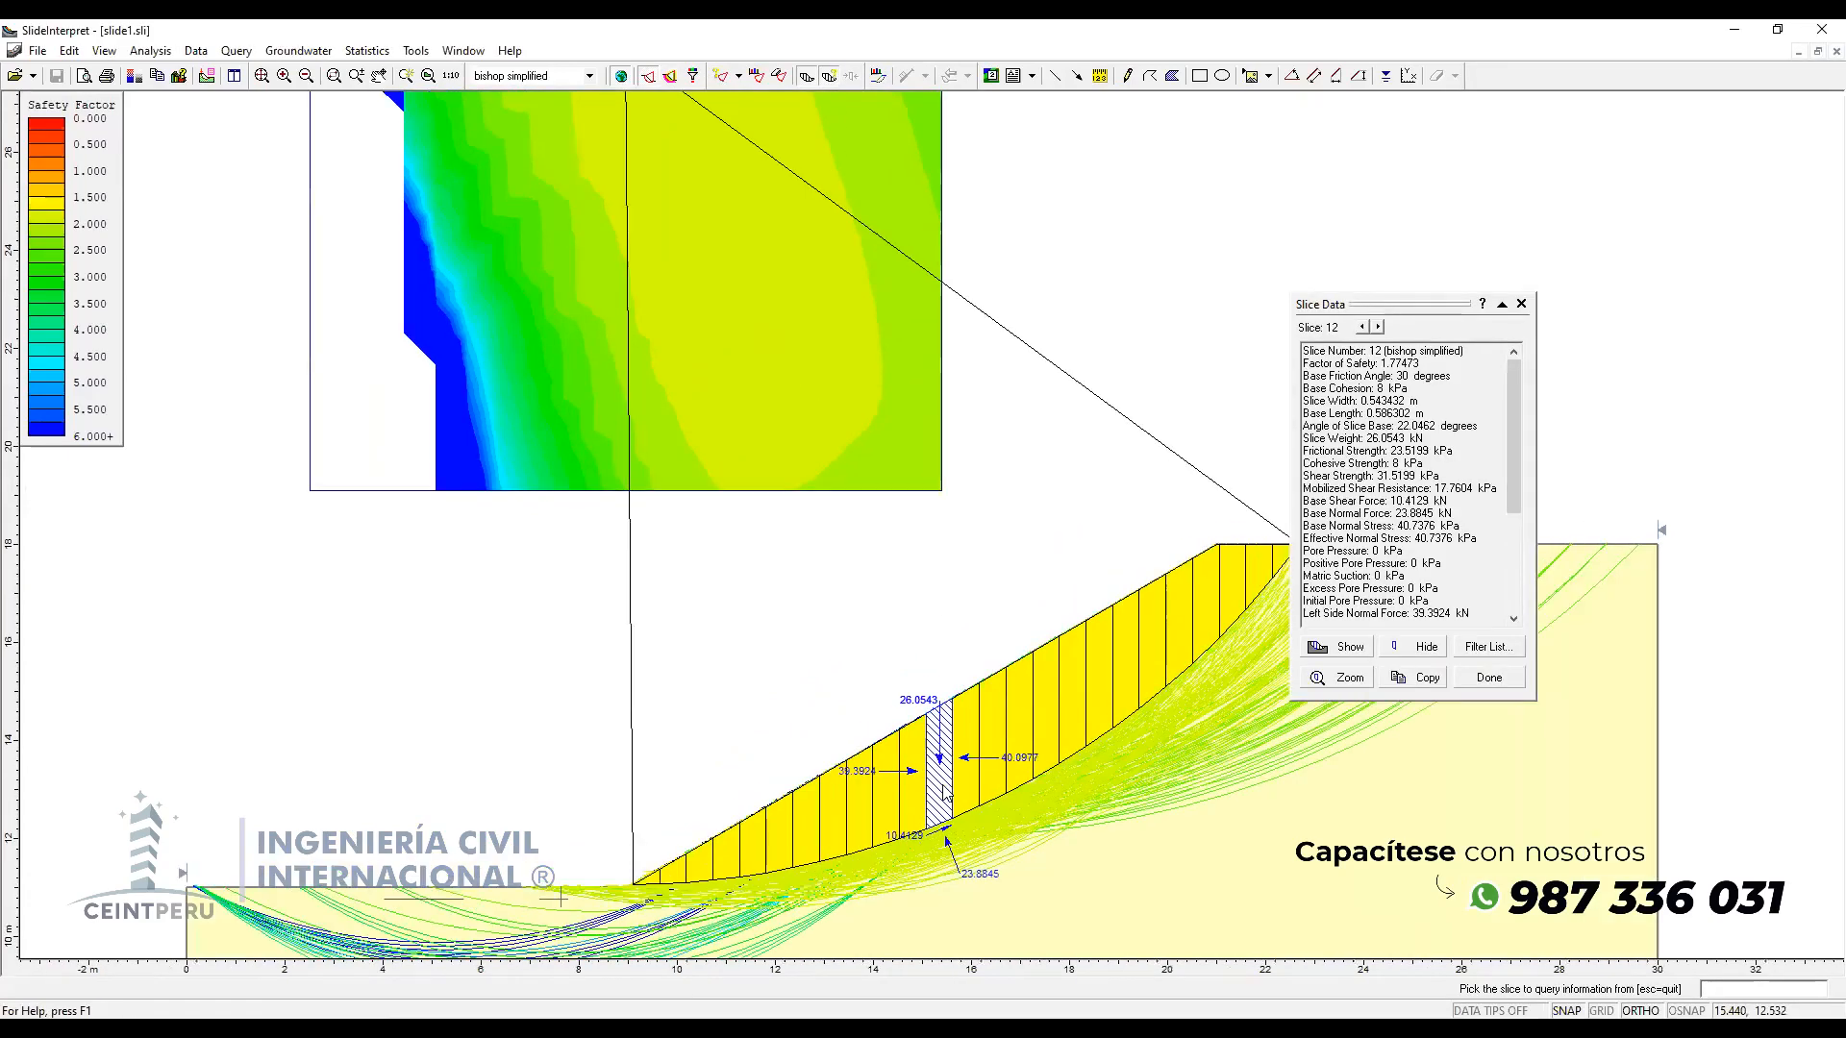
drag(895, 586, 844, 391)
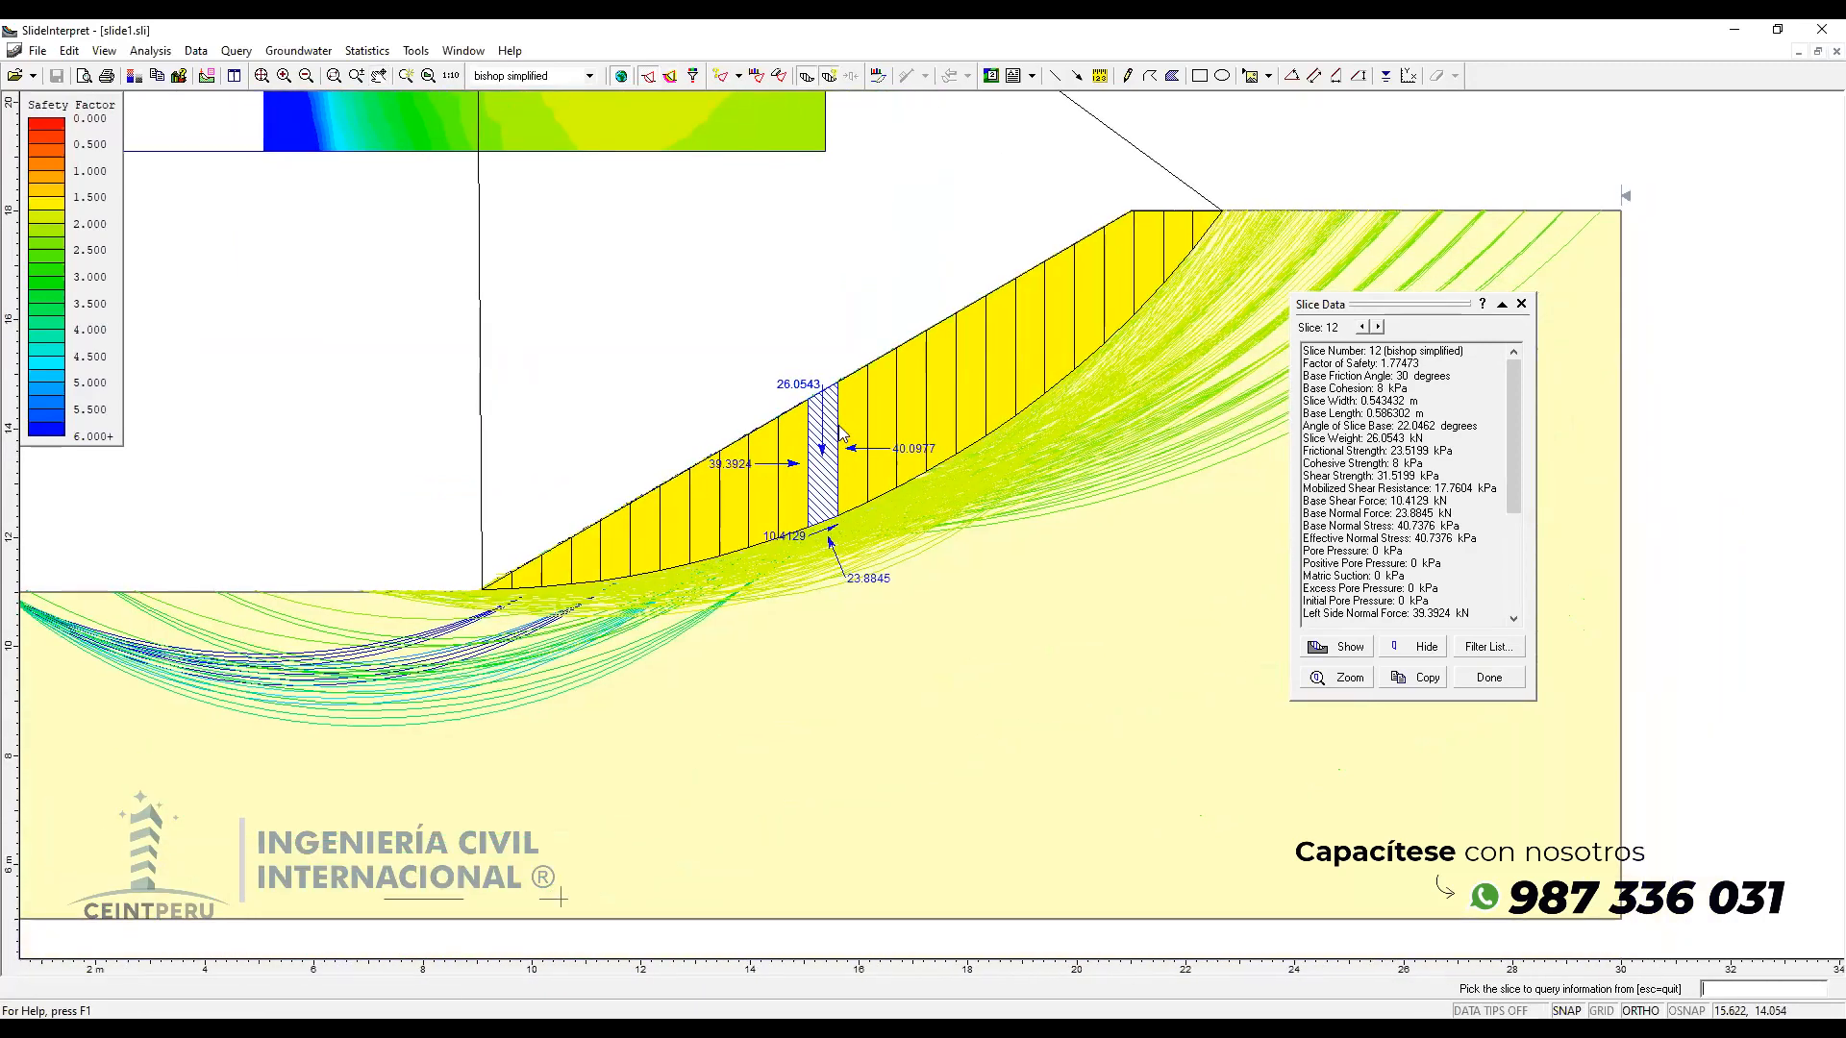
scroll(844, 391, up, 2)
Step: Check the available analysis methods, keep bishop simplified, and close the slice data
click(588, 77)
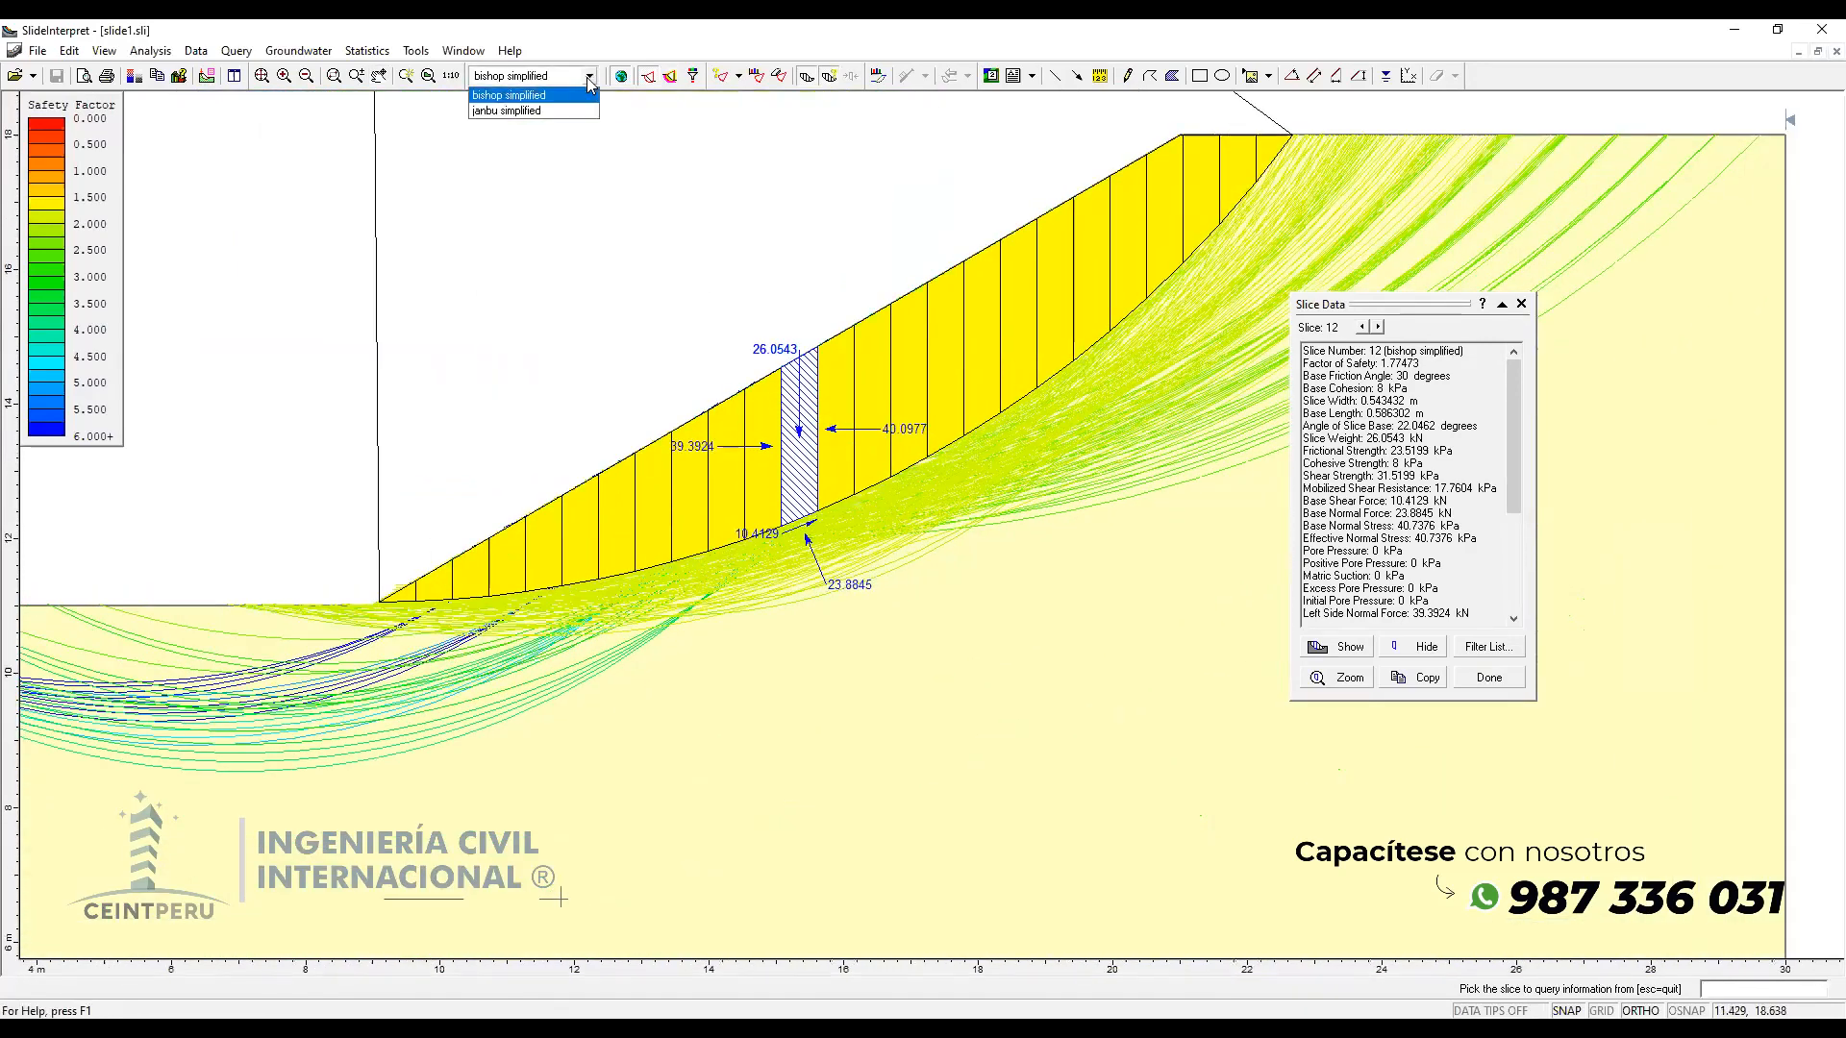
click(589, 82)
scroll(1250, 810, down, 2)
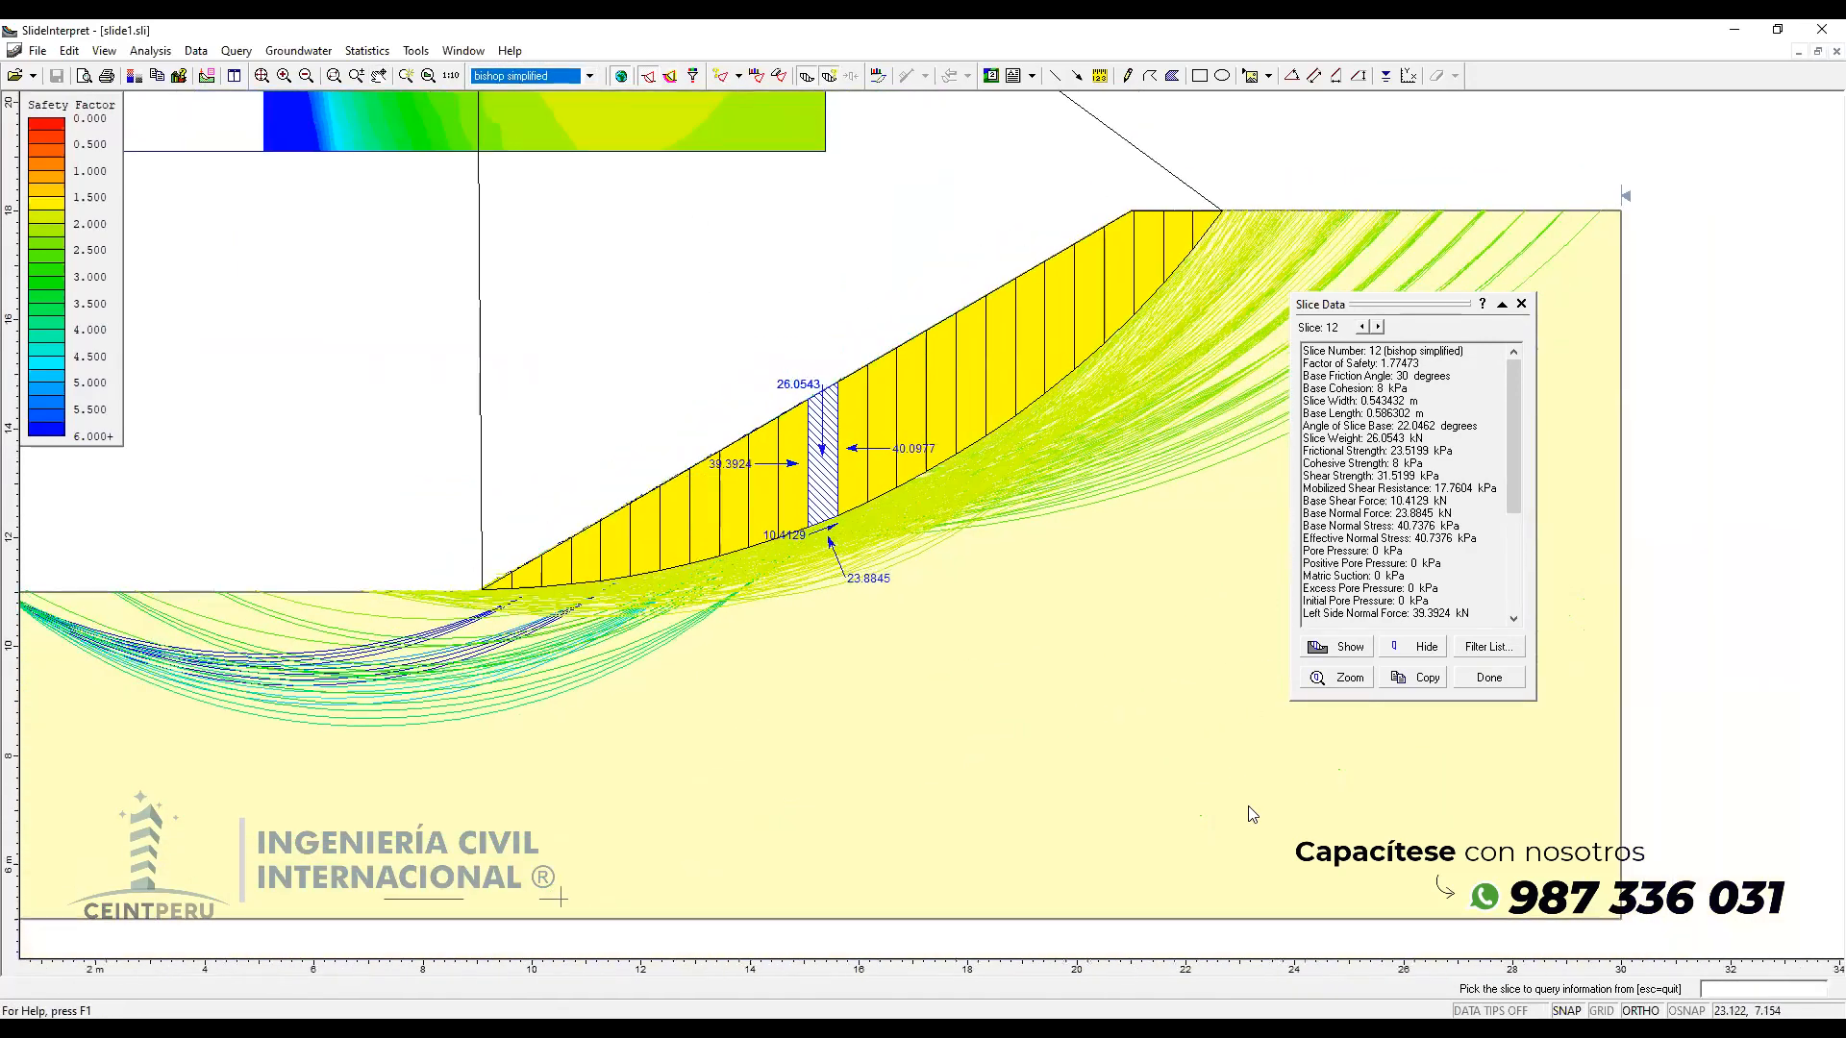
click(1522, 305)
scroll(1299, 692, down, 5)
drag(1010, 281, 978, 428)
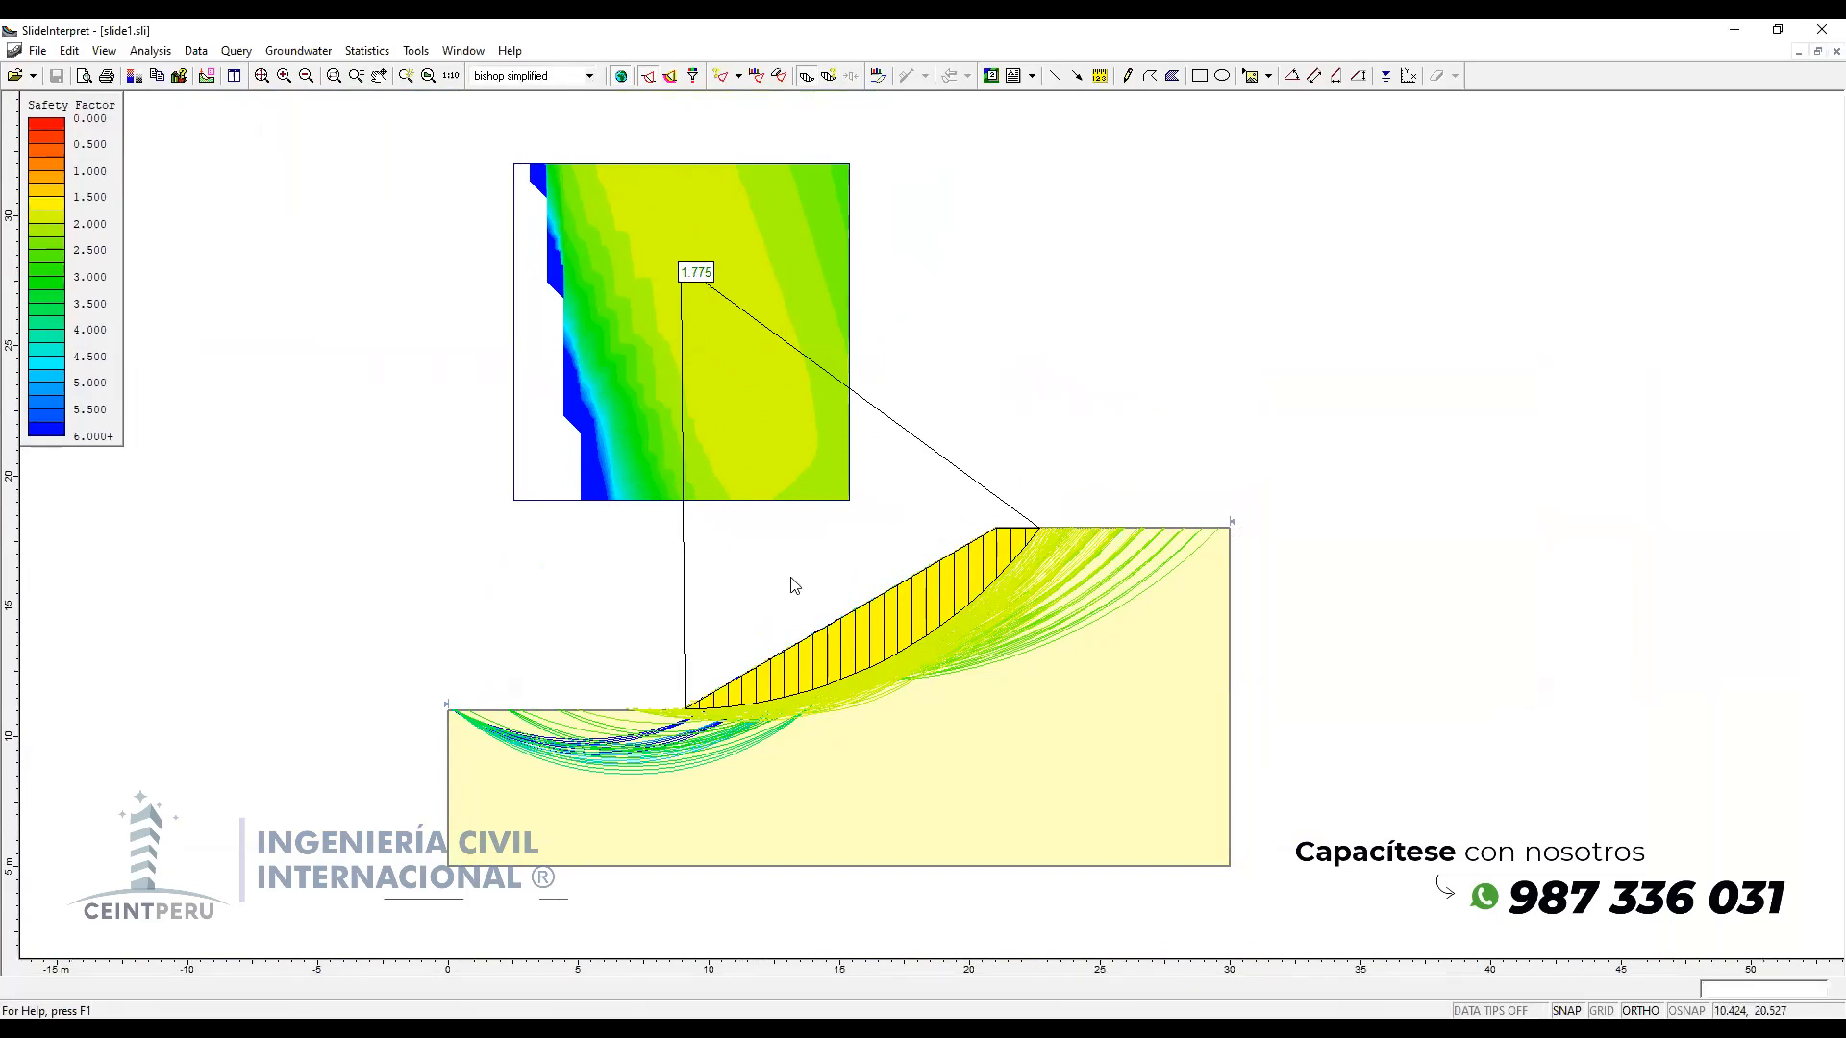
Step: Switch back to the Slide model and steepen the slope by moving its crest vertex to (18,18)
click(843, 863)
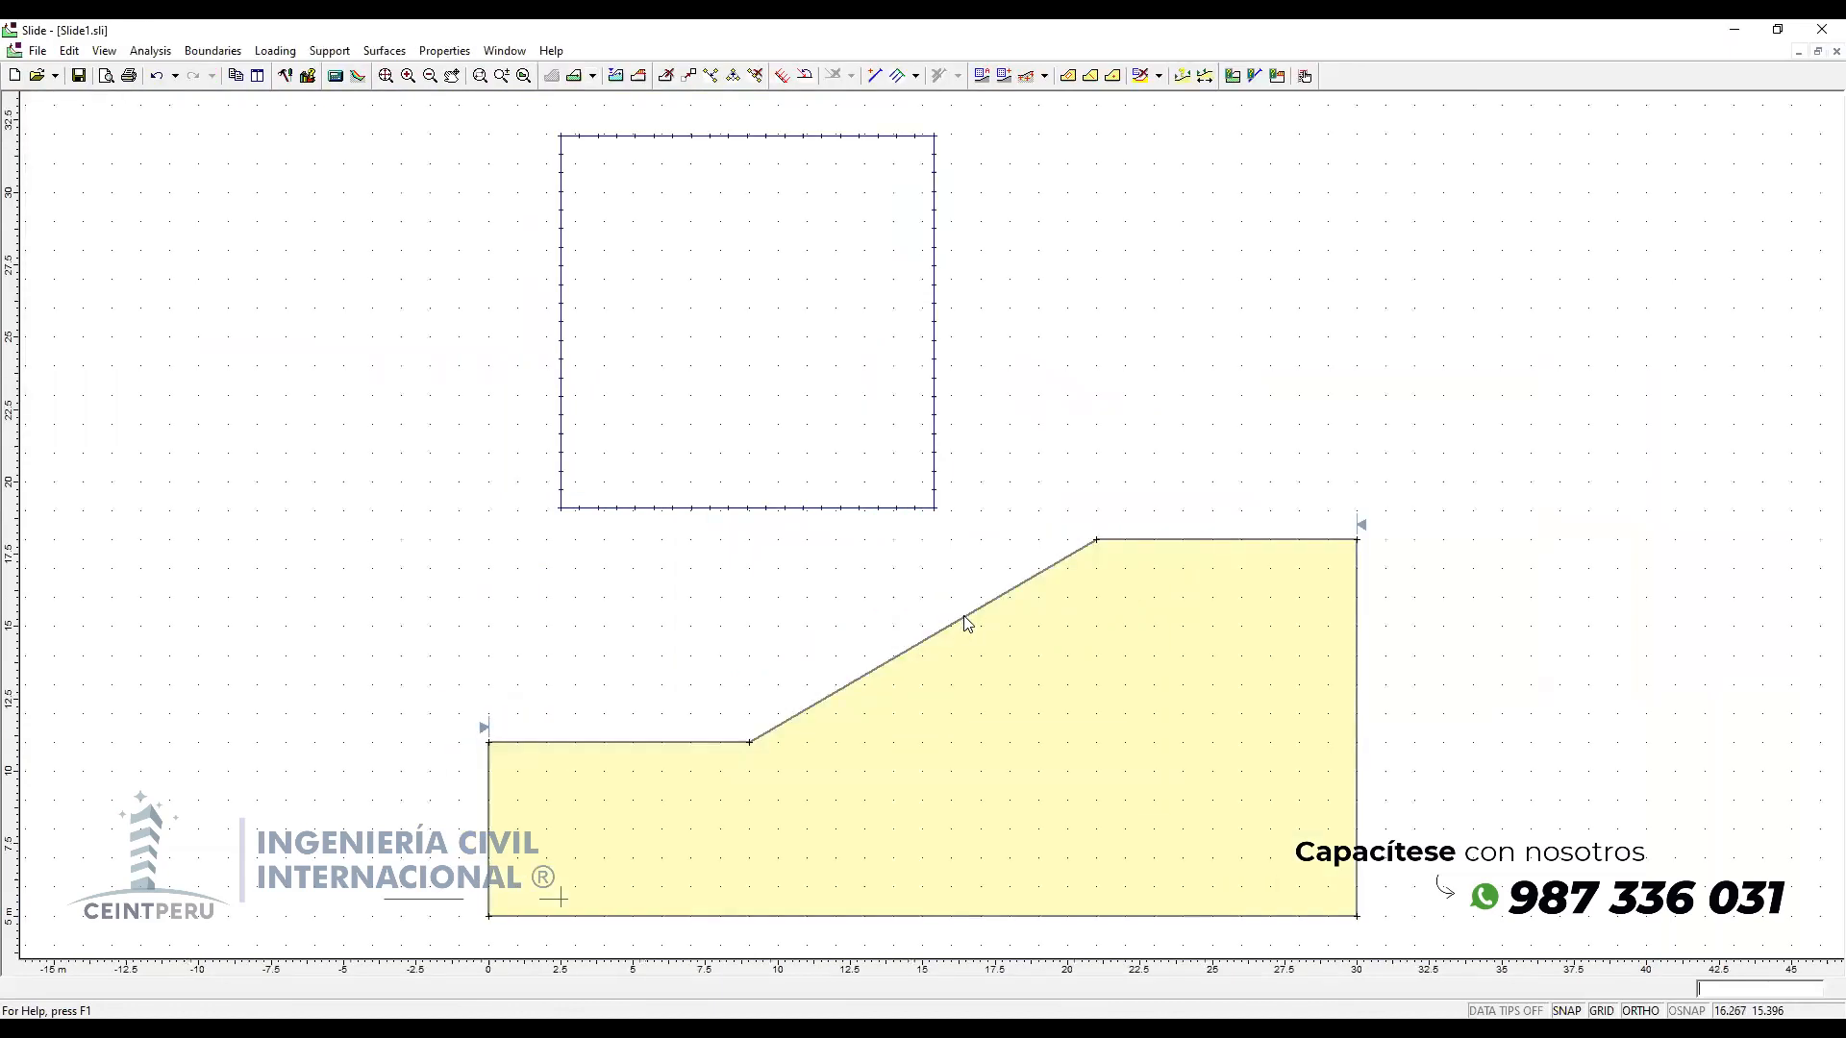
right_click(1097, 540)
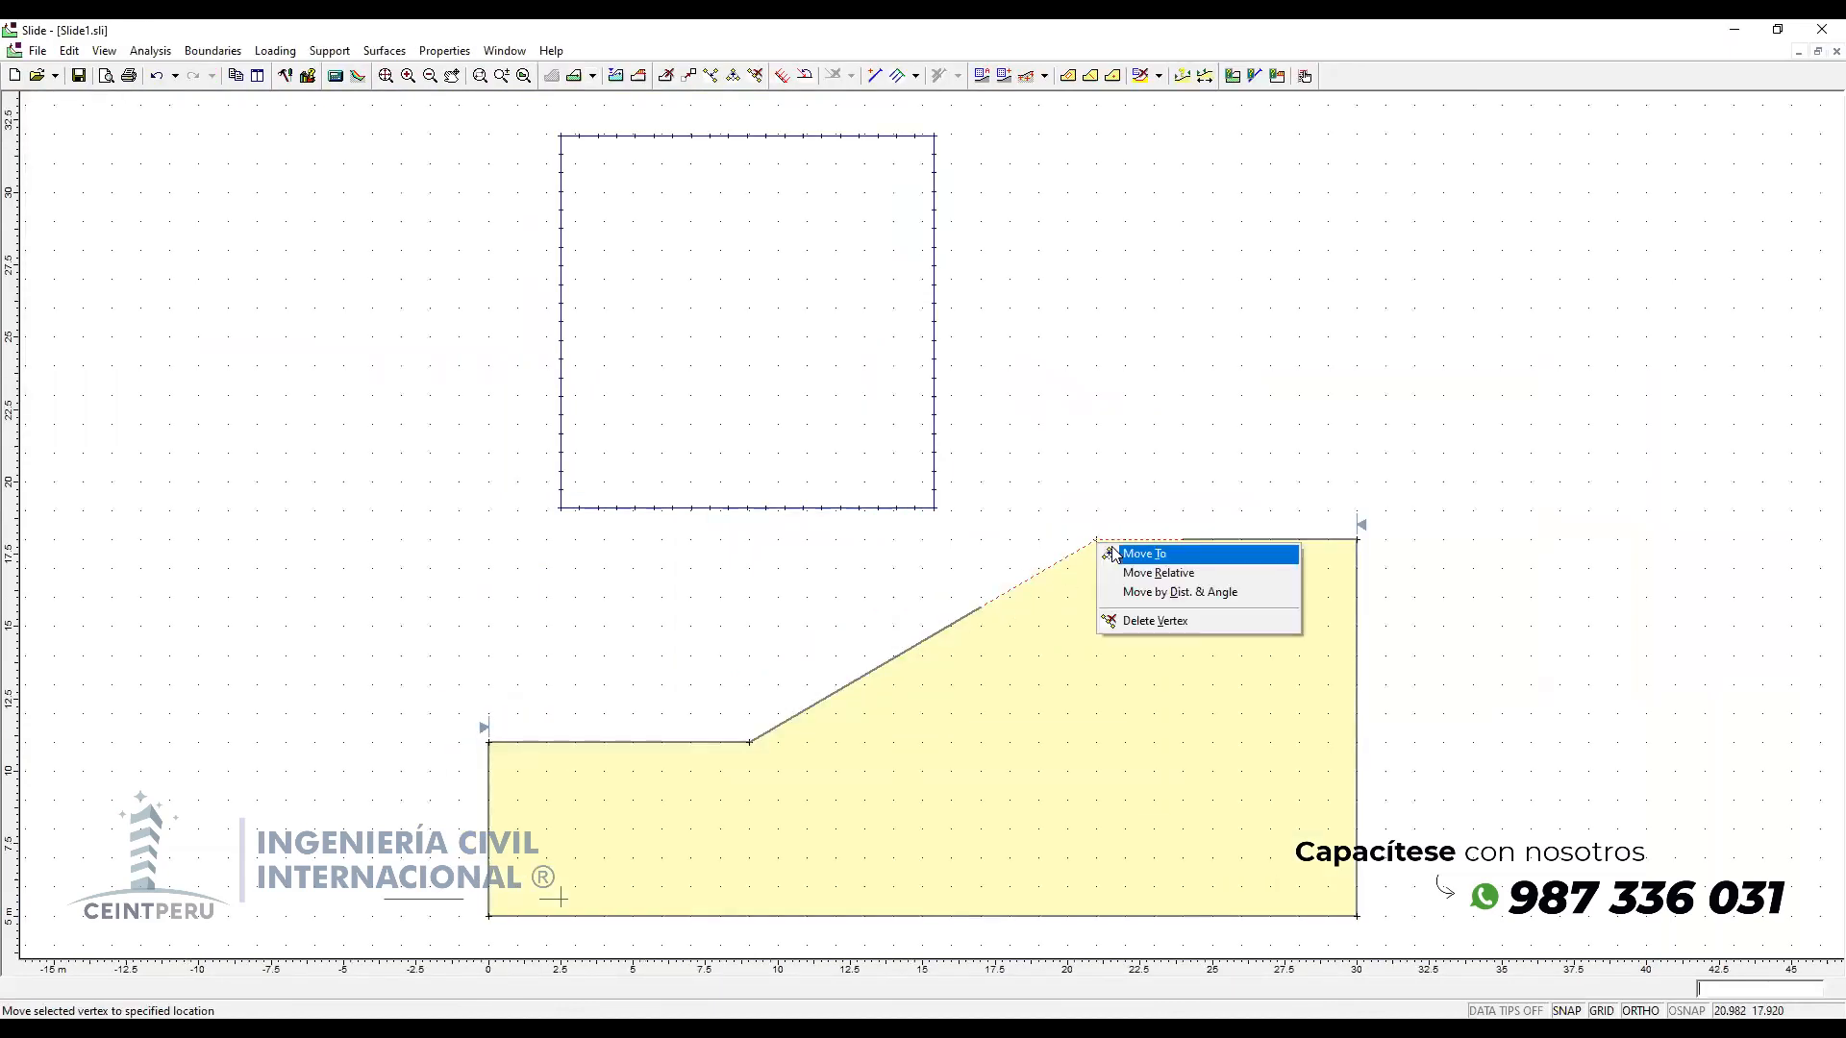
click(1135, 551)
click(1009, 539)
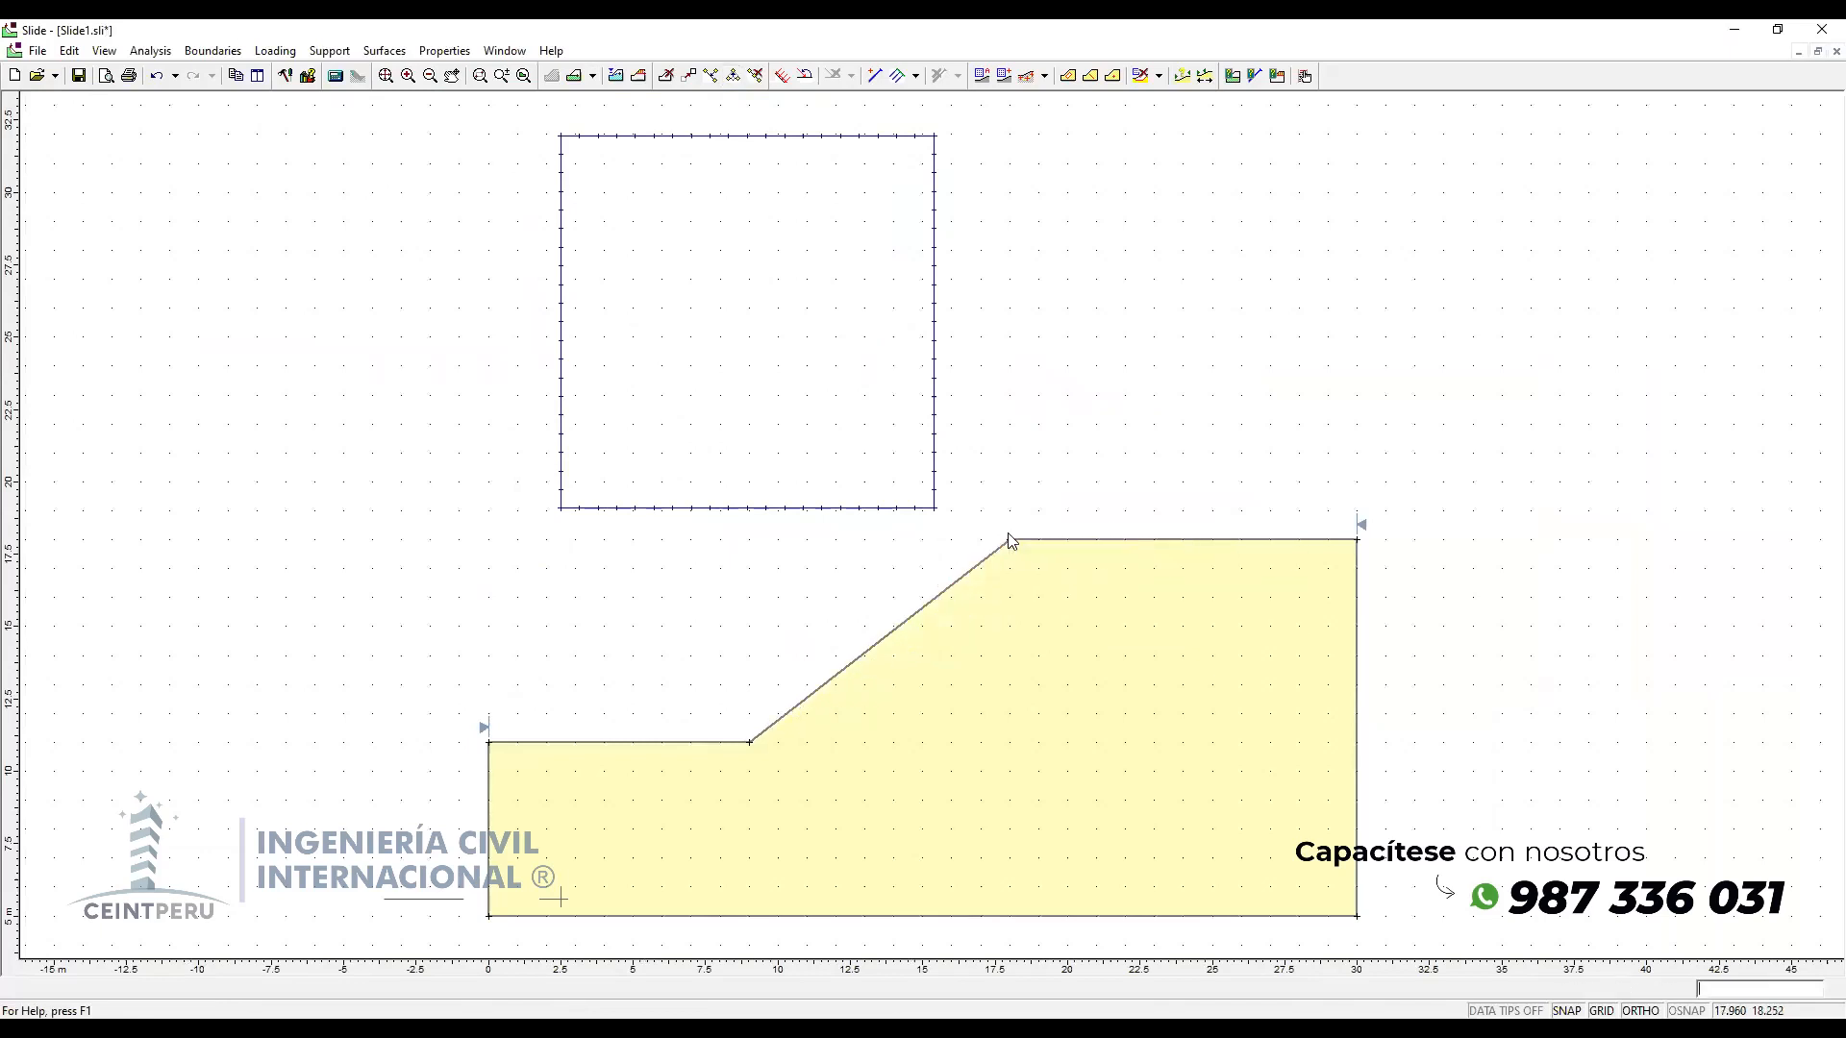
Step: Recompute the steepened slope, saving the changes to Slide1.sli, and view its safety factor results
click(335, 75)
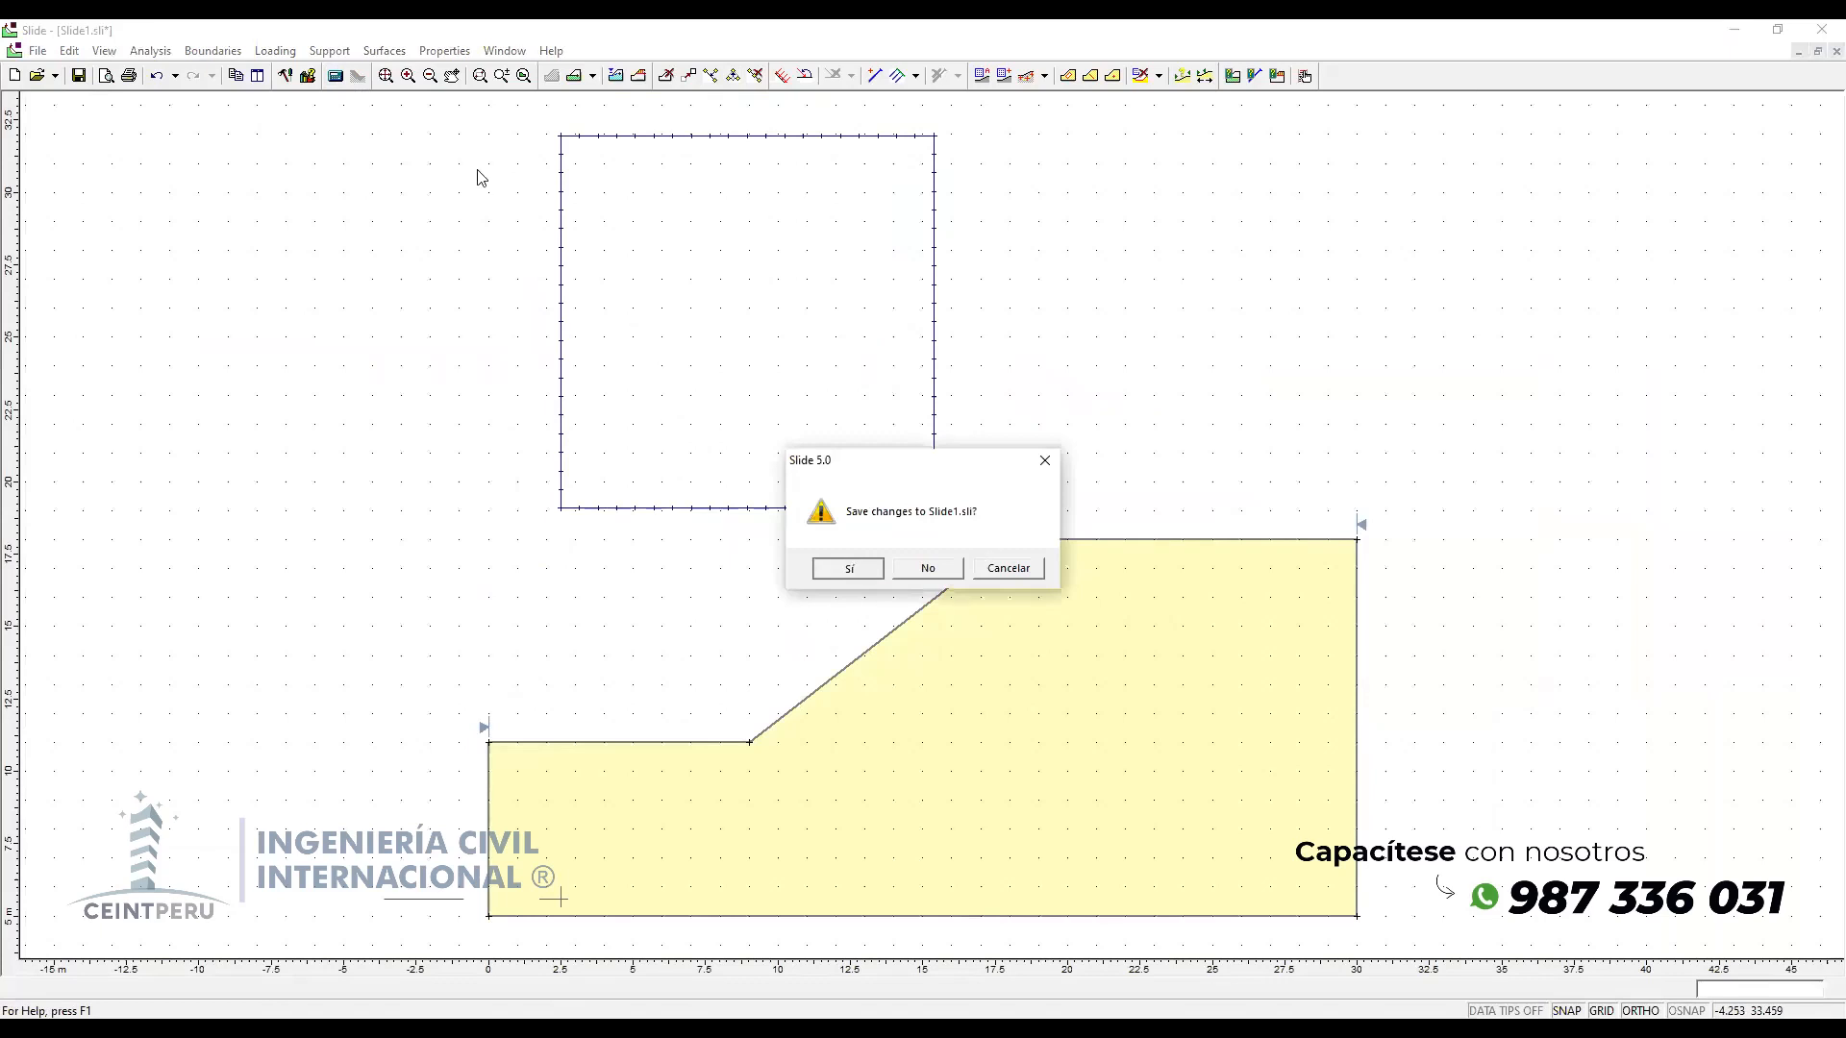
key(Return)
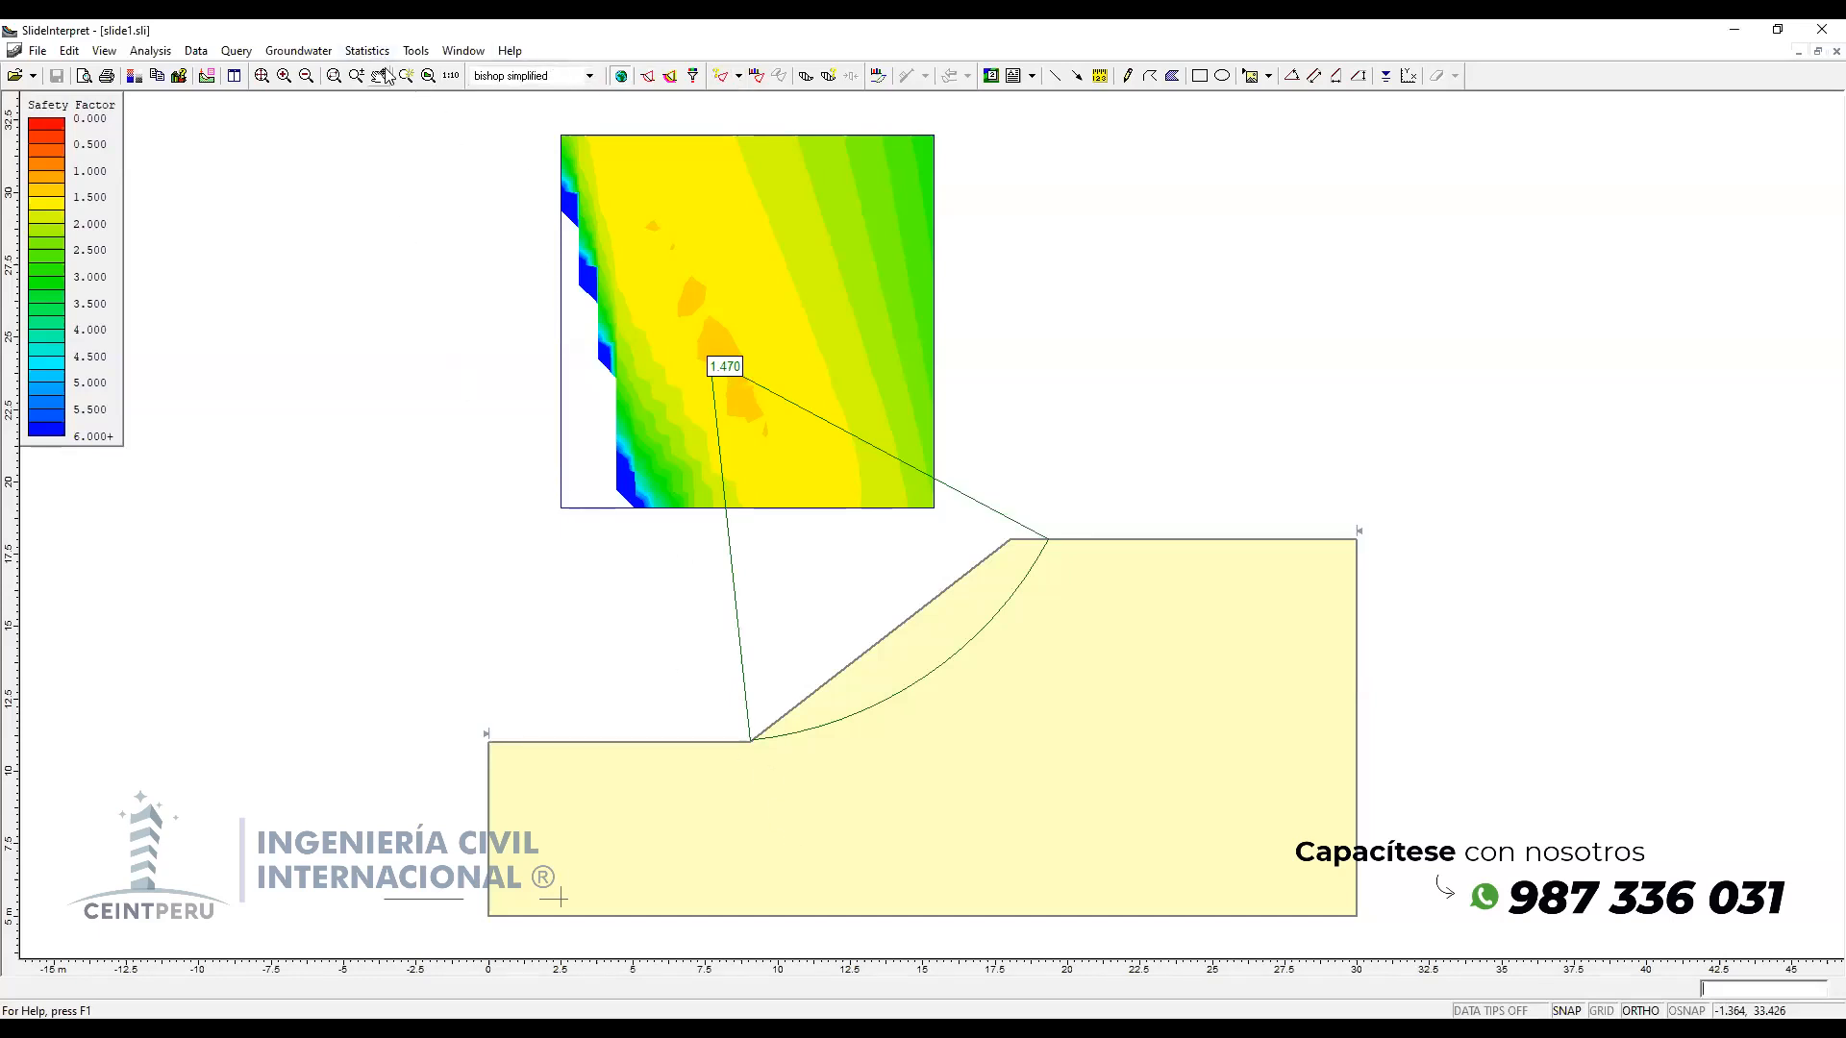
Step: Return to the Slide model and define a seismic load with a horizontal coefficient of 0.125
click(207, 81)
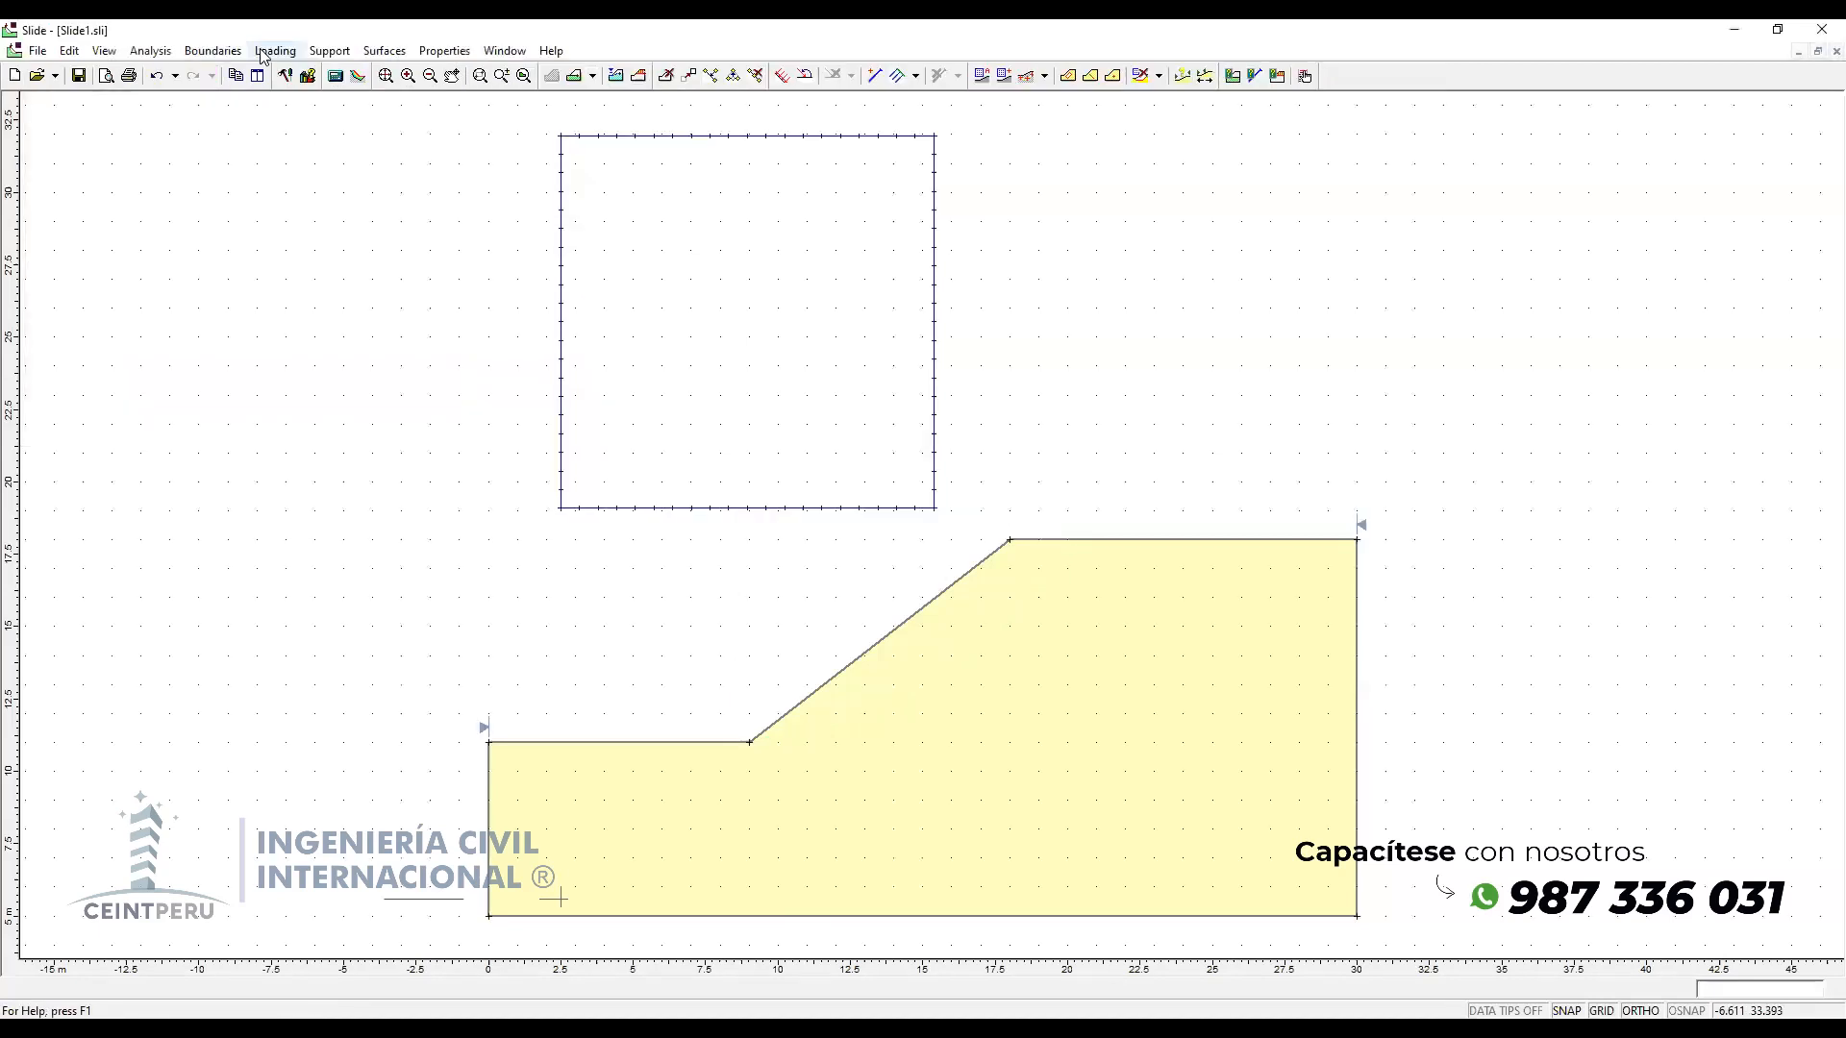
click(261, 53)
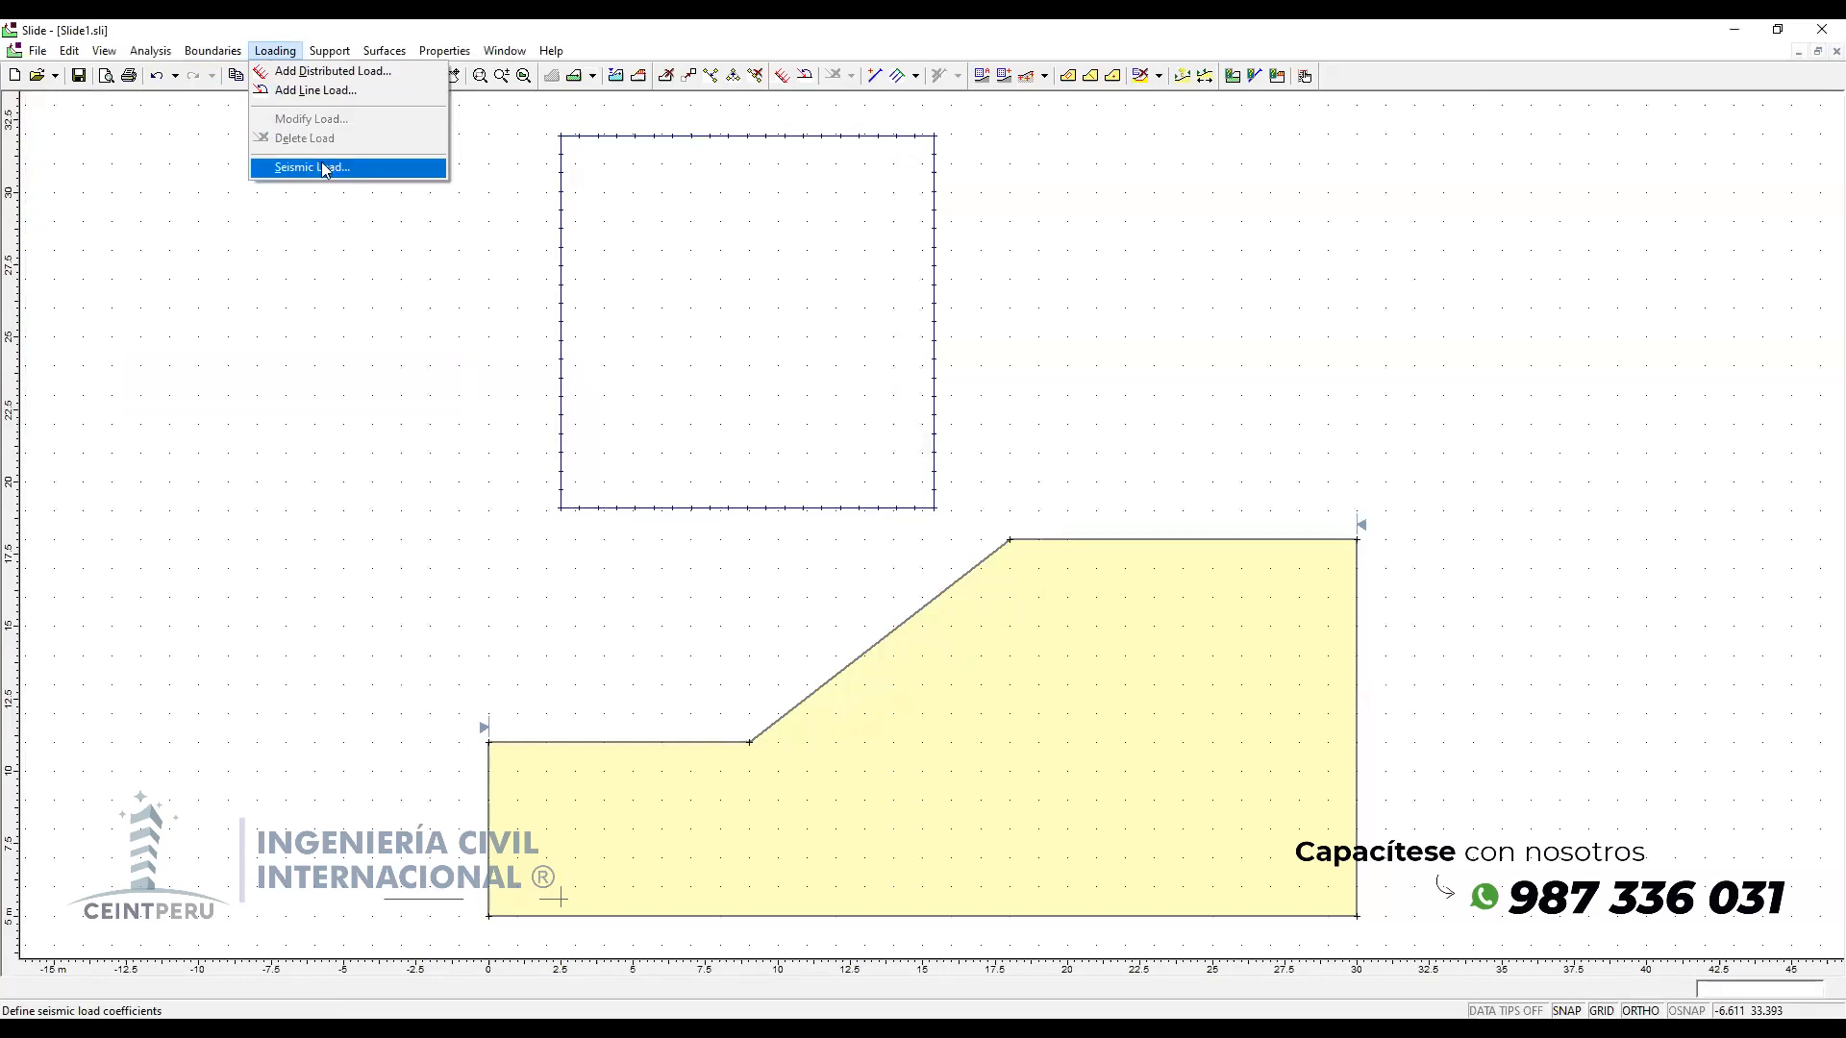
click(362, 171)
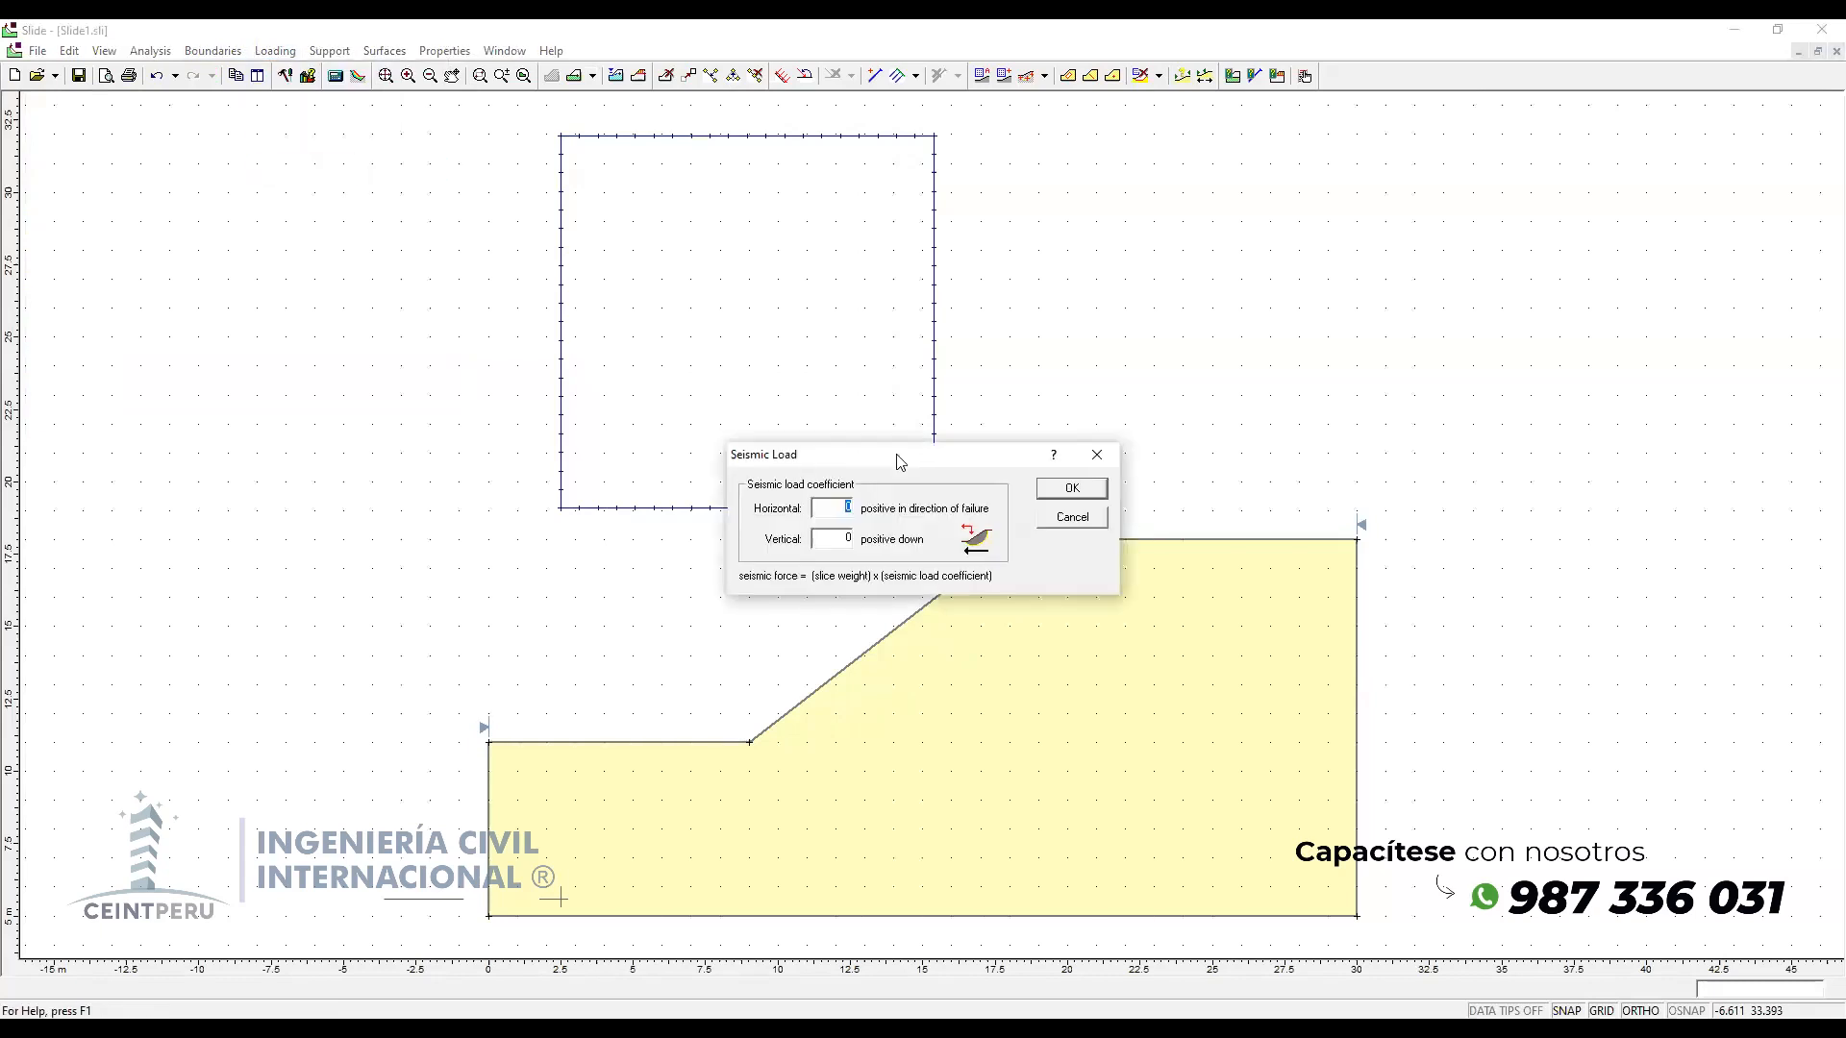
drag(904, 455, 397, 544)
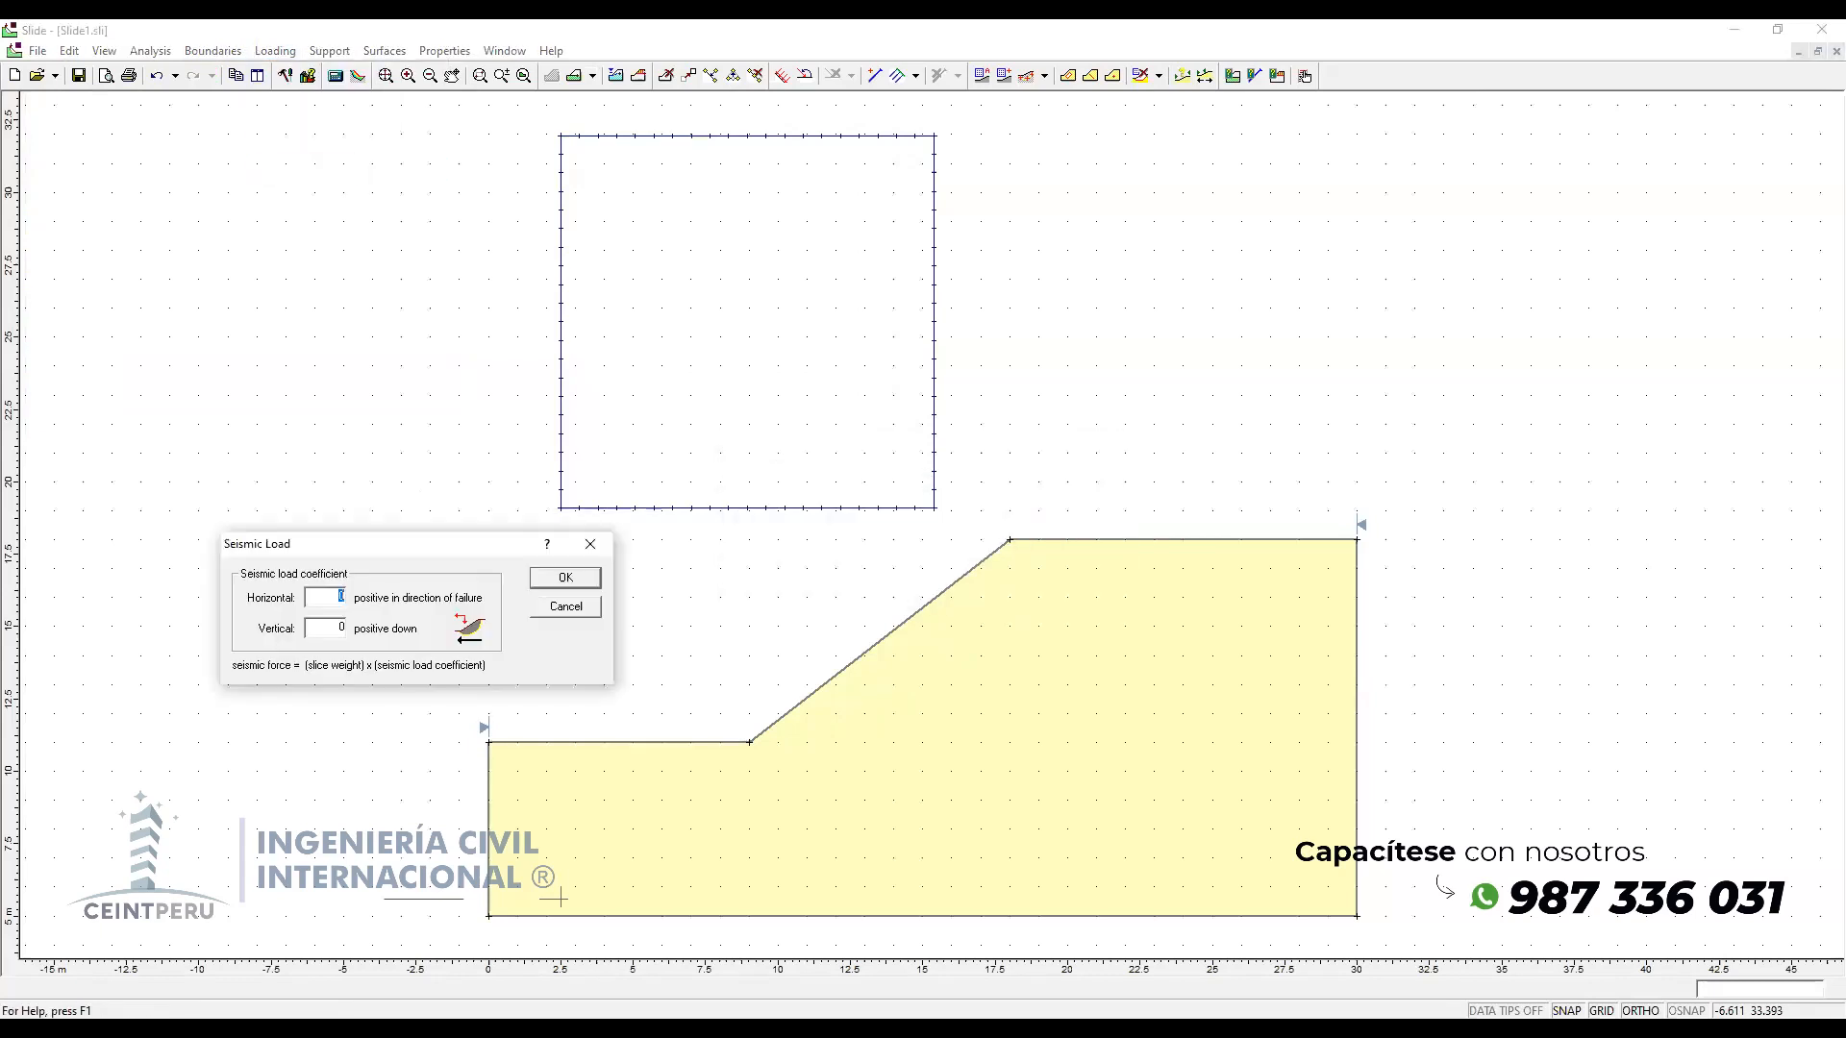
key(alt+Tab)
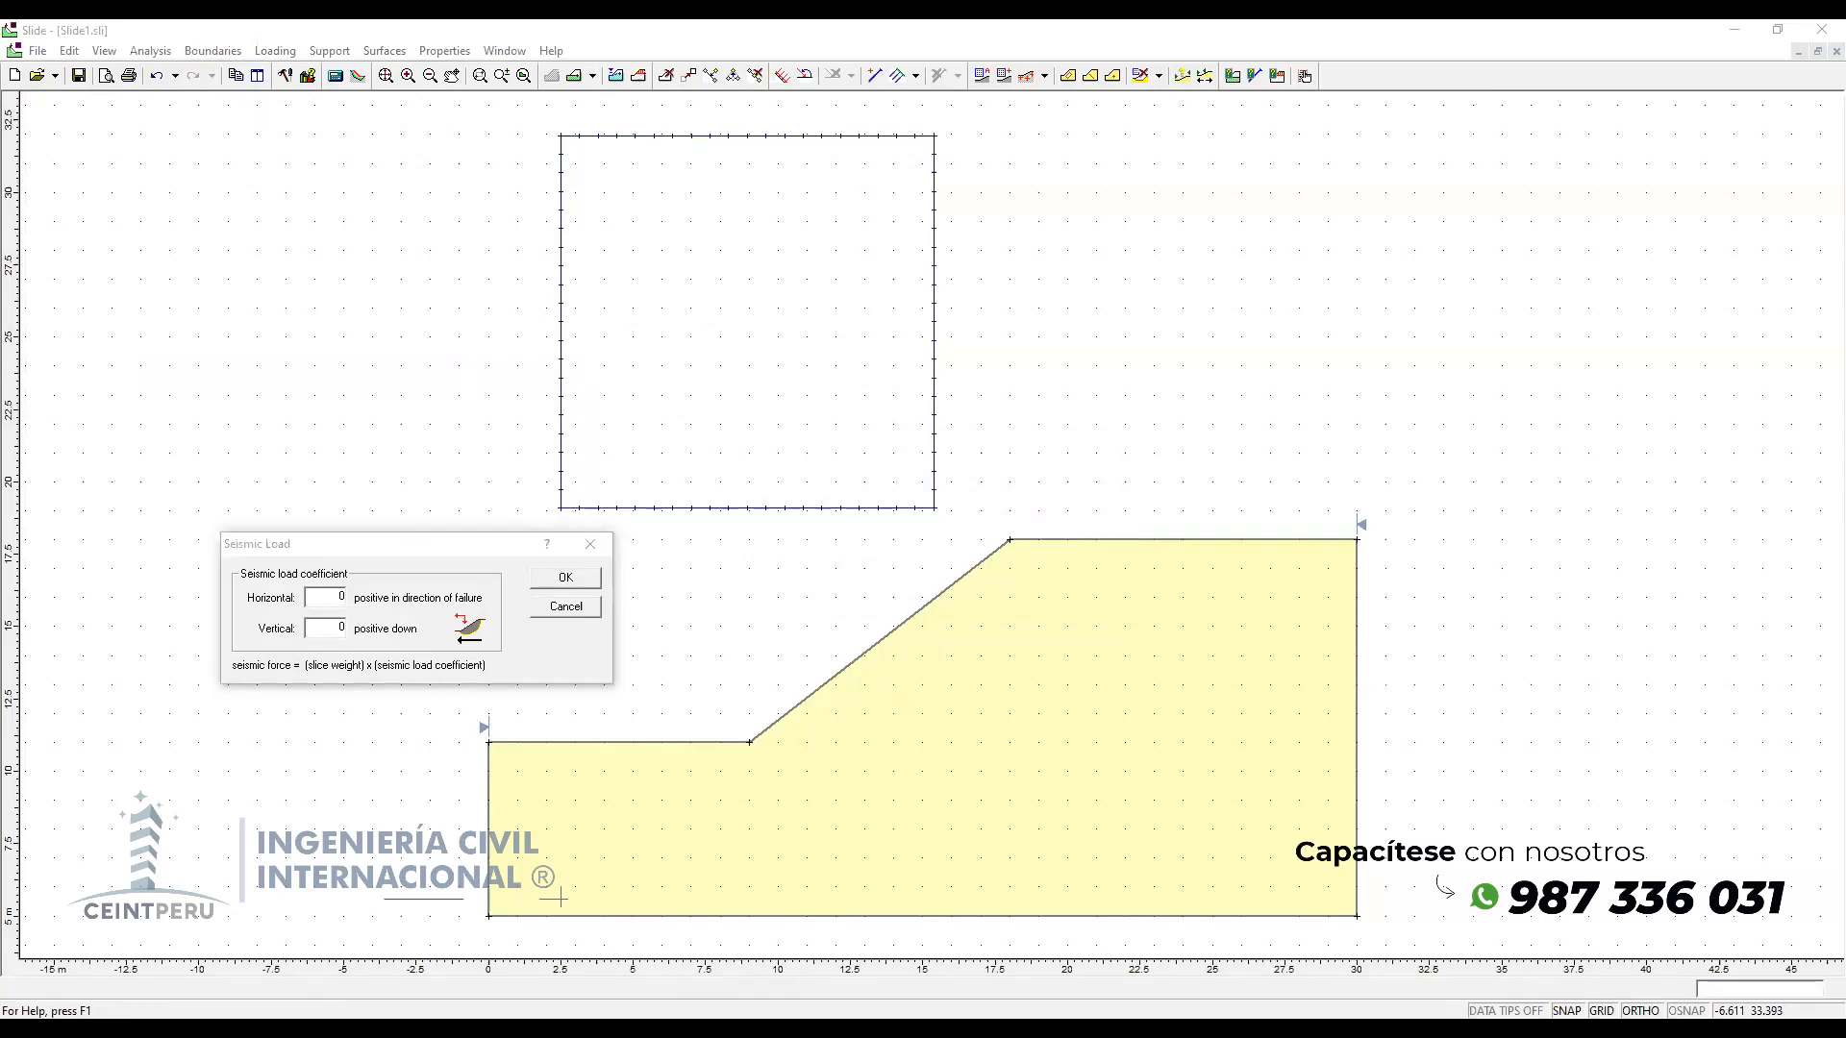
click(323, 597)
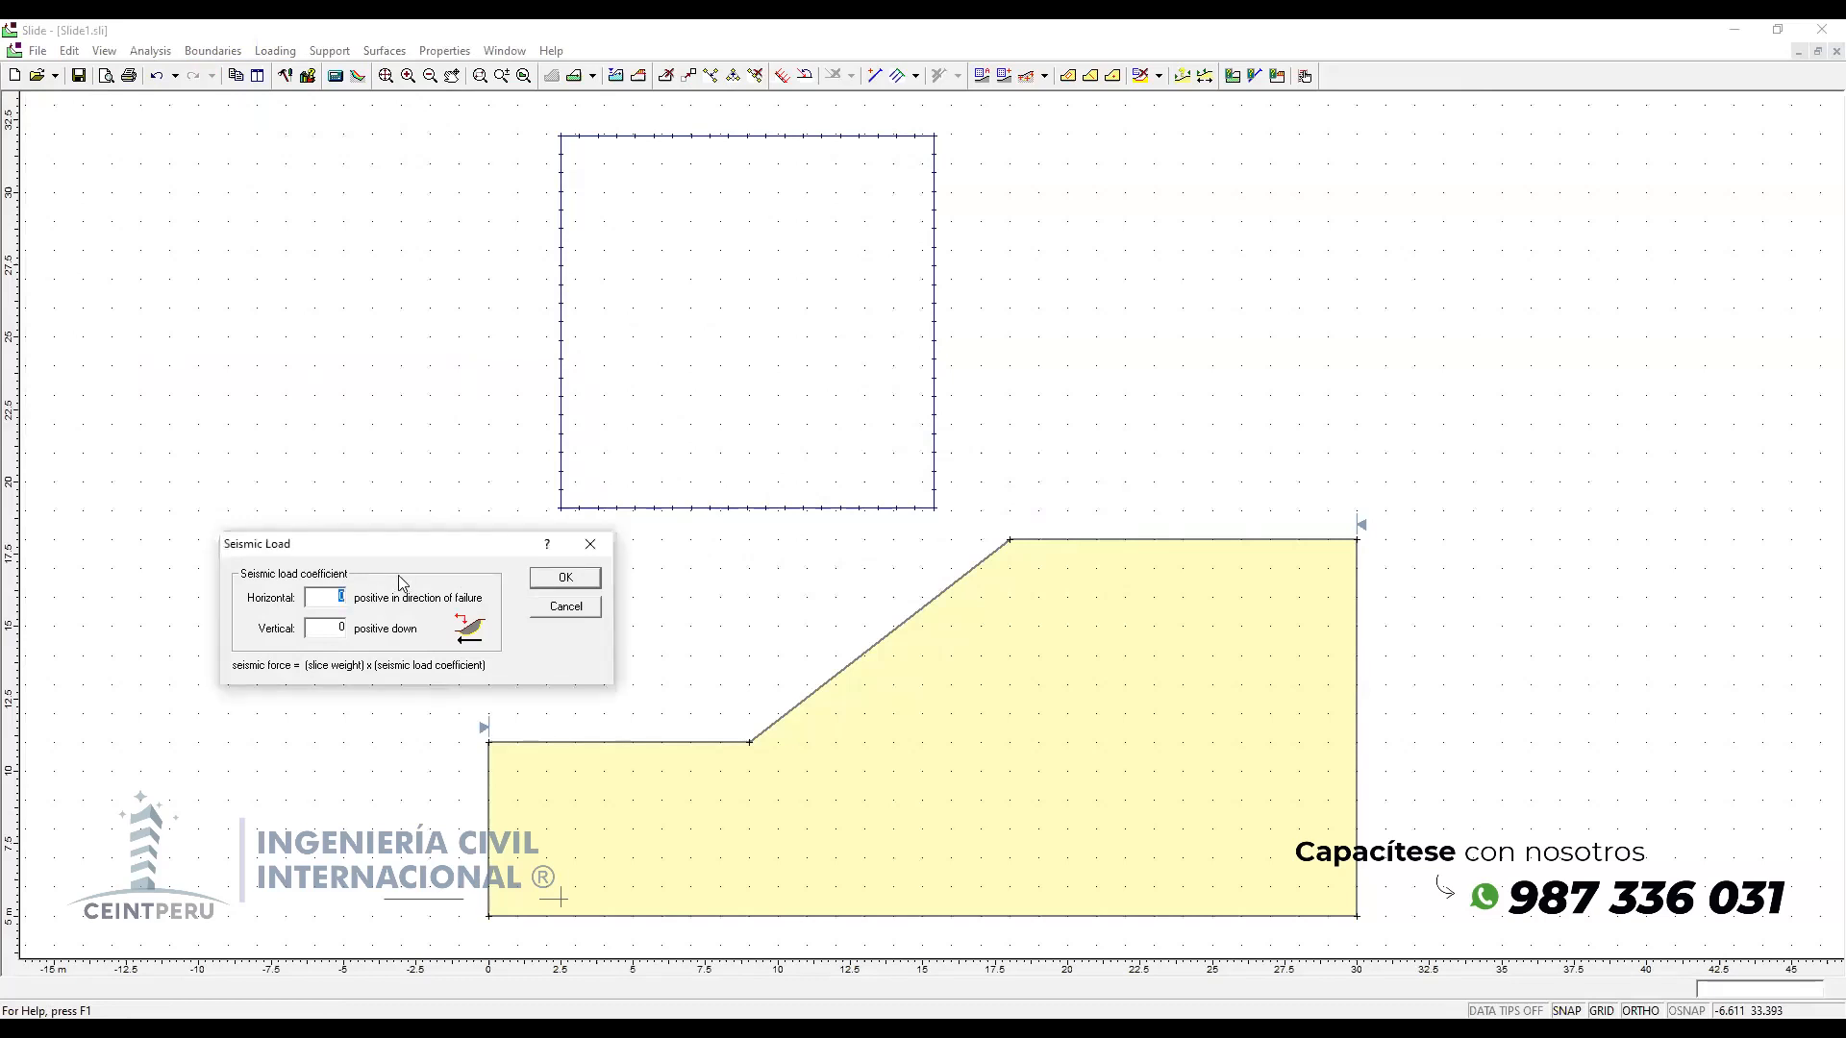
text(0.125)
click(725, 1031)
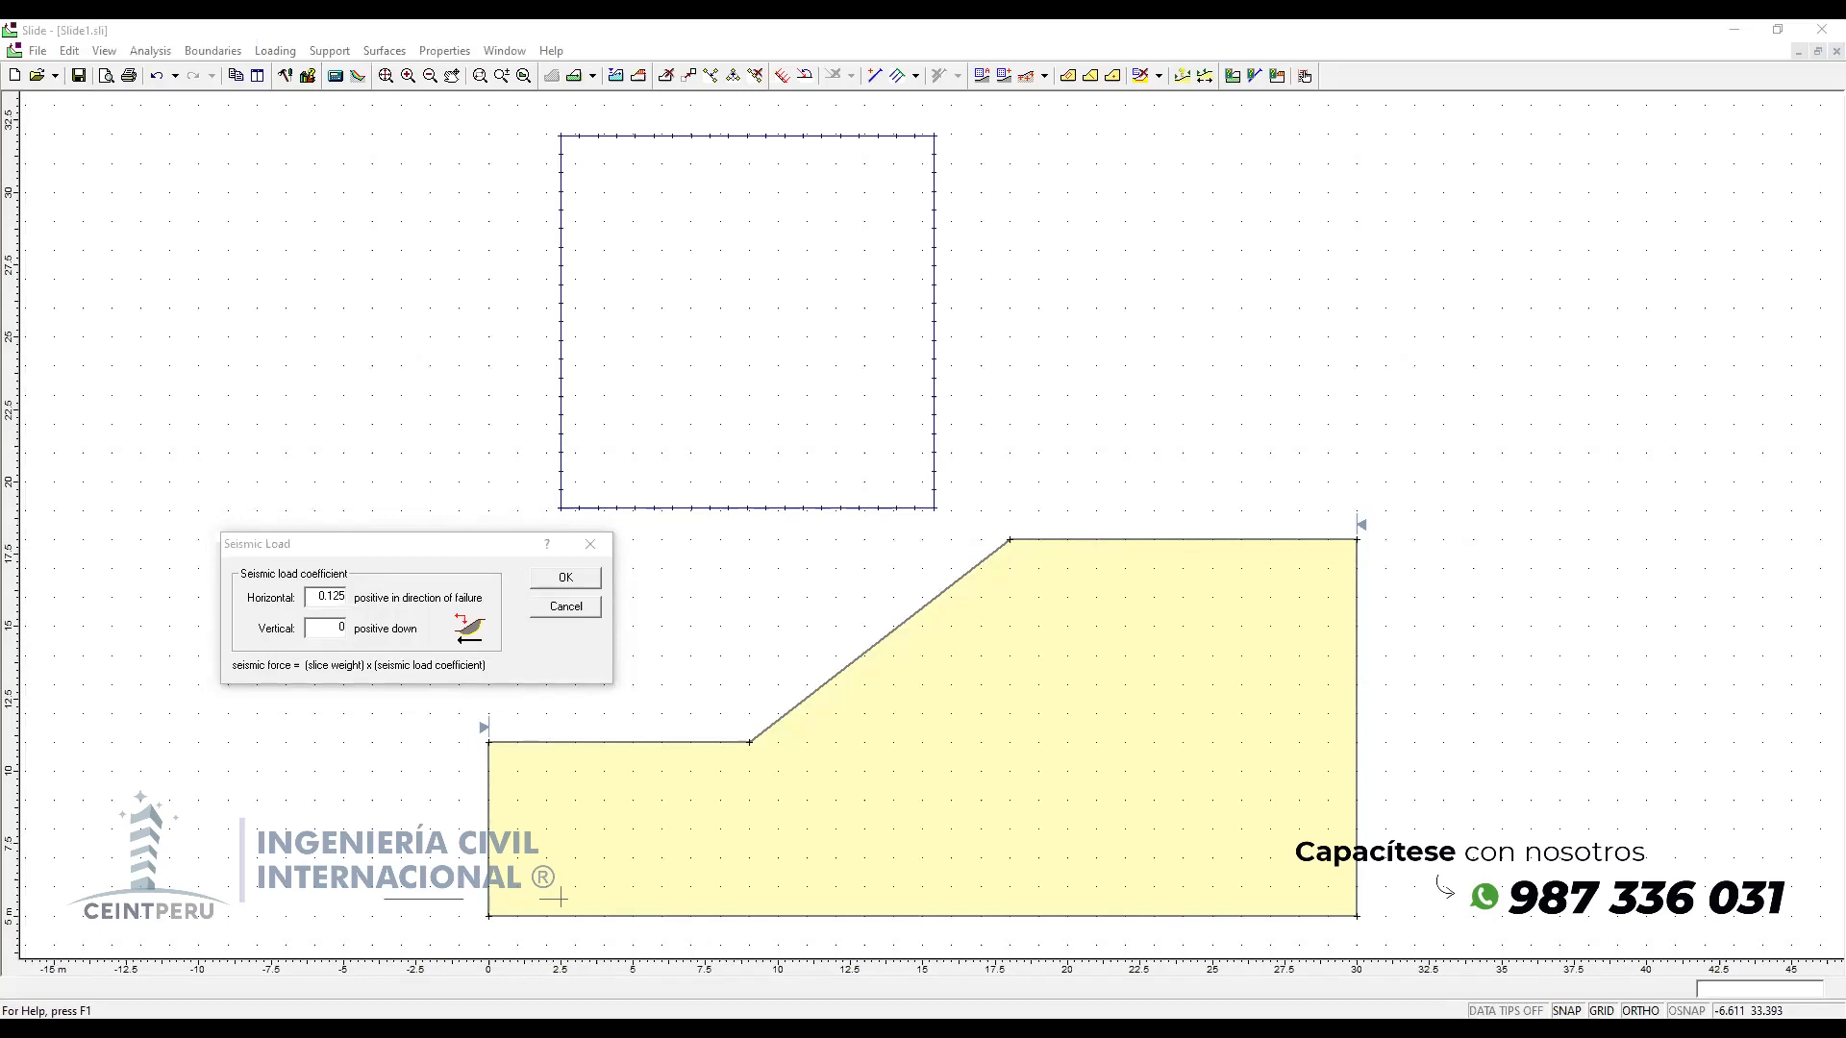
click(496, 555)
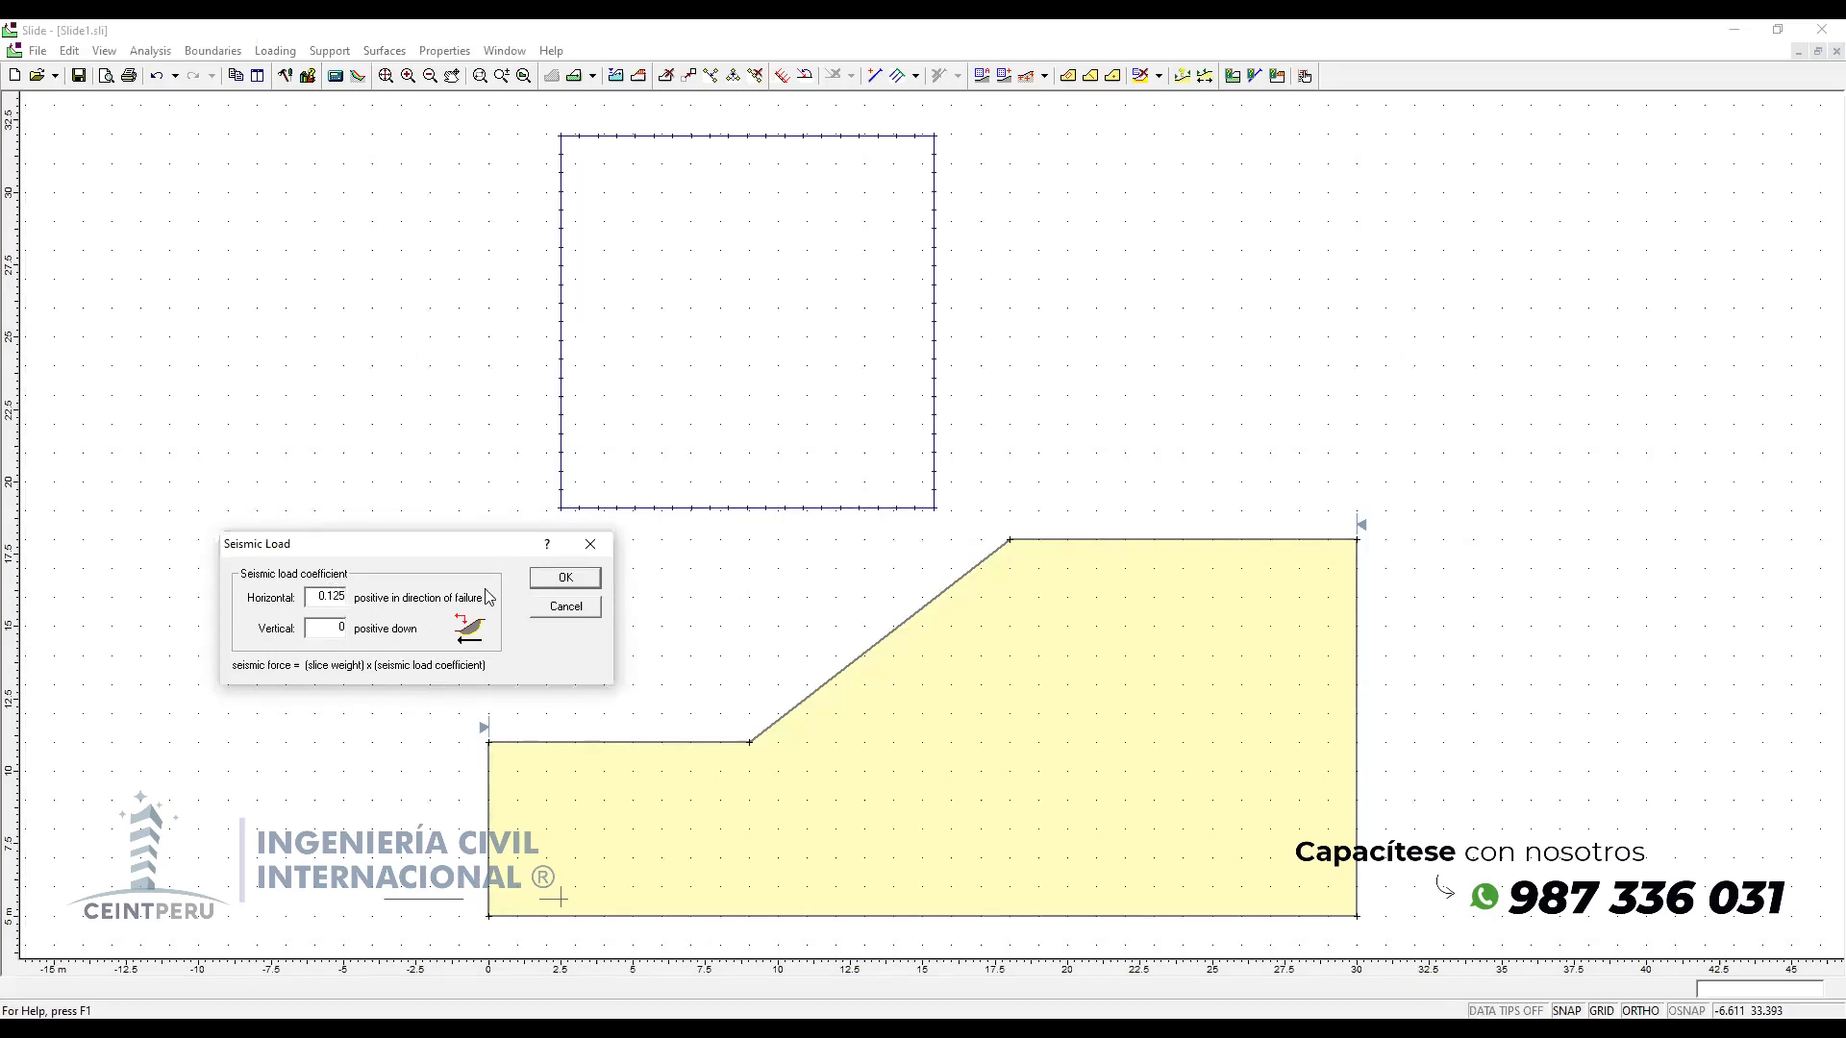
click(565, 577)
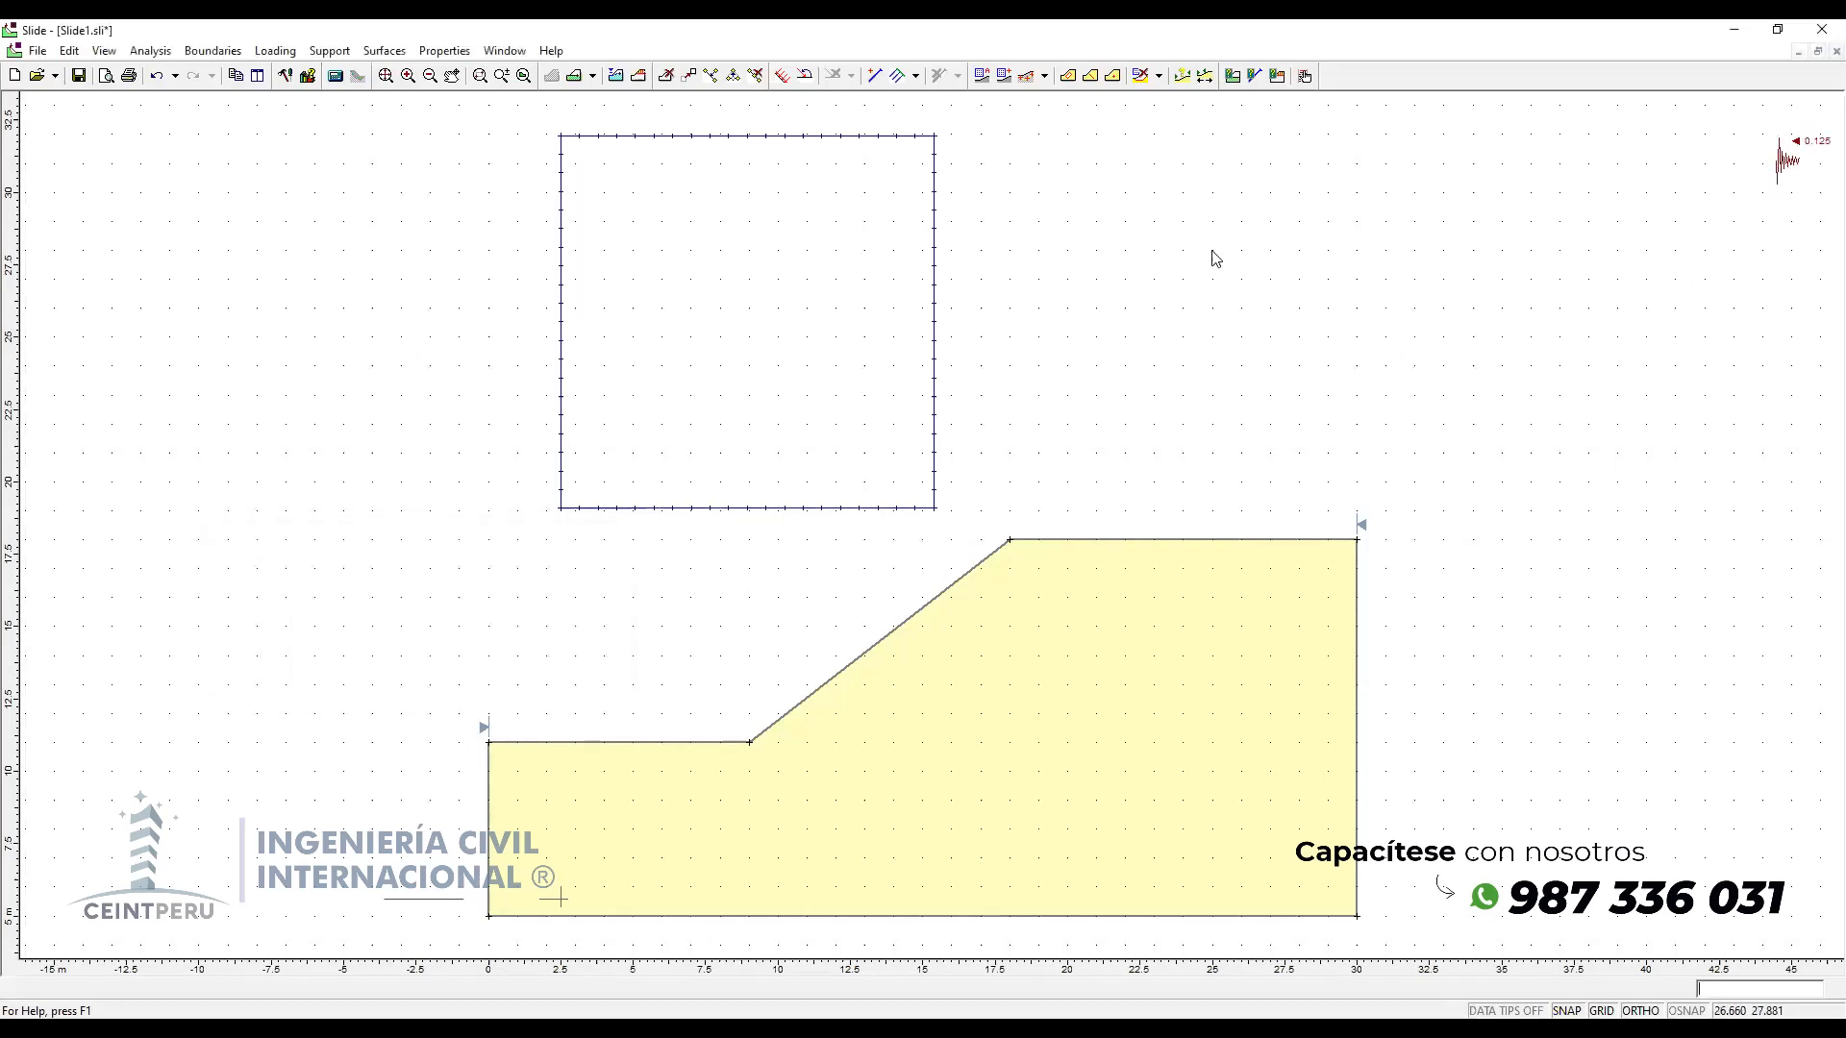
Step: Recompute the slope with the horizontal seismic load, saving the changes to Slide1.sli, and view its safety factor results
click(339, 75)
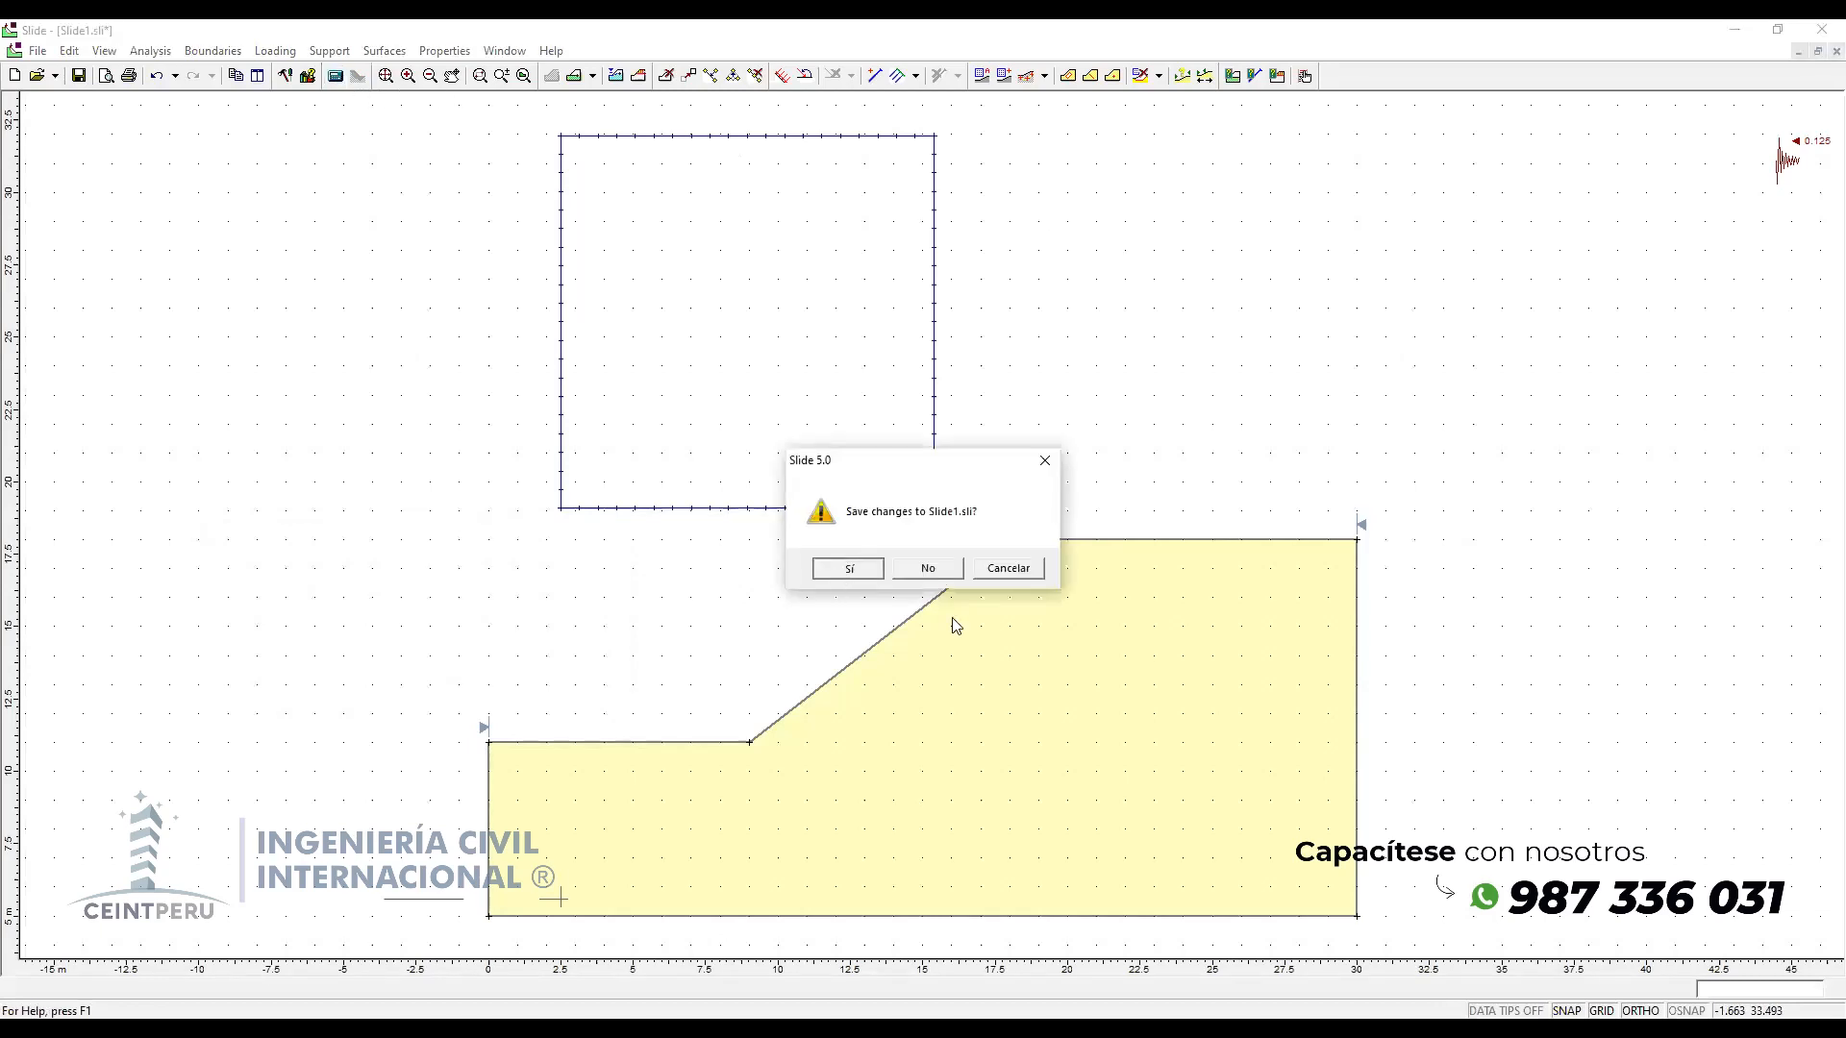
click(850, 568)
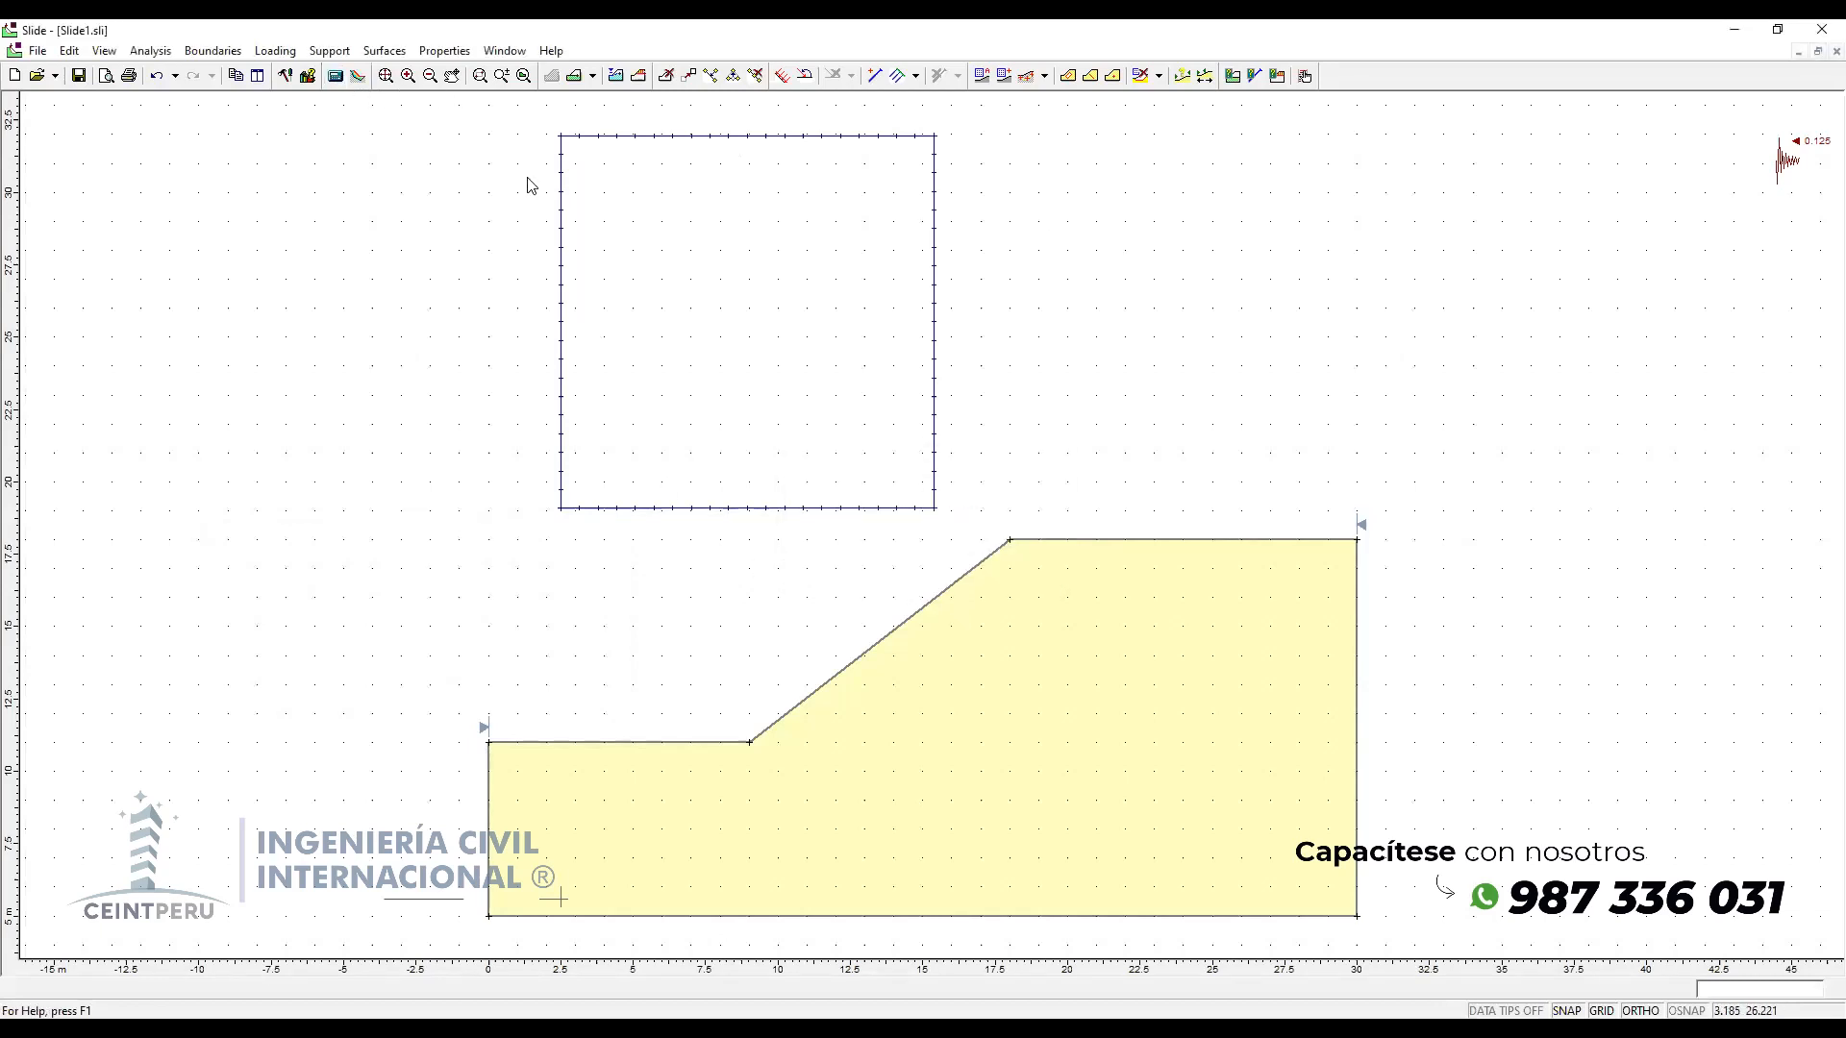
click(361, 81)
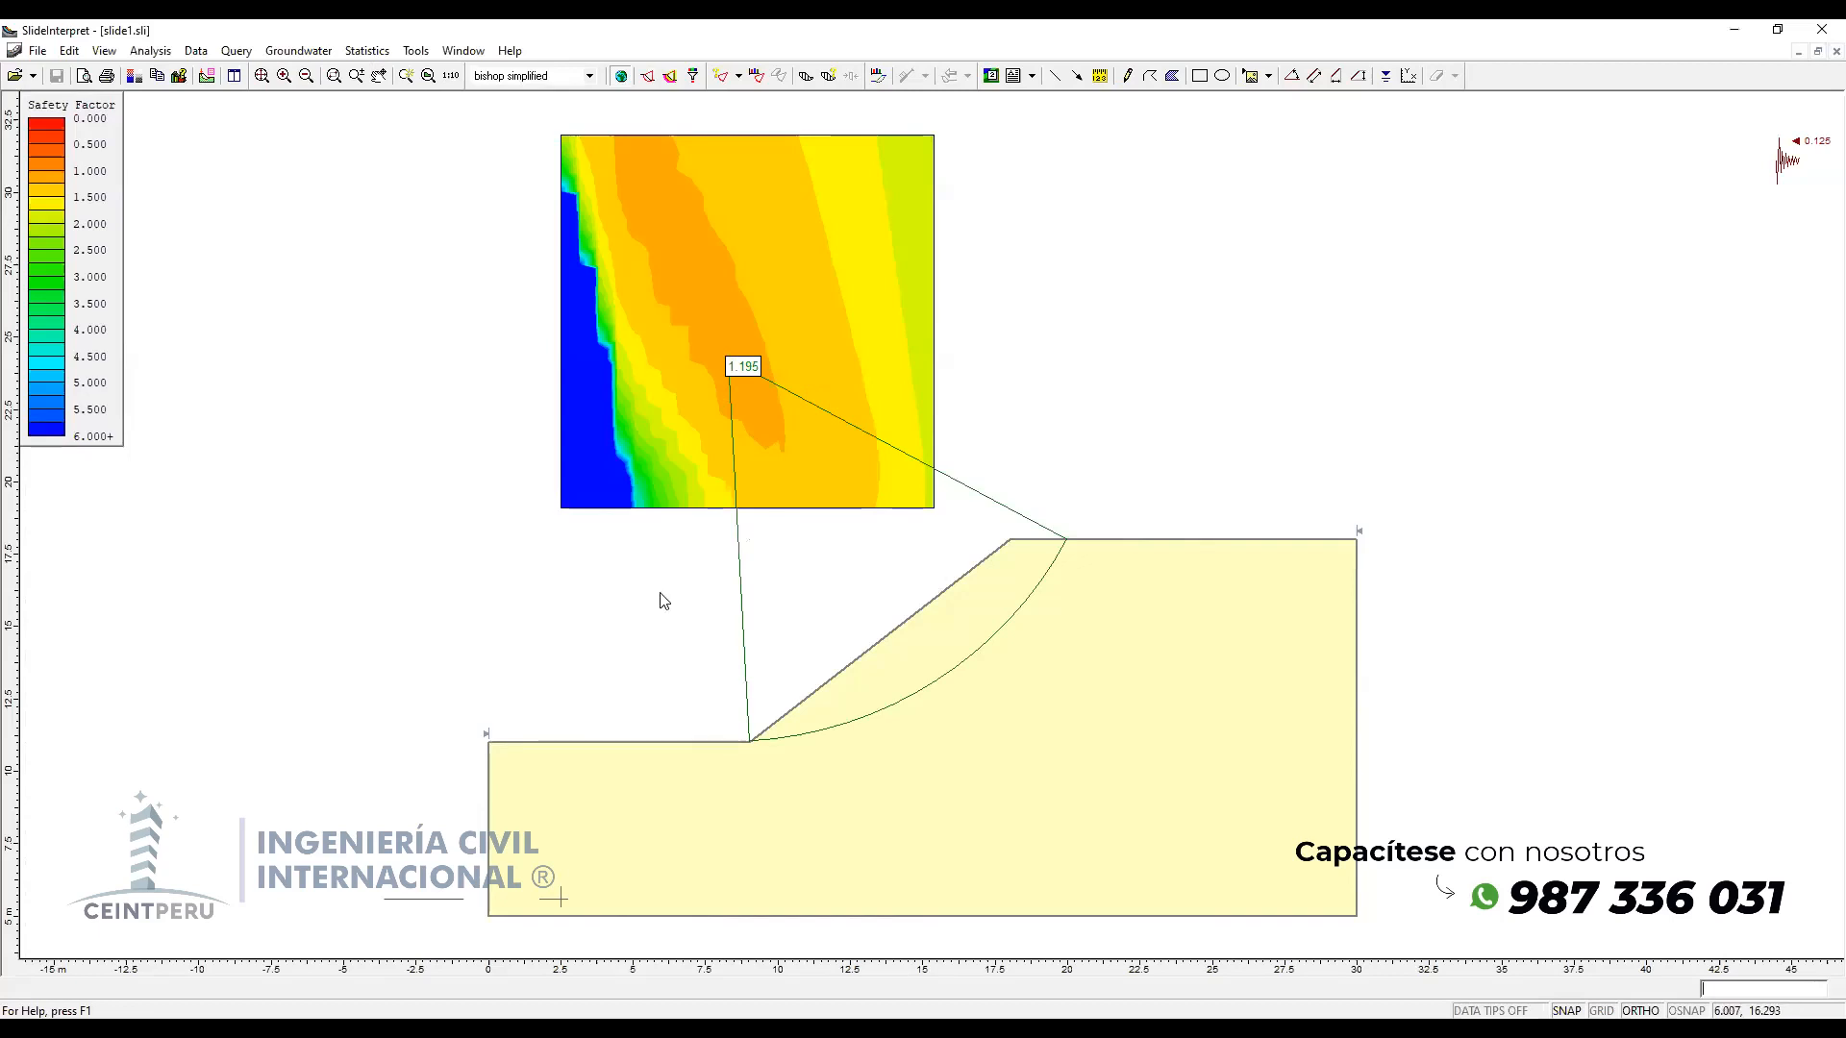
Step: Switch back to the Slide model and set the seismic load's vertical coefficient to 0.625, keeping the horizontal one
click(873, 997)
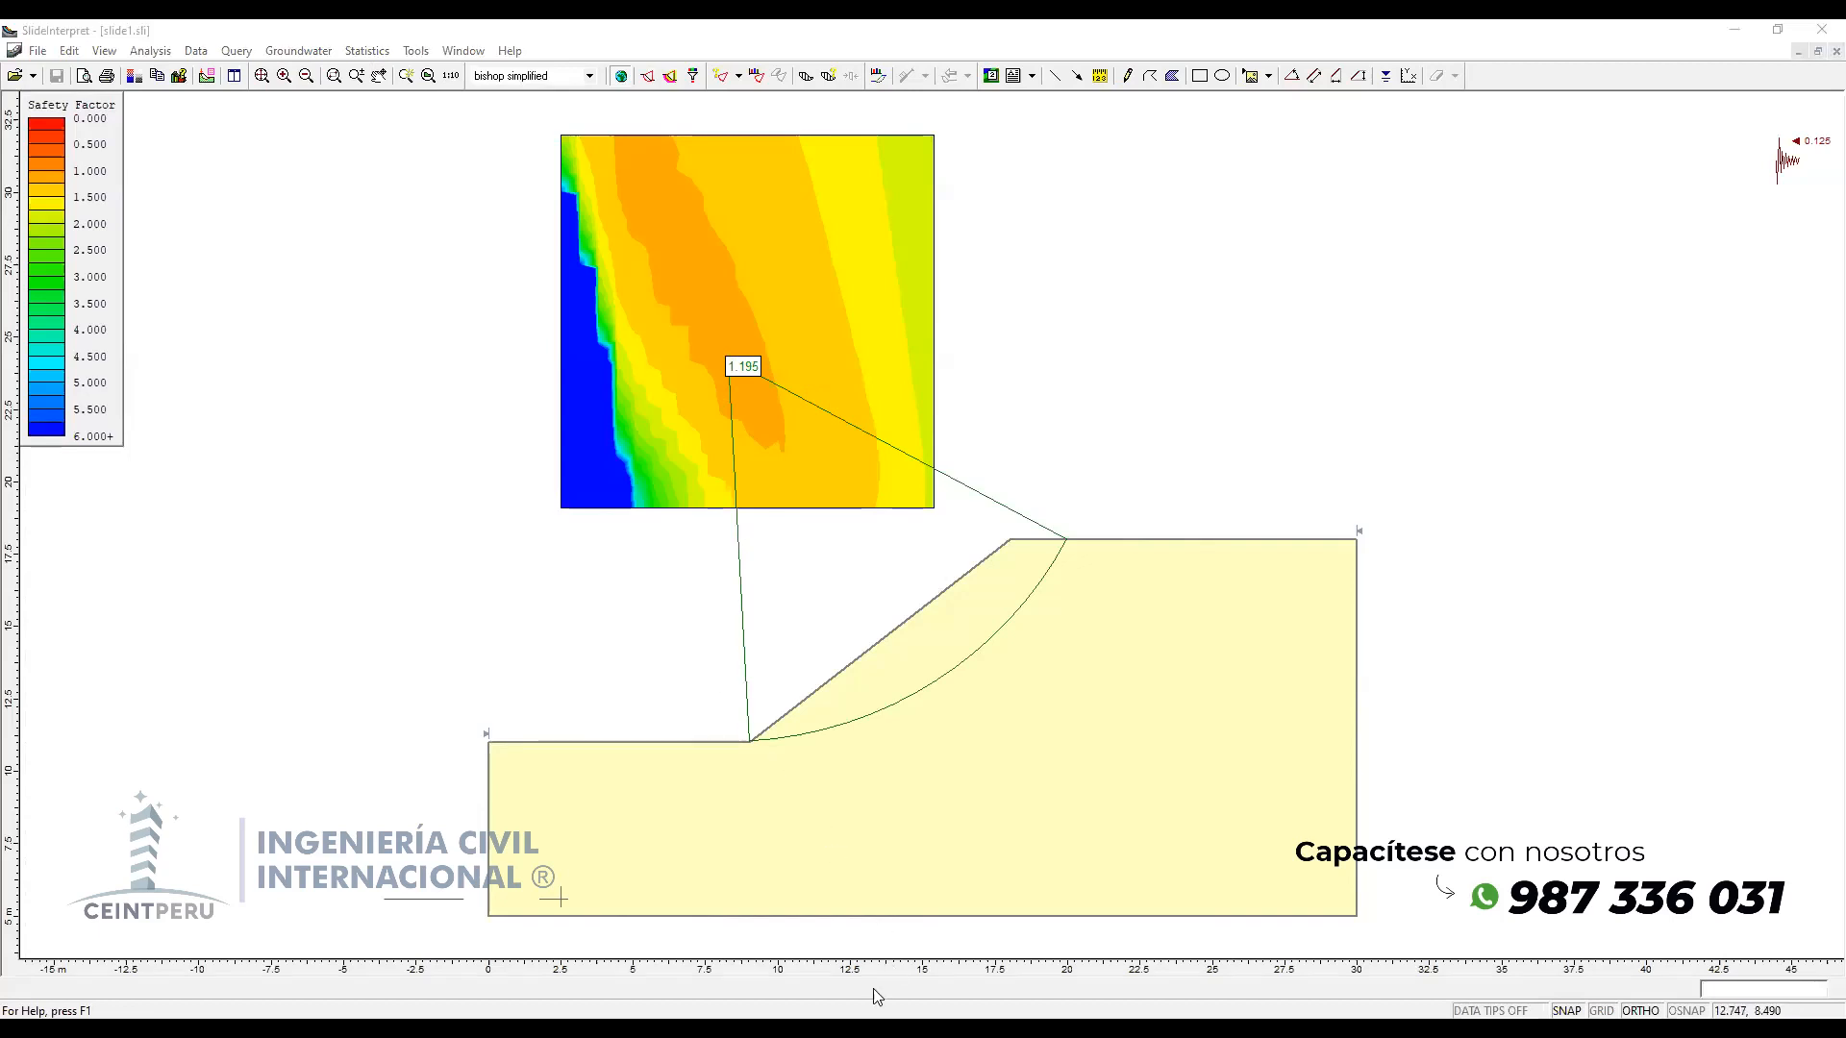
click(873, 997)
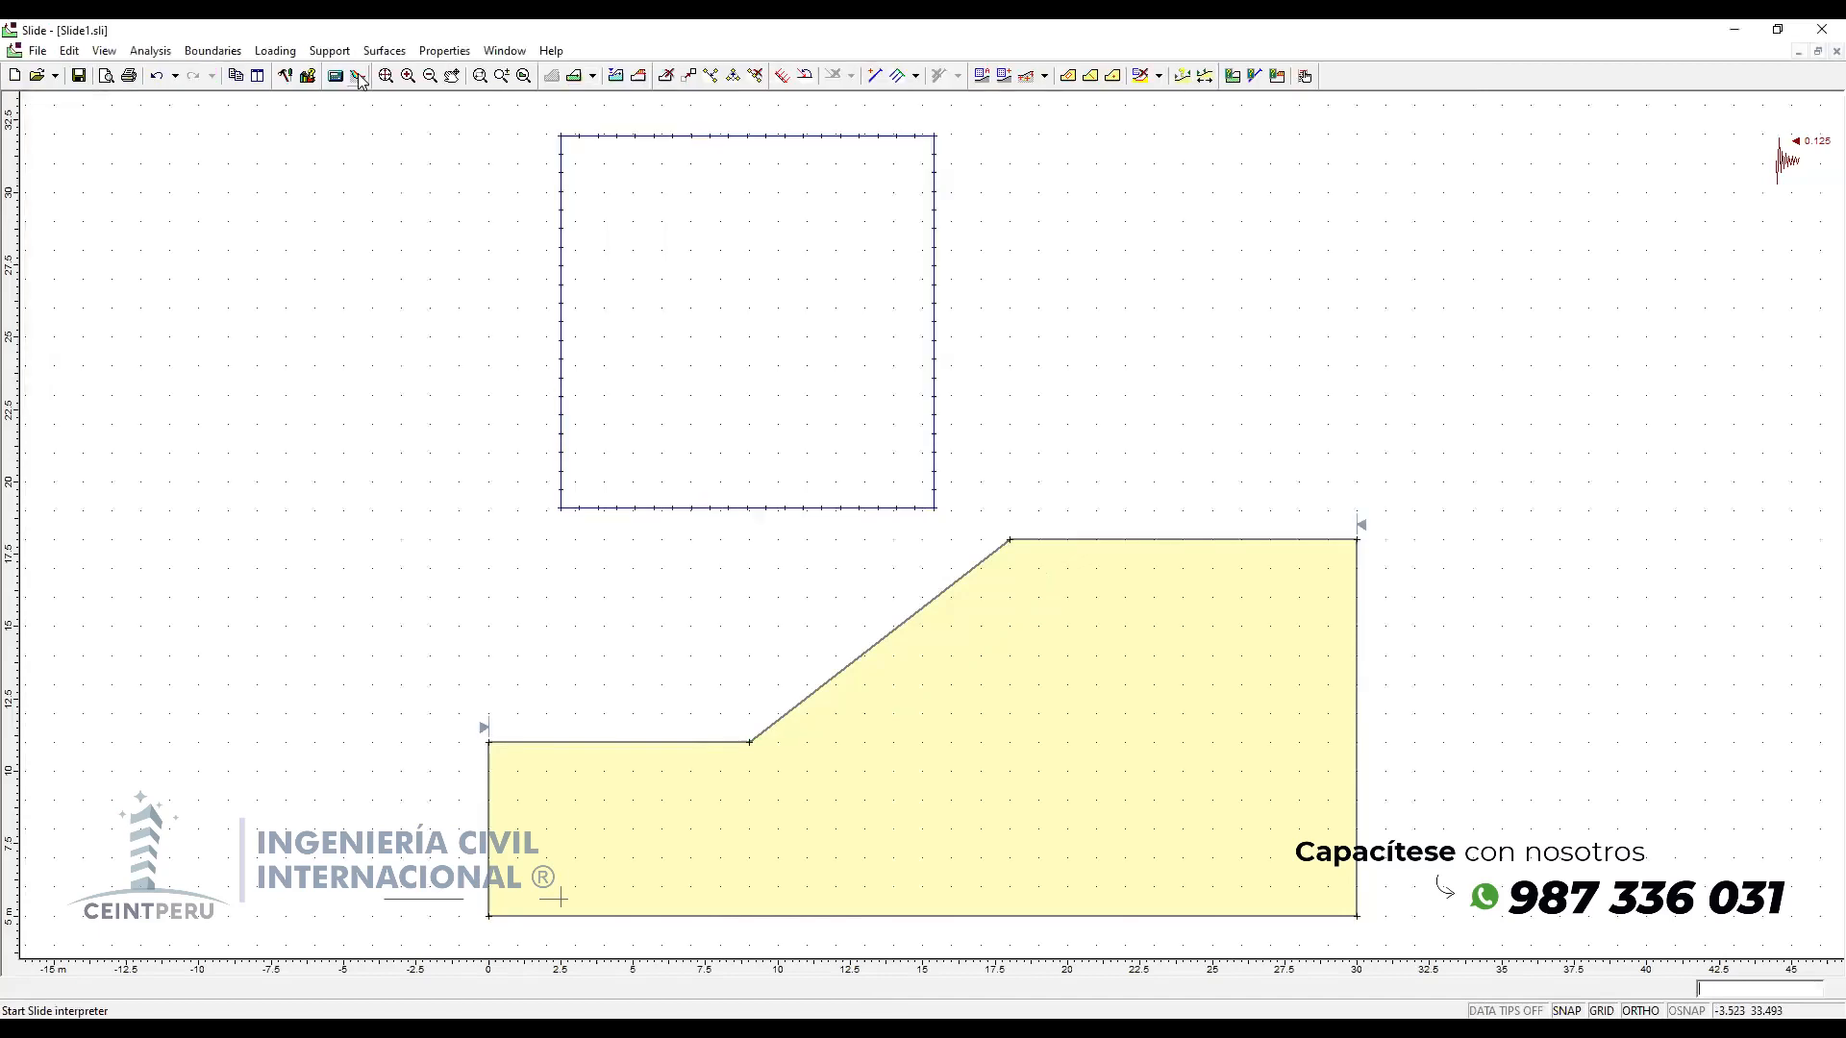
click(276, 51)
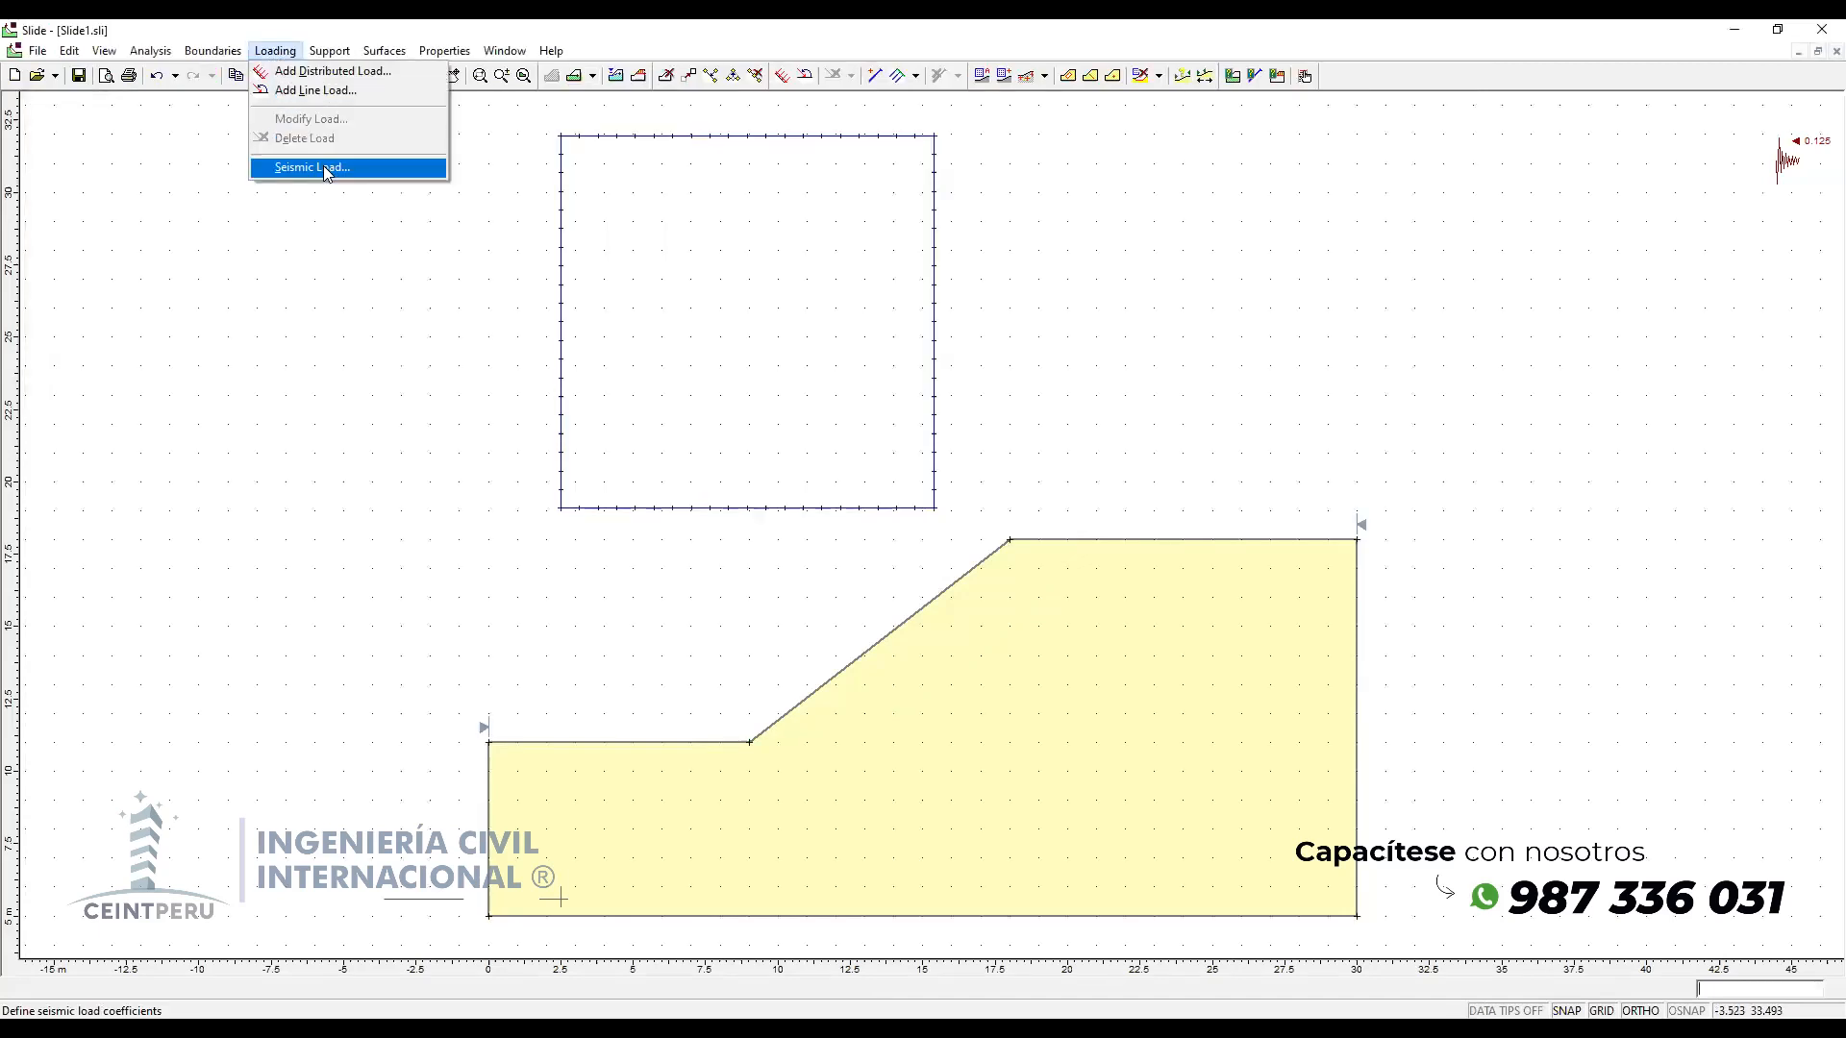
click(325, 170)
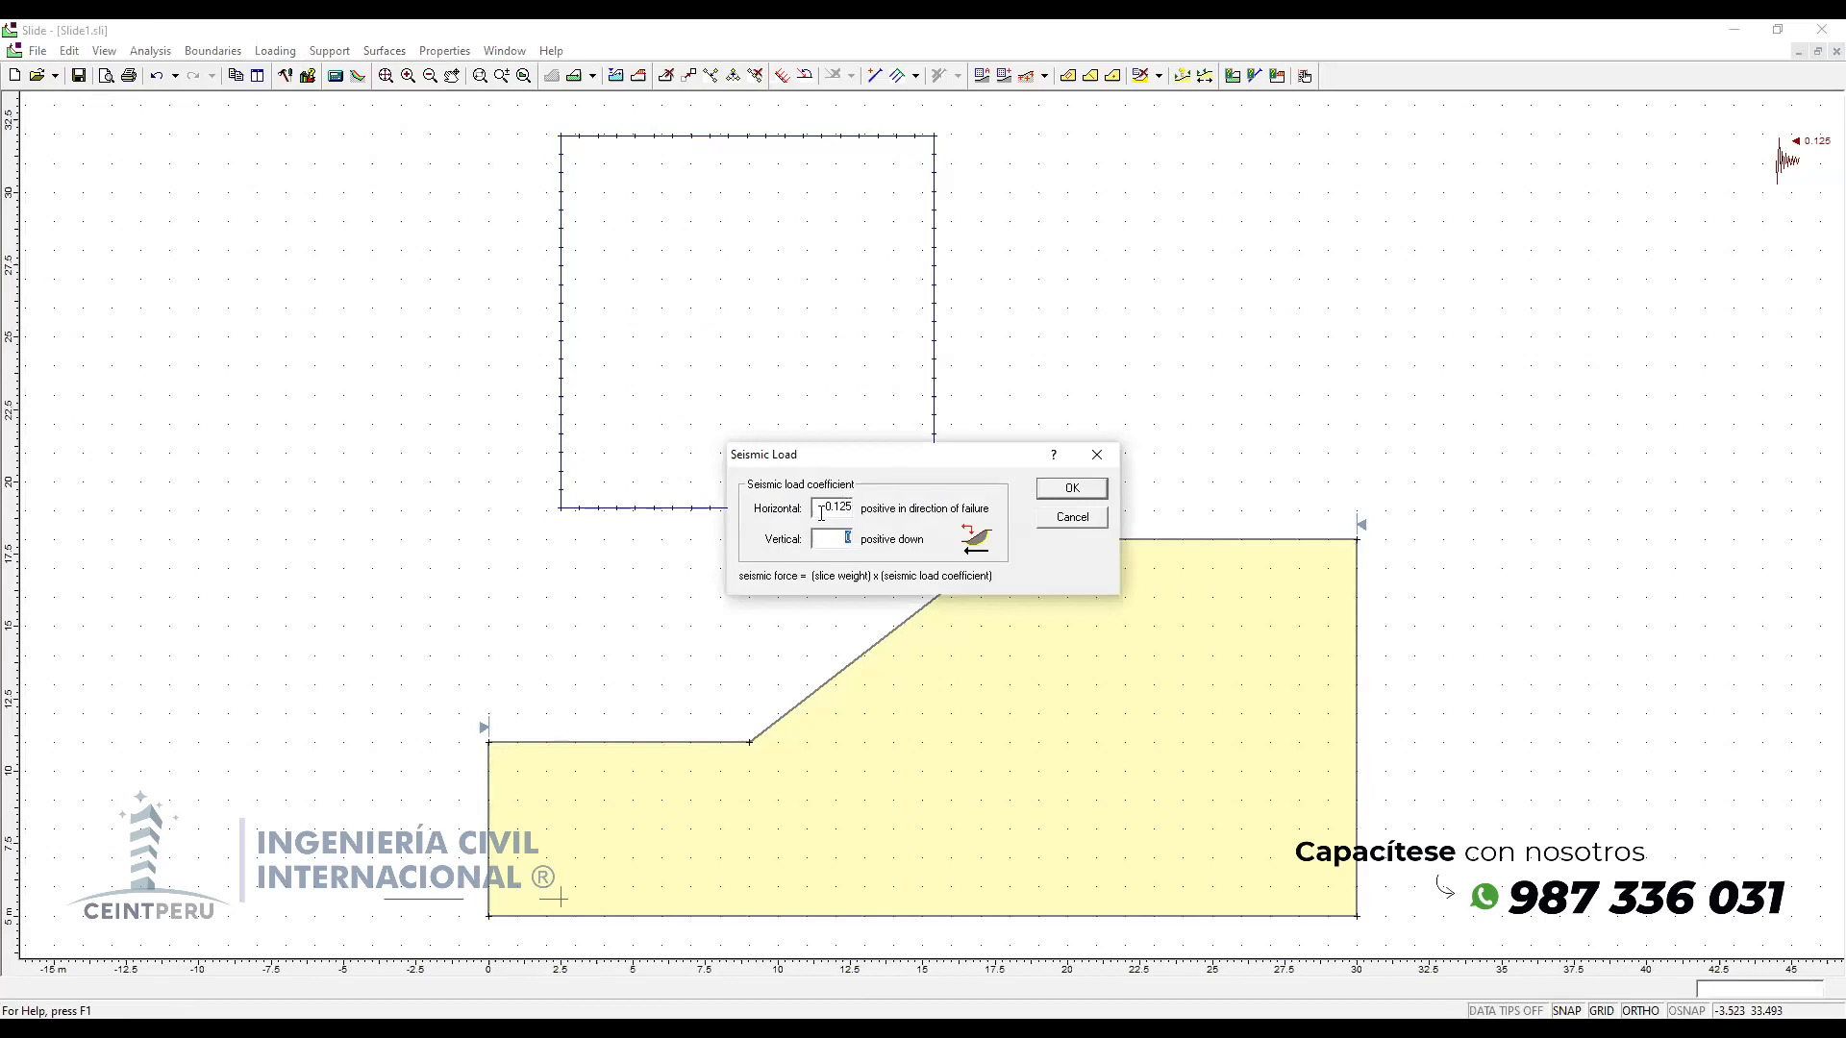
drag(823, 508, 881, 535)
text(0.625)
key(BackSpace)
text(25)
key(BackSpace)
click(1050, 495)
Step: Recompute the slope with both seismic coefficients, saving Slide1.sli, and view the new safety factor results
click(334, 77)
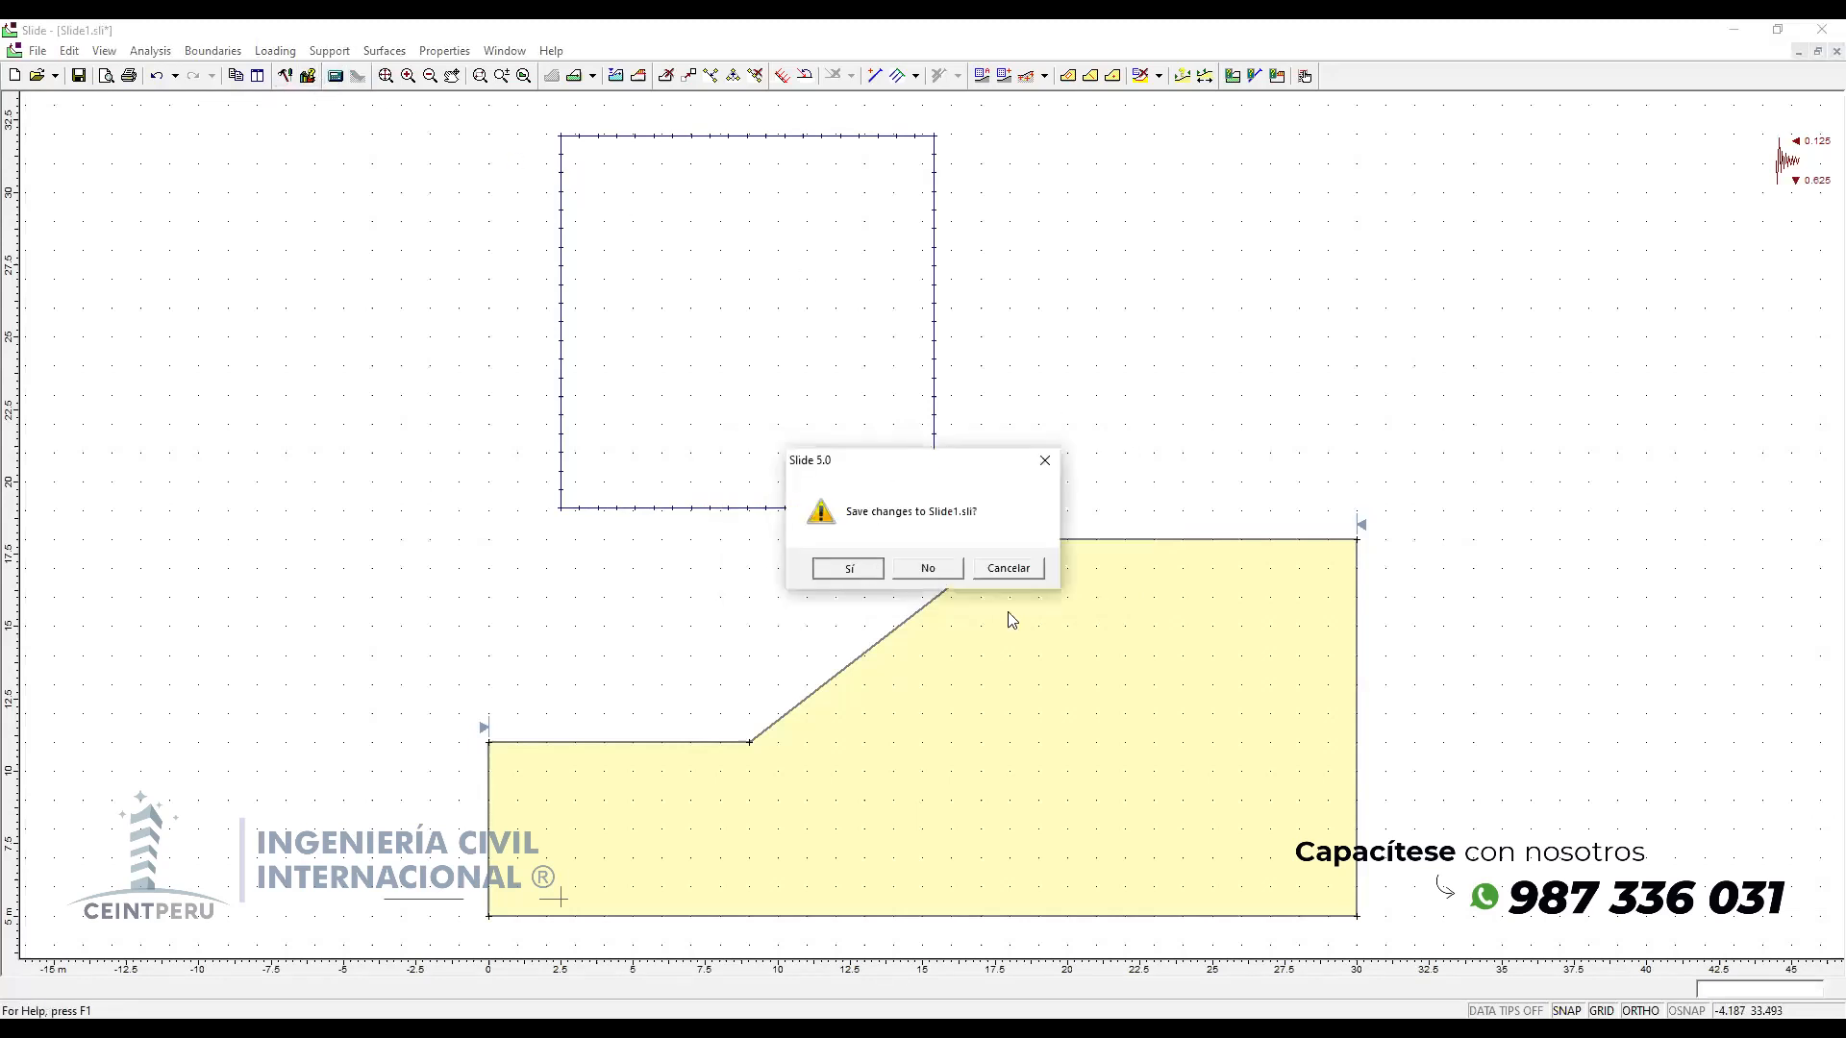
key(Return)
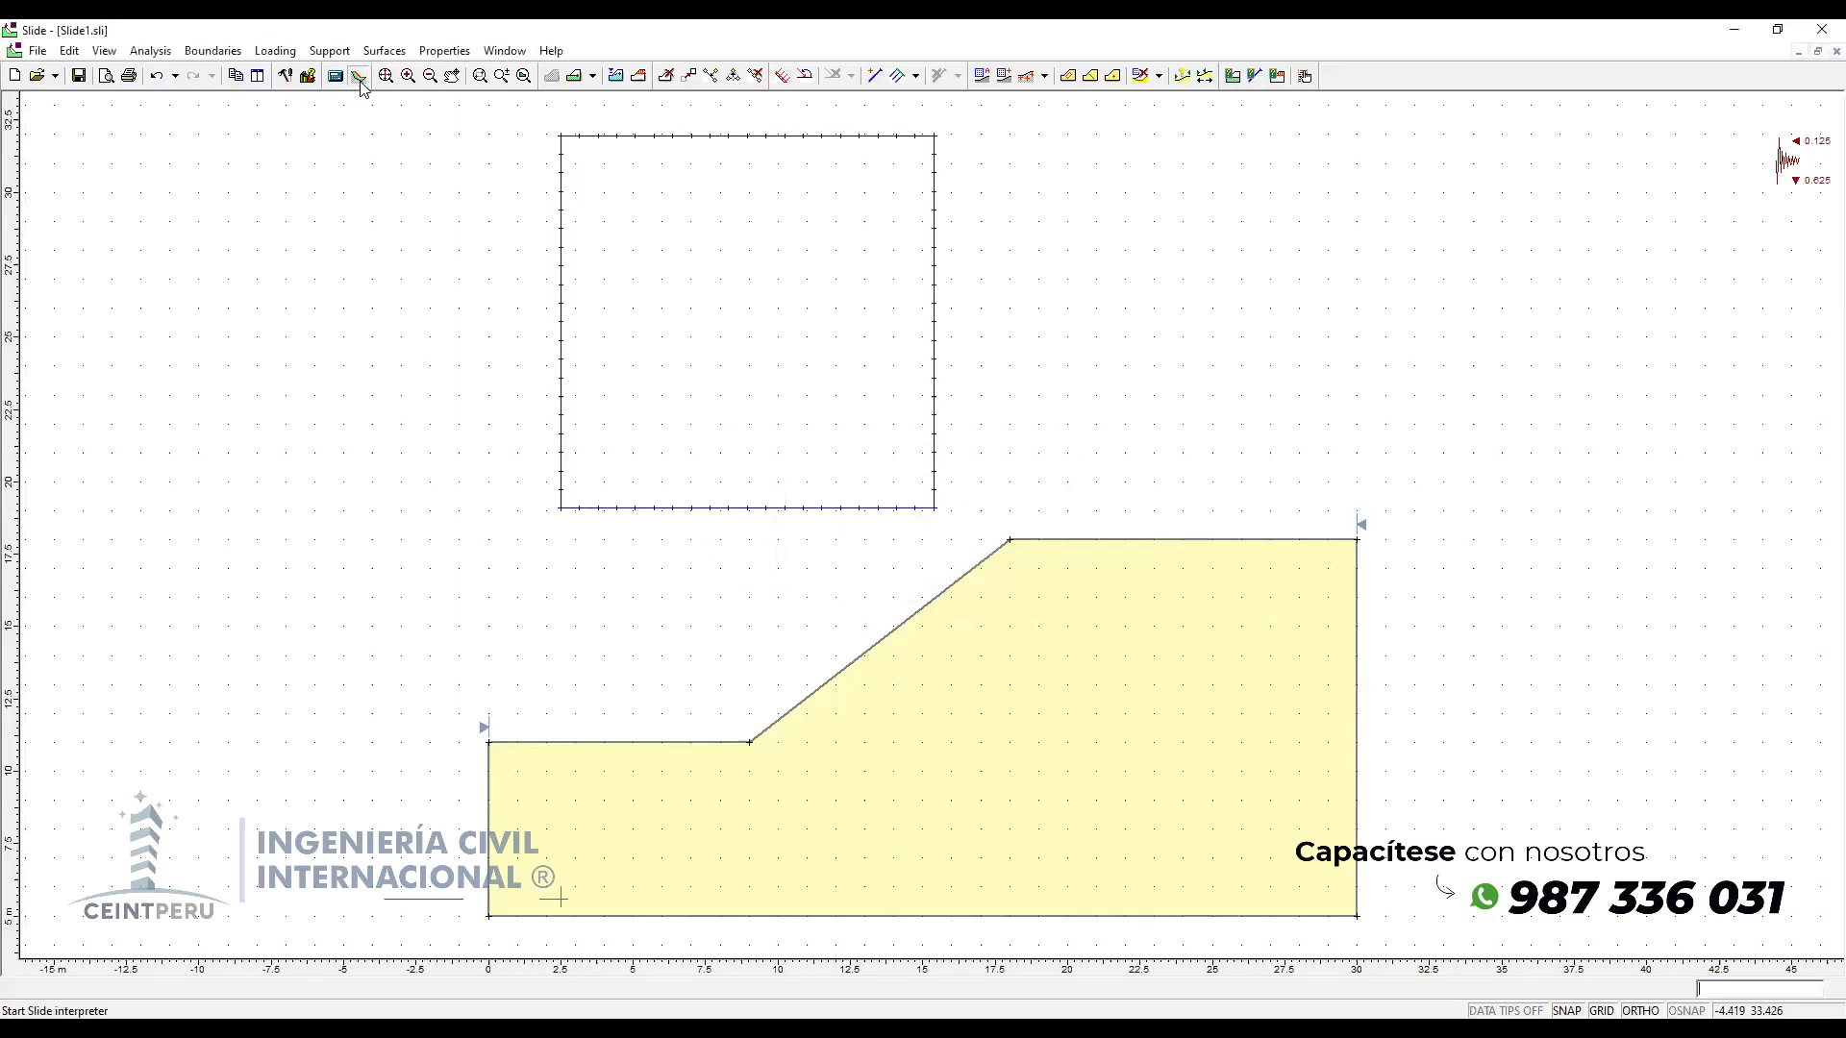
click(359, 77)
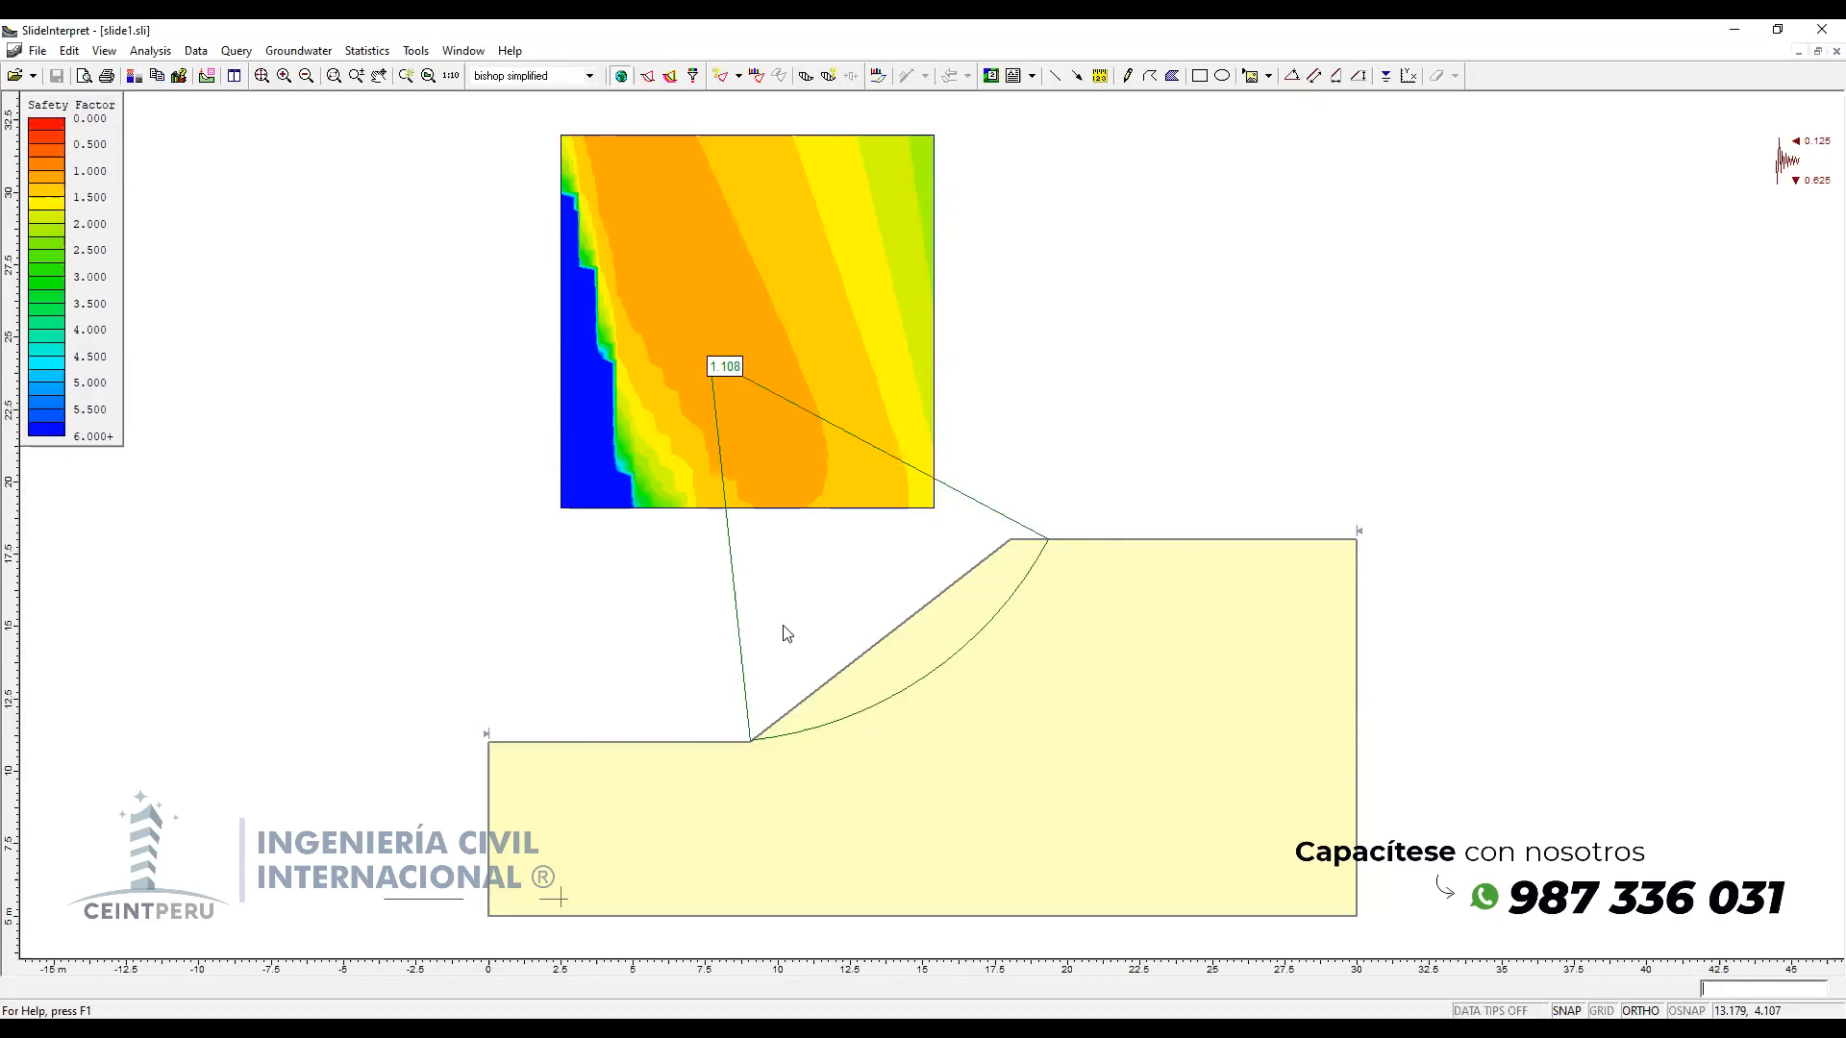
Step: Back in the model, start a material boundary for a retaining wall, drawing its vertical back face from the slope at about (11.53, 12.97) down to about y = 10.54
key(alt+Tab)
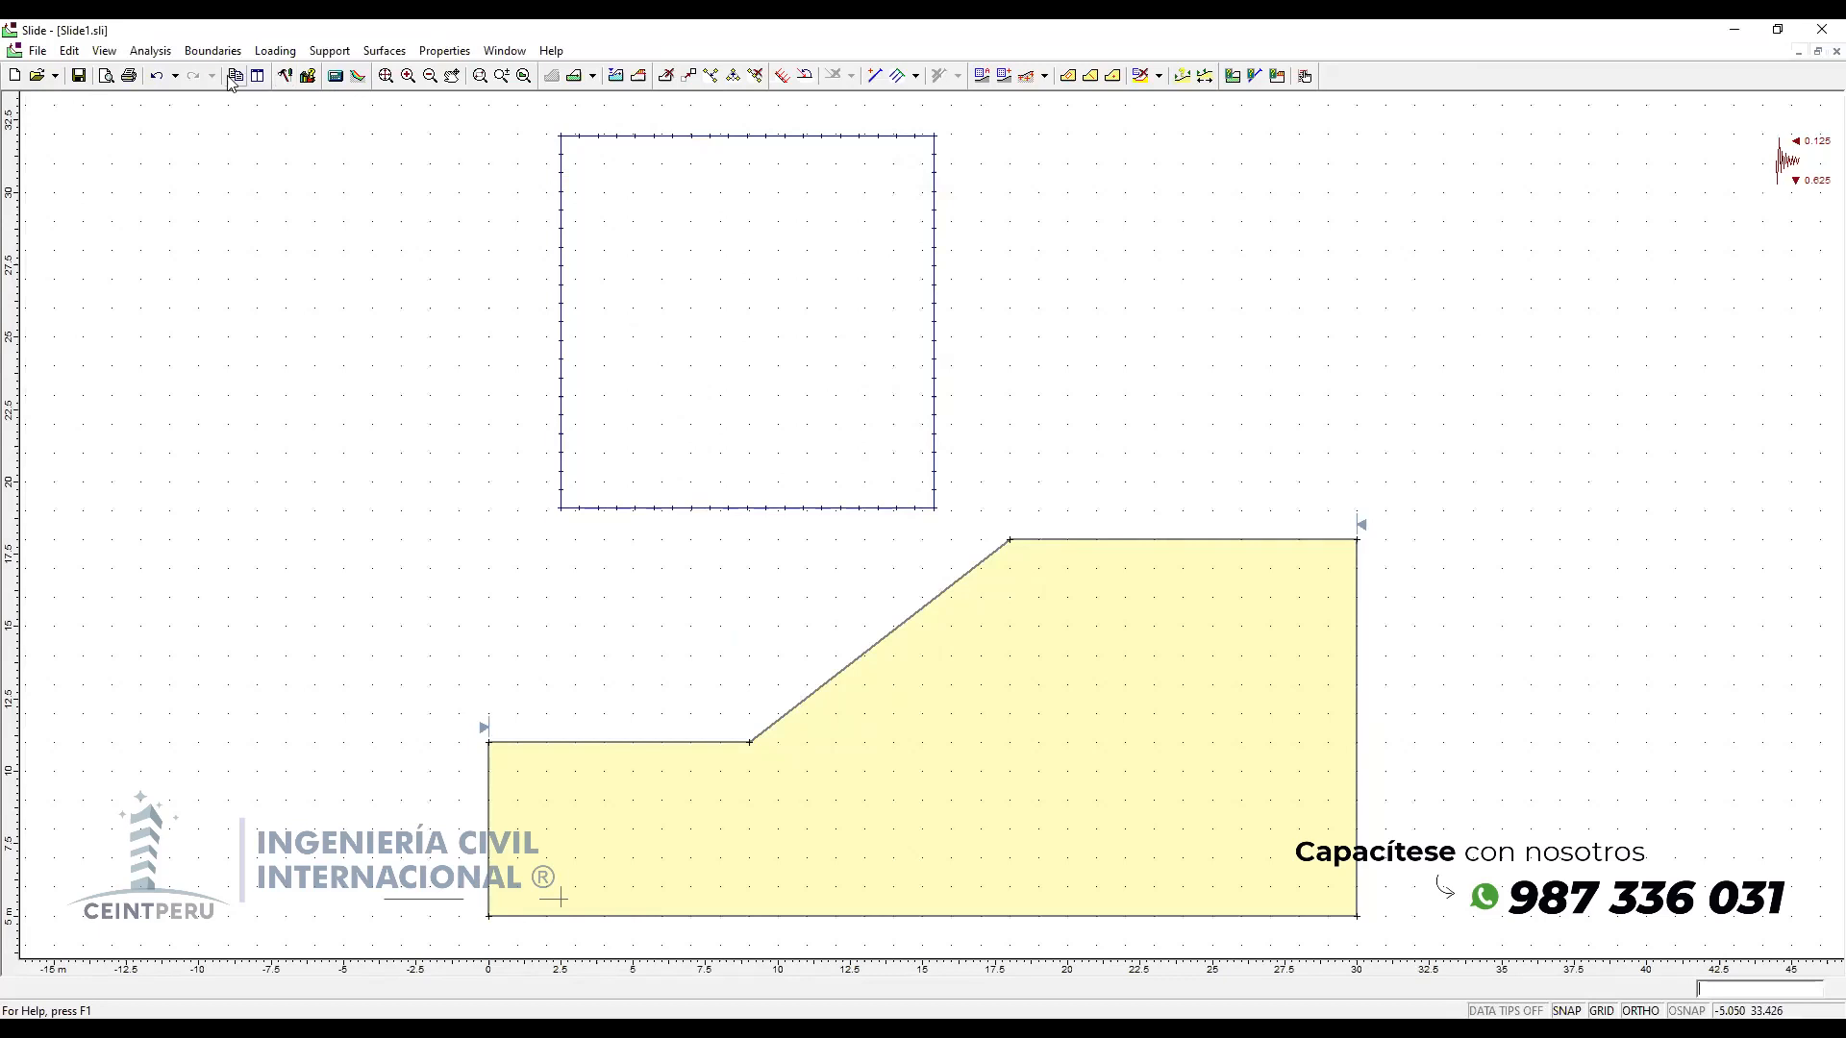
click(212, 50)
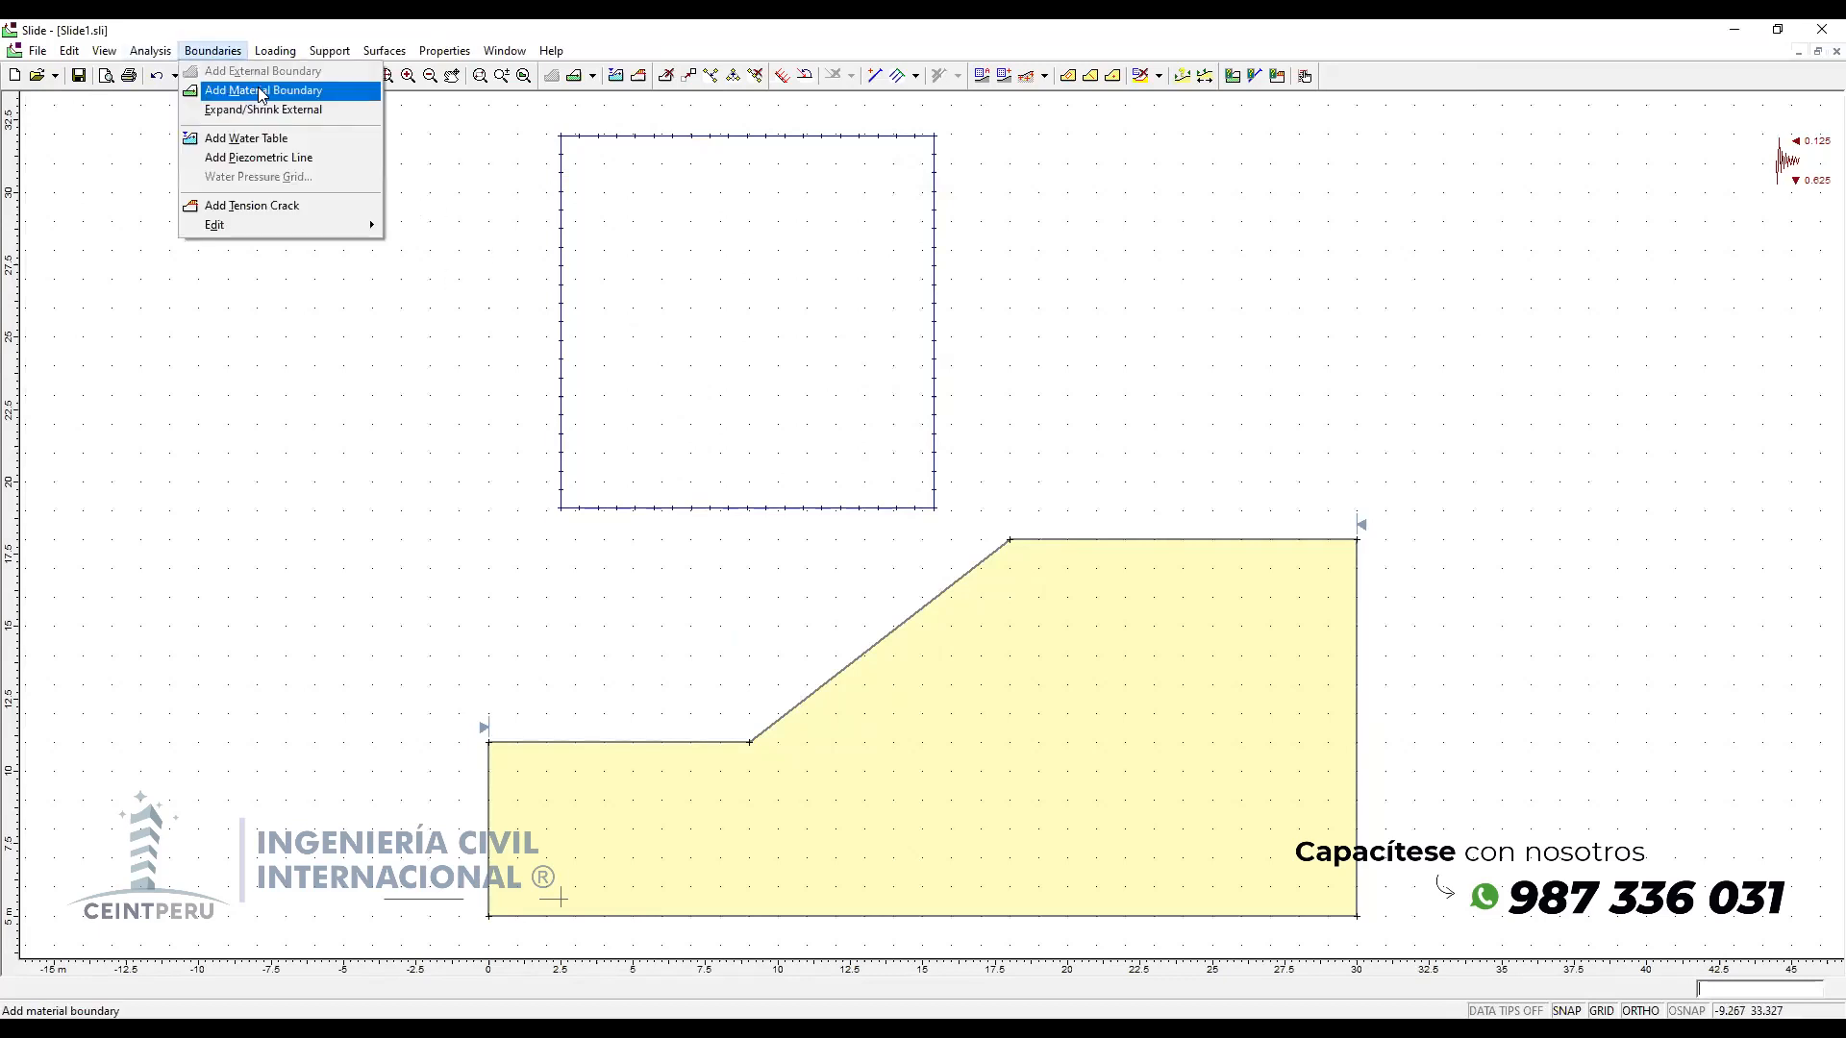
click(261, 91)
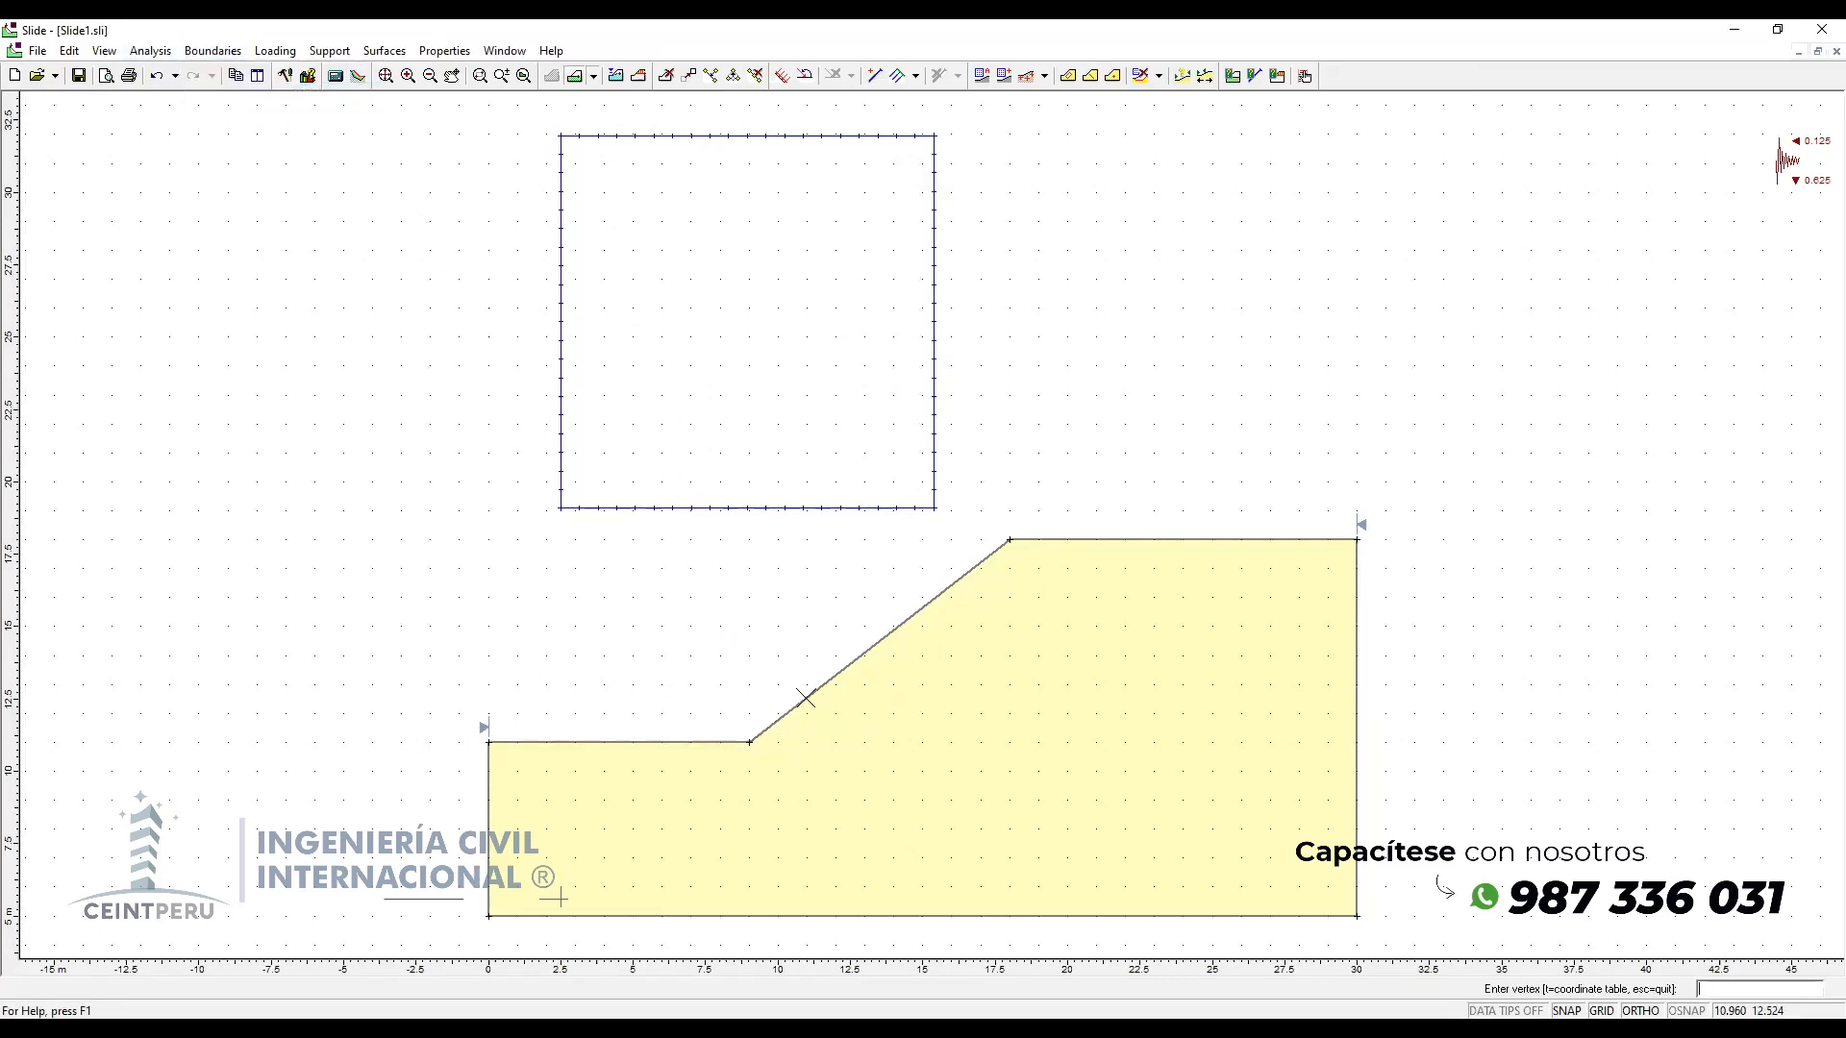
scroll(806, 698, up, 3)
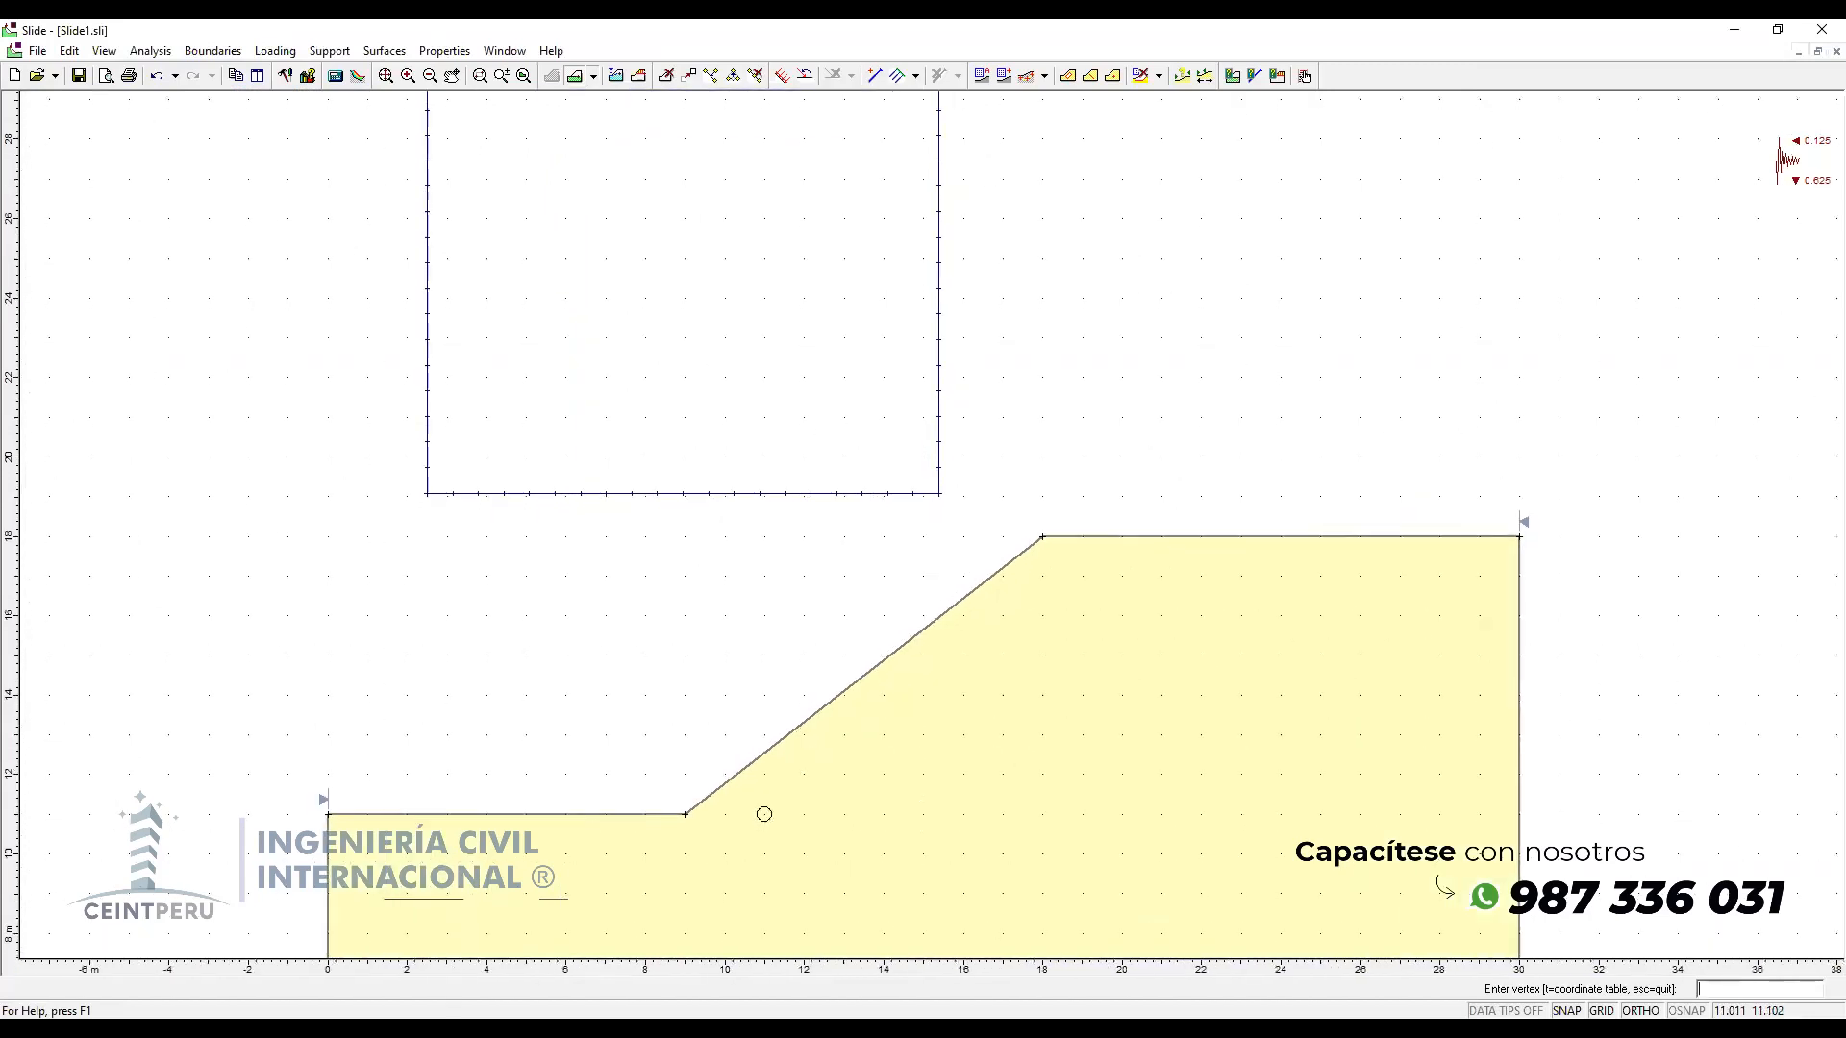
scroll(781, 646, up, 2)
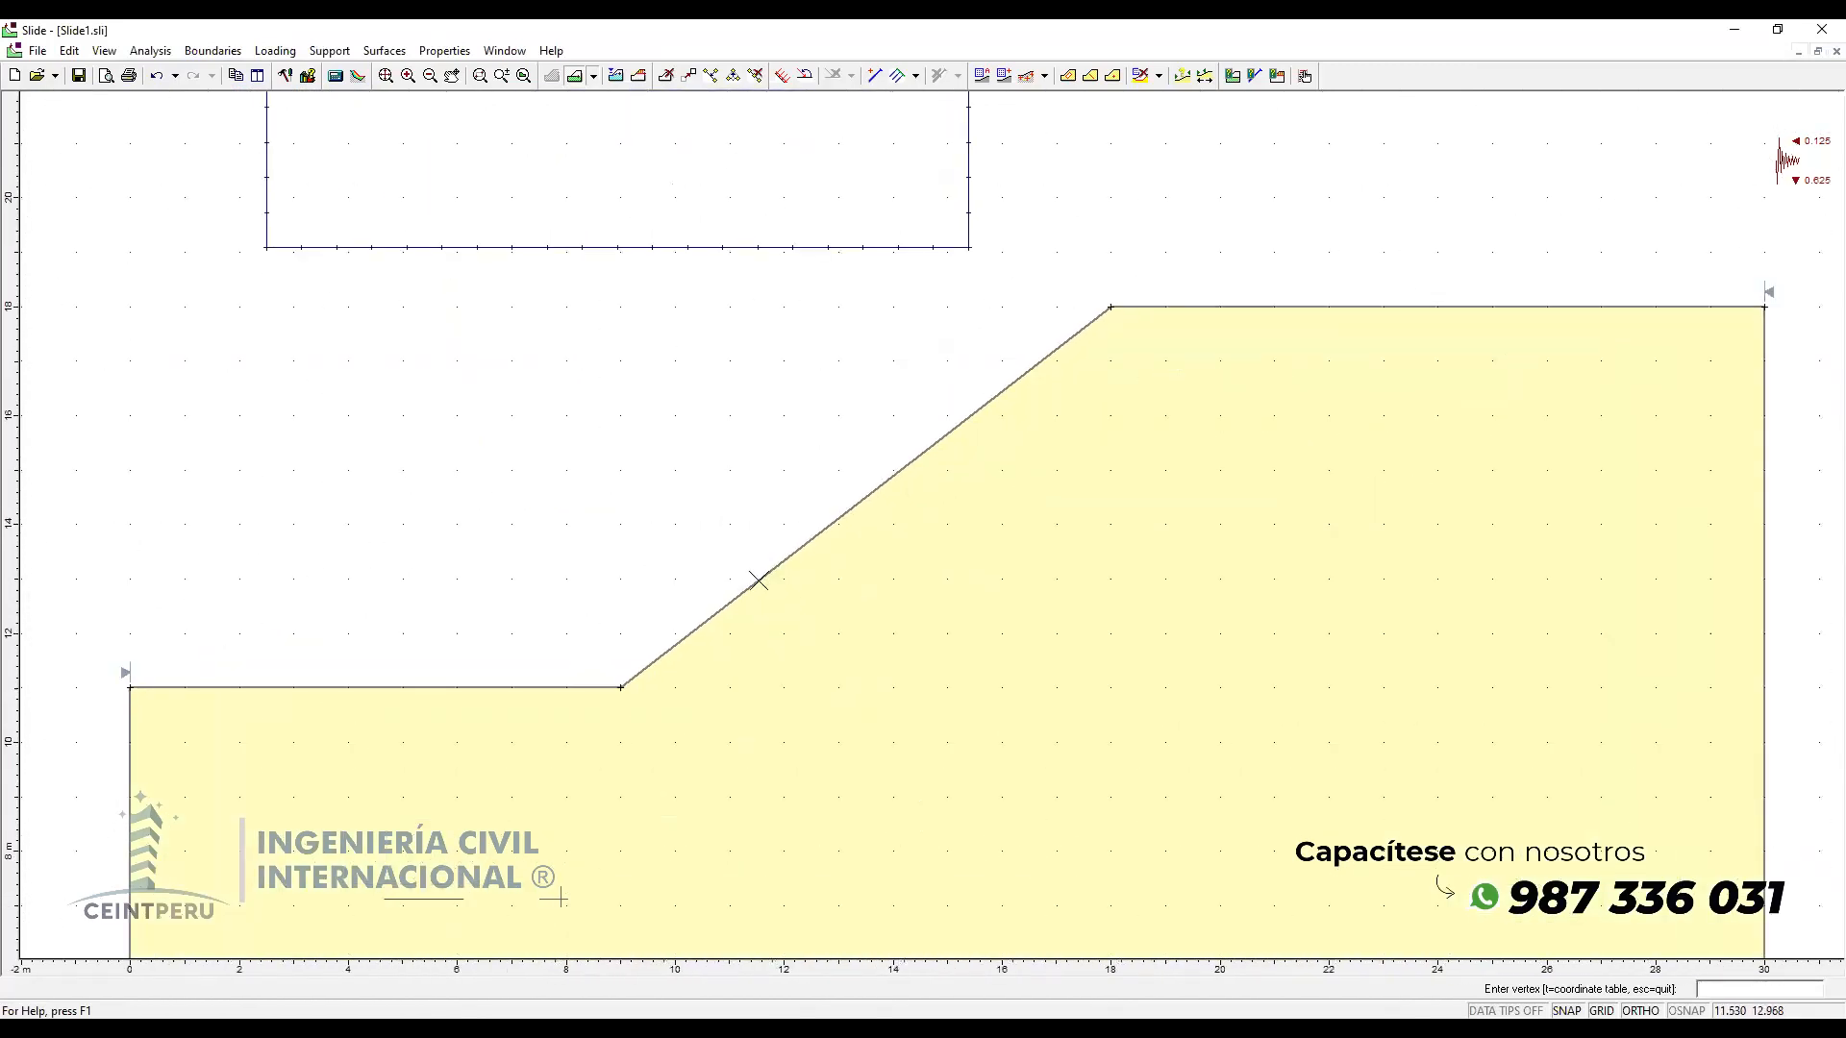
click(758, 580)
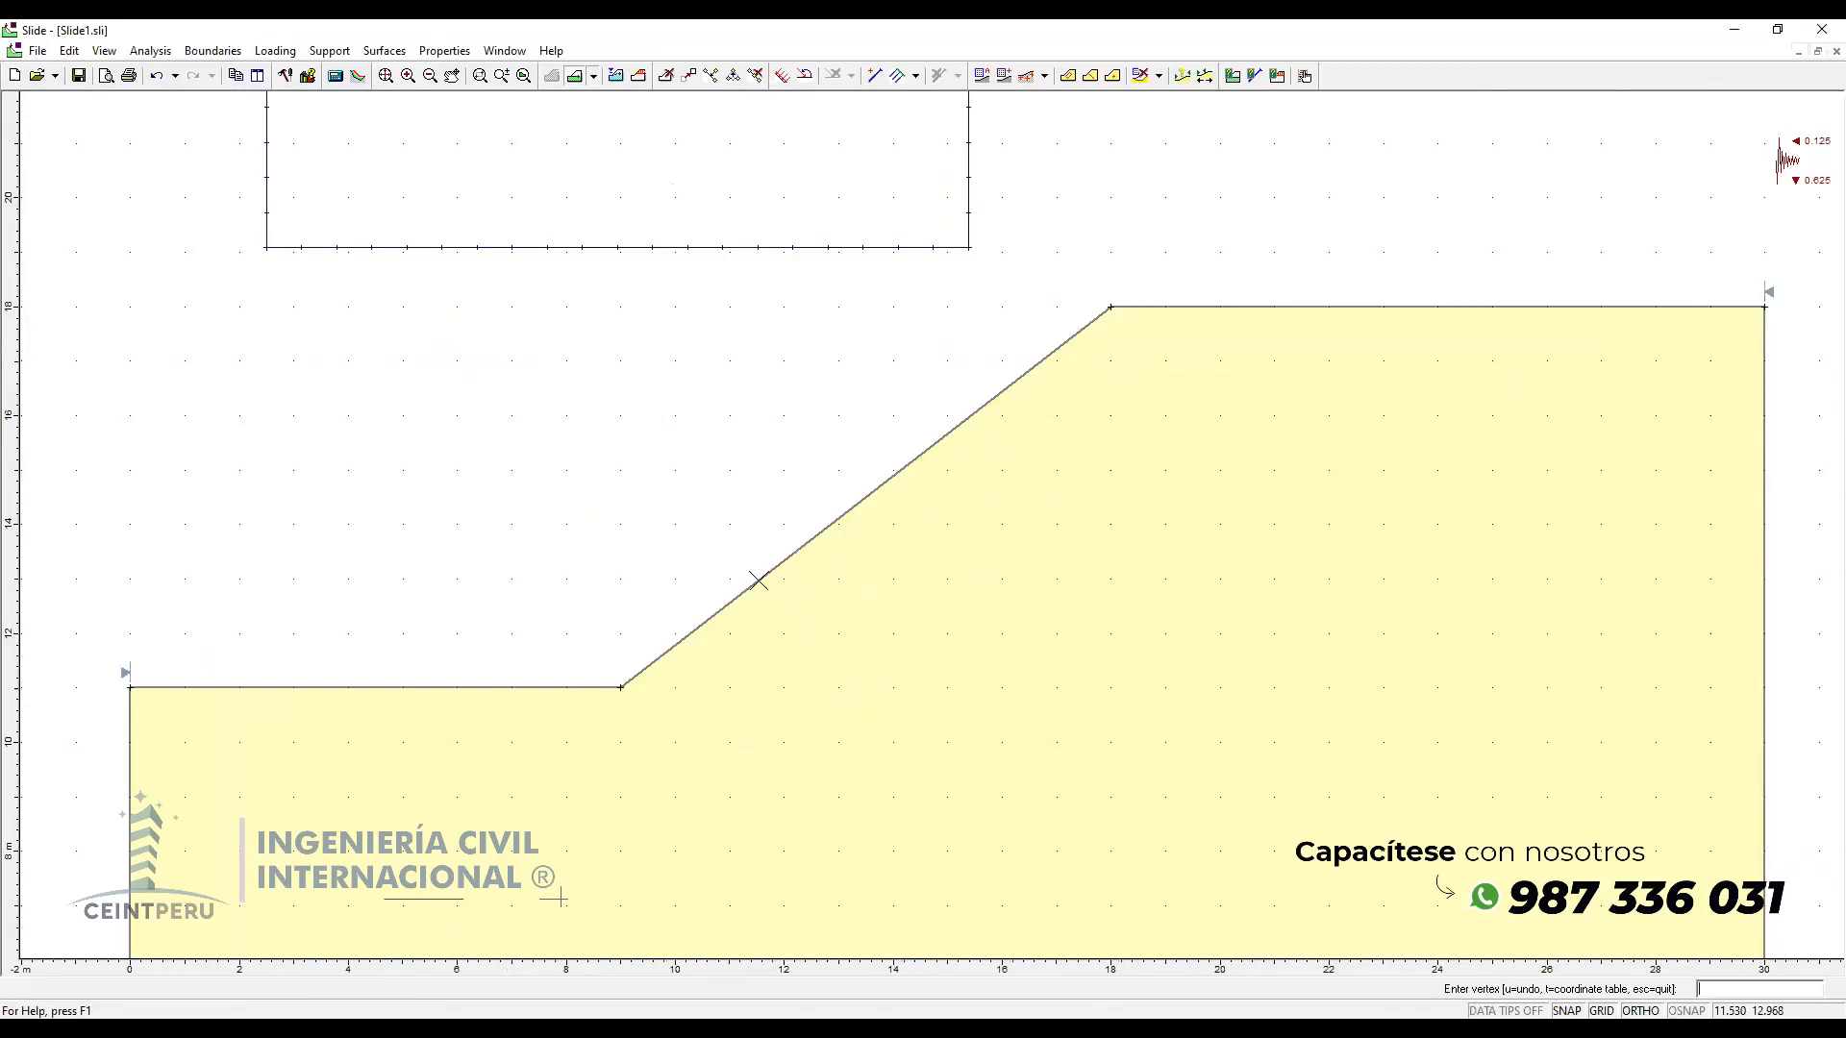
click(759, 685)
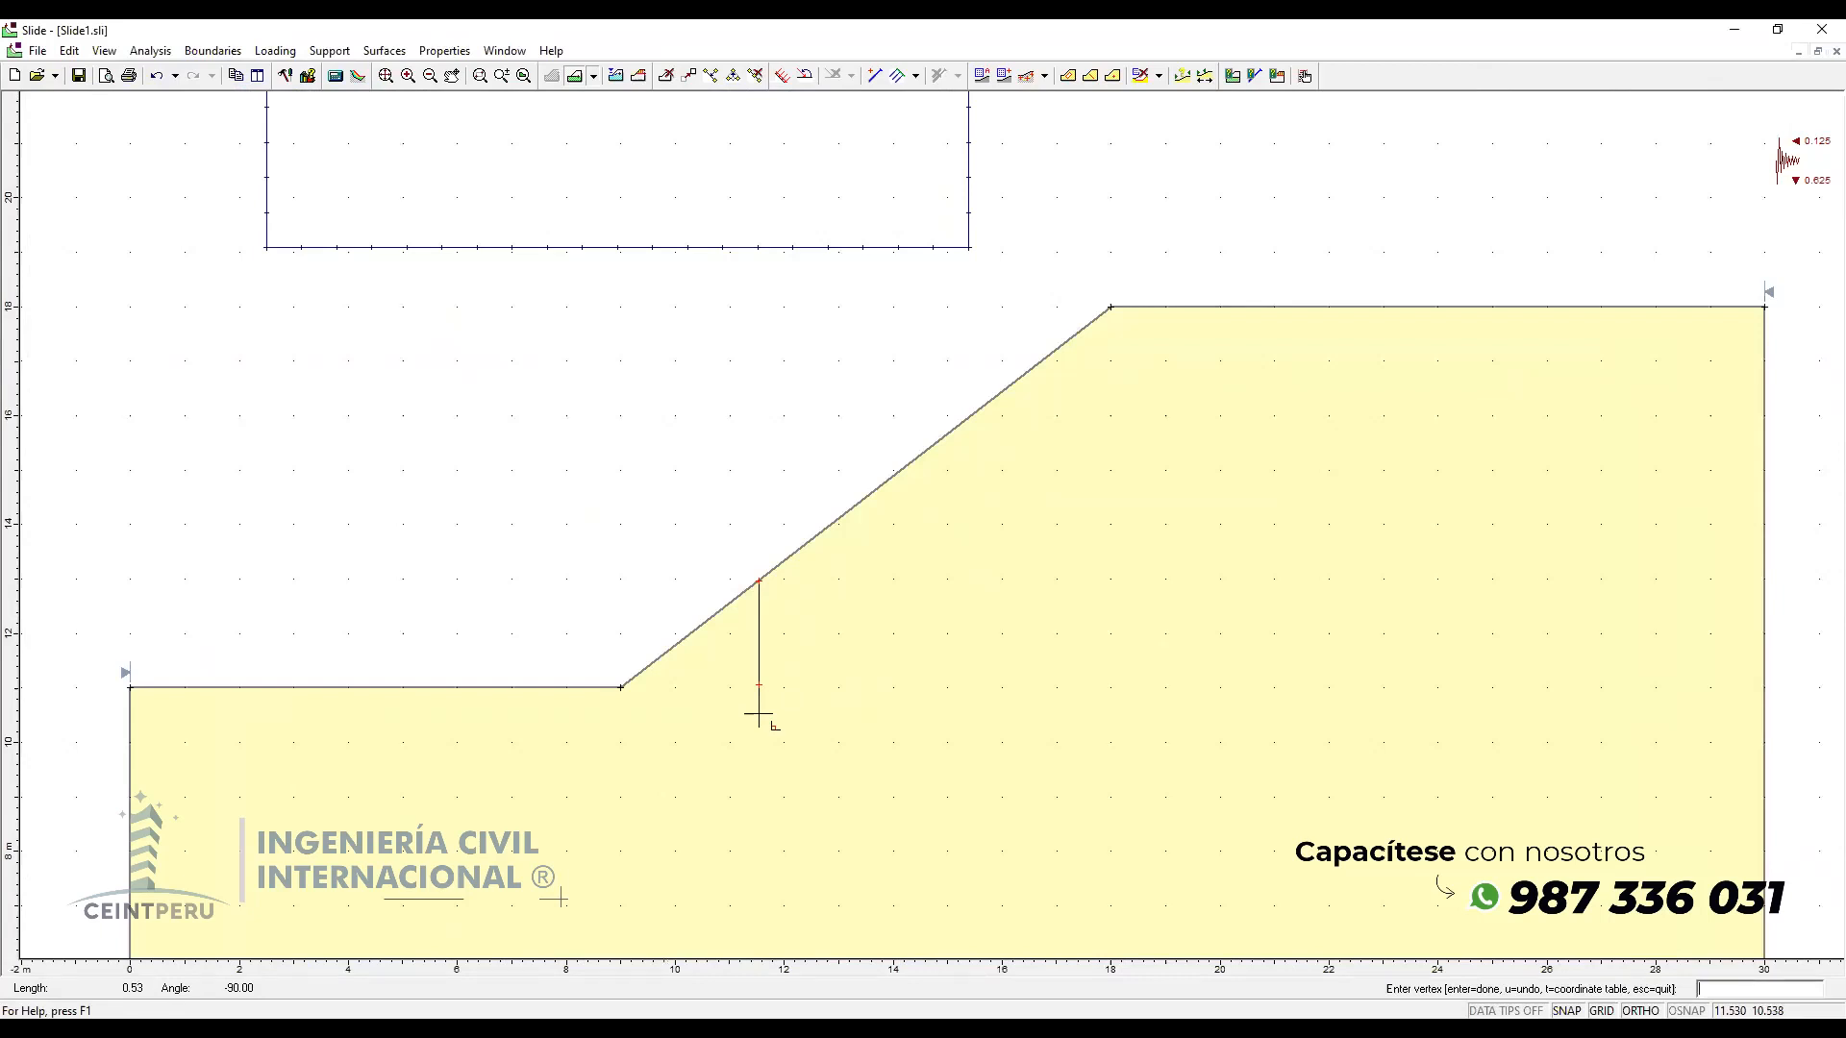
click(758, 713)
Step: Continue the boundary with a footing about 1.6 m wide and a tapered front face up to the slope, closing the wall's top at the back face
scroll(788, 731, up, 1)
scroll(790, 732, up, 1)
click(733, 780)
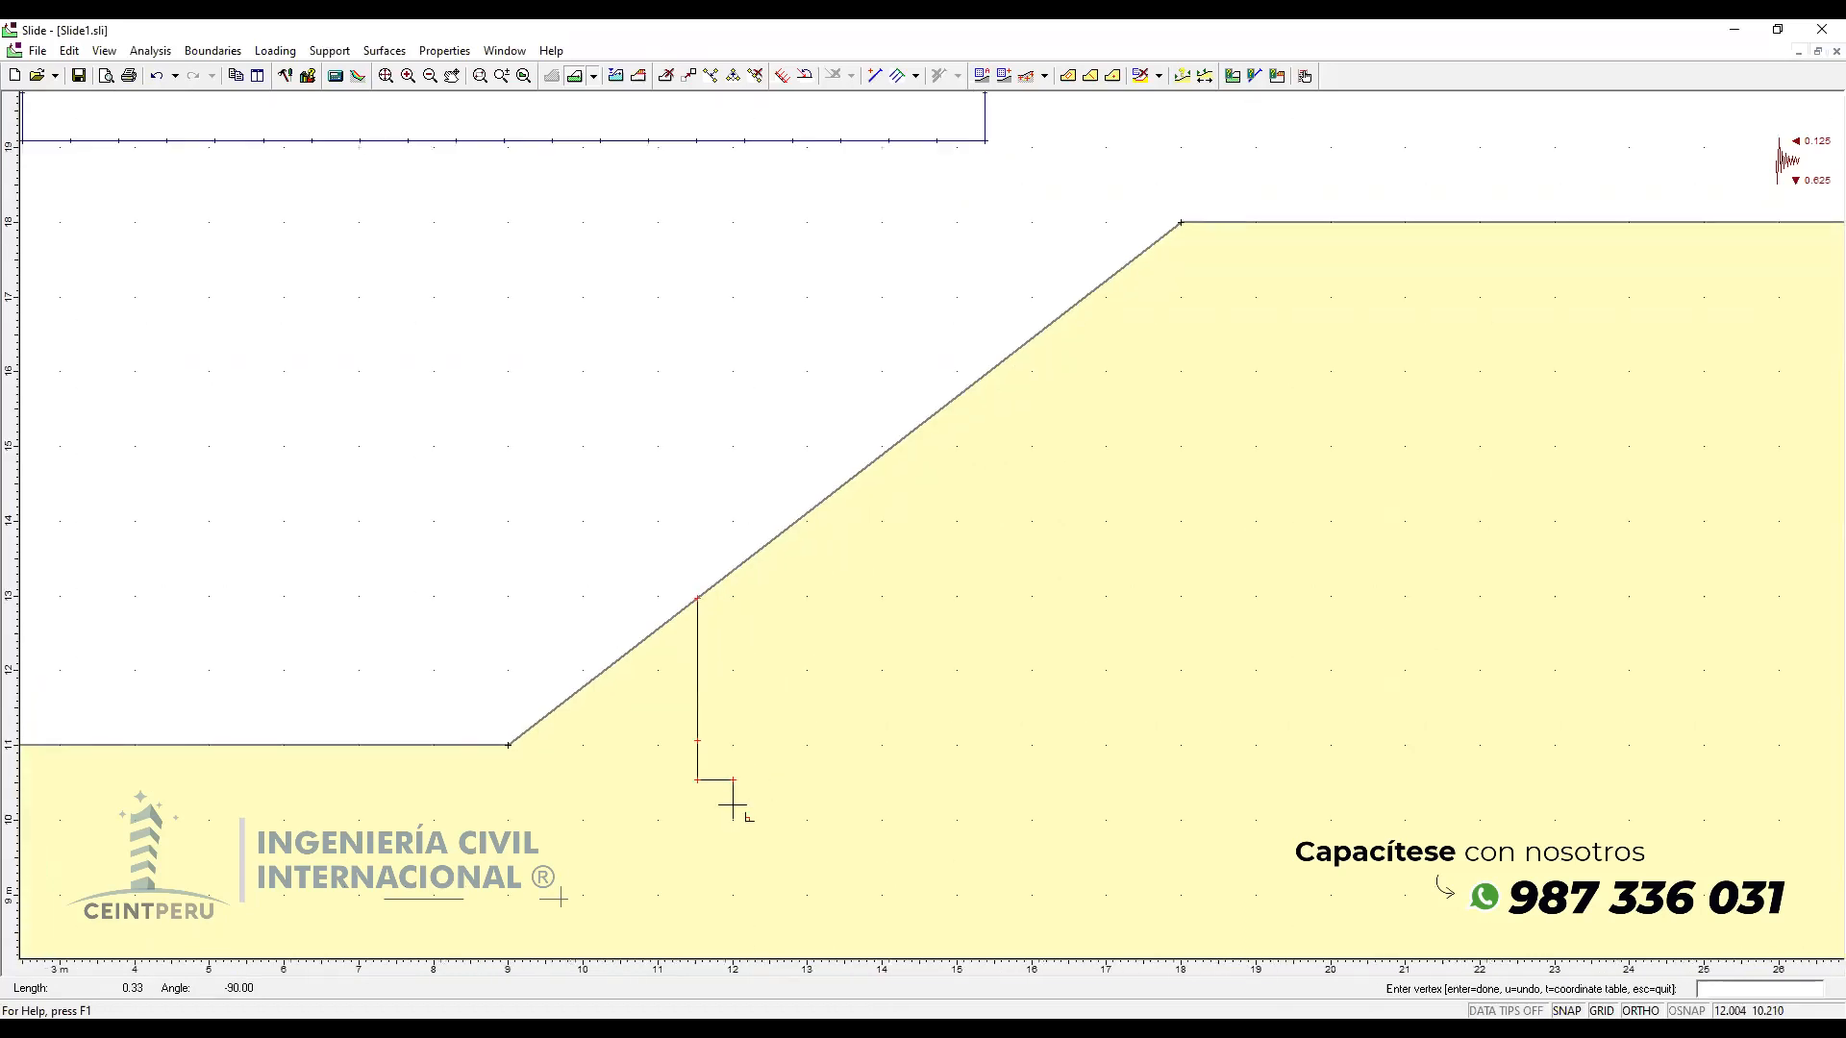
click(732, 808)
click(611, 807)
click(611, 784)
click(671, 785)
click(683, 610)
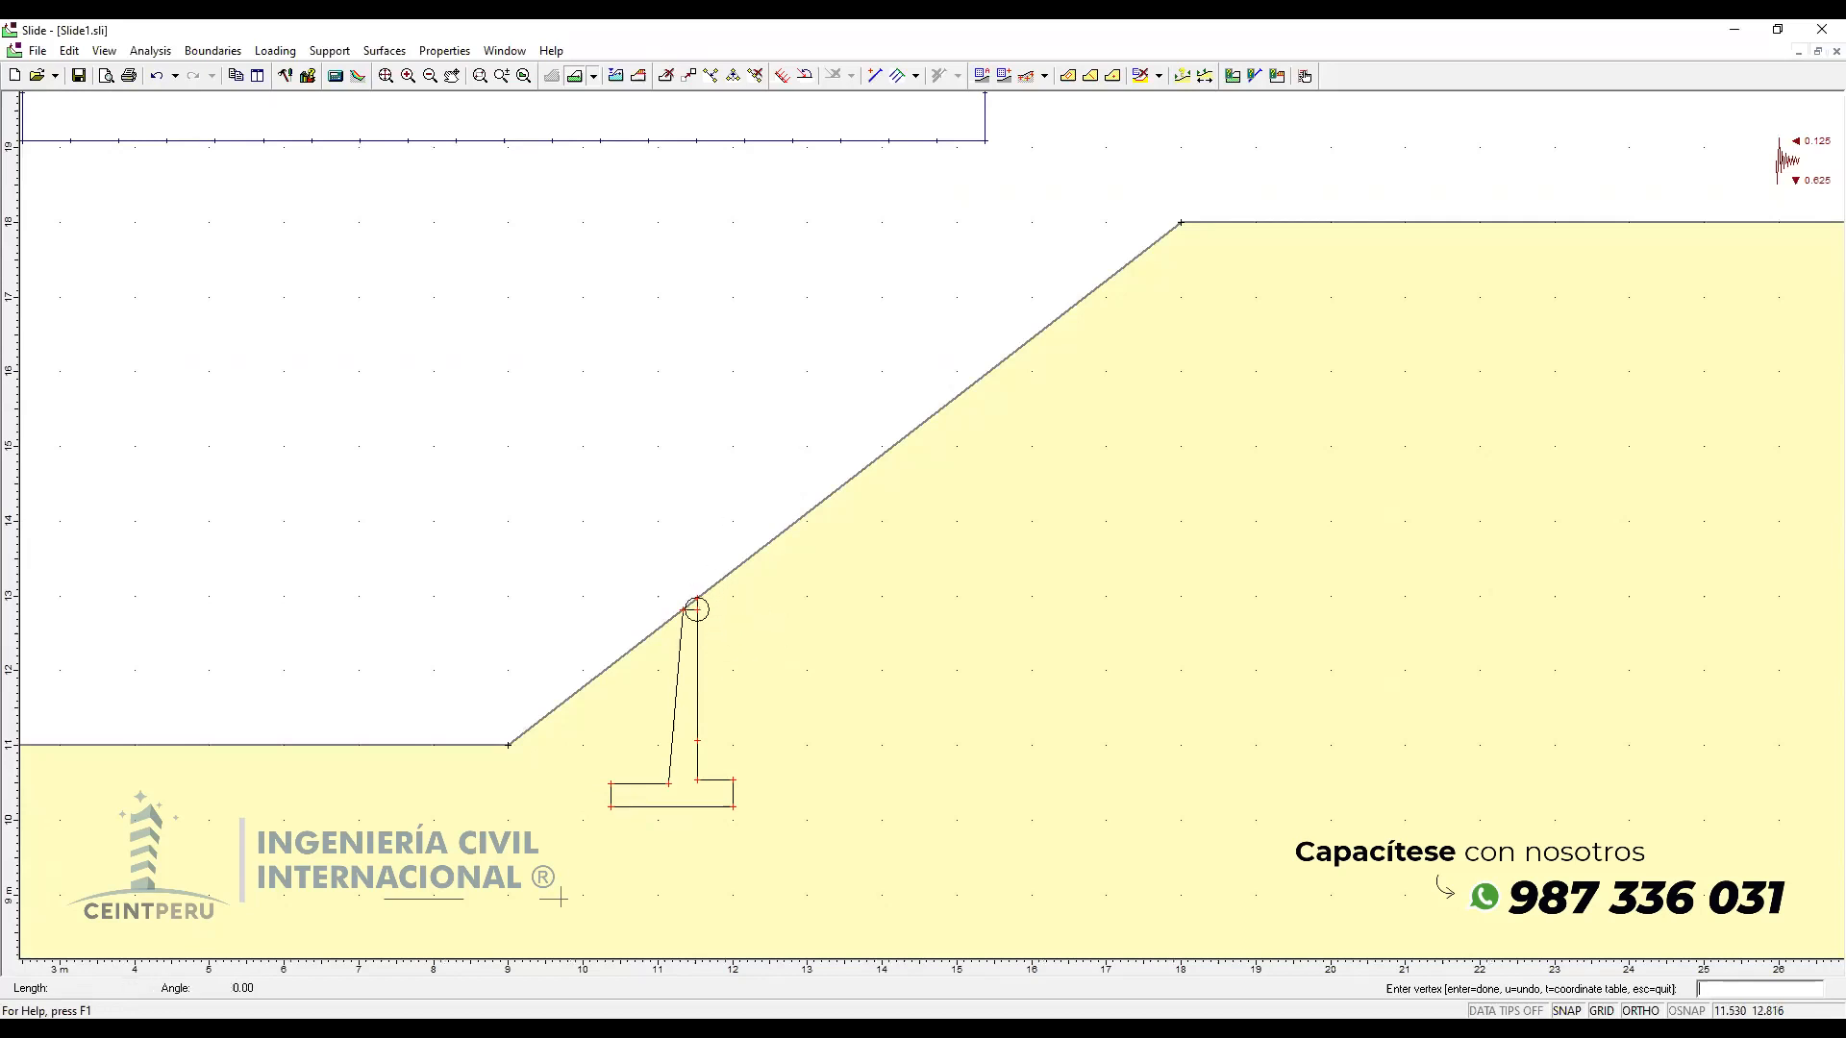
scroll(719, 610, up, 1)
click(644, 628)
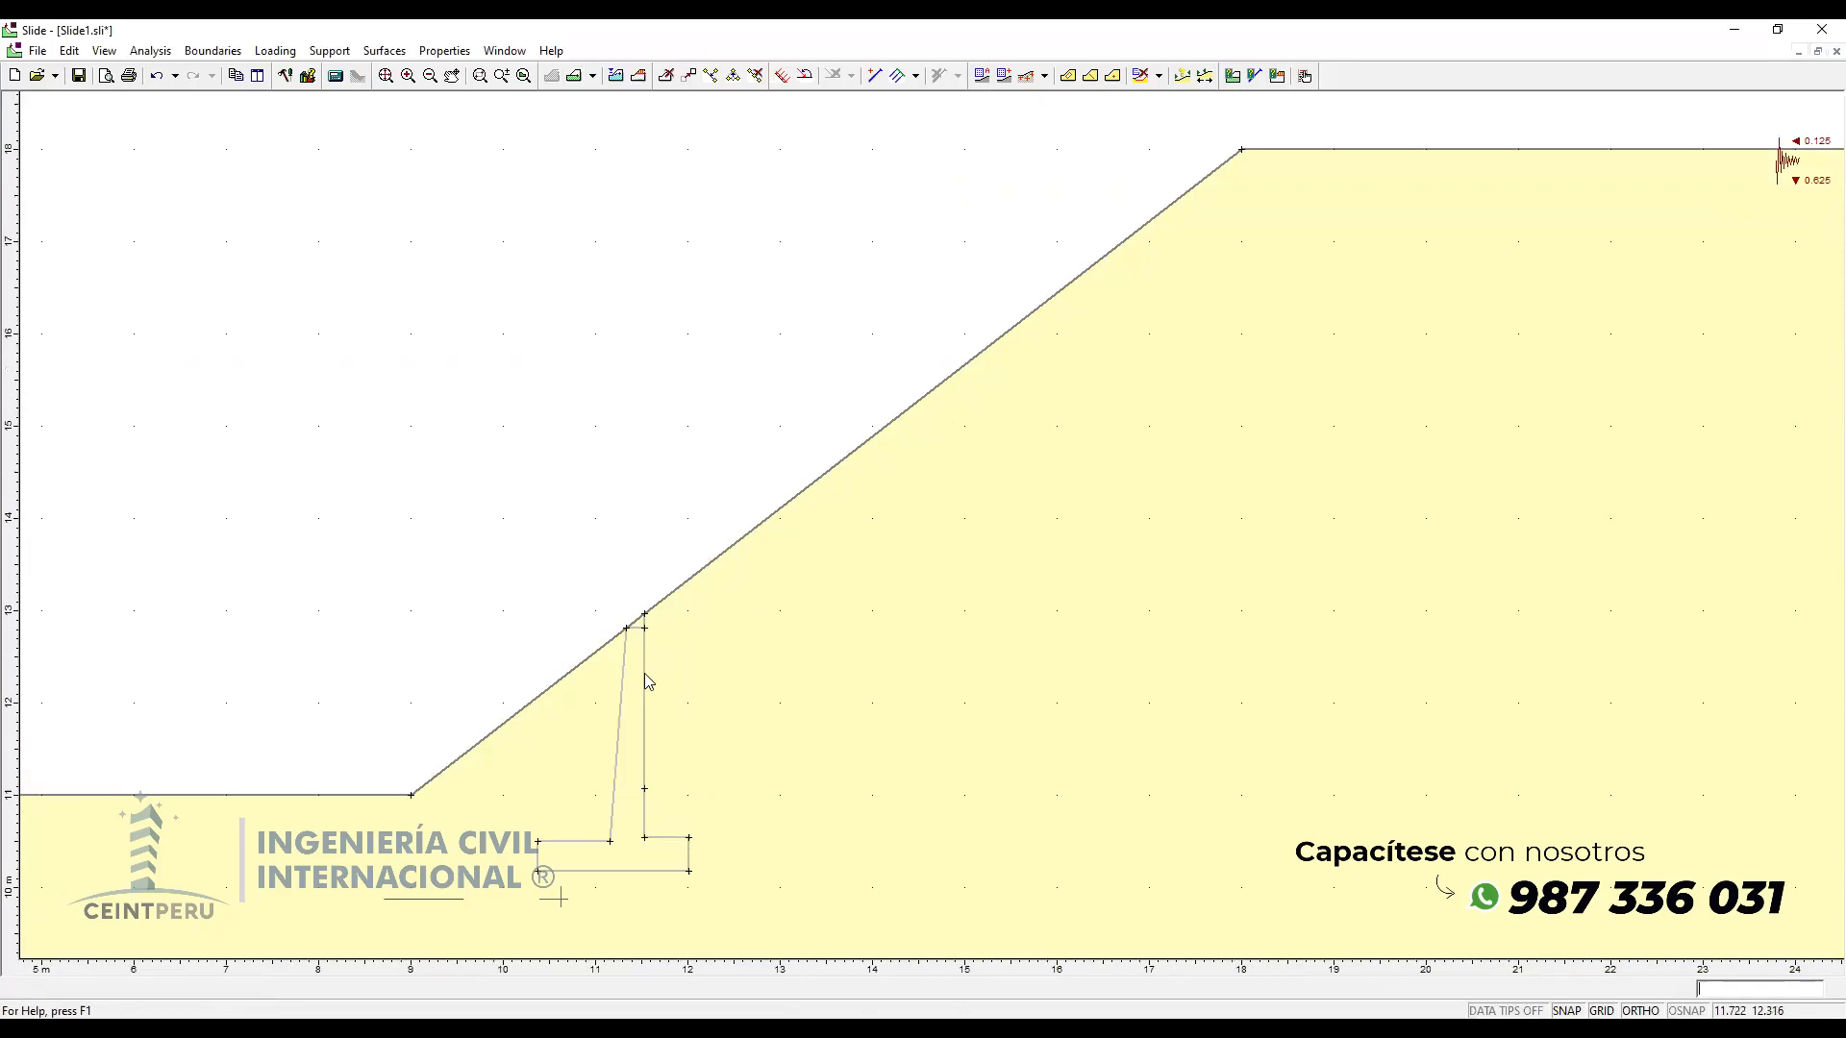
Step: Delete the extra vertex on the slope face just above the wall's top
drag(693, 624, 786, 439)
scroll(731, 440, up, 2)
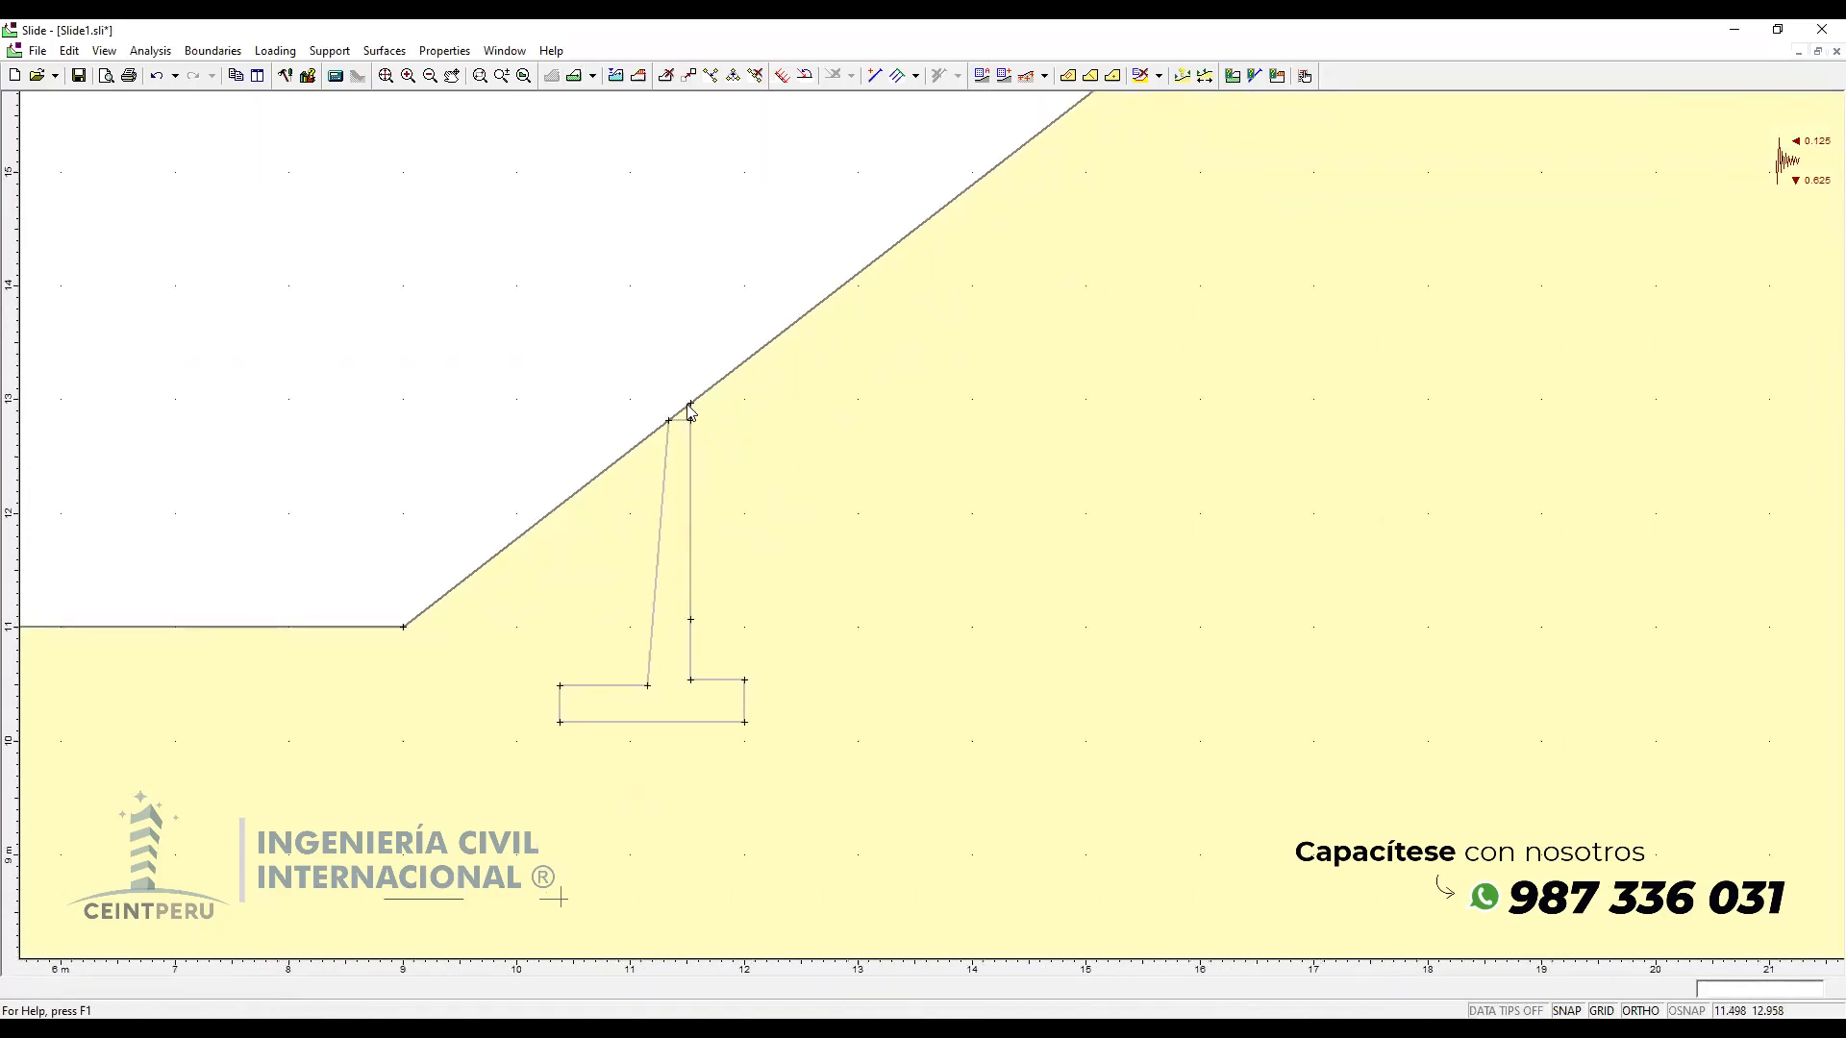
right_click(691, 412)
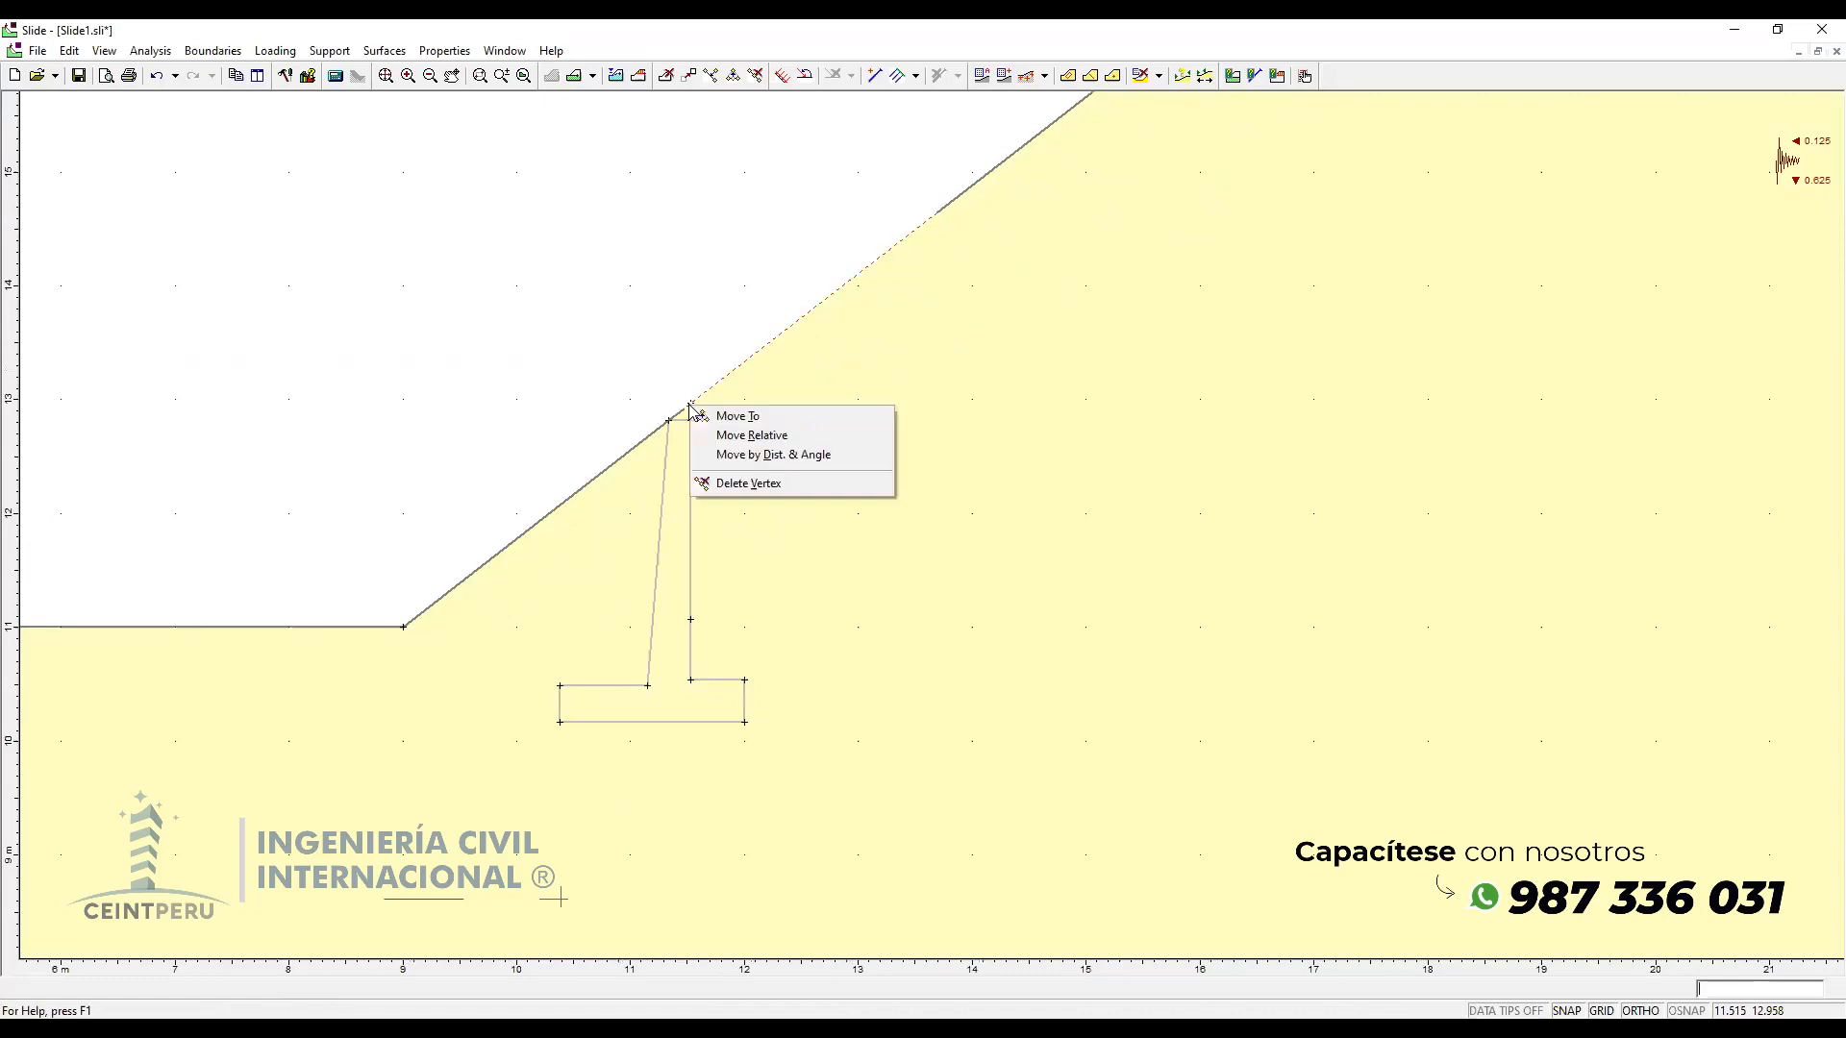
click(731, 486)
scroll(767, 627, down, 2)
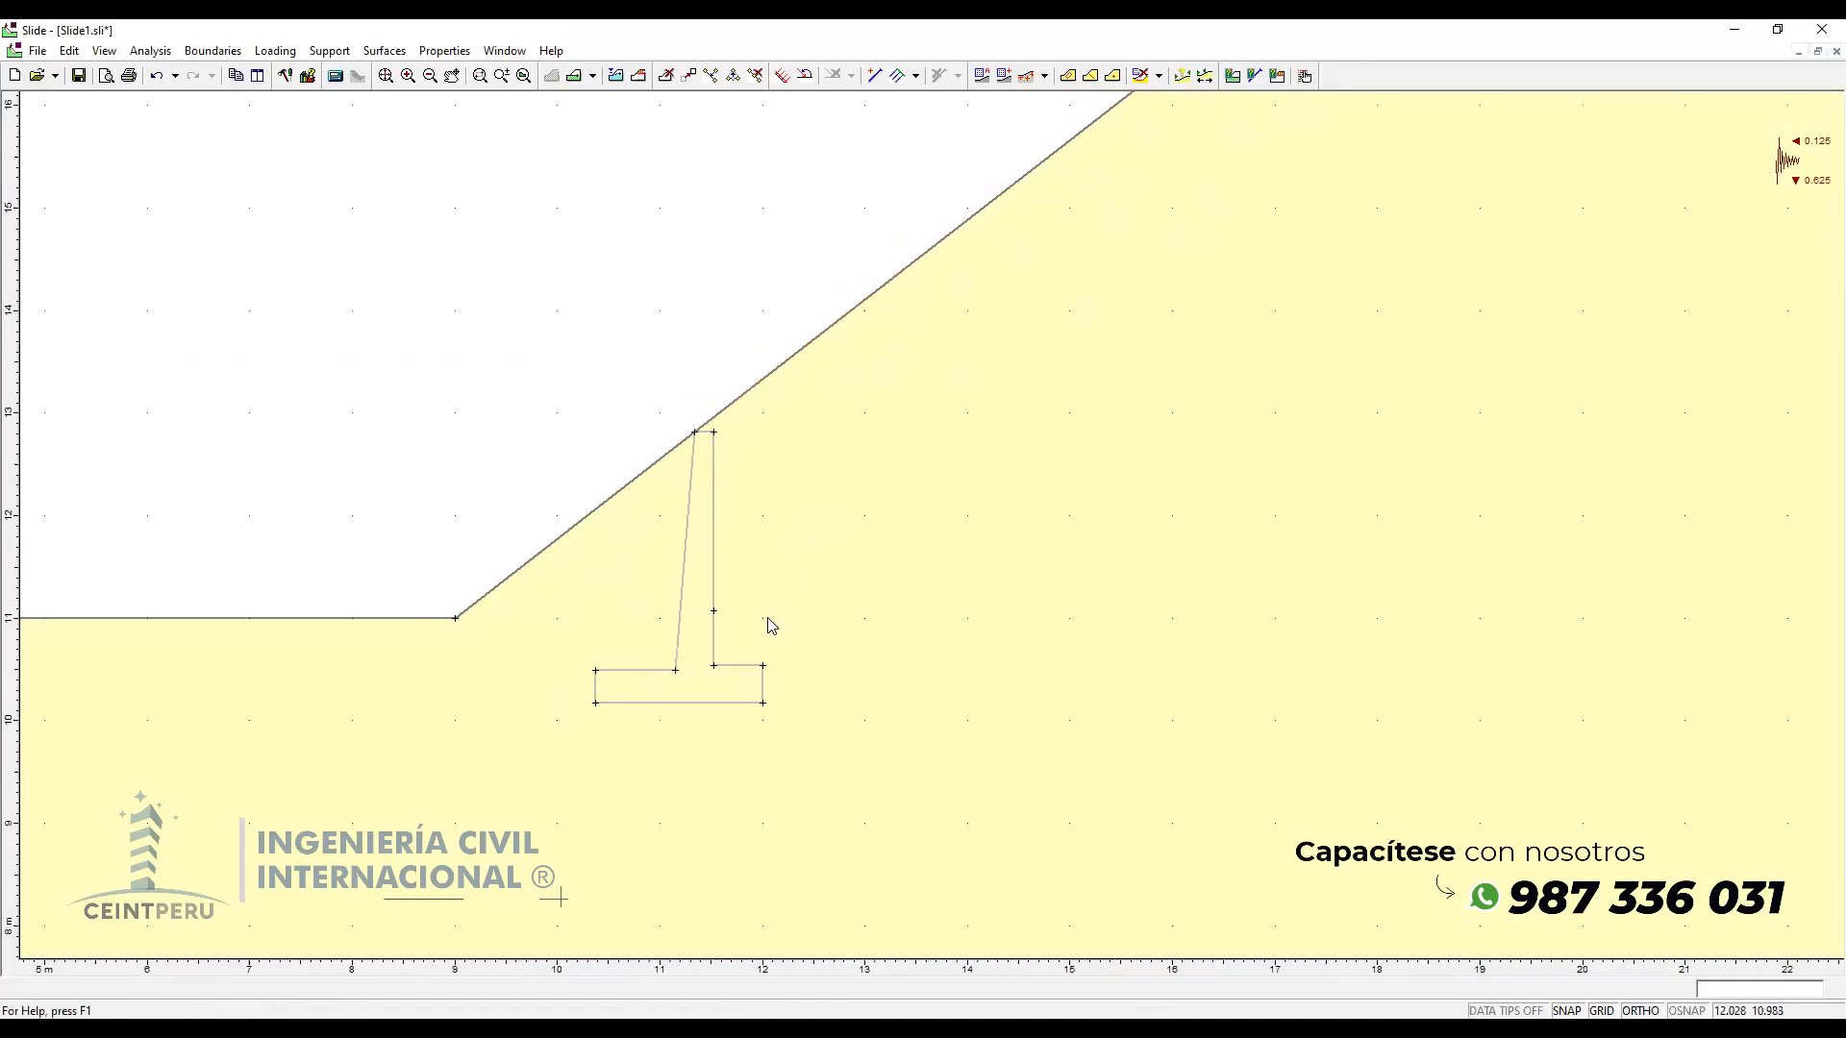
Step: Try to move the wall's front-face base vertex onto the back face's base corner at (11.530, 10.538), and undo the move
scroll(707, 671, up, 2)
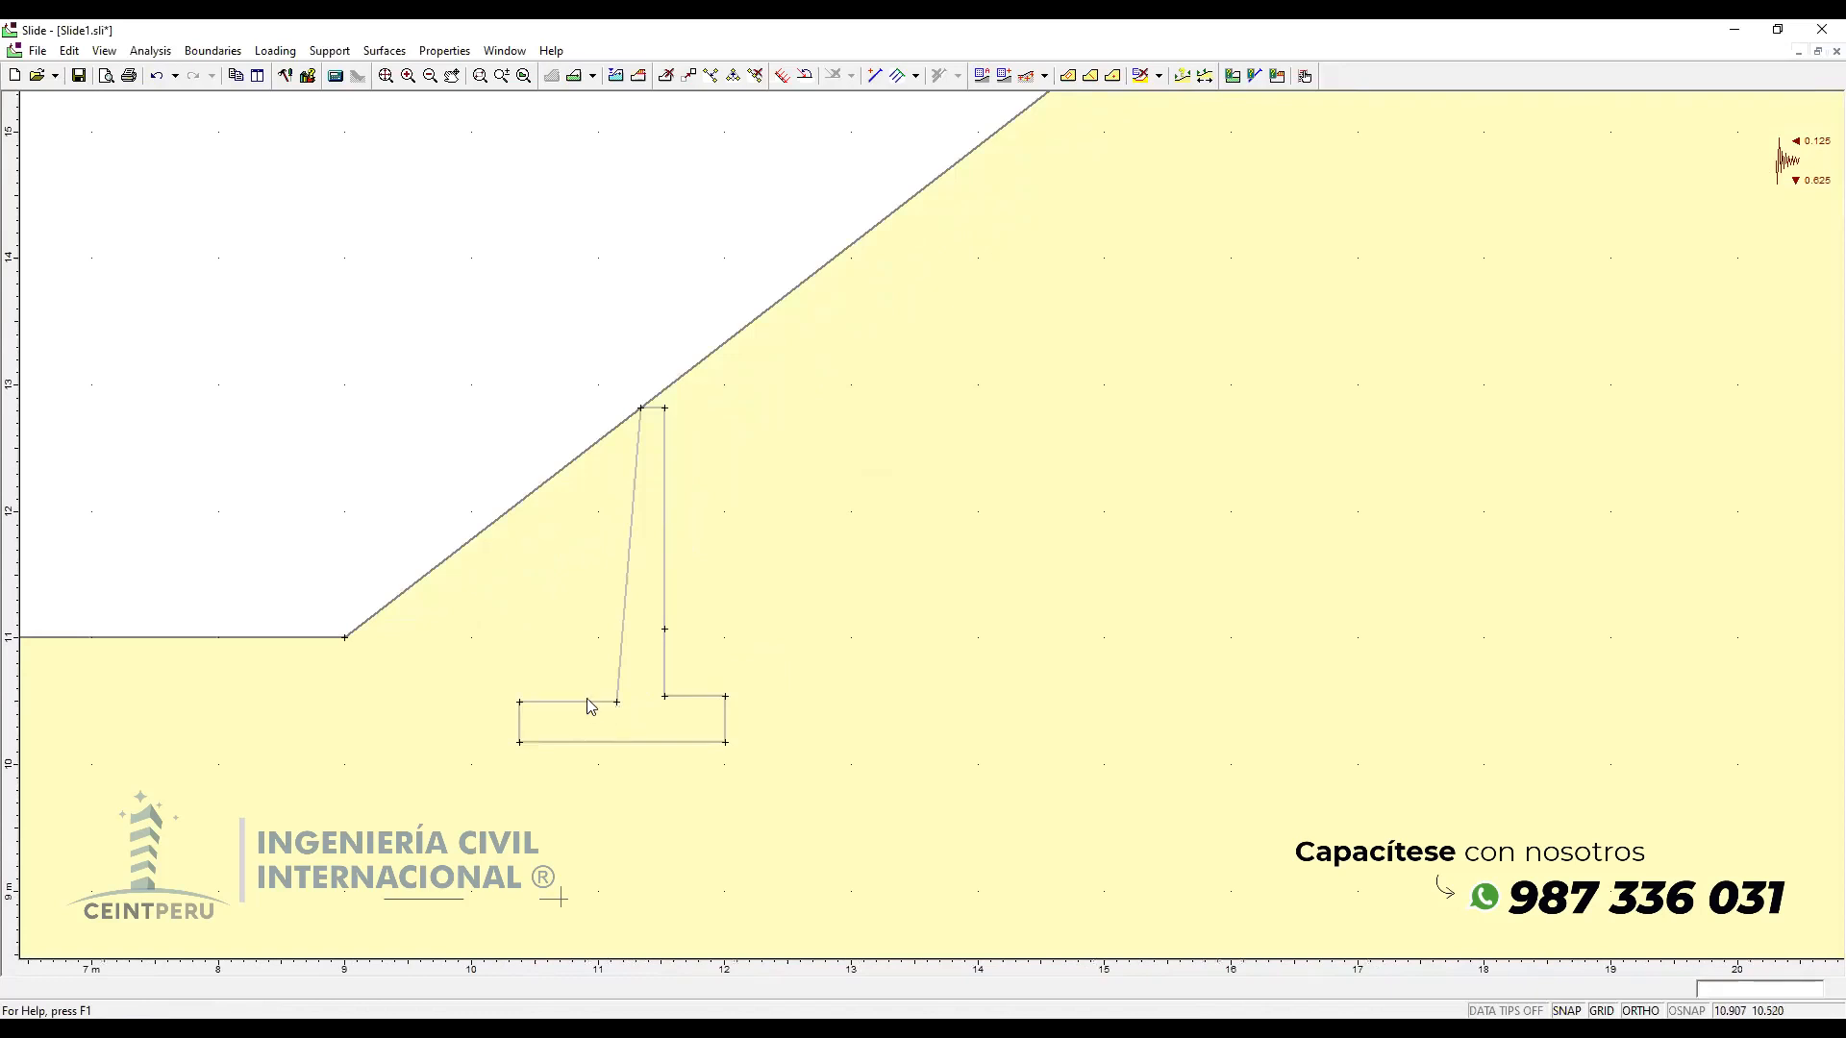
right_click(587, 700)
click(563, 671)
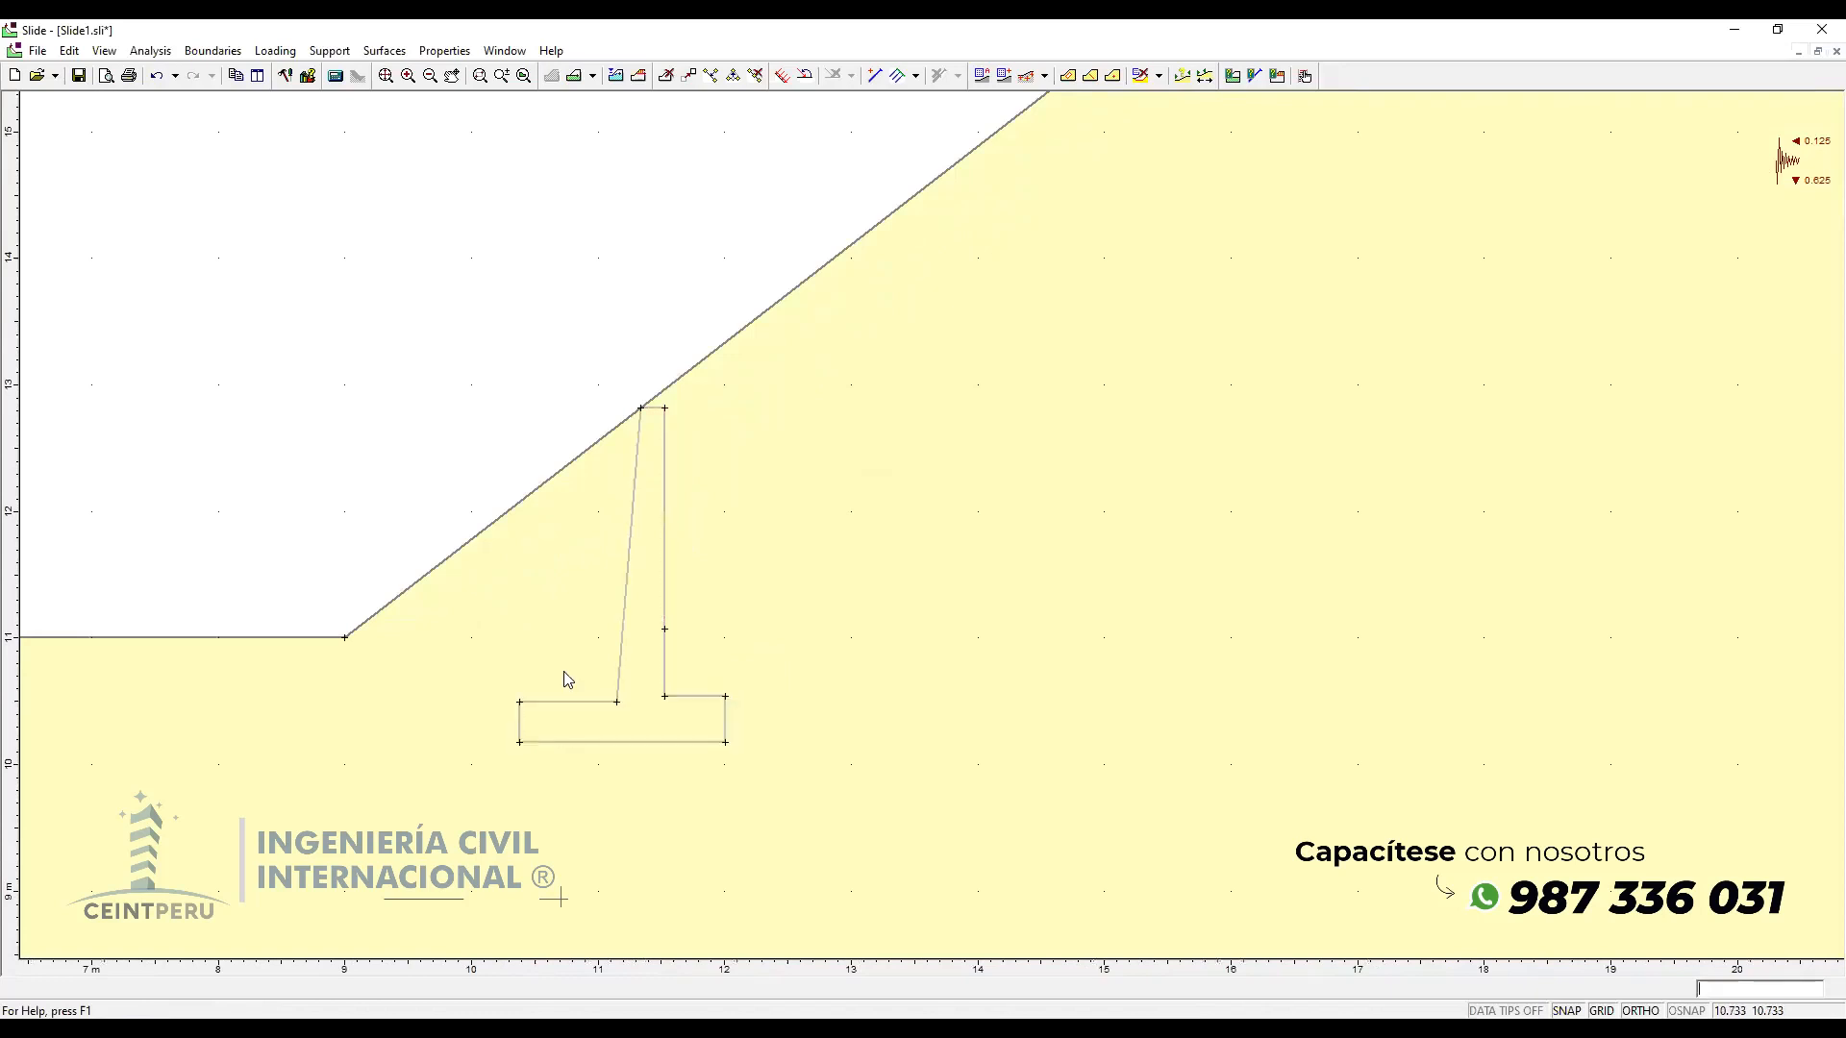
right_click(617, 710)
click(689, 721)
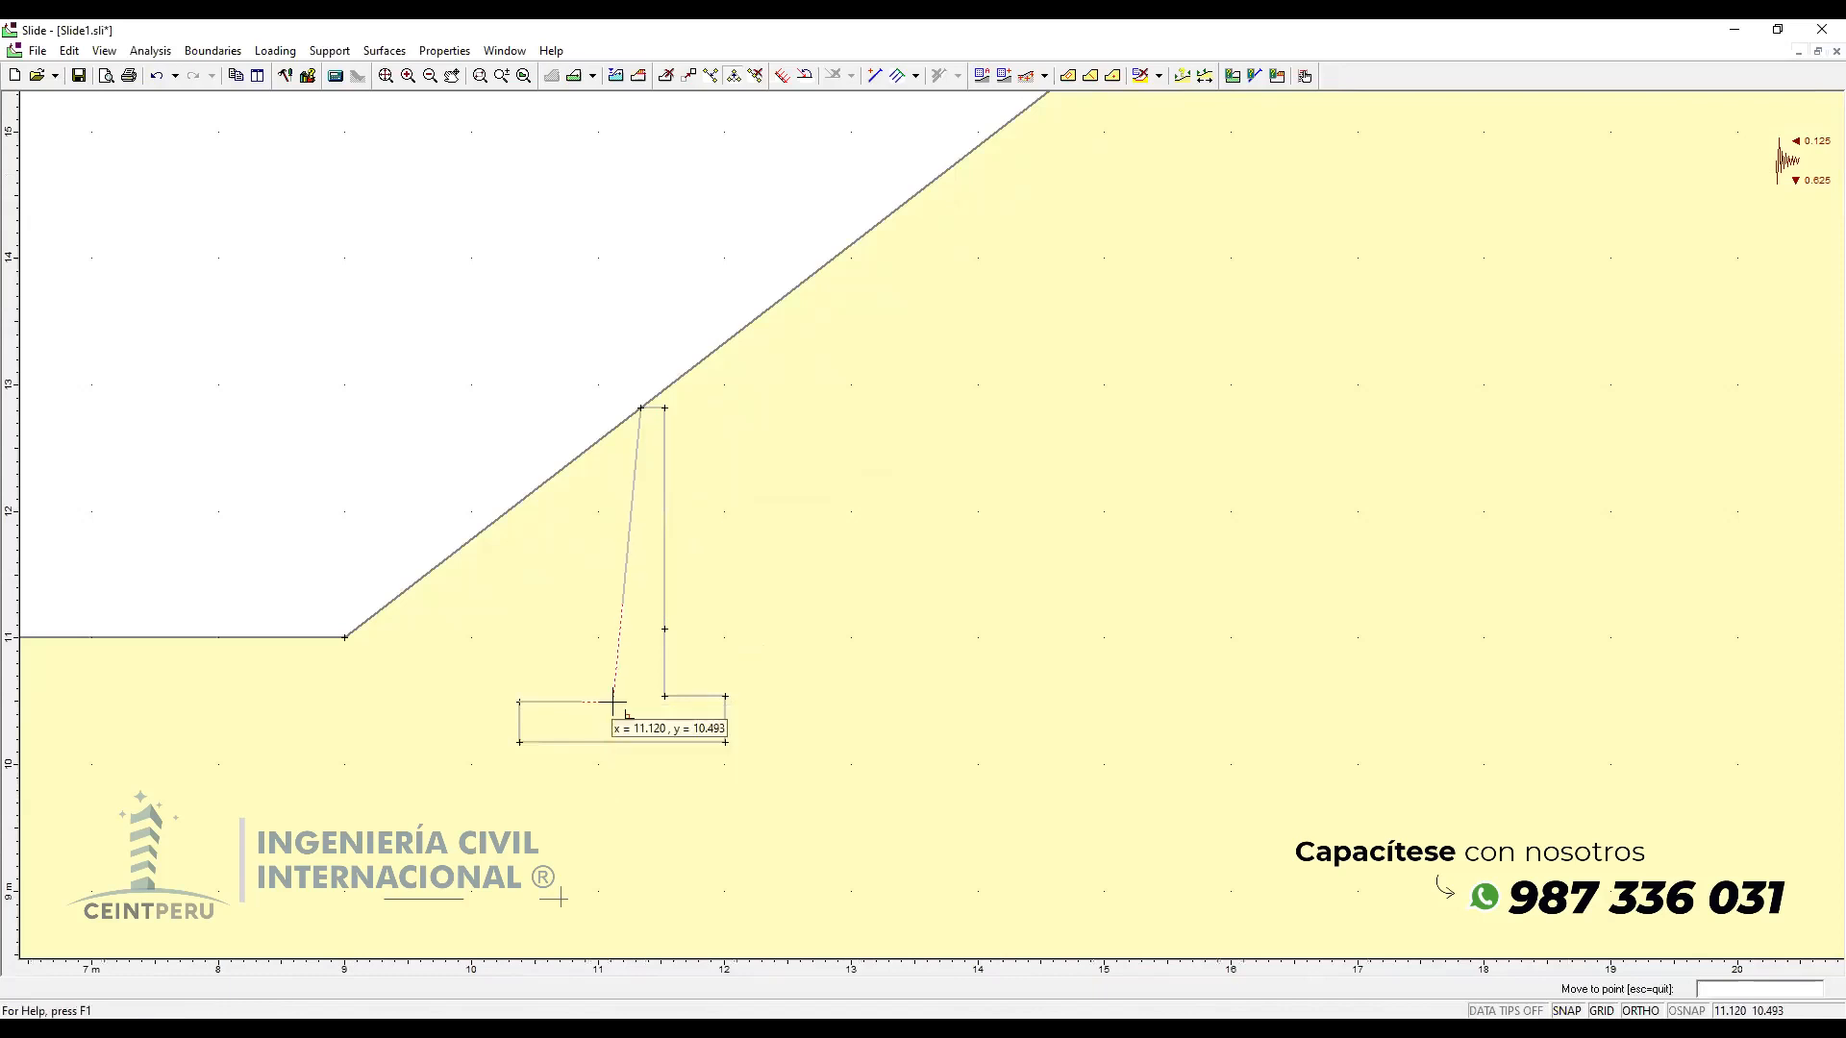
scroll(616, 702, up, 2)
scroll(535, 736, up, 1)
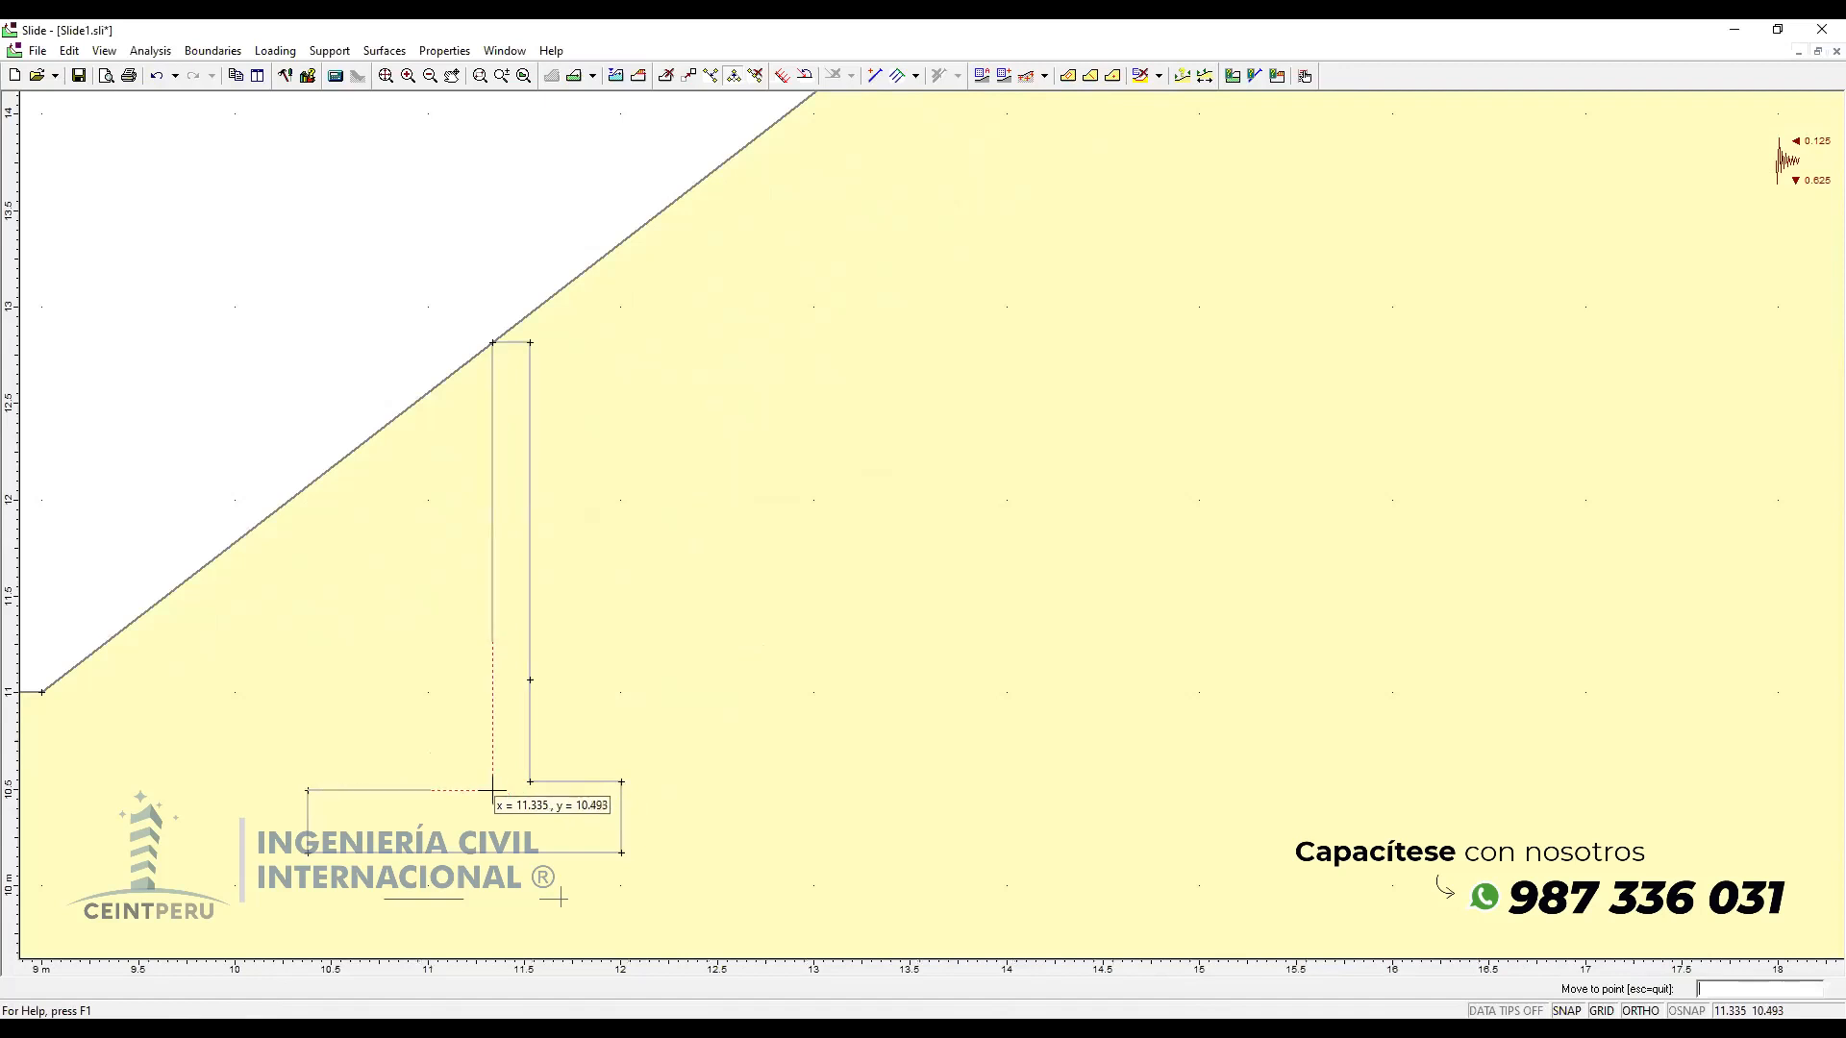
scroll(493, 788, up, 1)
drag(464, 791, 750, 659)
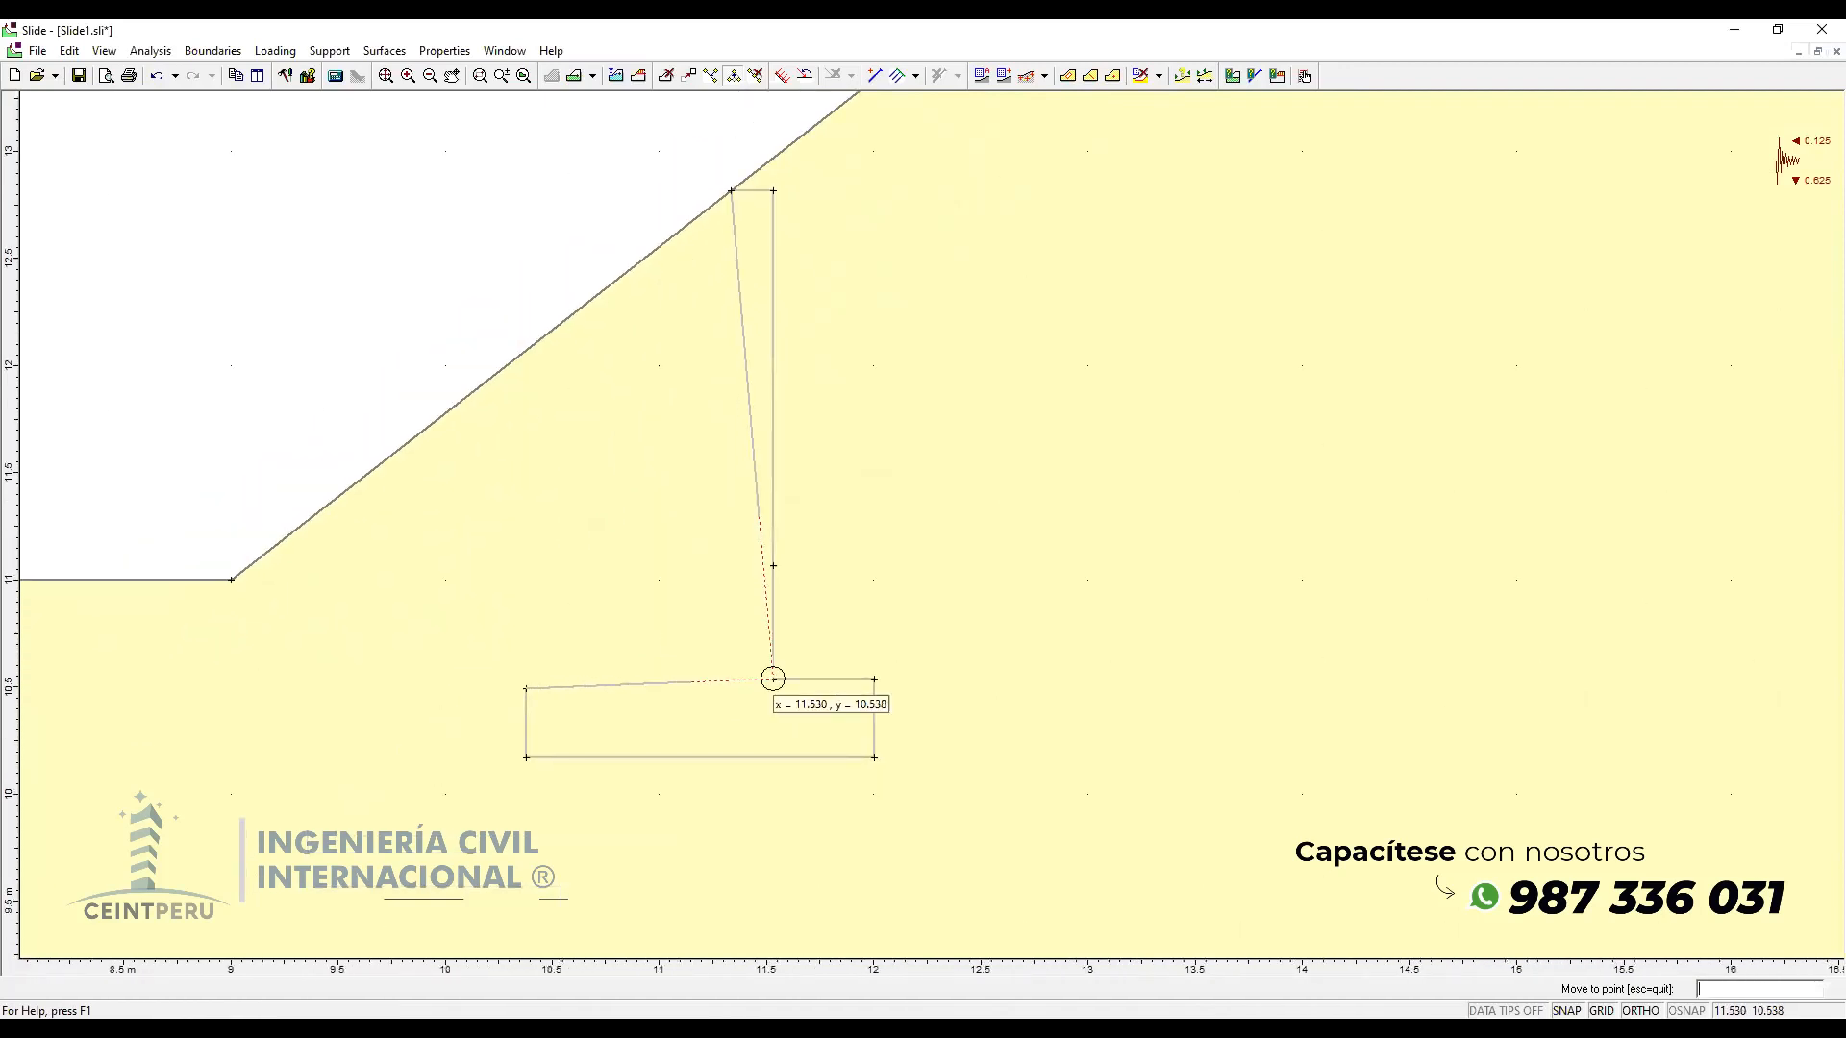
right_click(773, 679)
click(771, 678)
click(770, 678)
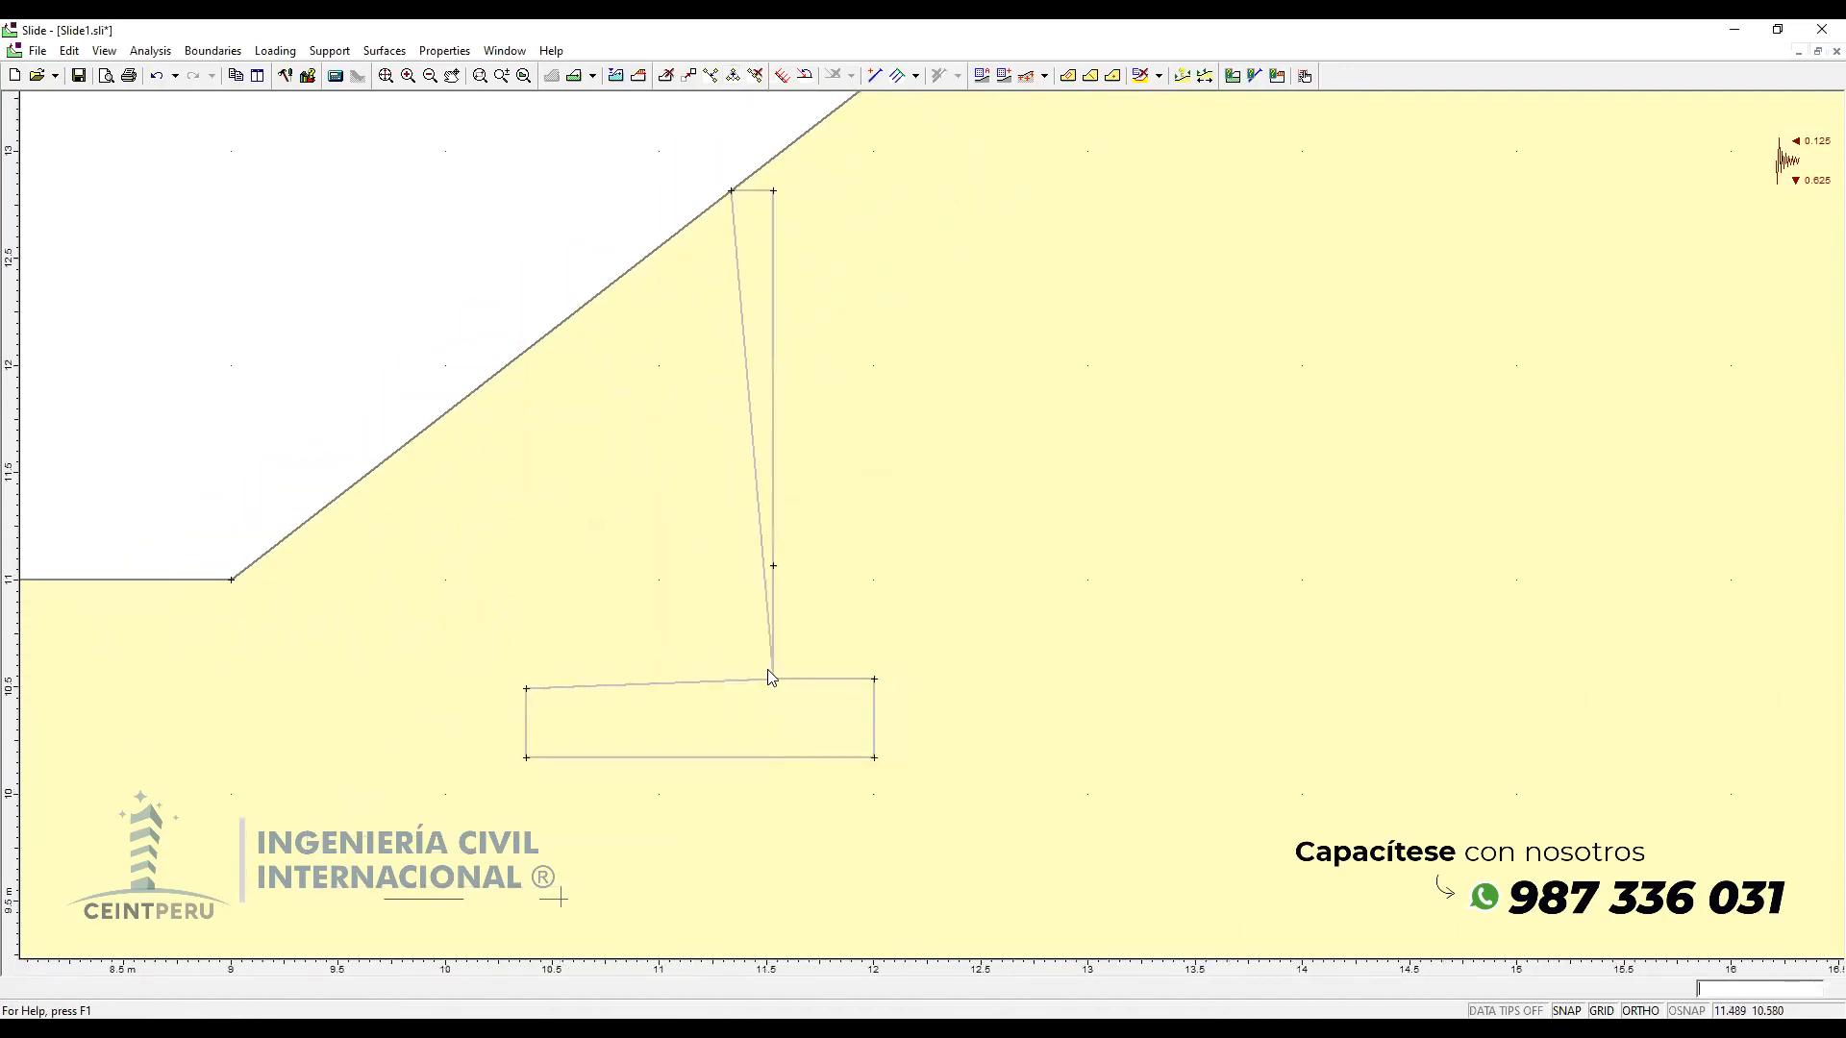
key(ctrl+z)
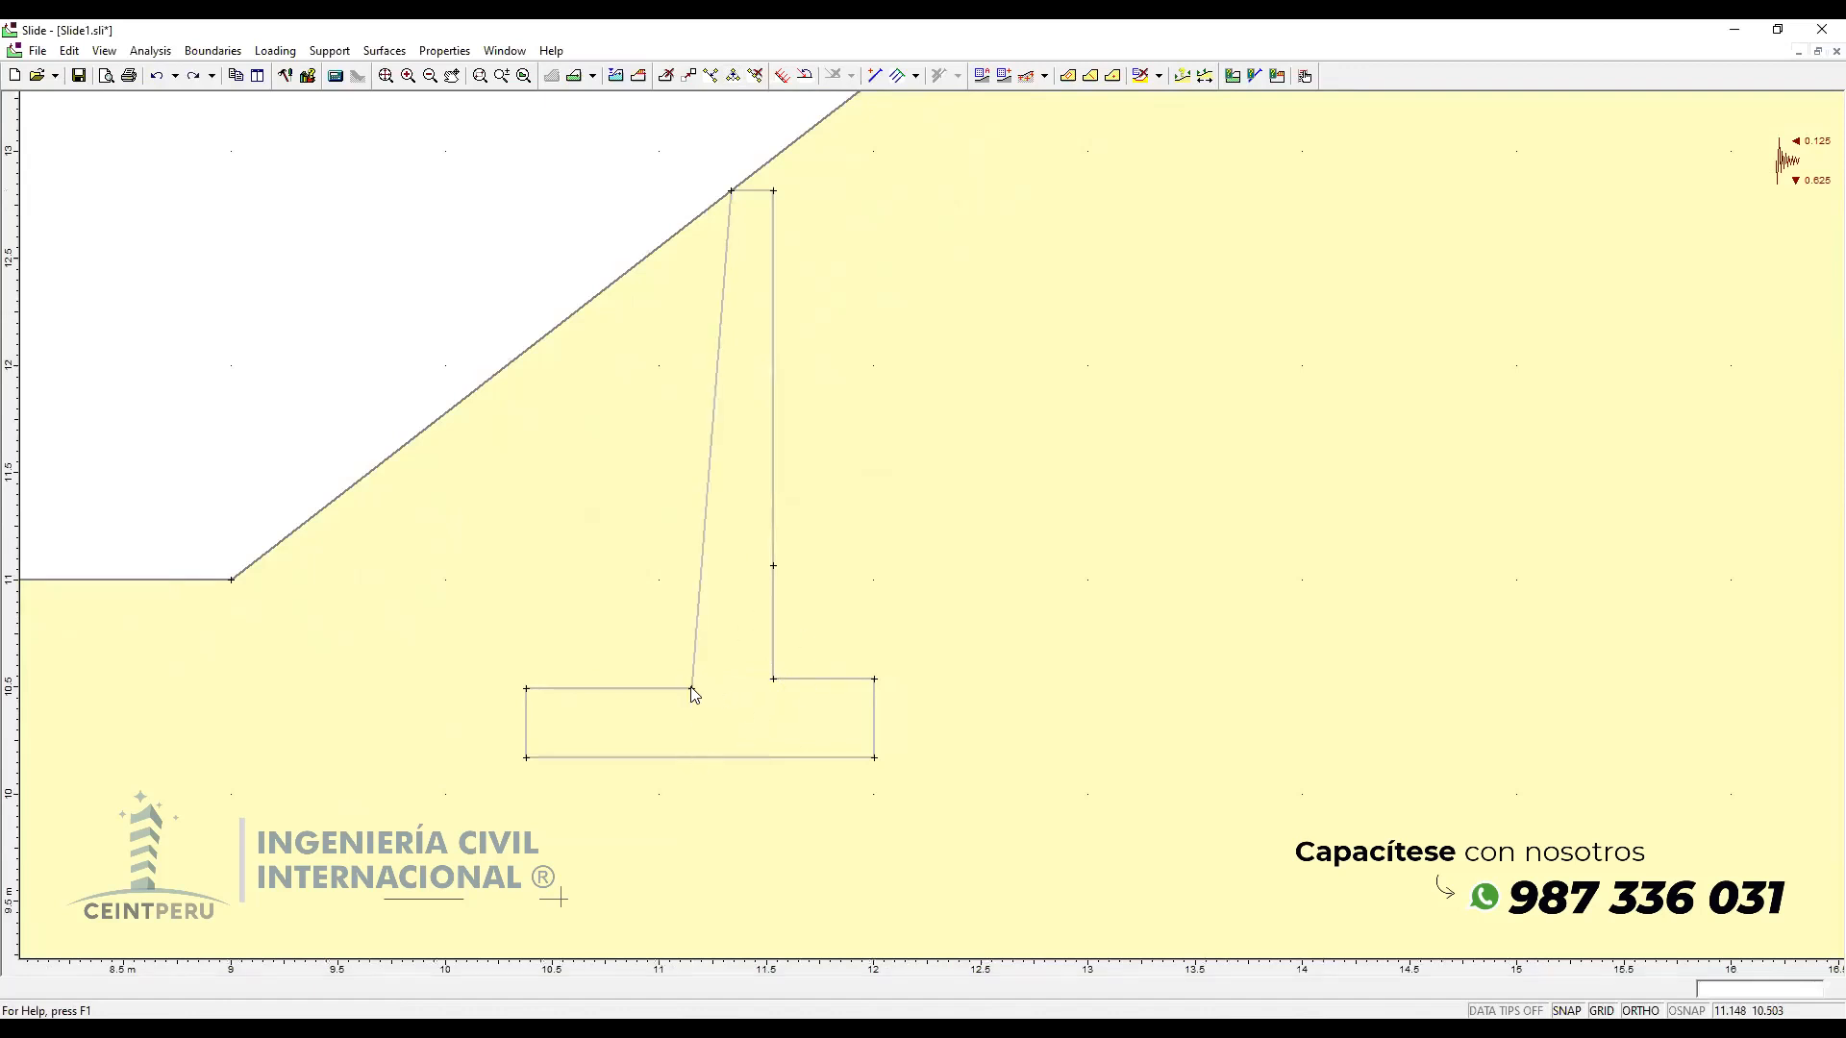
Step: Move the wall's front-face base vertex to about (11.19, 10.55) and raise the footing's outer front corner to the same level
right_click(693, 689)
click(741, 698)
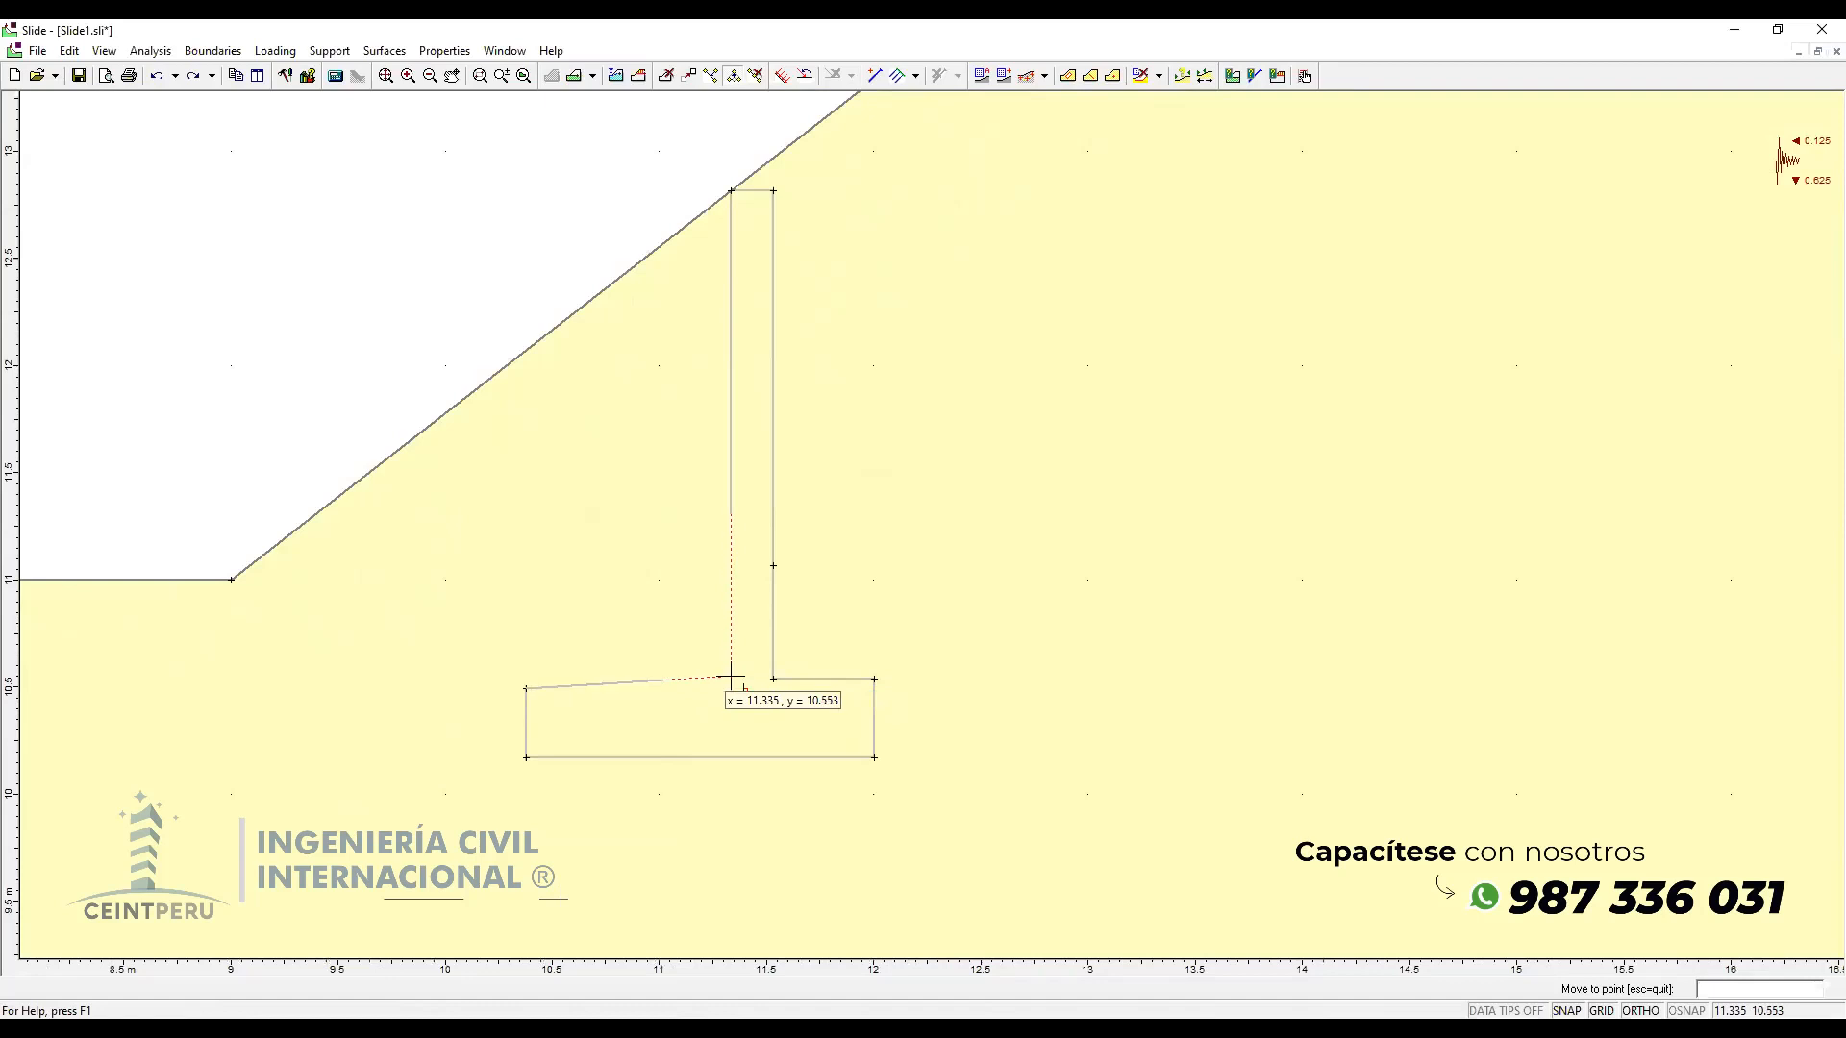
click(700, 679)
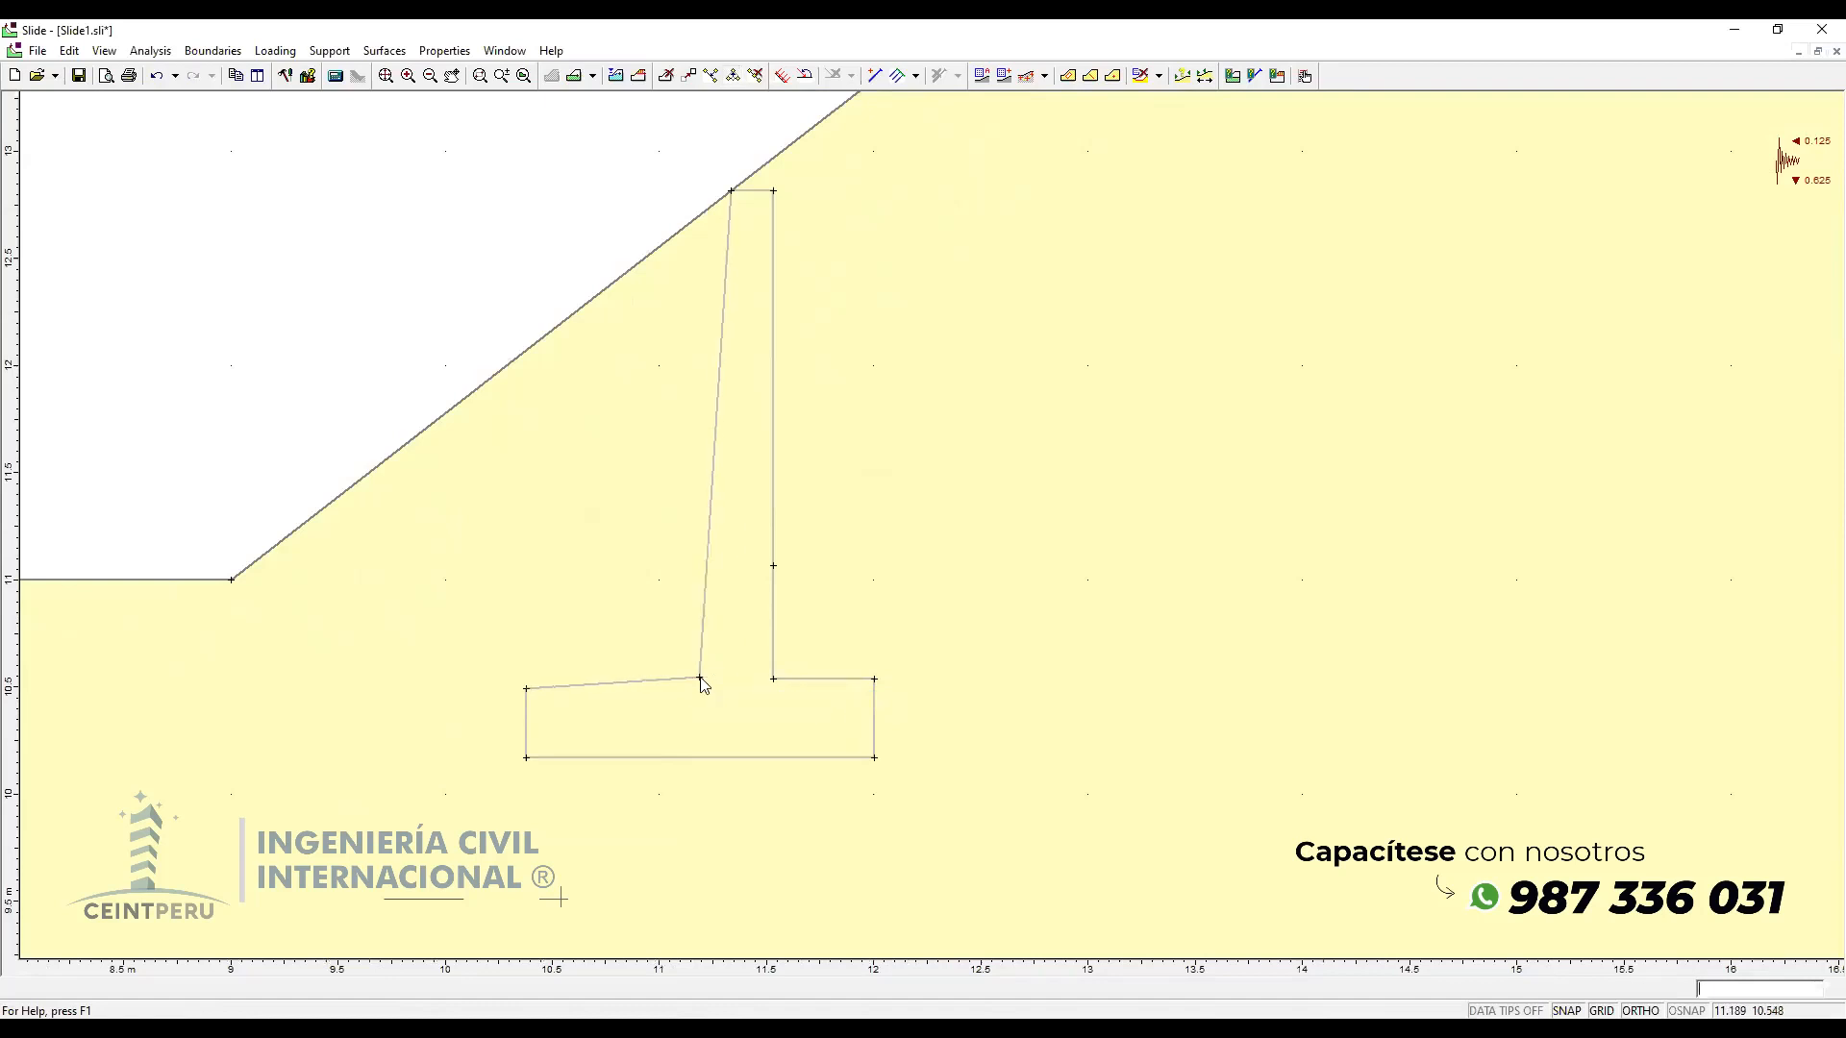
right_click(528, 690)
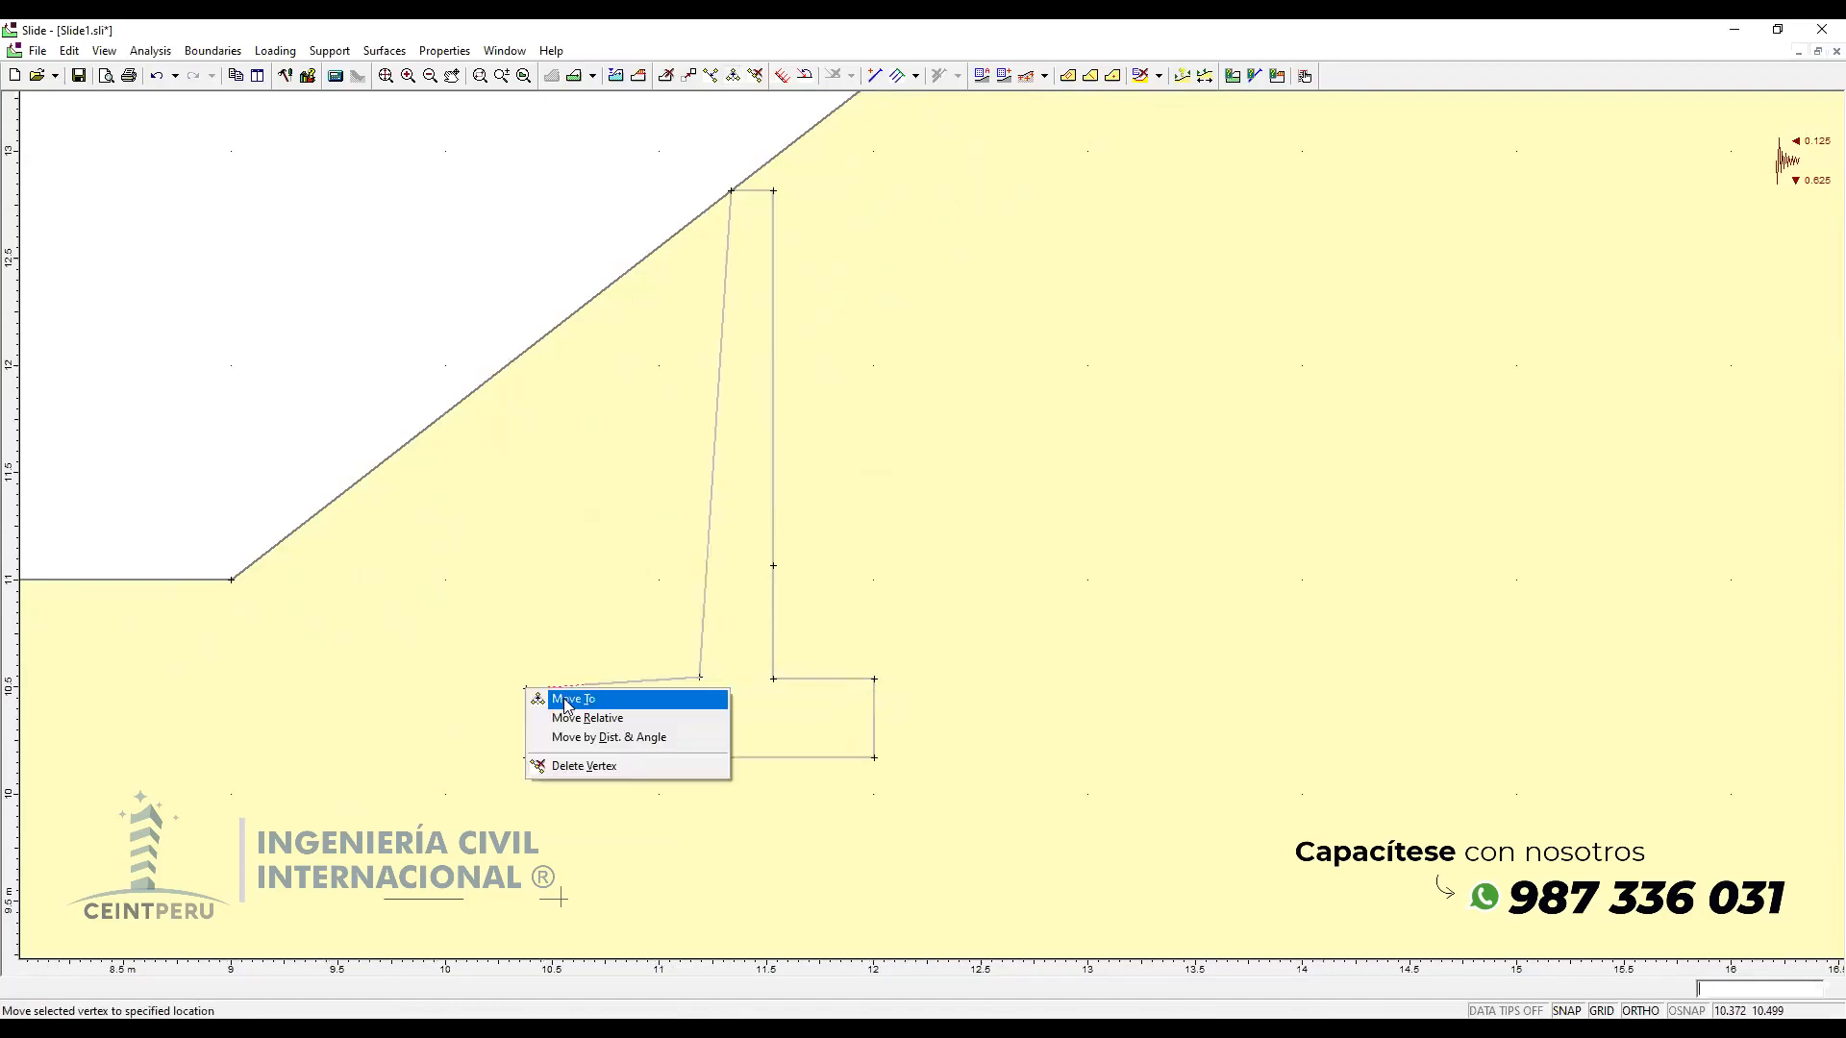
click(572, 700)
click(526, 677)
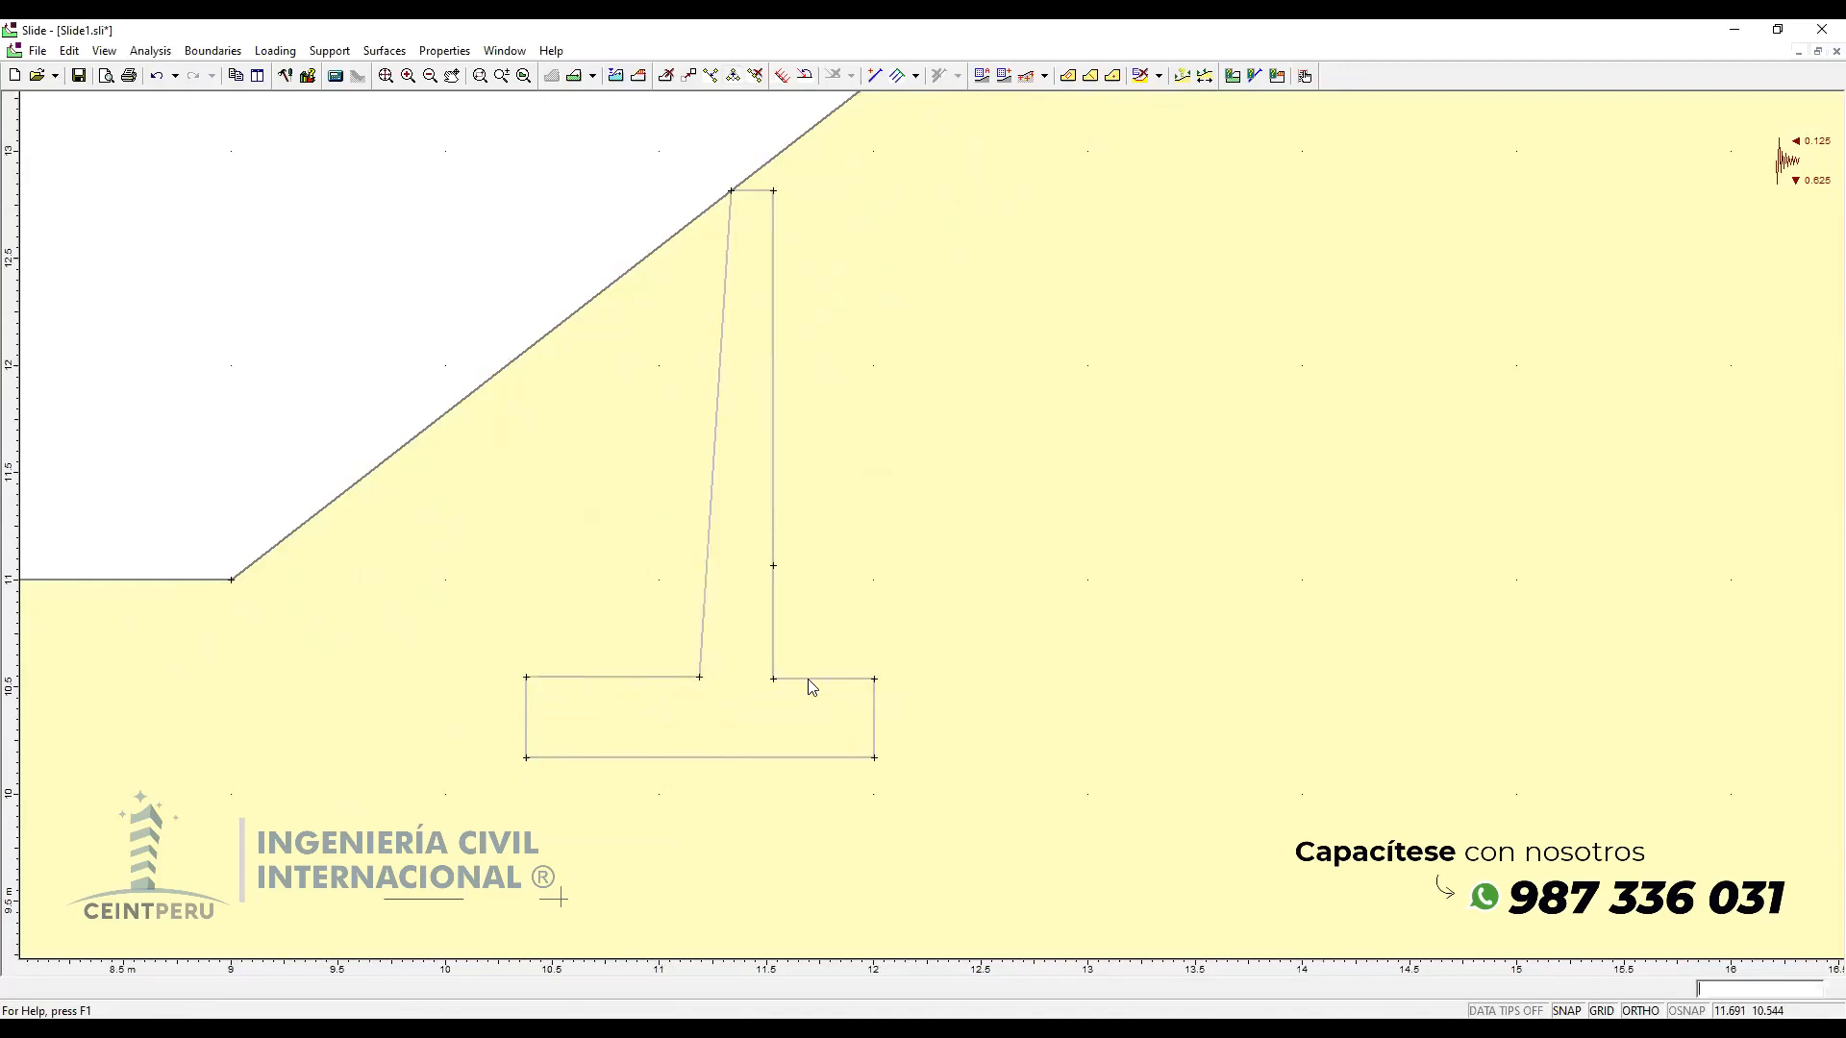
Step: Define Material 2 as Concreto with a light grey colour
scroll(612, 752, down, 5)
scroll(615, 736, down, 4)
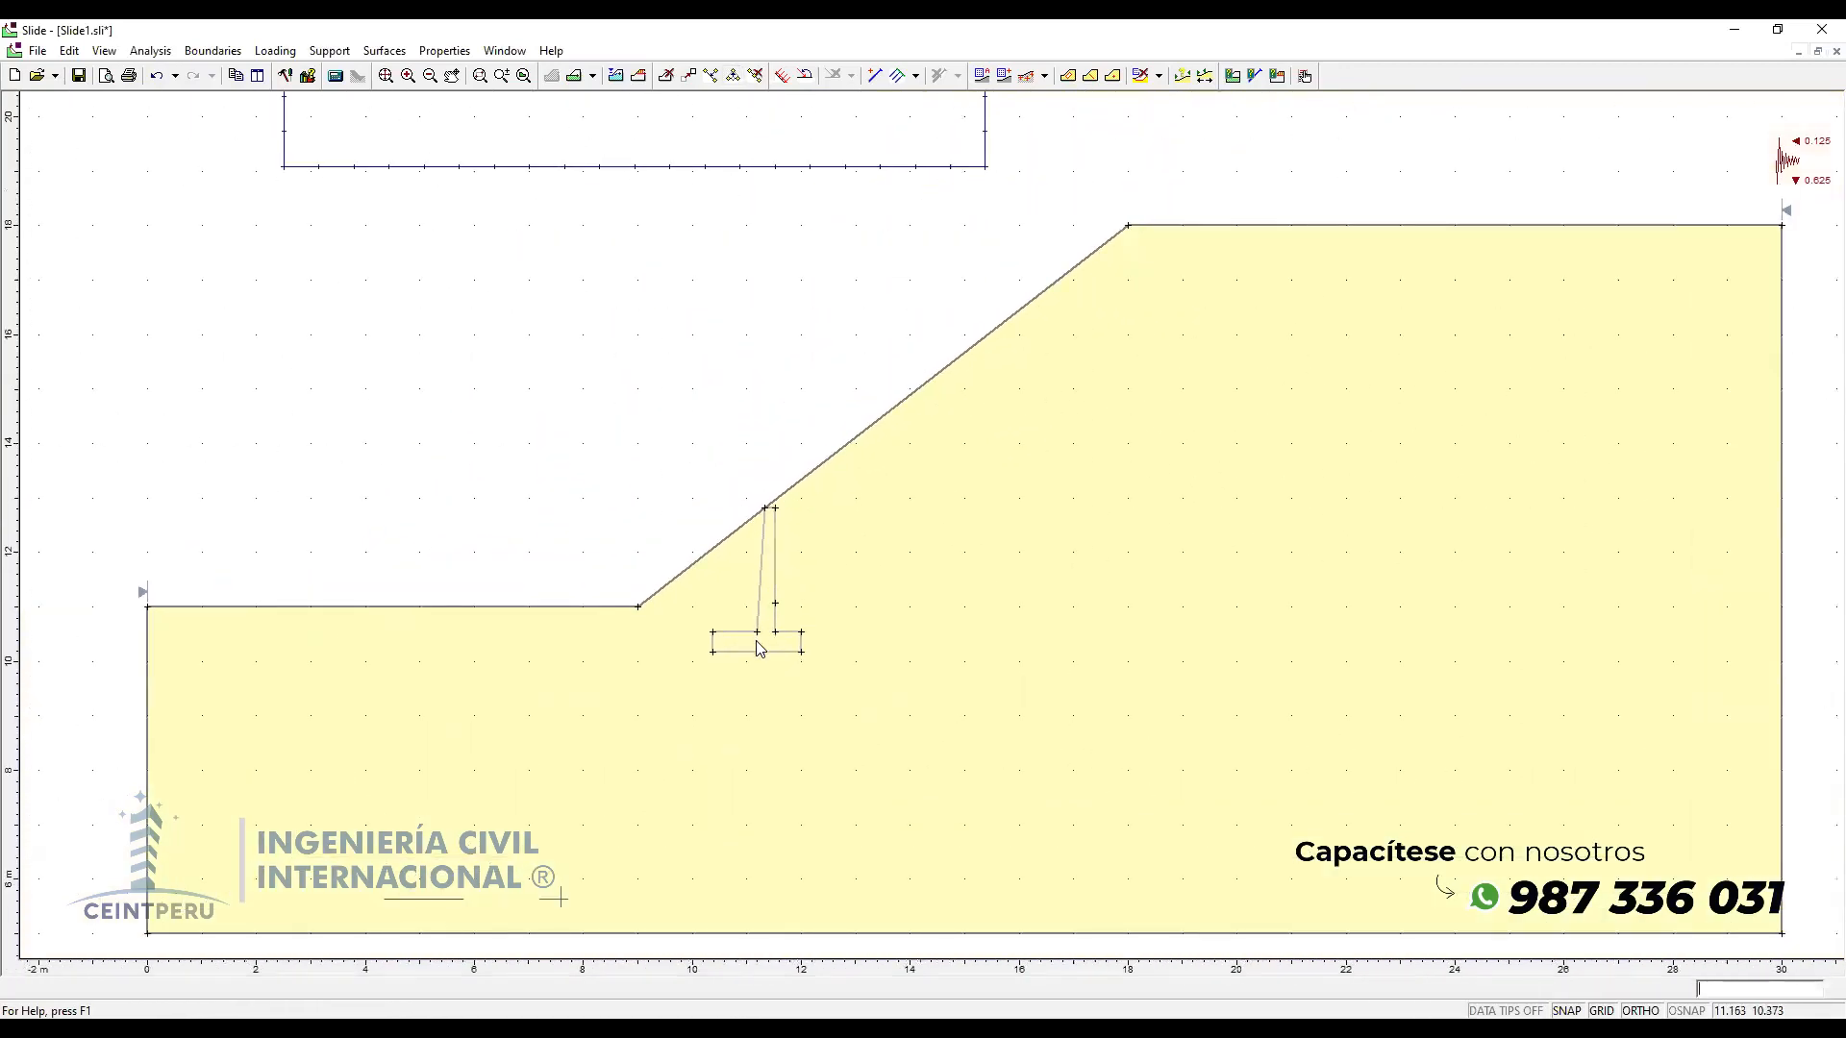
right_click(760, 650)
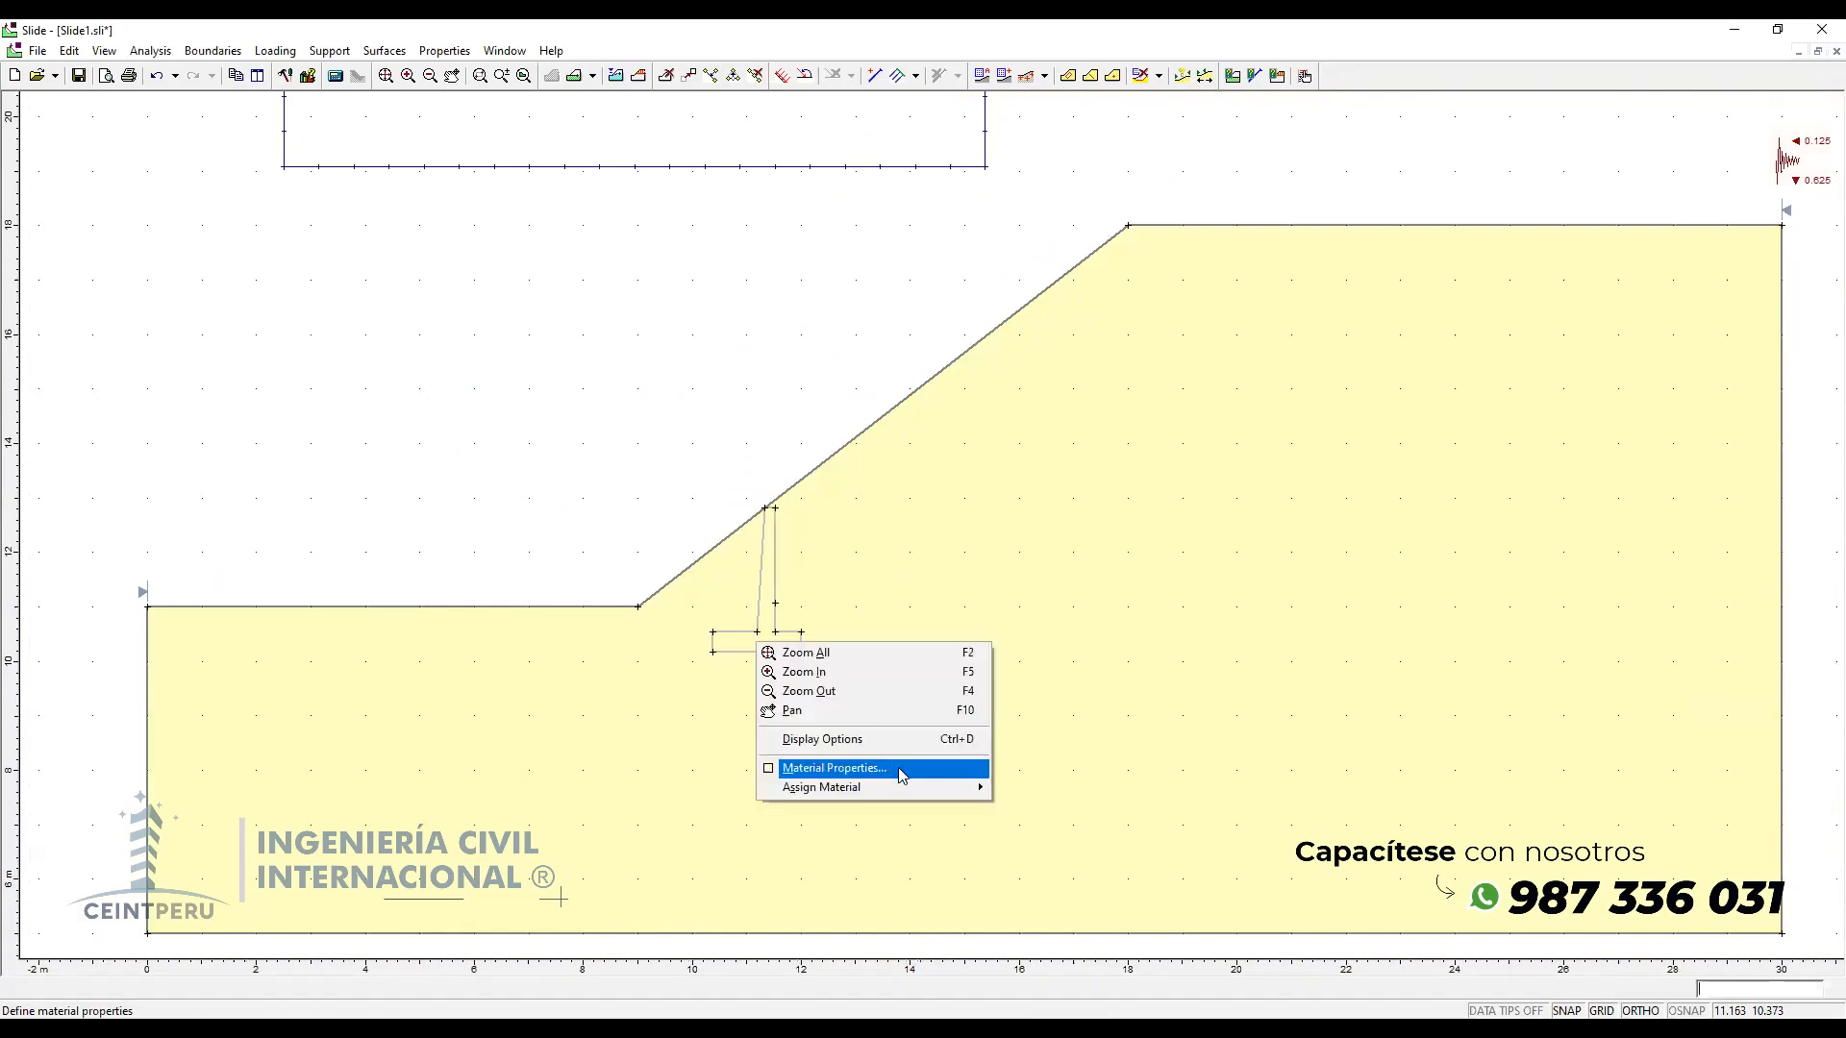
click(902, 768)
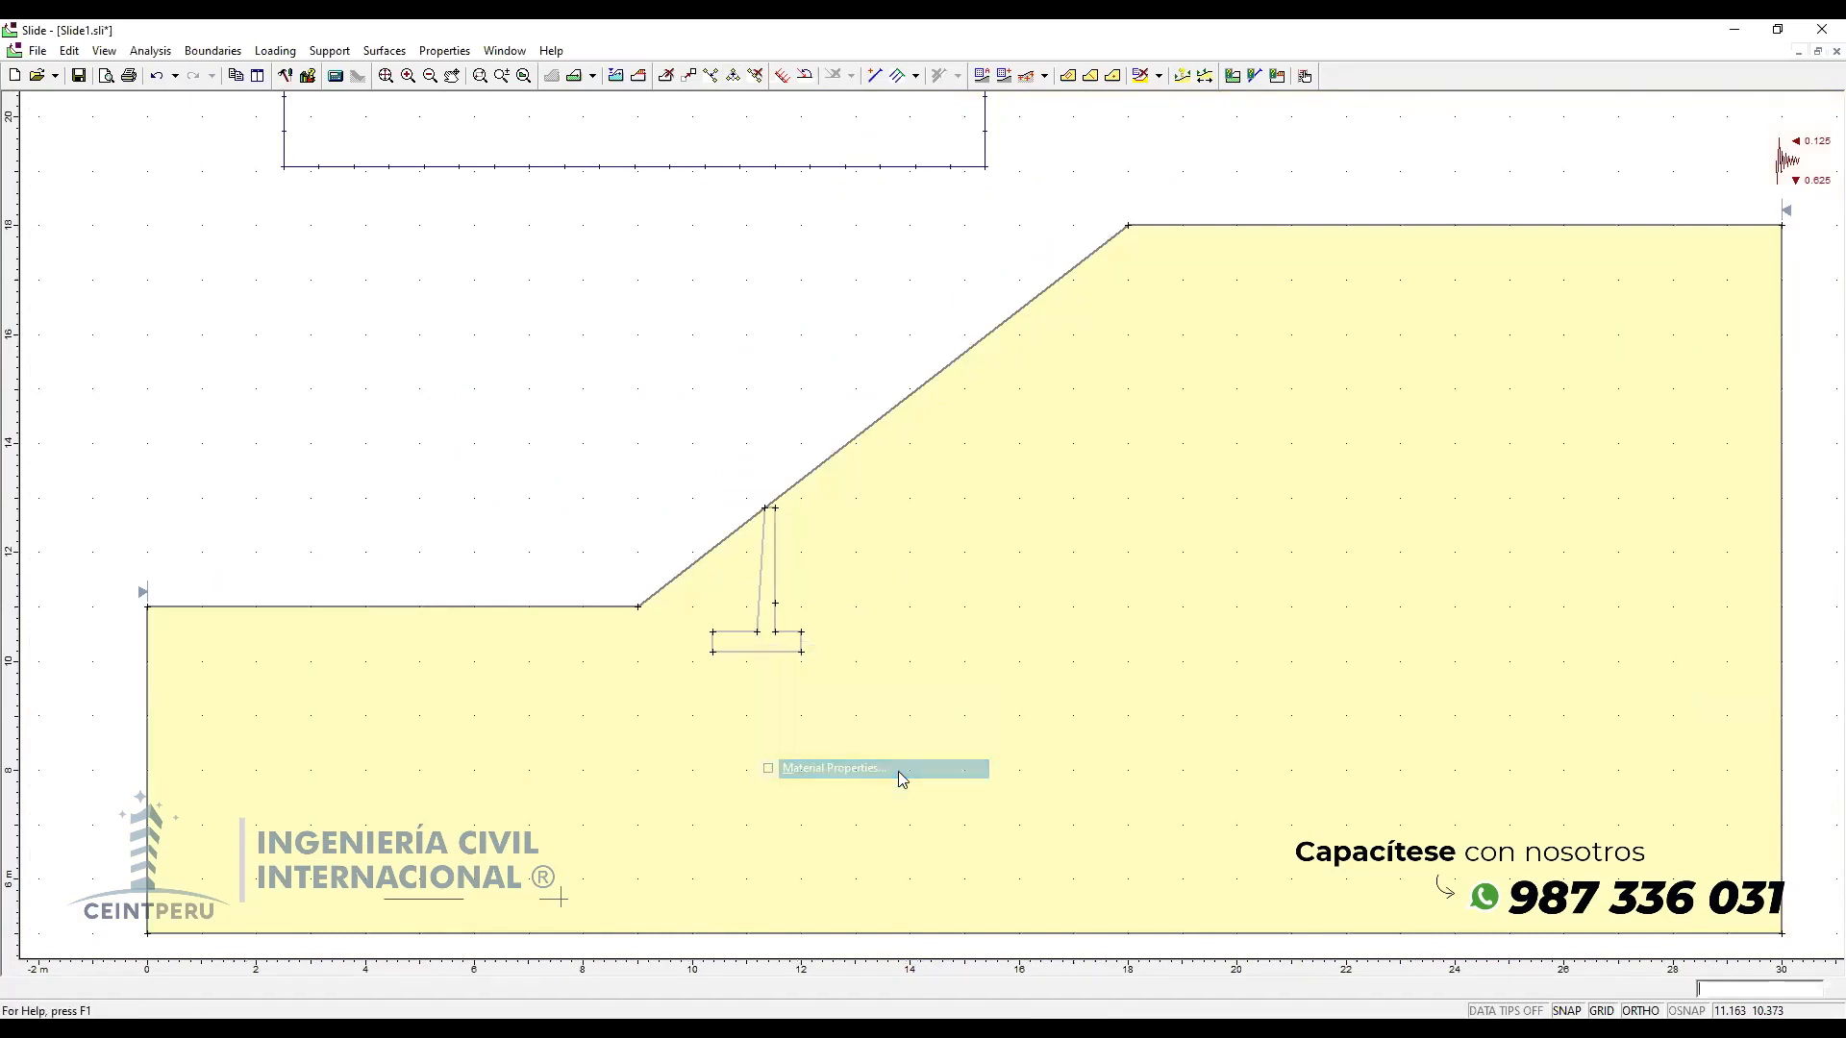
click(859, 380)
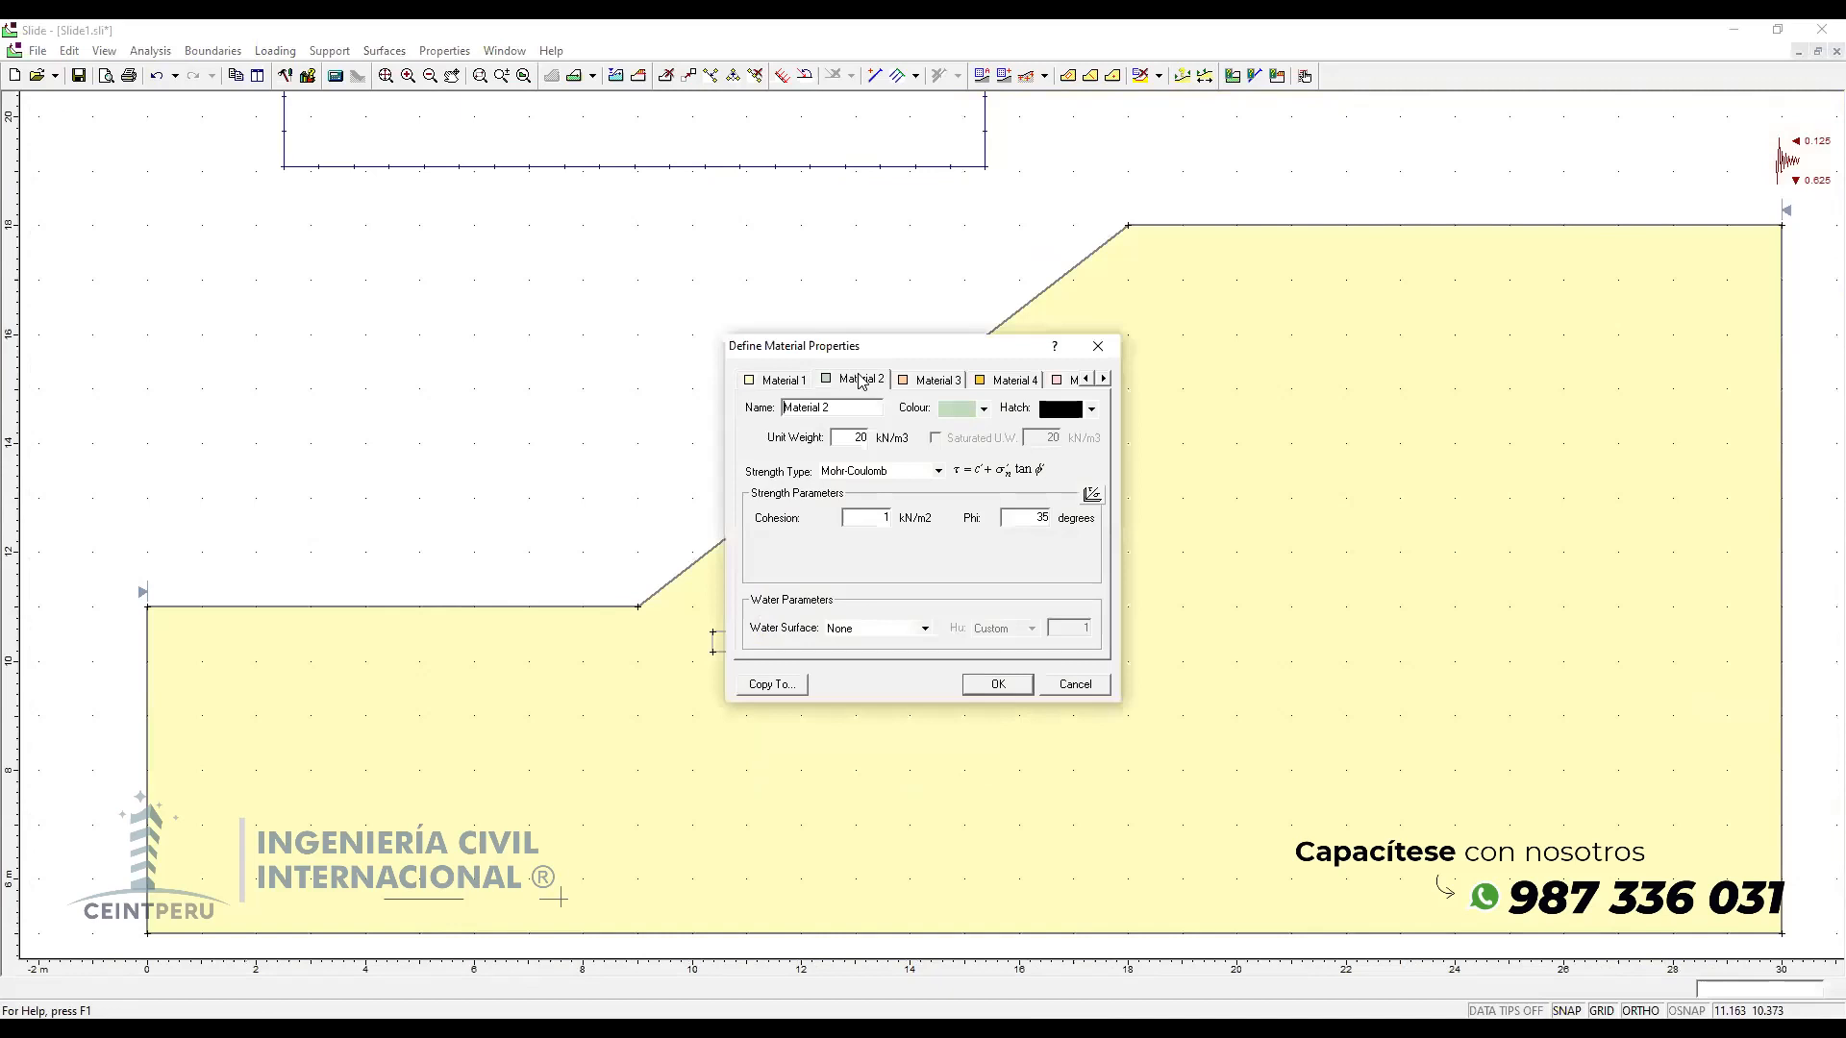
click(984, 411)
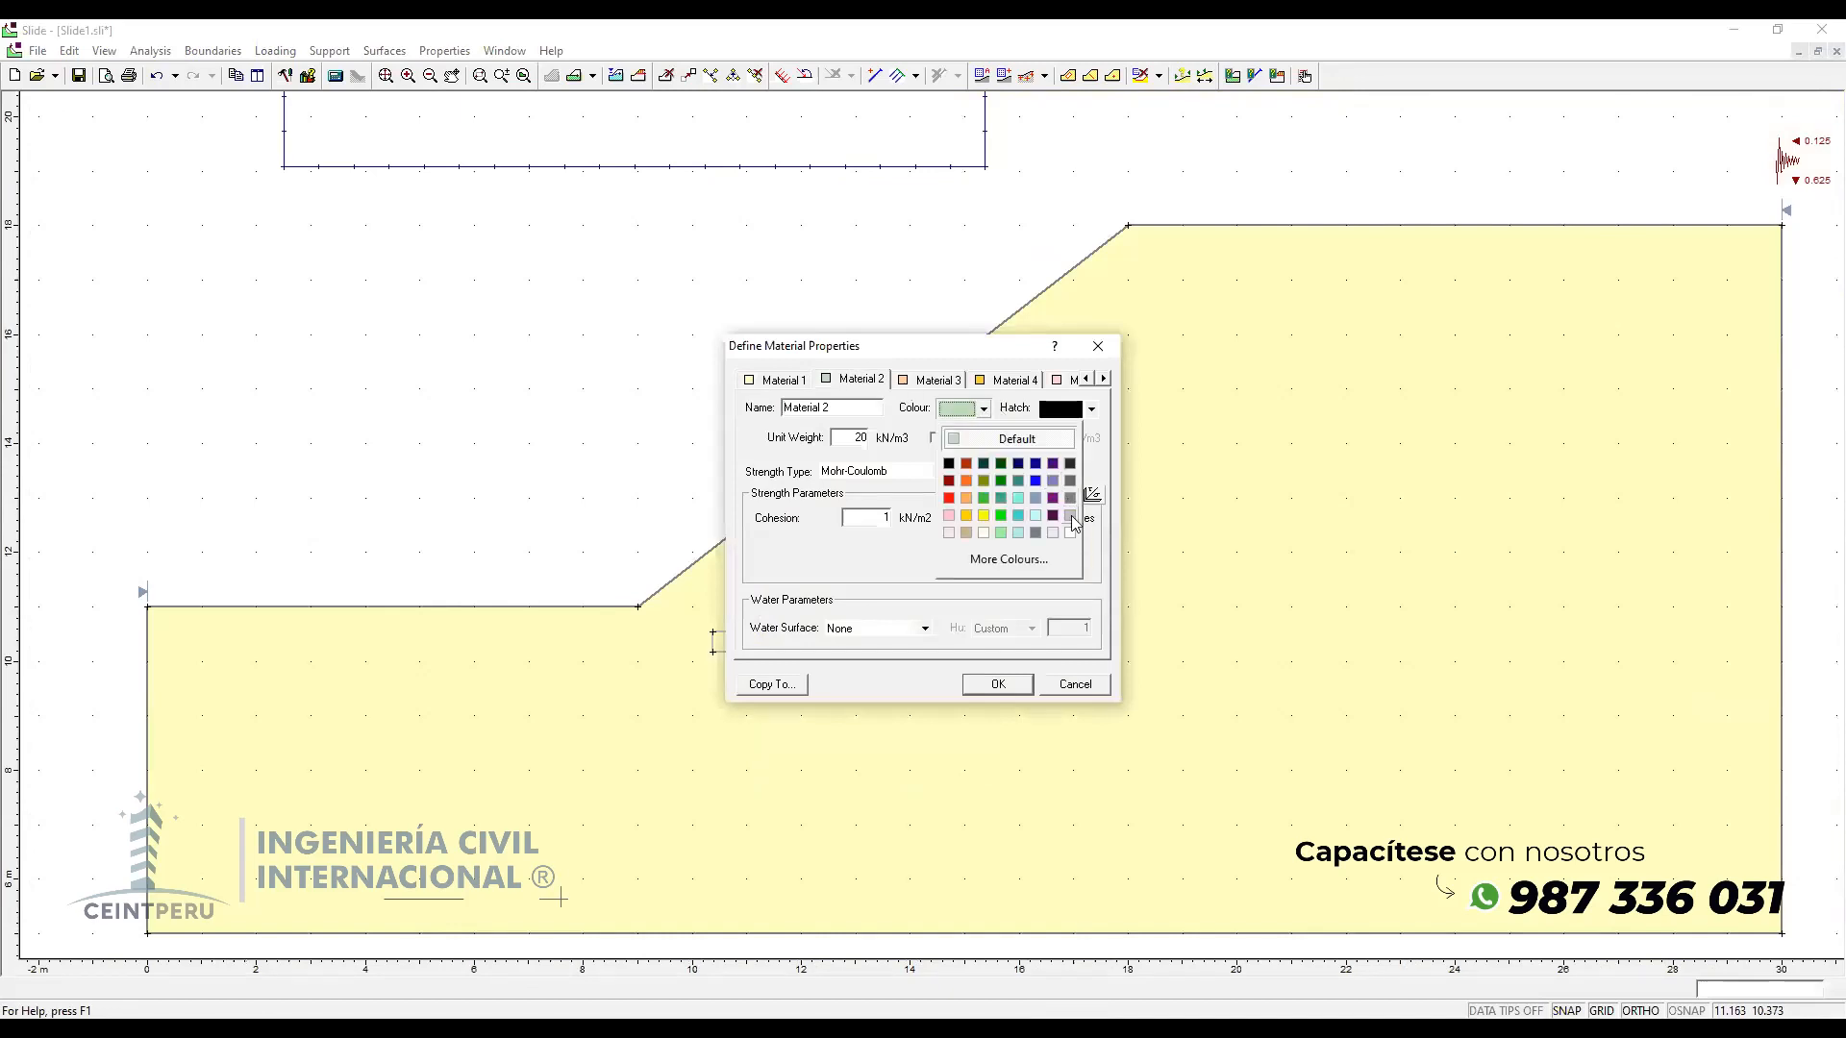
click(1071, 516)
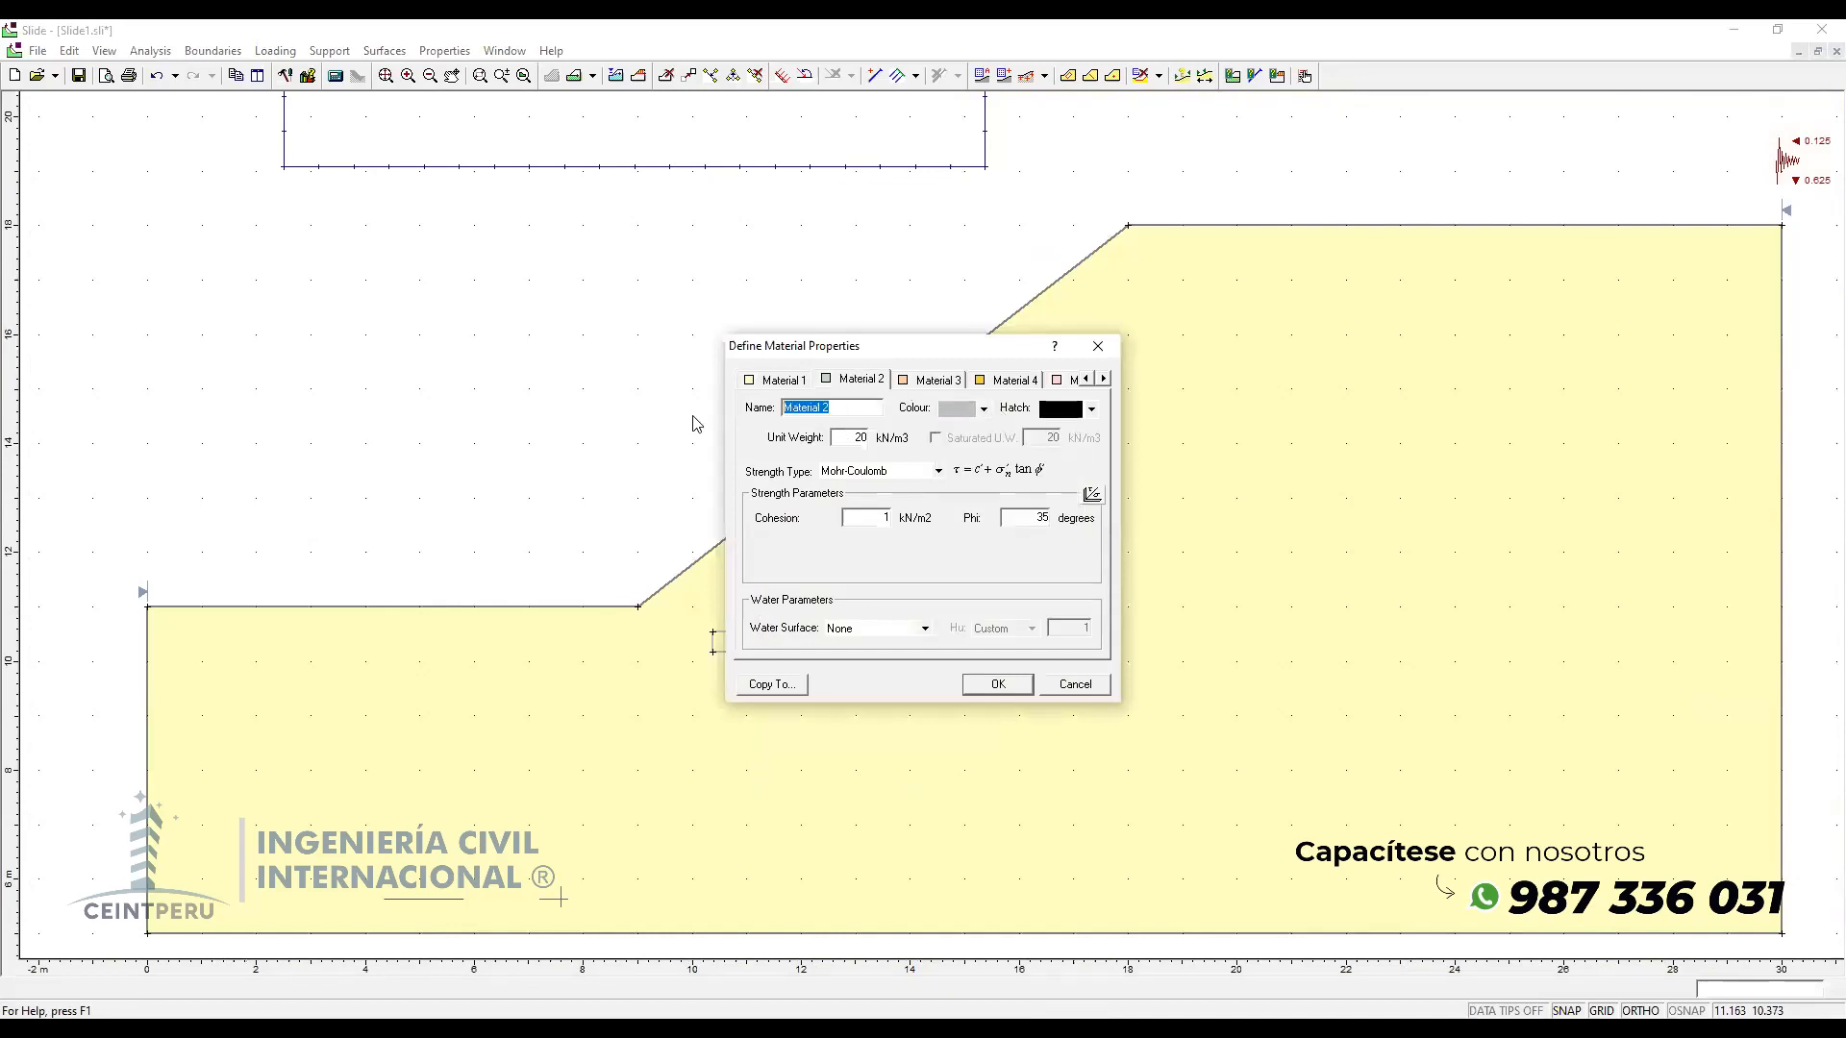
text(Concr)
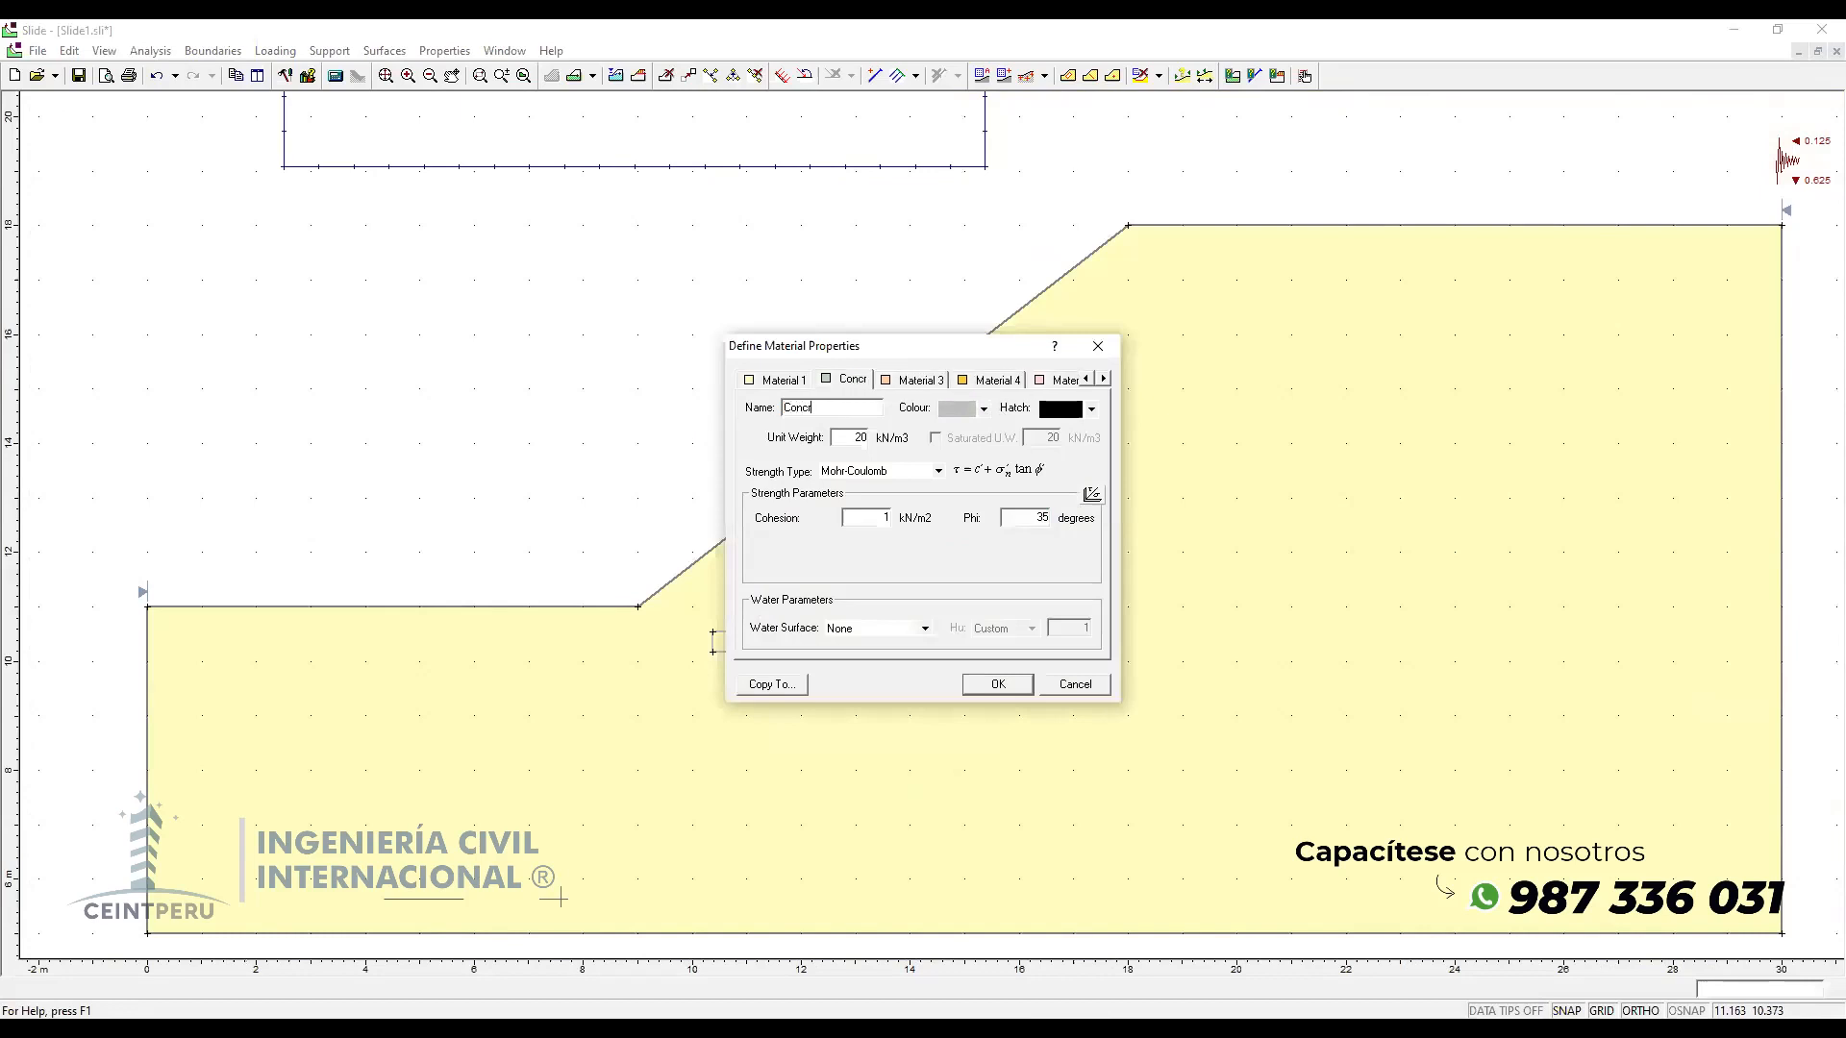
text(eto)
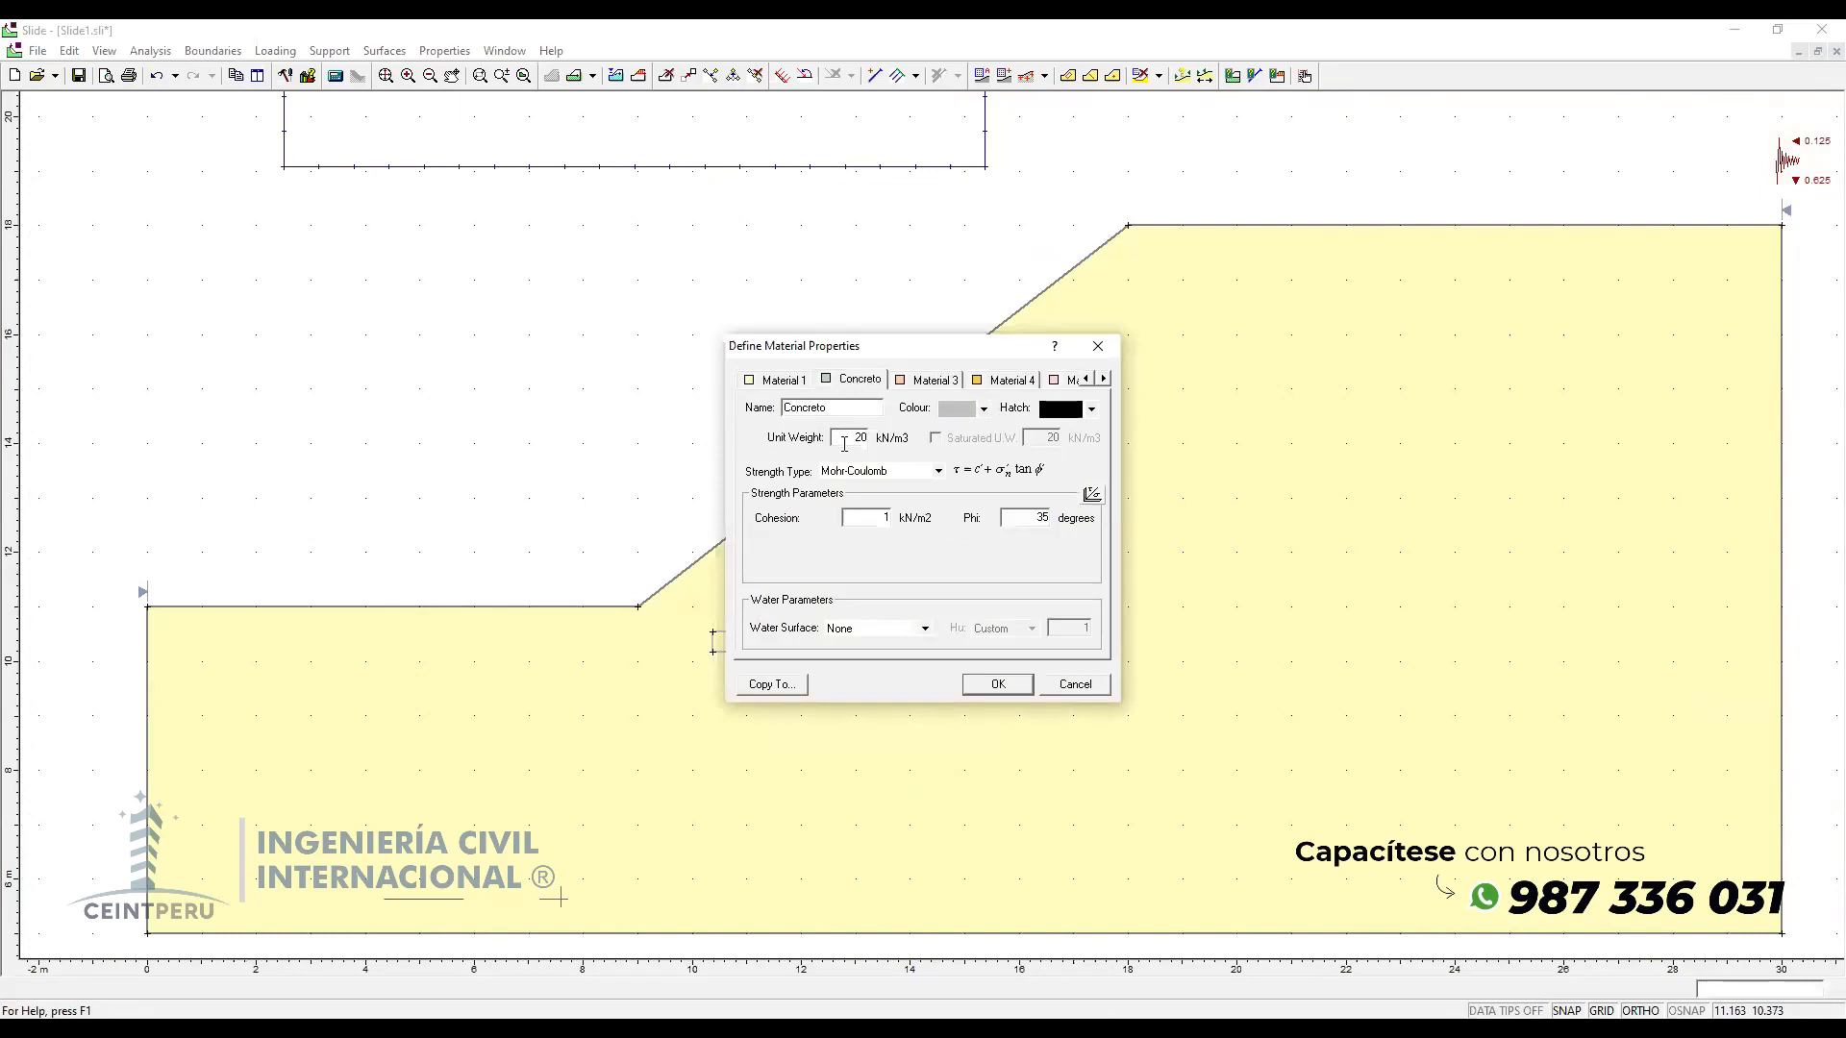
Step: Set Concreto's unit weight to 24 kN/m3 and its strength type to Infinite Strength, check Material 1's parameters, and accept the material definitions
double_click(859, 438)
double_click(887, 519)
key(BackSpace)
click(925, 474)
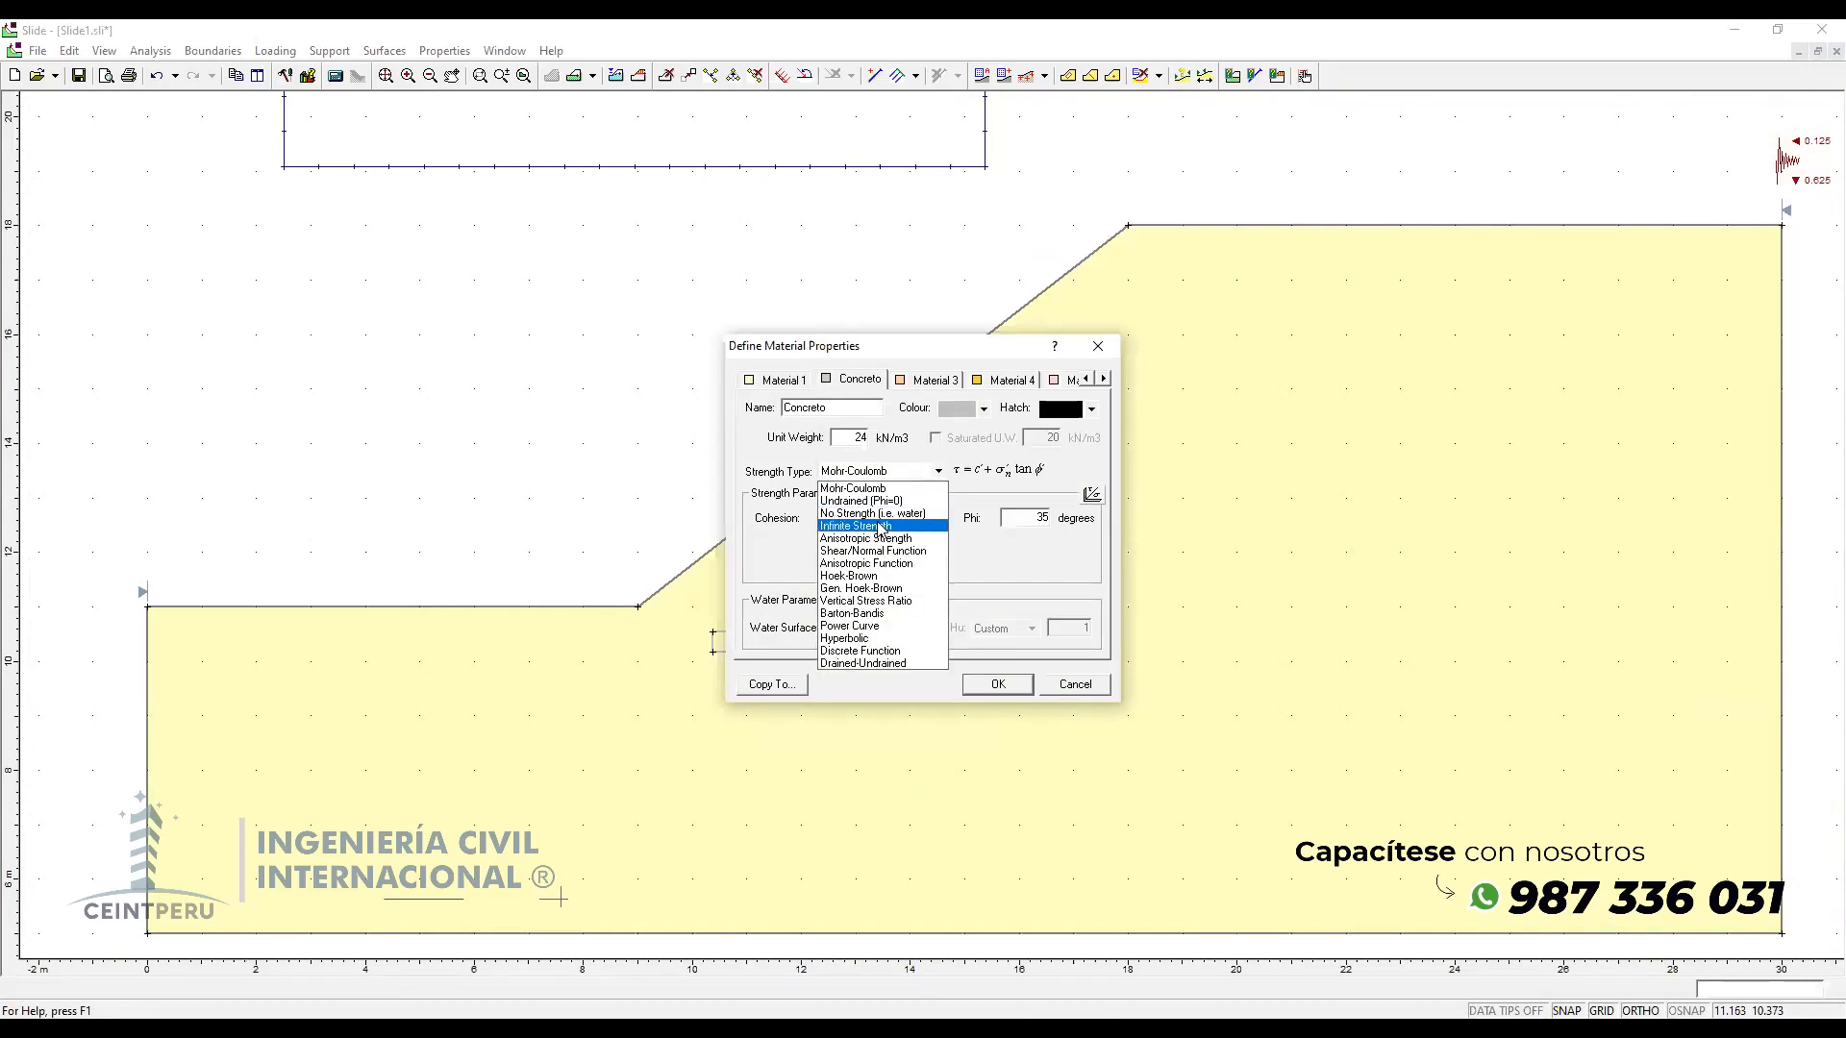
click(888, 526)
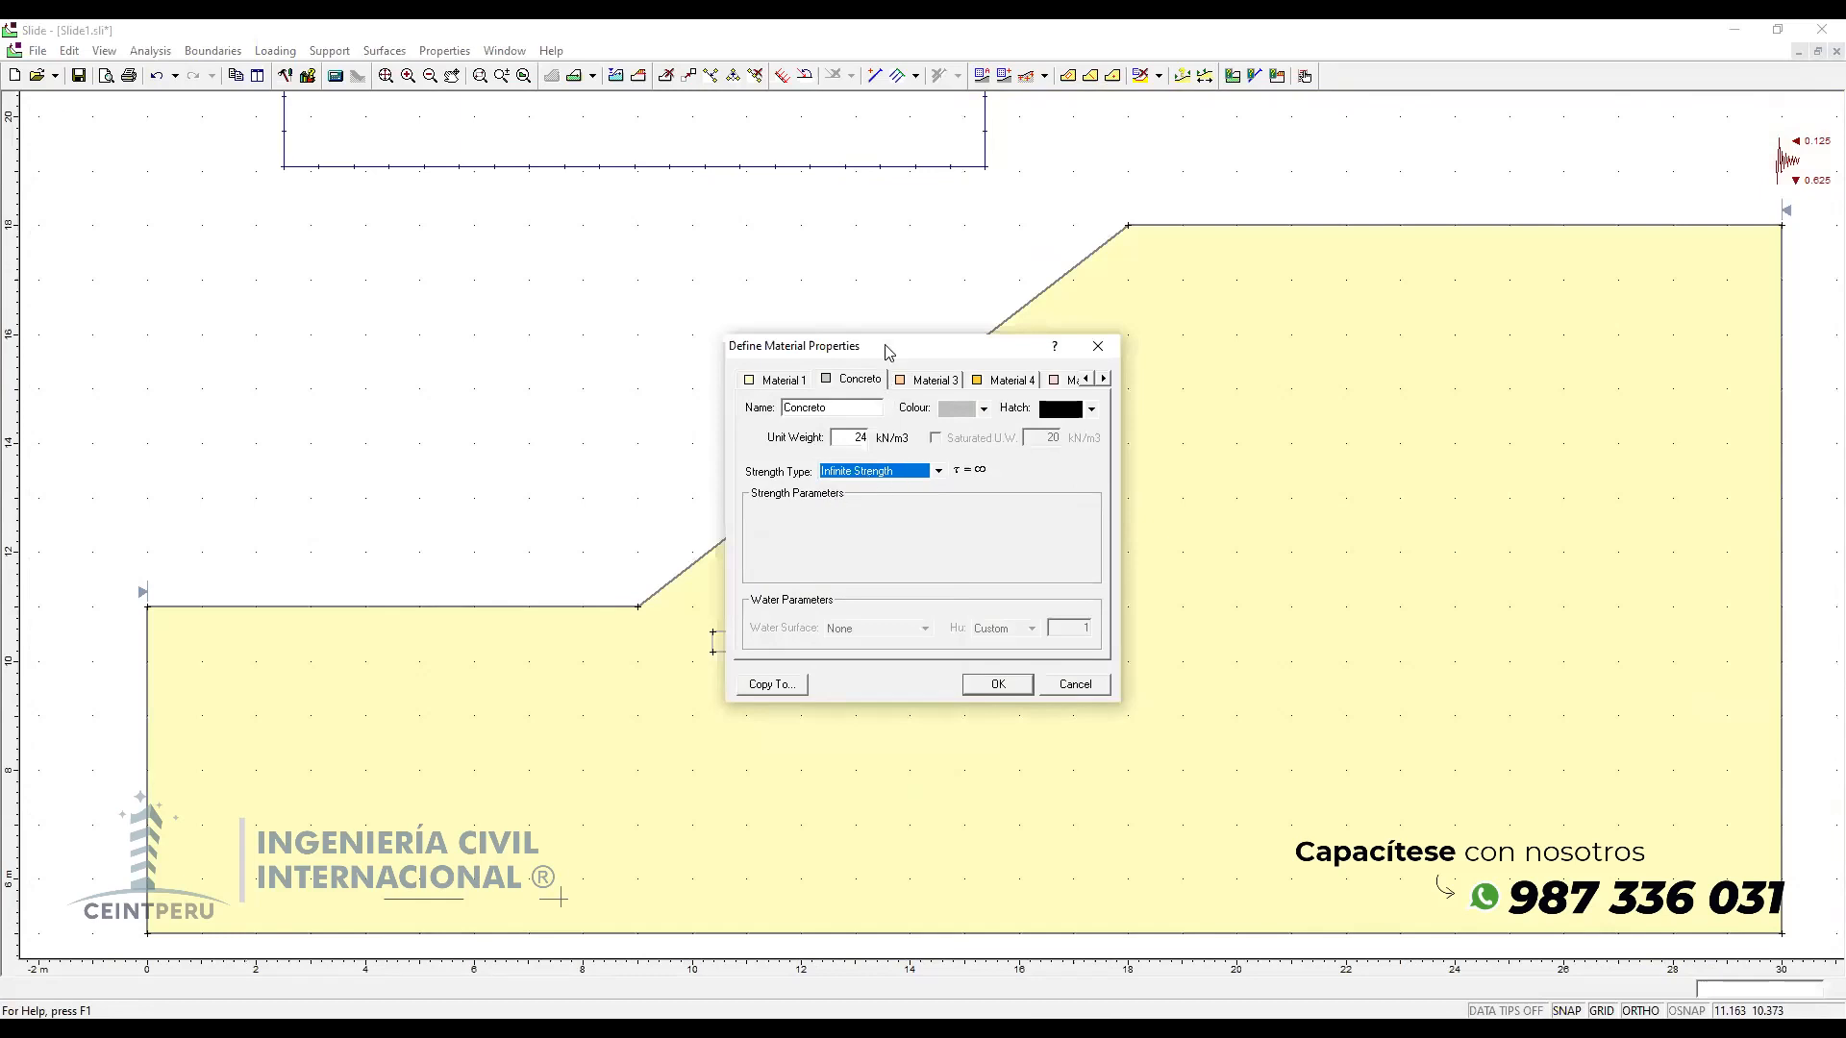
drag(1153, 321, 1037, 266)
click(971, 294)
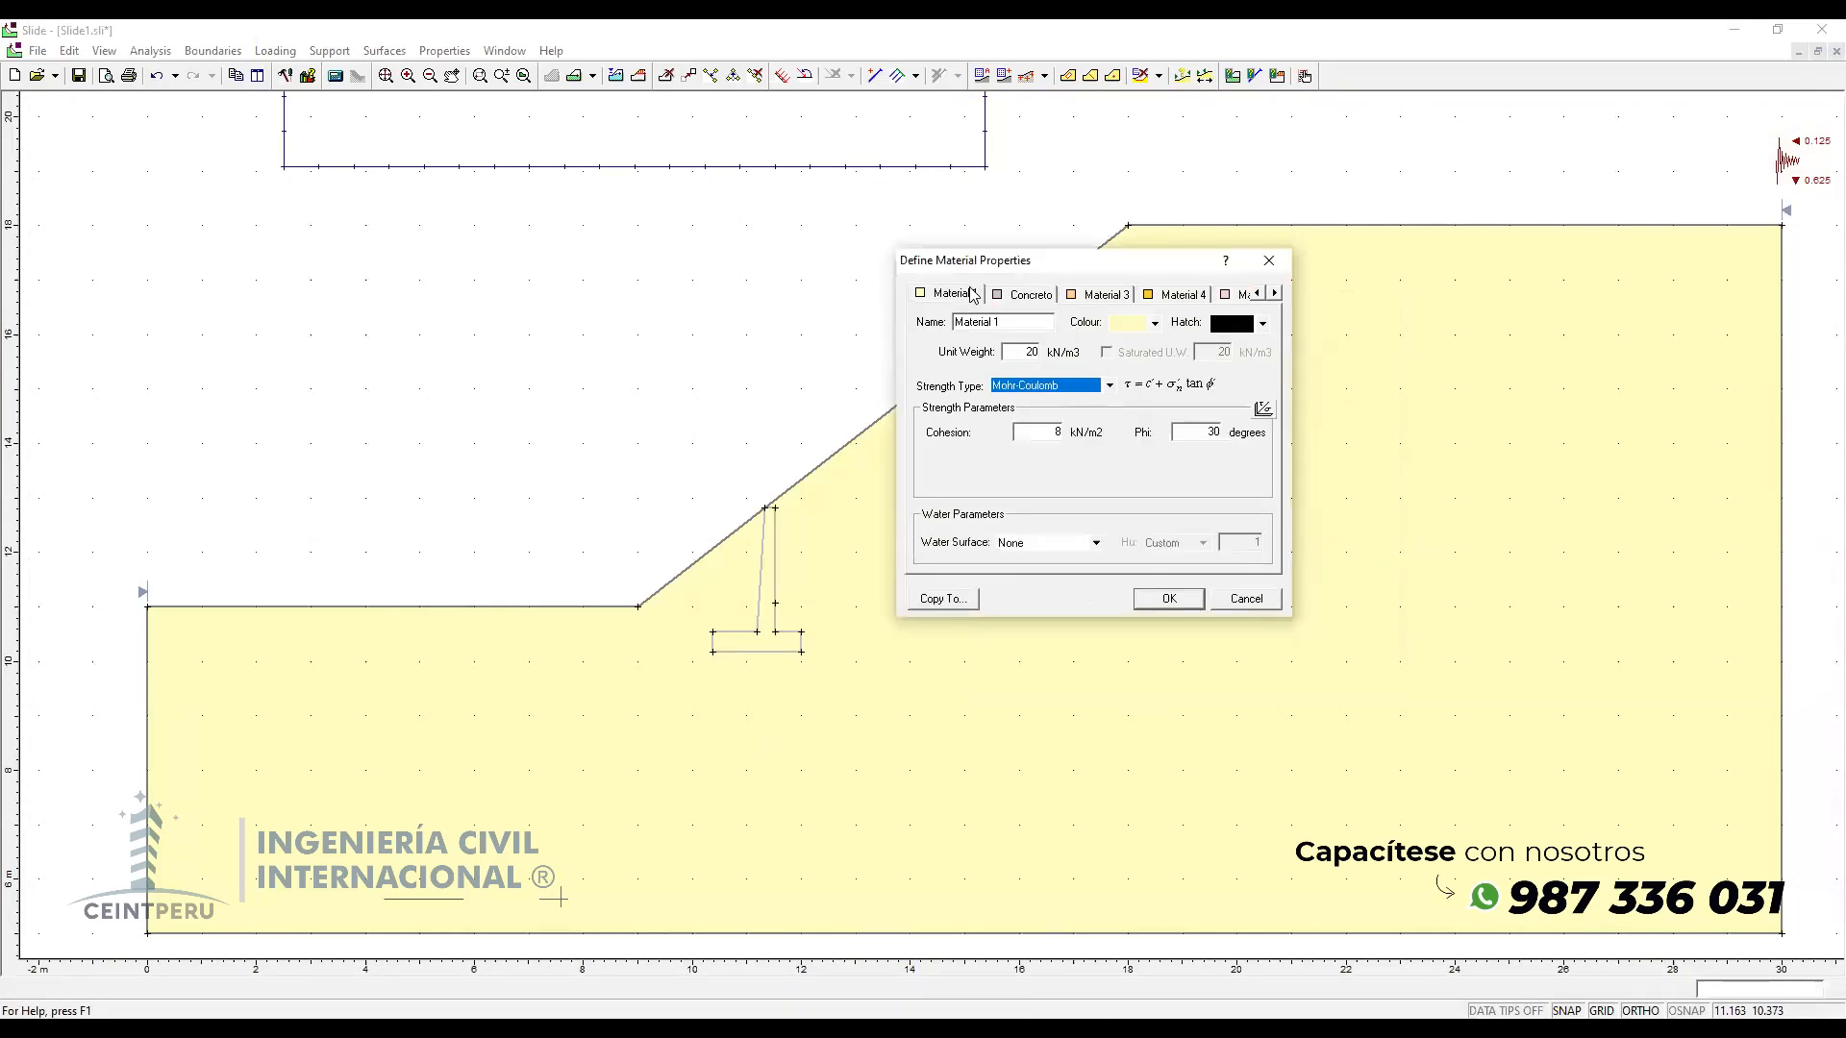
drag(1035, 437, 1084, 439)
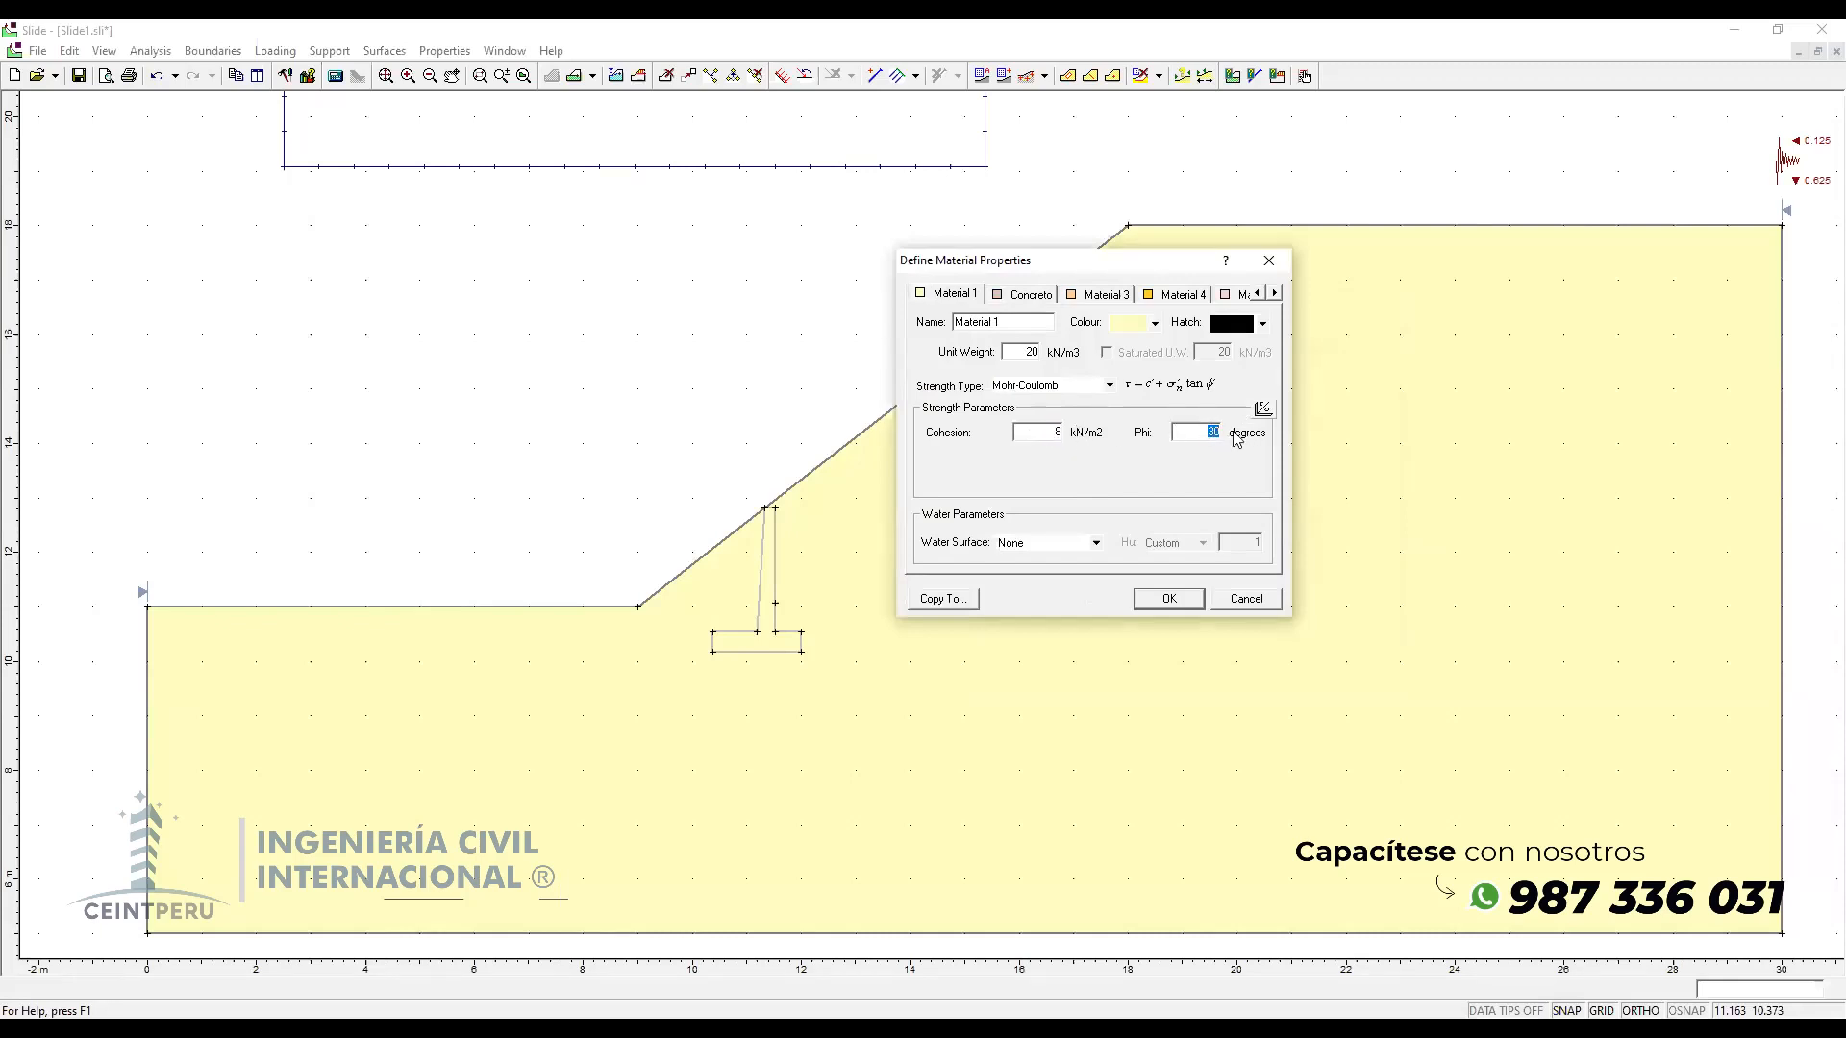
click(1049, 301)
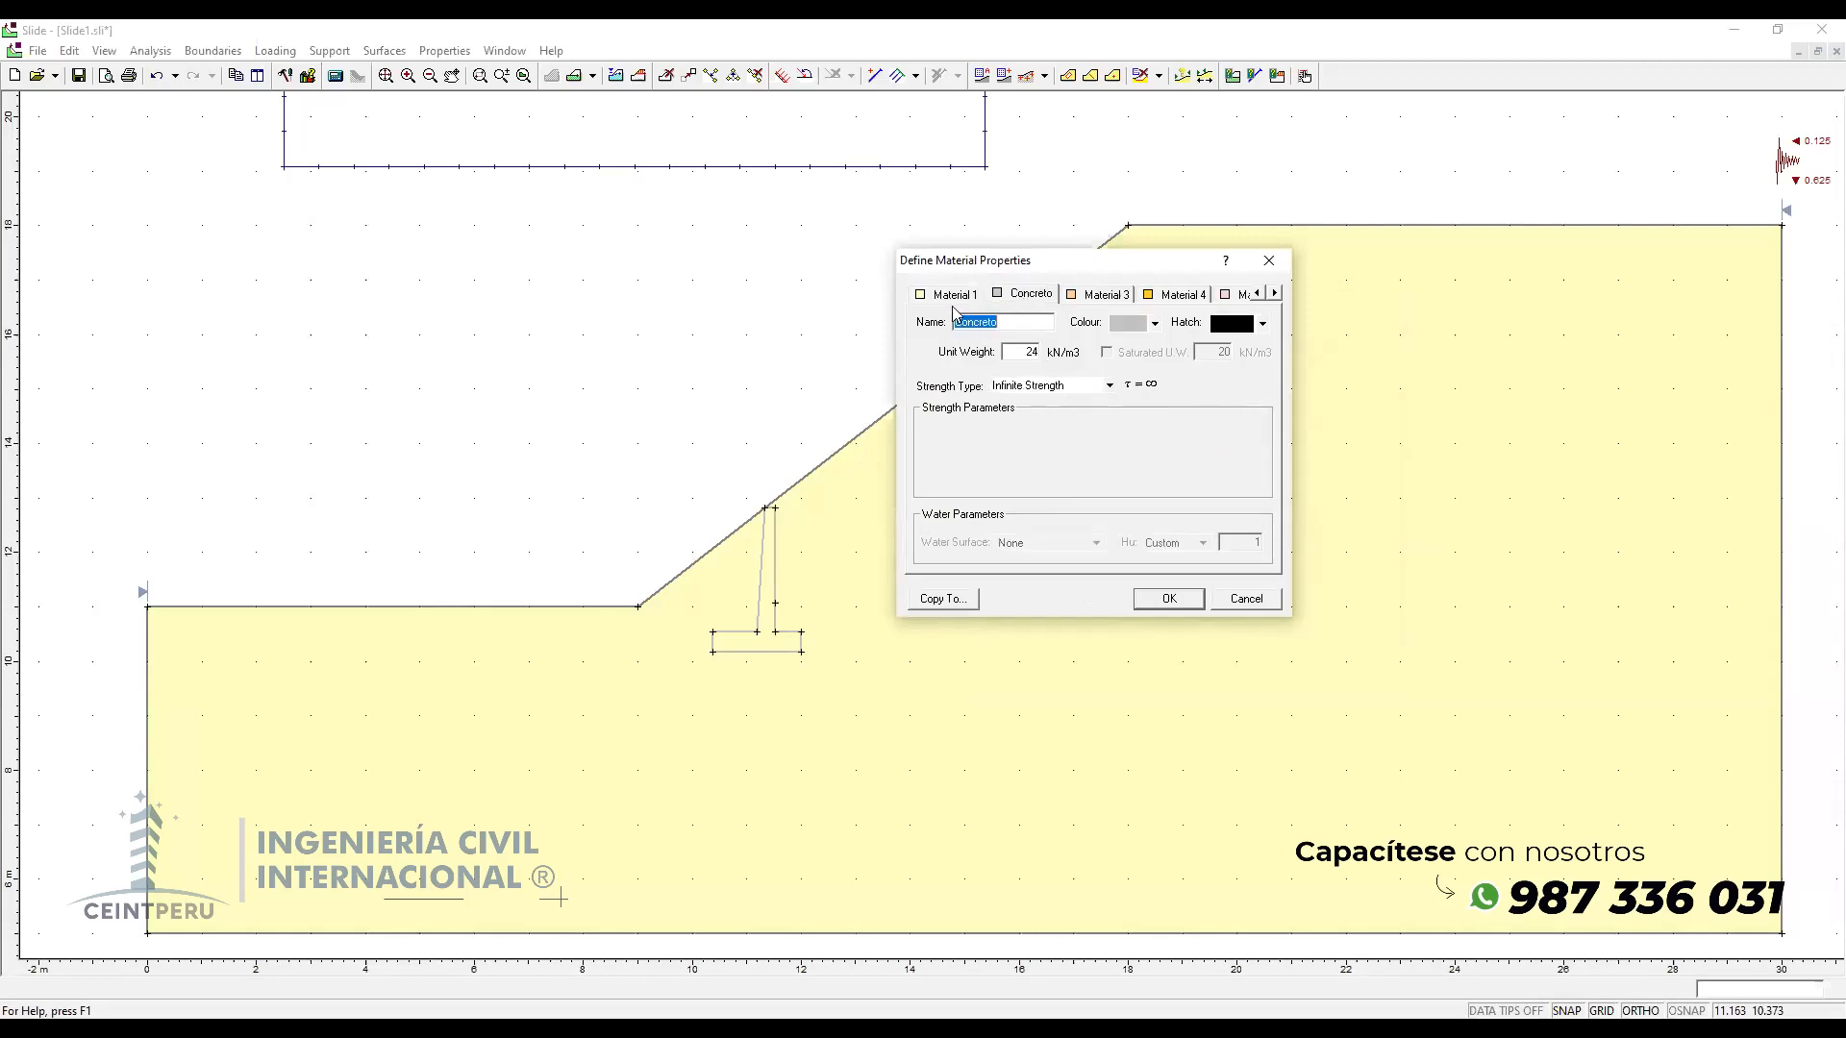
click(1169, 599)
Step: Assign the Concreto material to the retaining wall region
scroll(745, 630, up, 1)
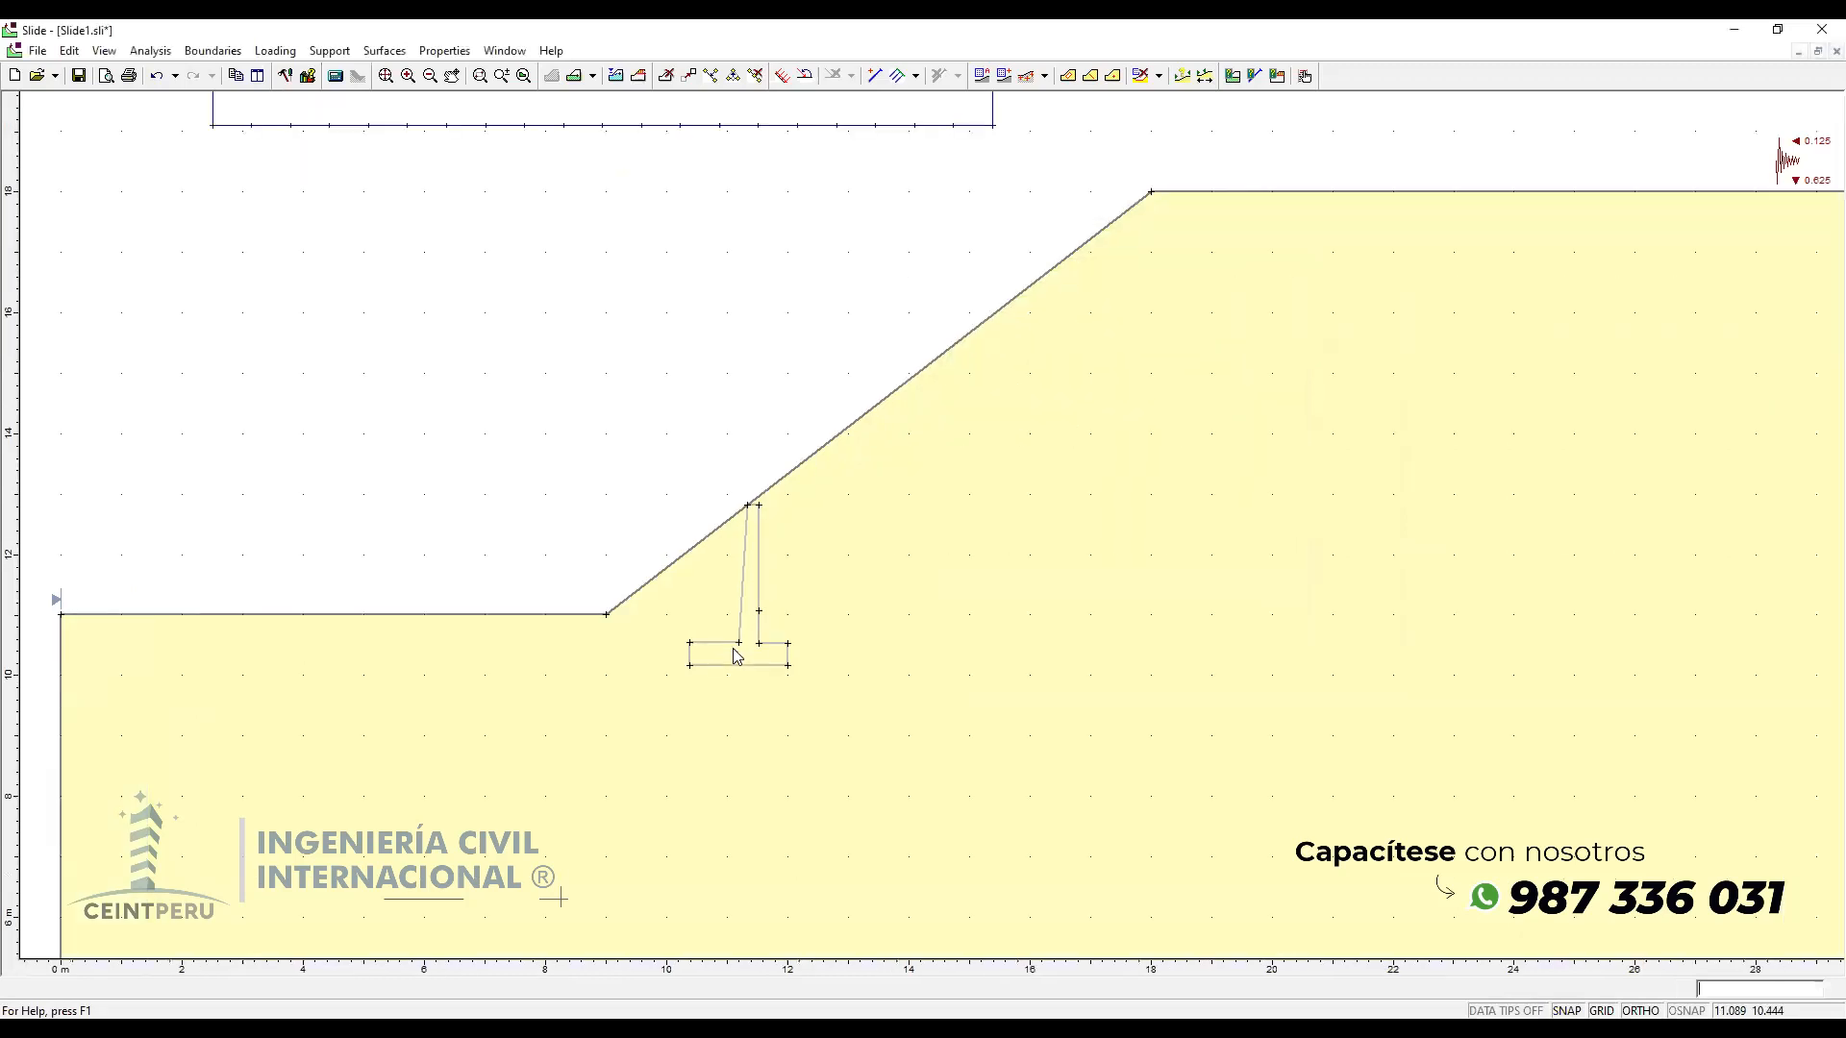
scroll(737, 657, up, 1)
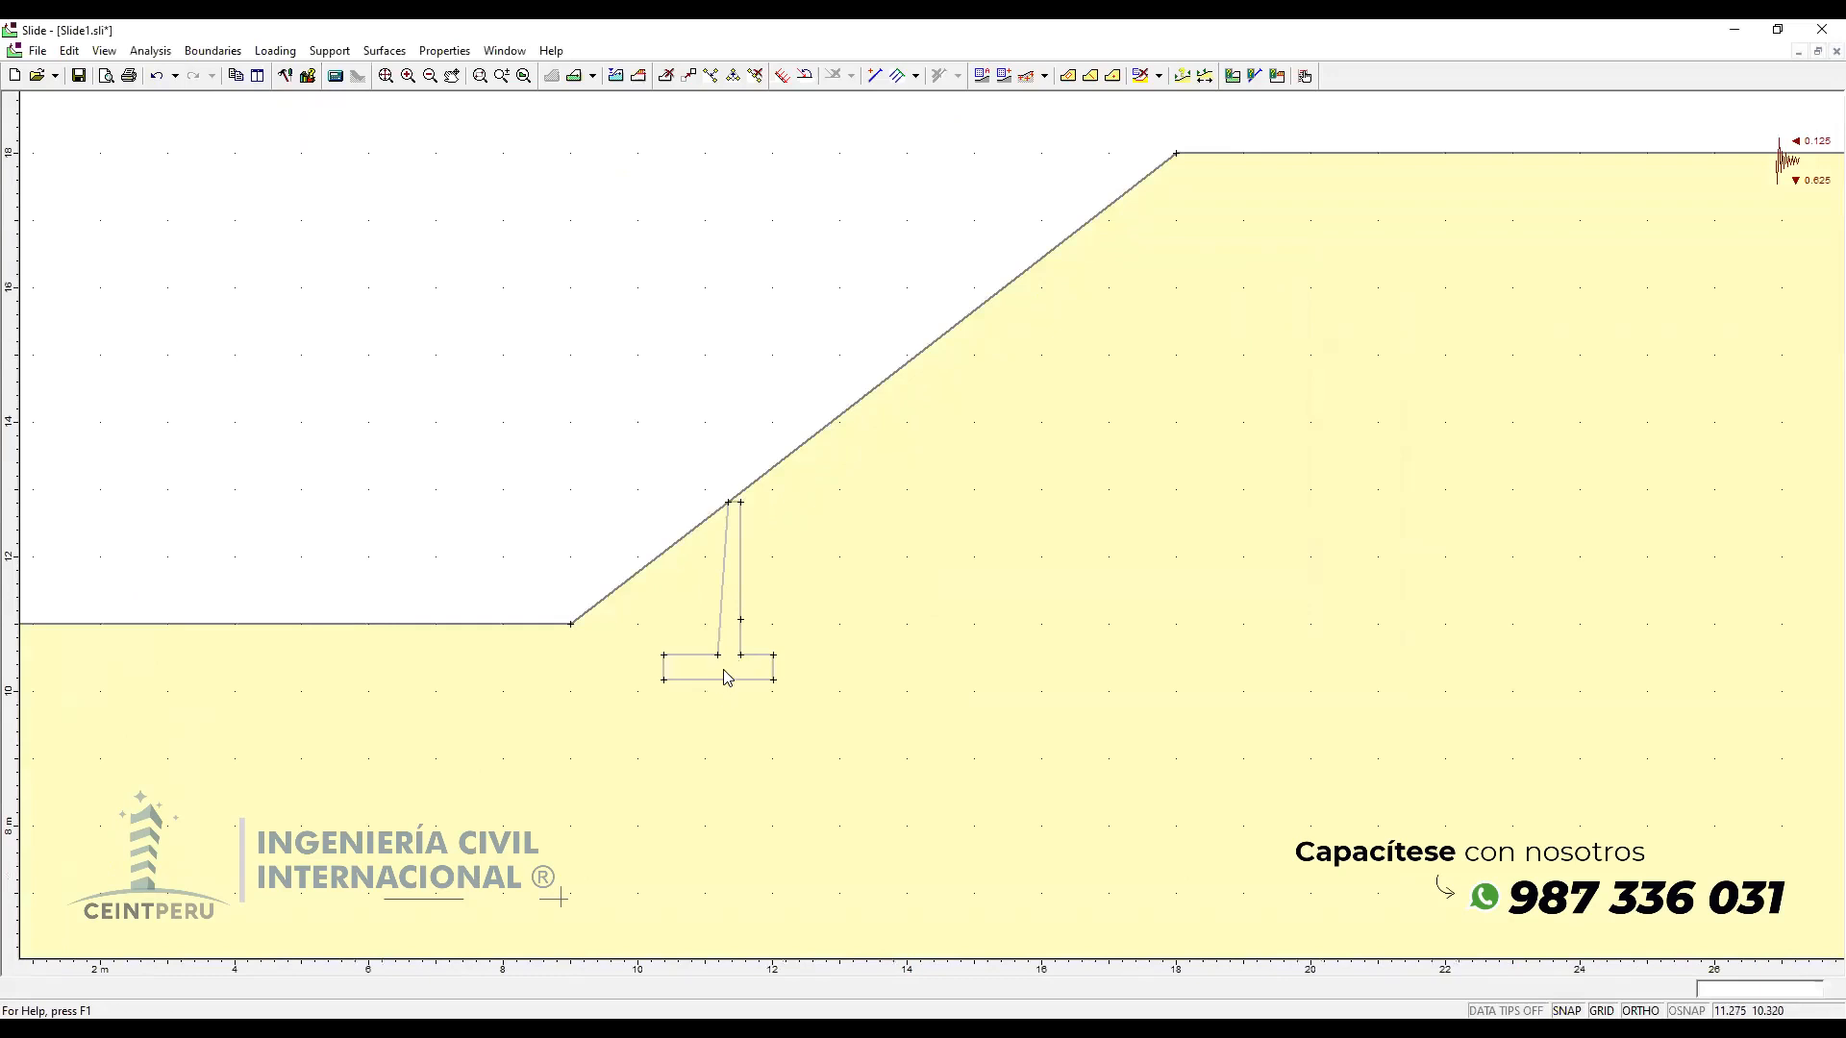
right_click(726, 678)
mouse_move(875, 816)
click(995, 835)
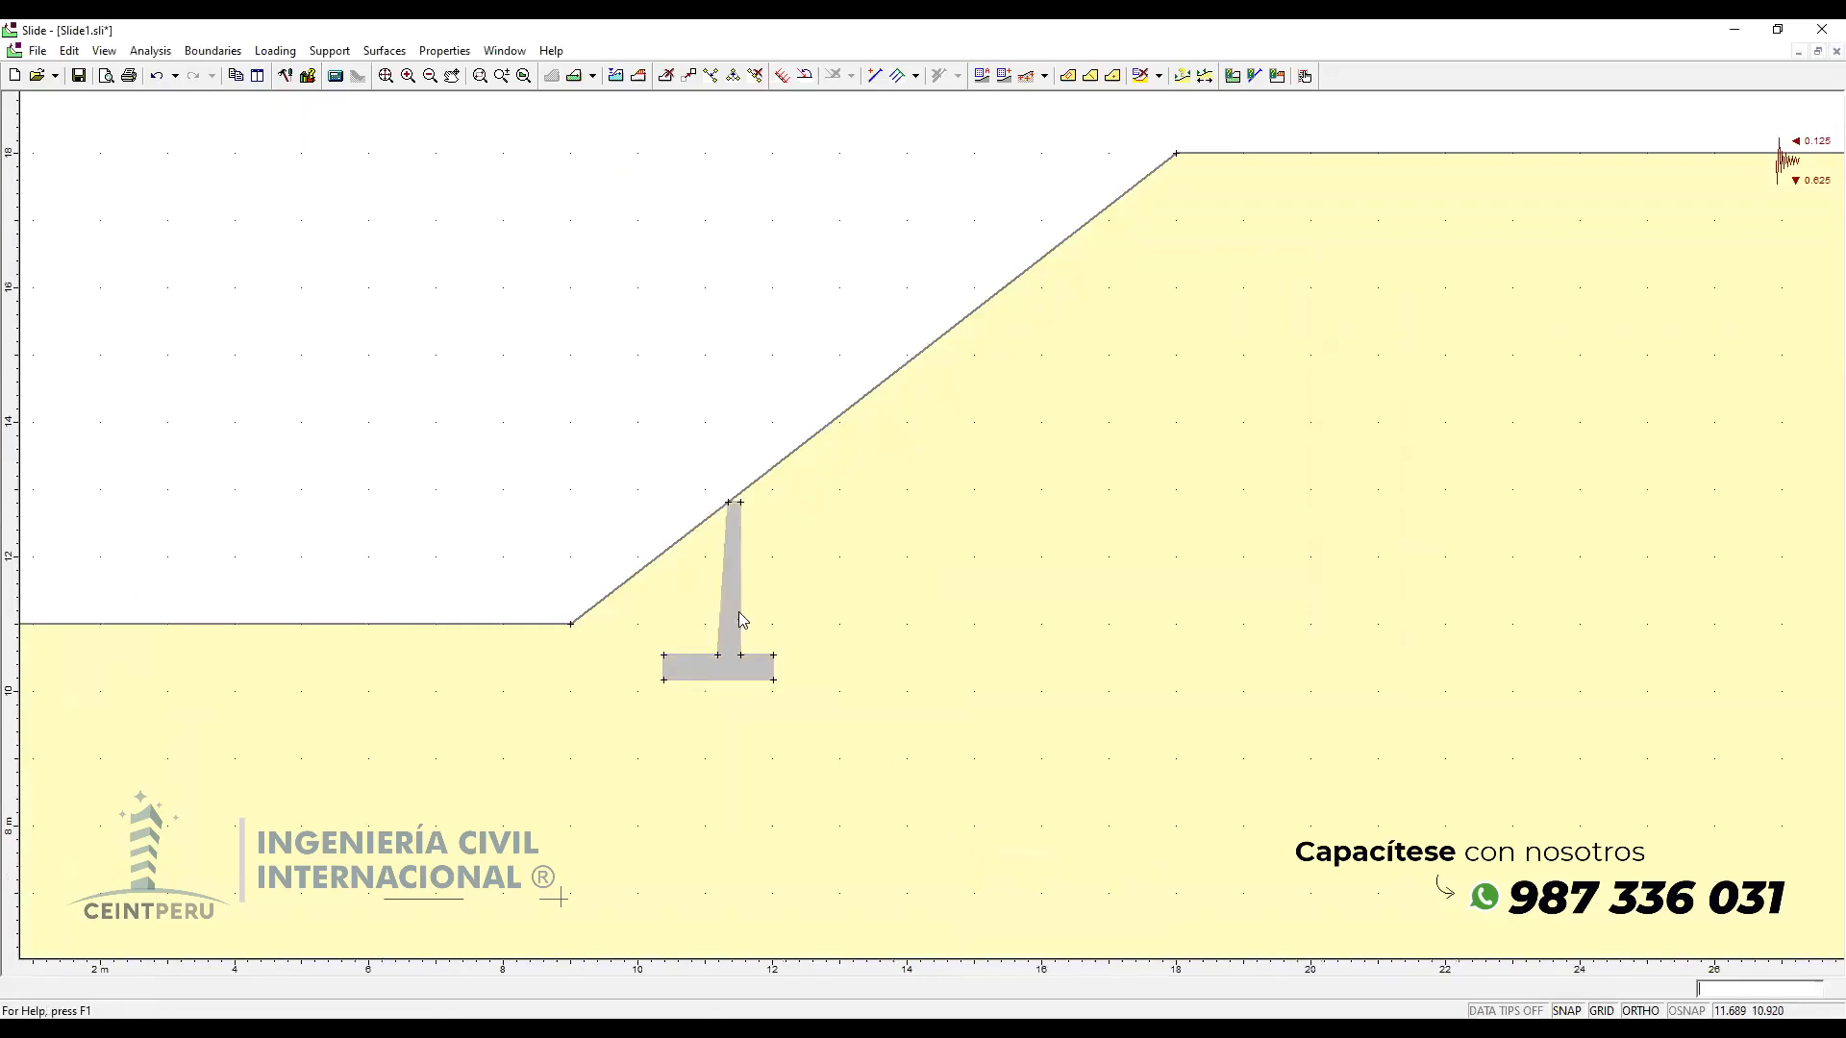
Step: Move the slope's toe vertex horizontally to the wall's front face at about (11.217, 11.000), exposing the wall stem
scroll(731, 594, down, 2)
scroll(663, 577, up, 2)
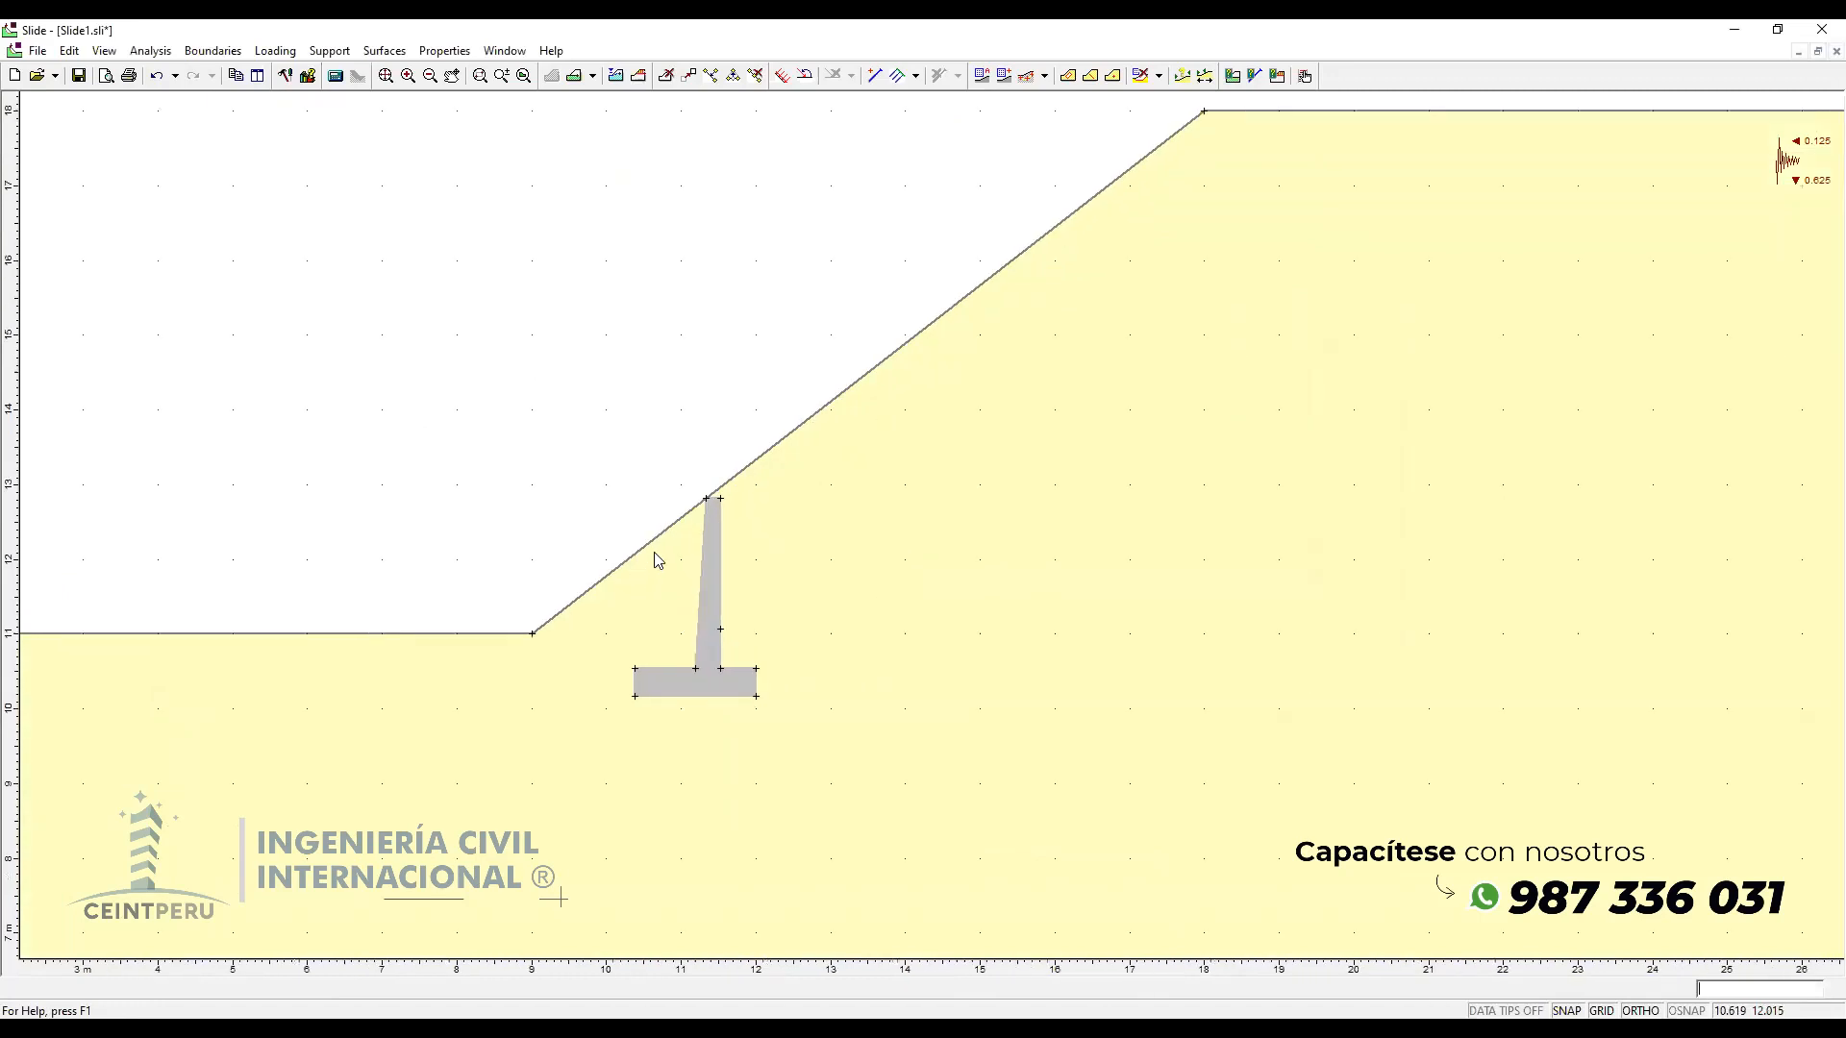
scroll(510, 562, up, 1)
drag(493, 572, 725, 564)
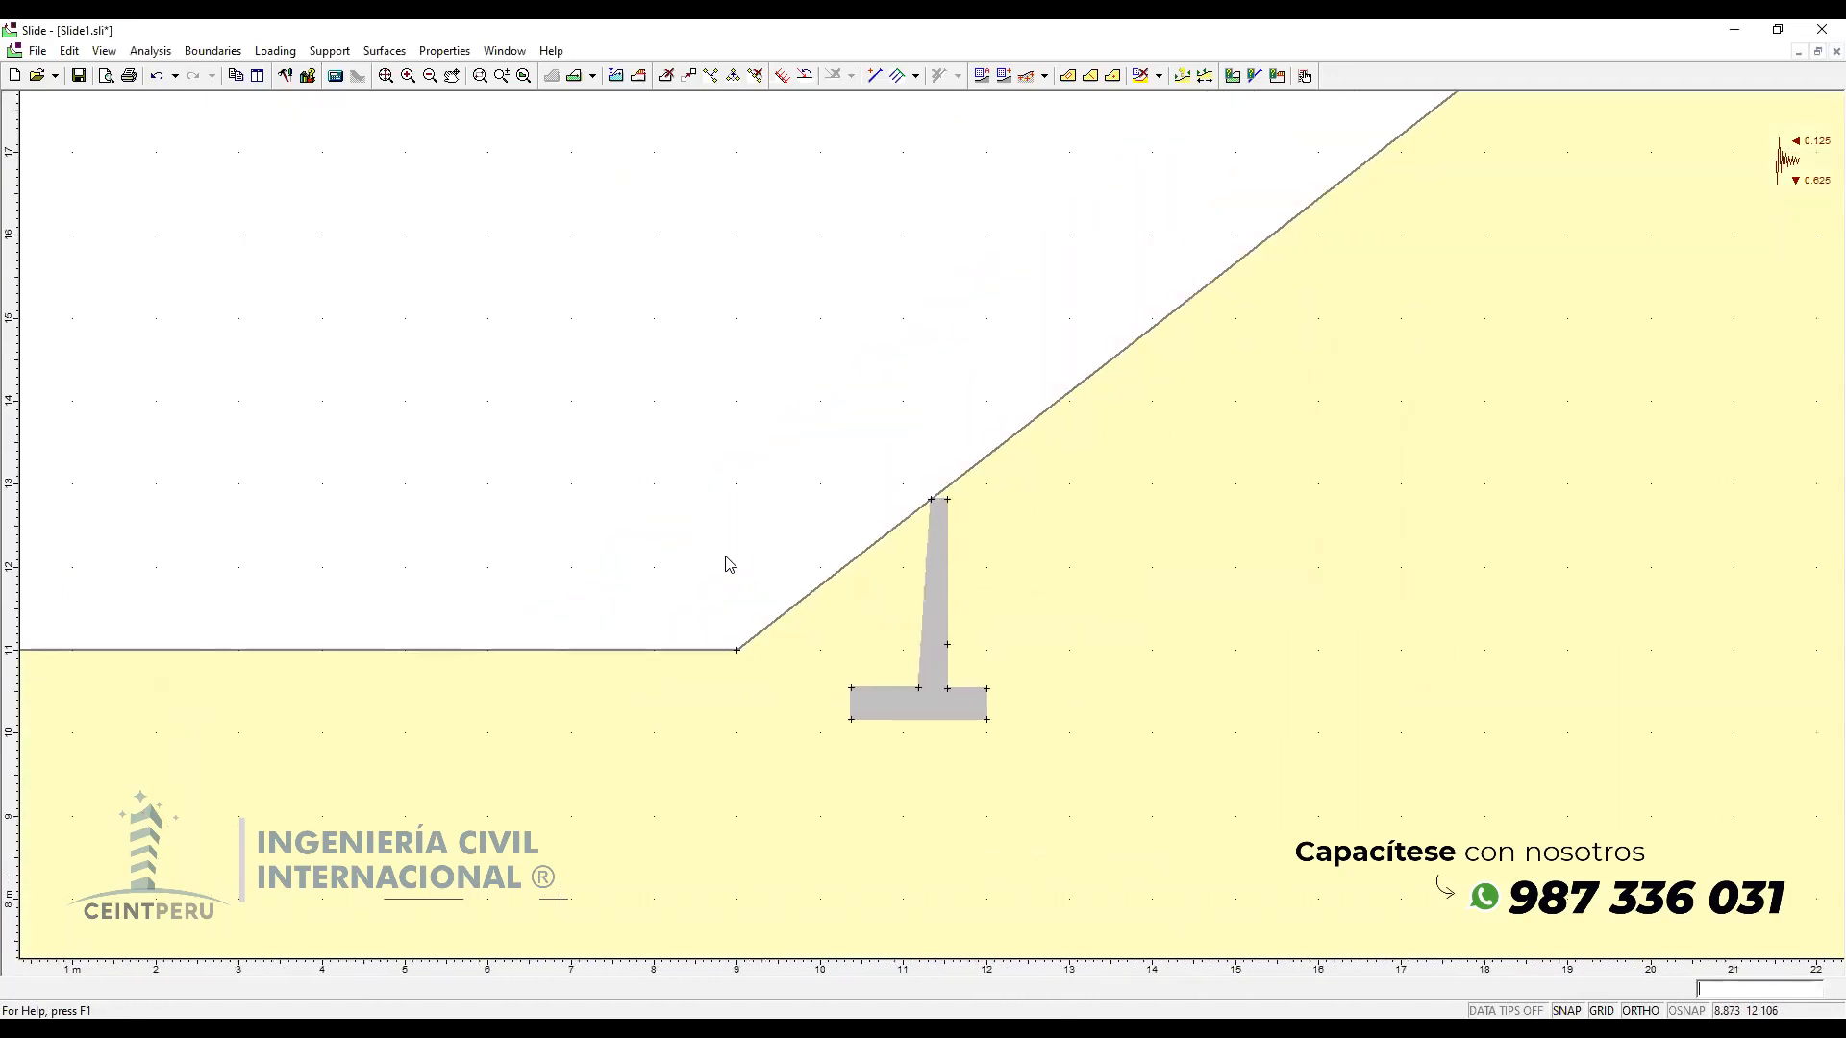
right_click(742, 655)
click(769, 653)
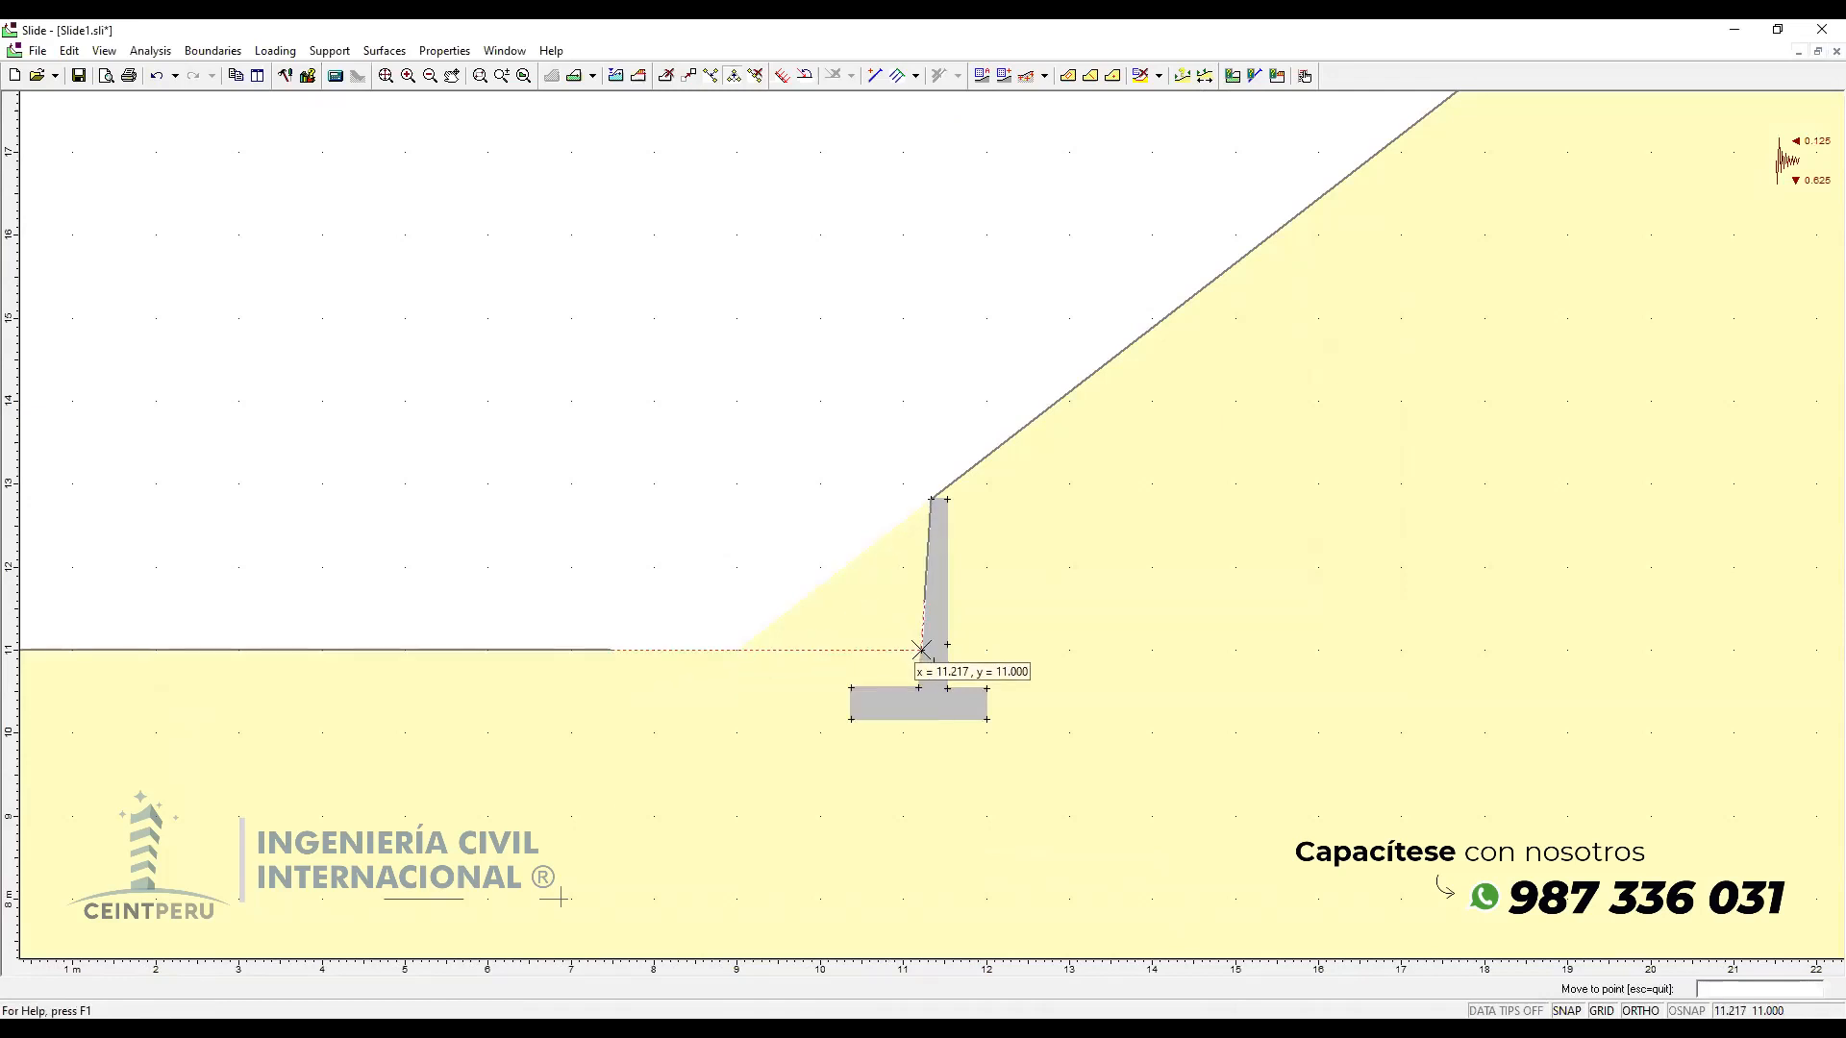
click(921, 650)
Step: Compute the slope model with the concrete wall, saving the changes to Slide1.sli
scroll(741, 516, down, 2)
scroll(562, 395, down, 3)
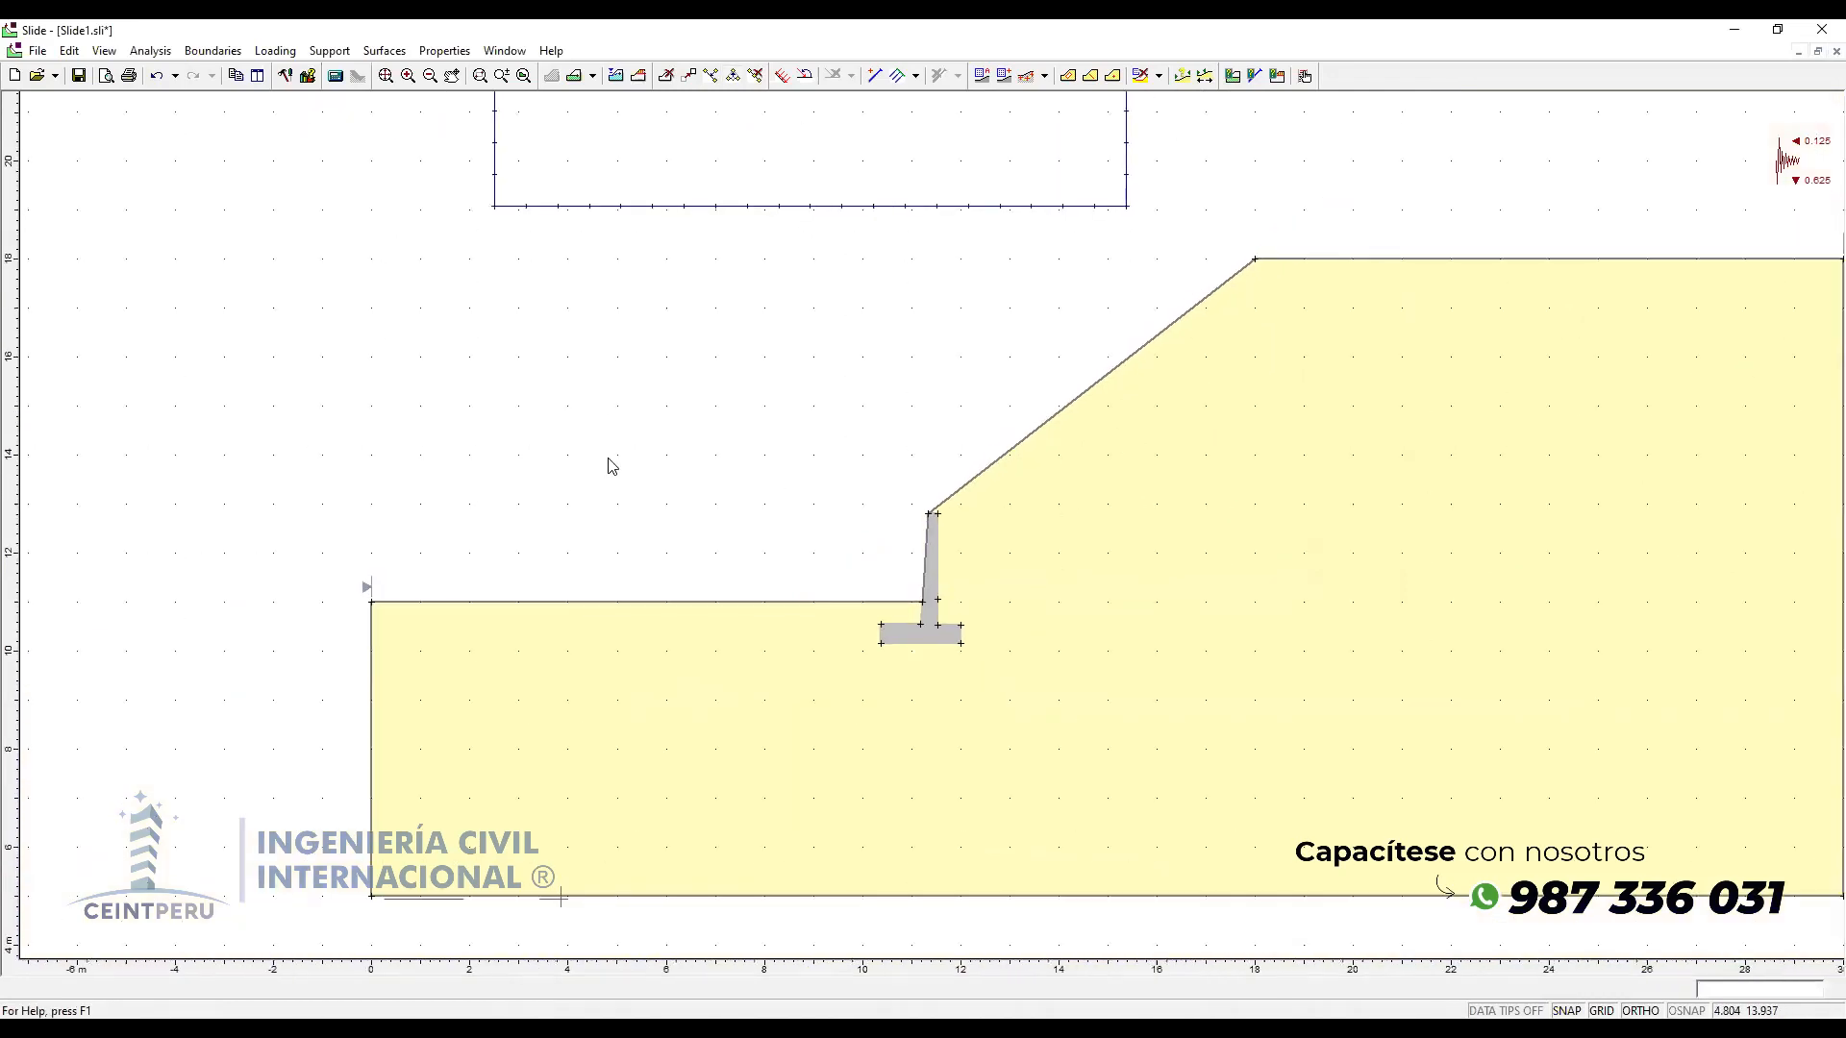
scroll(865, 510, up, 1)
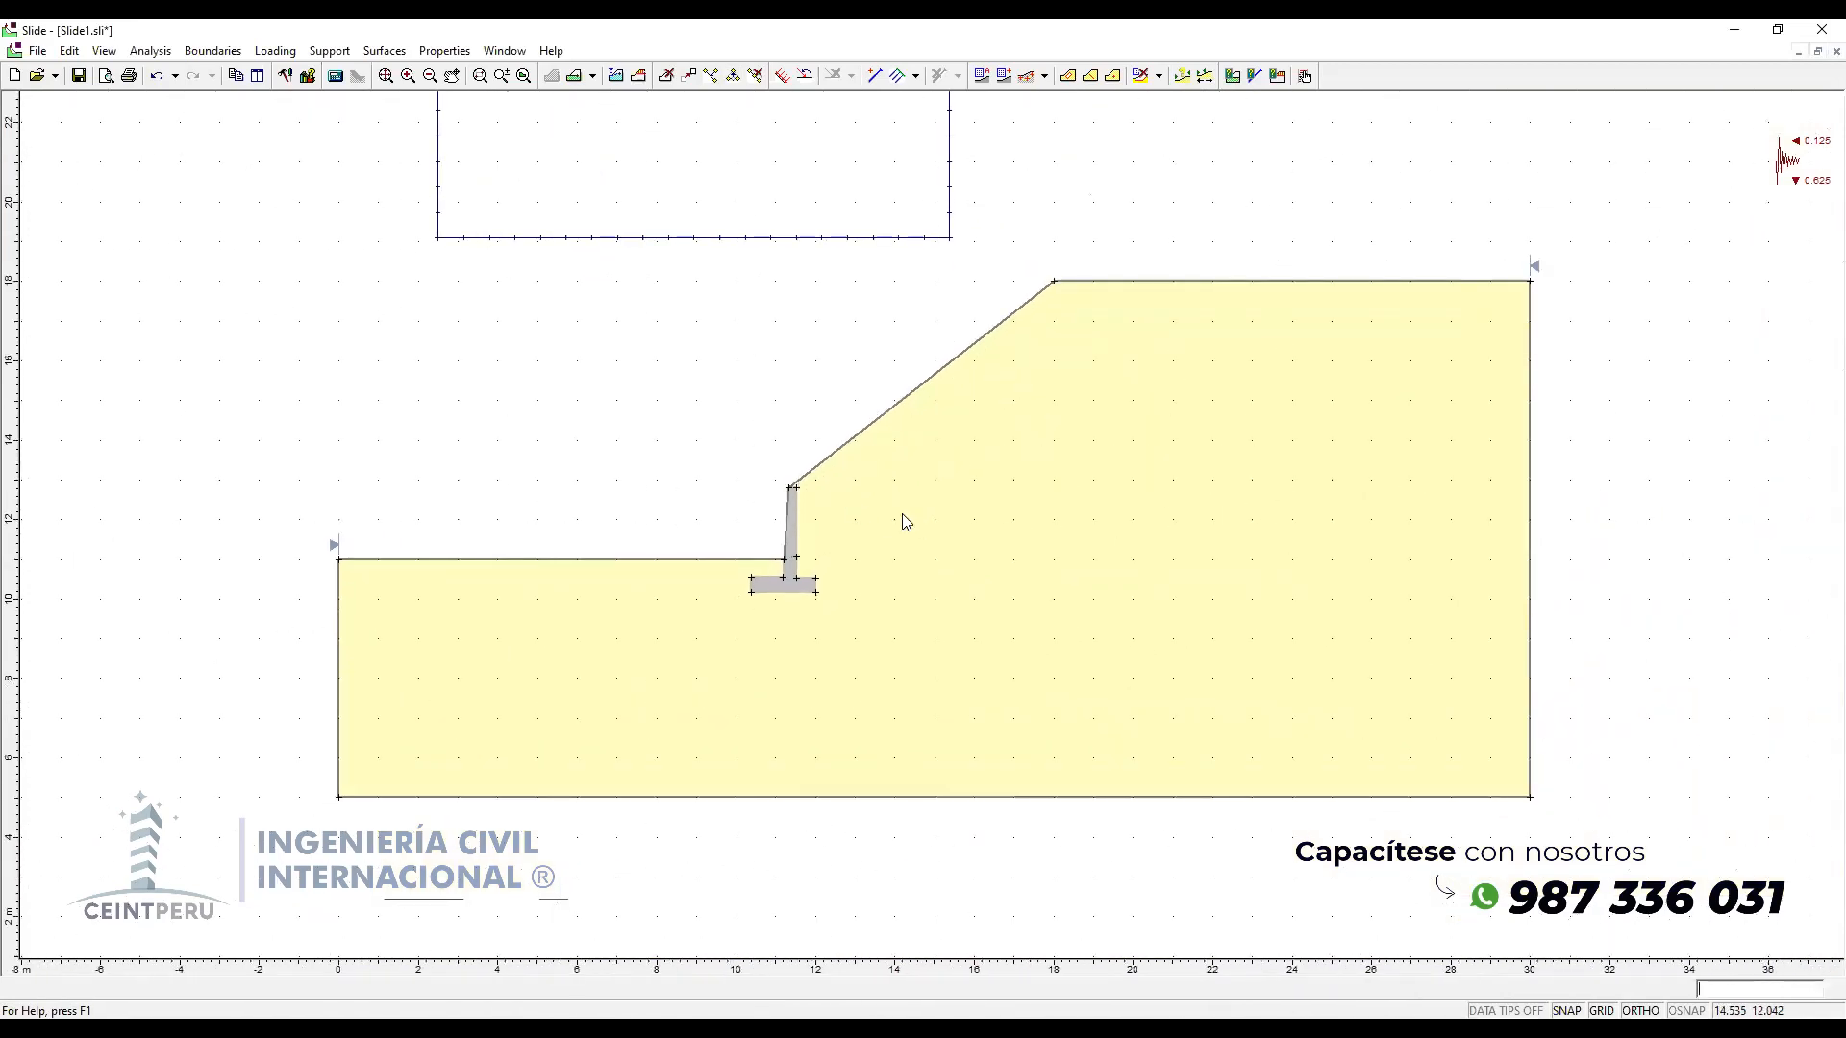
scroll(874, 385, up, 1)
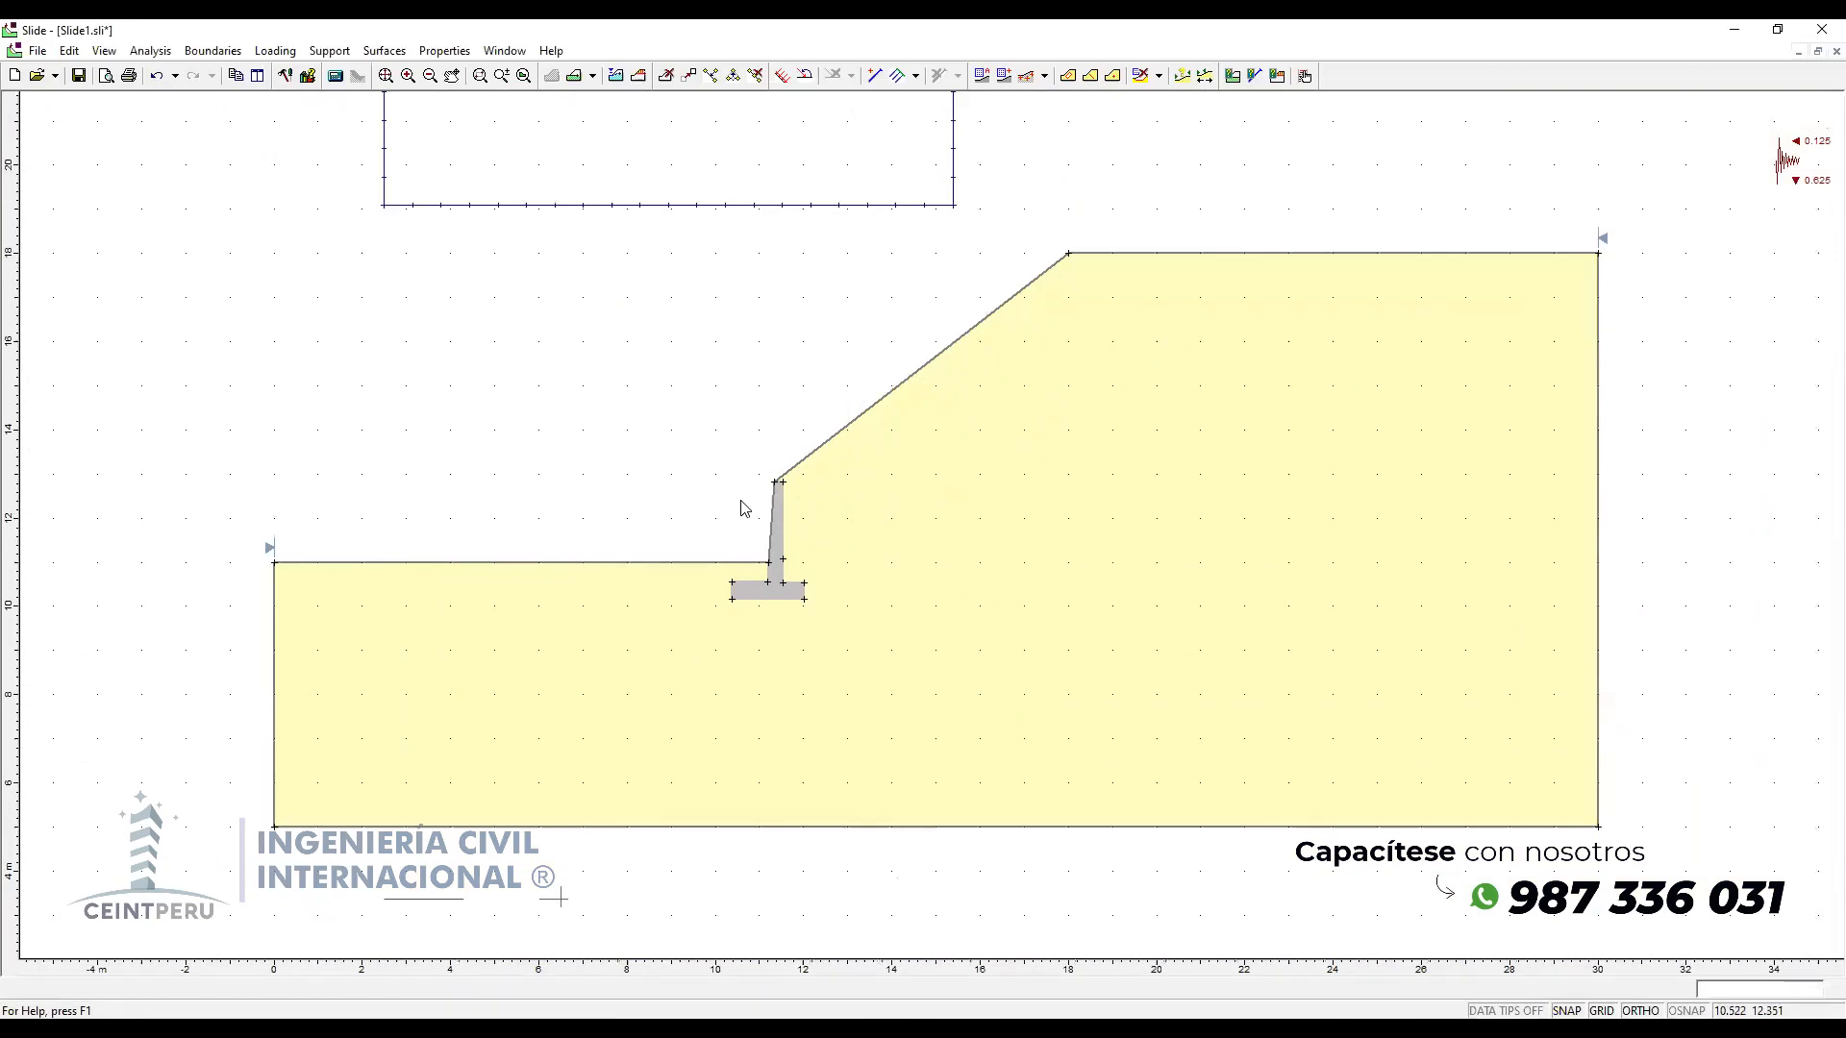
click(337, 76)
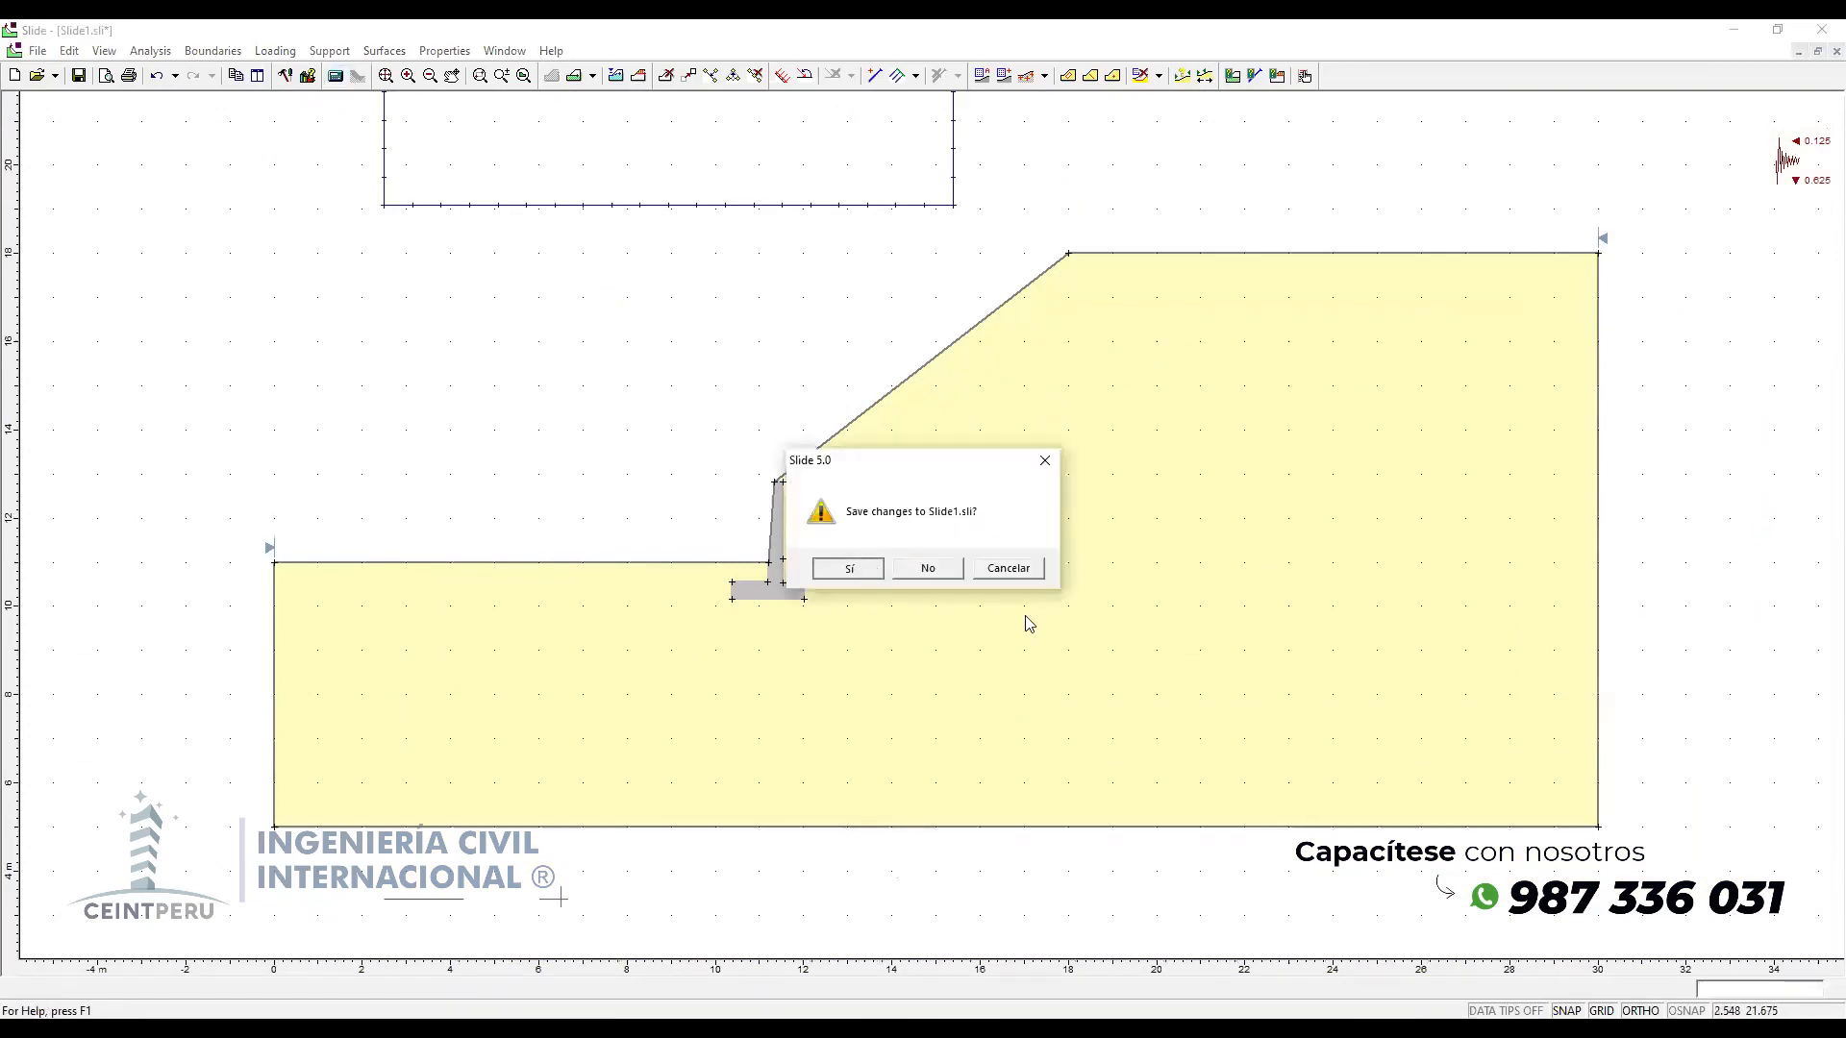
key(Return)
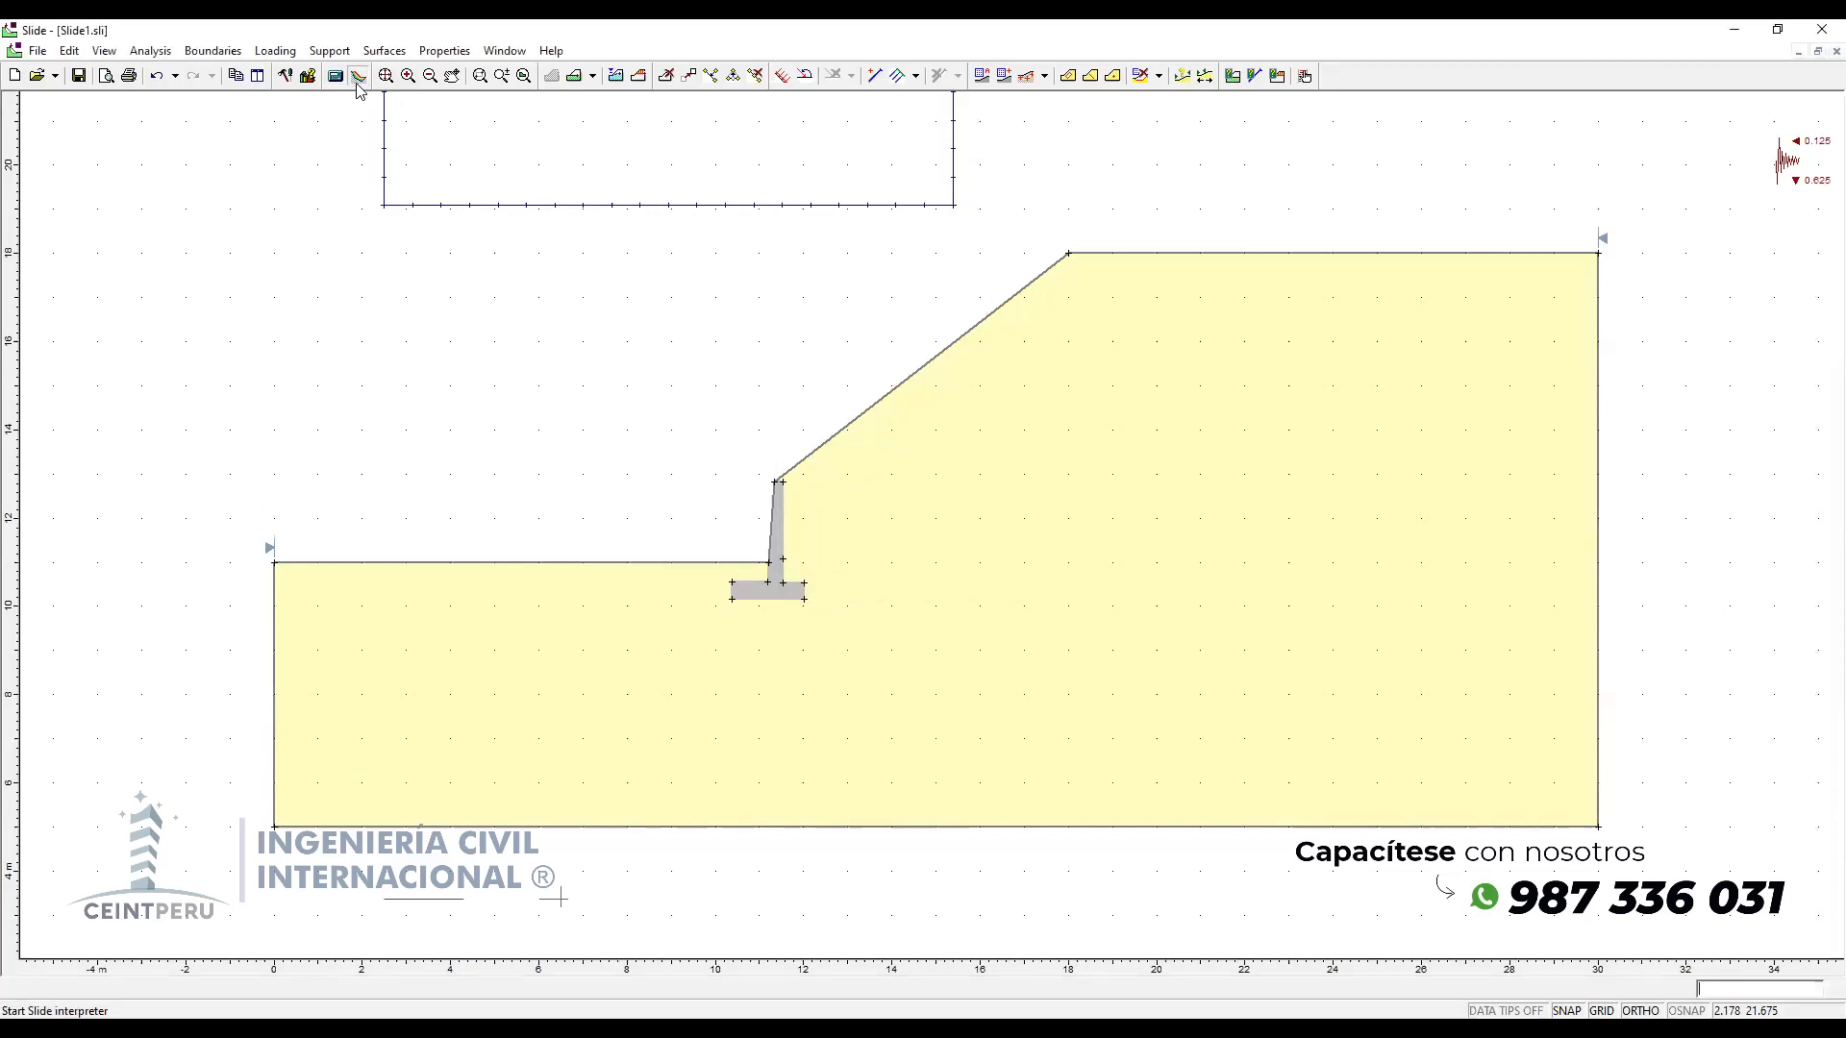
Step: Open the computed results in the Slide interpreter and examine the safety factor and critical slip surface at the retaining wall
click(357, 86)
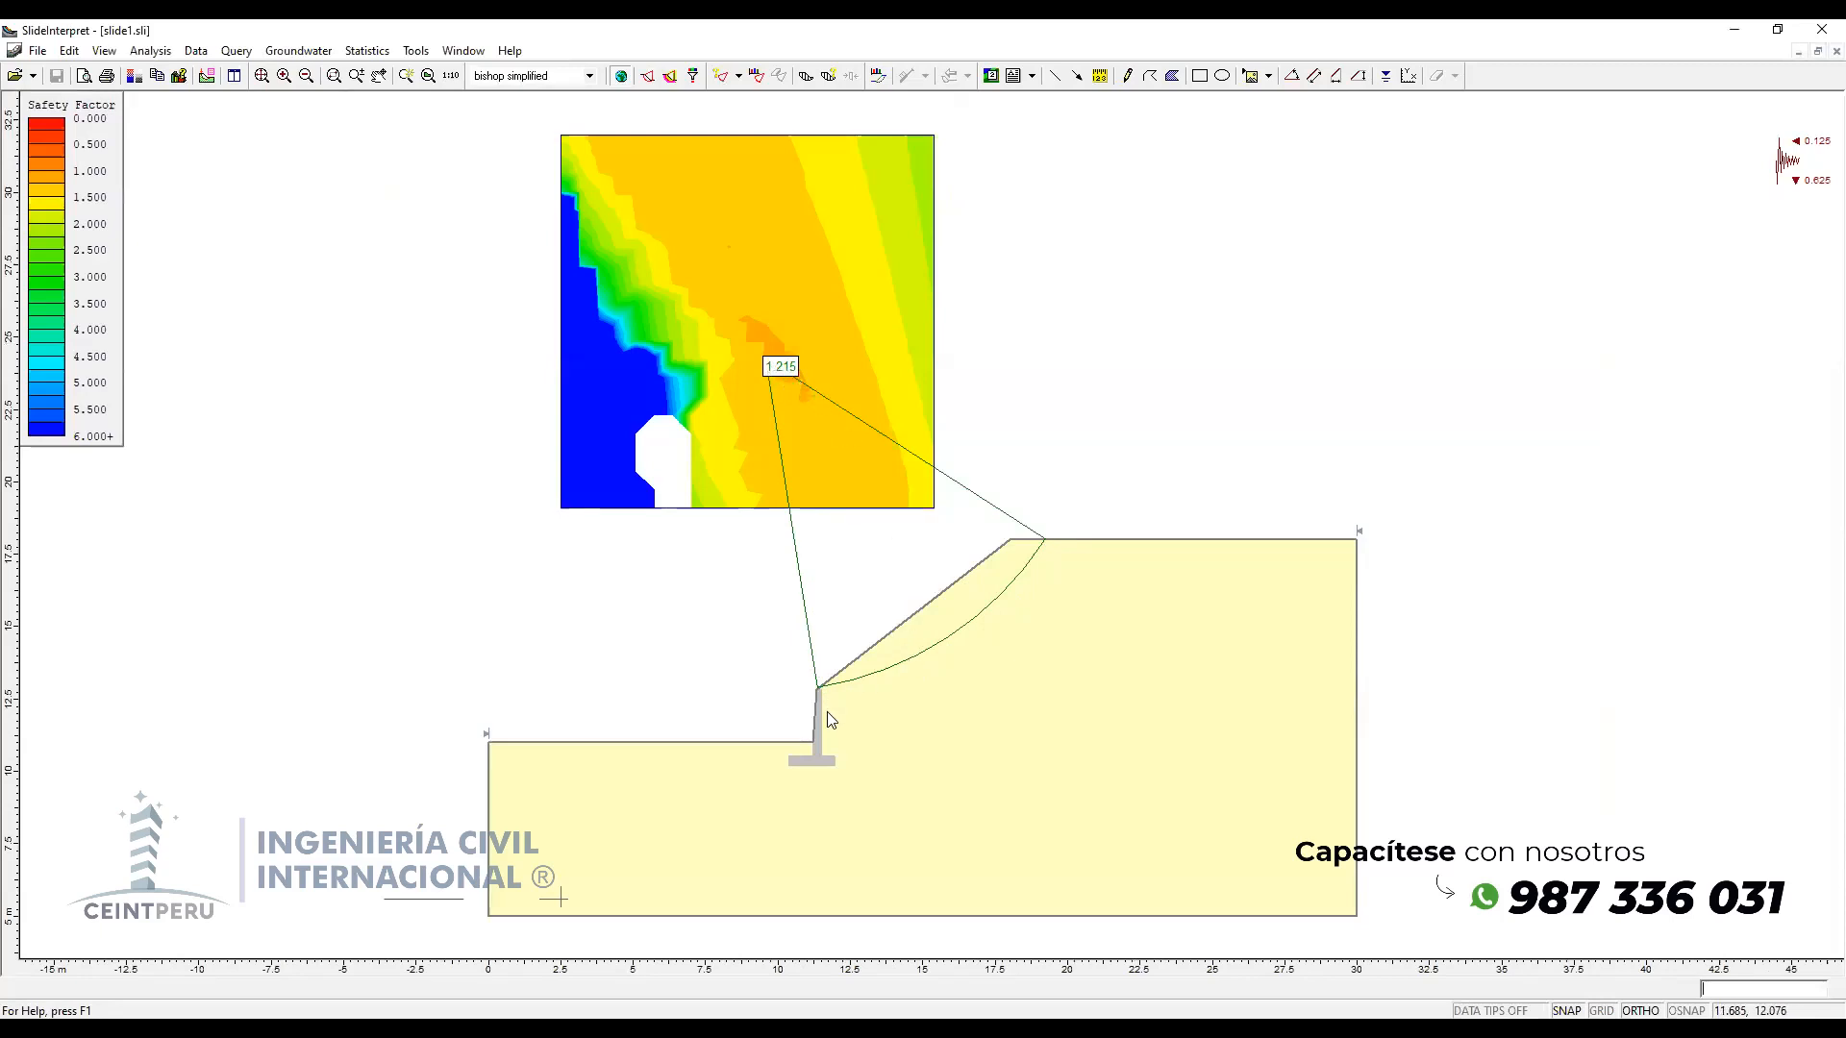
scroll(832, 719, up, 2)
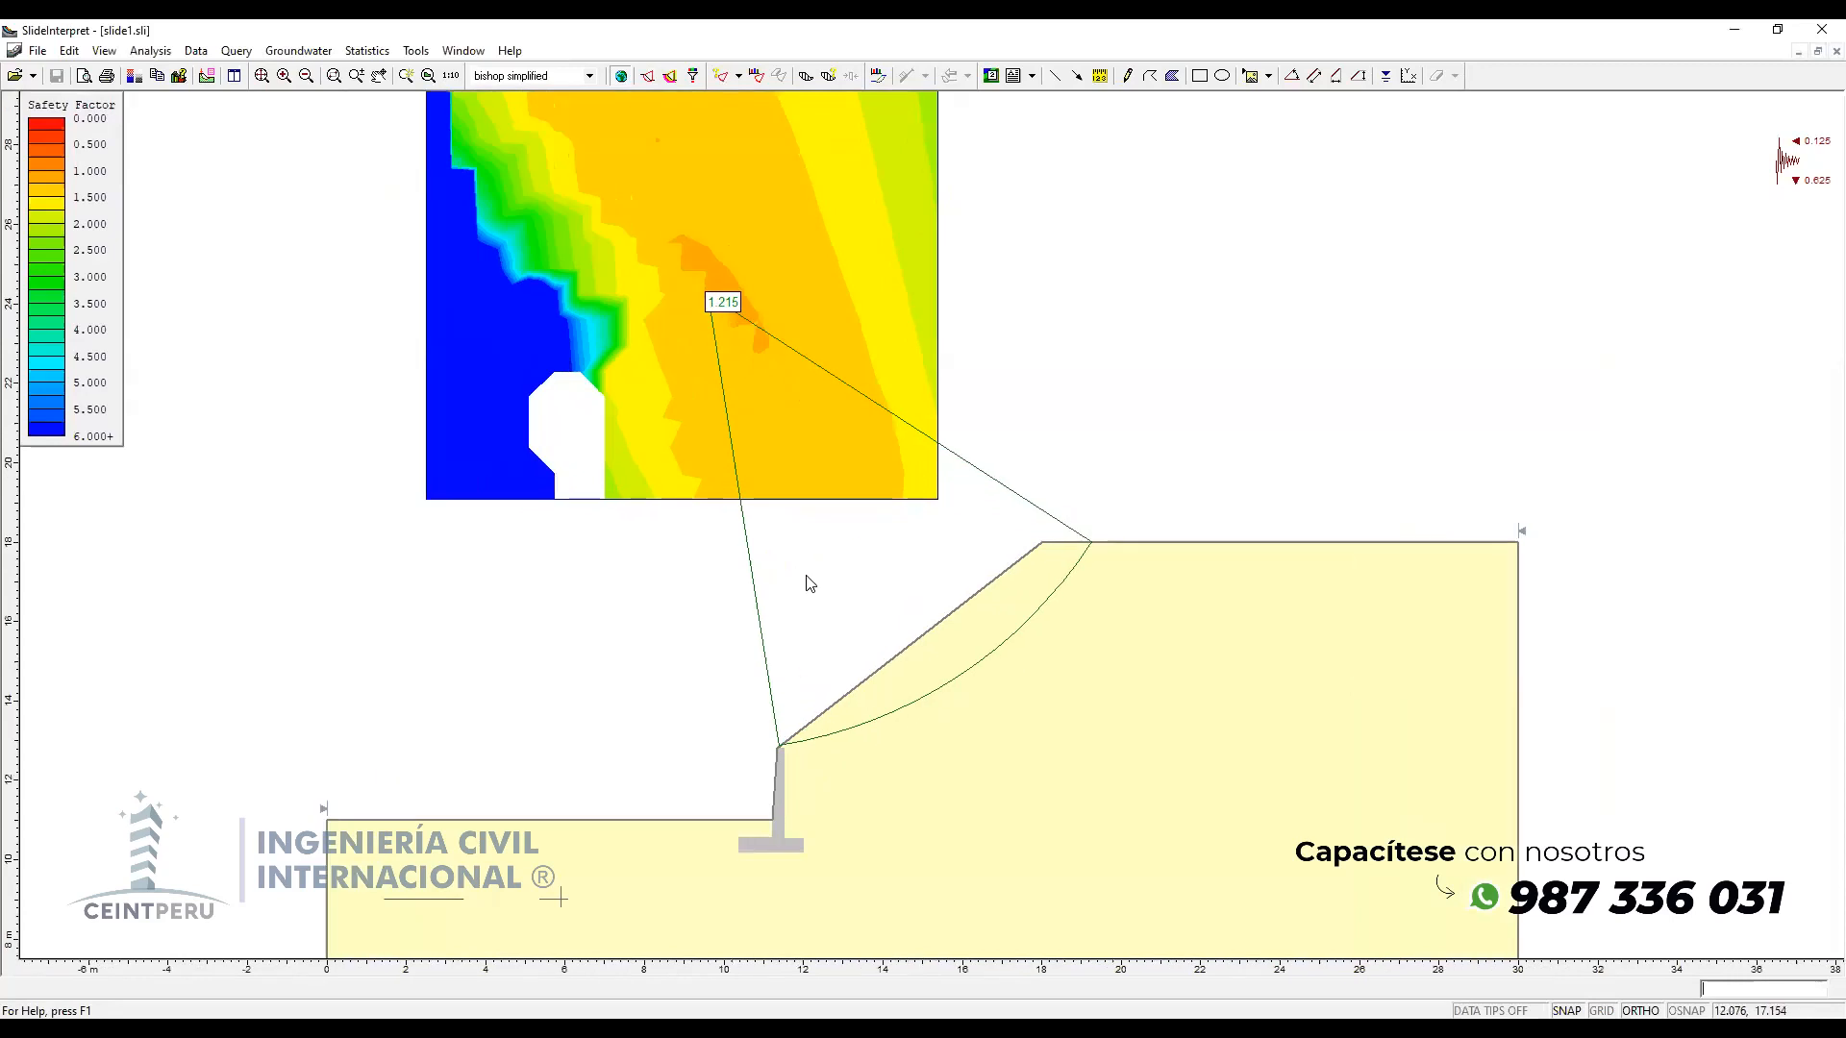
scroll(808, 582, up, 2)
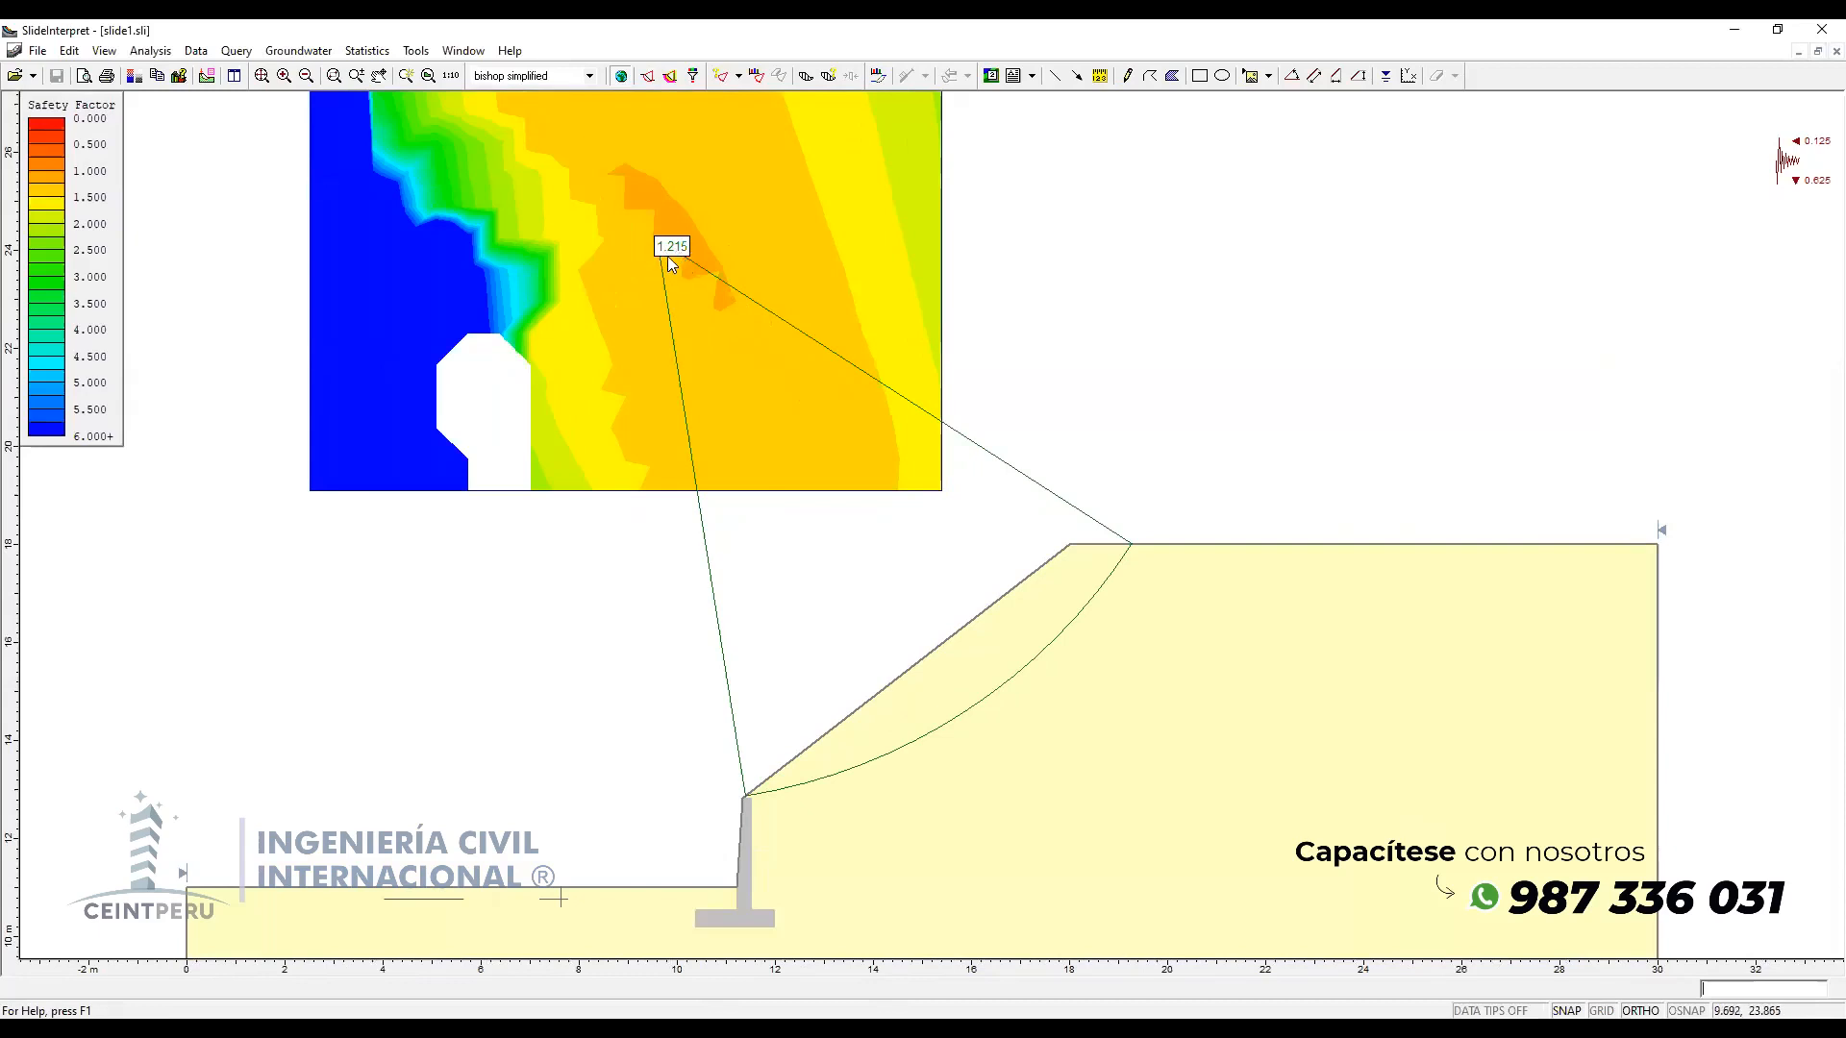
scroll(723, 437, down, 3)
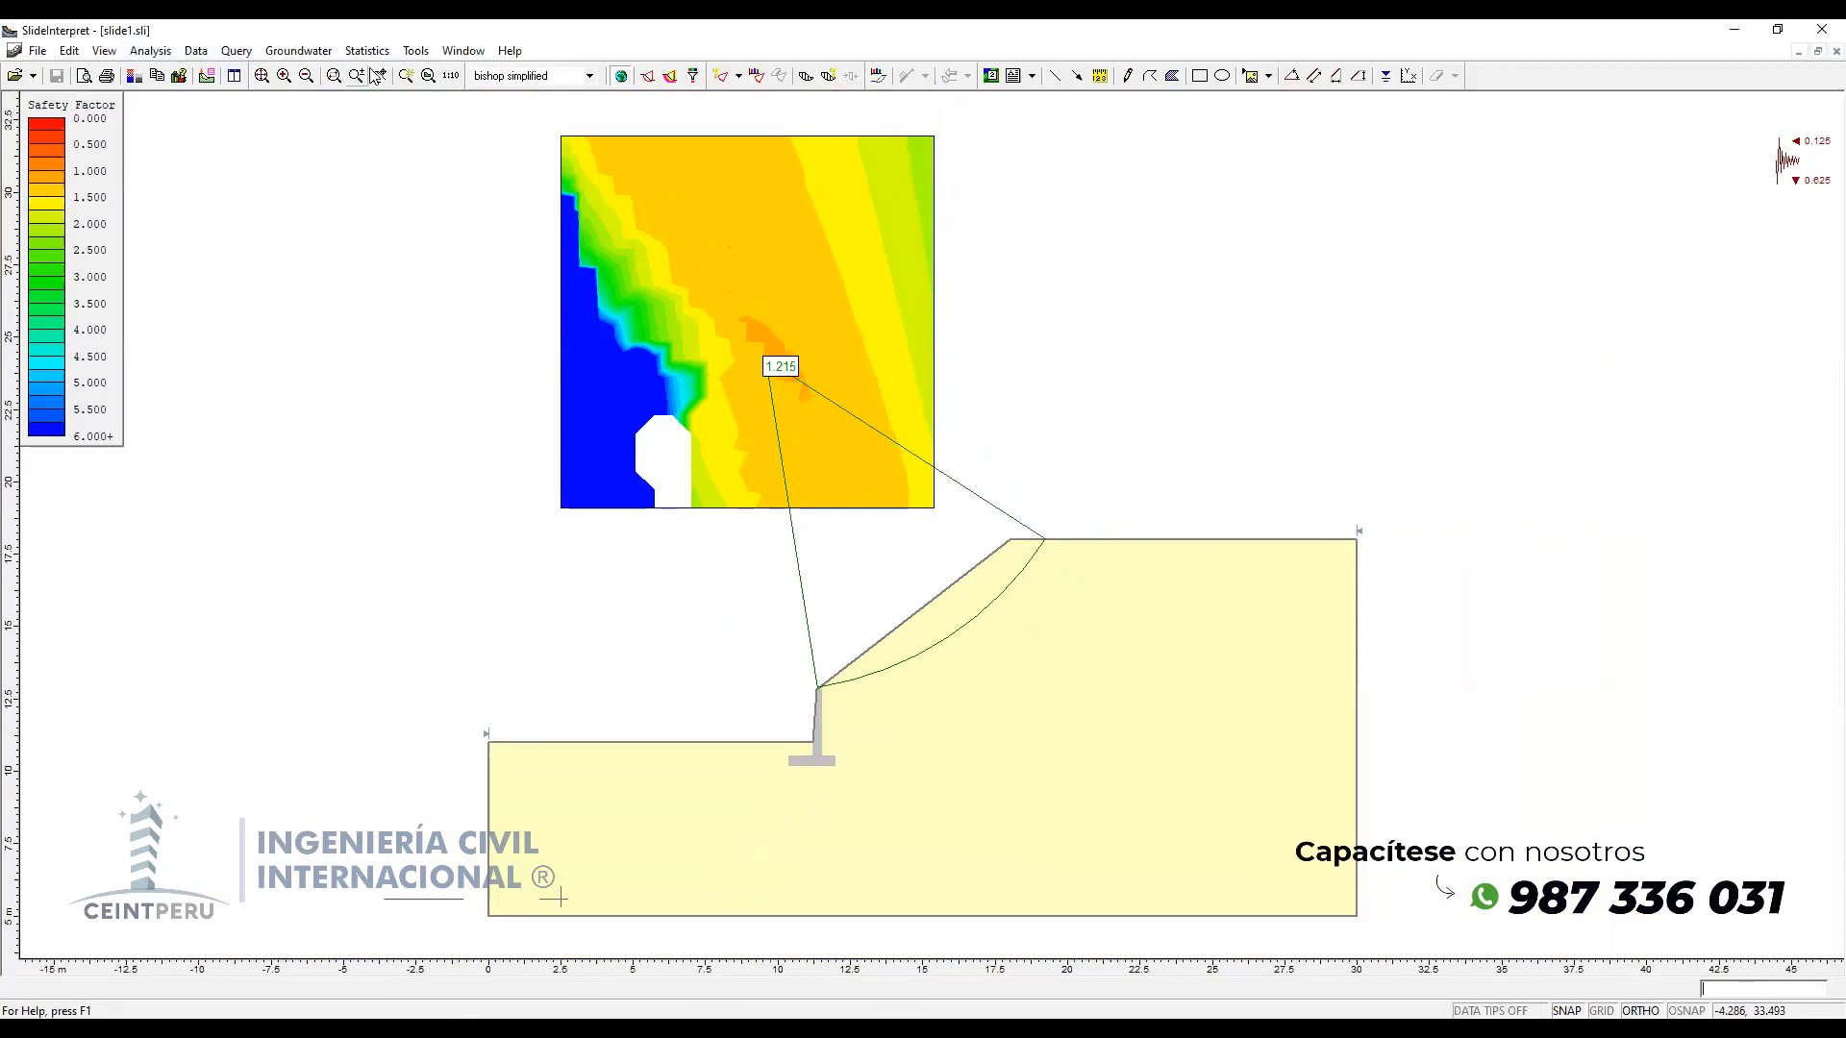
Step: Switch back to the slope modeler and set both the horizontal and vertical seismic load coefficients to 0
click(210, 78)
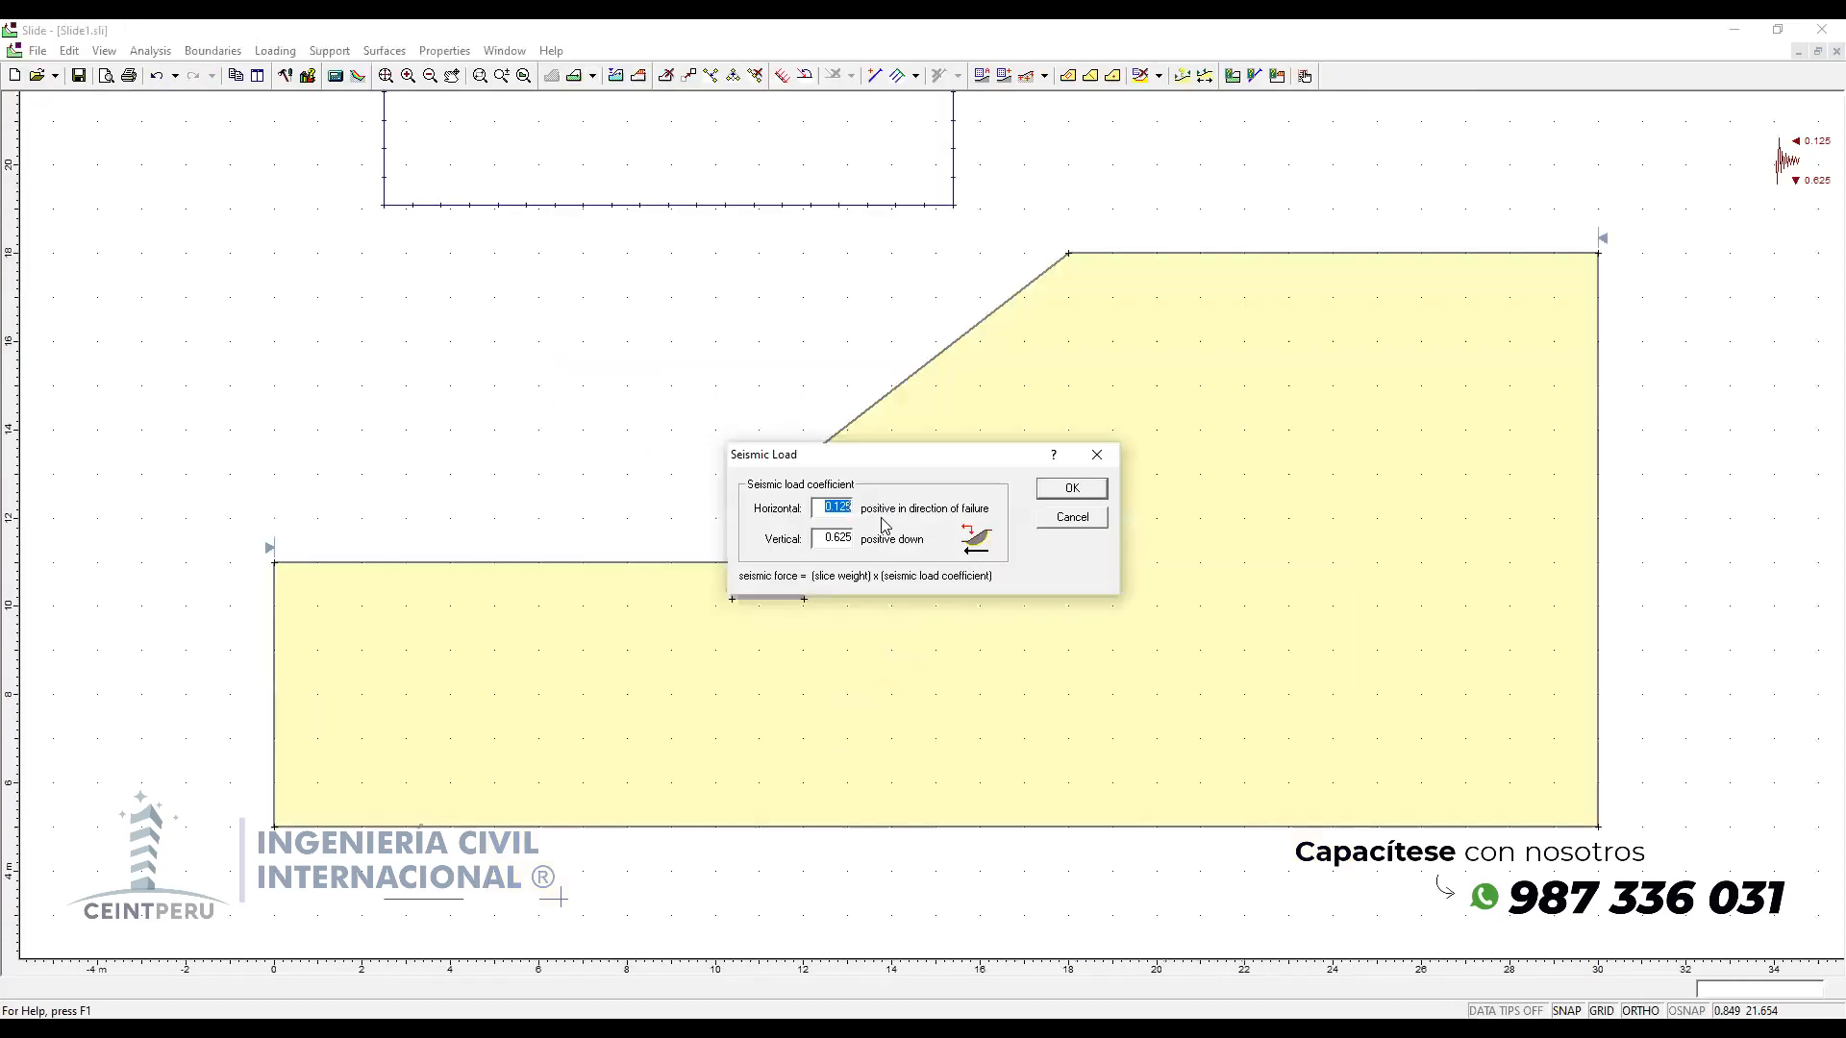
text(0)
double_click(833, 538)
text(0)
click(1070, 489)
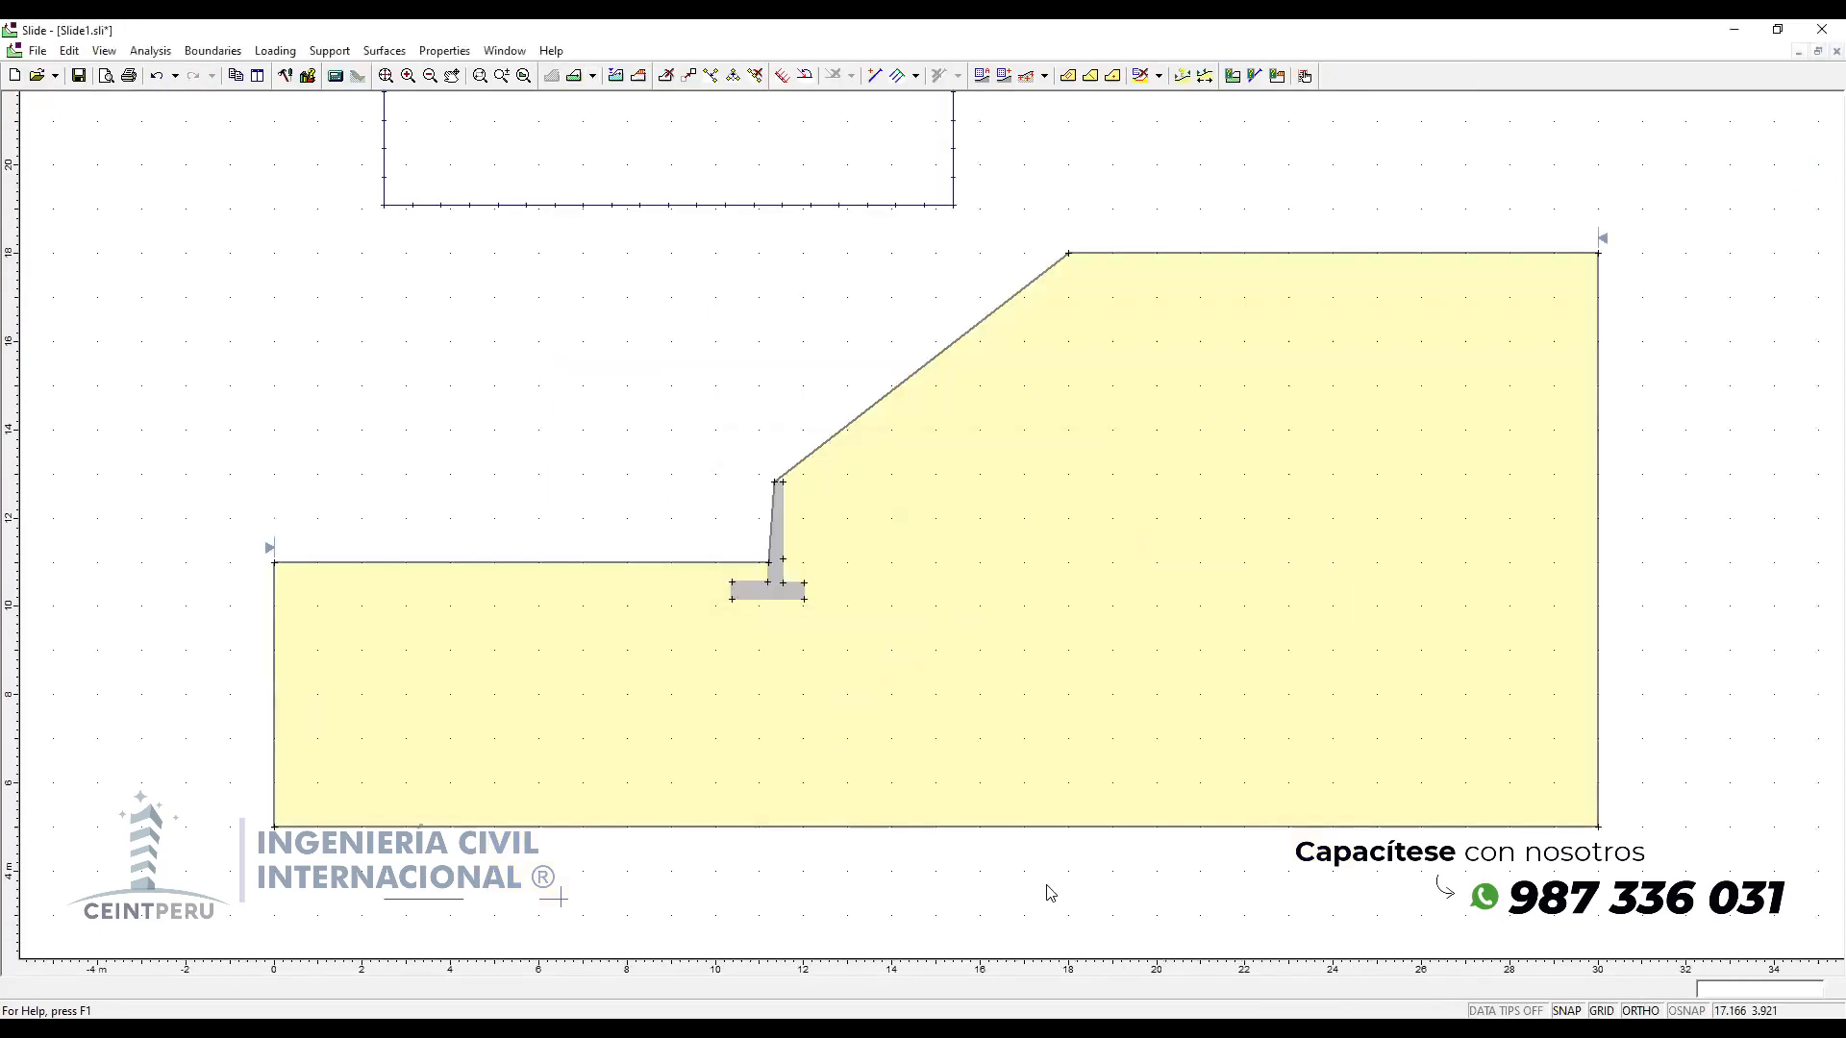
Step: Compute the walled slope without seismic load, saving Slide1.sli, and examine its critical slip surface in the interpreter
click(336, 79)
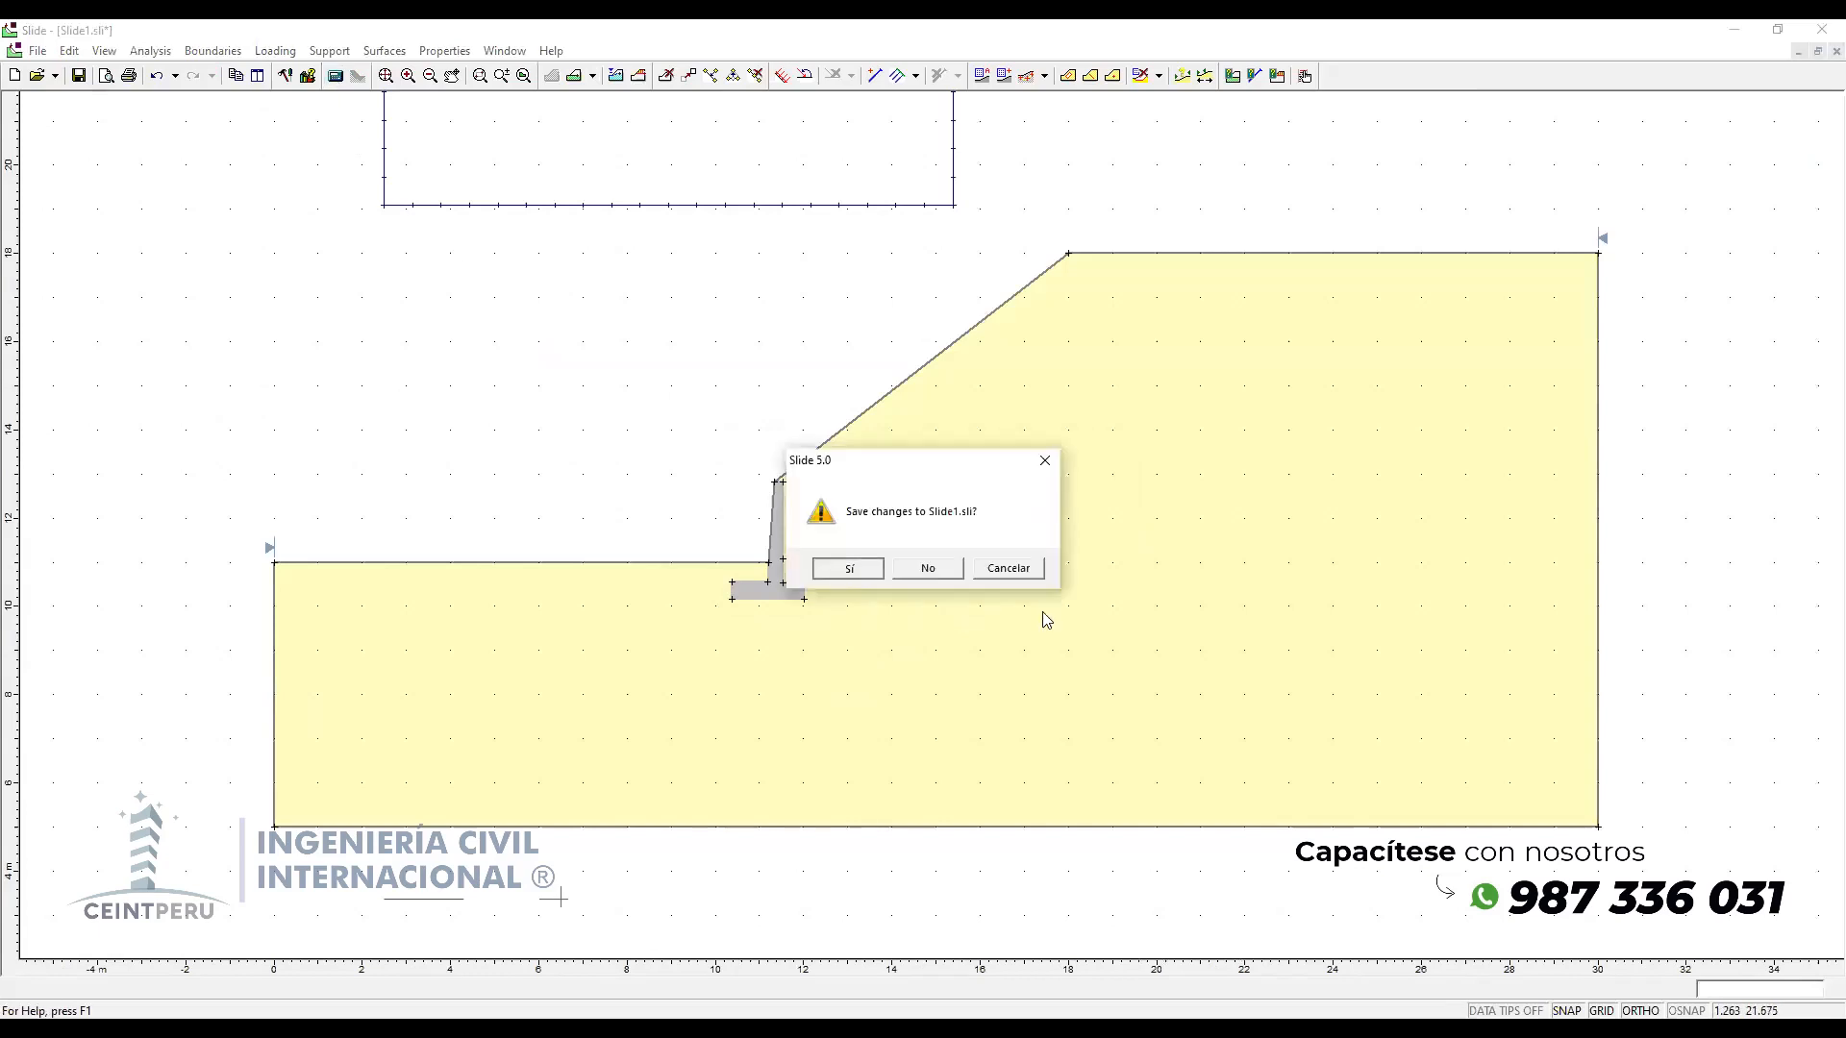
key(Return)
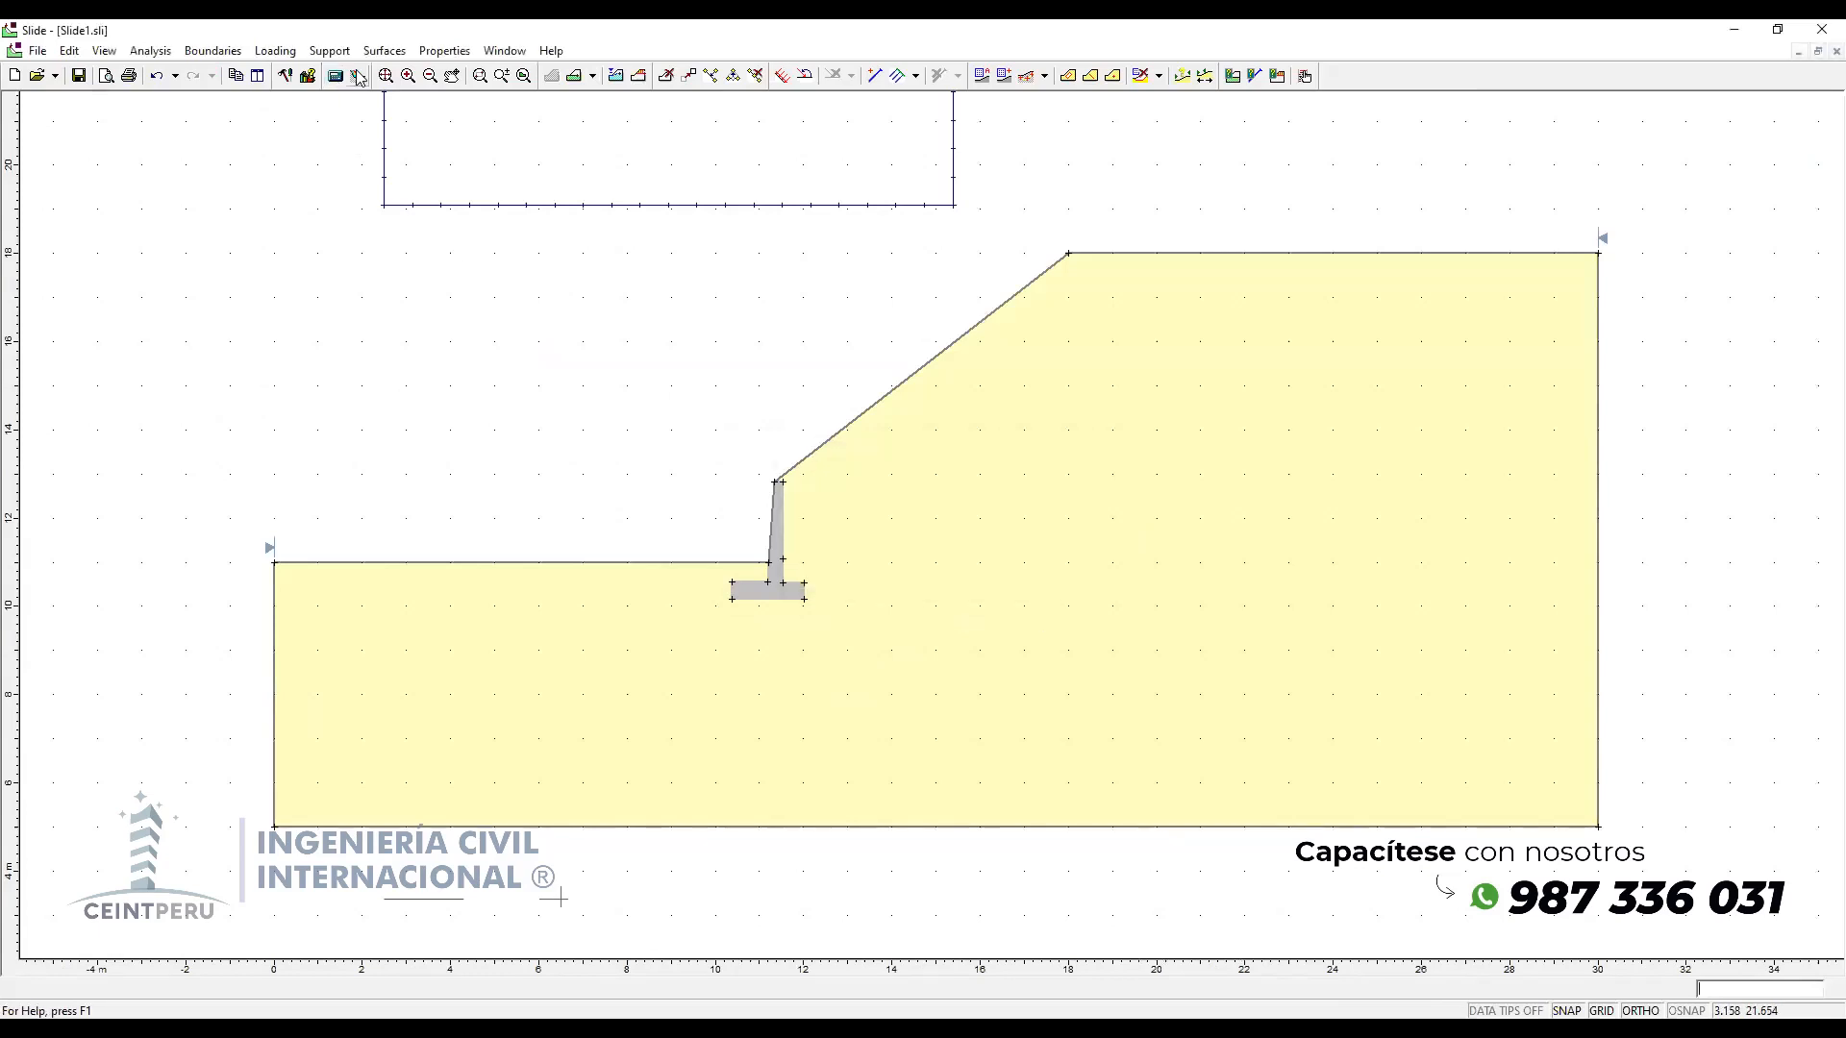
click(357, 77)
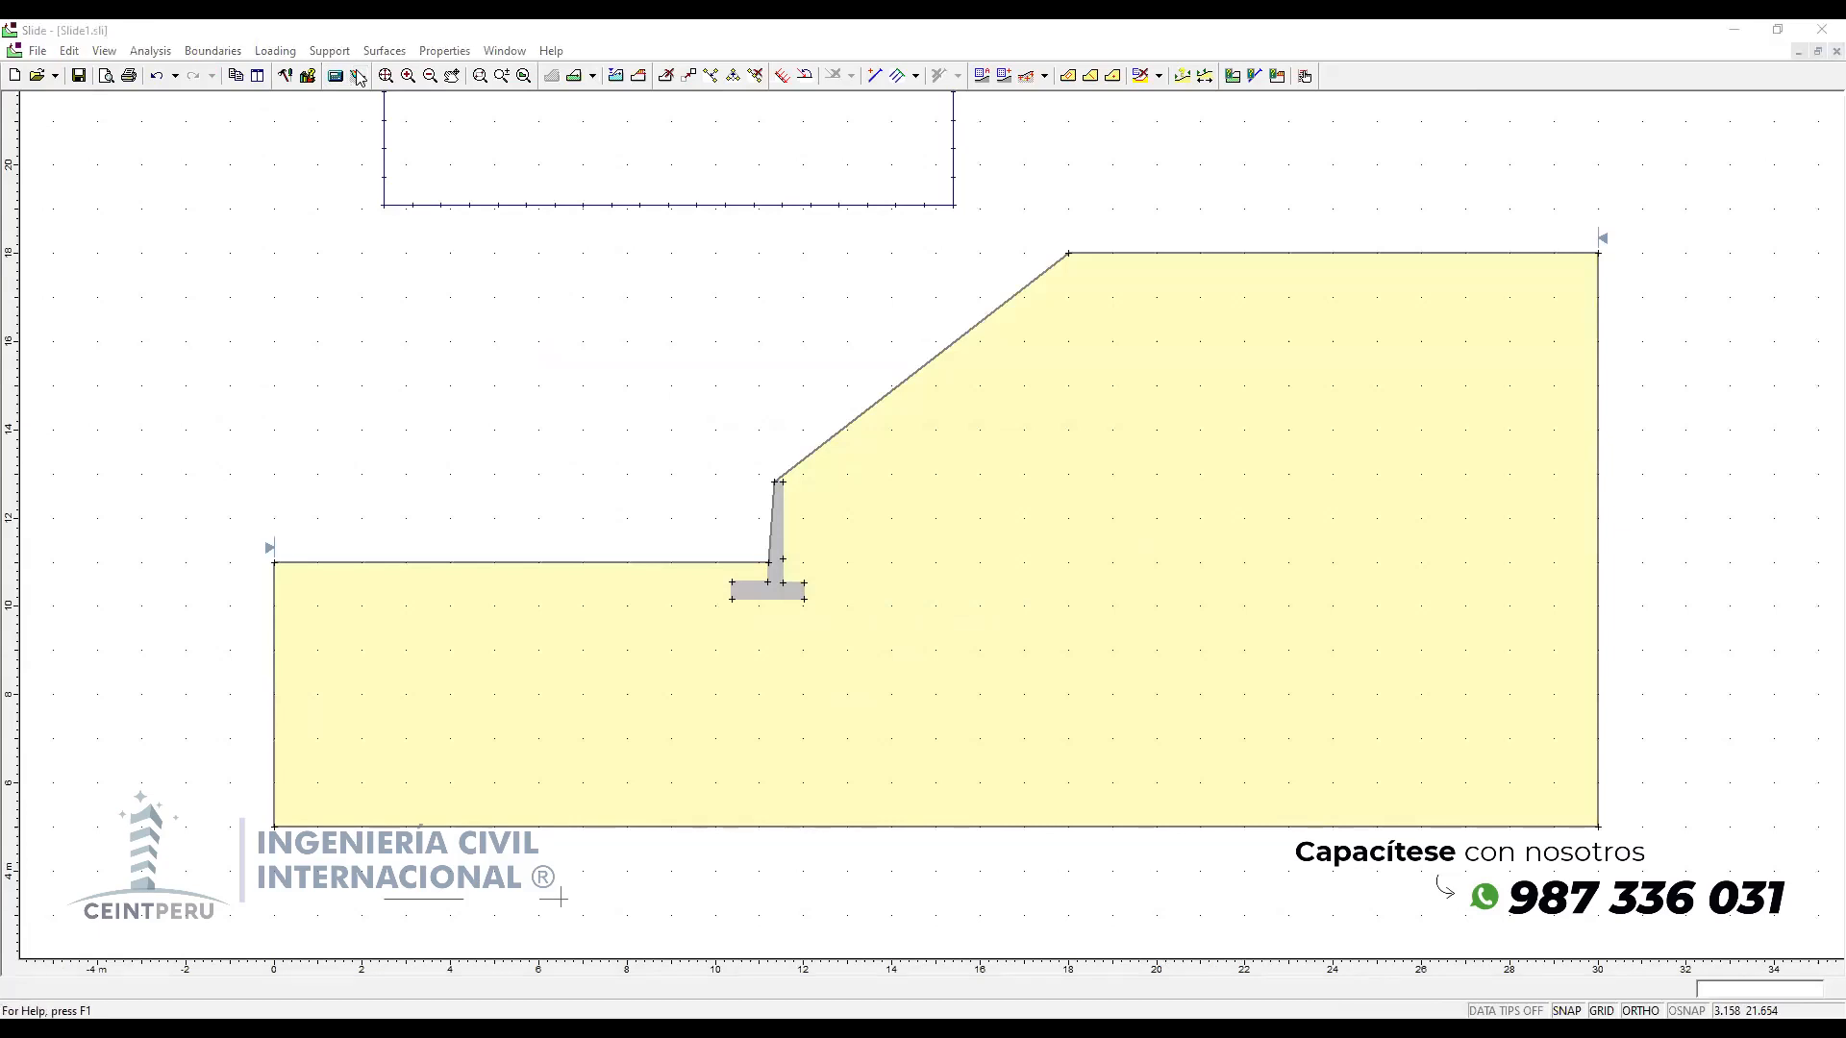
click(357, 77)
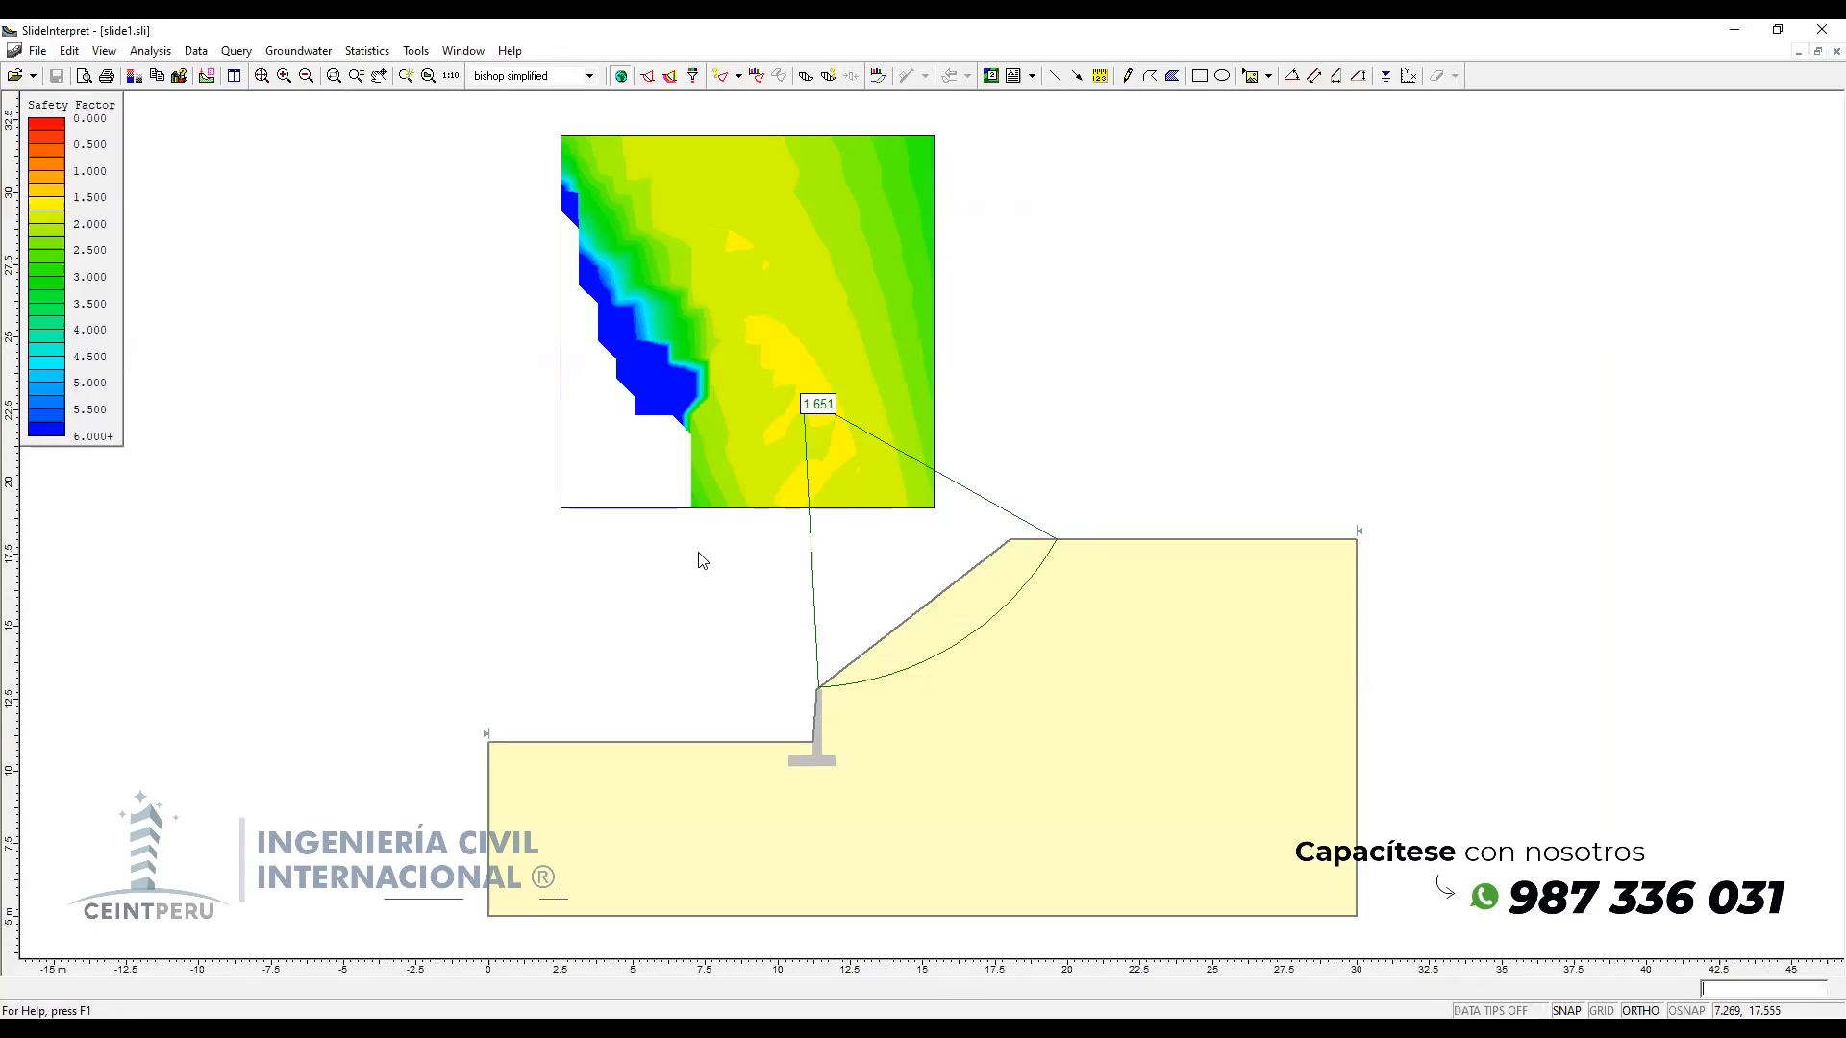
scroll(798, 744, up, 2)
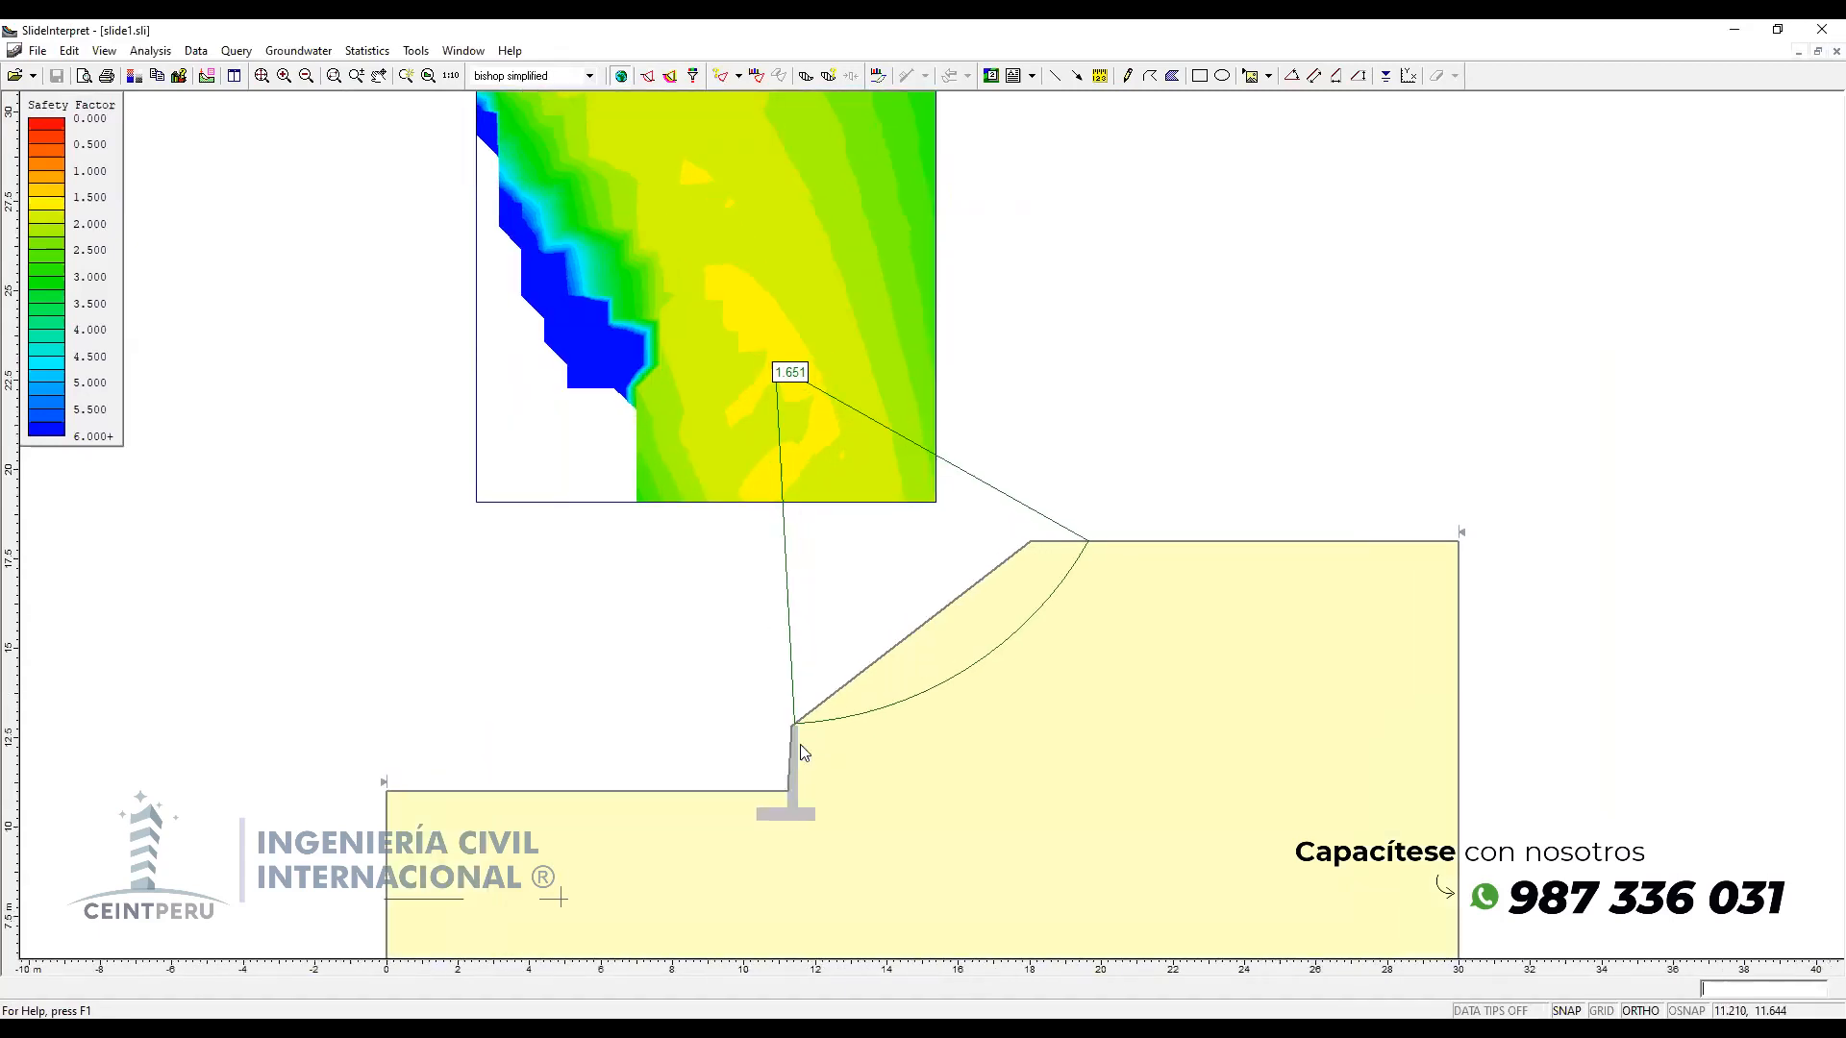
scroll(1047, 540, down, 3)
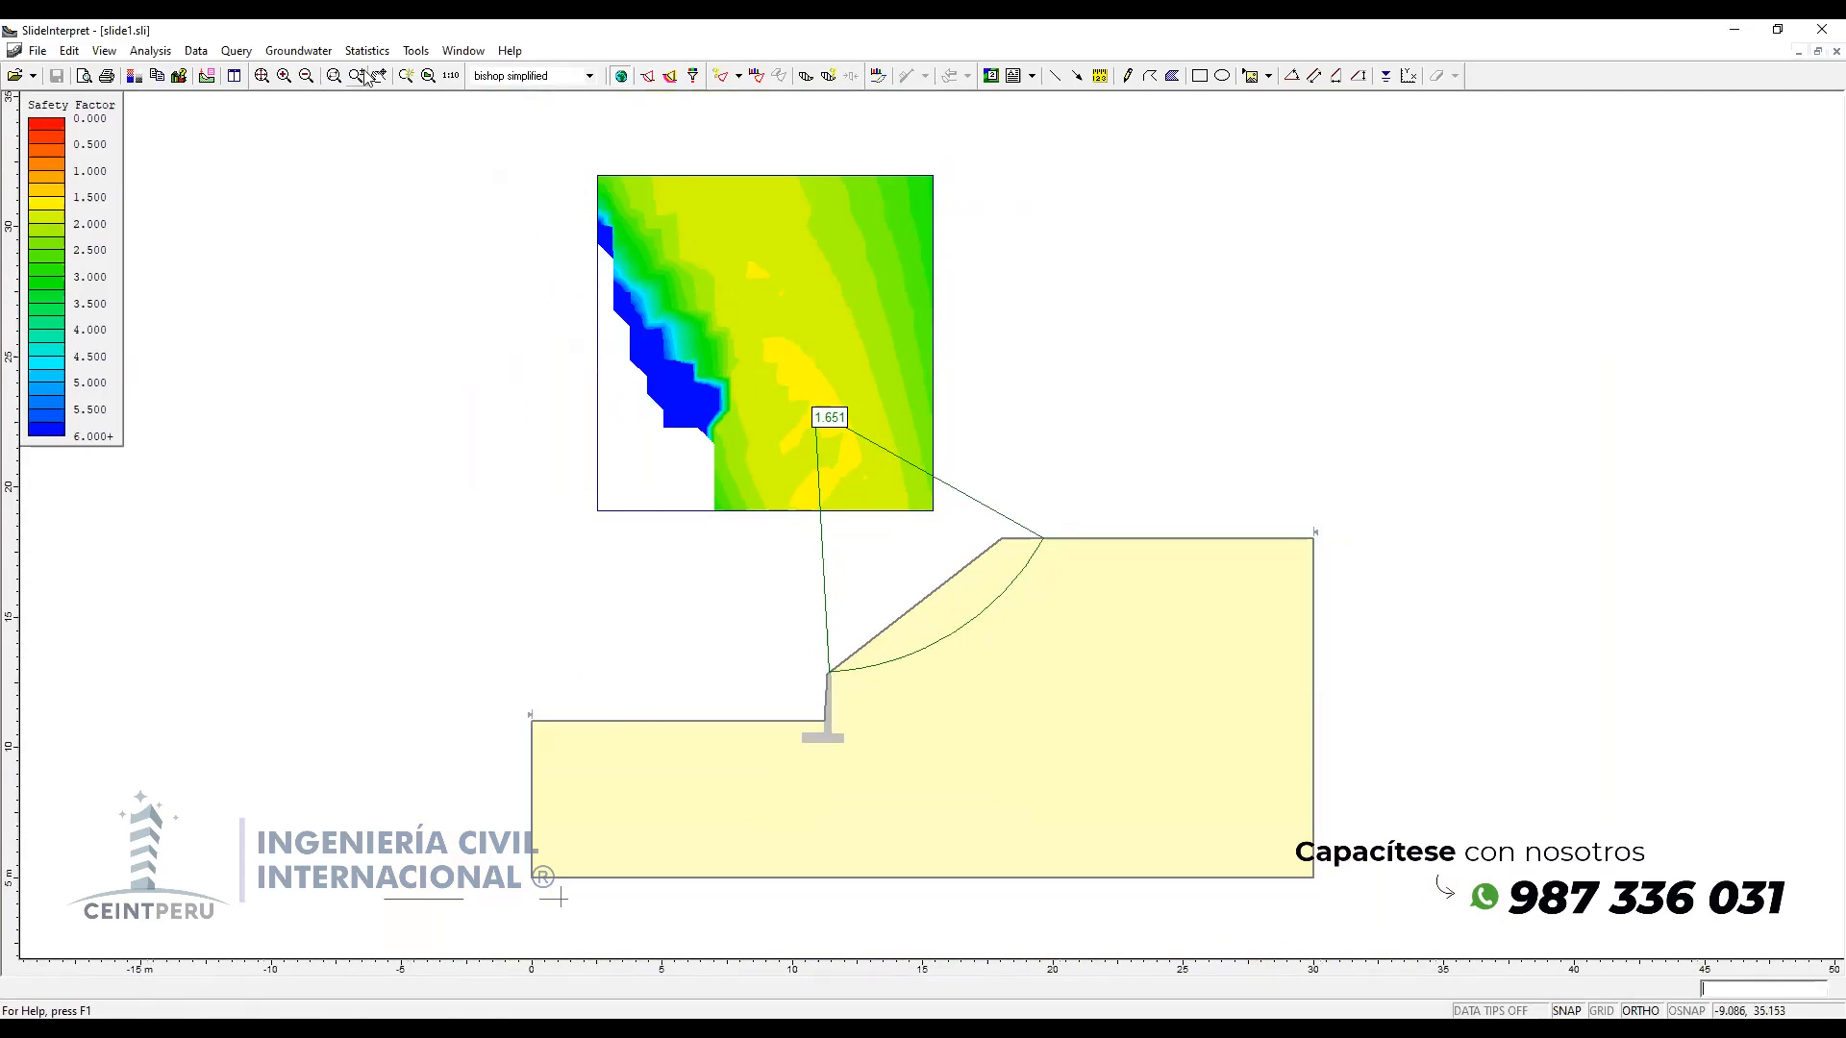
Step: In the modeler, move the slope's crest vertex horizontally to (19, 18) and compute the flatter slope, saving Slide1.sli
click(208, 86)
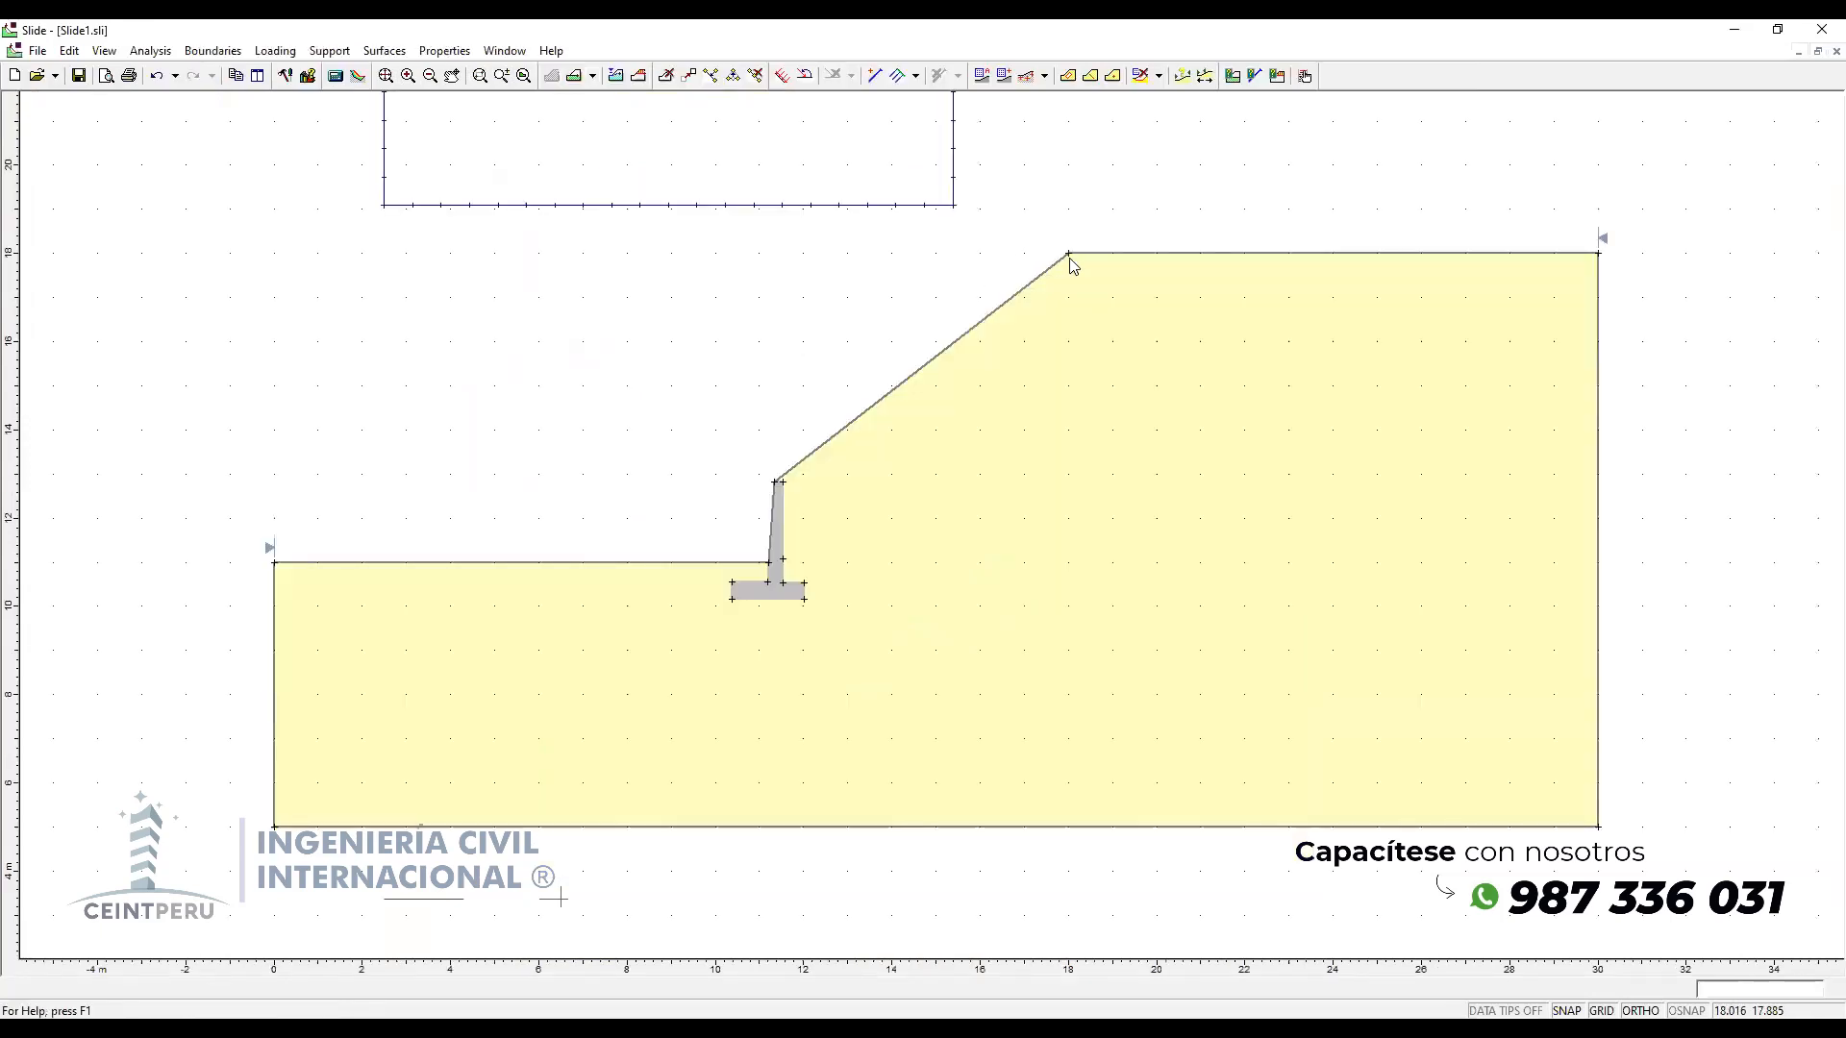
right_click(1069, 255)
click(1093, 265)
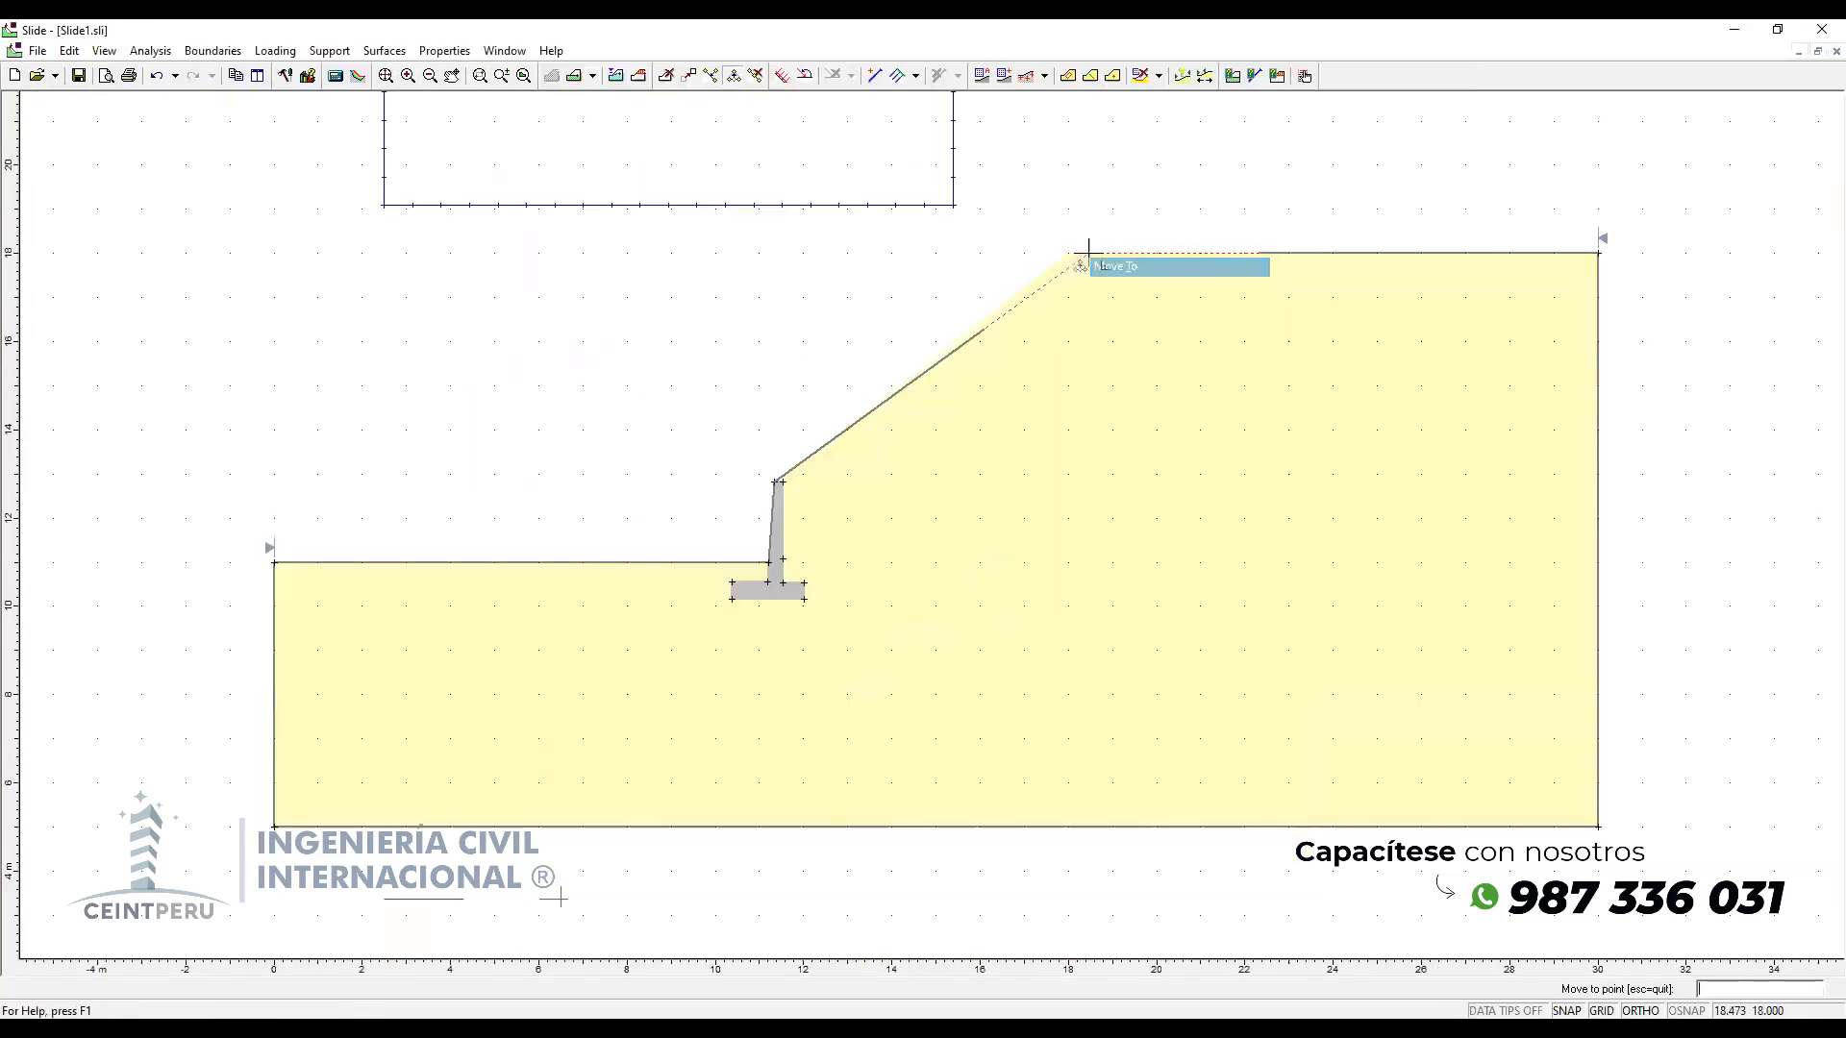
click(1112, 252)
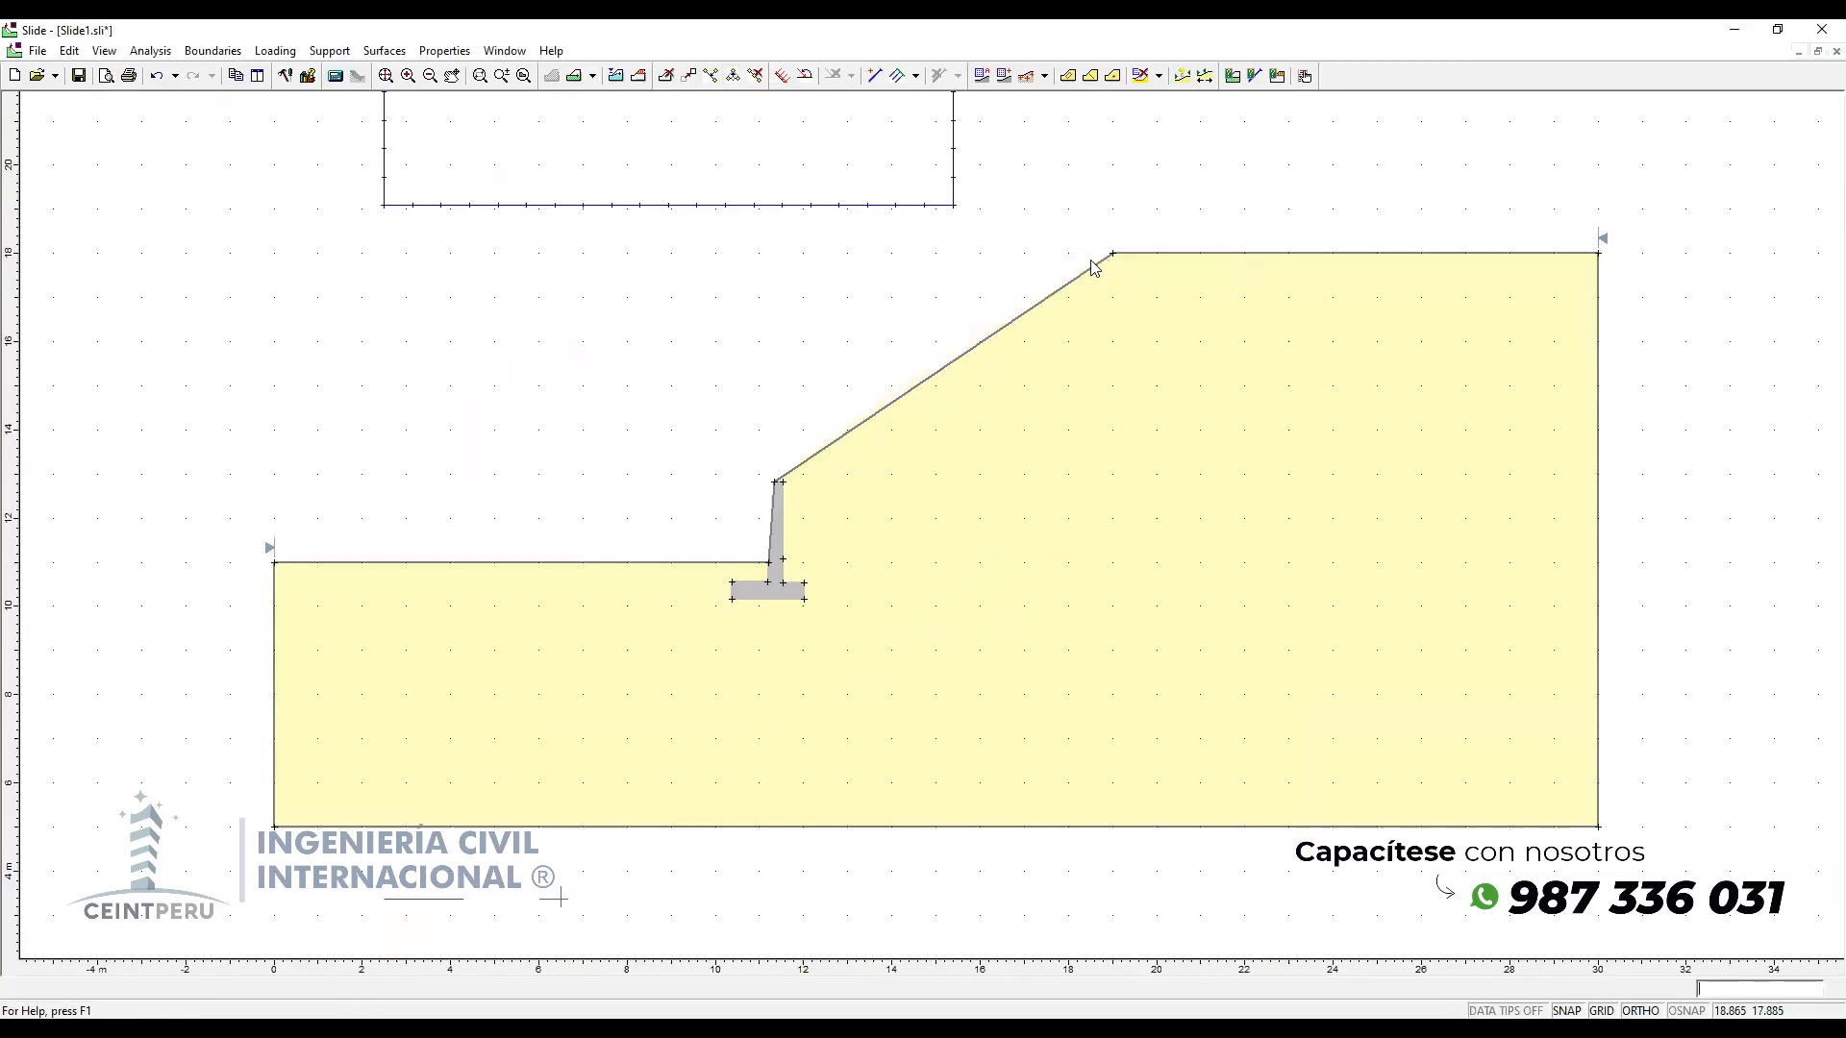
click(344, 80)
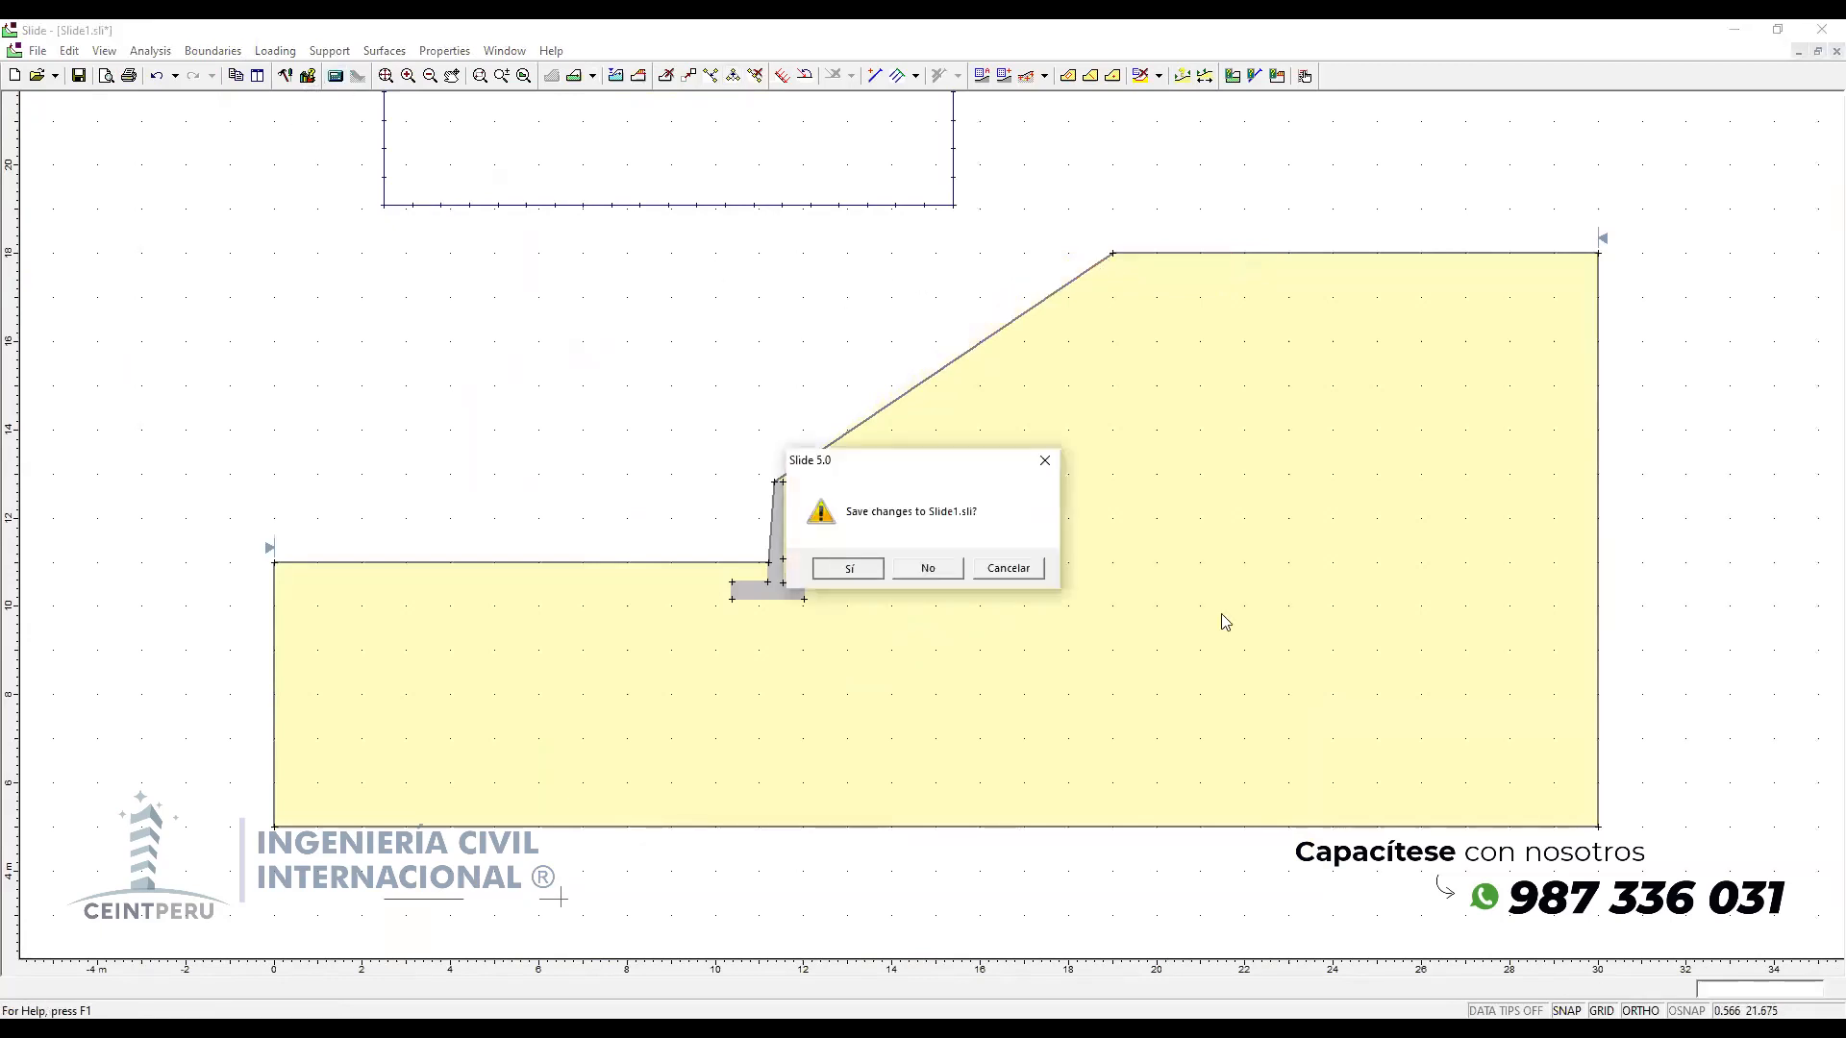
key(Return)
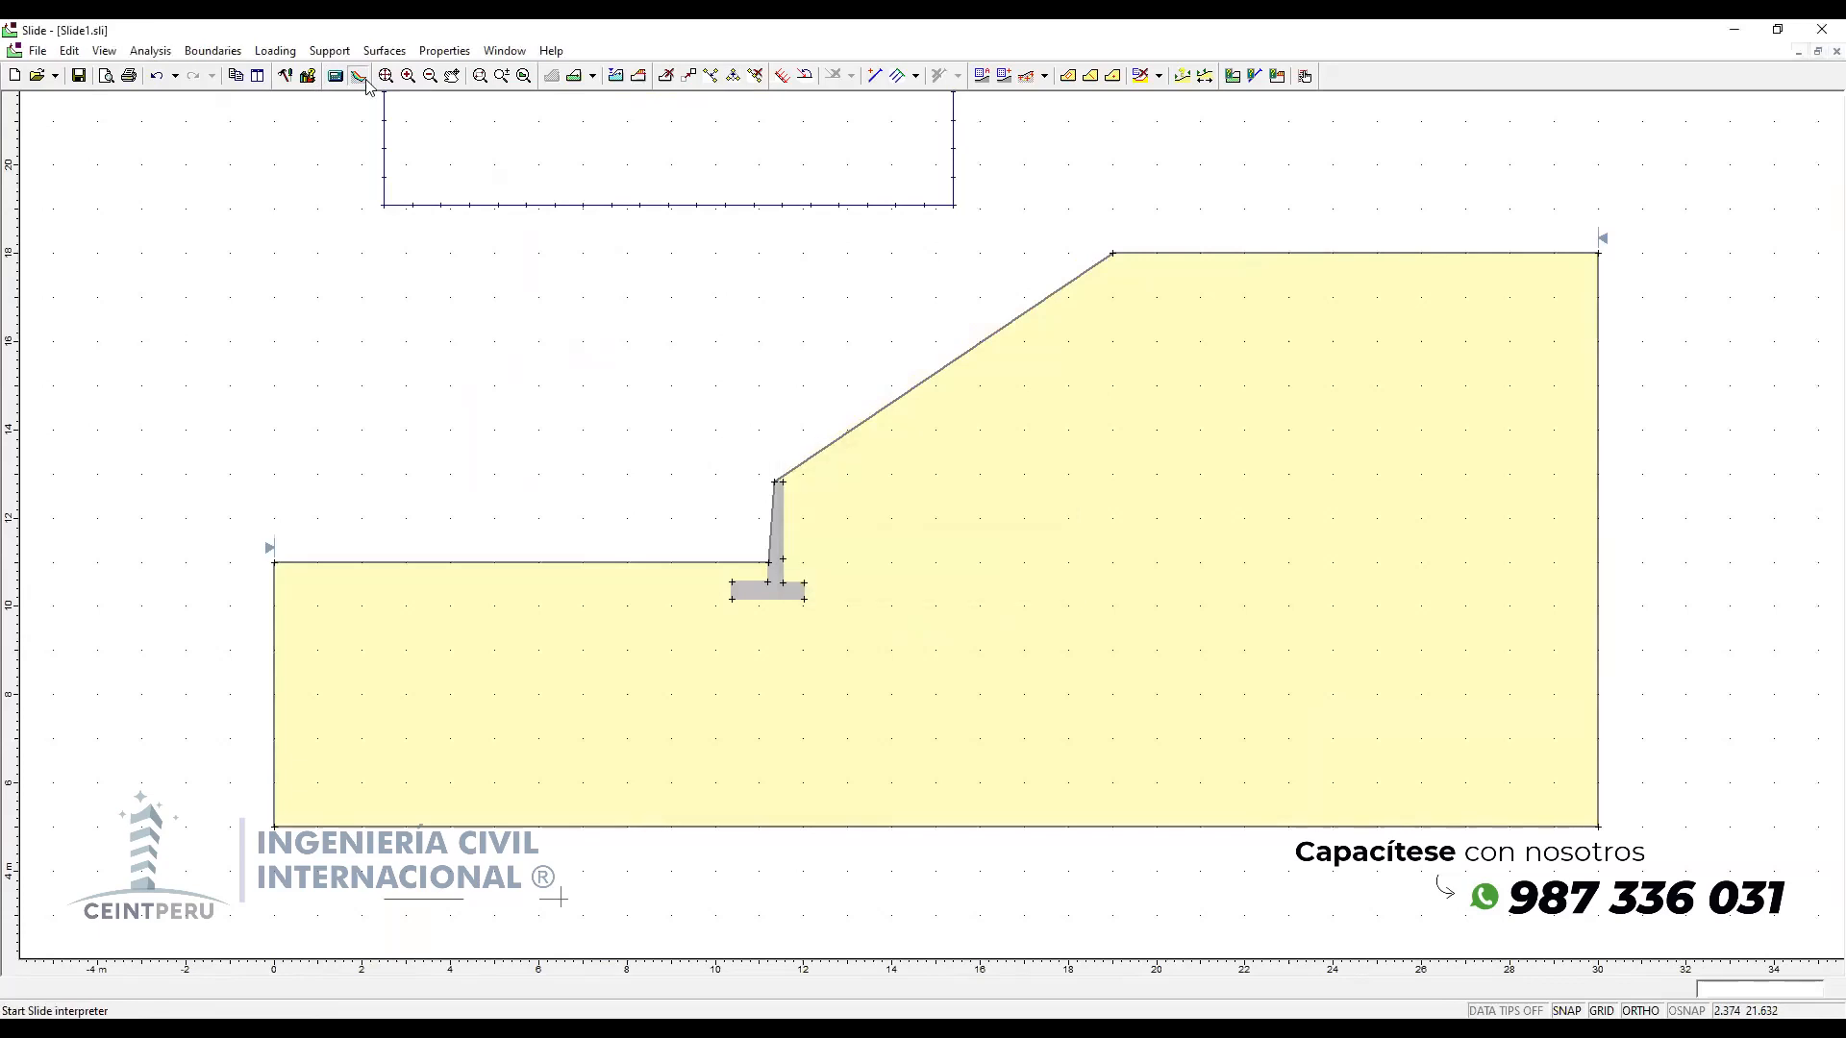
Step: Apply a seismic load with a horizontal coefficient of 0.125 and a vertical coefficient of 0.625
click(275, 51)
click(322, 169)
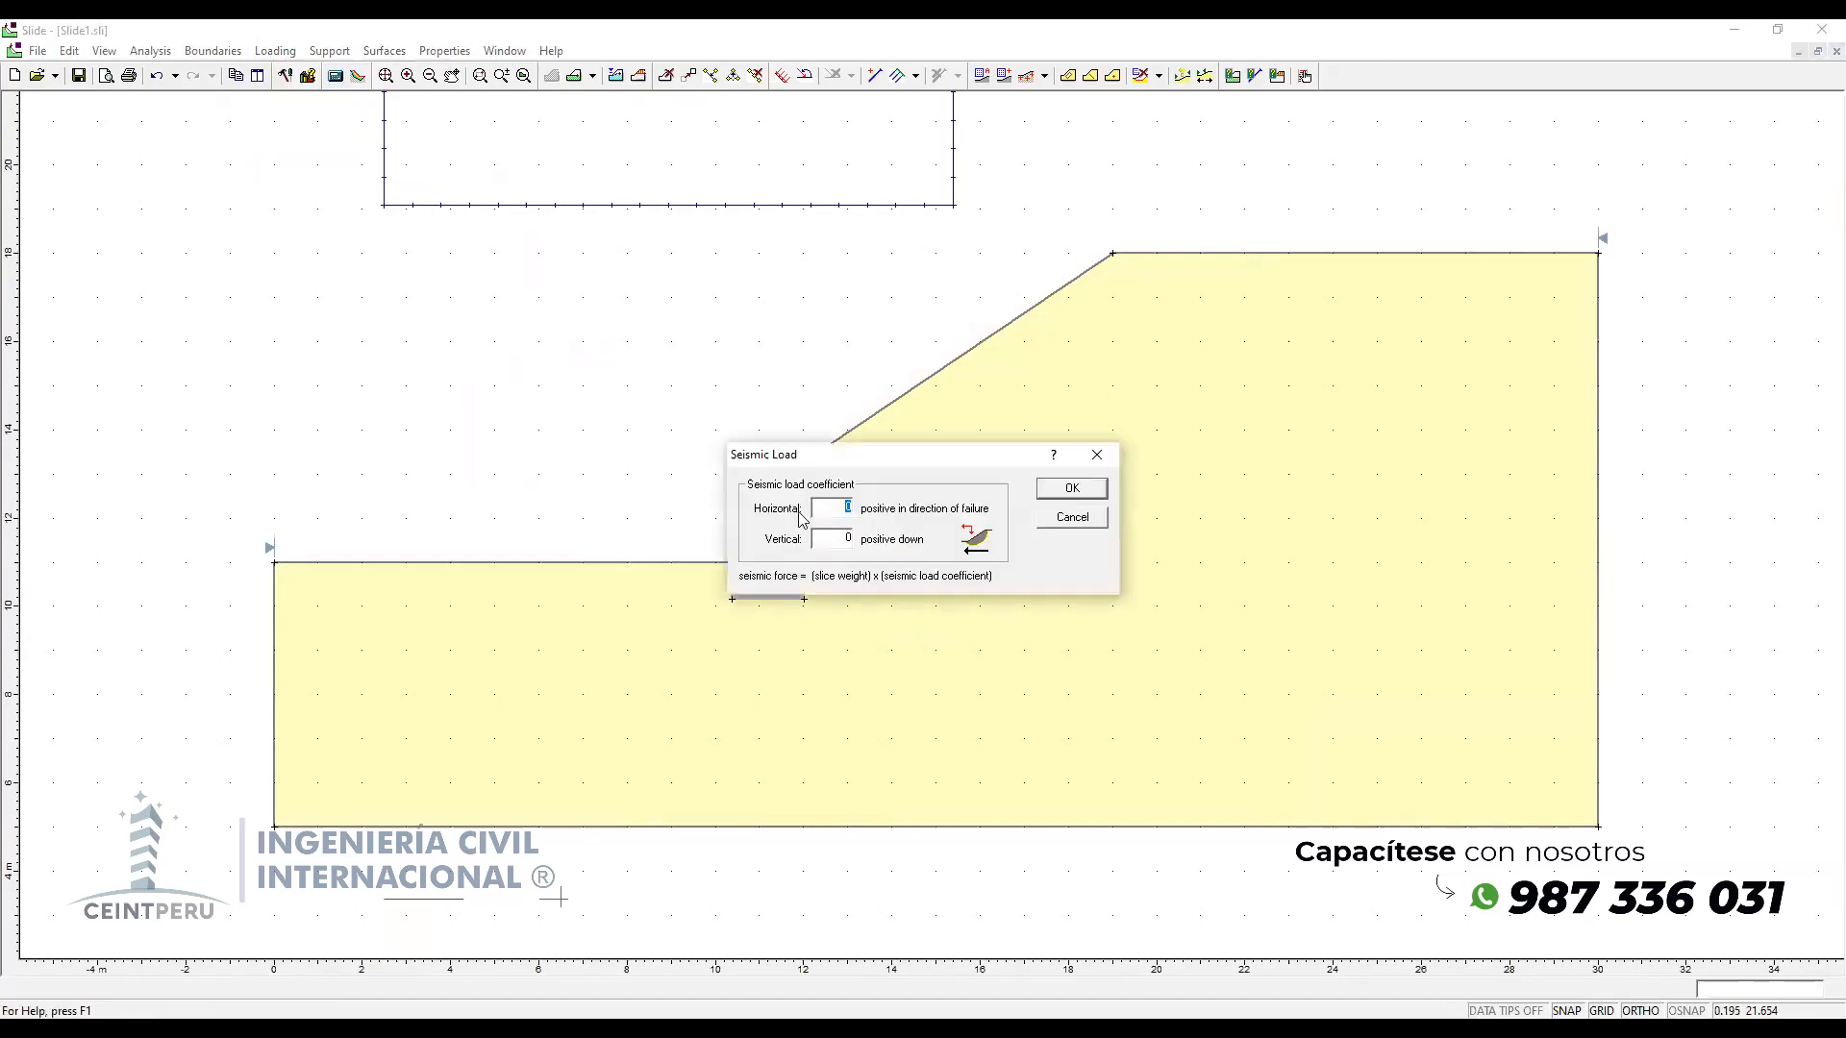
text(0.125)
key(Tab)
text(0.625)
click(1073, 490)
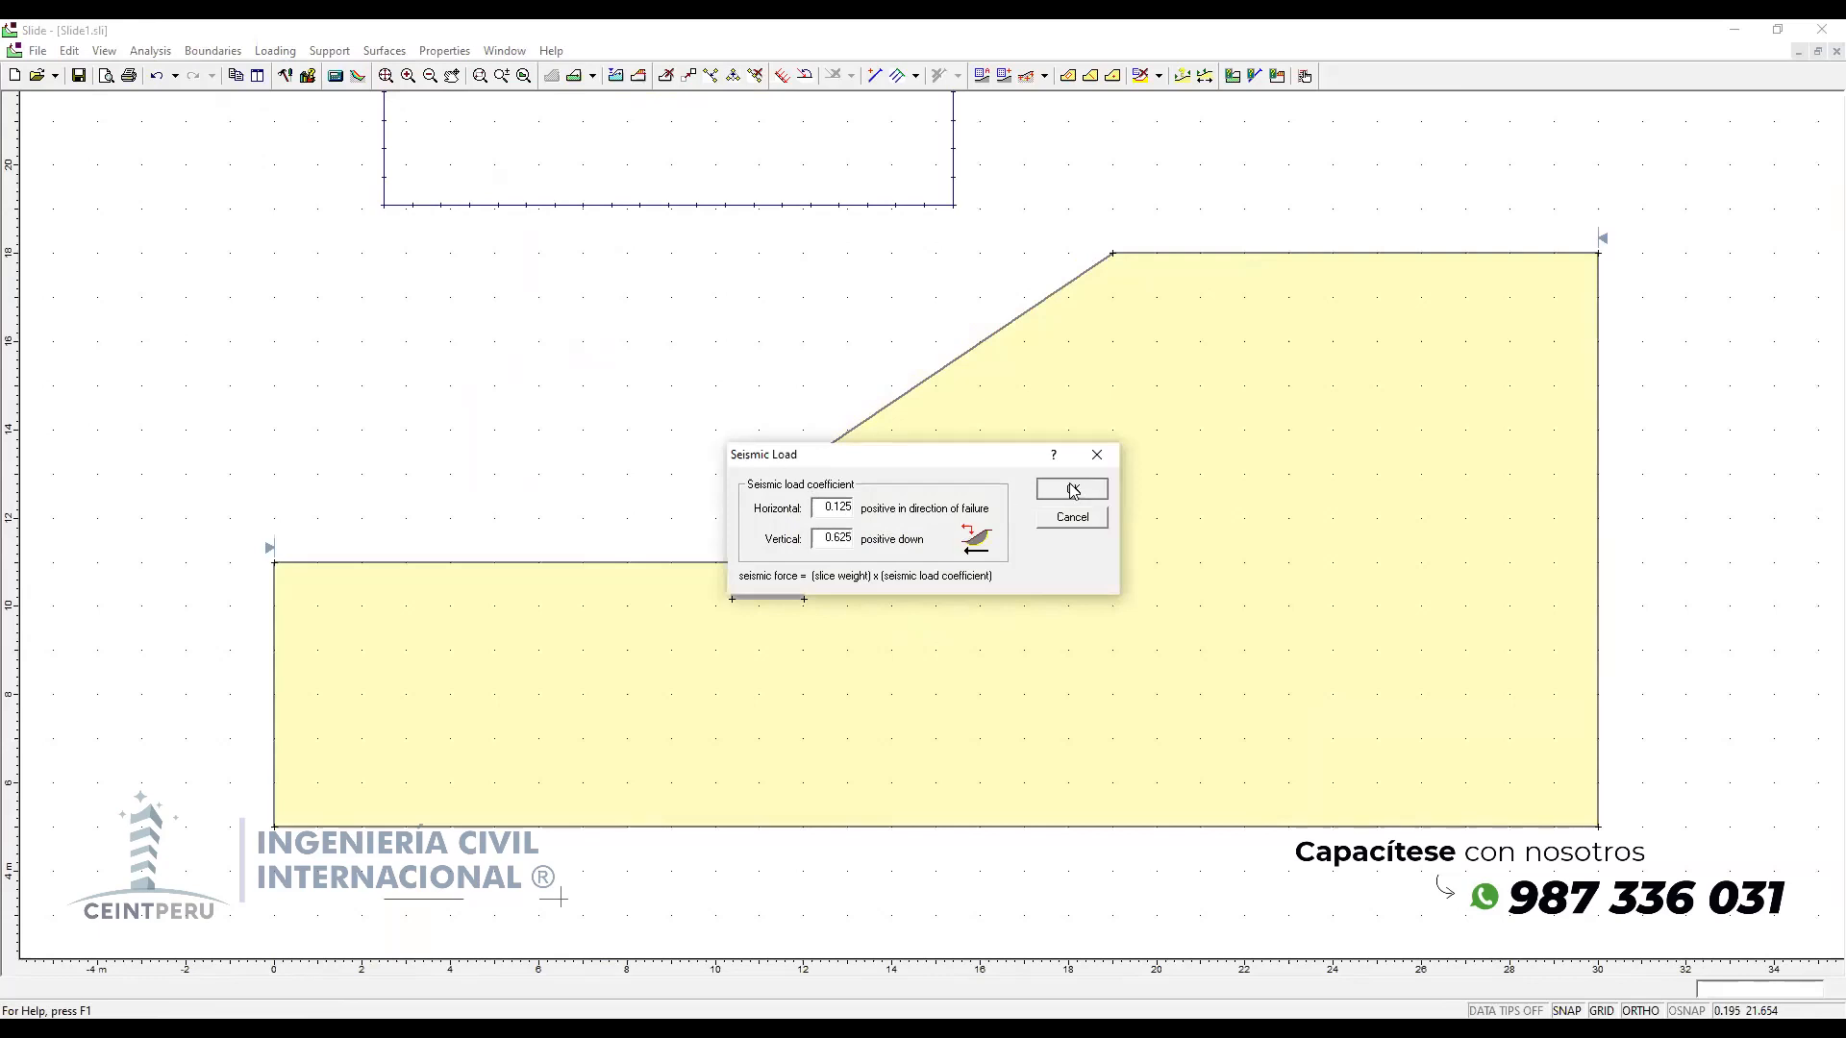
Step: Compute the flatter walled slope with seismic load, saving Slide1.sli, and open its results in the interpreter
click(336, 75)
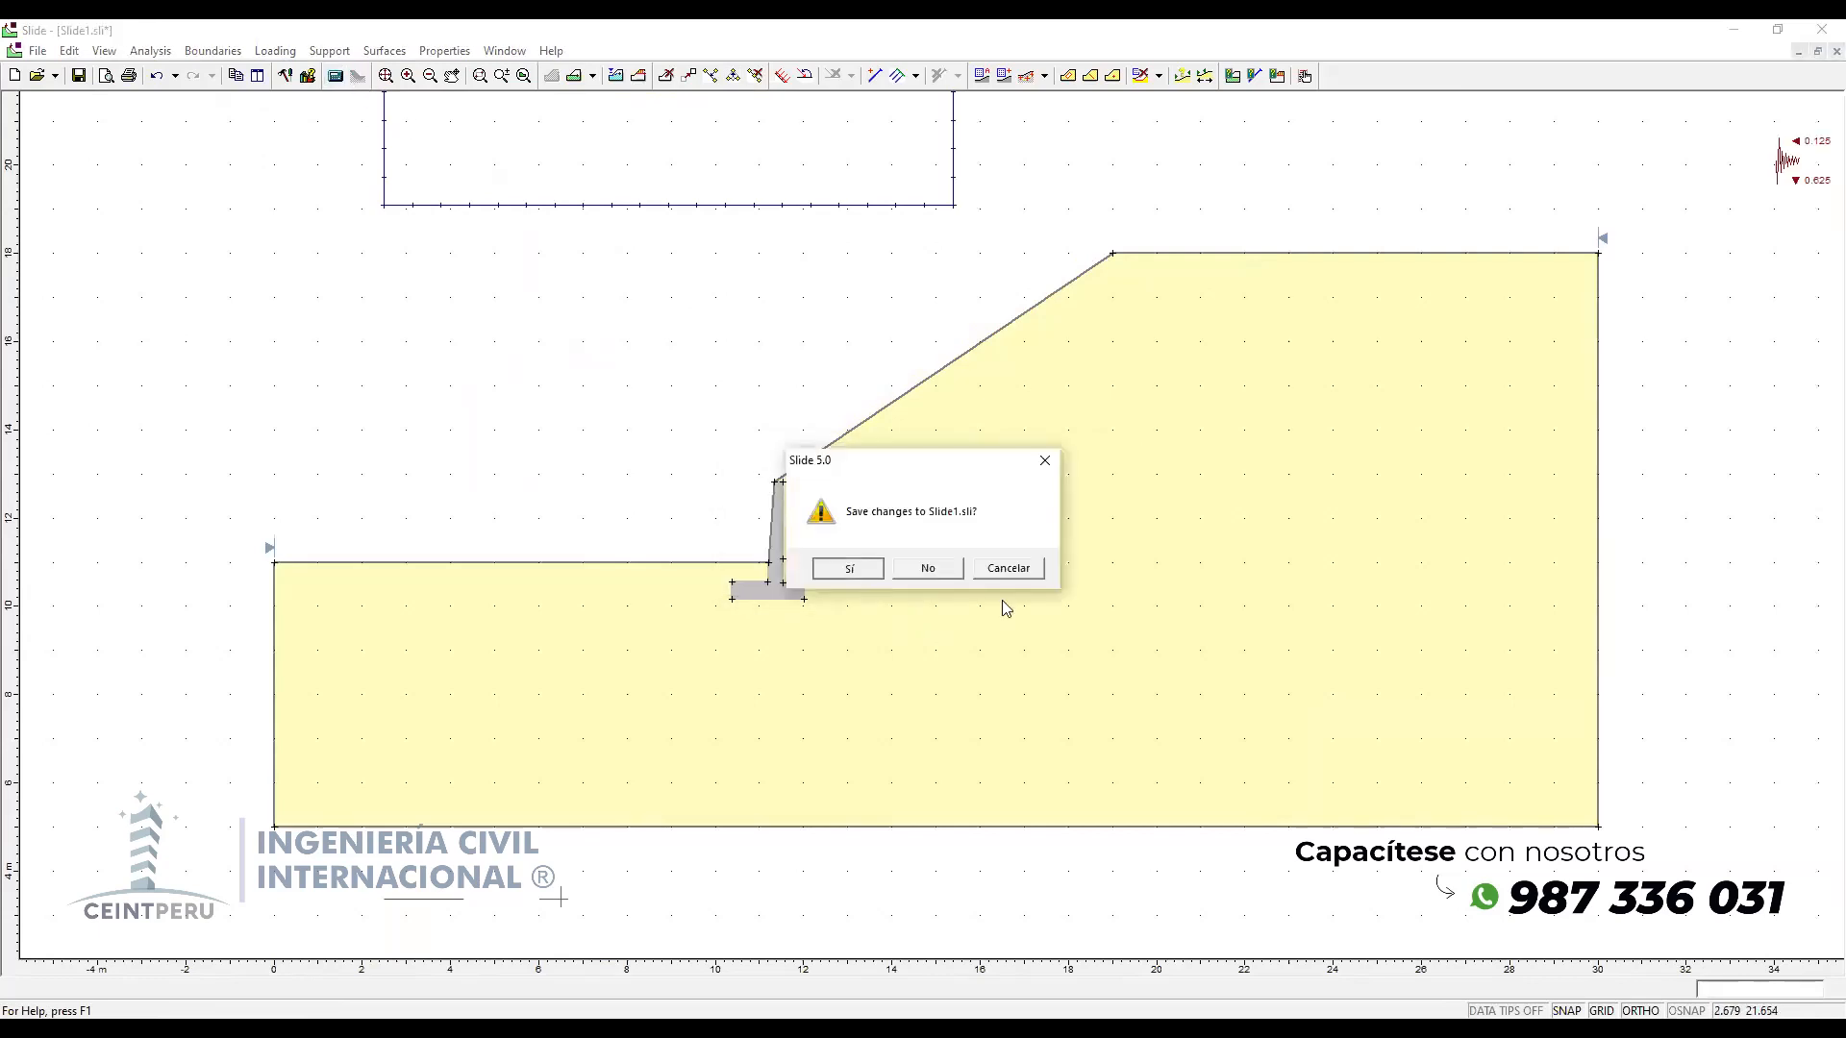
key(Return)
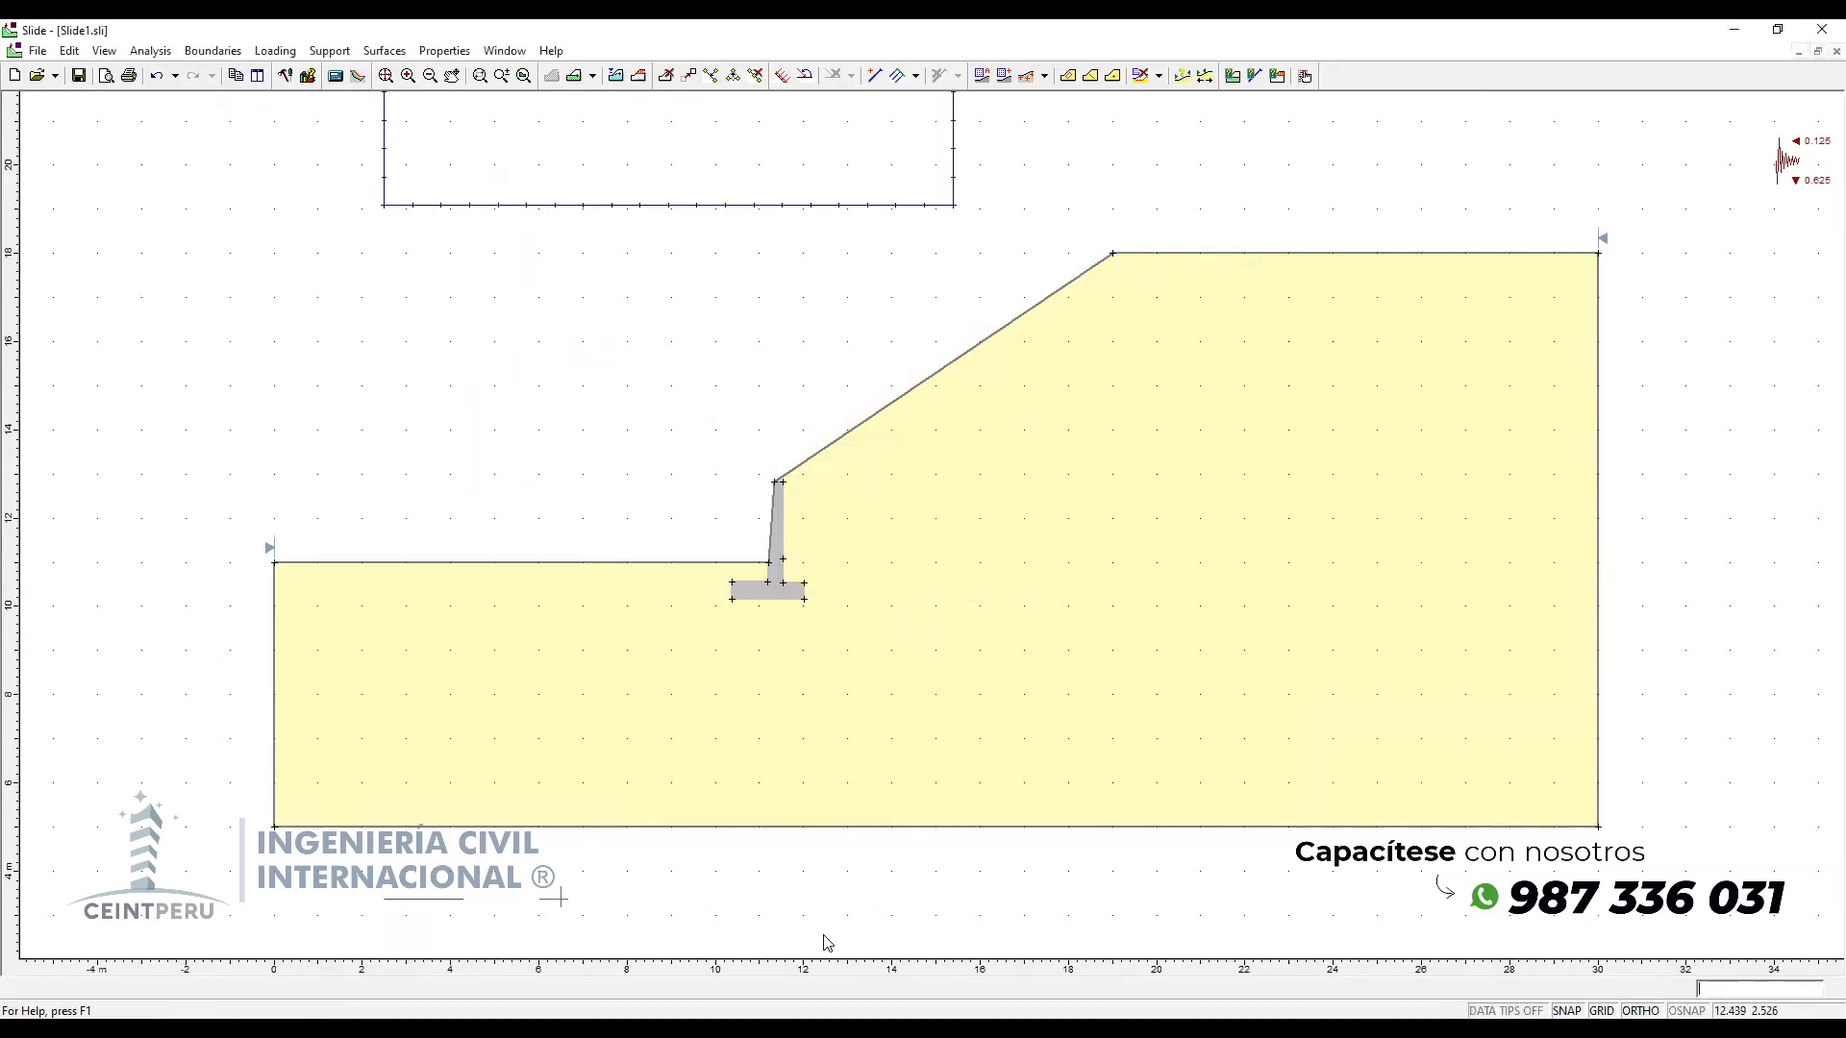
click(359, 77)
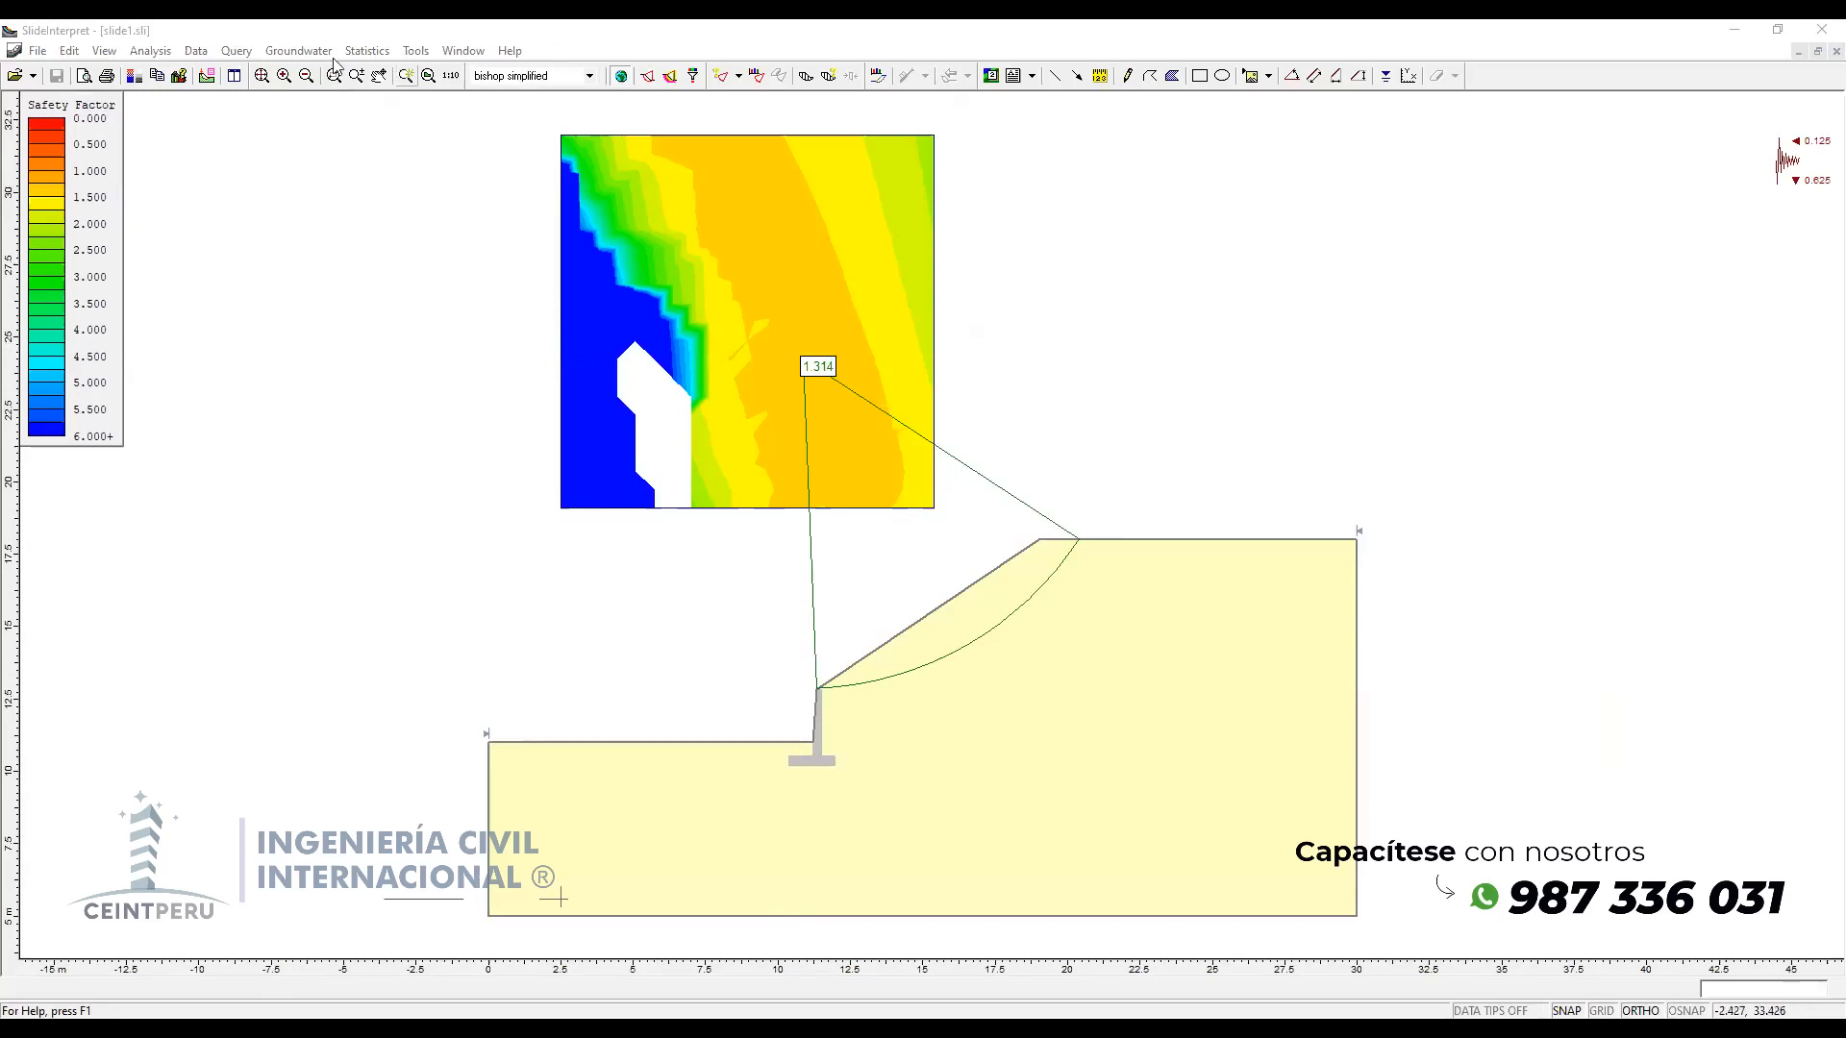
Step: Return to the modeler, check the seismic load coefficients, and correct the vertical coefficient to 0.0625
click(205, 75)
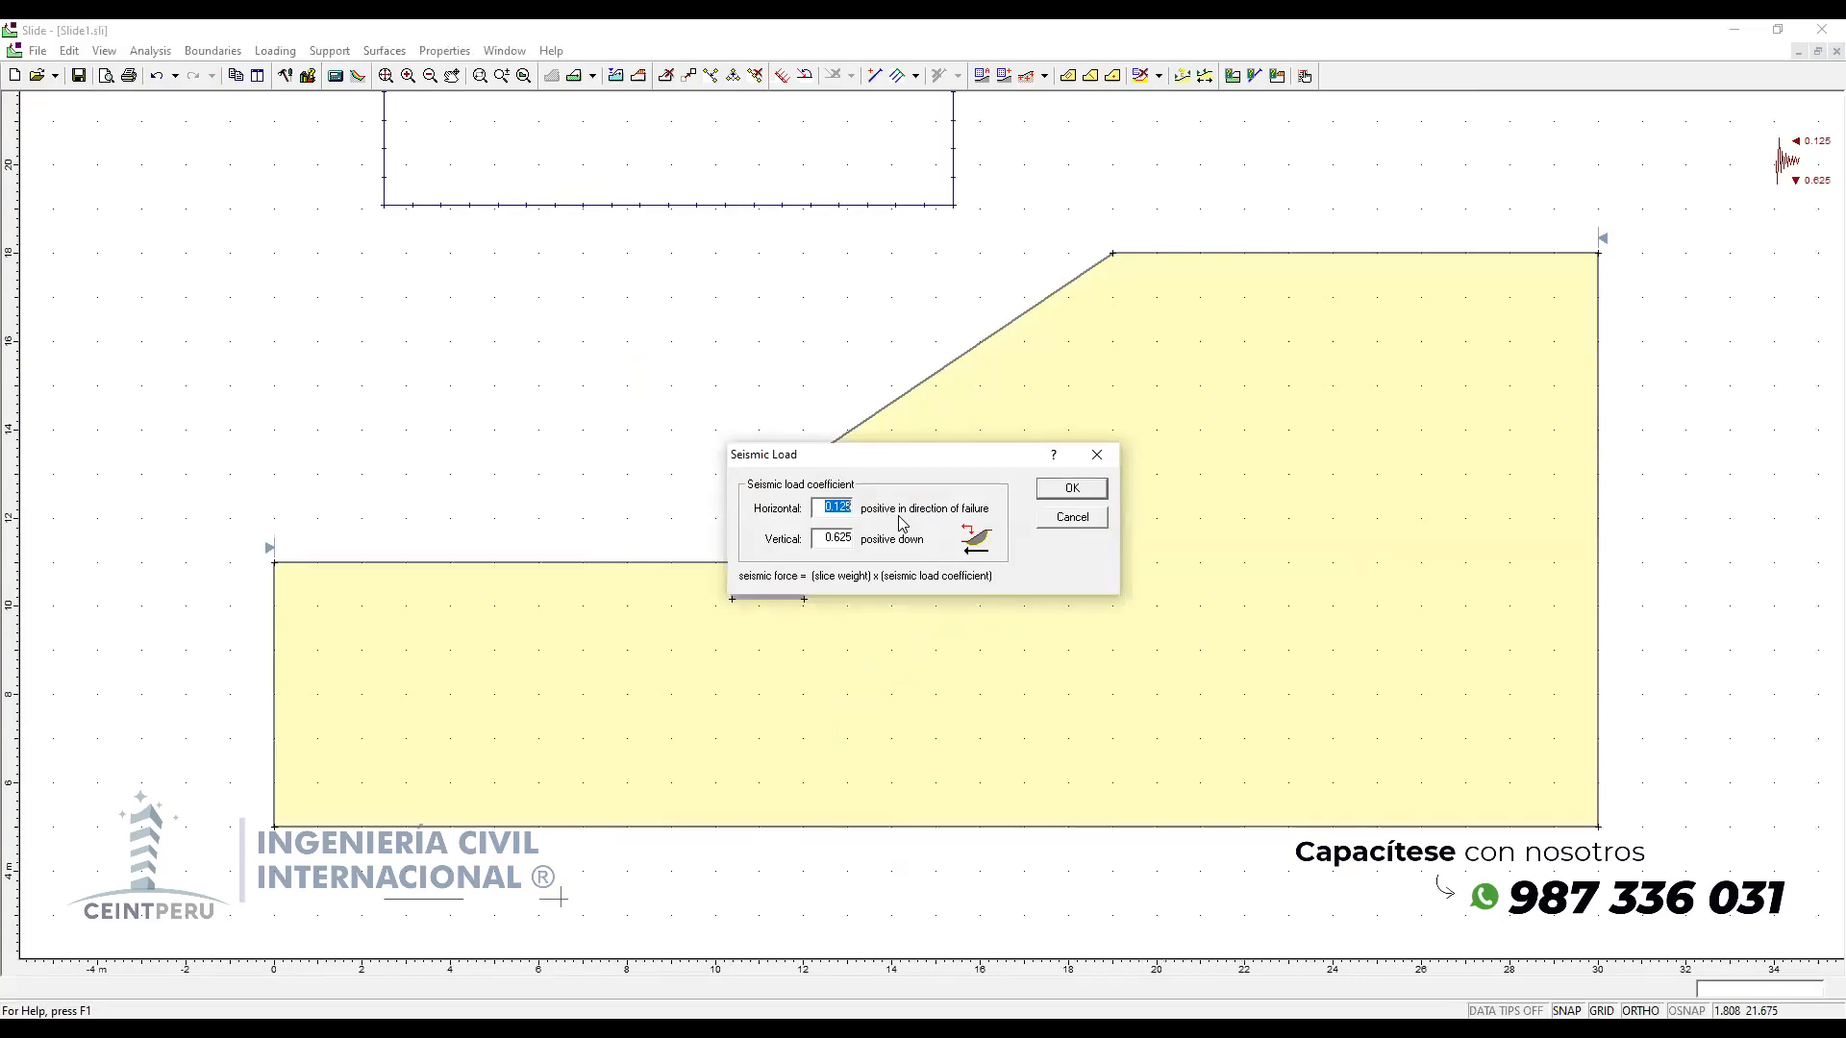
click(817, 509)
drag(817, 510, 878, 505)
click(827, 506)
double_click(816, 506)
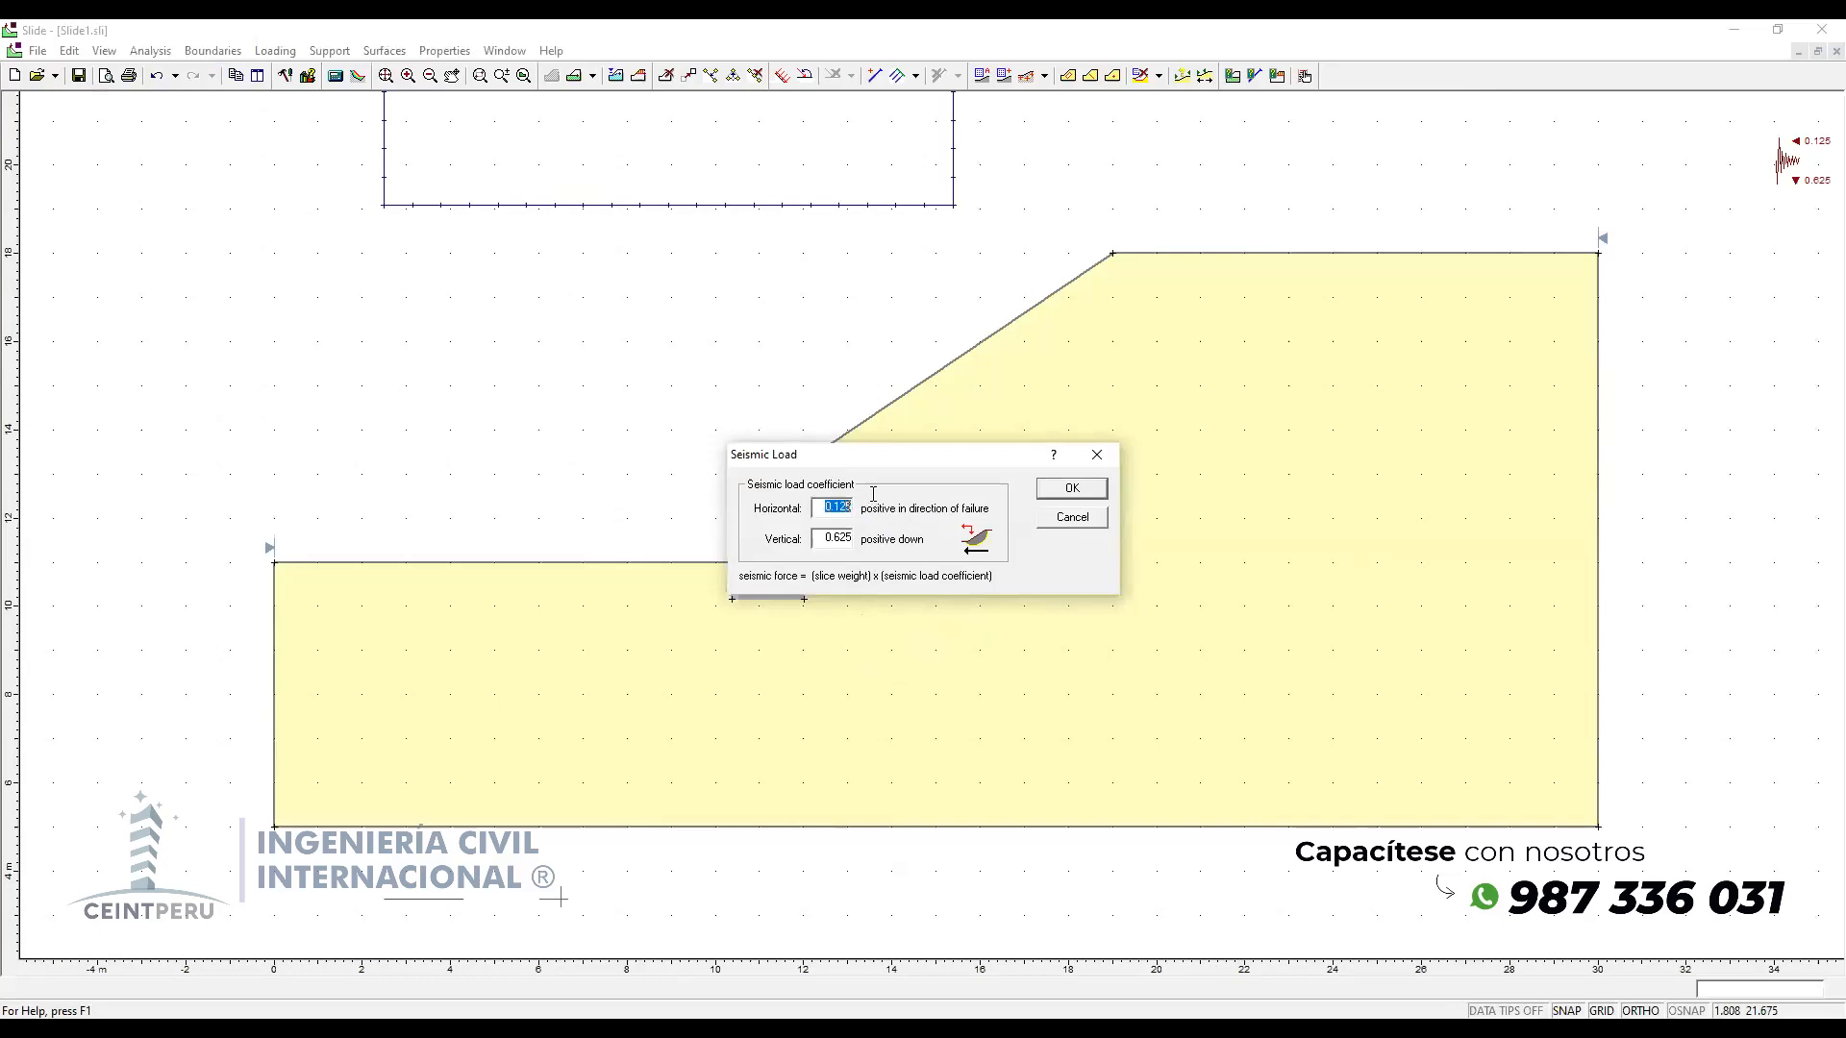
click(835, 540)
double_click(836, 537)
click(826, 539)
drag(824, 540, 856, 541)
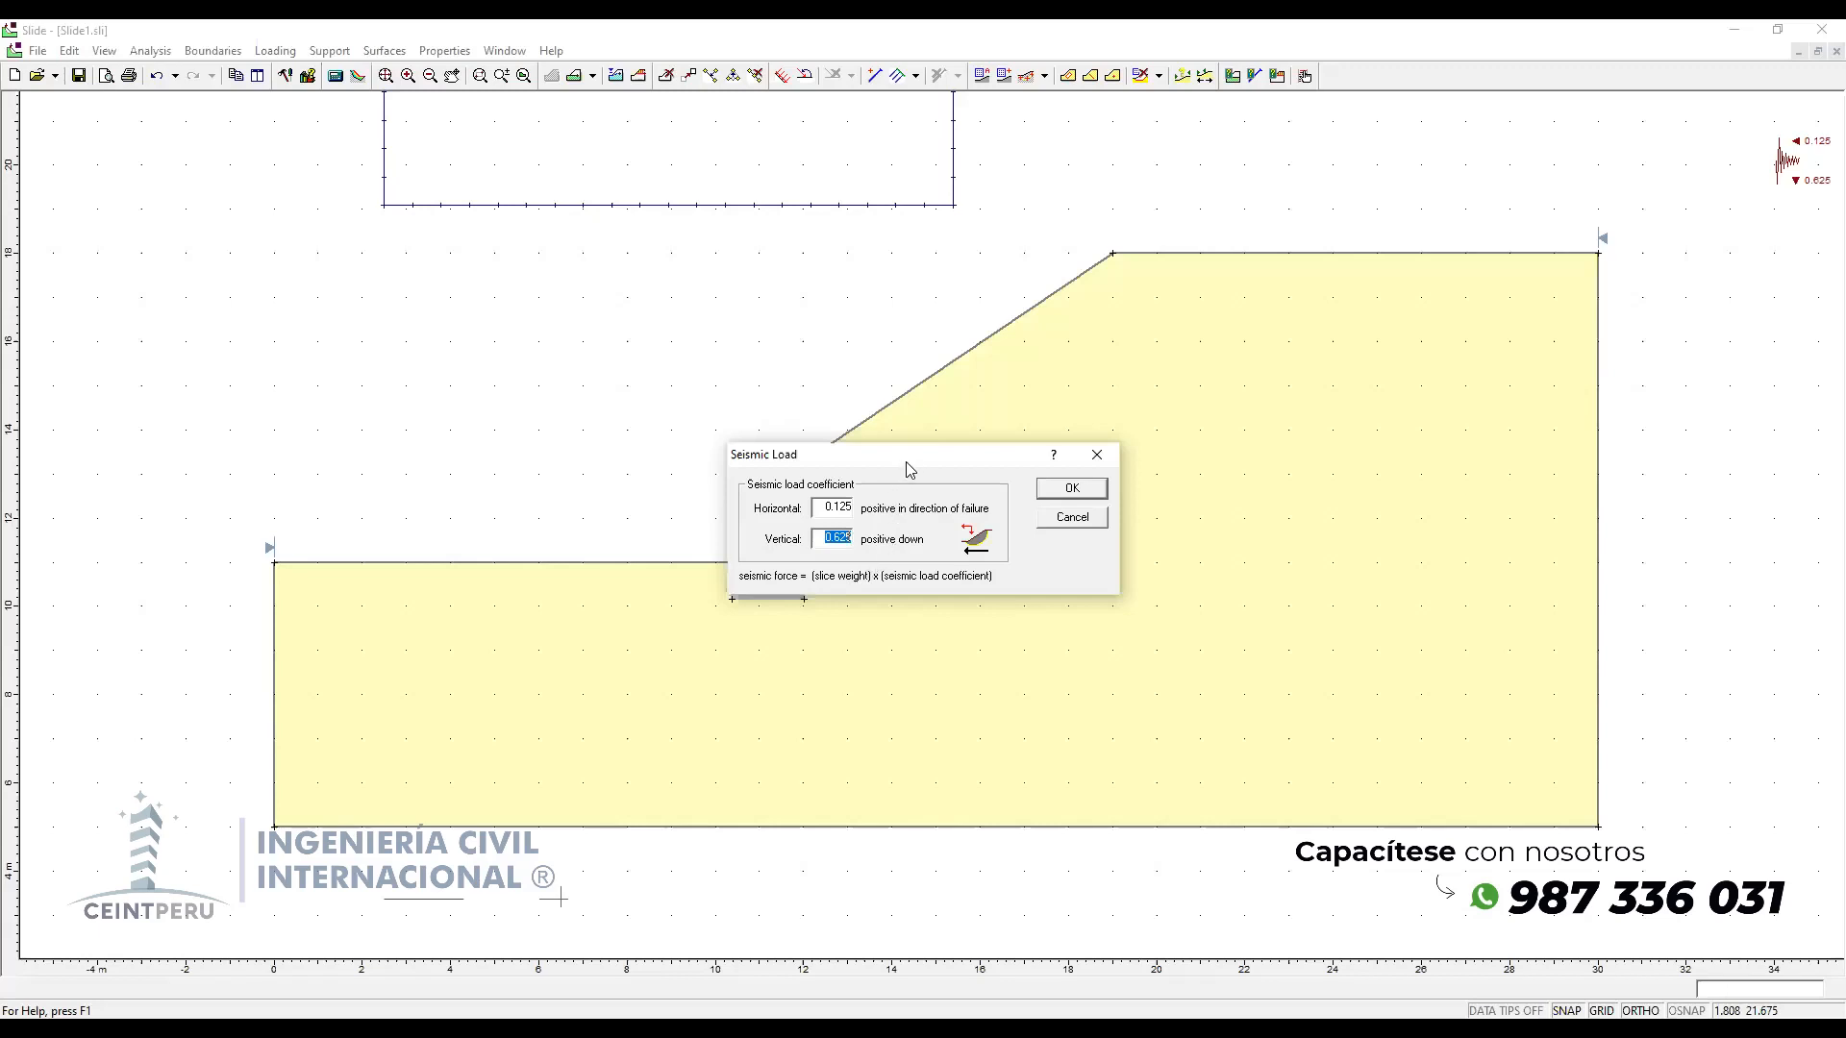
click(845, 540)
mouse_move(823, 542)
mouse_down()
mouse_move(857, 545)
mouse_move(862, 509)
mouse_move(852, 541)
mouse_up()
drag(818, 510, 856, 510)
click(842, 542)
text(0)
key(BackSpace)
text(0)
click(1070, 489)
Step: Compute the model with the corrected seismic load, saving Slide1.sli, and examine the critical slip surface around the wall in the interpreter
click(339, 75)
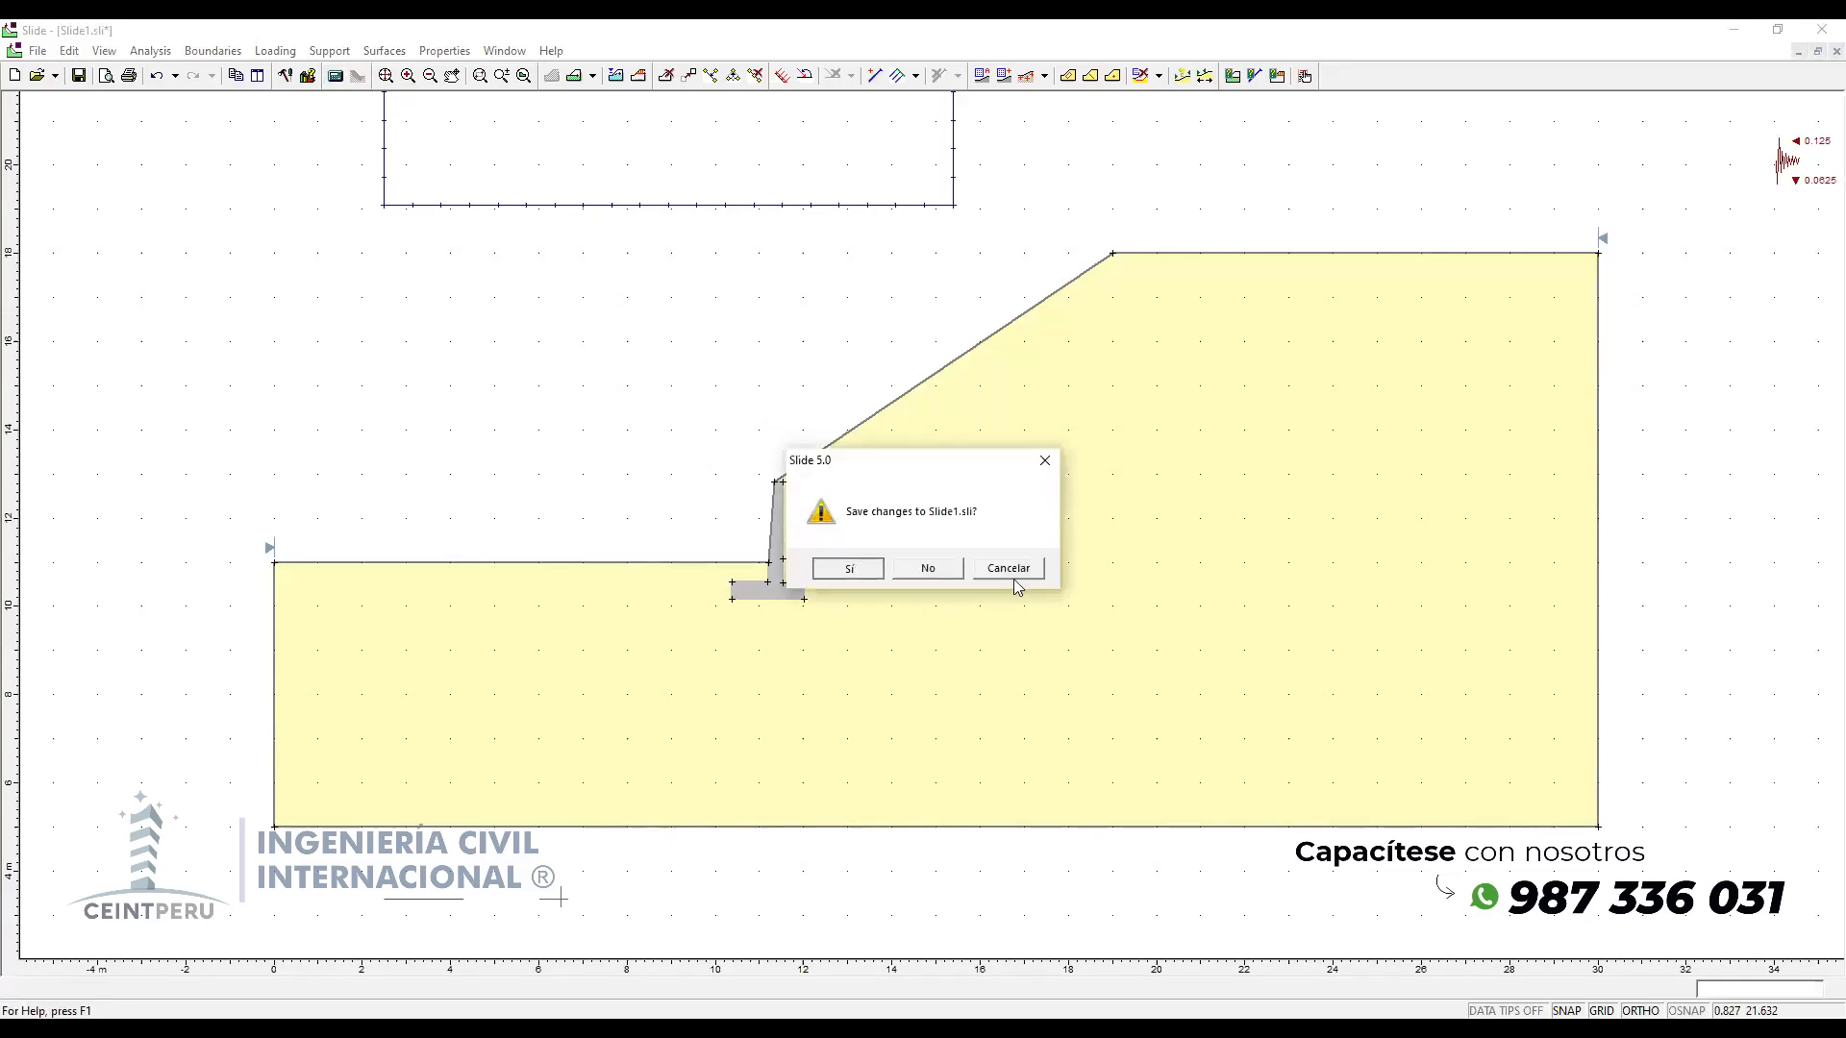
key(Return)
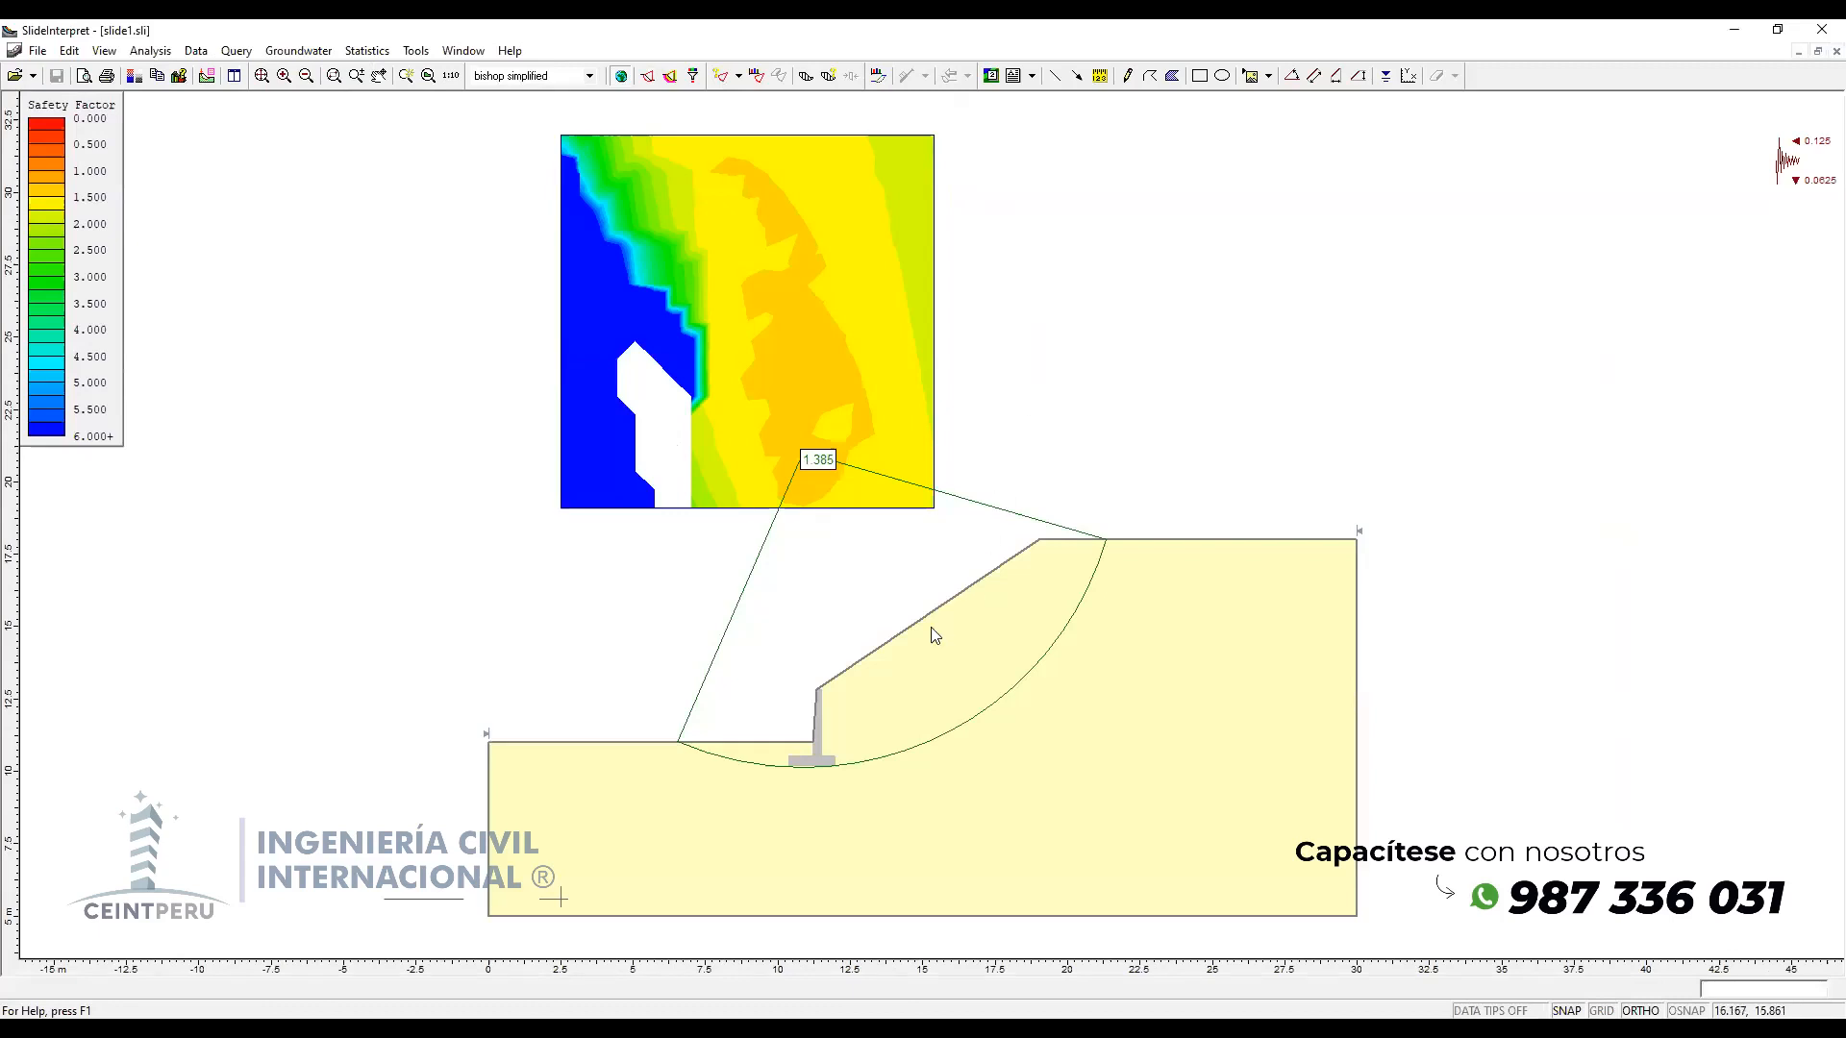
scroll(810, 772, up, 3)
drag(816, 764, 889, 579)
scroll(892, 588, up, 2)
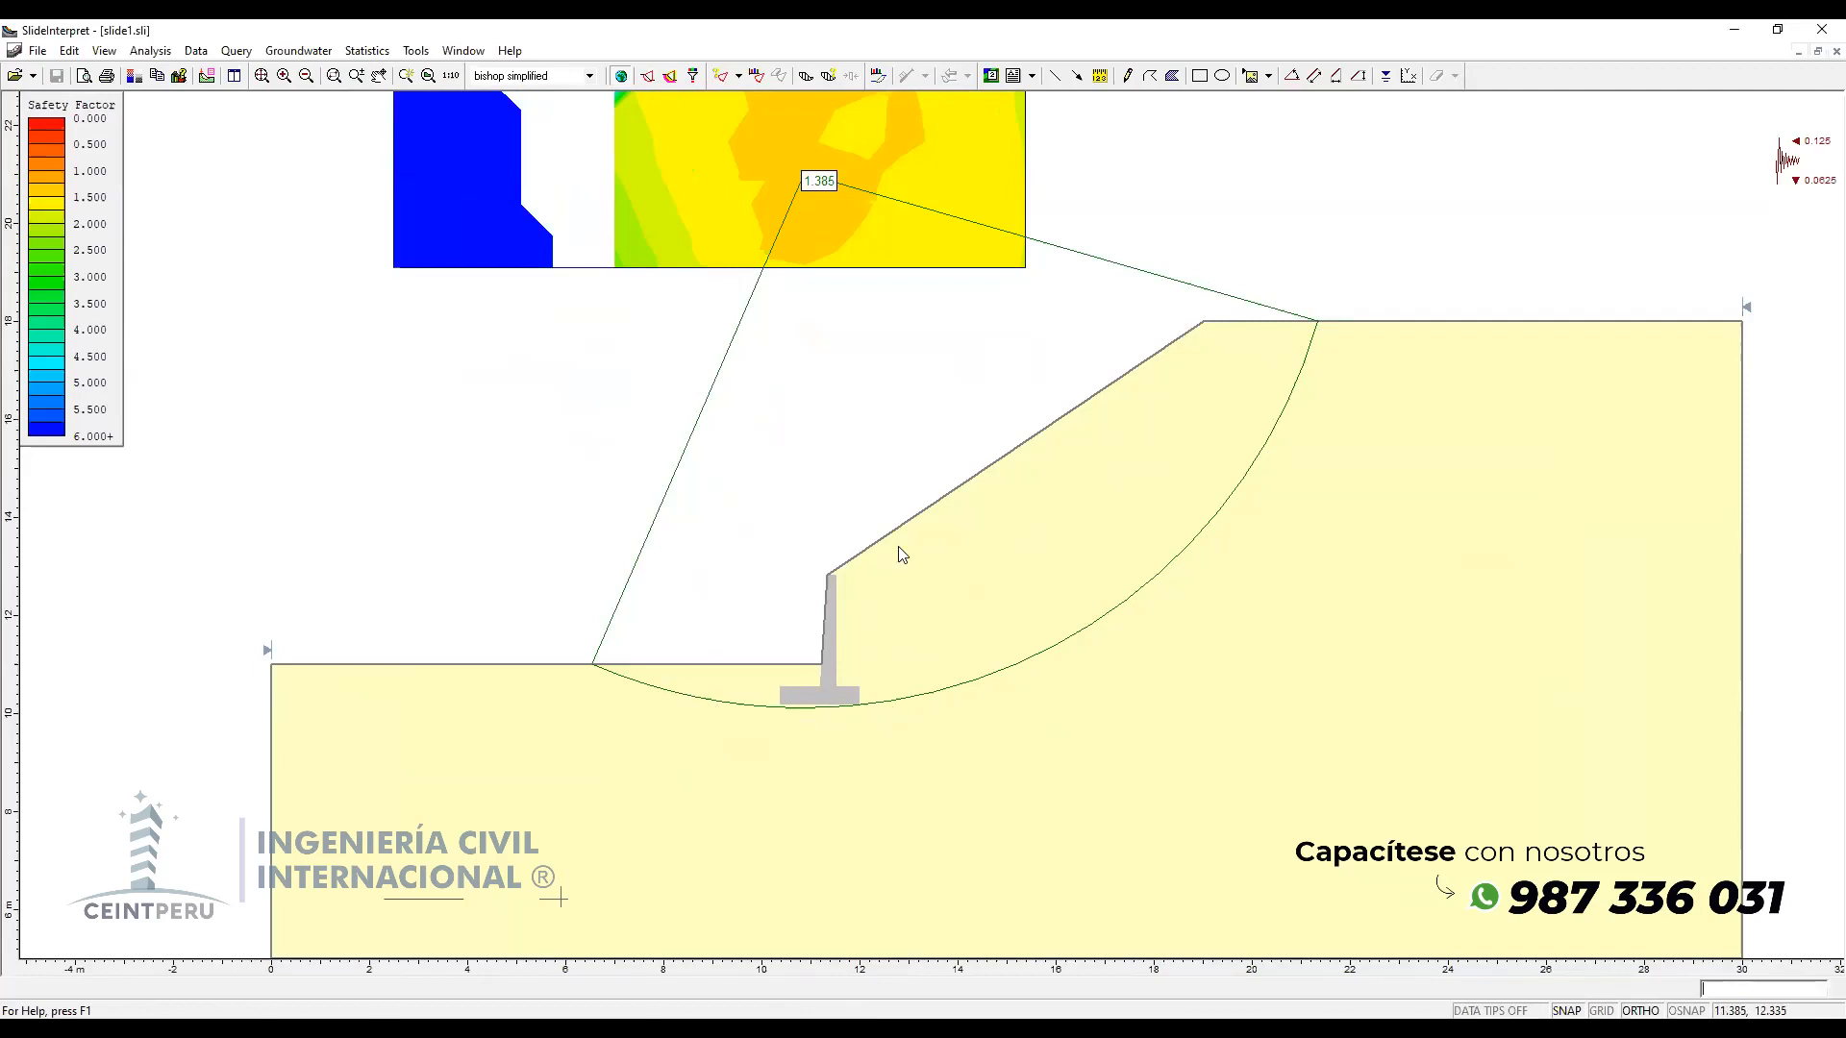
drag(1053, 341, 1005, 427)
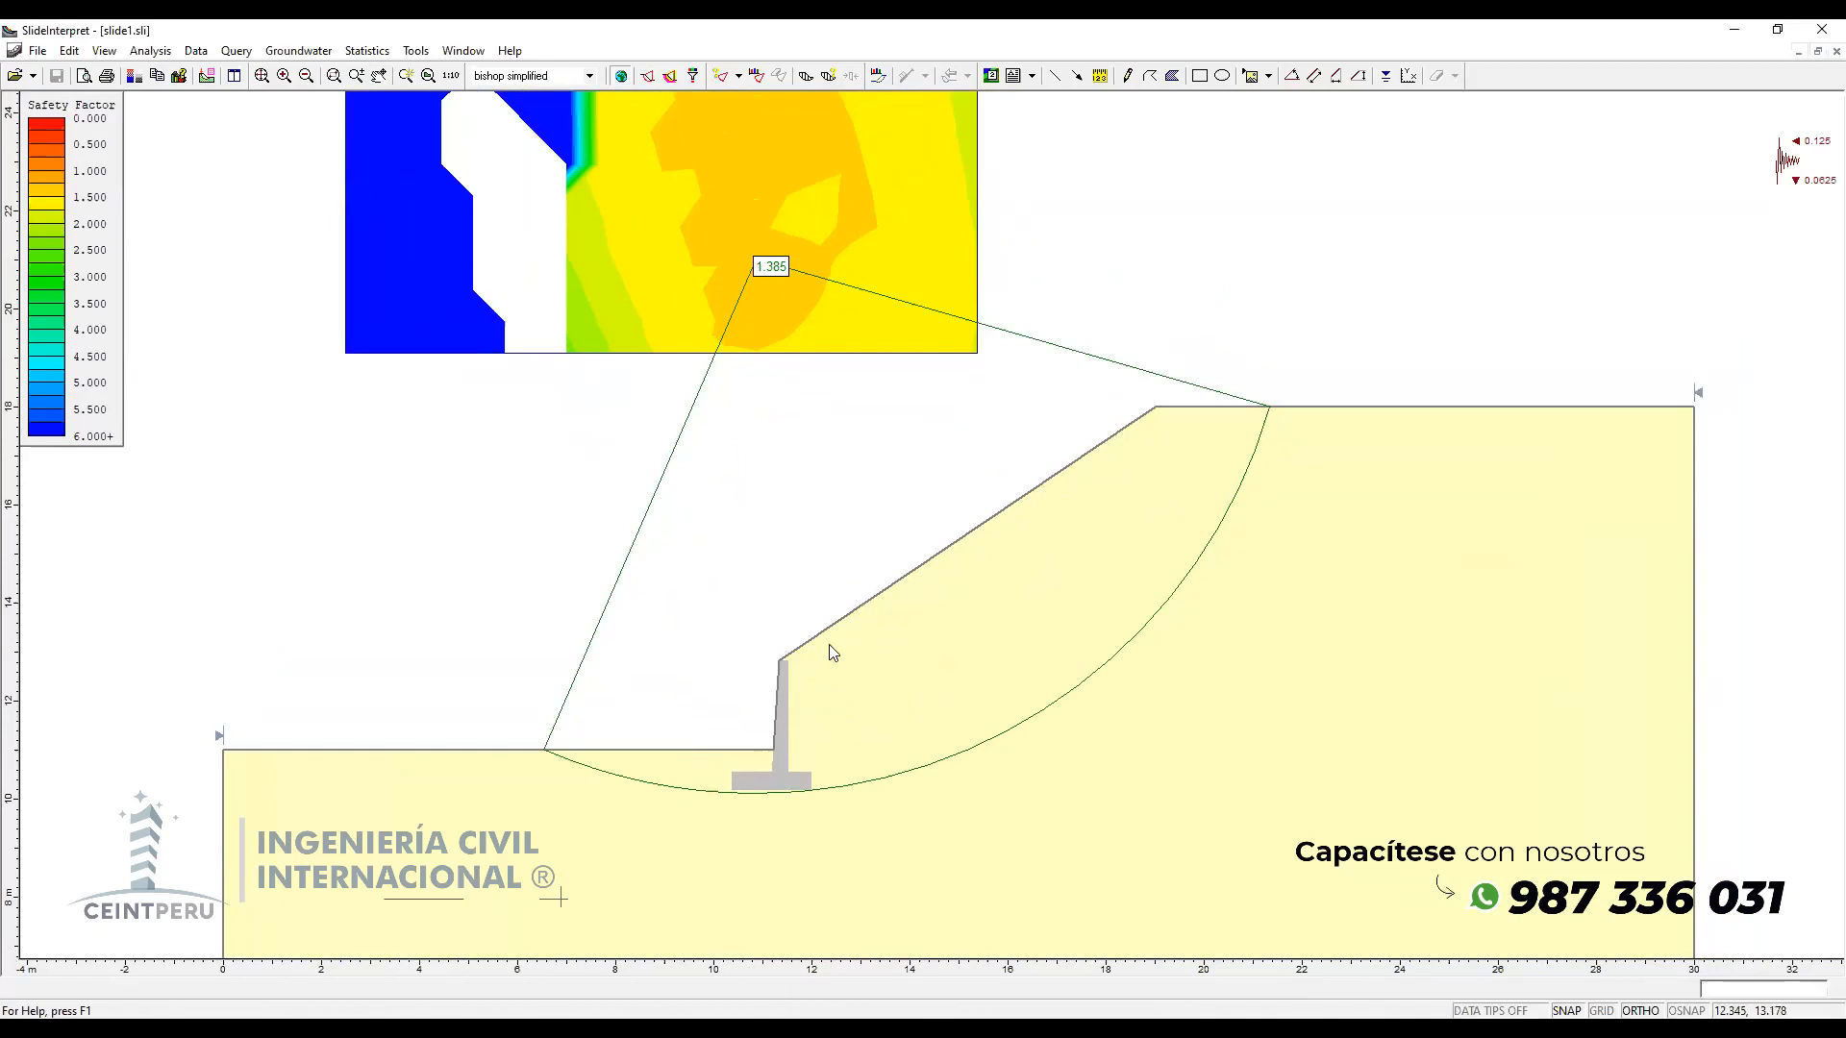
scroll(701, 539, down, 4)
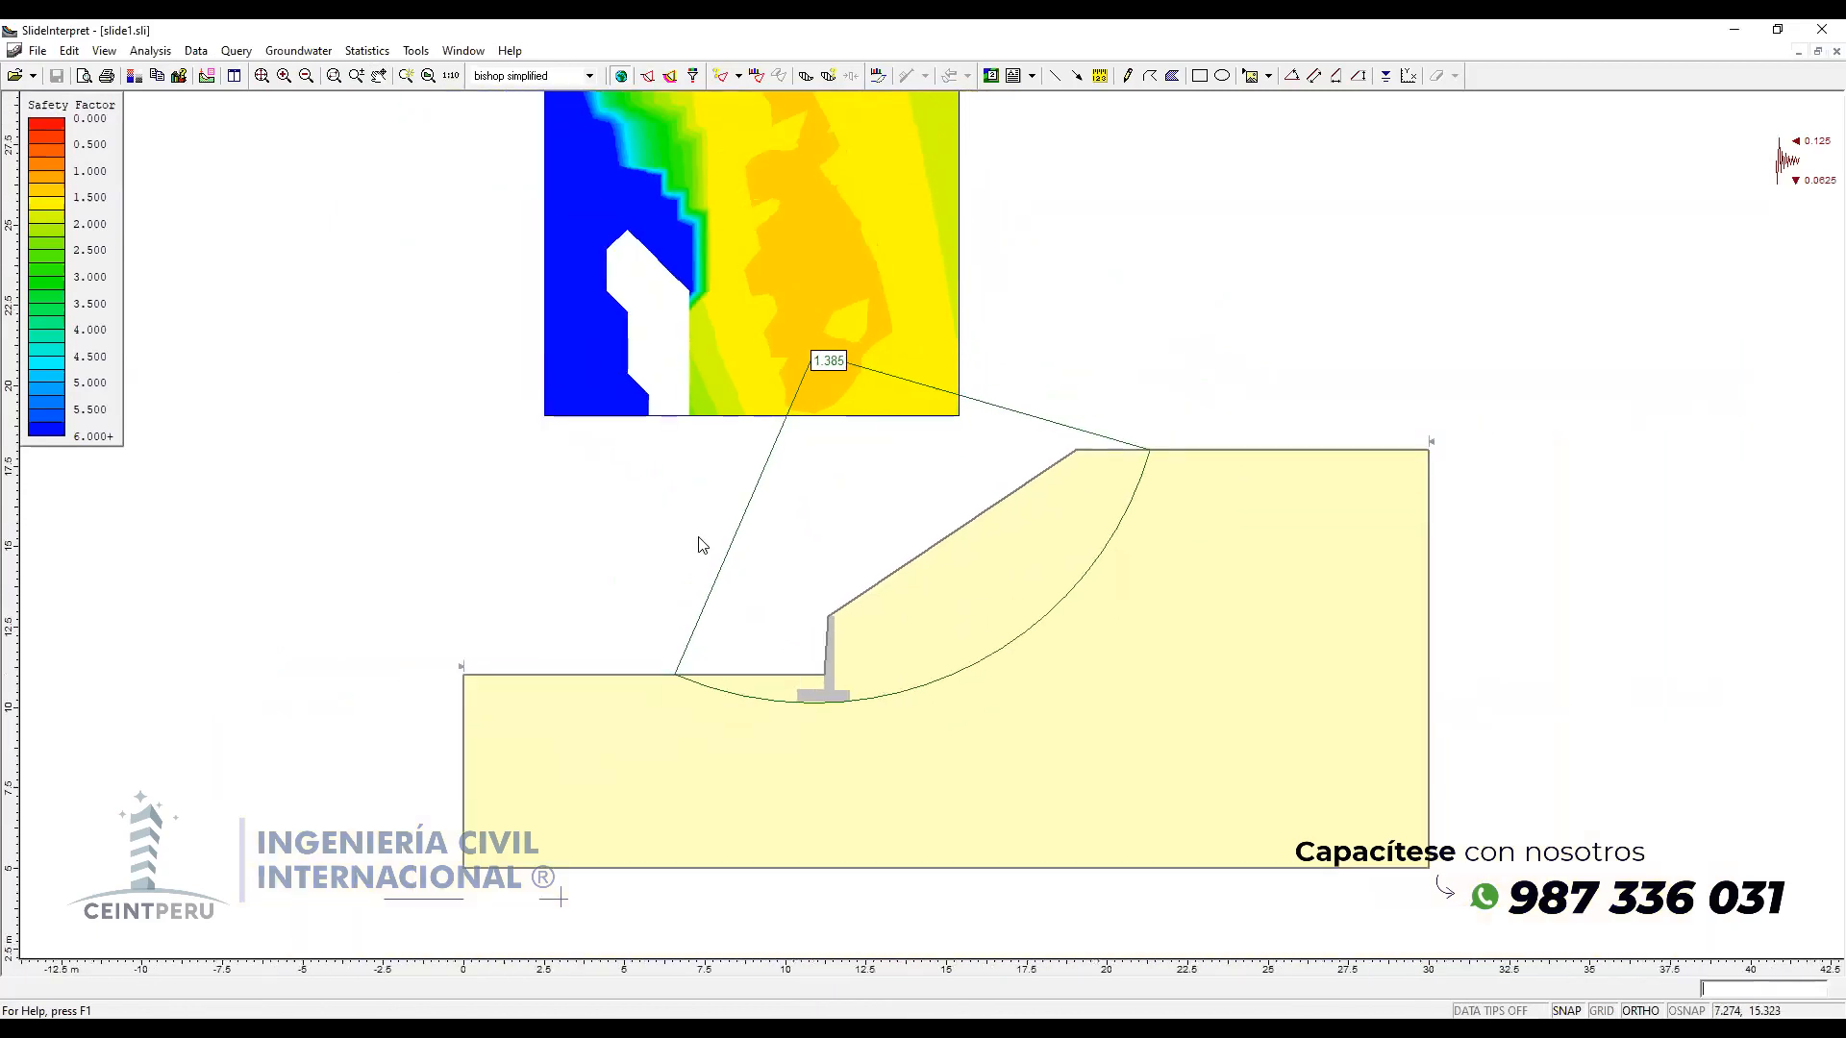
drag(994, 355, 931, 416)
scroll(770, 558, up, 1)
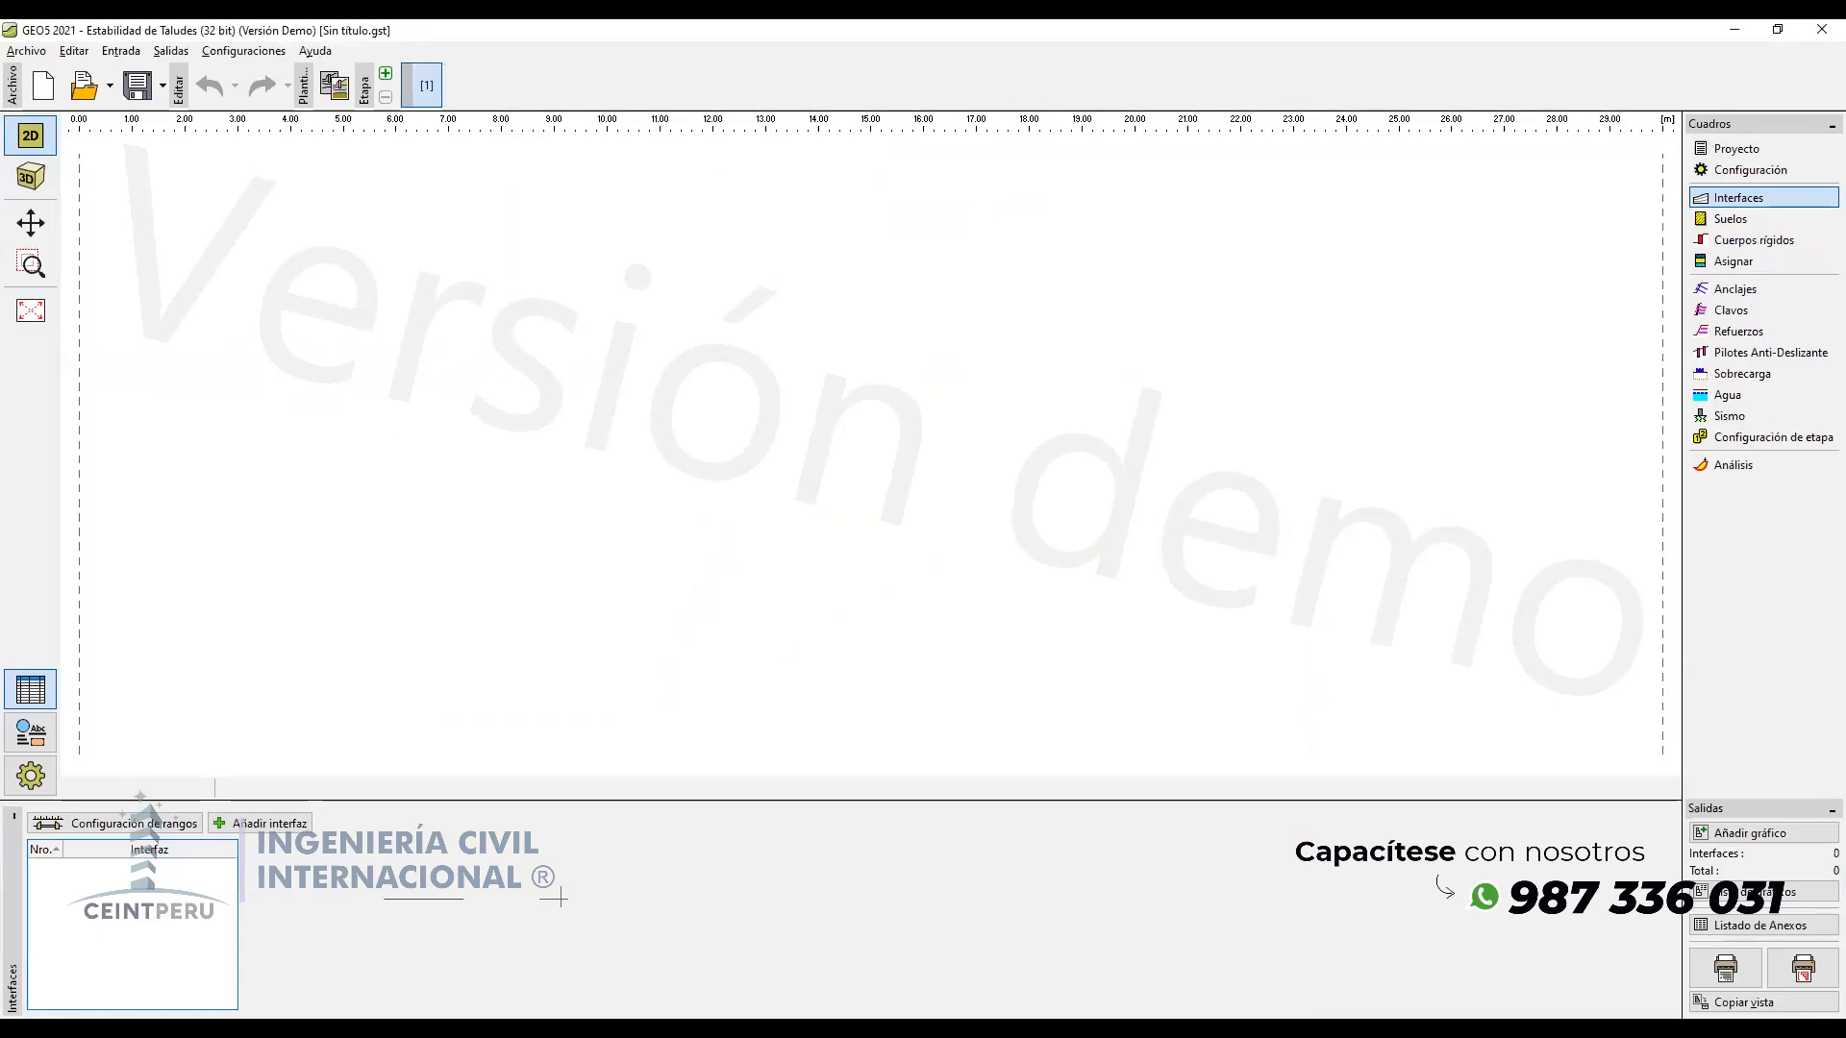
Step: Switch to Slide and add a constant vertical distributed load of 300 kN/m on the lower ground before the wall, from about x = 6.1 to 9.9 m
key(alt+Tab)
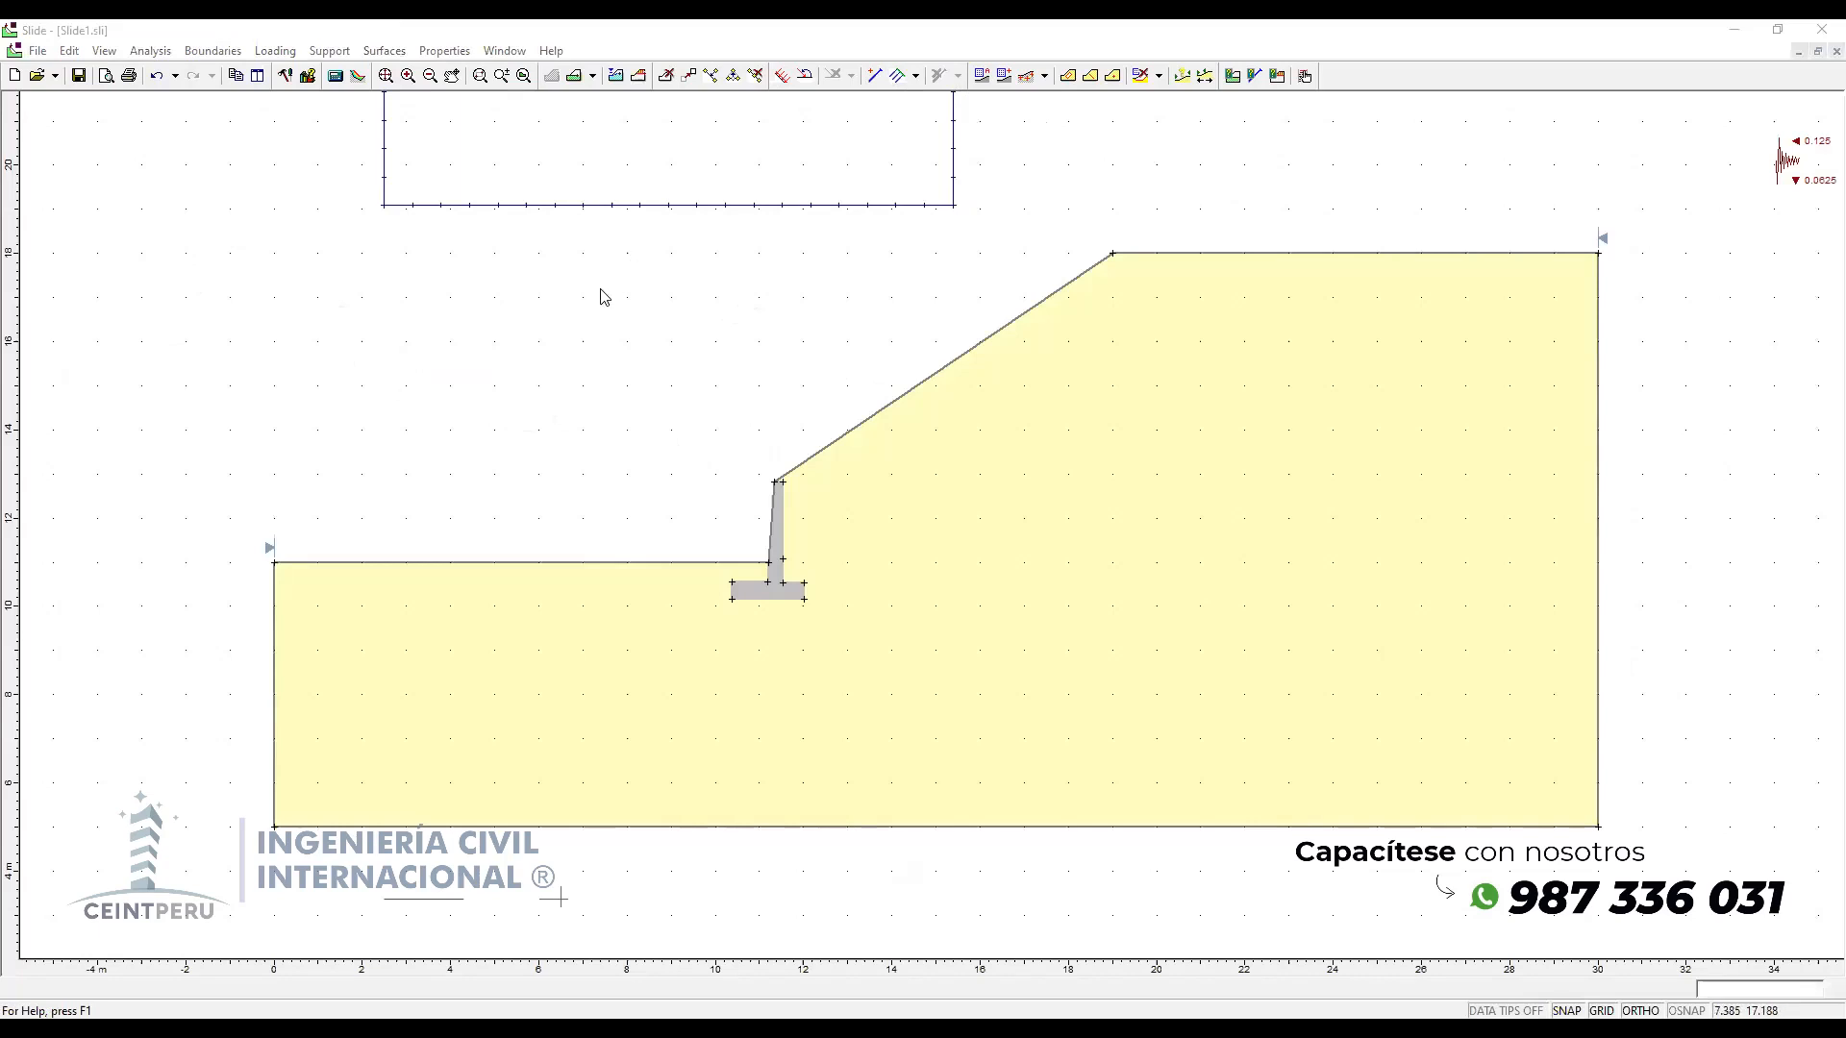
click(600, 290)
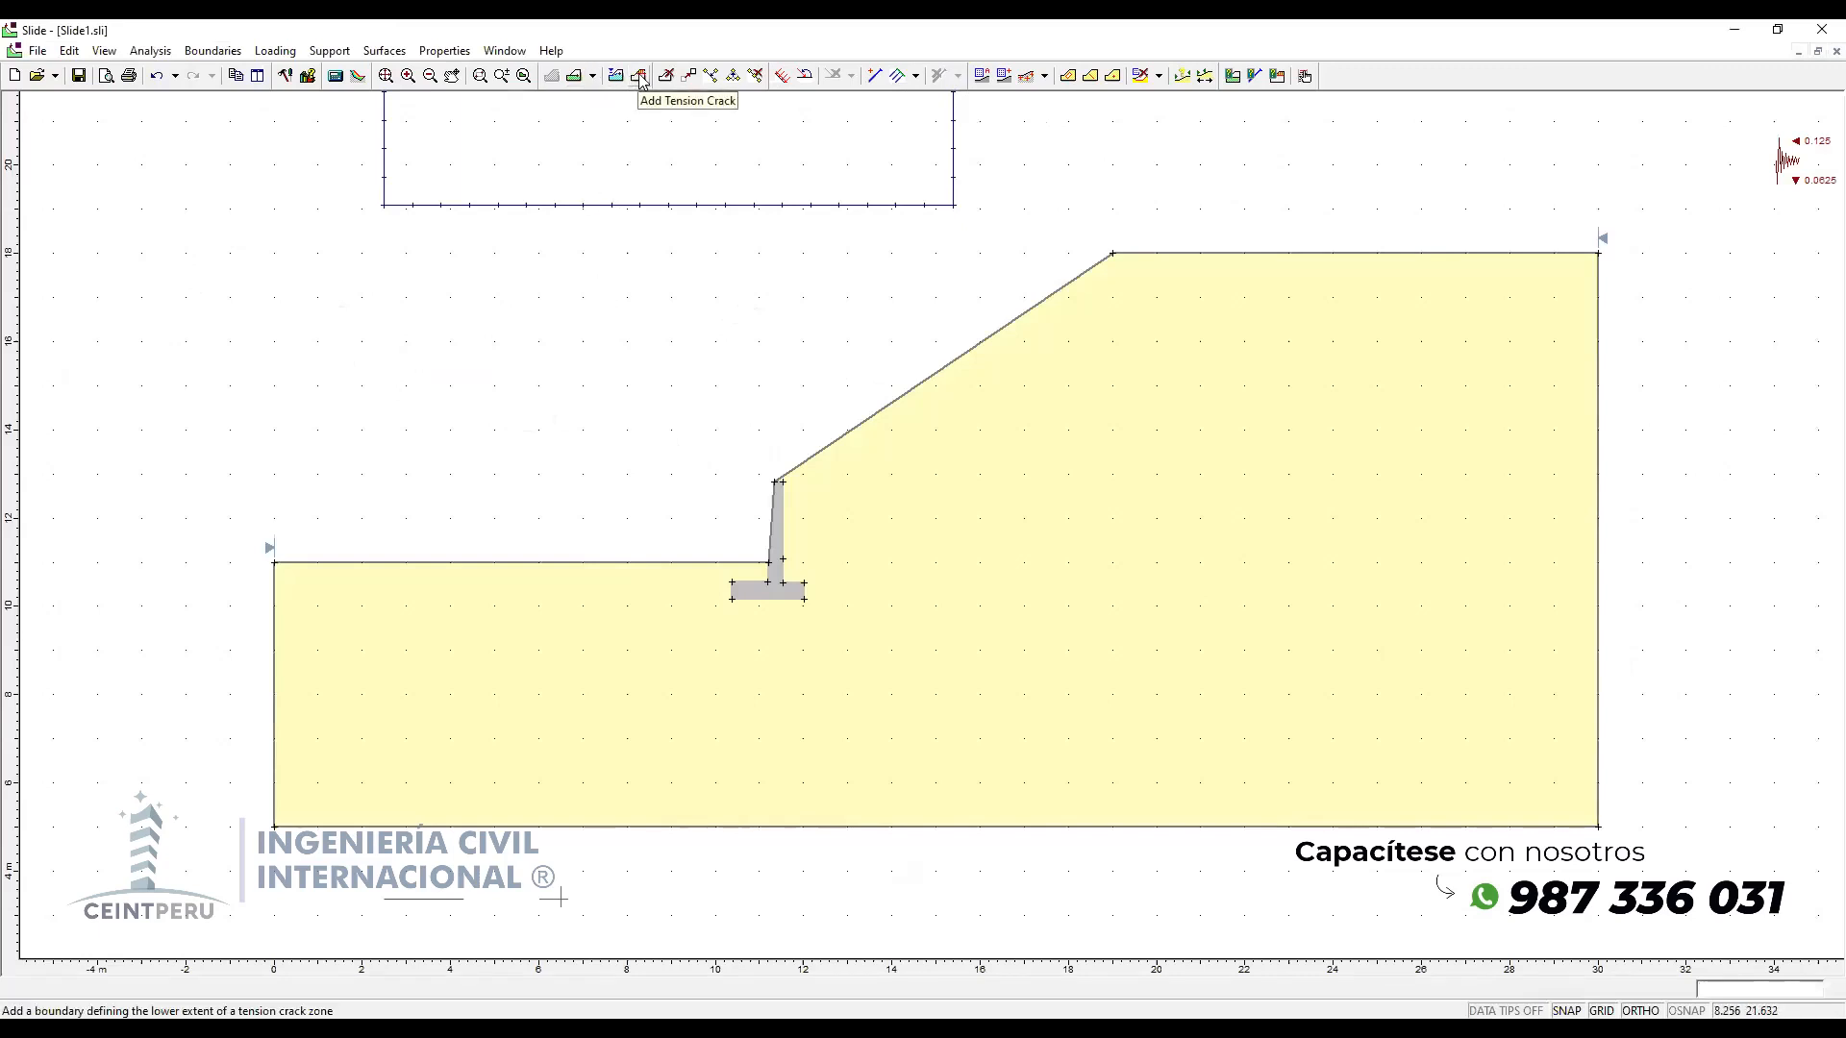
click(268, 53)
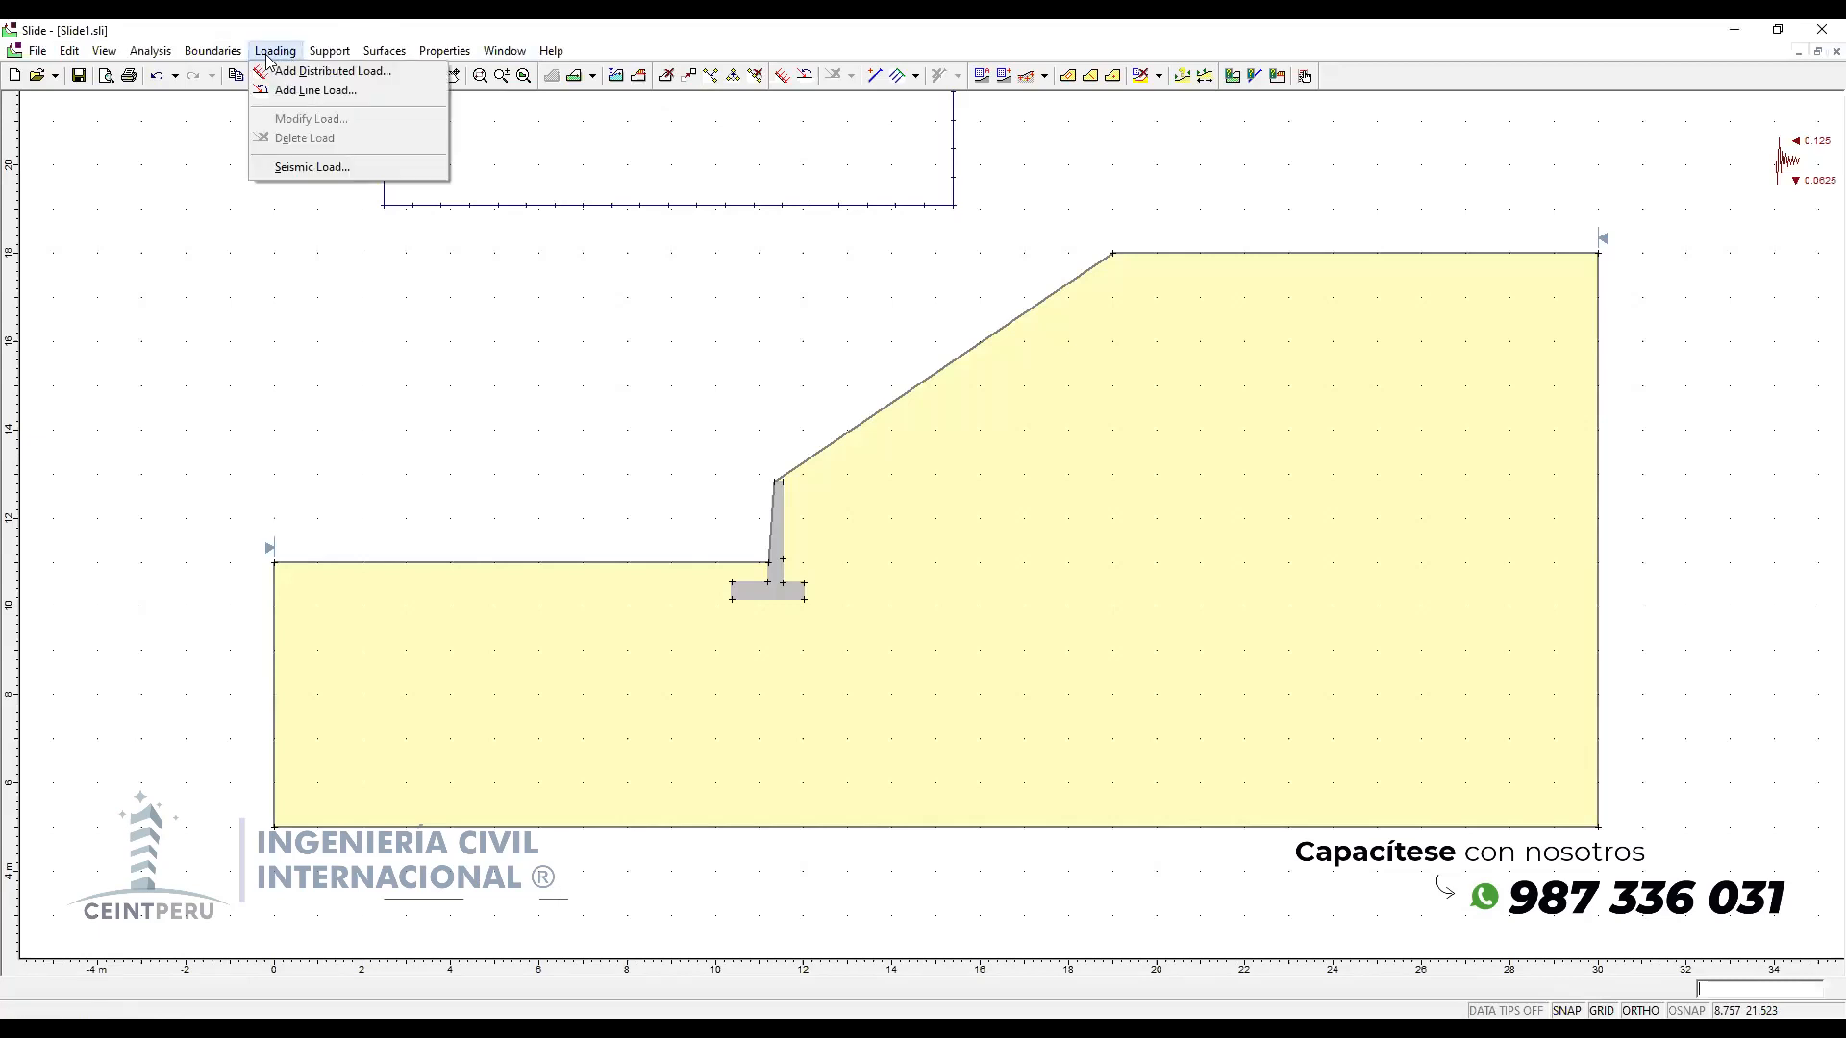
click(350, 72)
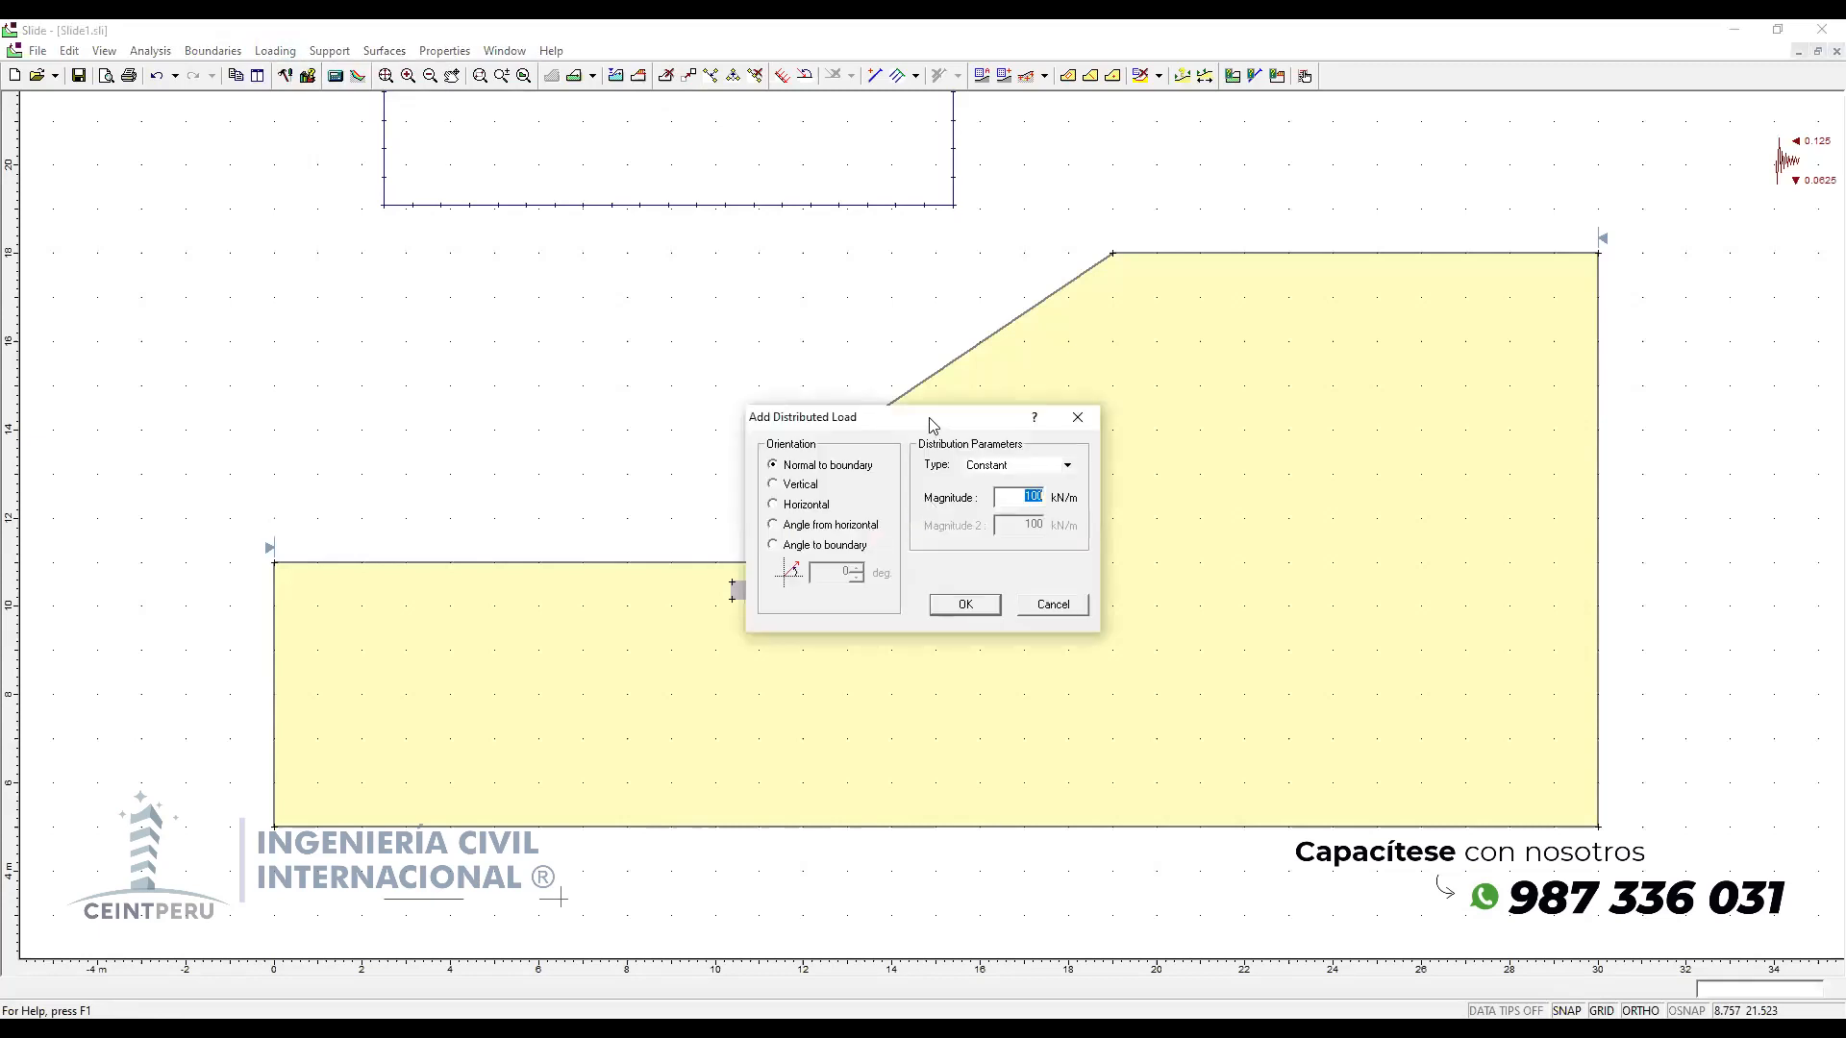
mouse_move(327, 179)
mouse_down()
mouse_move(245, 176)
mouse_move(316, 158)
mouse_up()
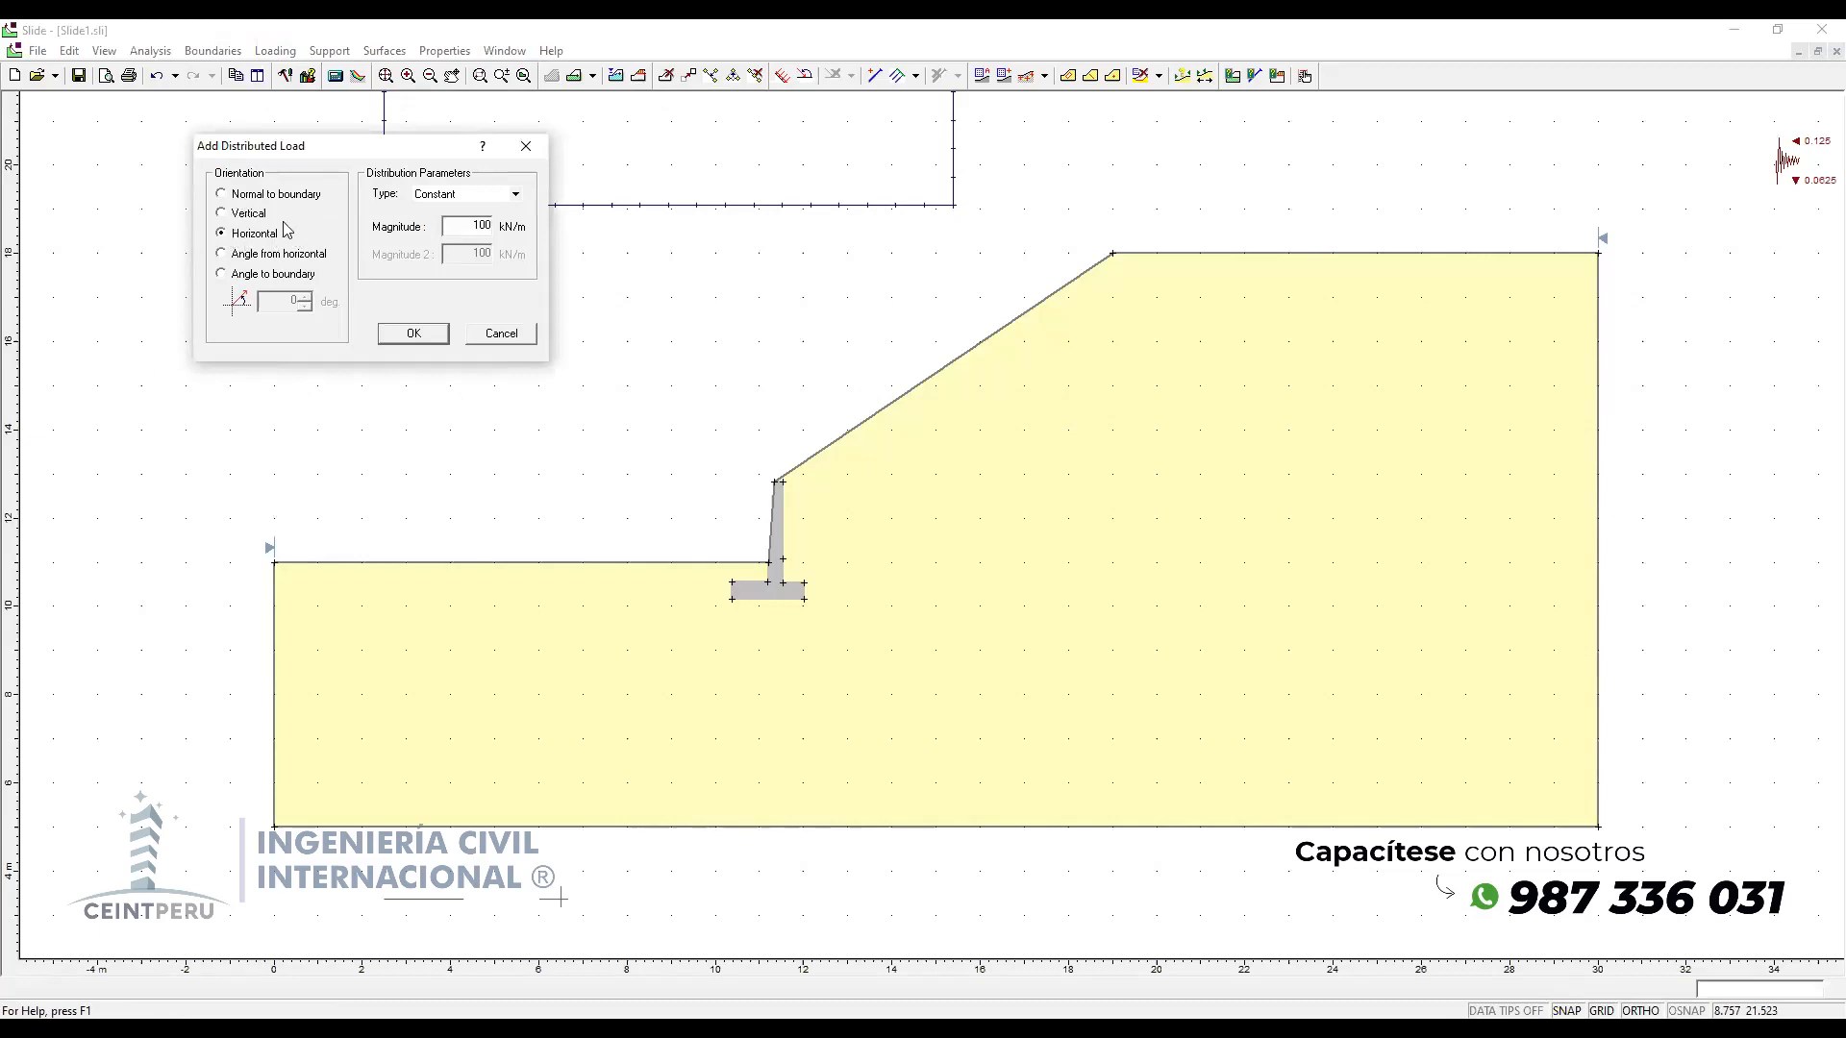
click(252, 214)
double_click(468, 225)
text(300)
click(423, 343)
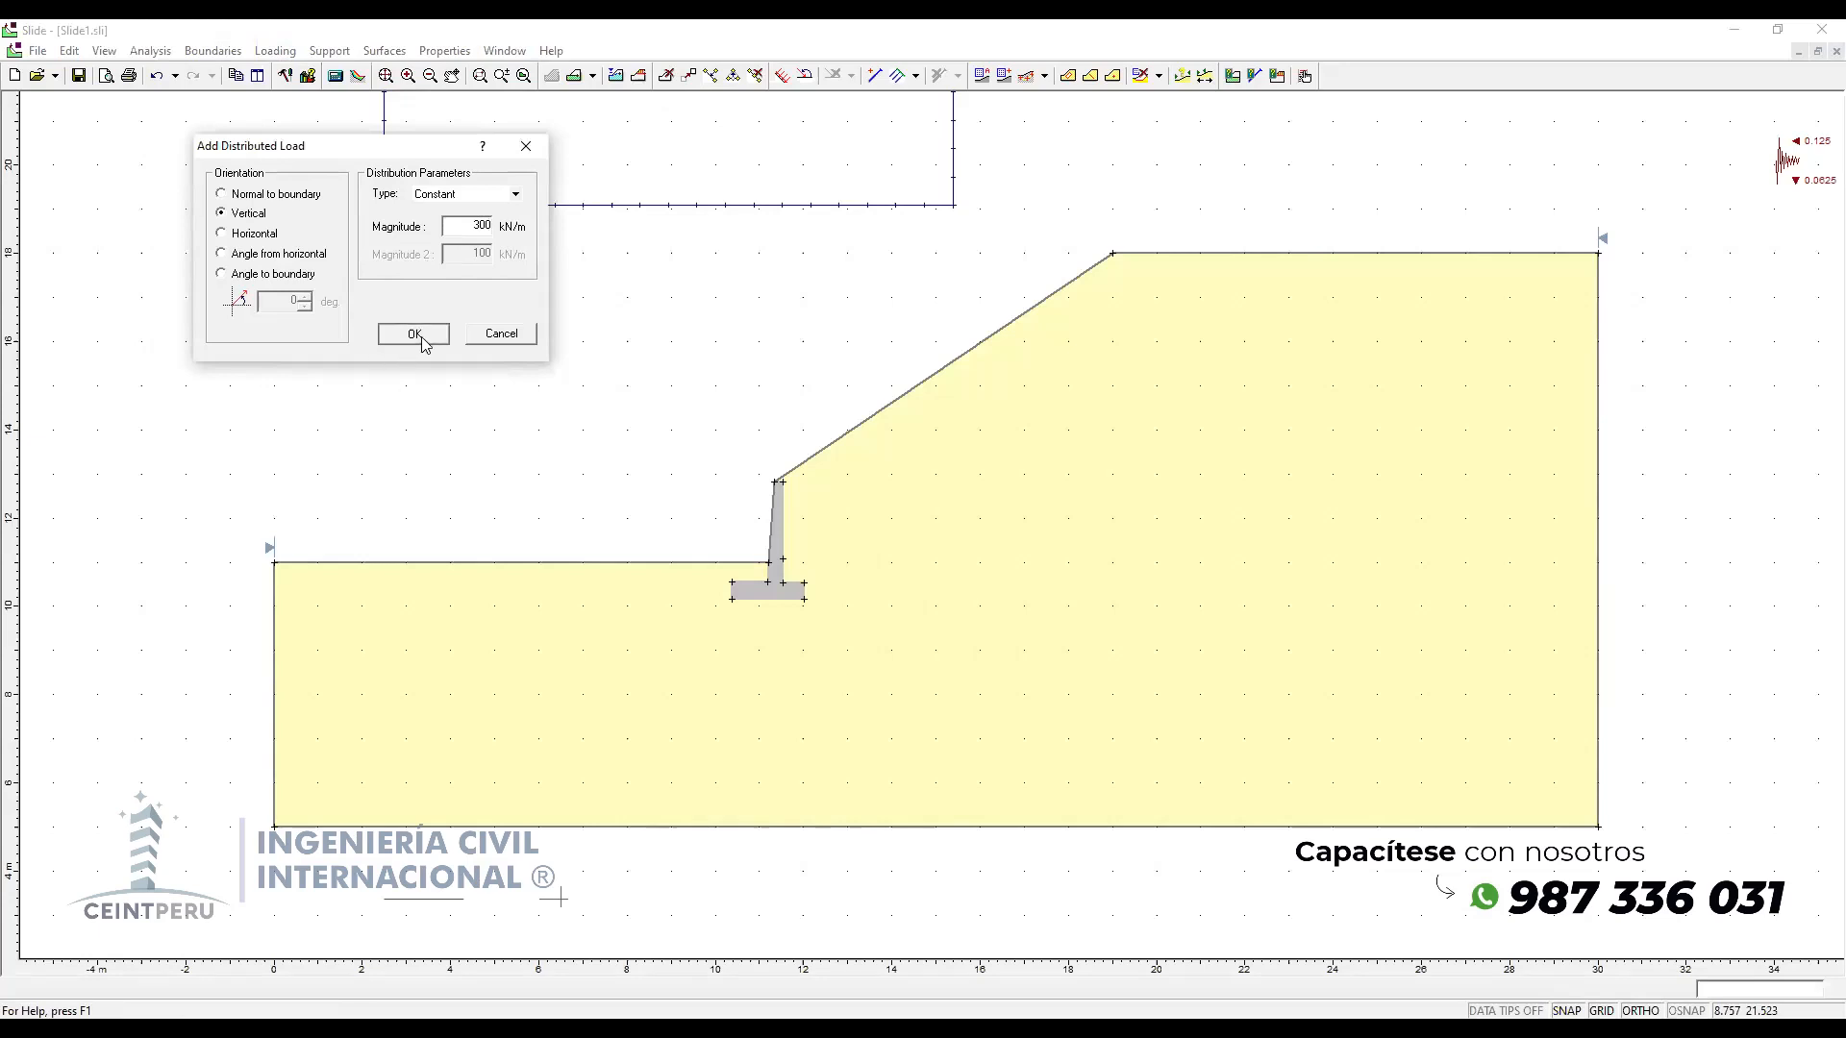
click(544, 563)
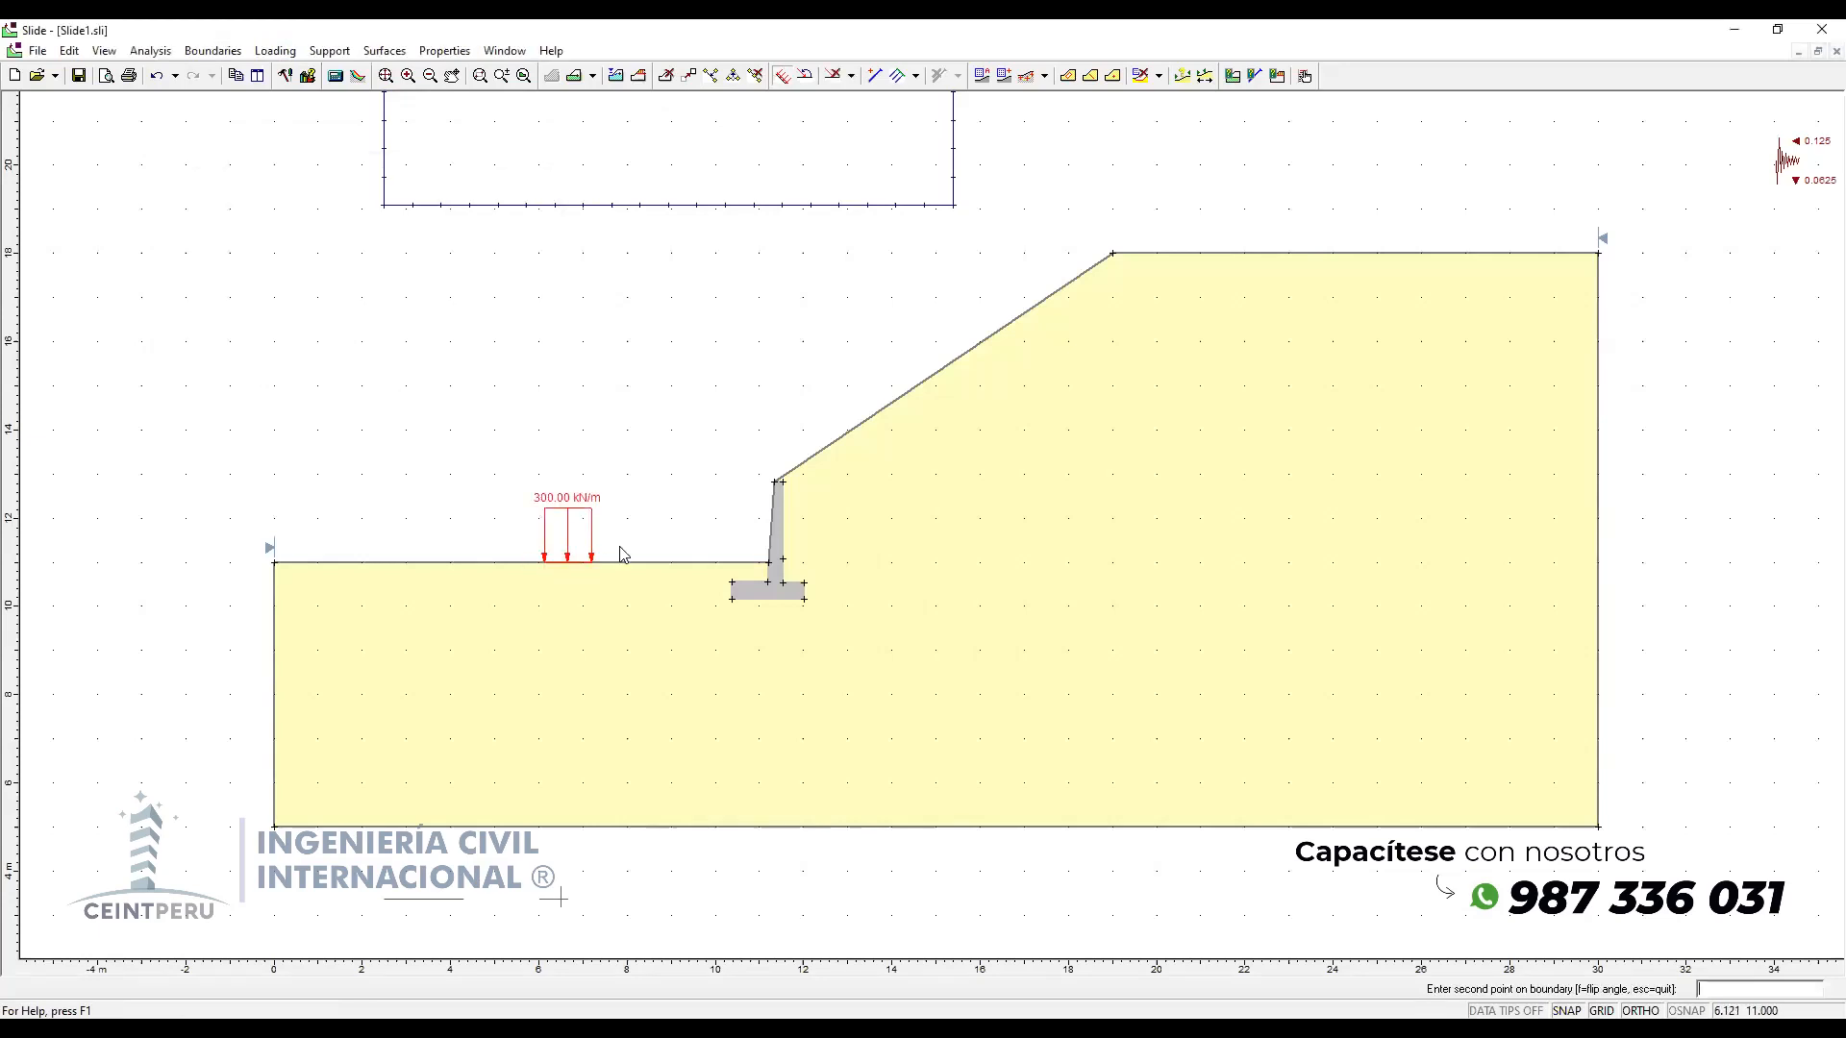
click(711, 563)
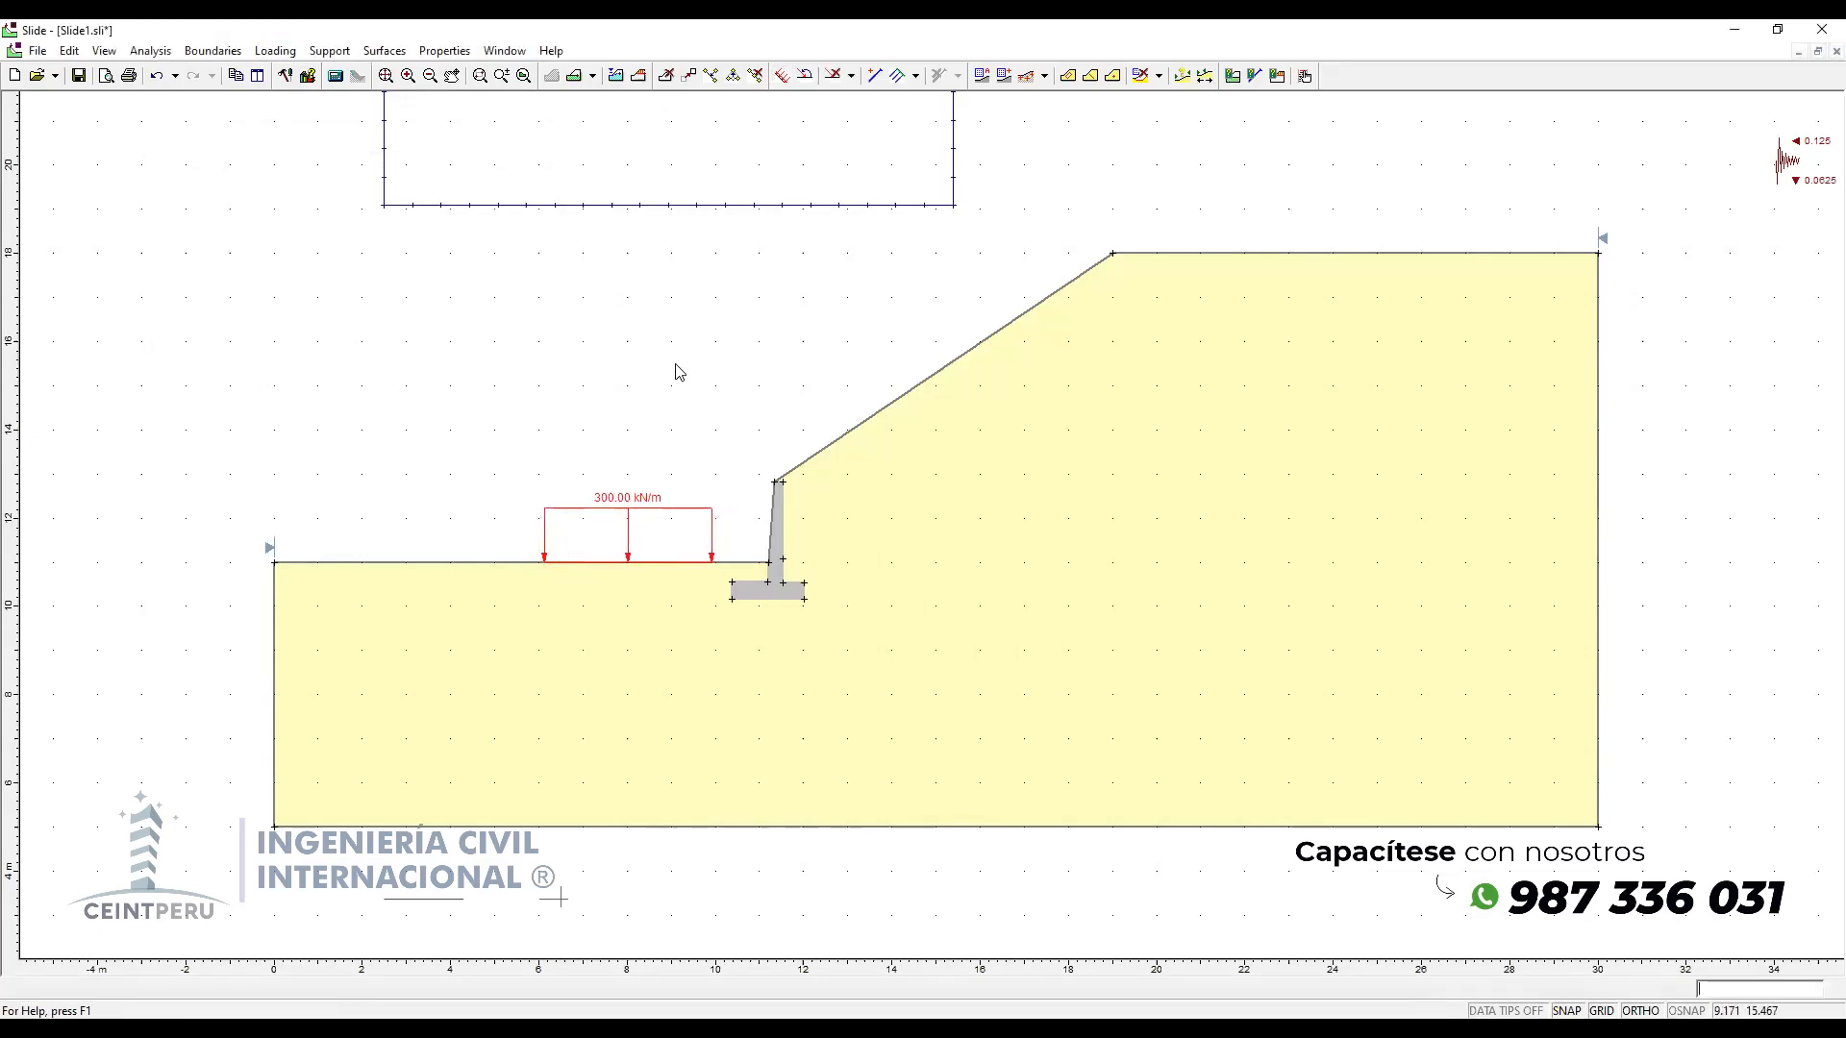
Step: Compute the model with the distributed load, saving Slide1.sli, and examine its critical slip surface in the interpreter
click(335, 77)
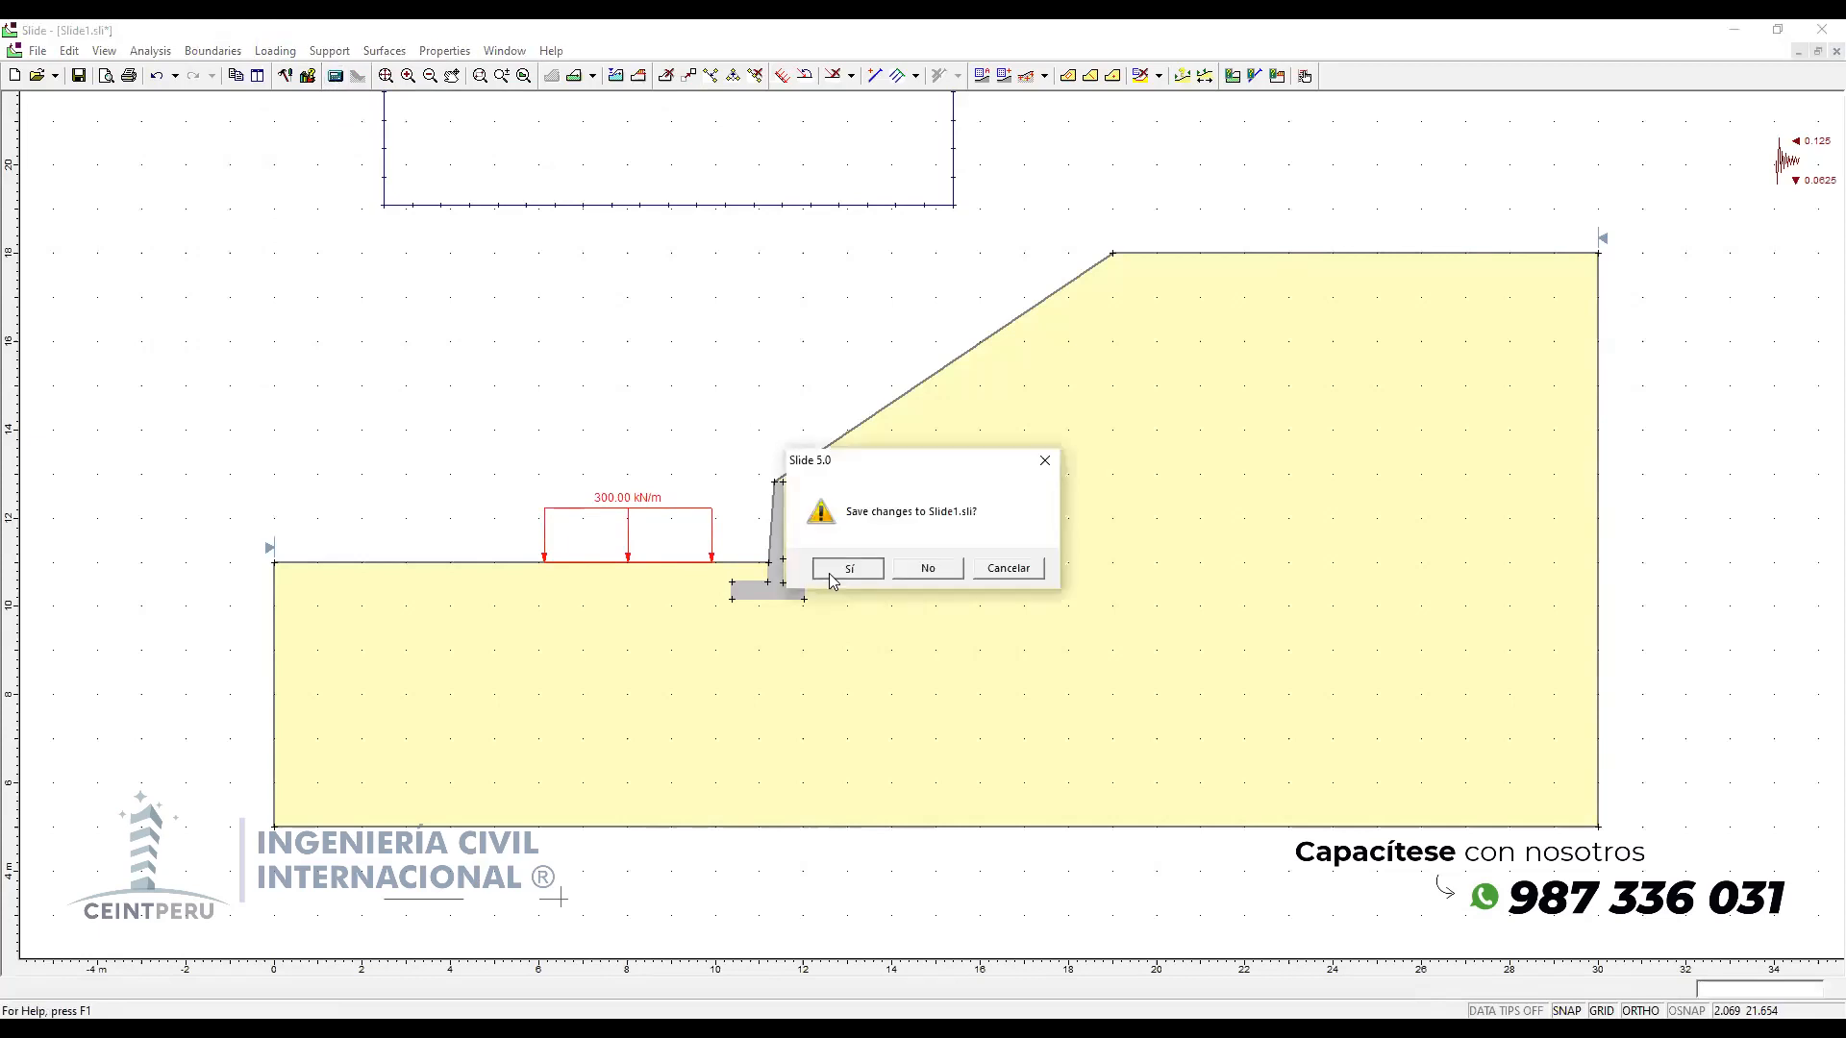
key(Return)
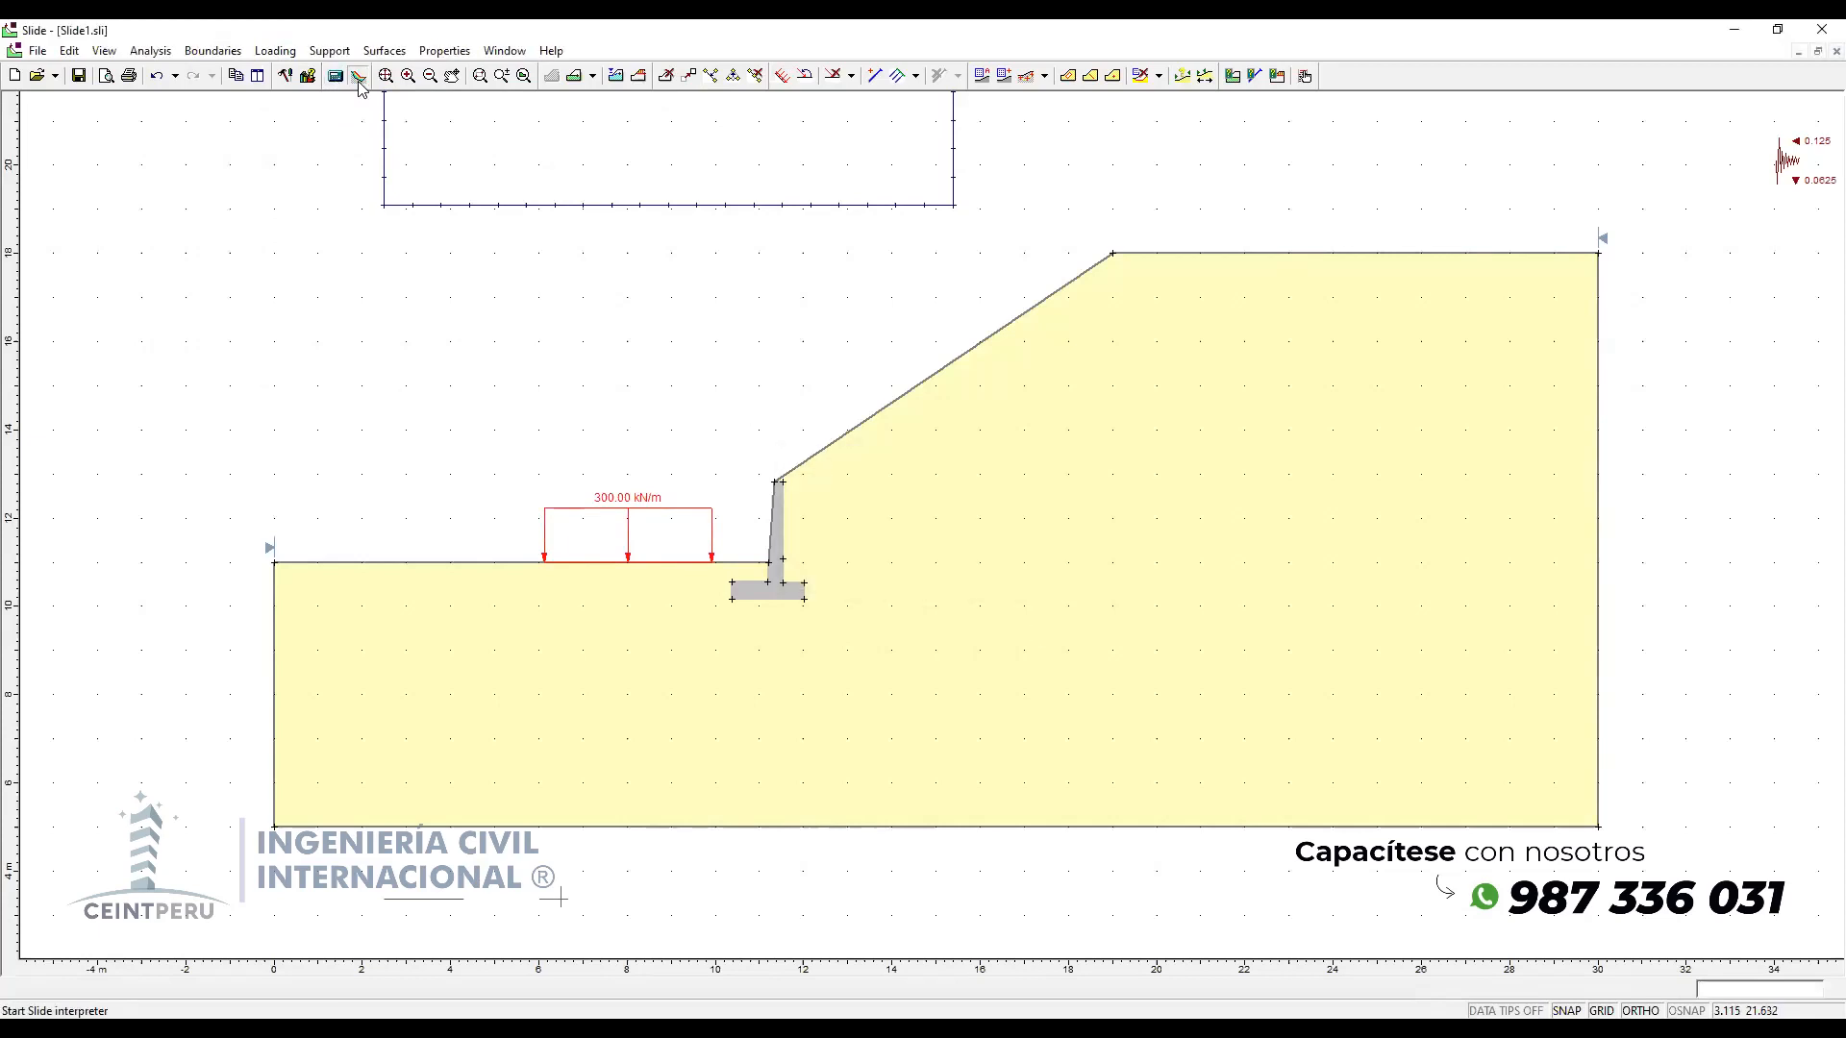
click(359, 77)
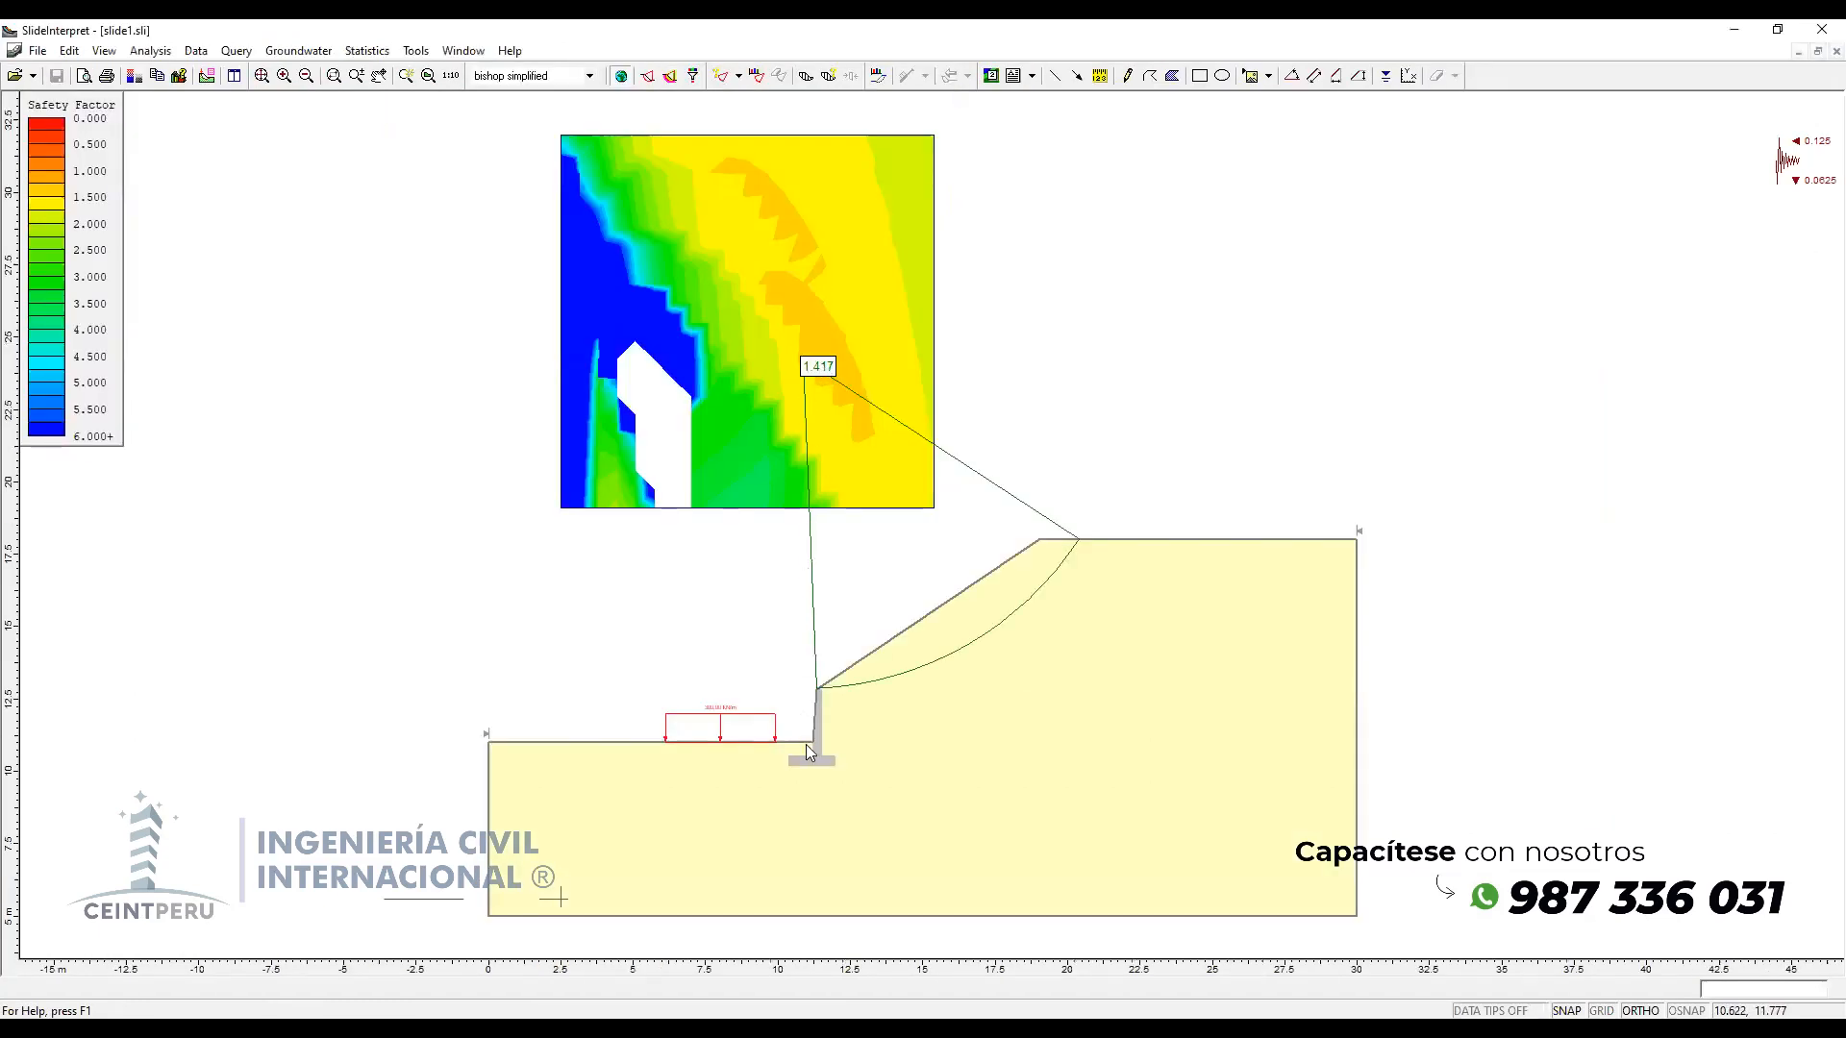
scroll(837, 403, up, 3)
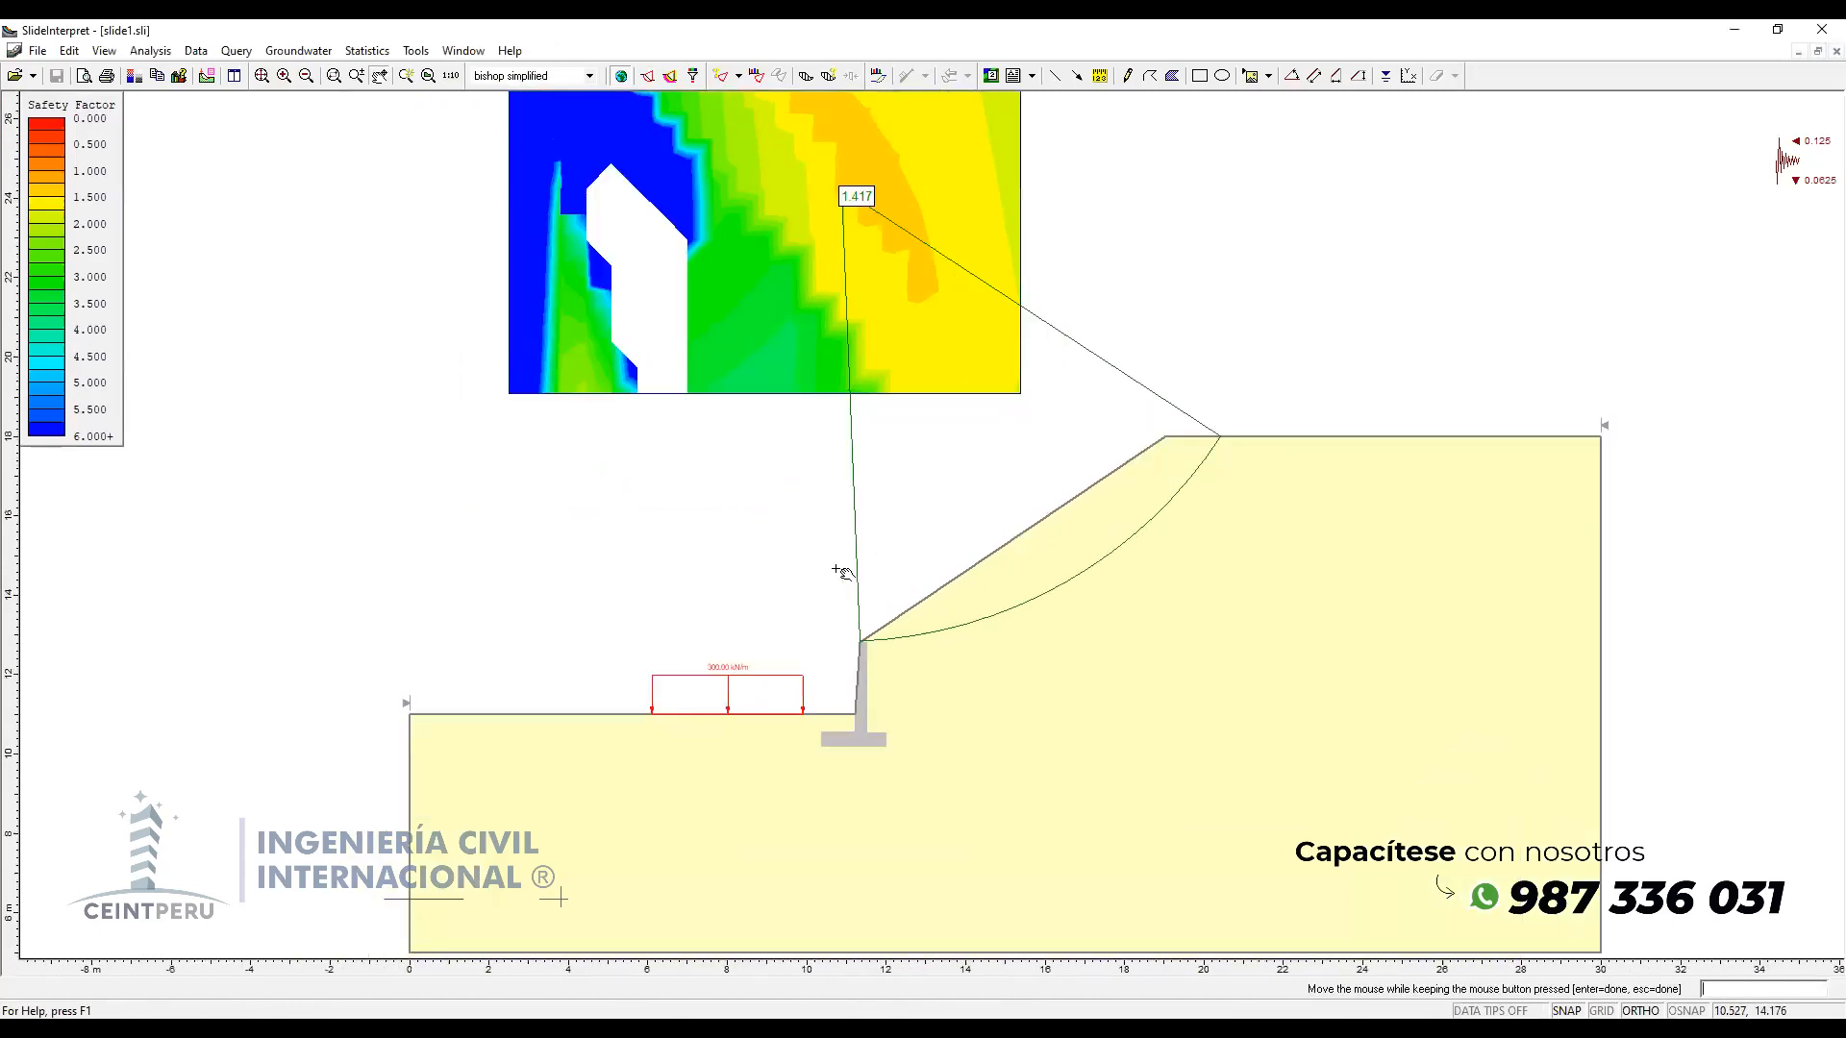
scroll(837, 439, up, 1)
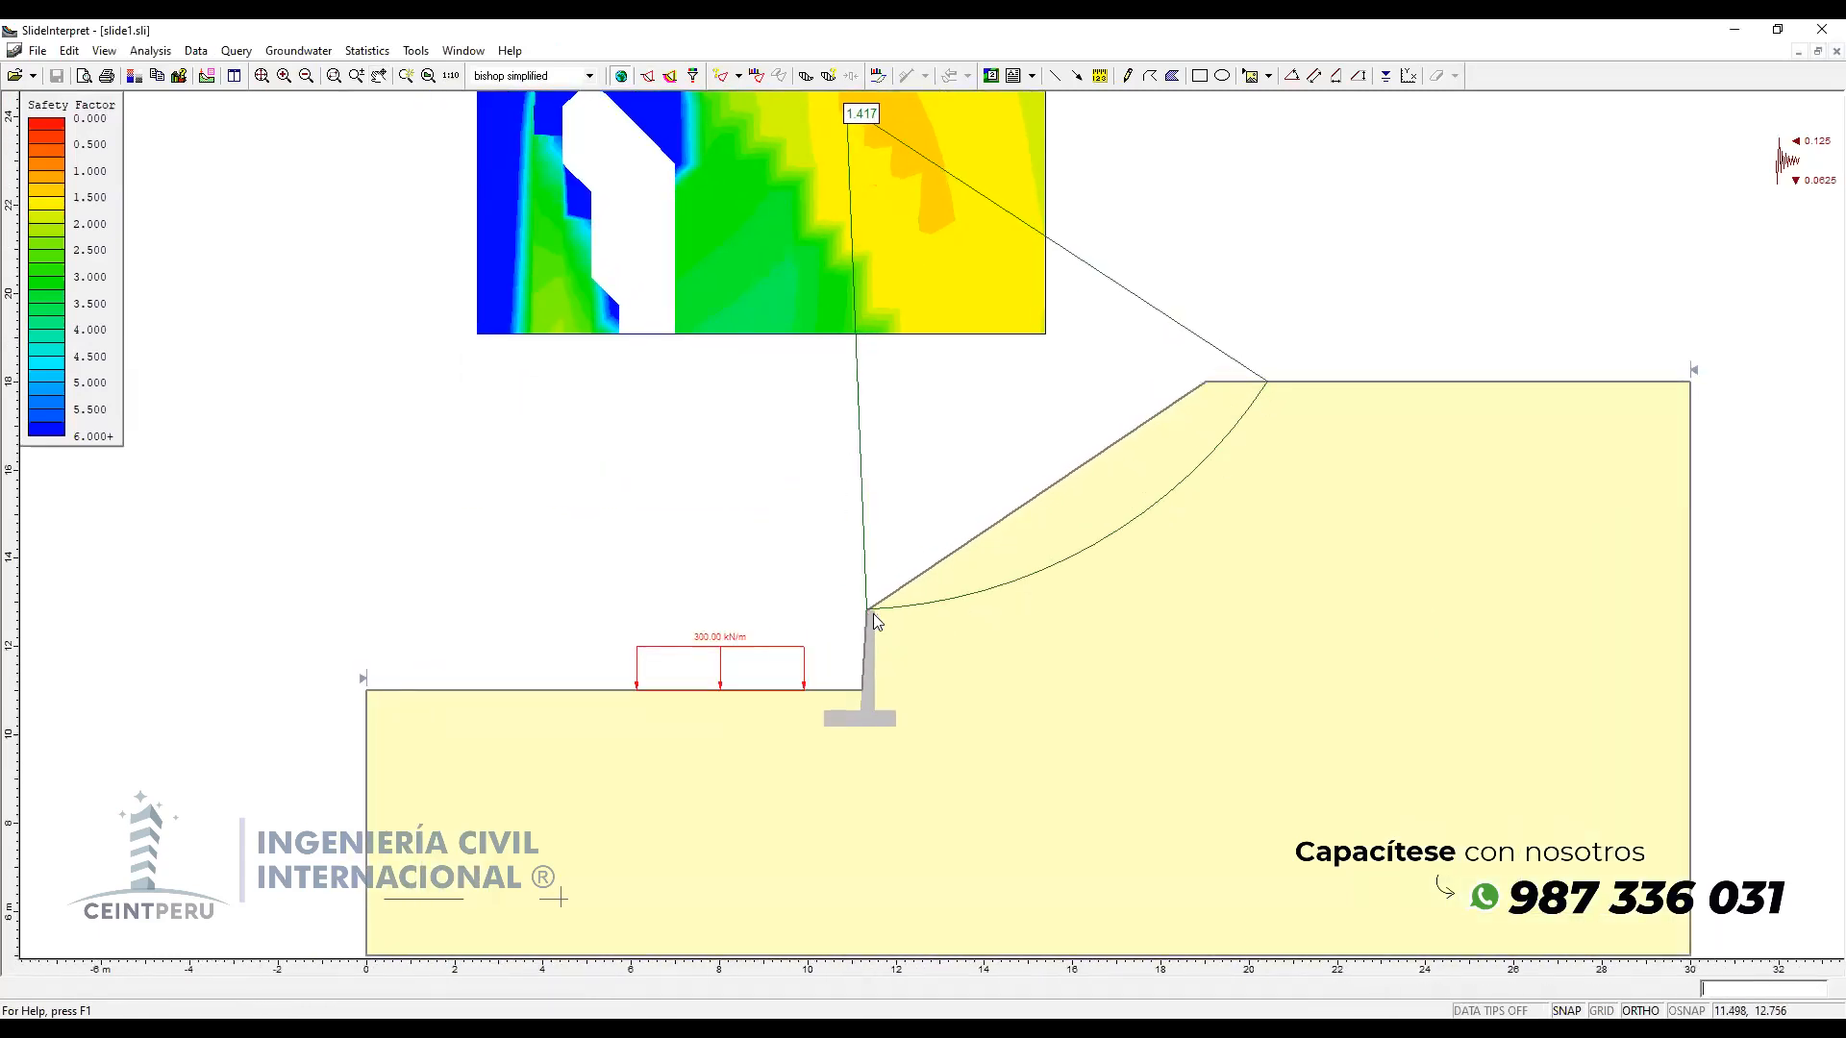
middle_click(973, 371)
drag(973, 371, 985, 417)
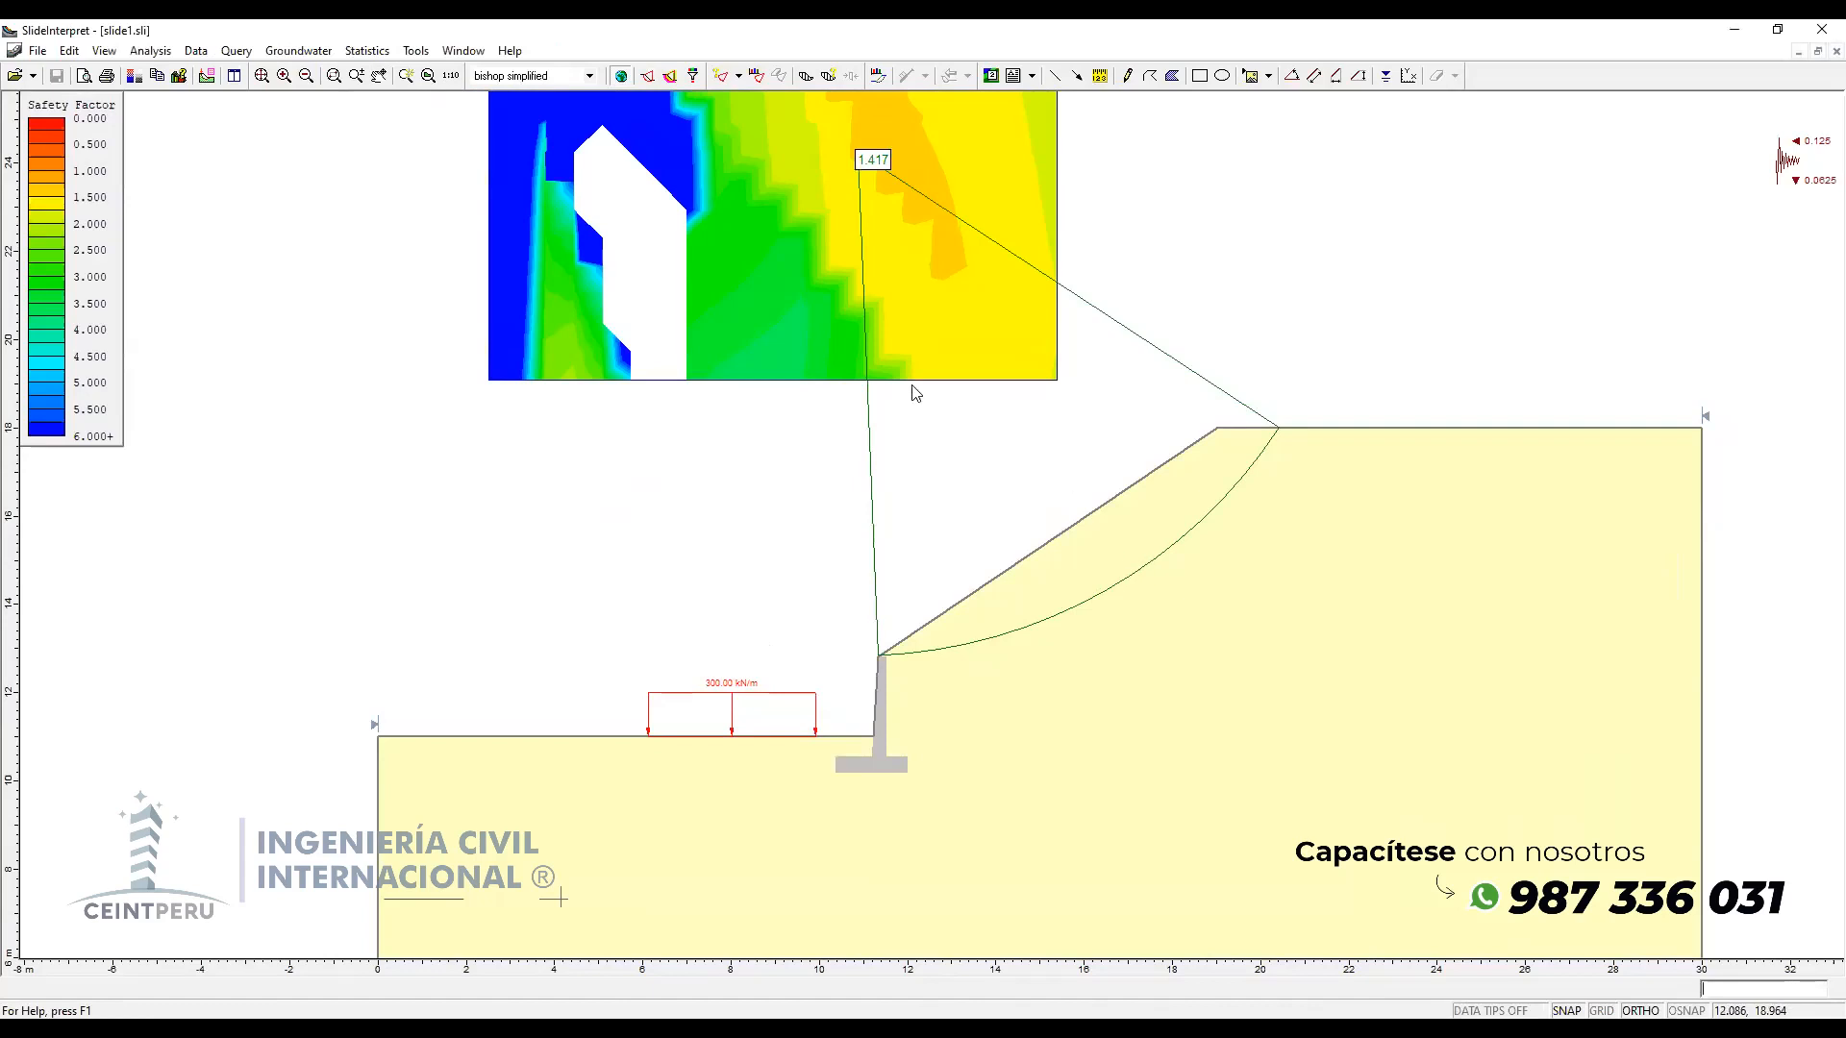
scroll(908, 468, down, 1)
drag(889, 450, 788, 384)
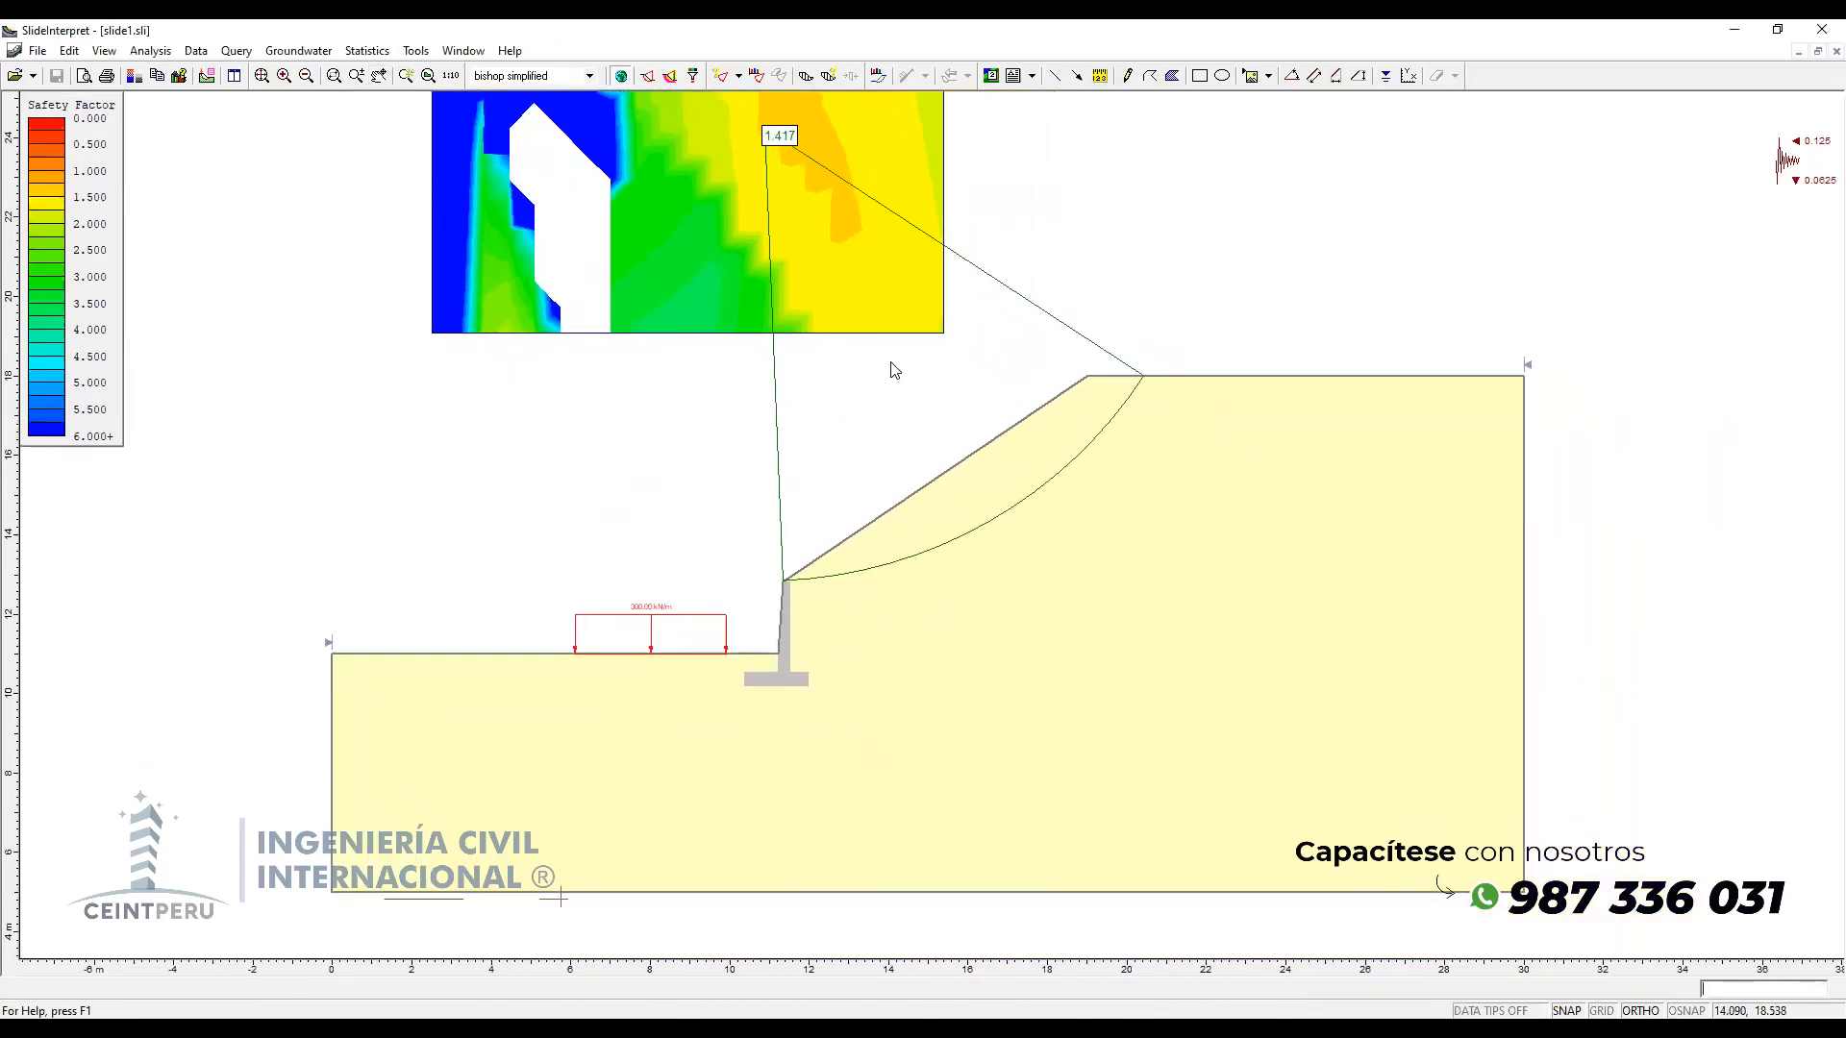
mouse_move(709, 523)
mouse_down()
mouse_move(747, 499)
mouse_move(719, 517)
mouse_up()
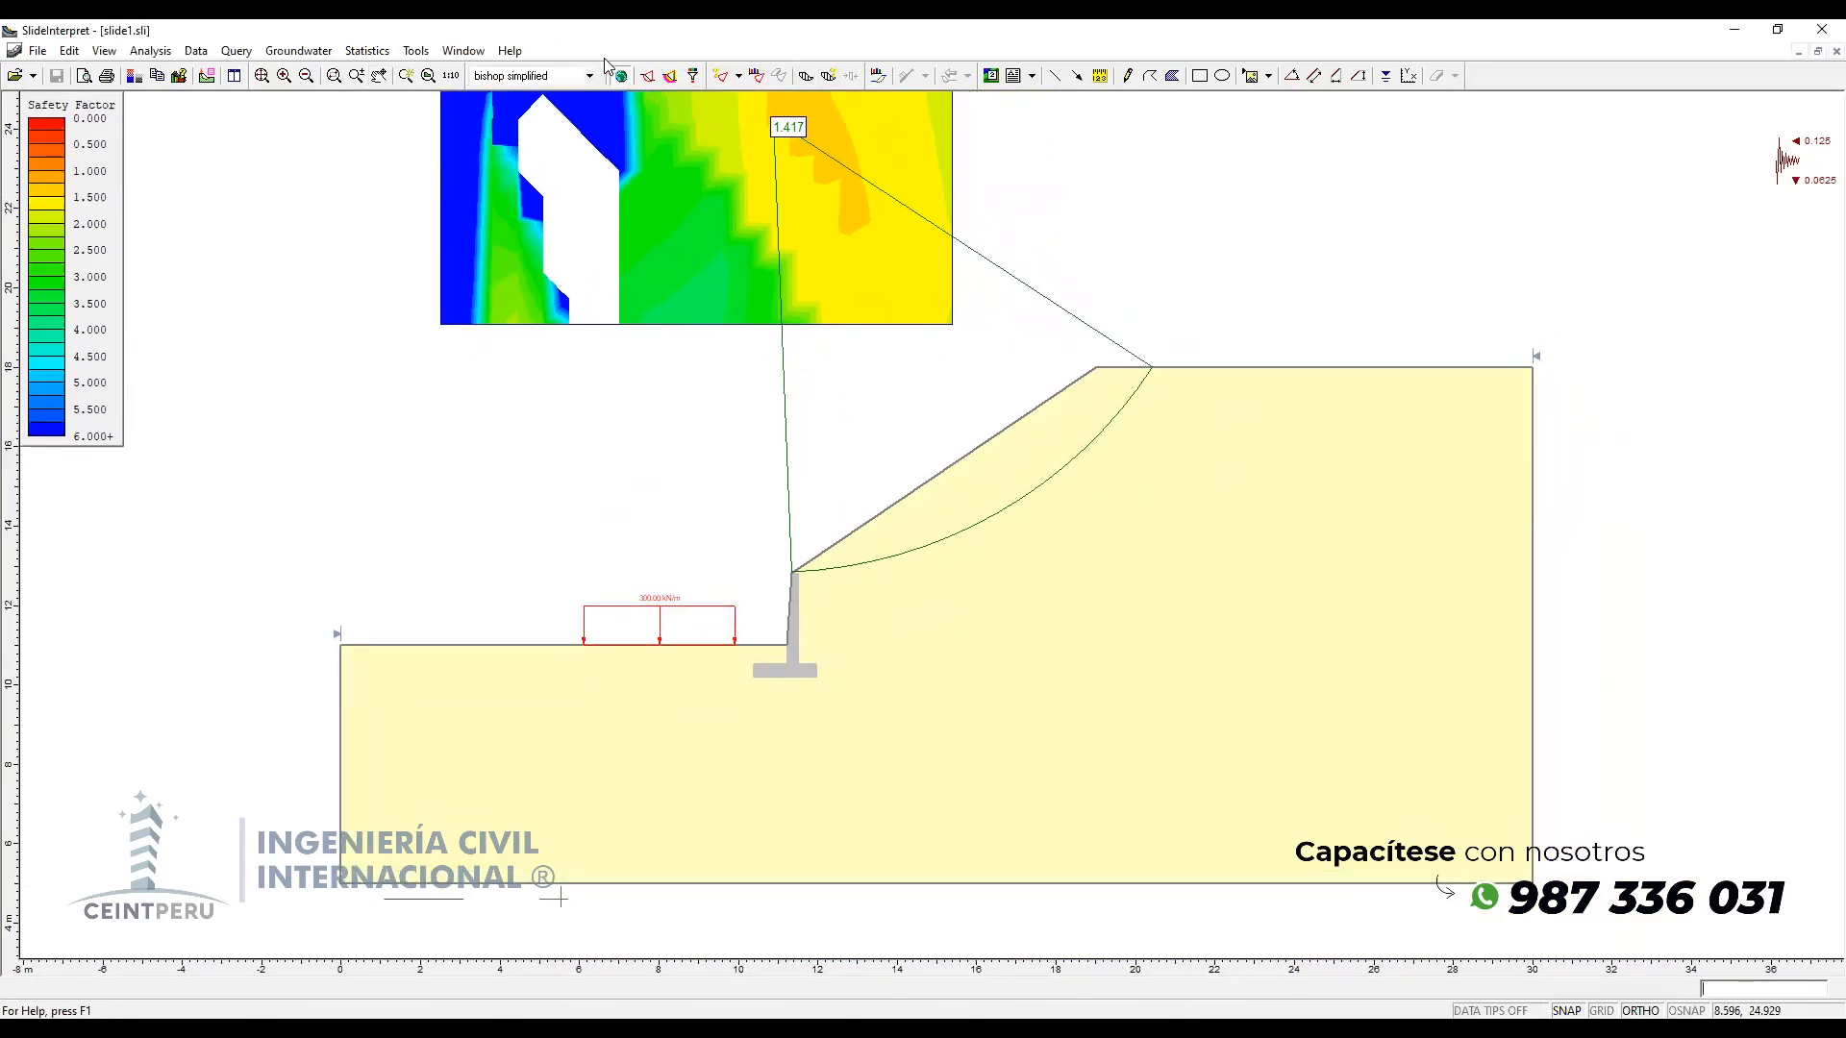
Step: Display all slip surfaces and examine those beneath the distributed load and around the retaining wall
click(648, 79)
scroll(628, 687, up, 2)
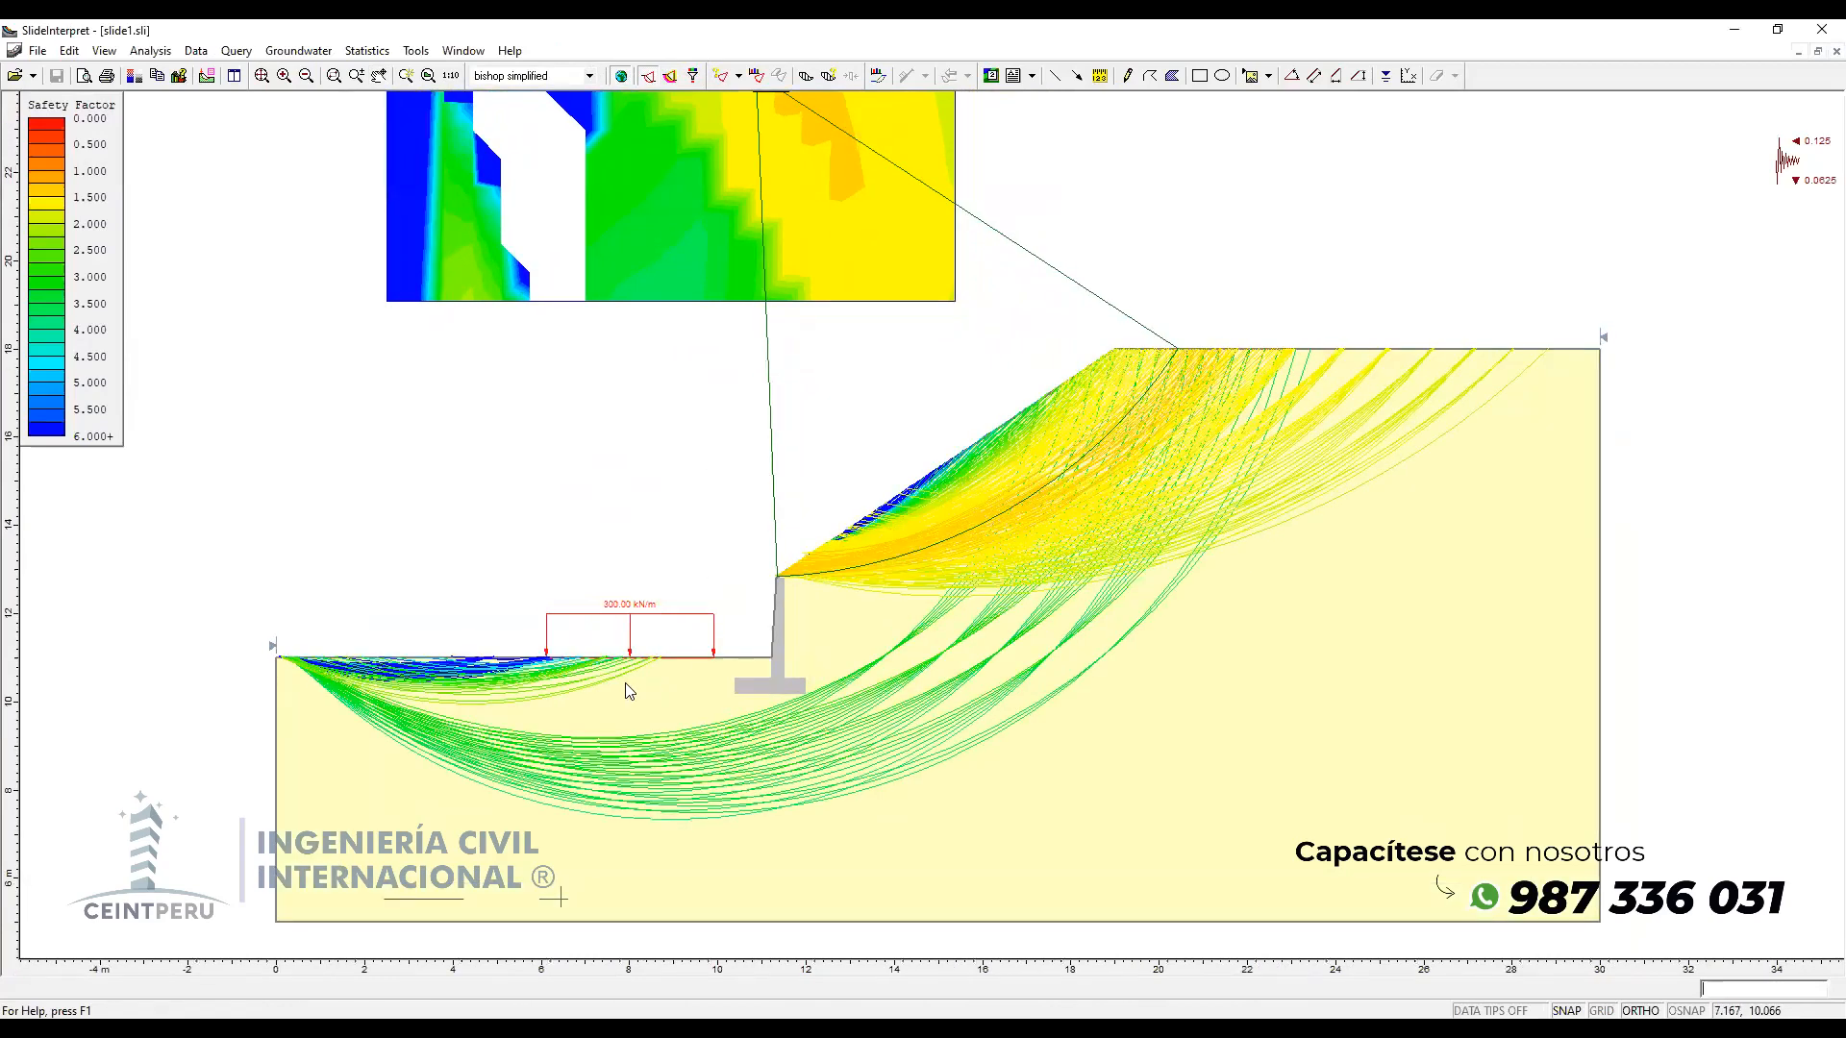
scroll(583, 559, up, 1)
drag(582, 494, 573, 382)
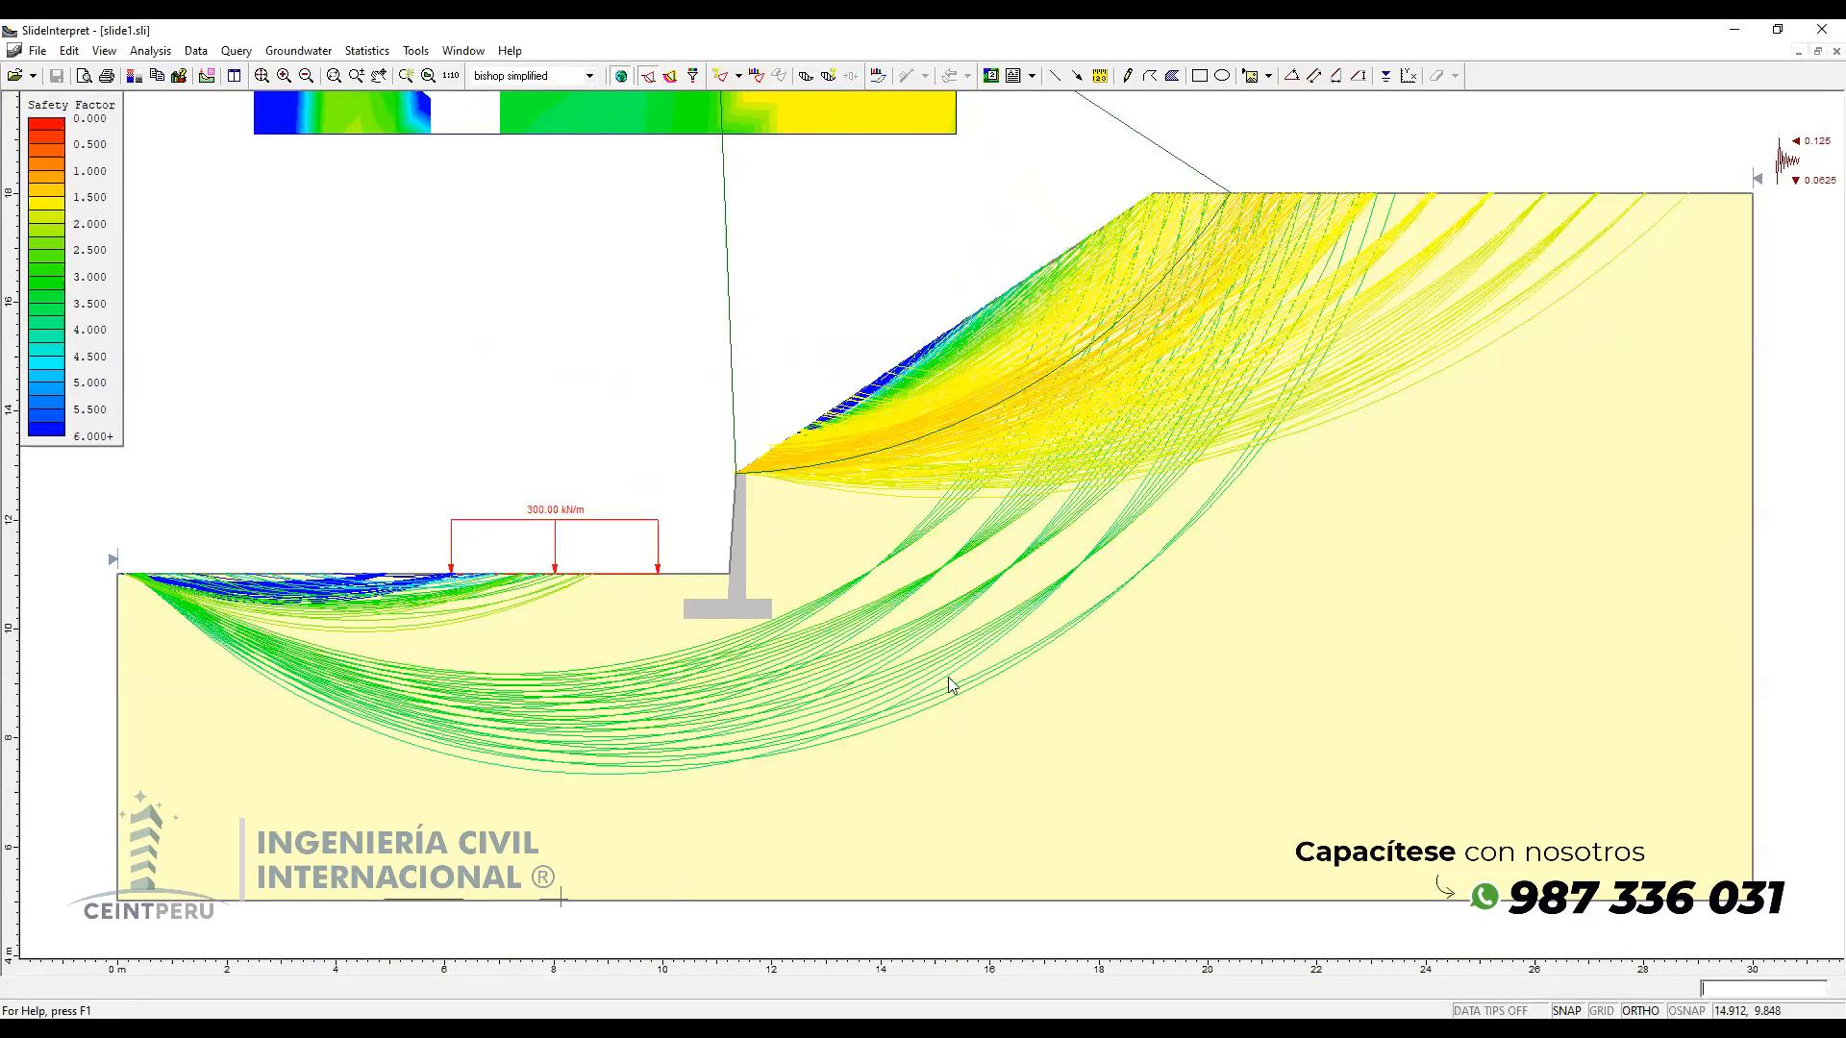
scroll(934, 596, down, 3)
drag(928, 546, 910, 733)
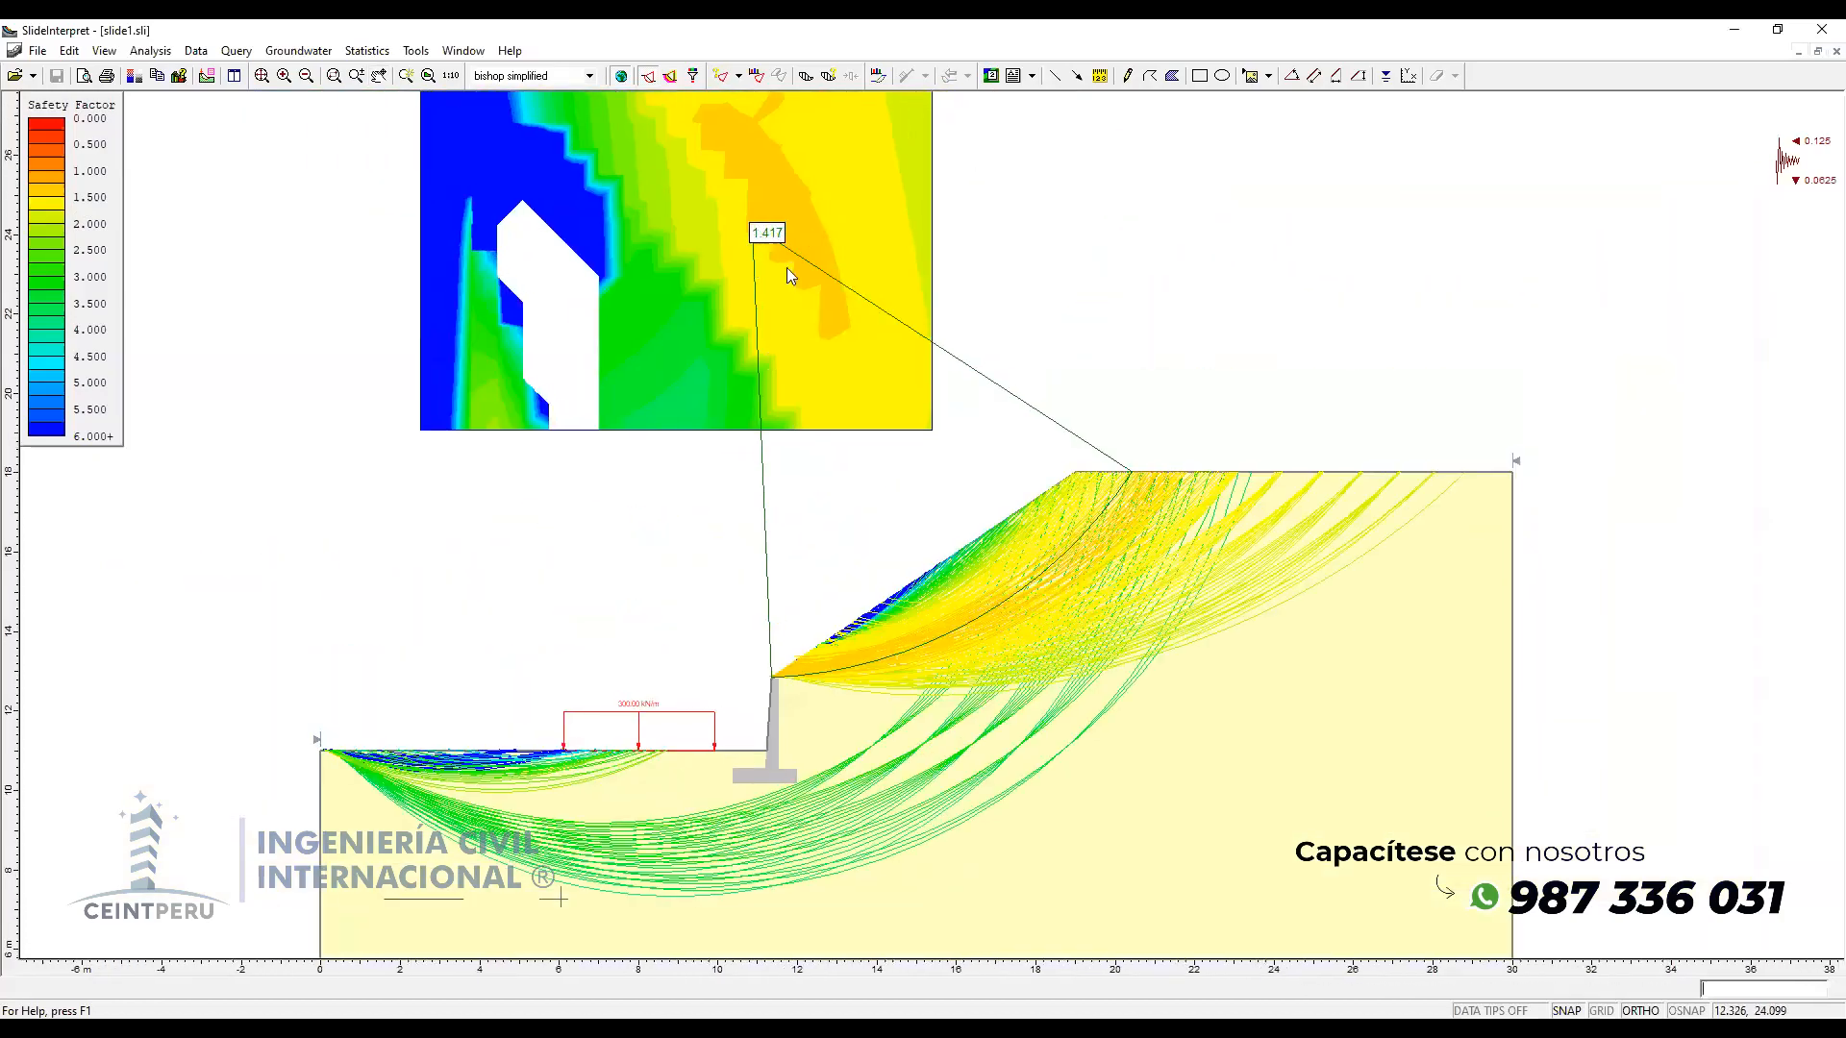
drag(925, 546, 937, 320)
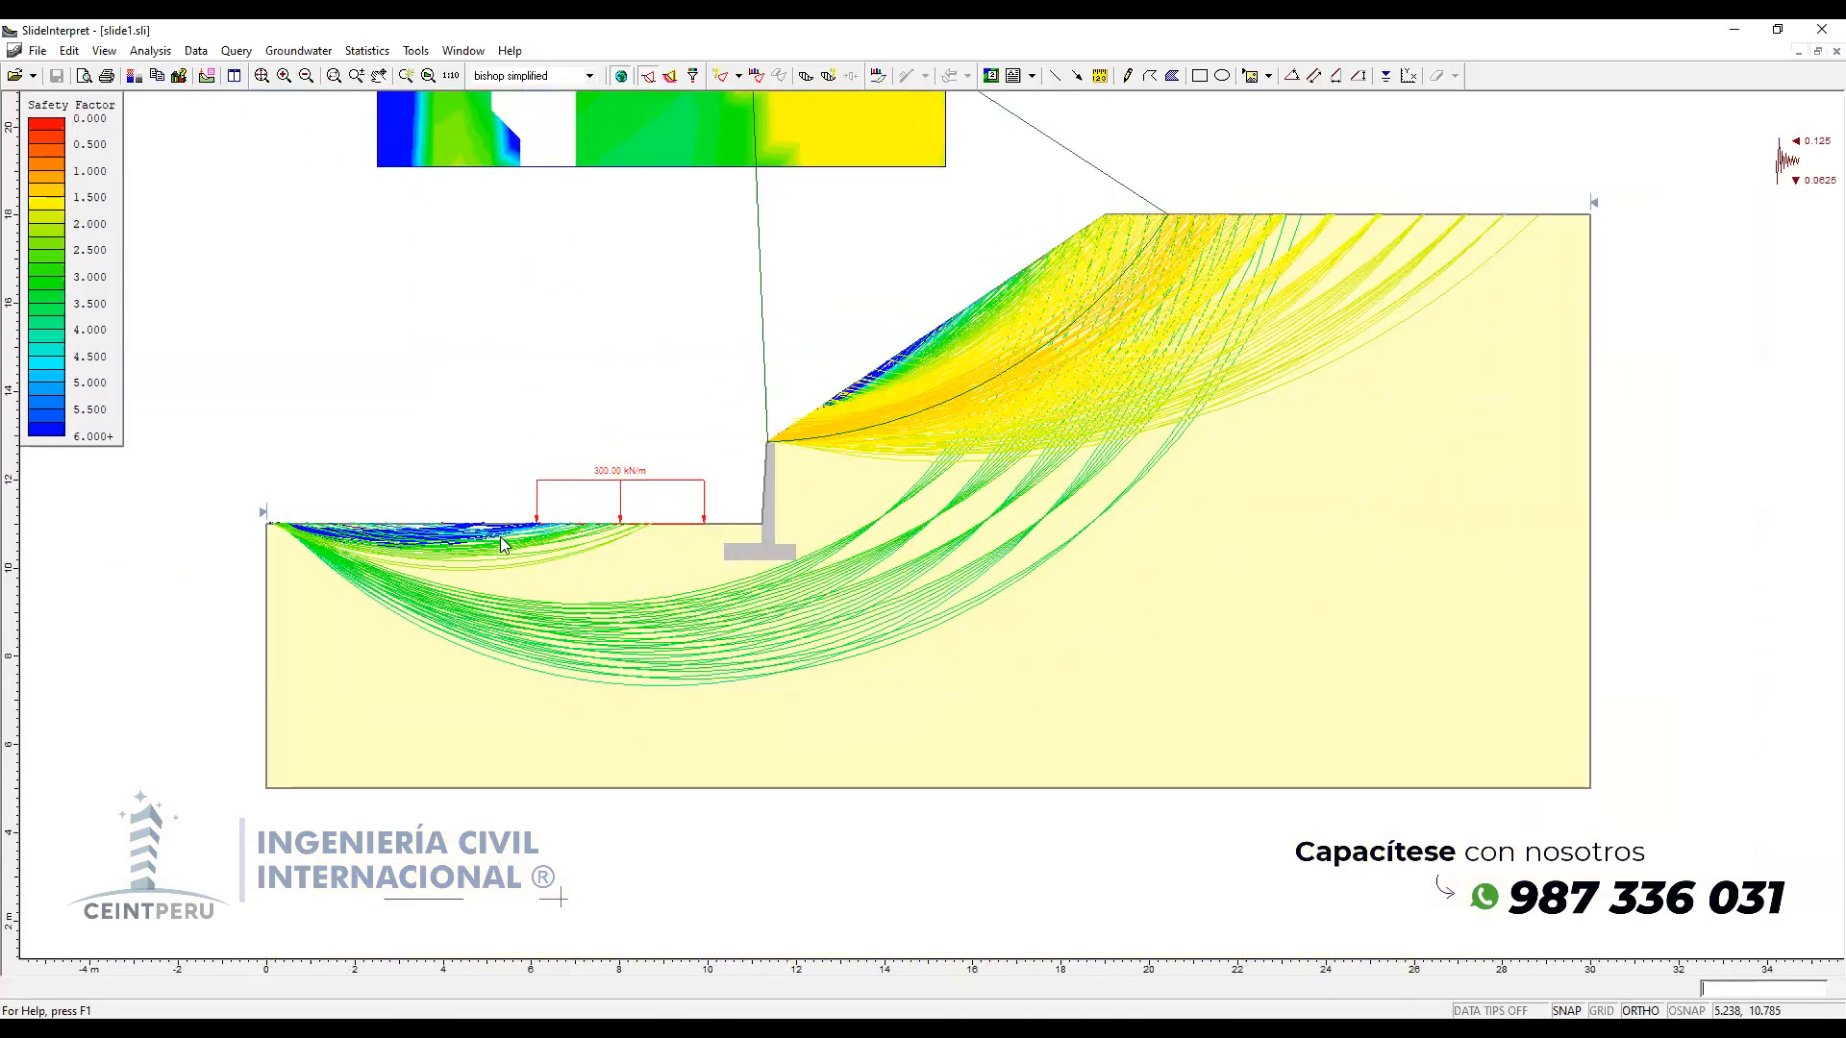
scroll(500, 537, up, 3)
scroll(553, 459, up, 1)
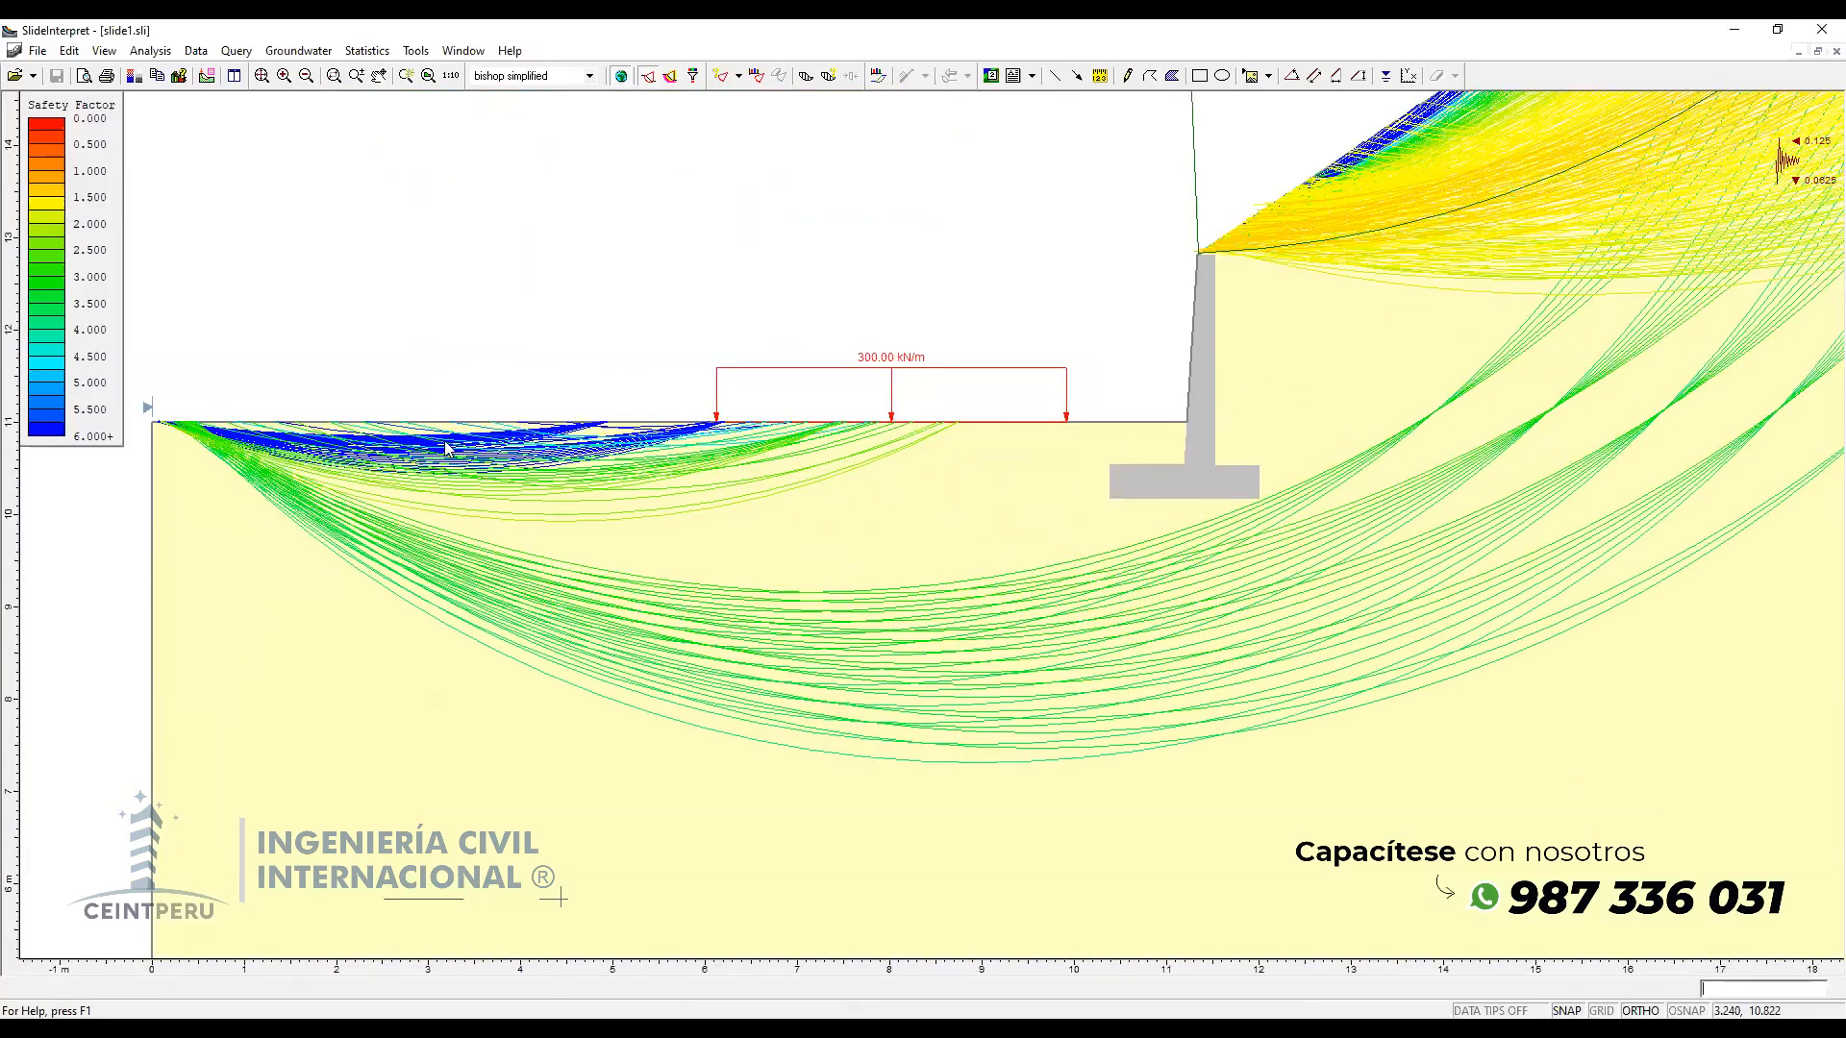
scroll(466, 450, down, 3)
scroll(708, 529, up, 2)
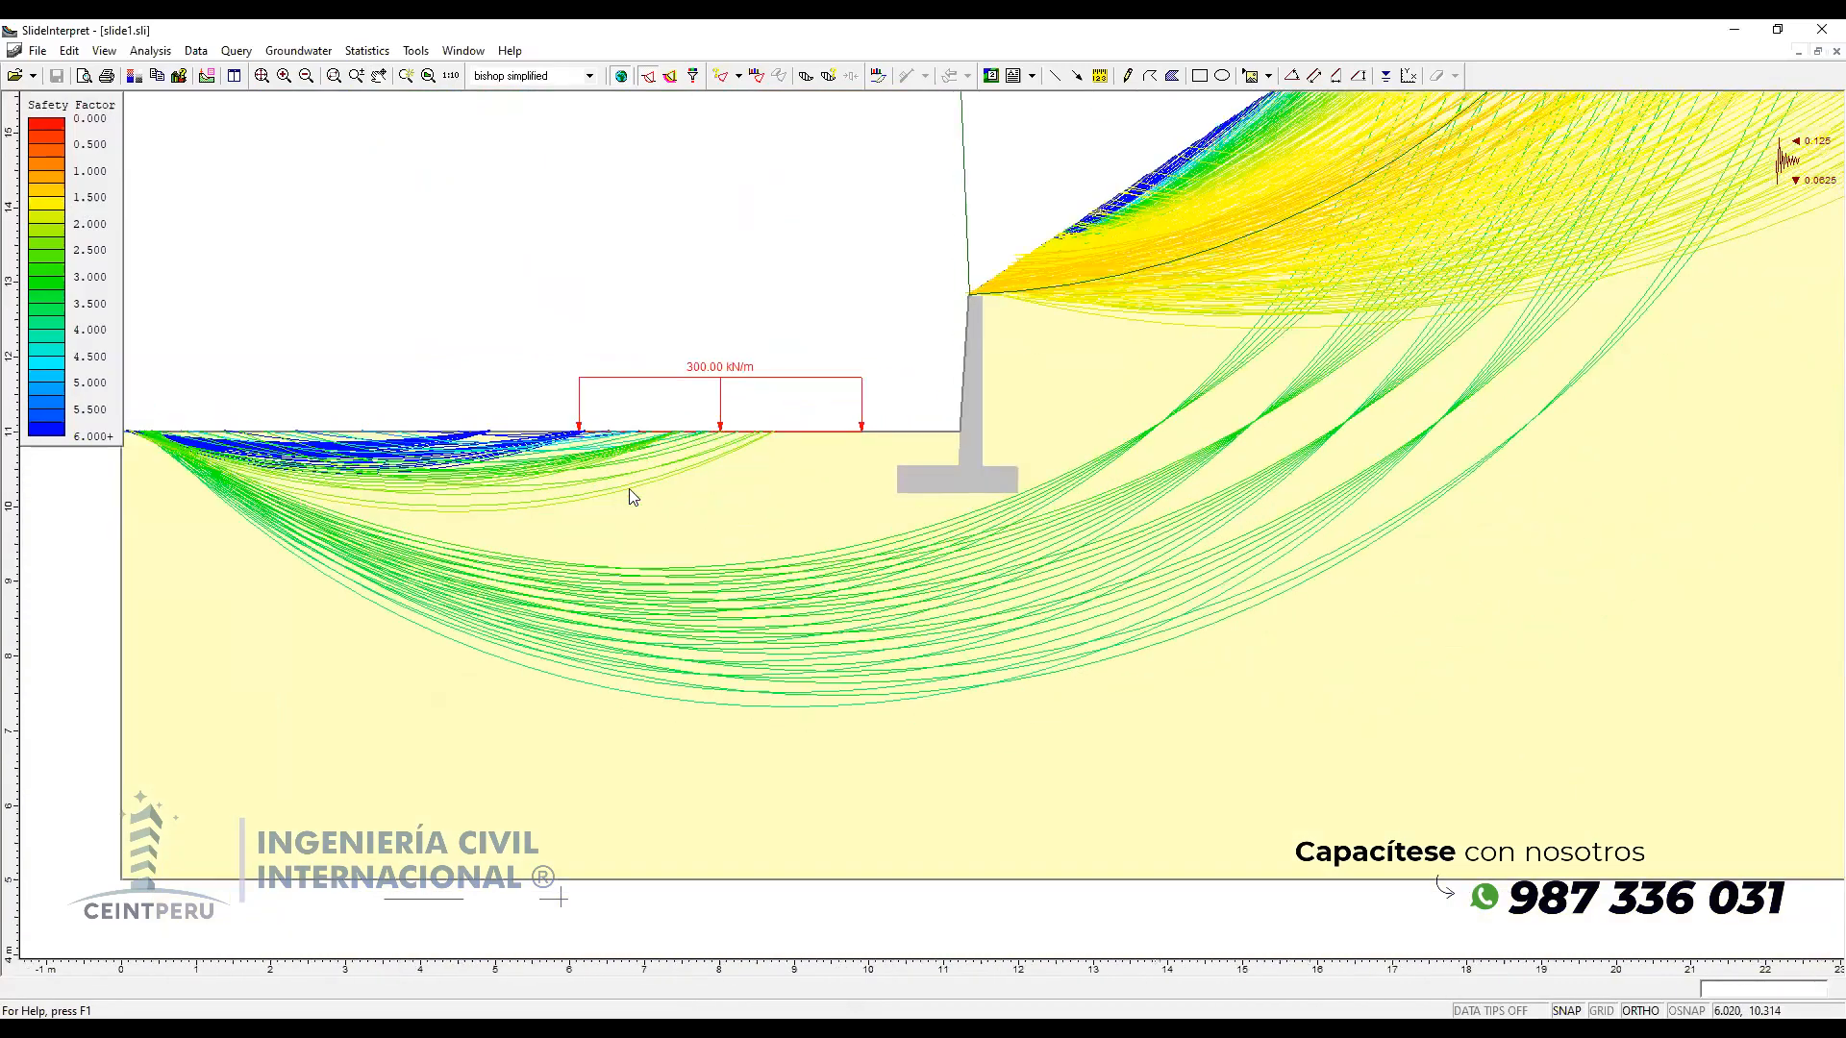
scroll(615, 534, down, 3)
scroll(852, 544, up, 3)
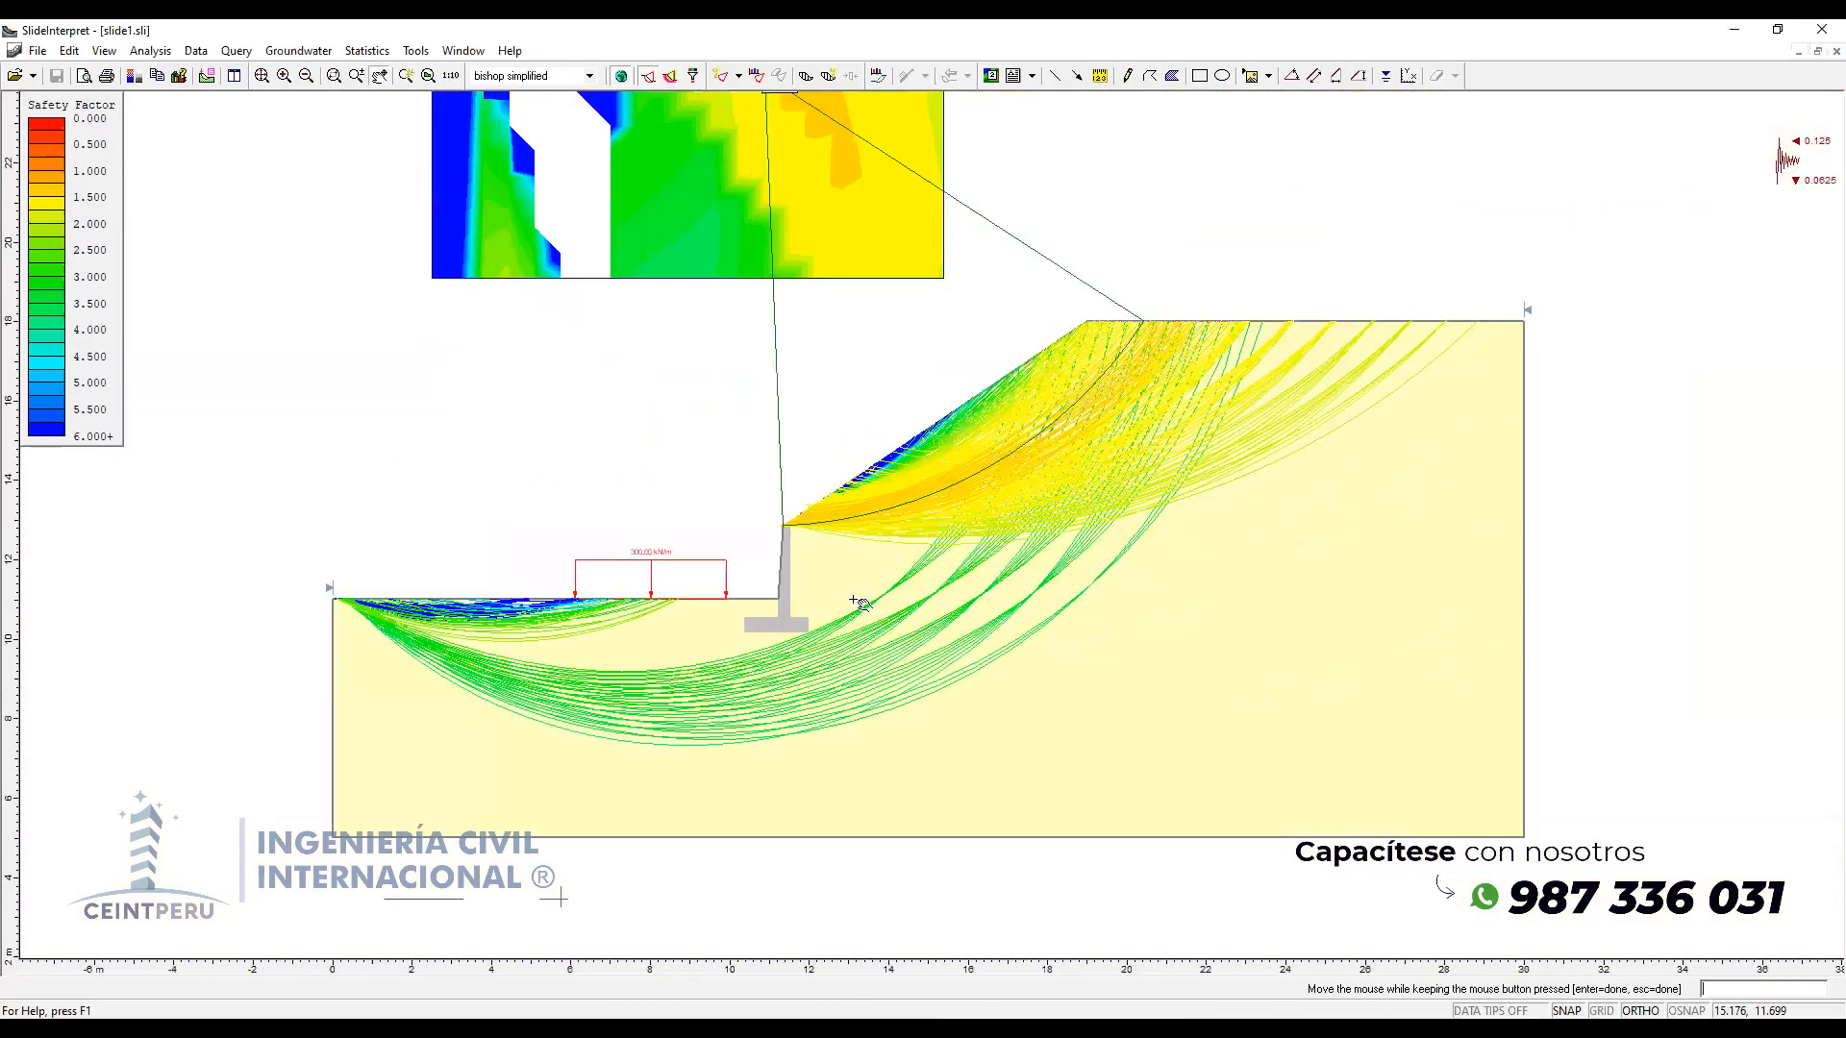
scroll(510, 594, up, 2)
drag(510, 594, 904, 468)
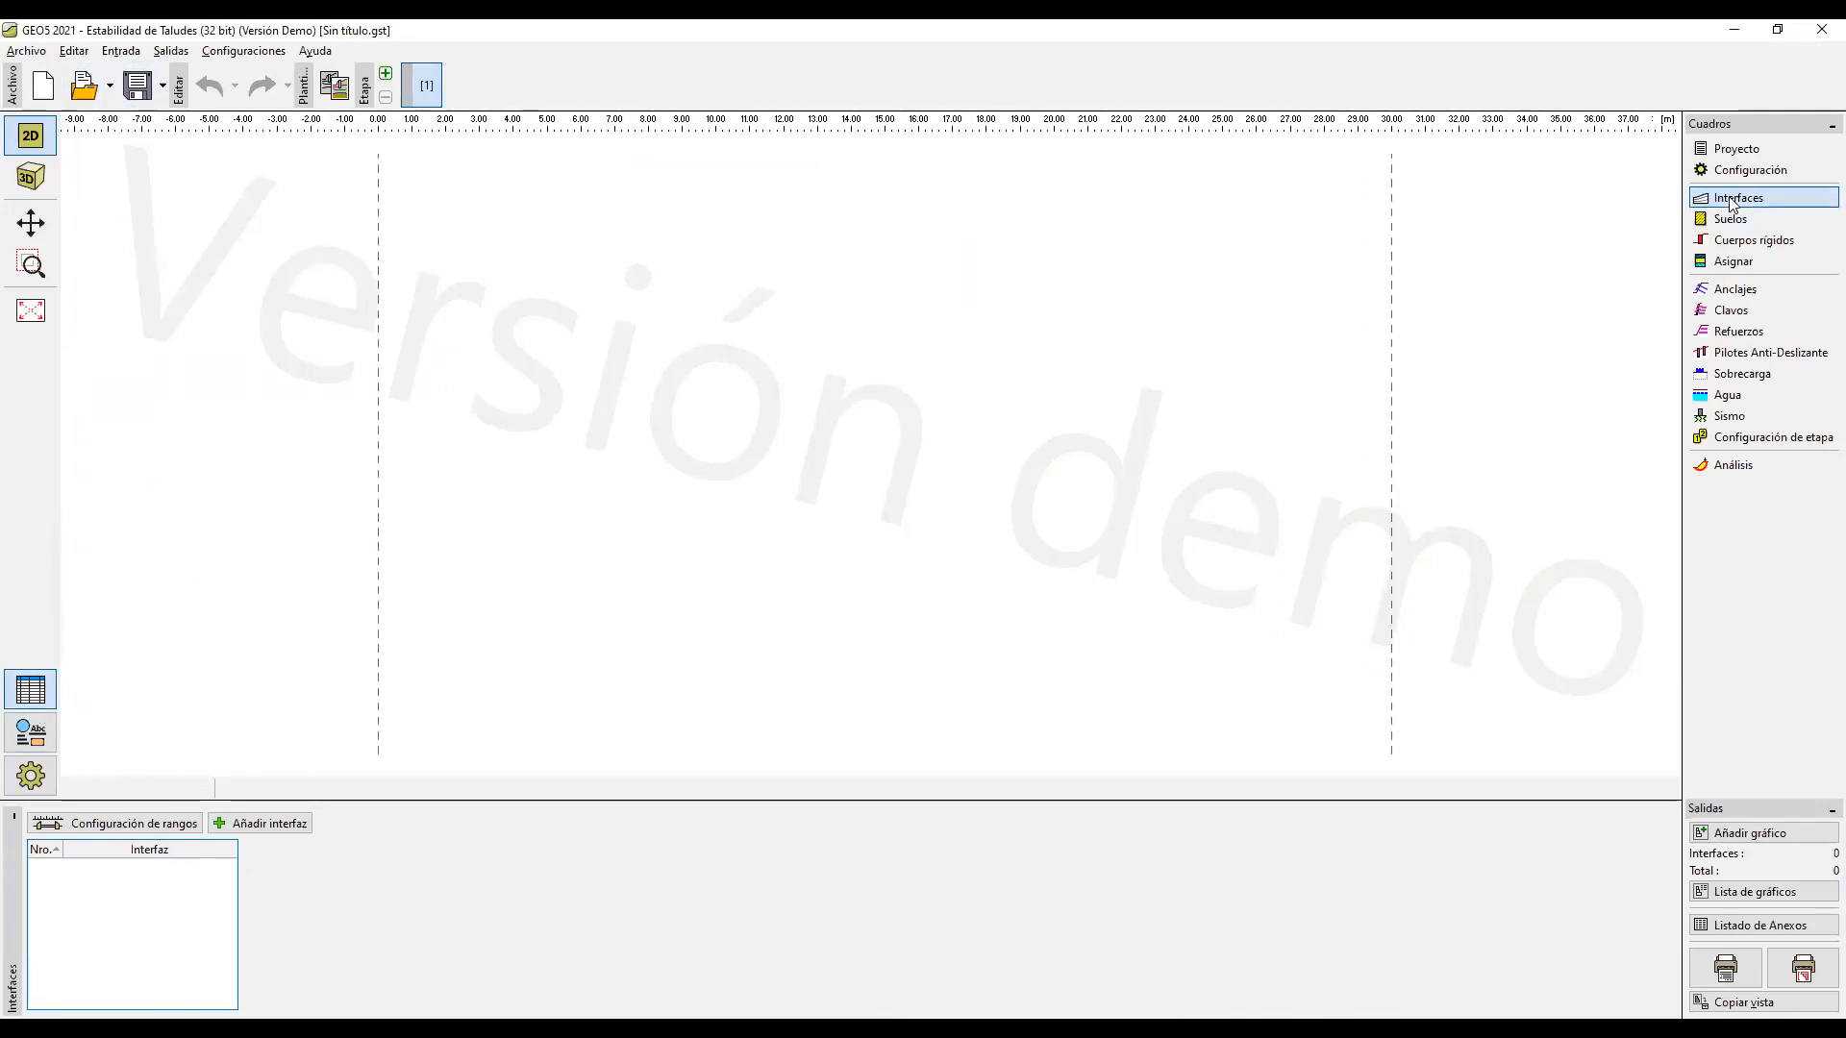
Step: Switch to GEO5 and add a slope interface through about (0, -5.99), (9.65, -6.14), (20.64, 0.81) and (30, 1.09) m
click(269, 823)
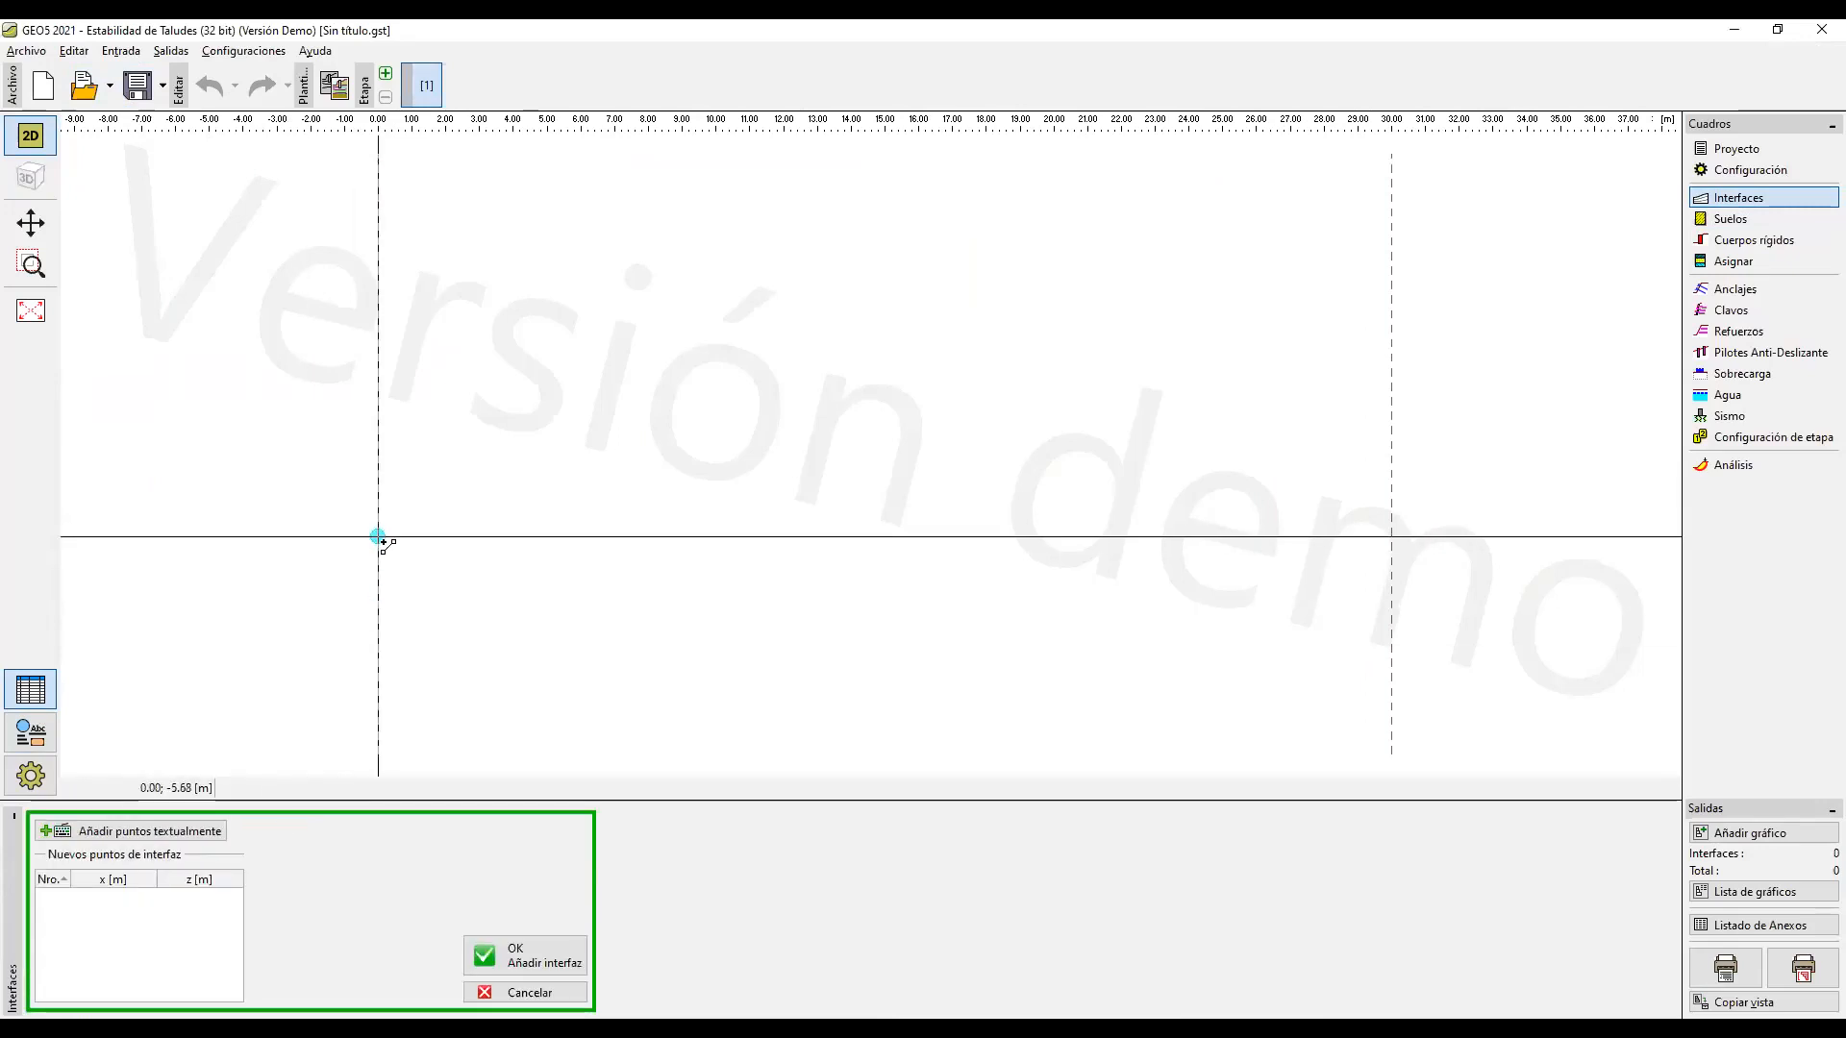
click(380, 549)
click(703, 551)
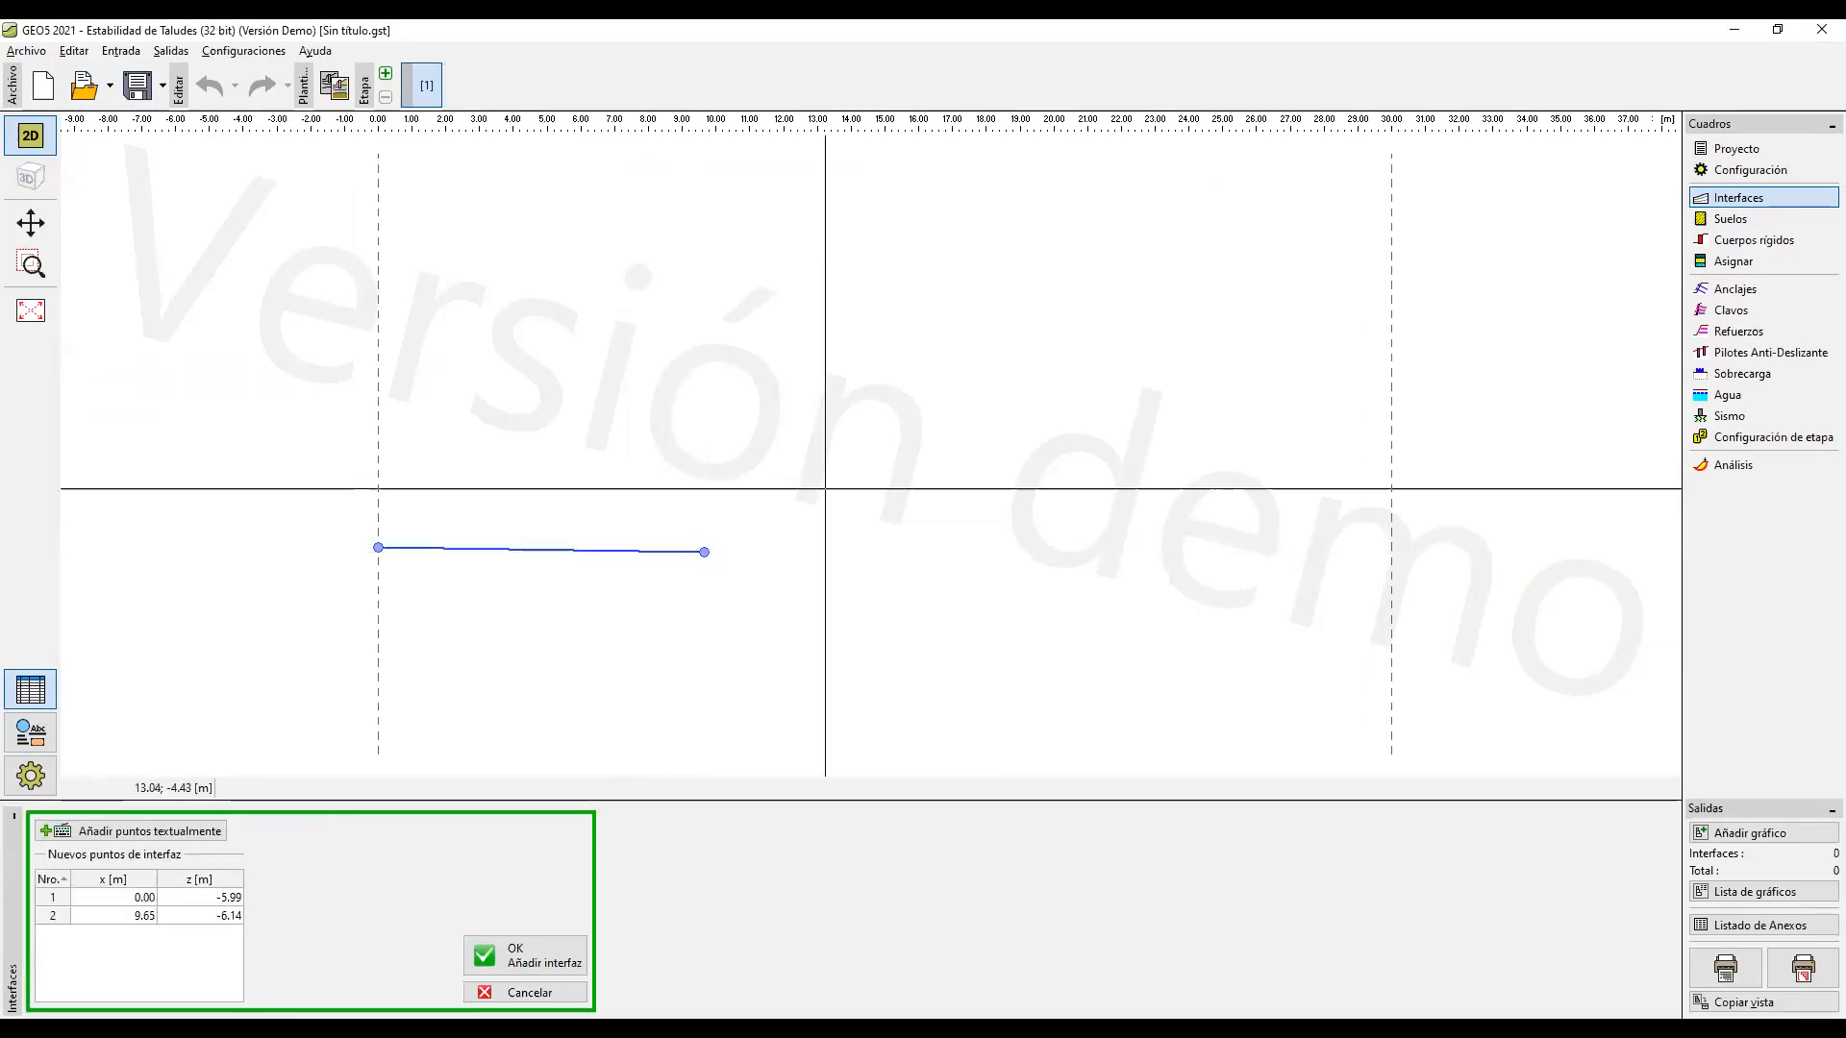
click(1074, 317)
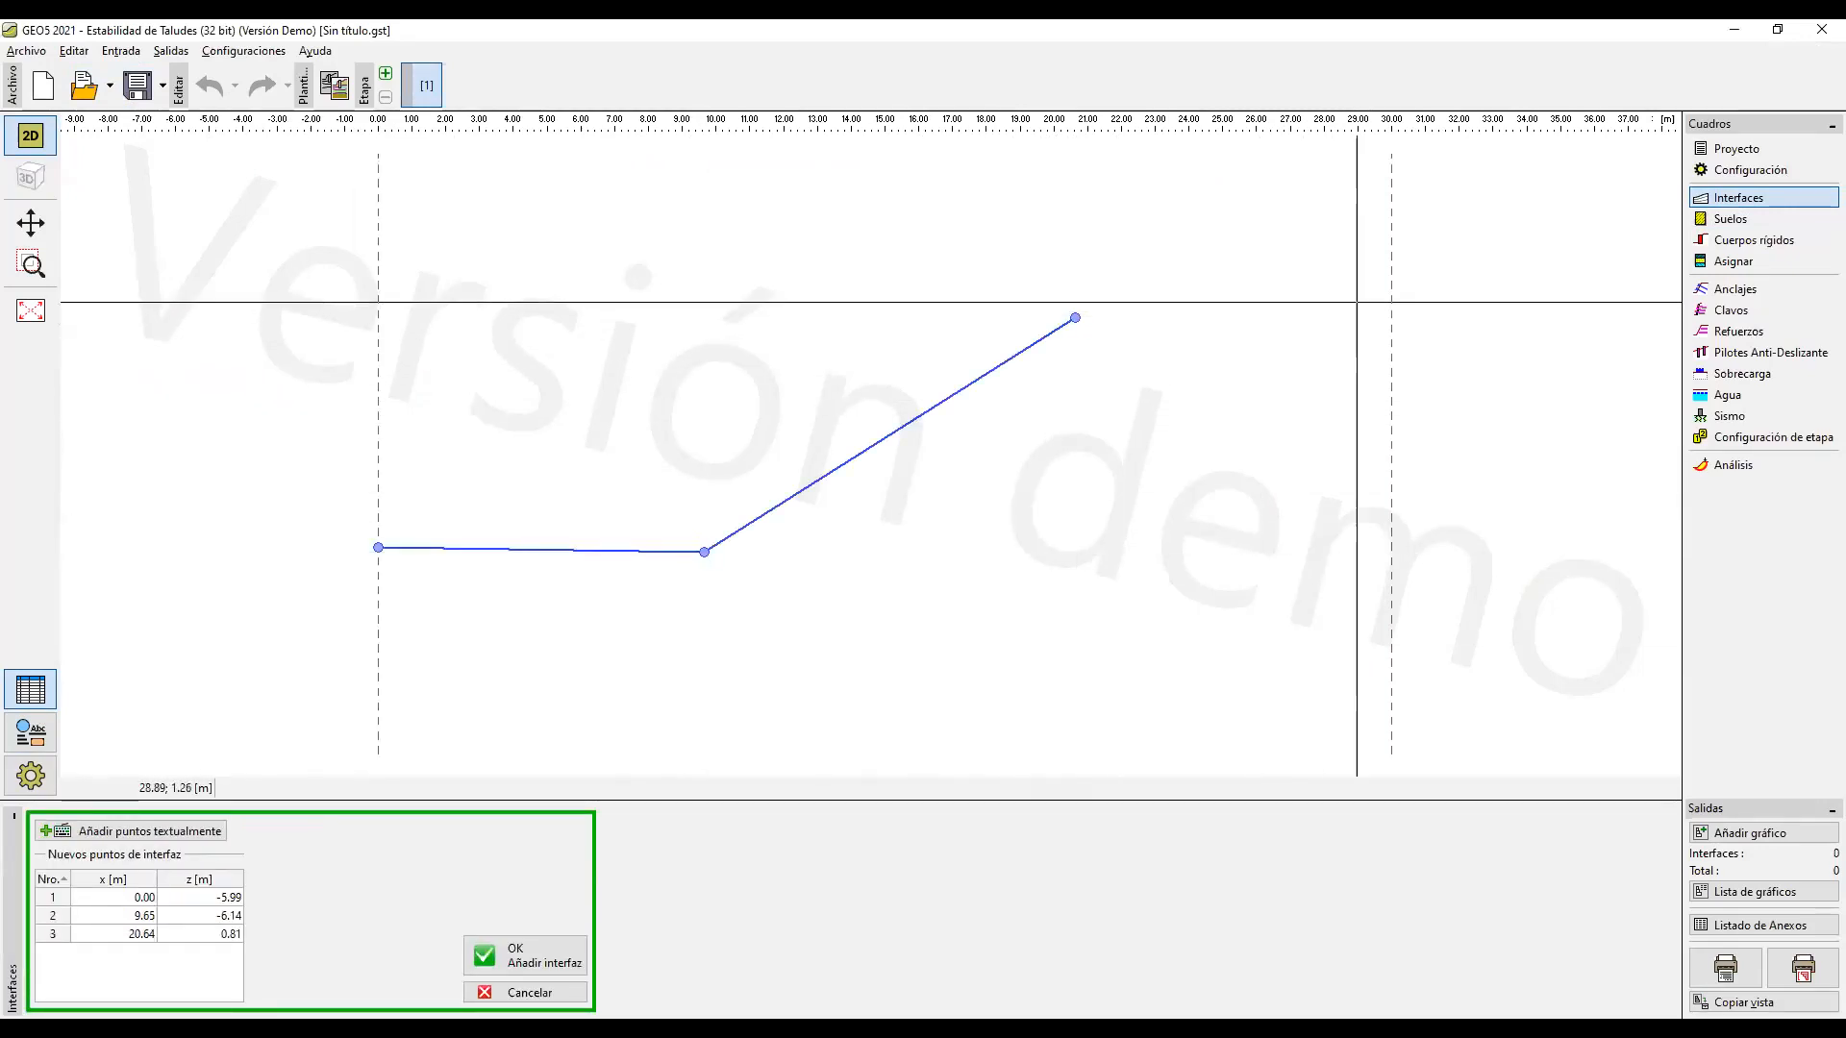
click(1391, 308)
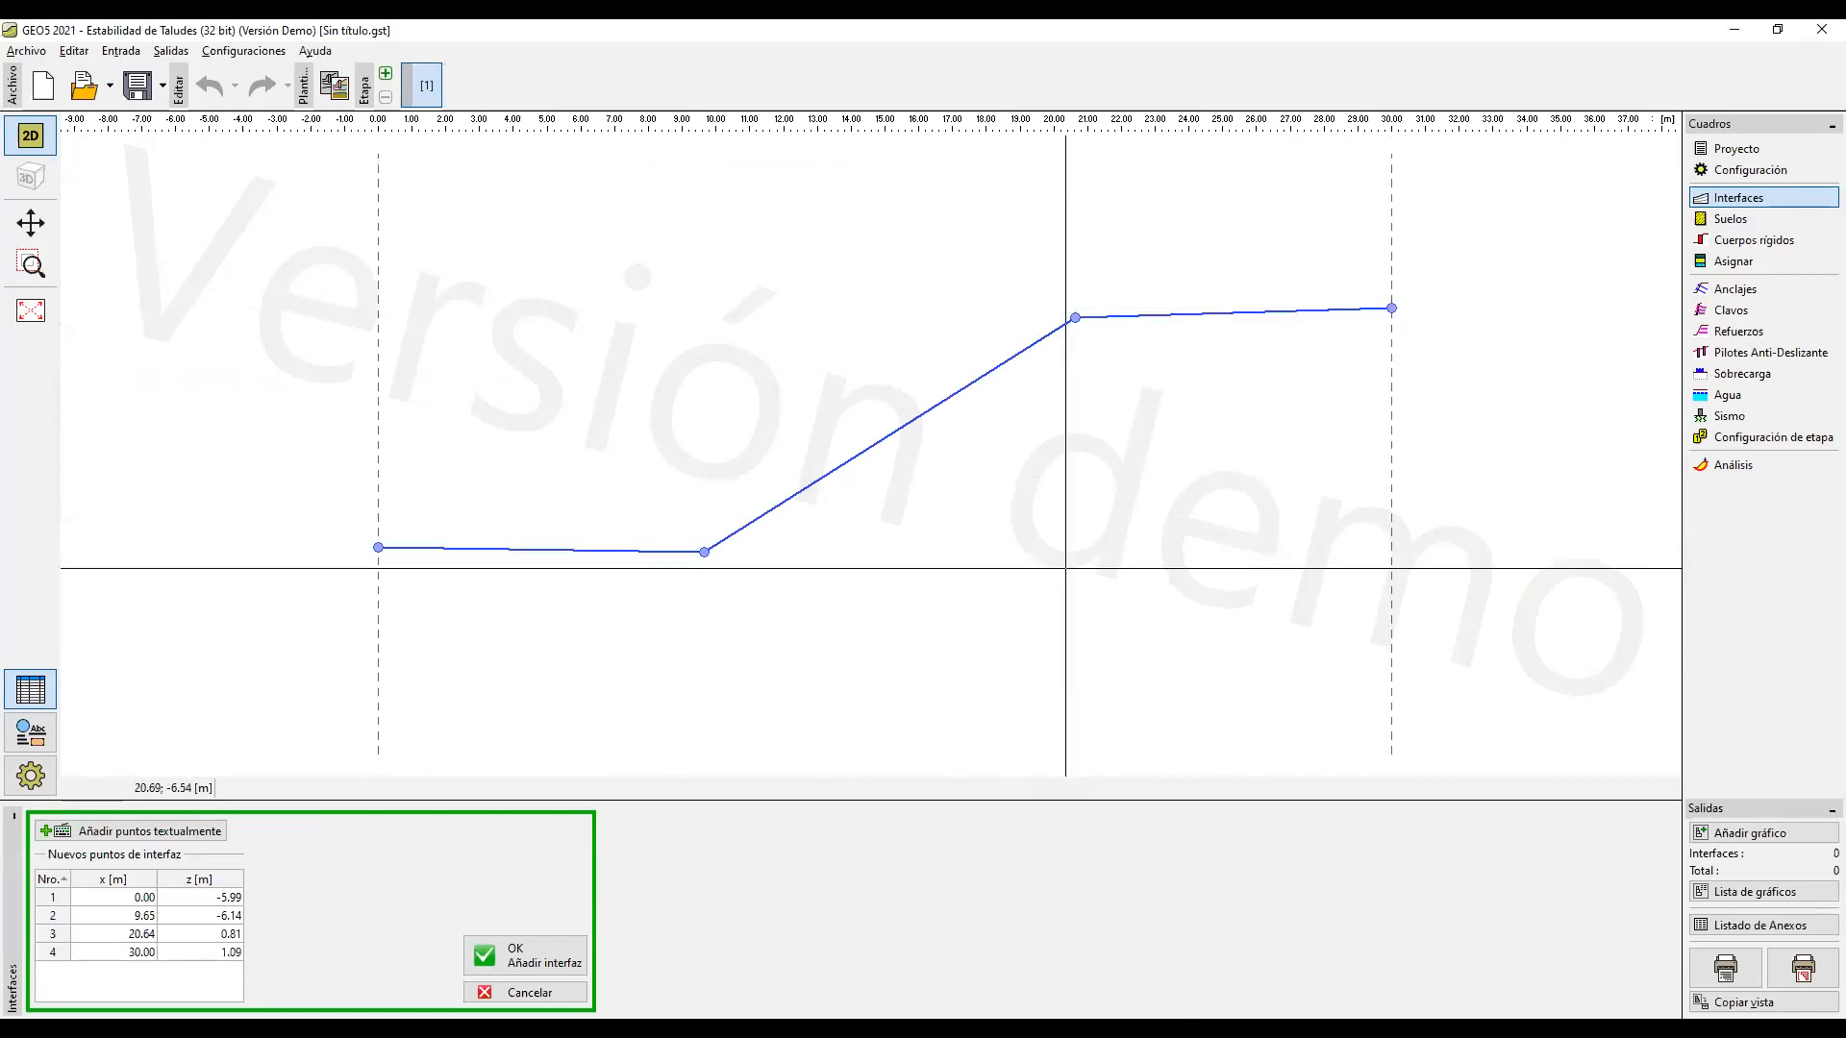
click(539, 952)
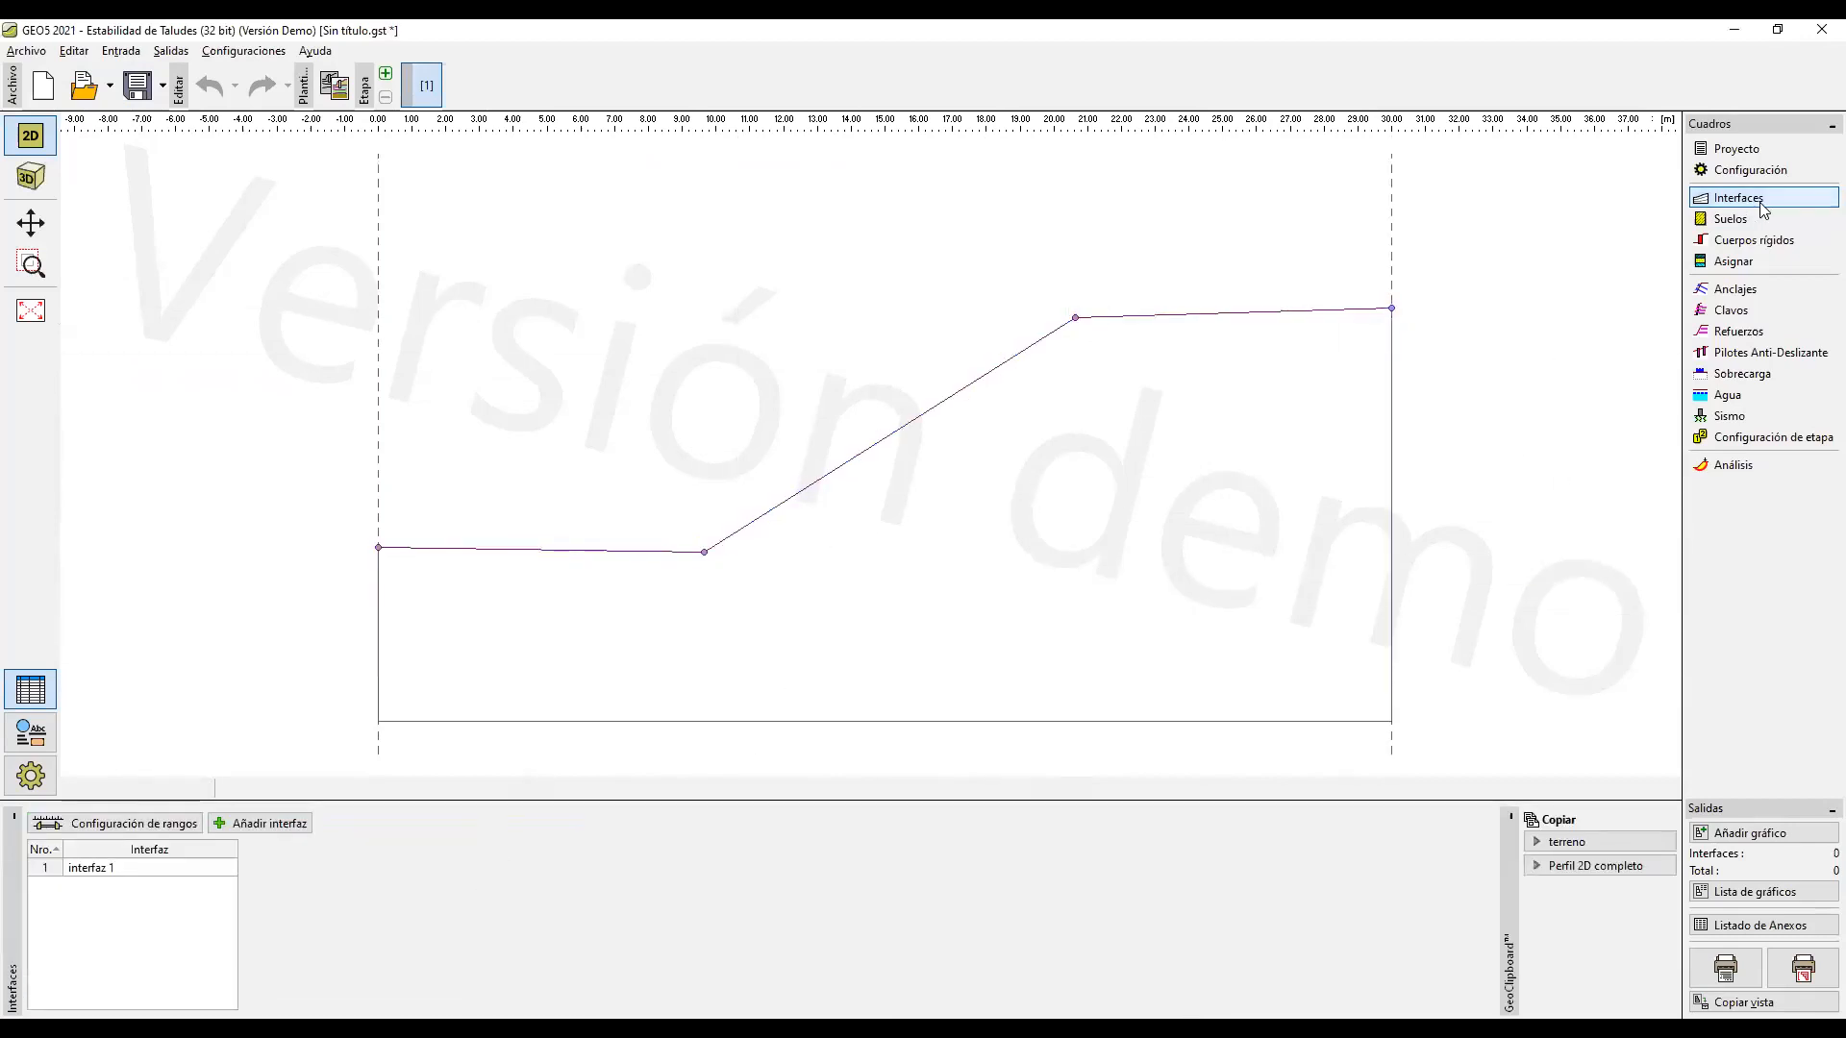
Step: Add a soil classified as MH, MV, ME high or very high plasticity silt of firm consistency with its standard parameters, assigned to the slope
click(1731, 219)
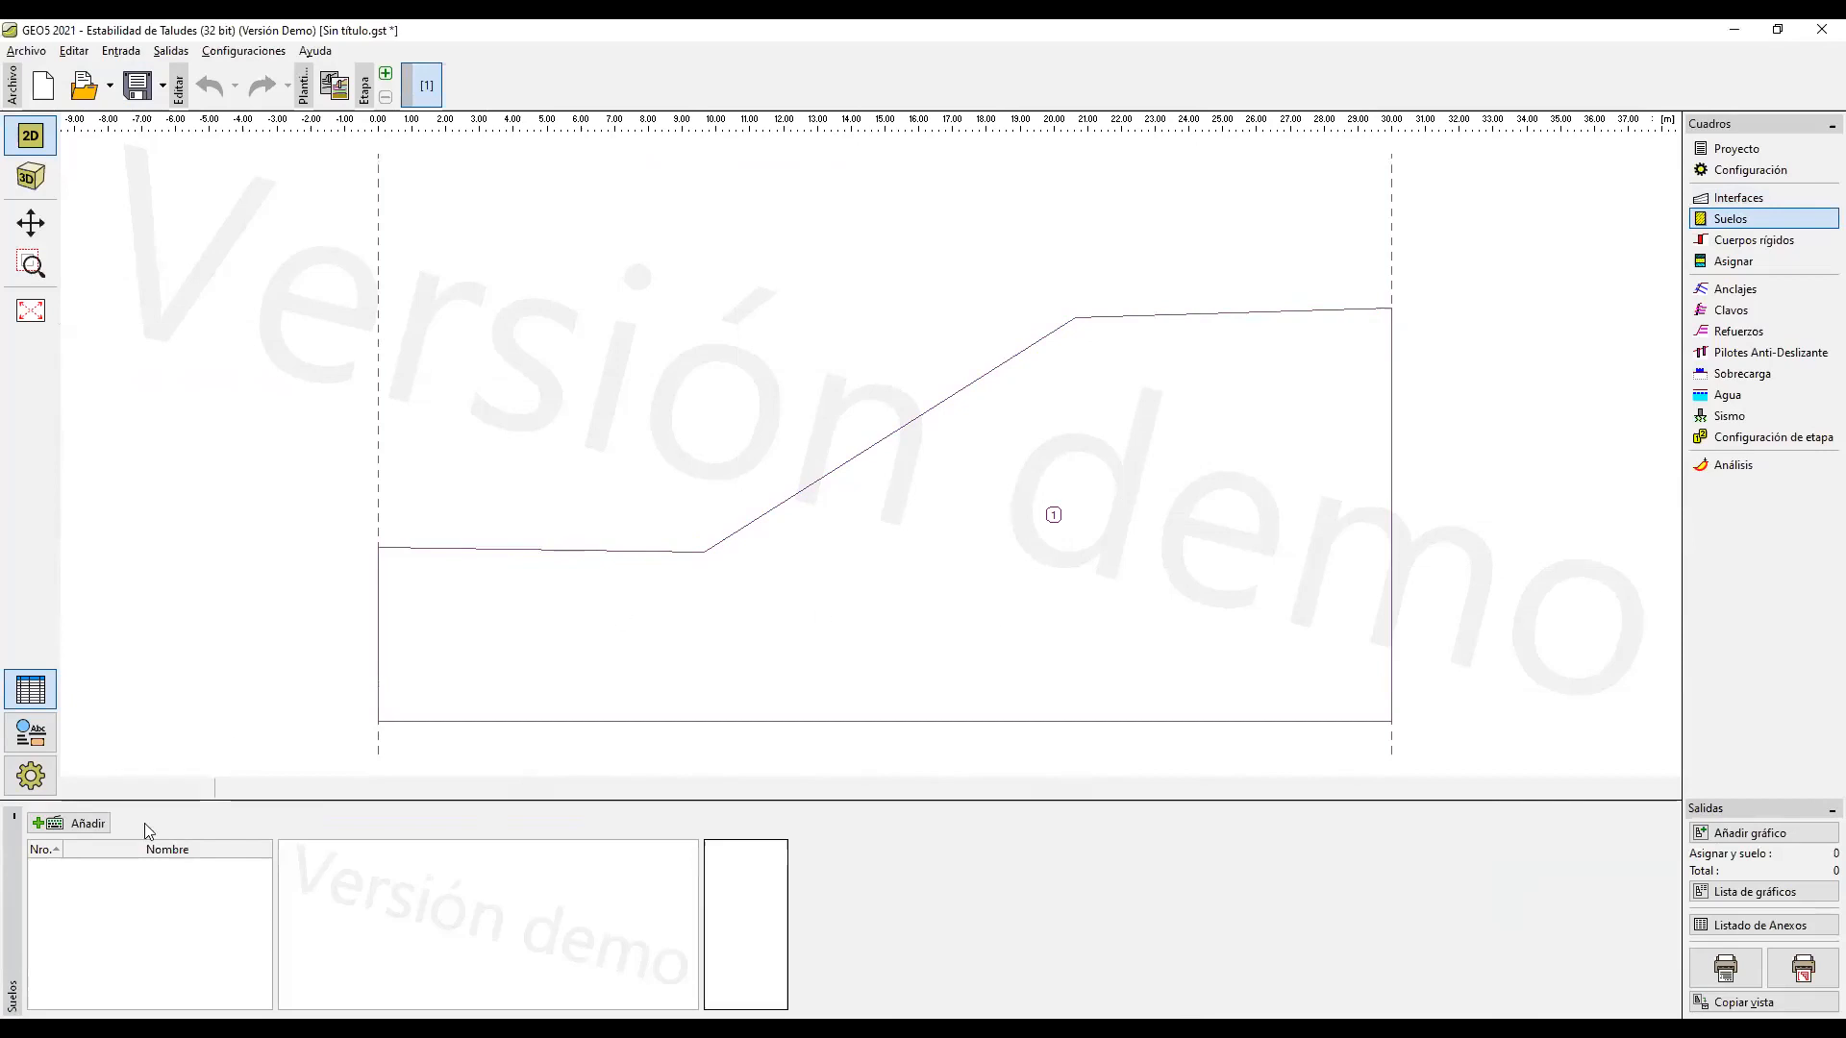
click(96, 824)
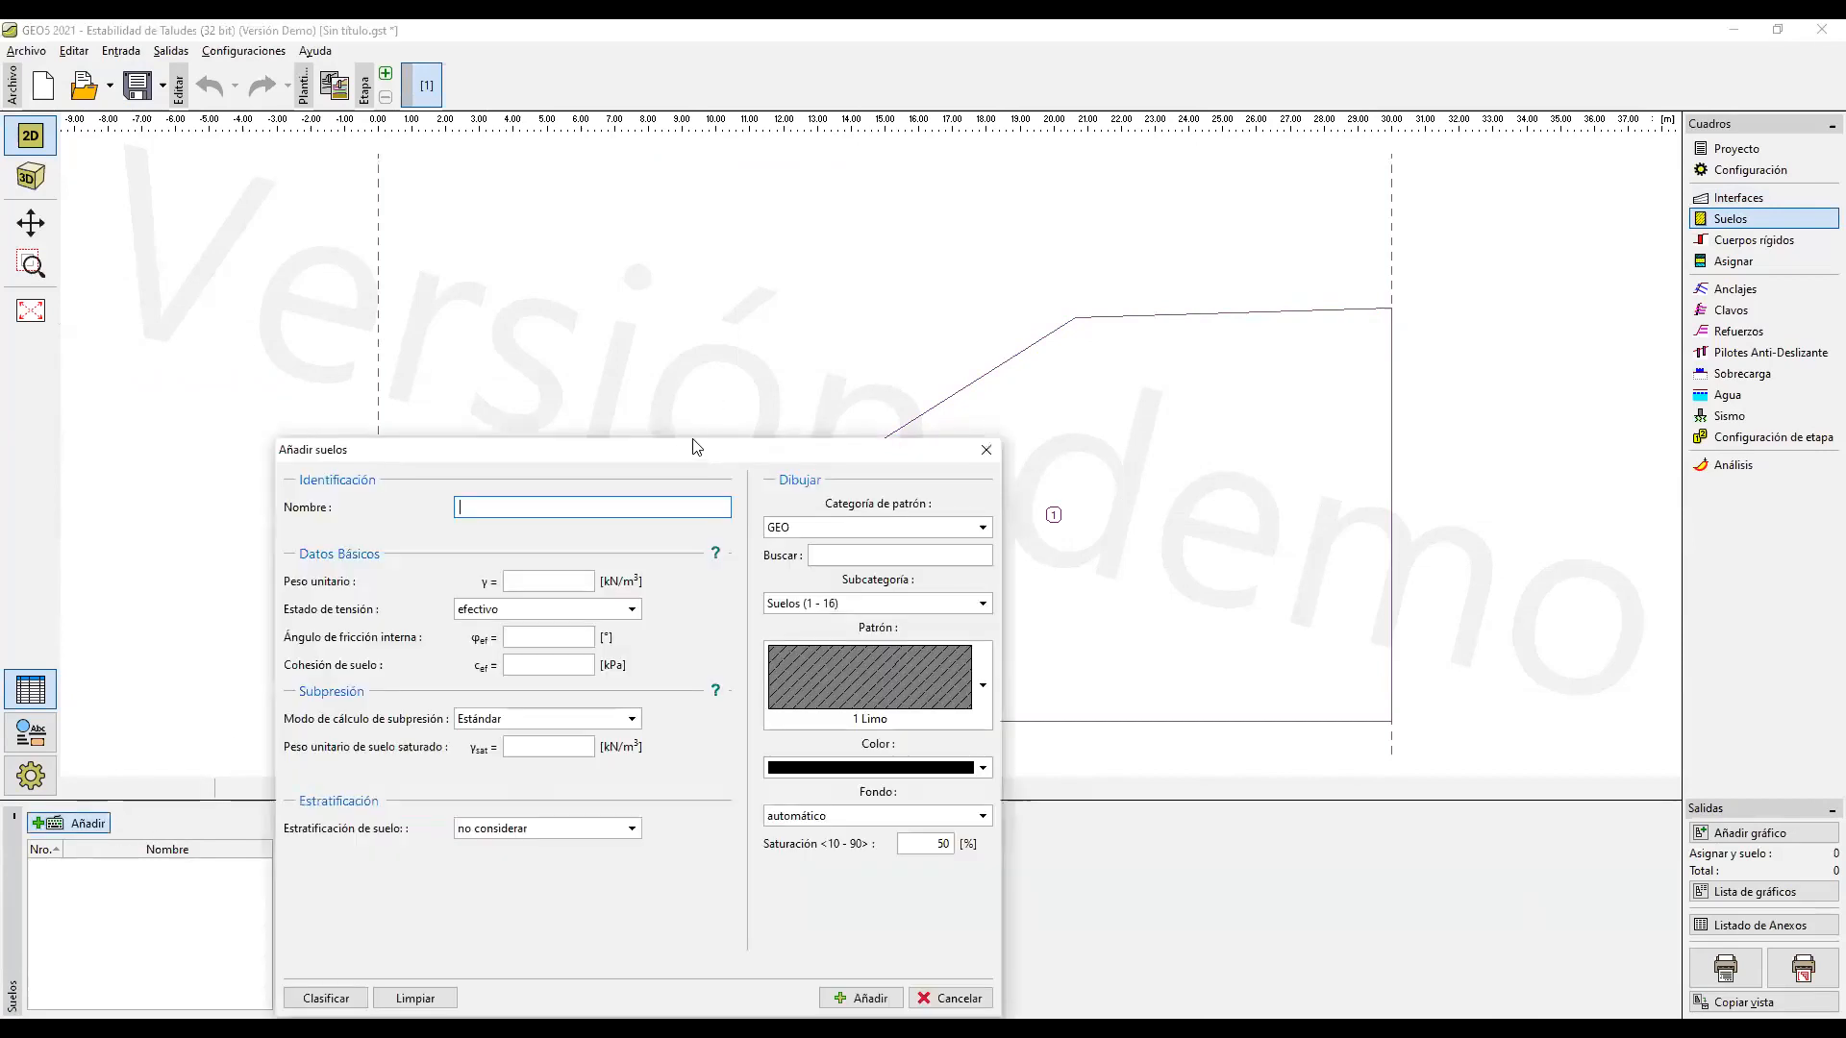
click(542, 745)
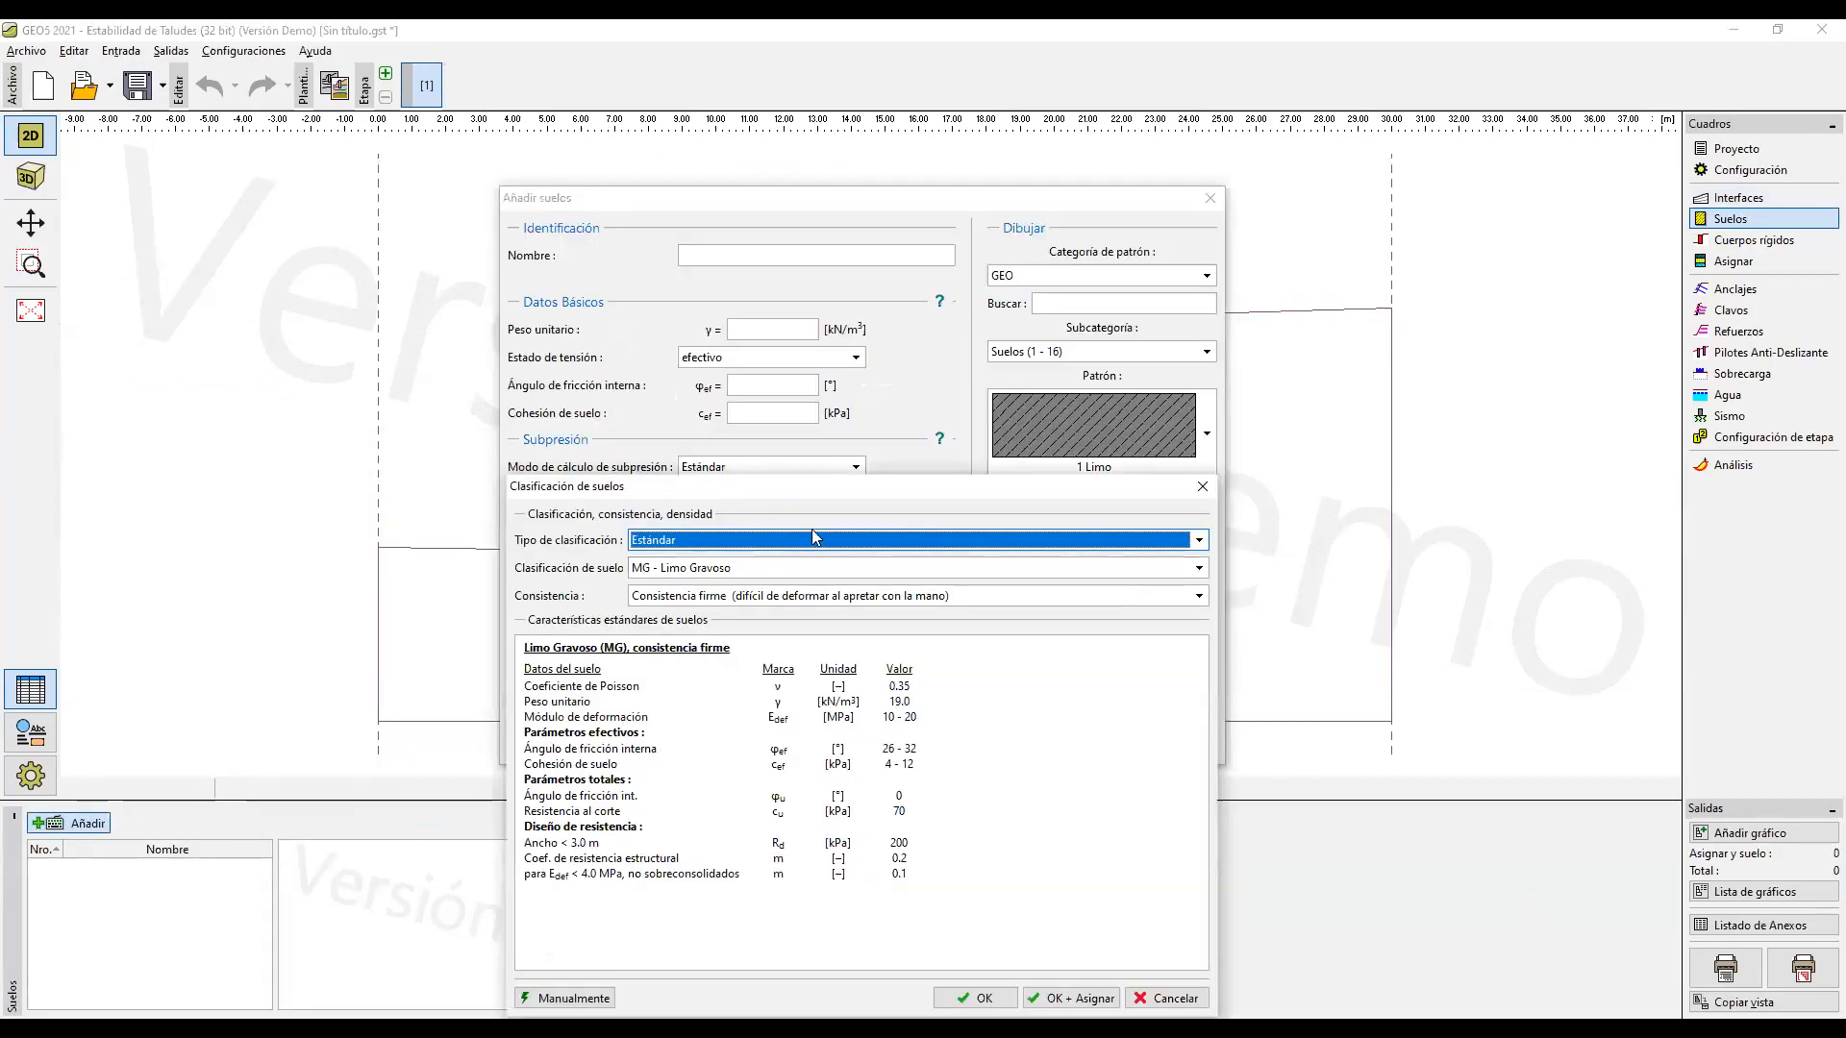
click(811, 568)
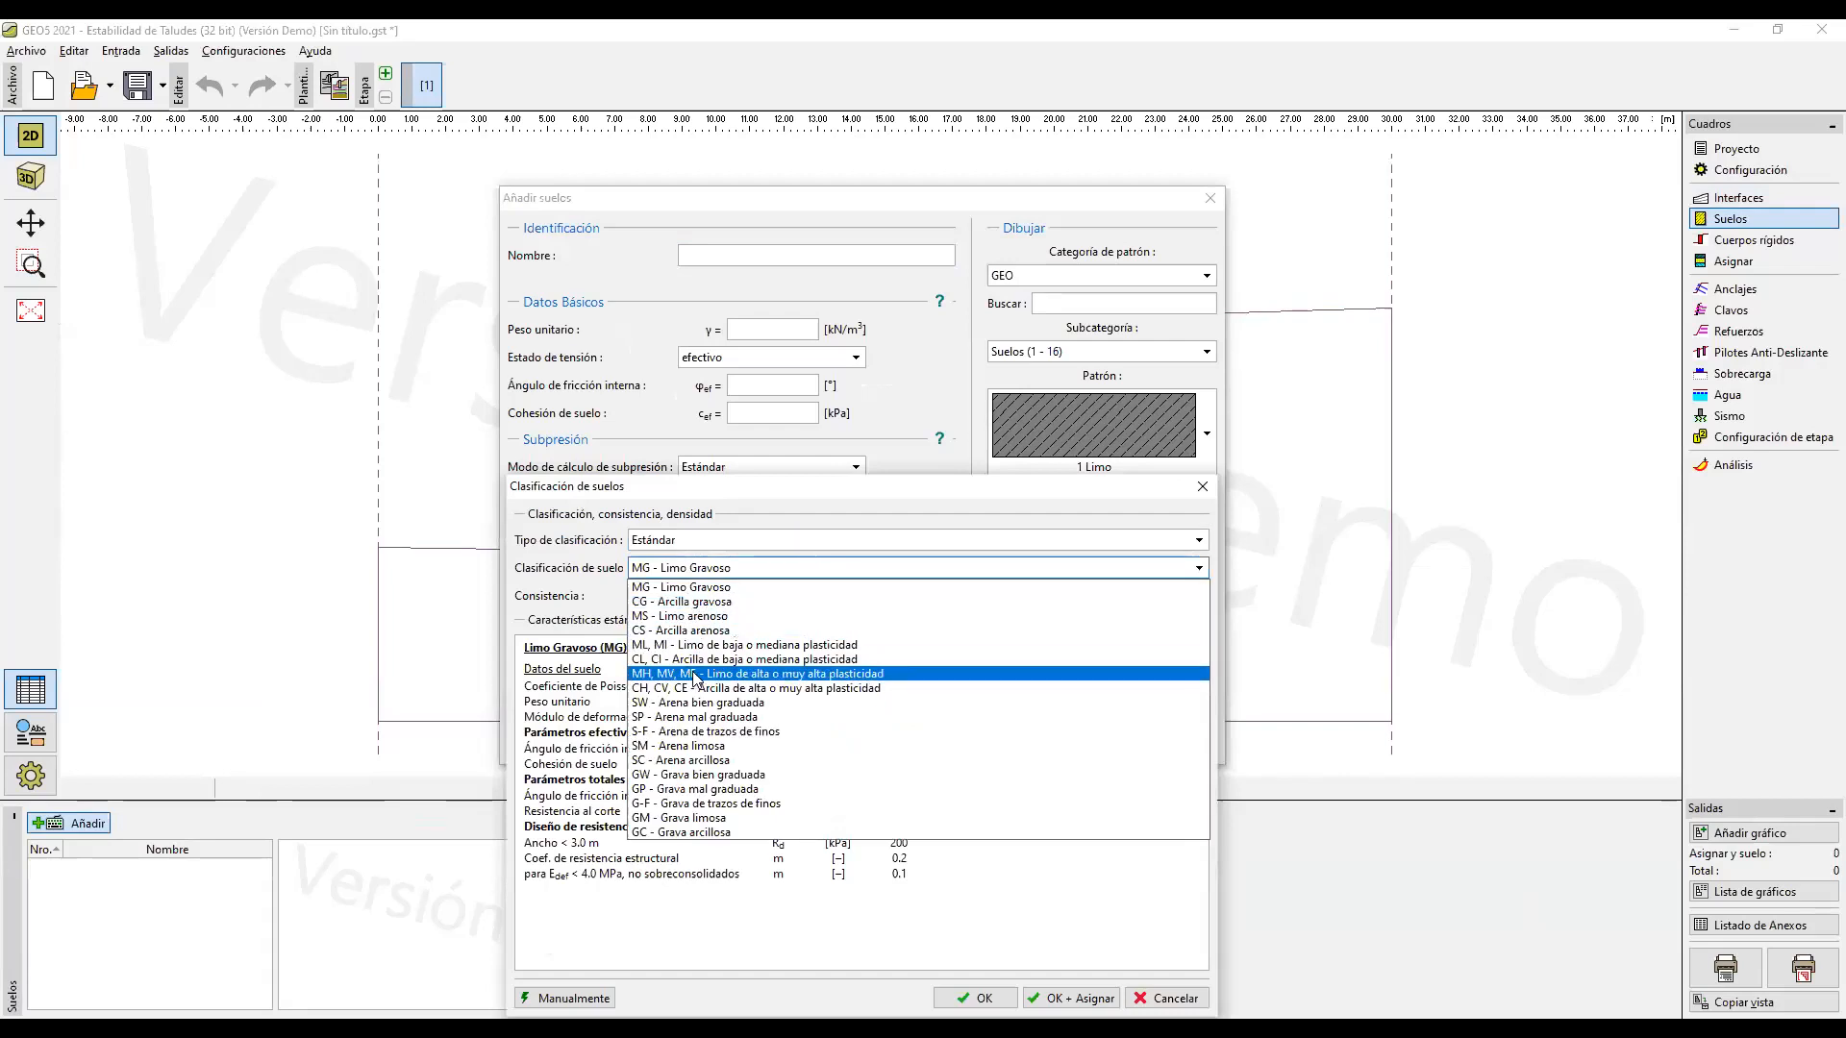
click(710, 674)
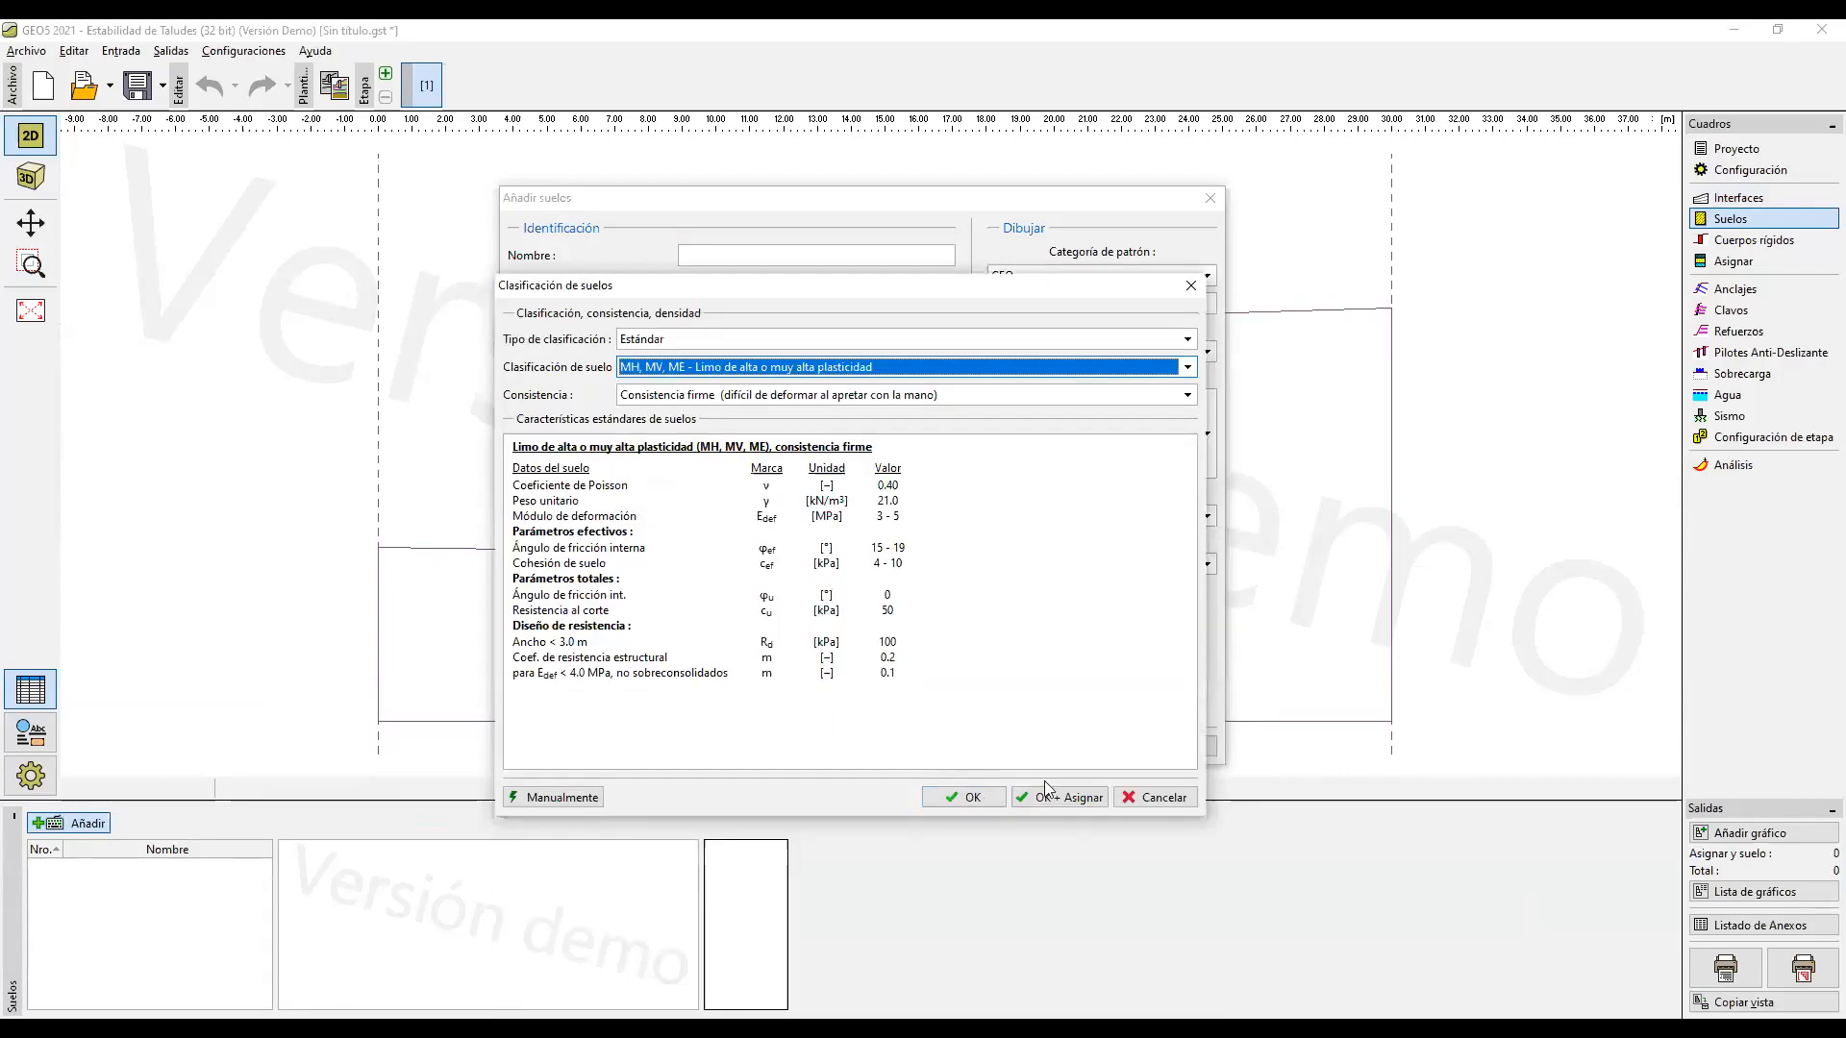
click(1060, 796)
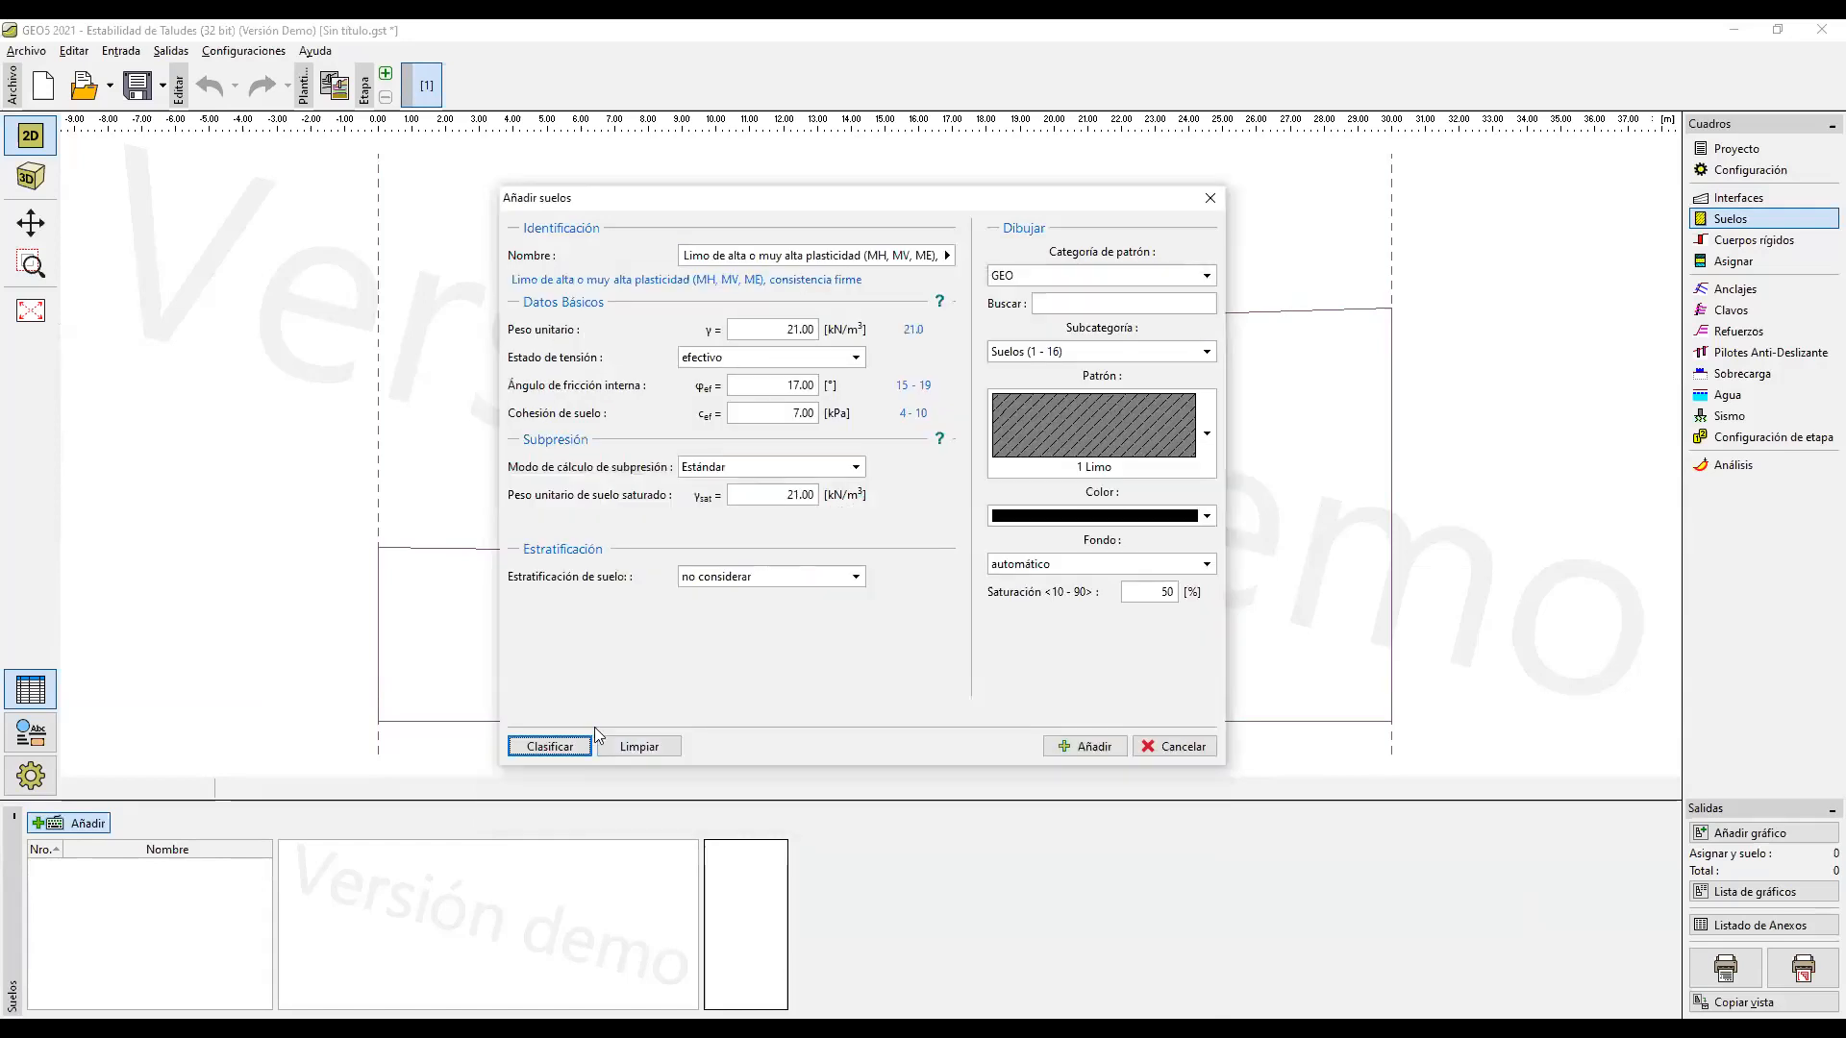
click(1071, 744)
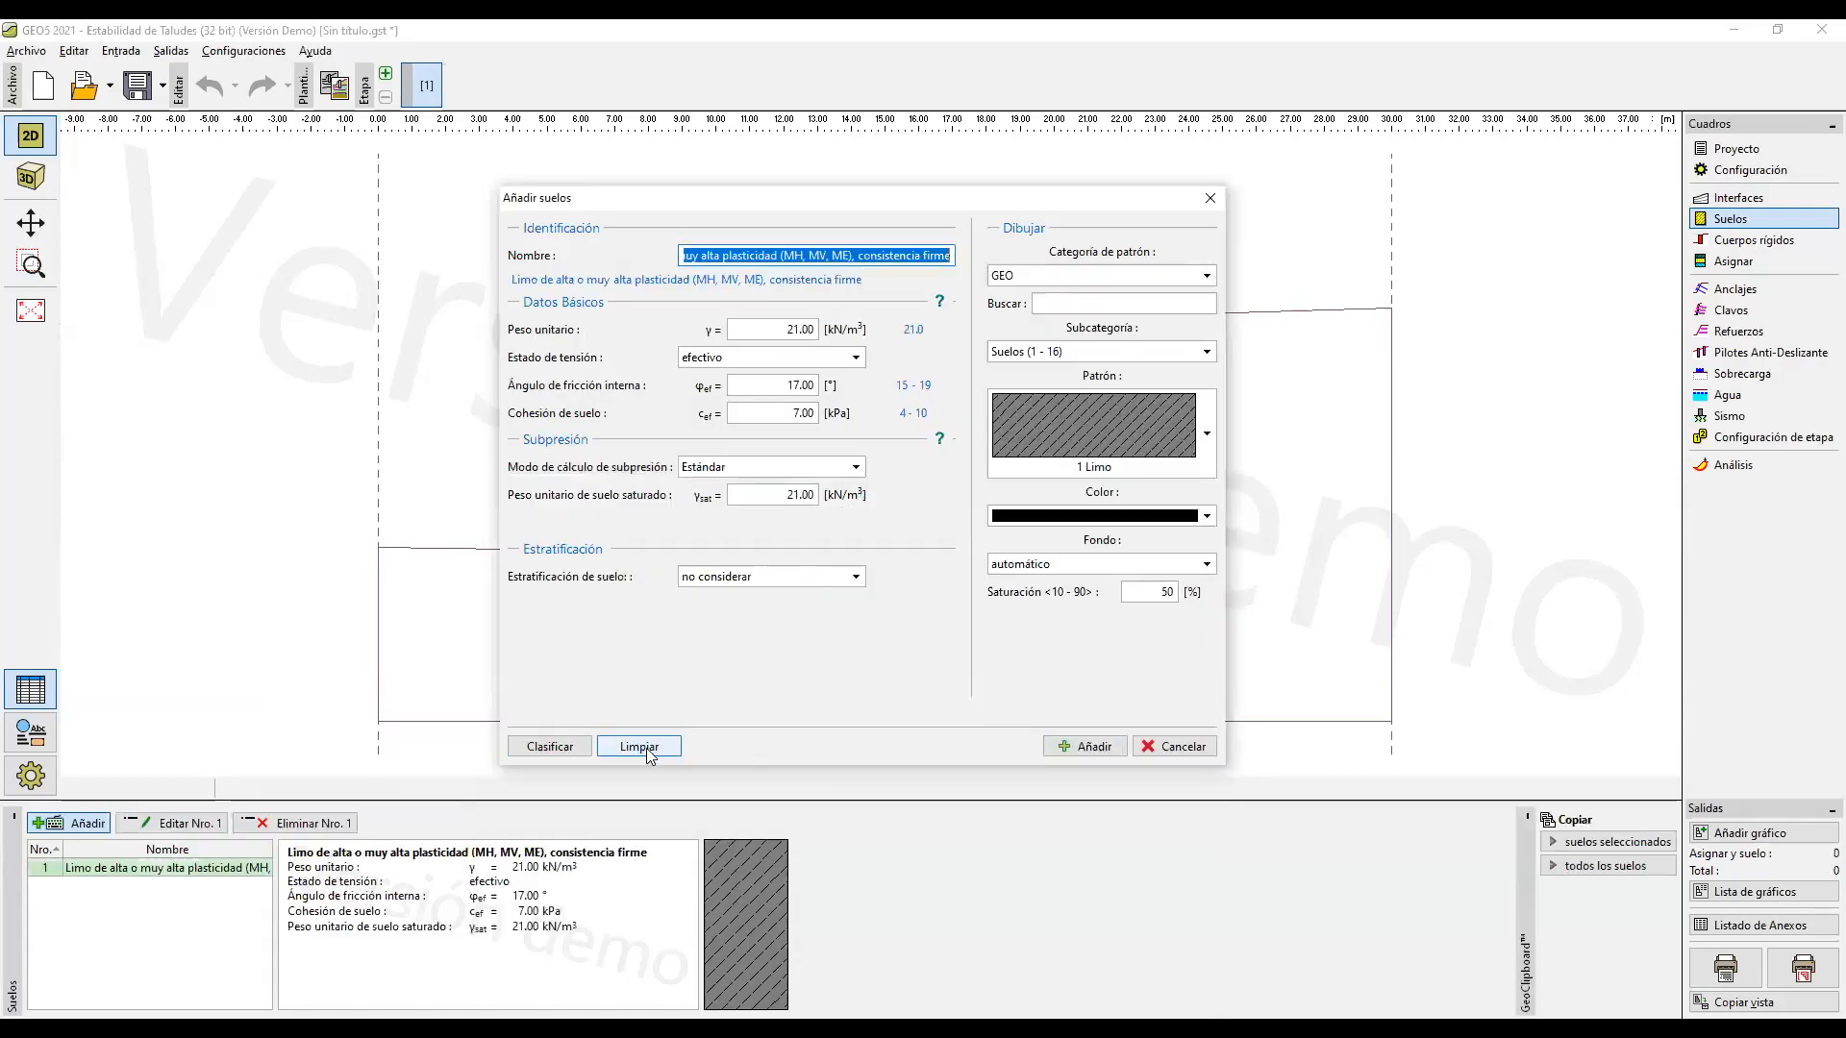
click(1149, 749)
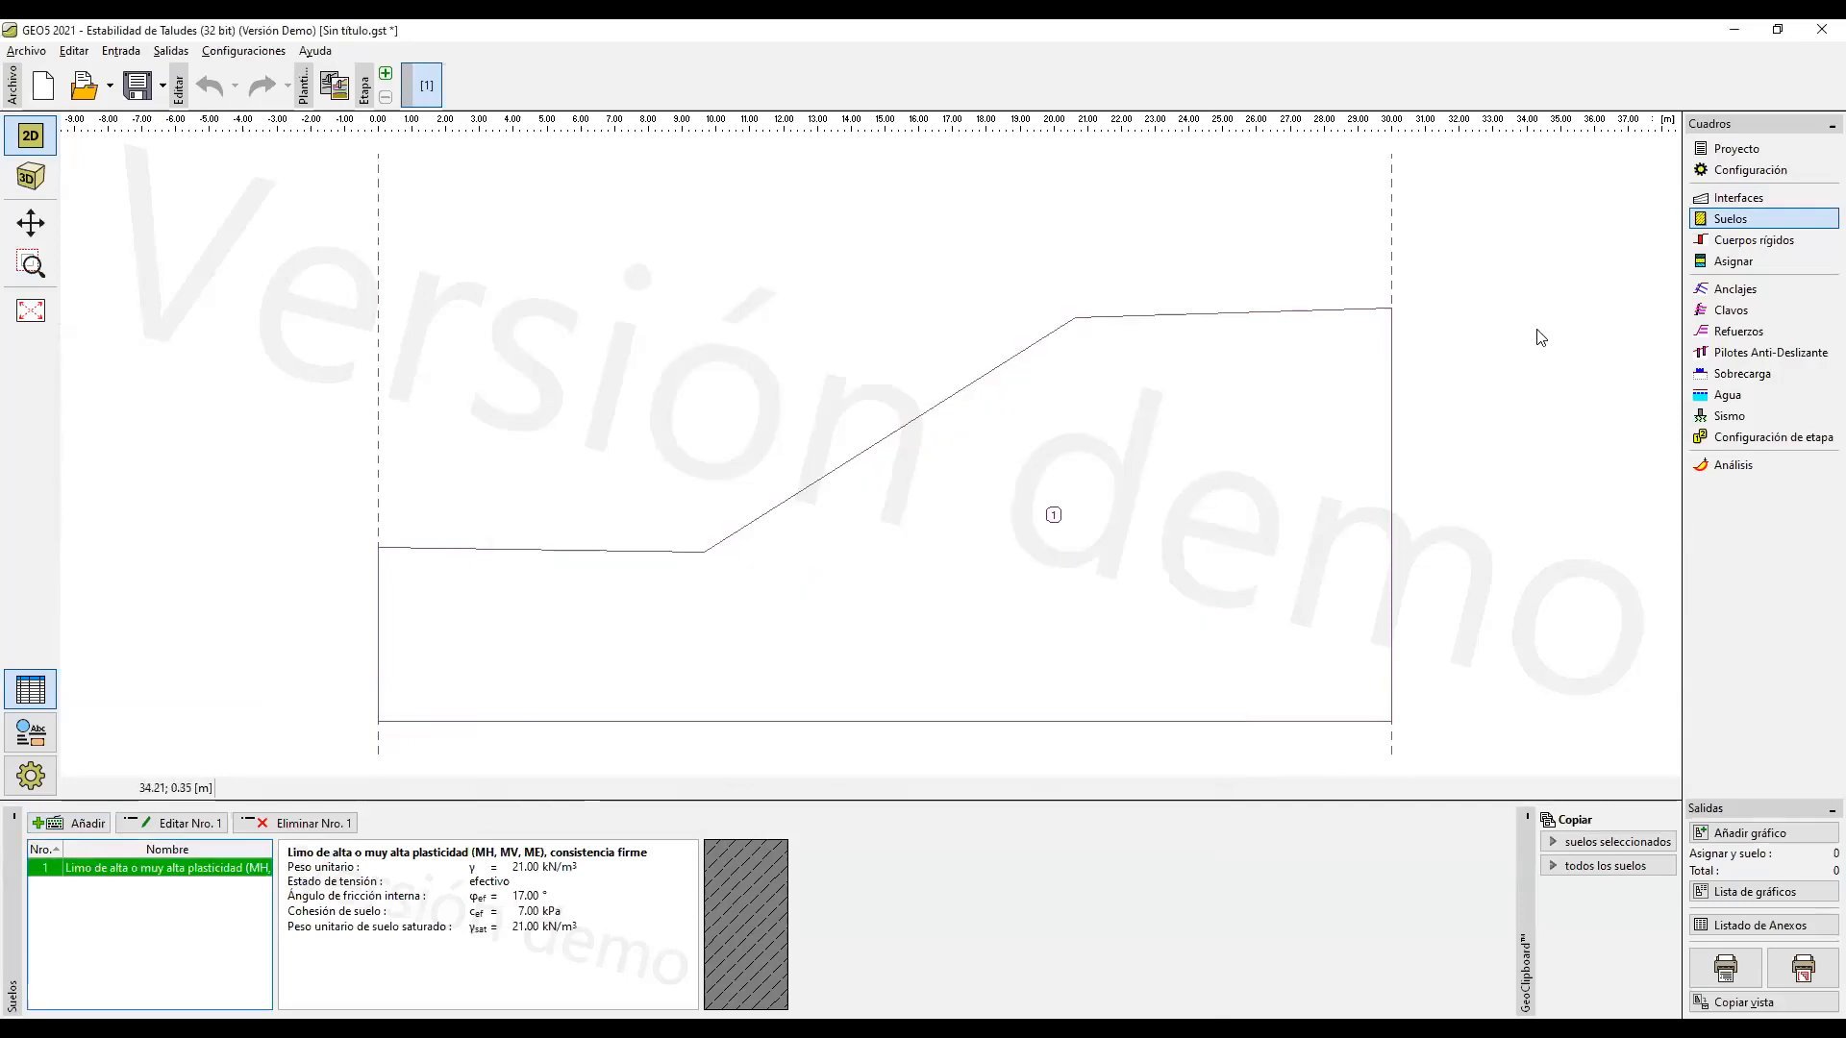
click(1733, 260)
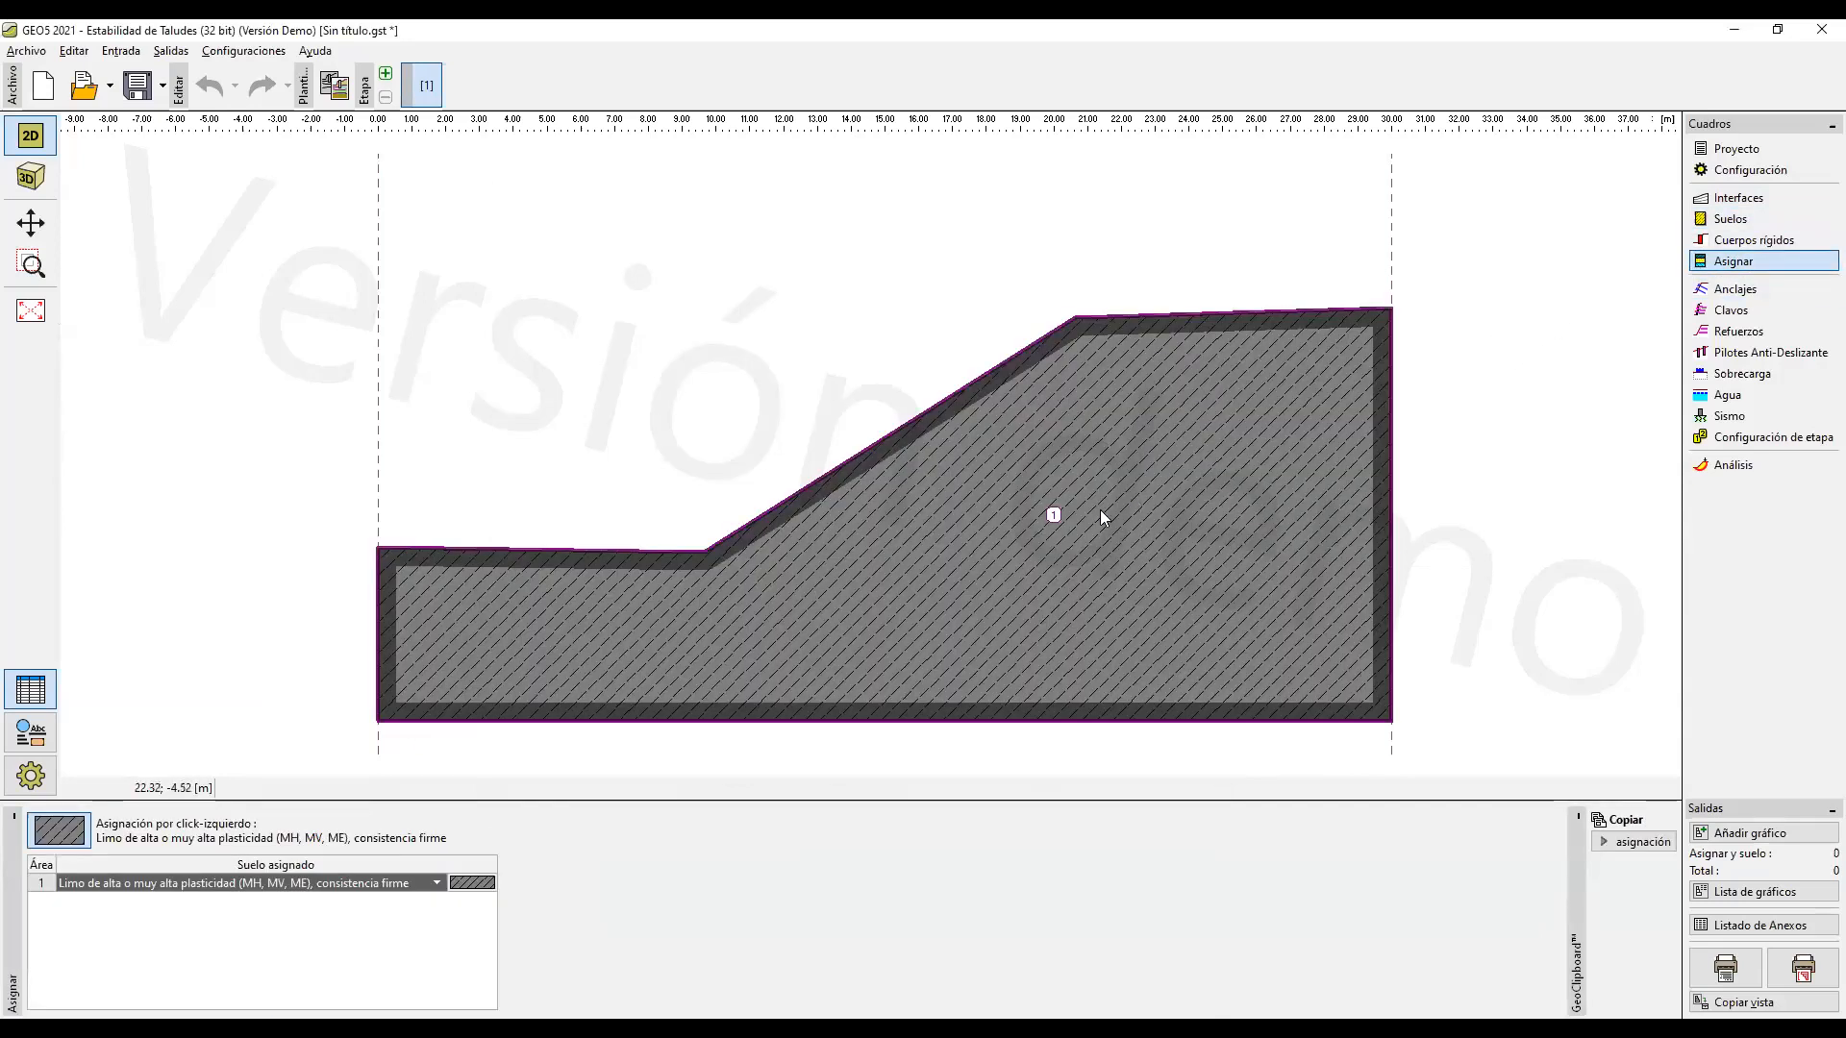
Step: Edit the silt soil and change its pattern color to teal
click(1731, 219)
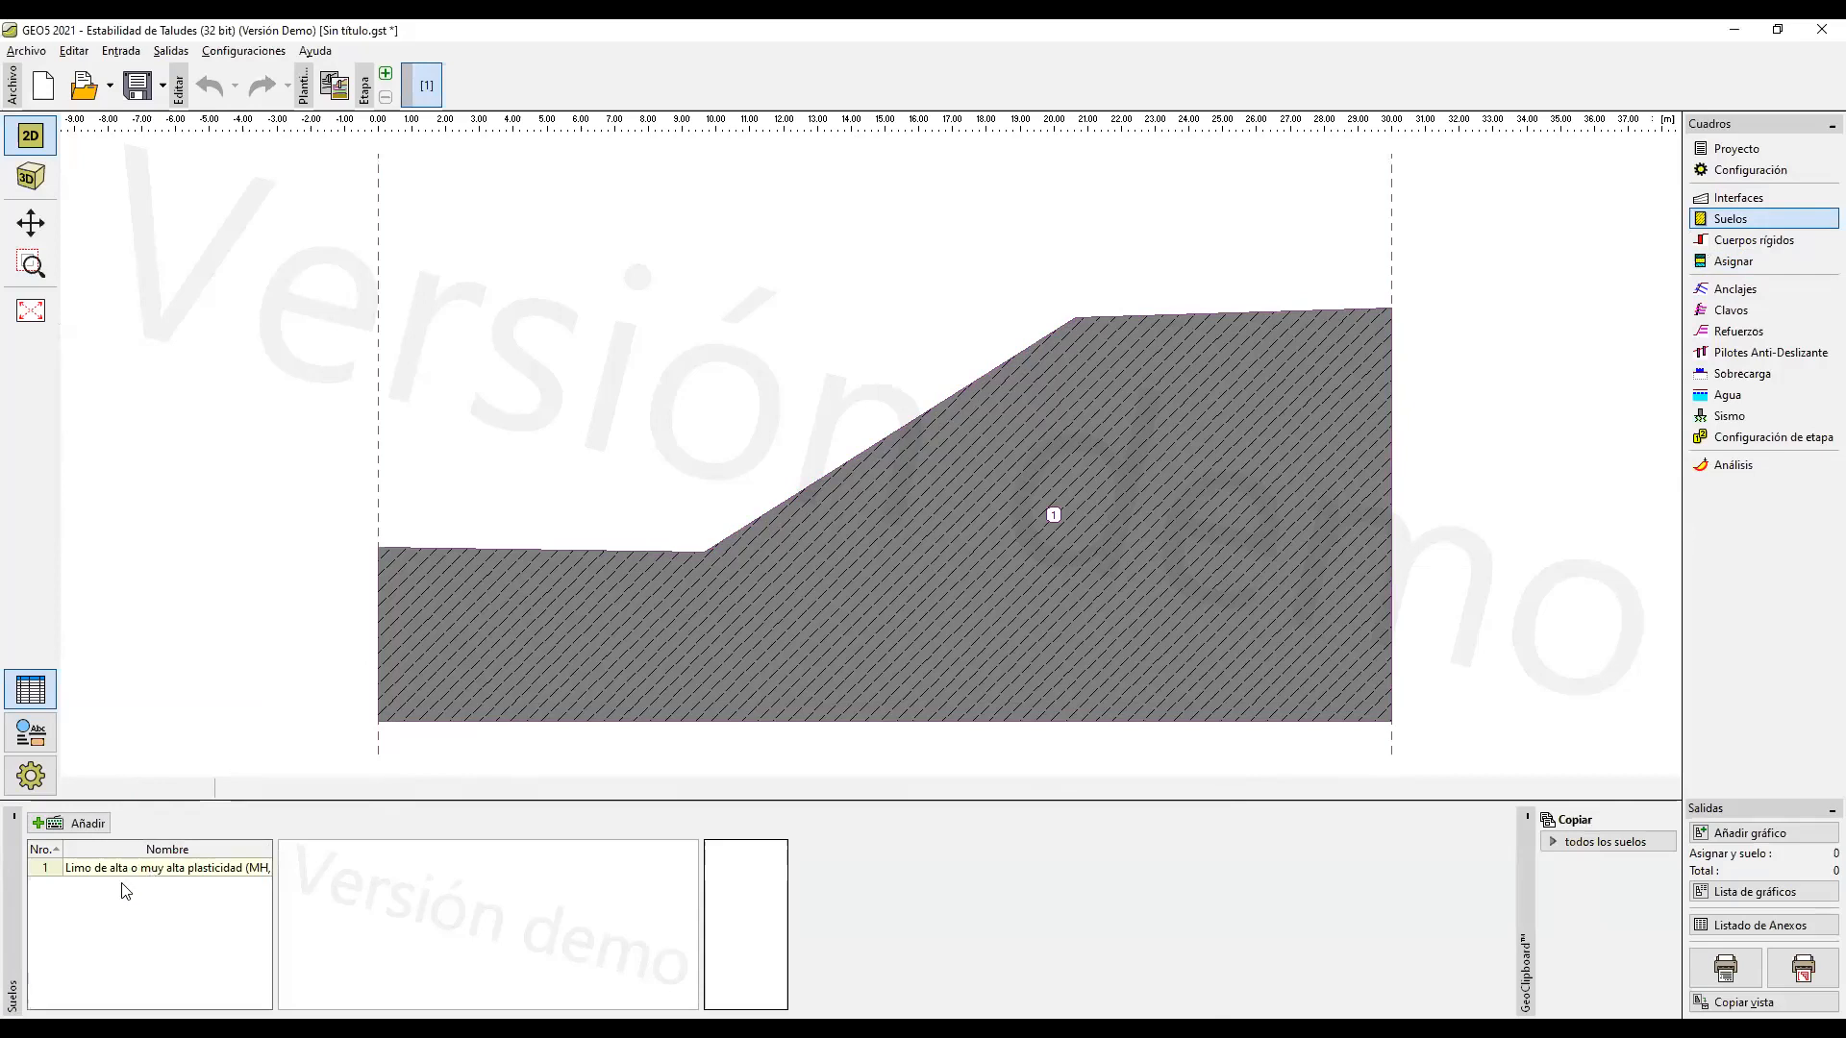
click(149, 870)
double_click(885, 544)
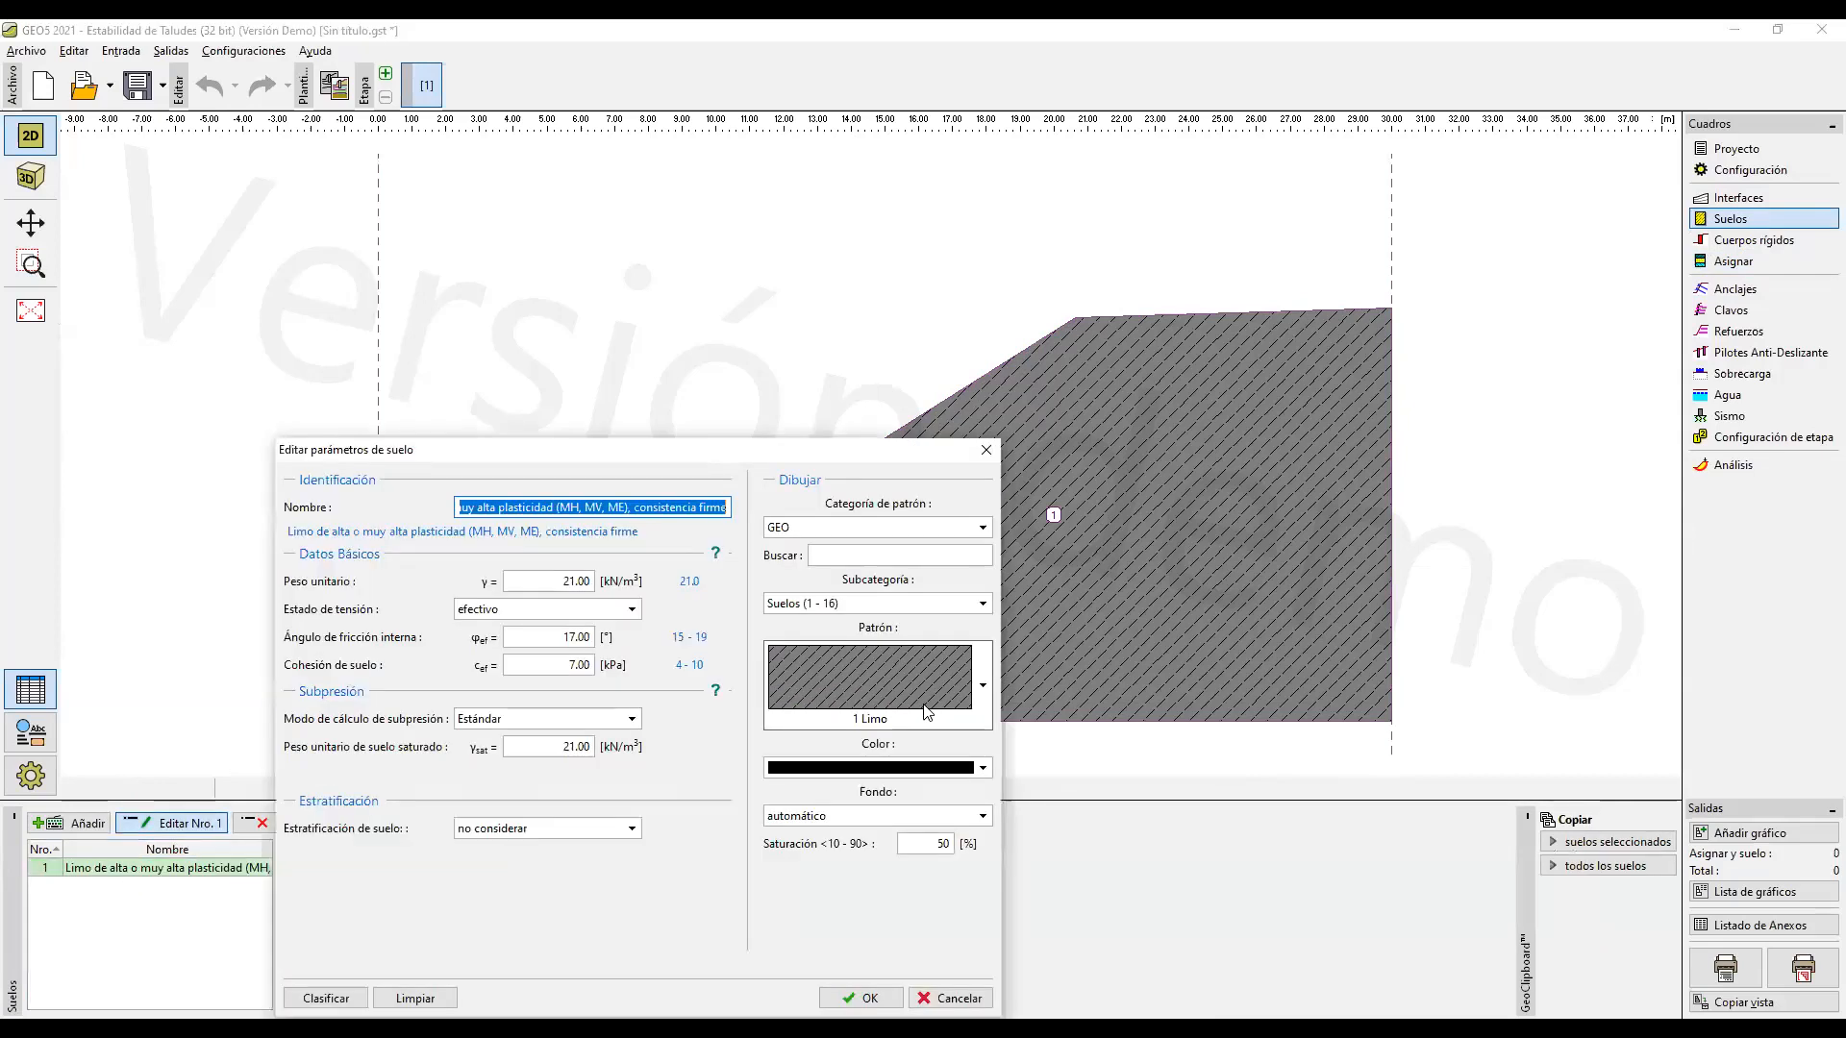
click(873, 768)
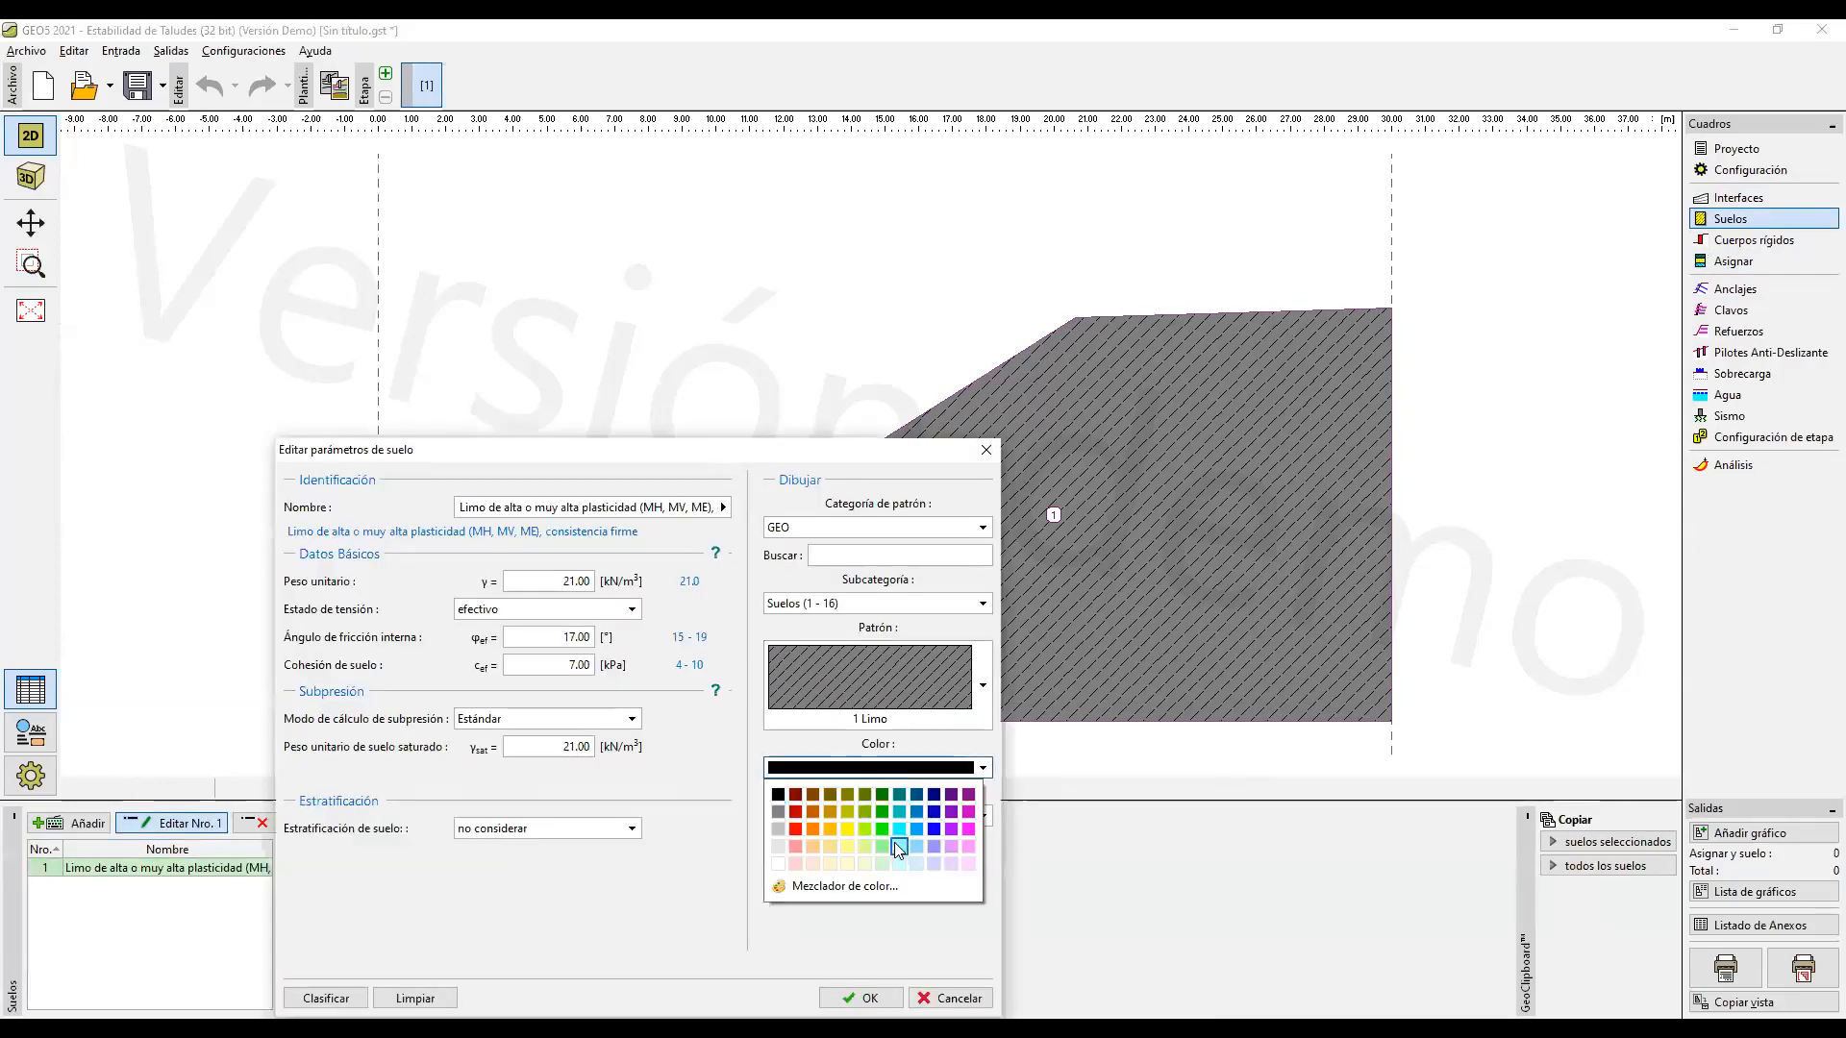
click(898, 813)
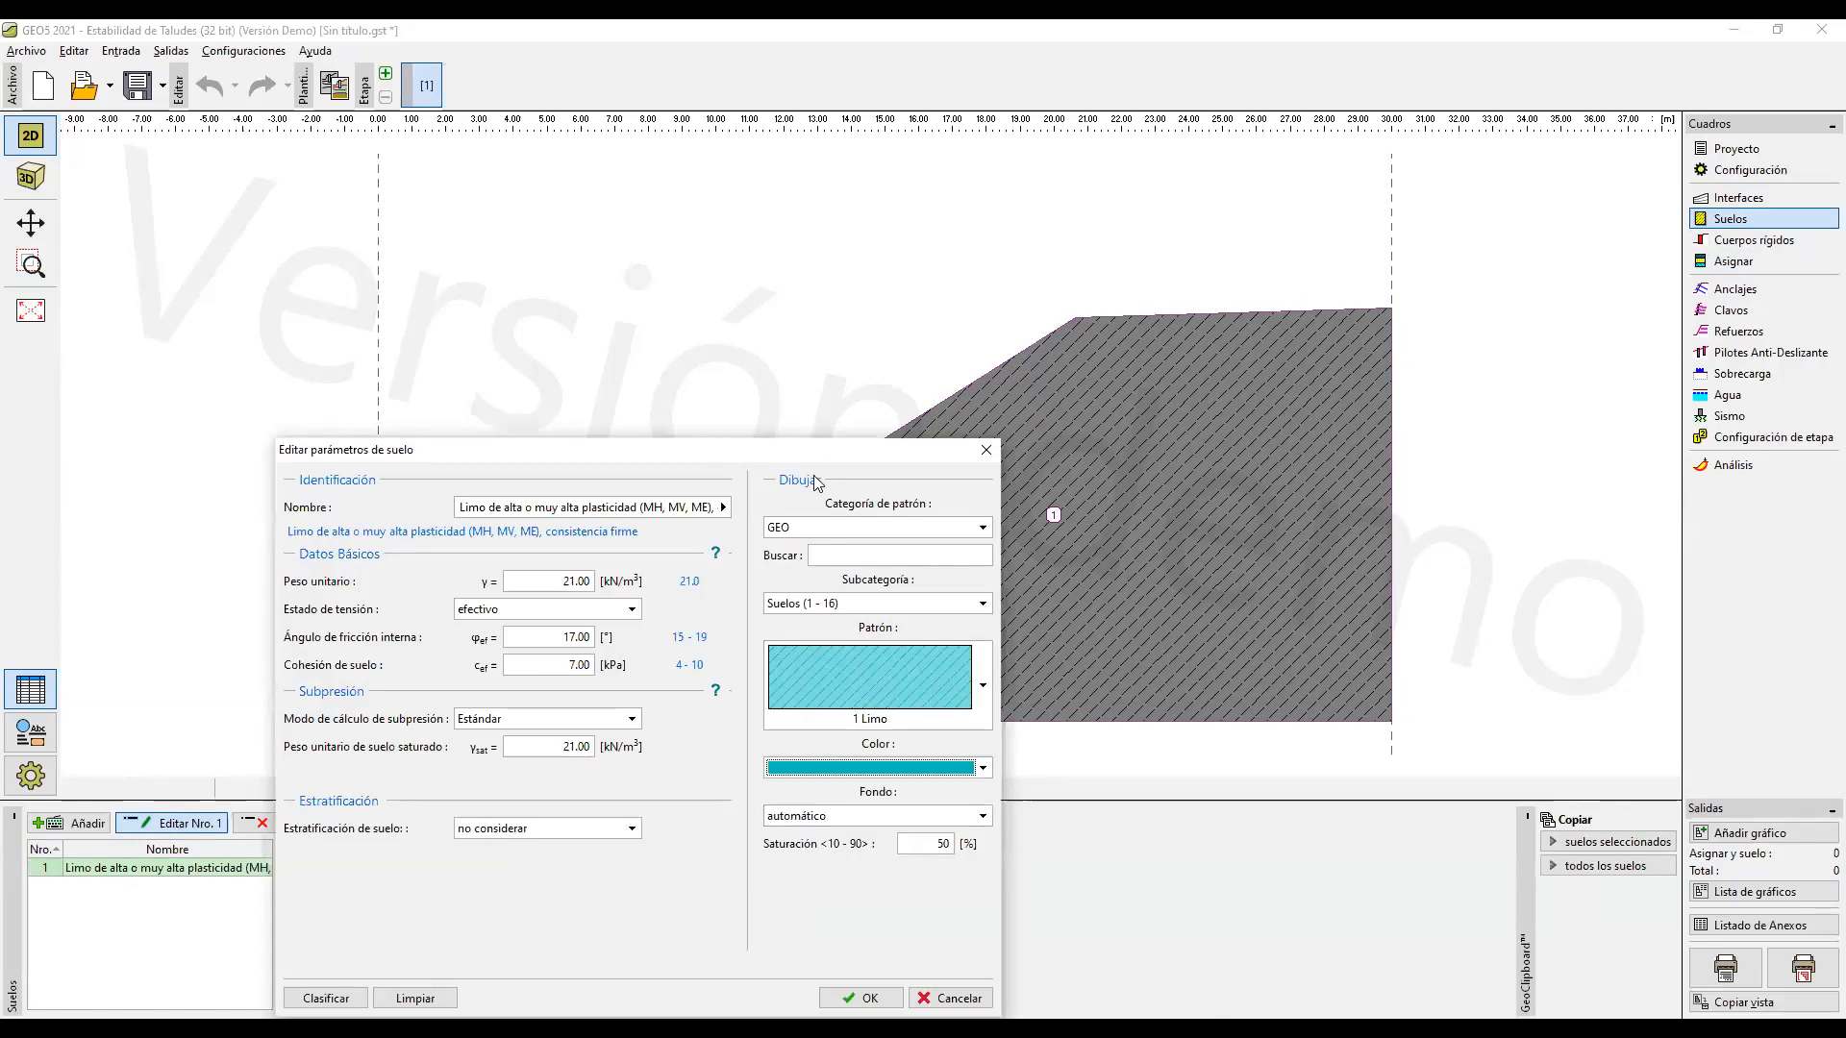
drag(830, 454, 813, 284)
click(841, 828)
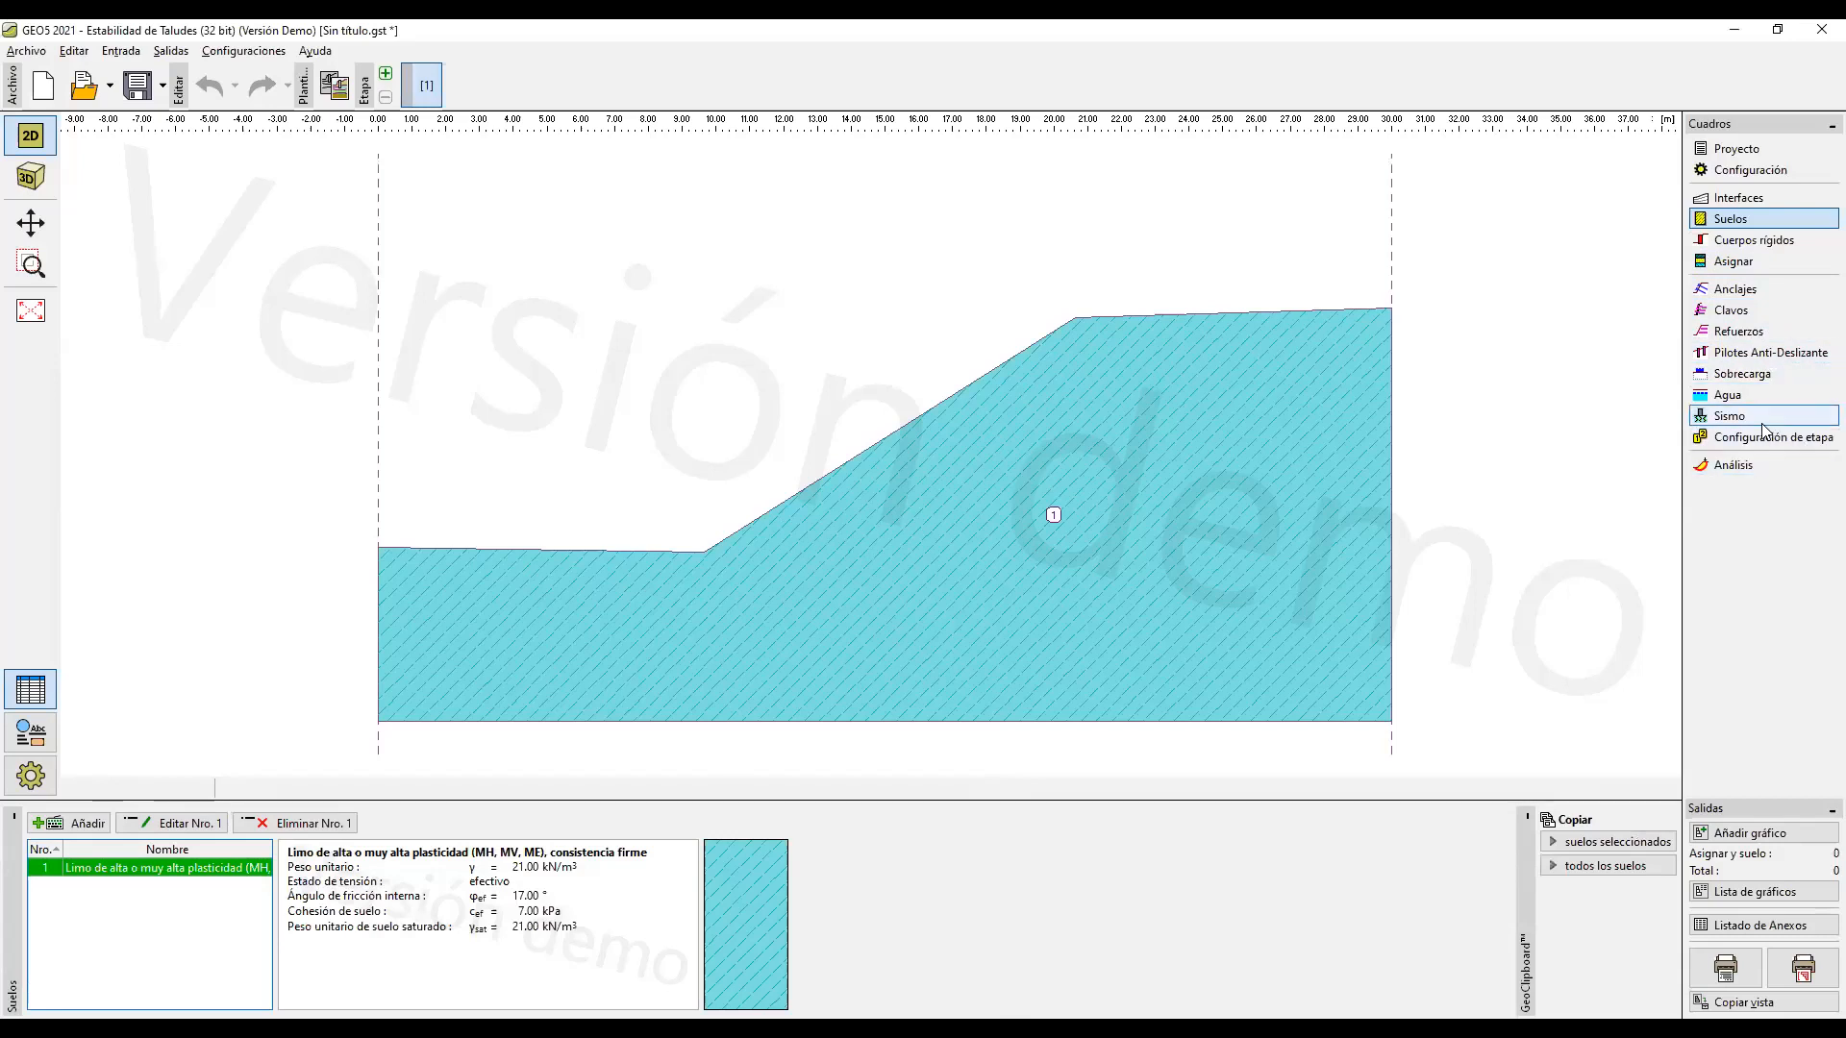
Step: Configure the slope analysis with the Bishop method and the Optimización analysis type
click(1751, 467)
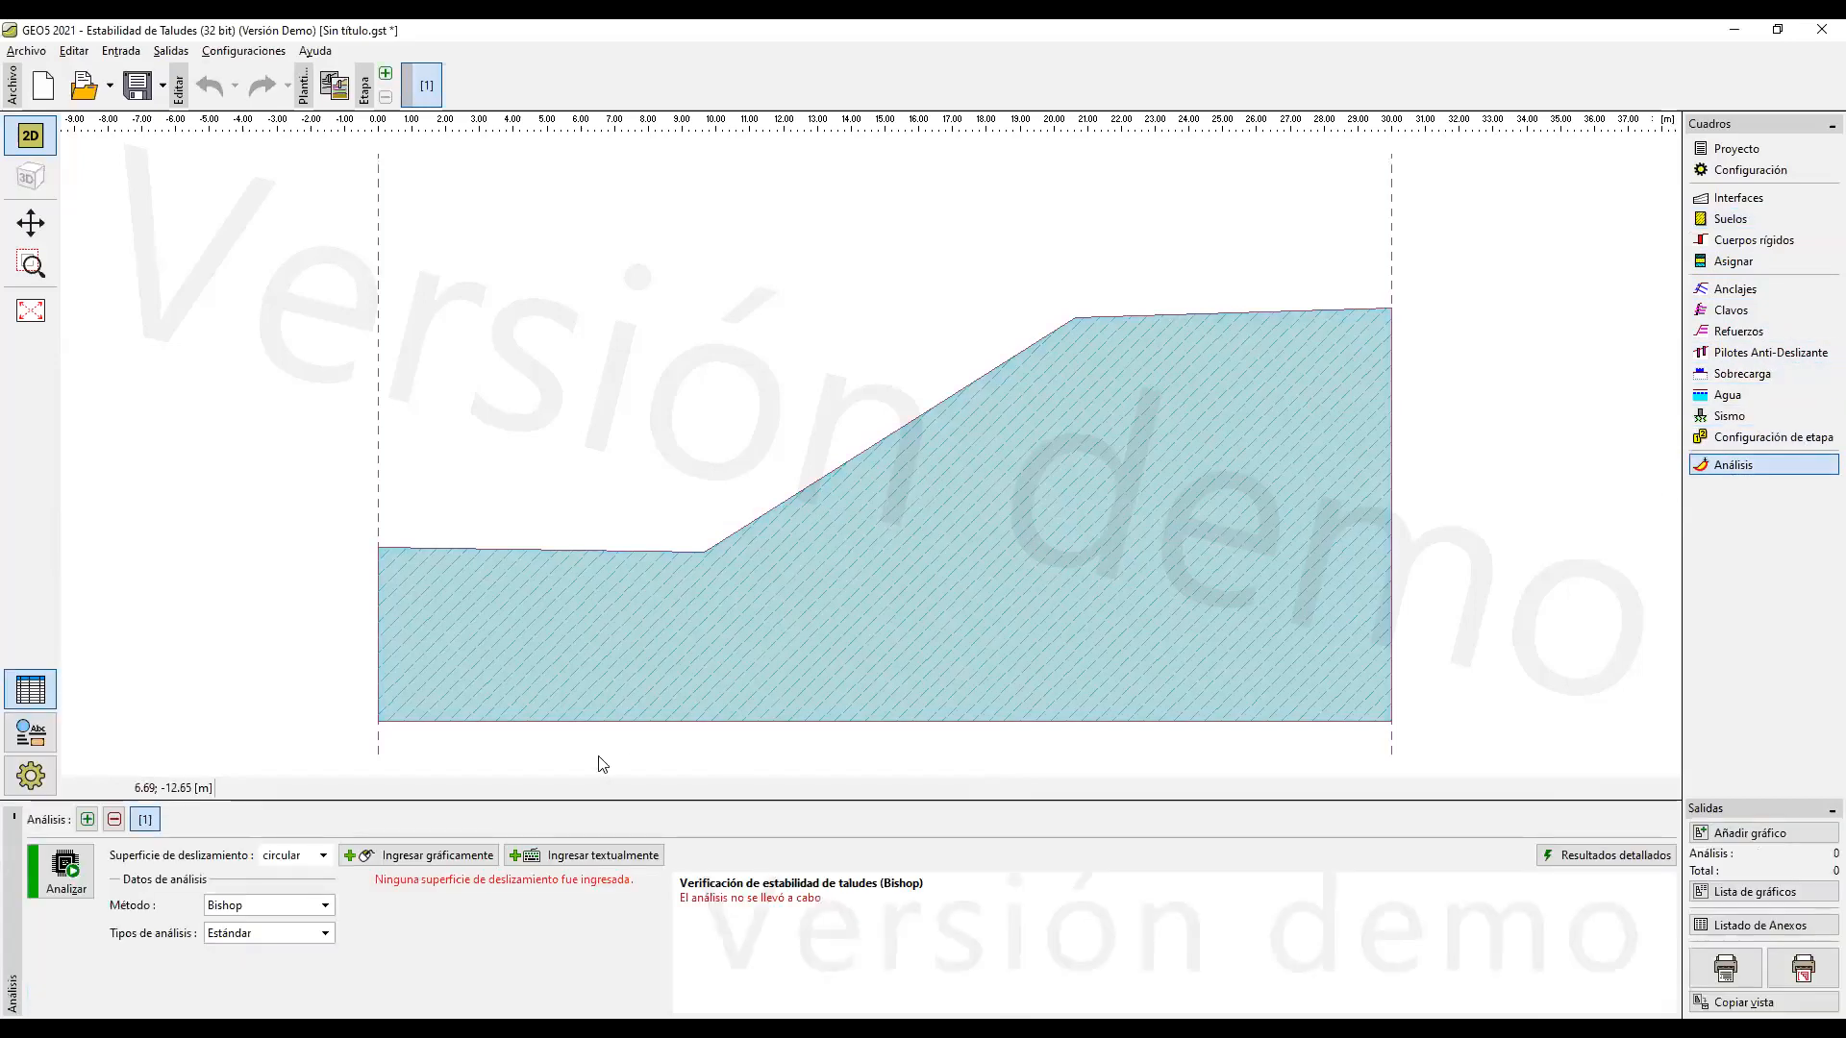
click(293, 909)
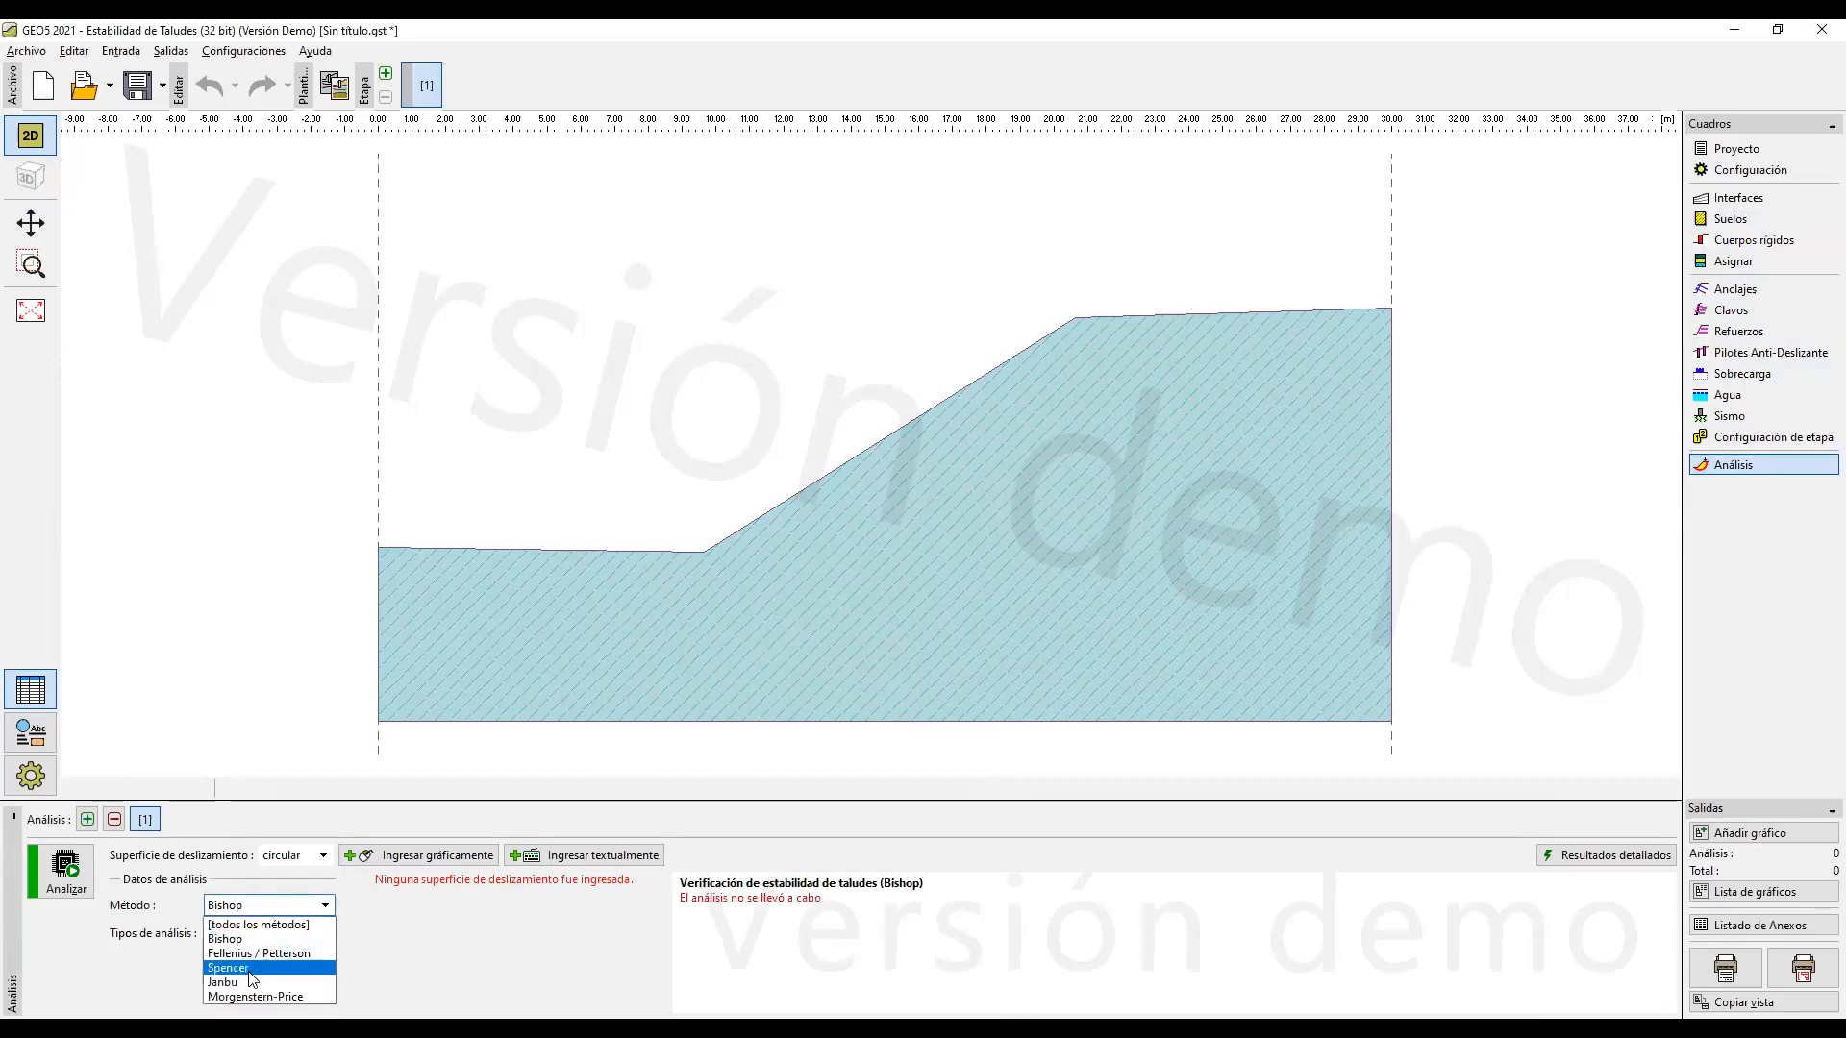
click(267, 939)
click(269, 934)
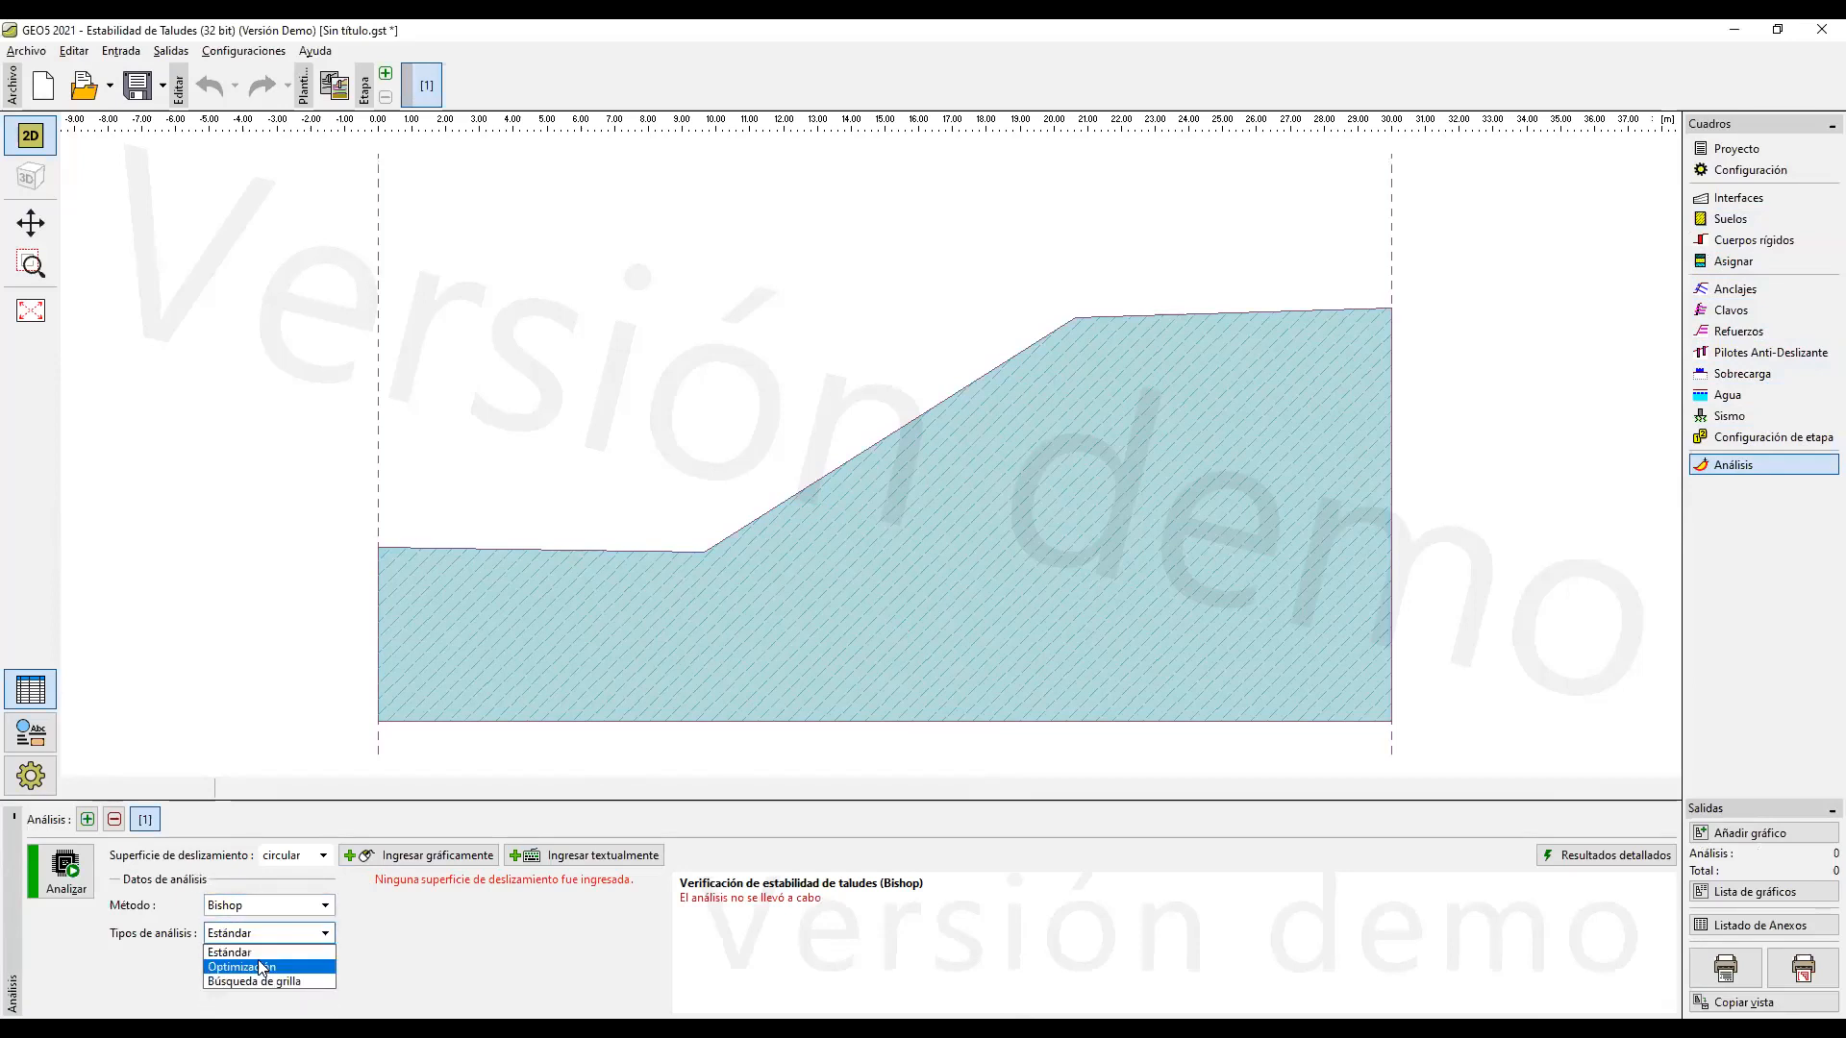
click(260, 962)
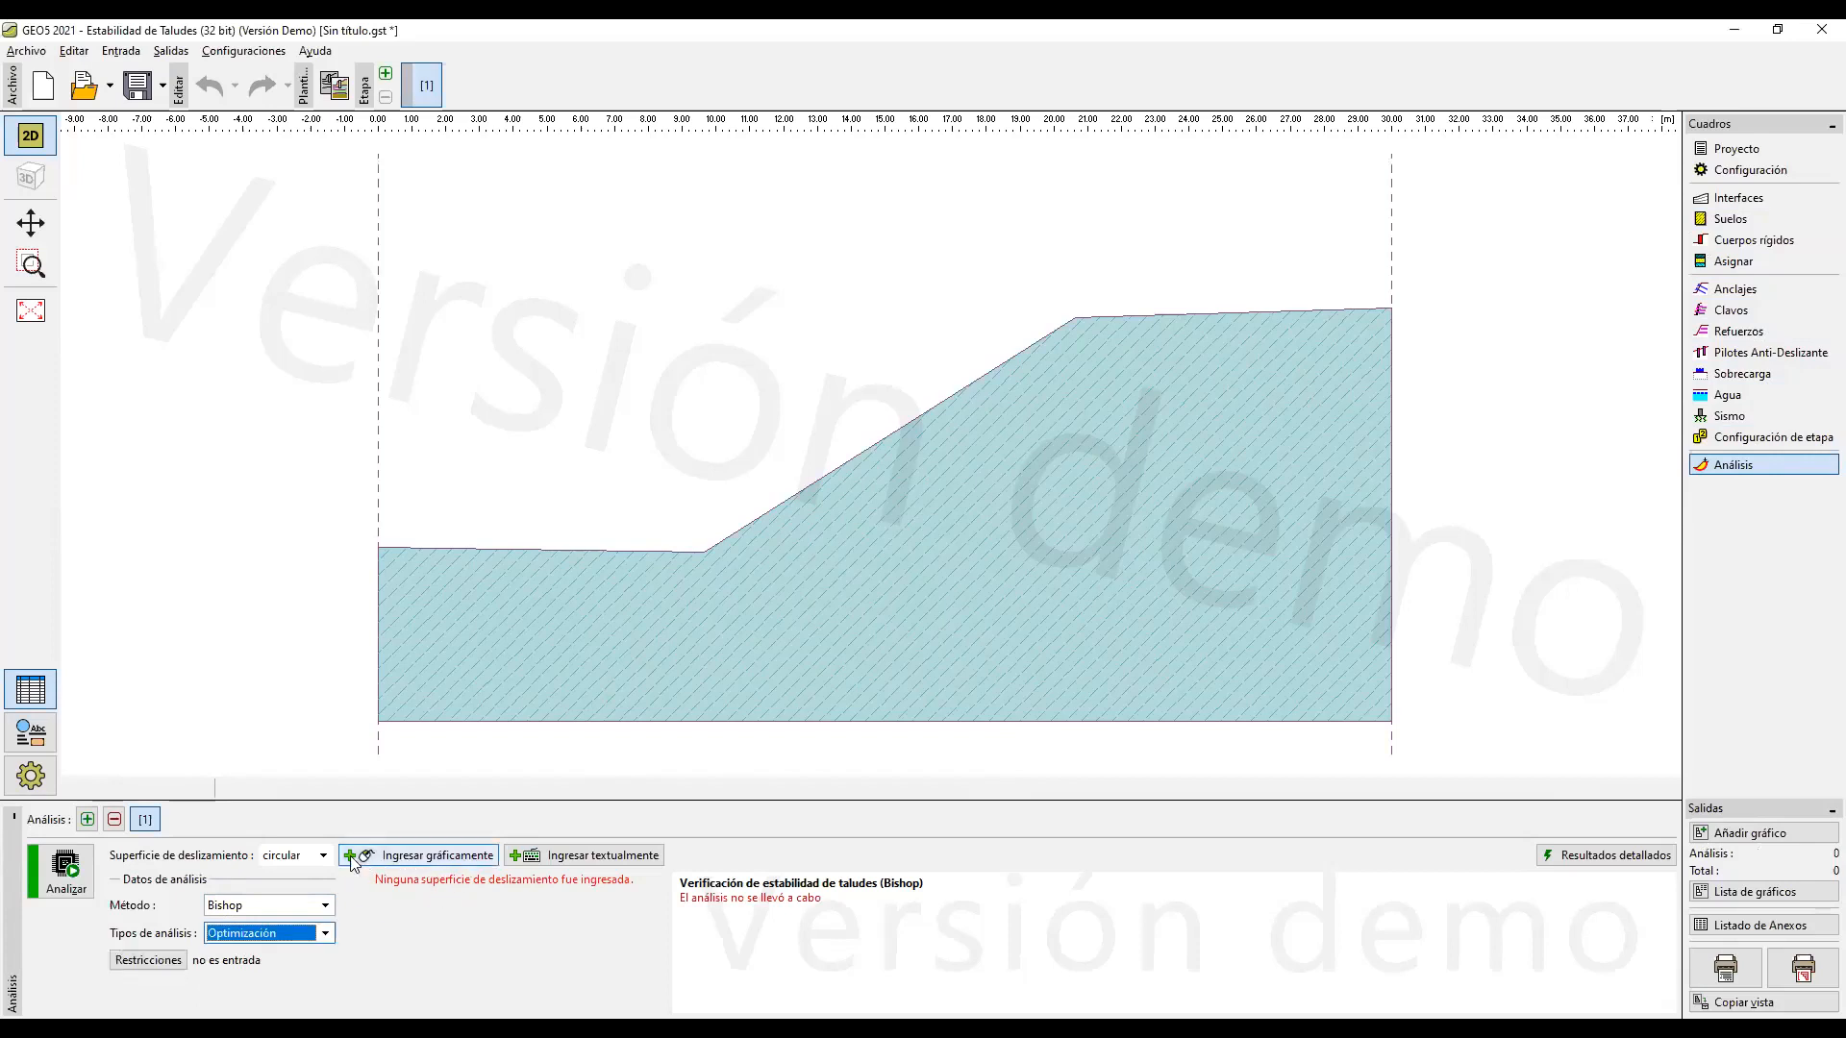
Step: Draw a circular slip surface centred at about (12.71, 4.93) m with a radius of about 12.84 m, and run the analysis
click(389, 857)
click(594, 551)
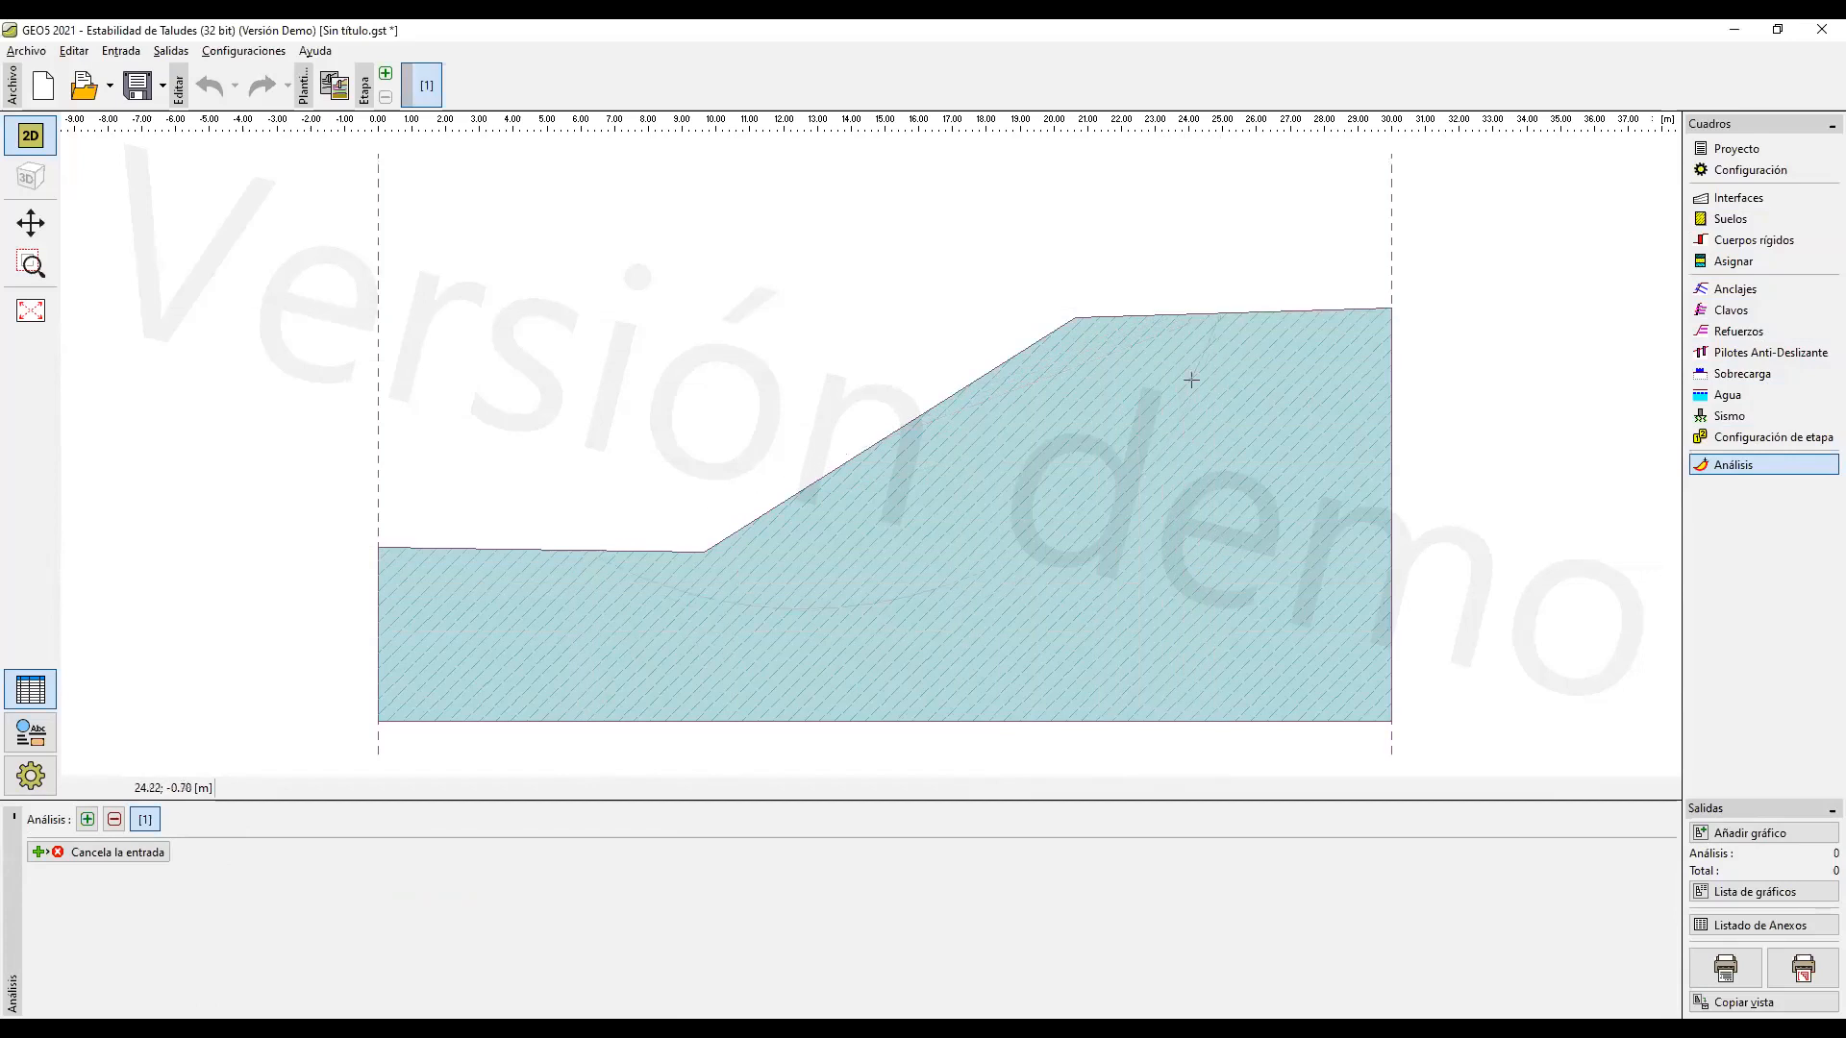
click(1214, 314)
click(967, 584)
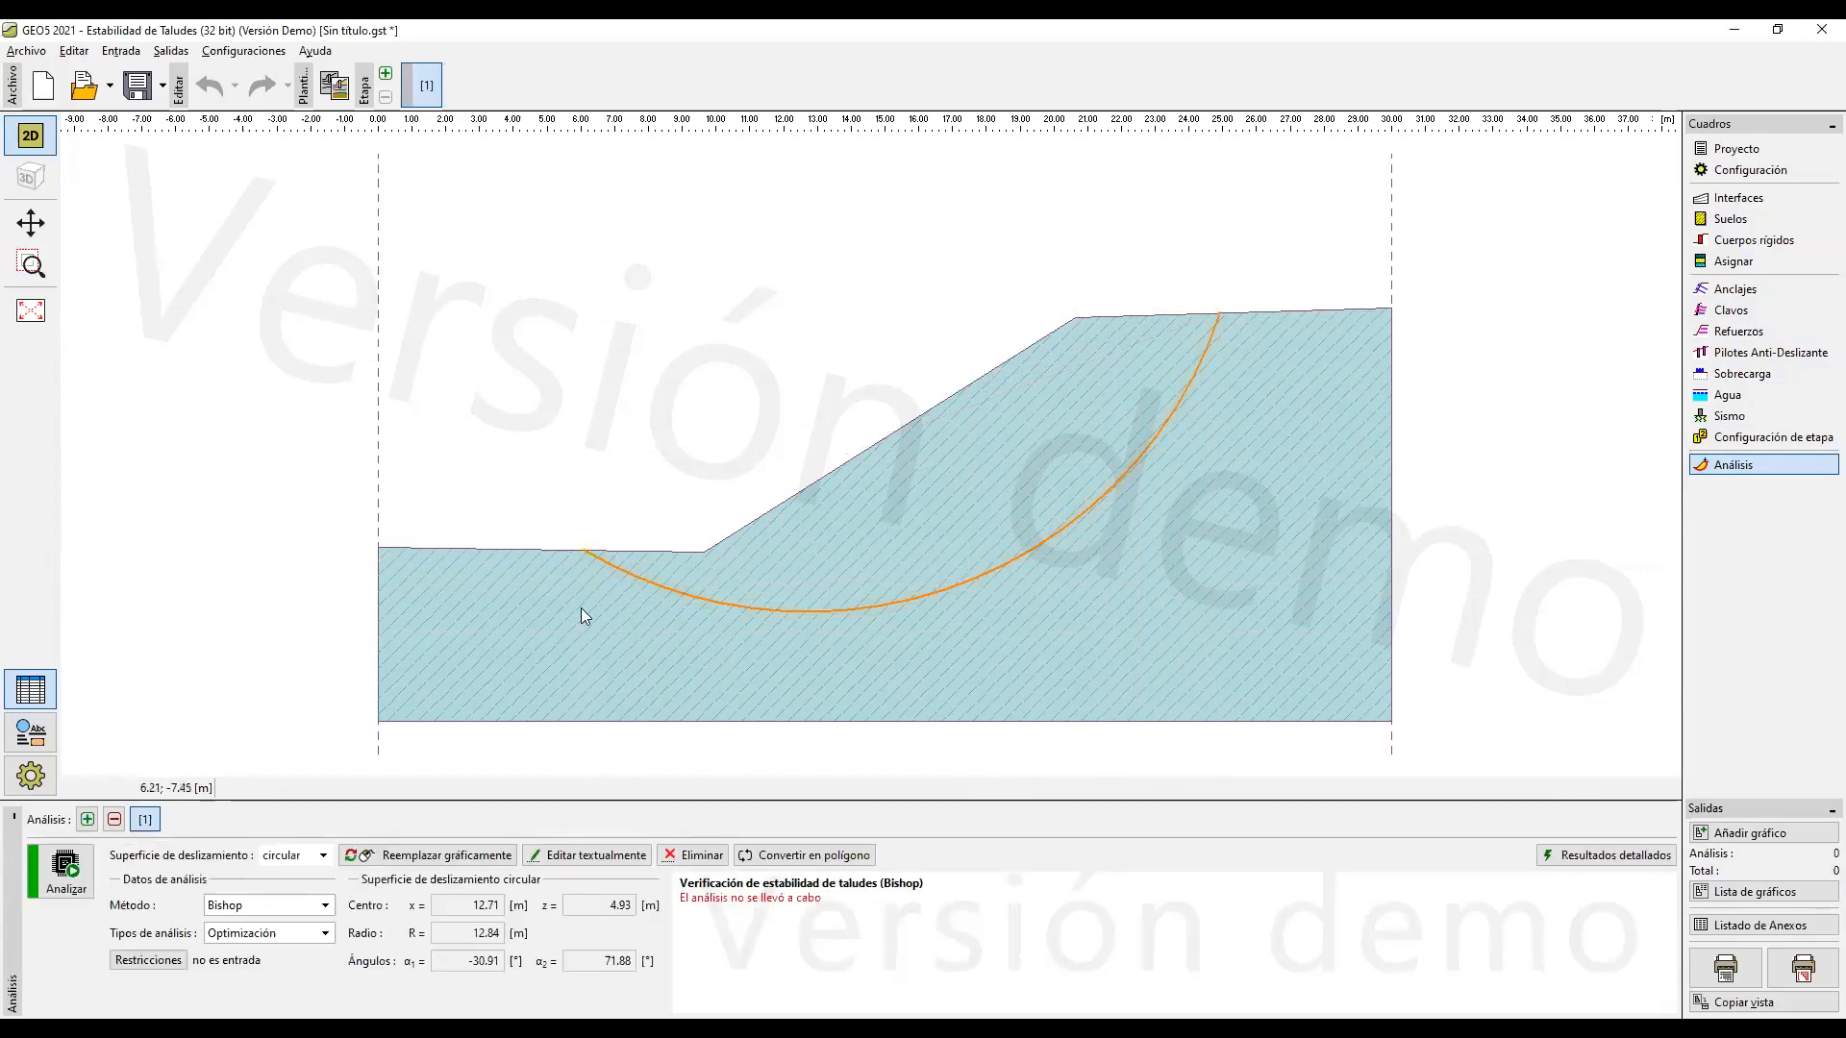
click(65, 870)
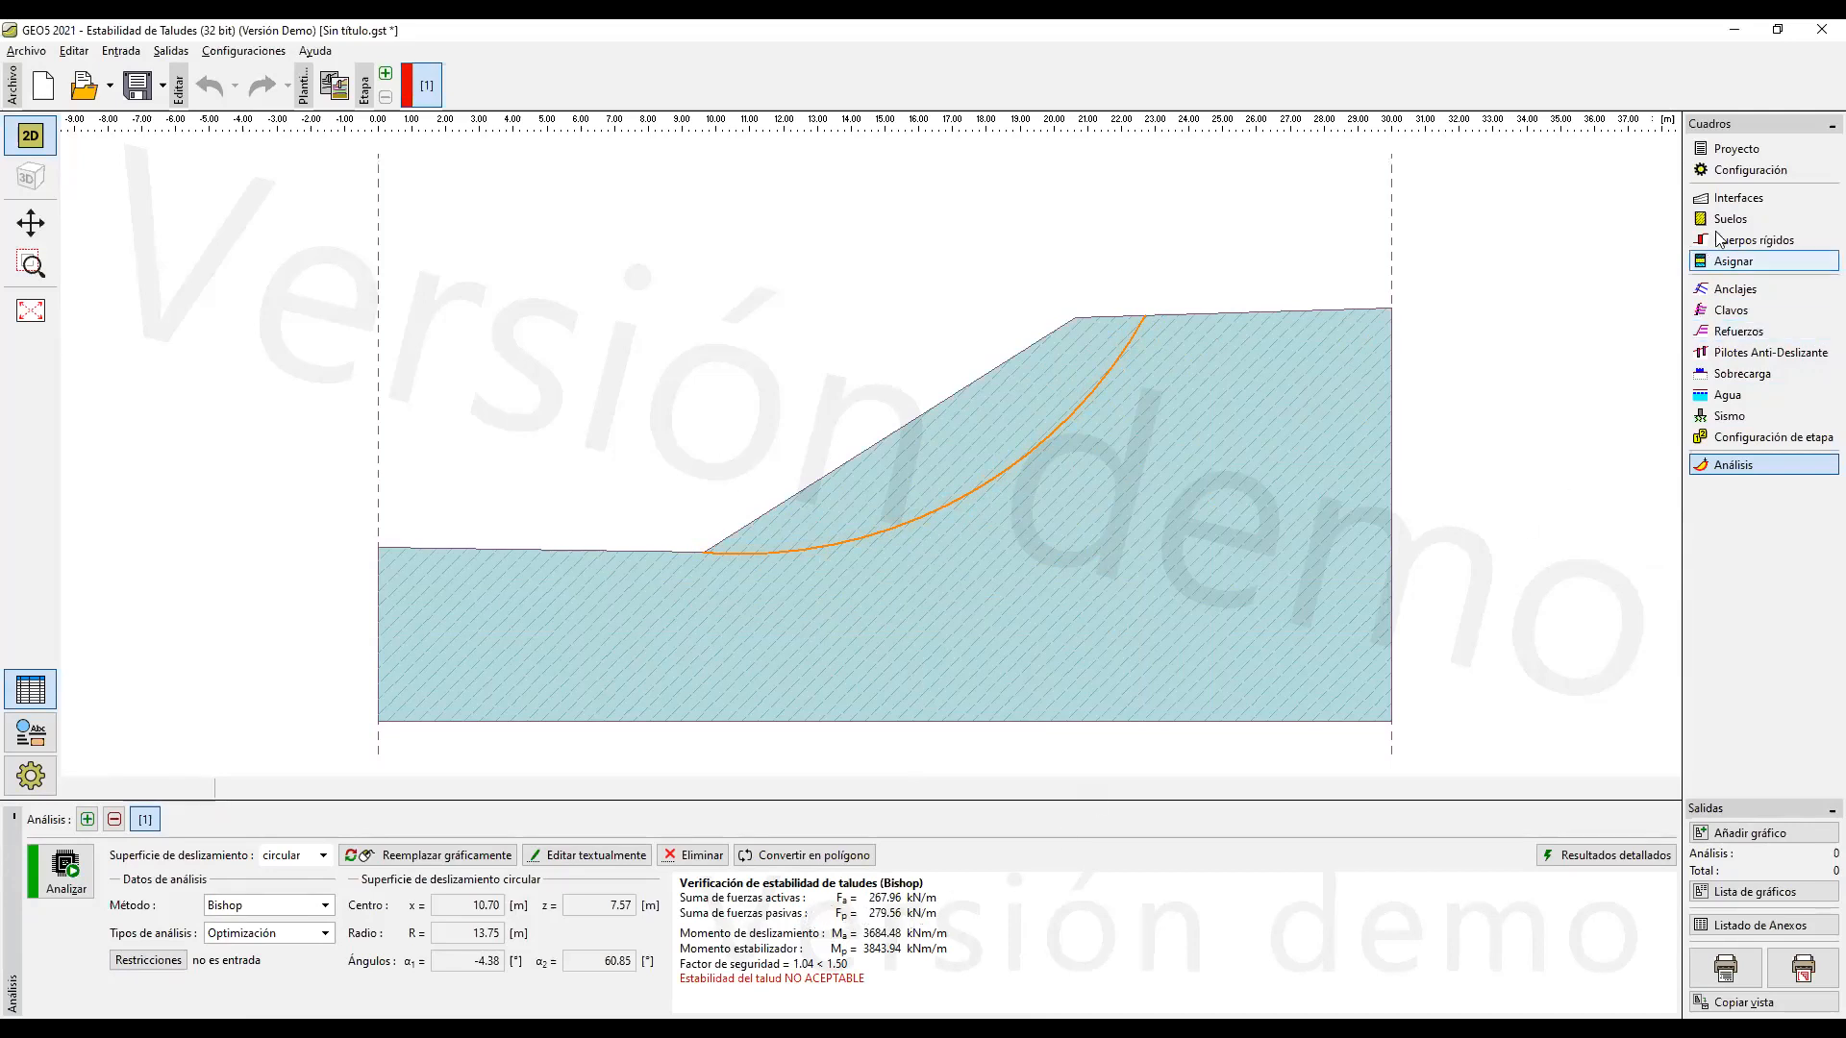
Step: Open the slope's terrain interface for point editing
click(1725, 202)
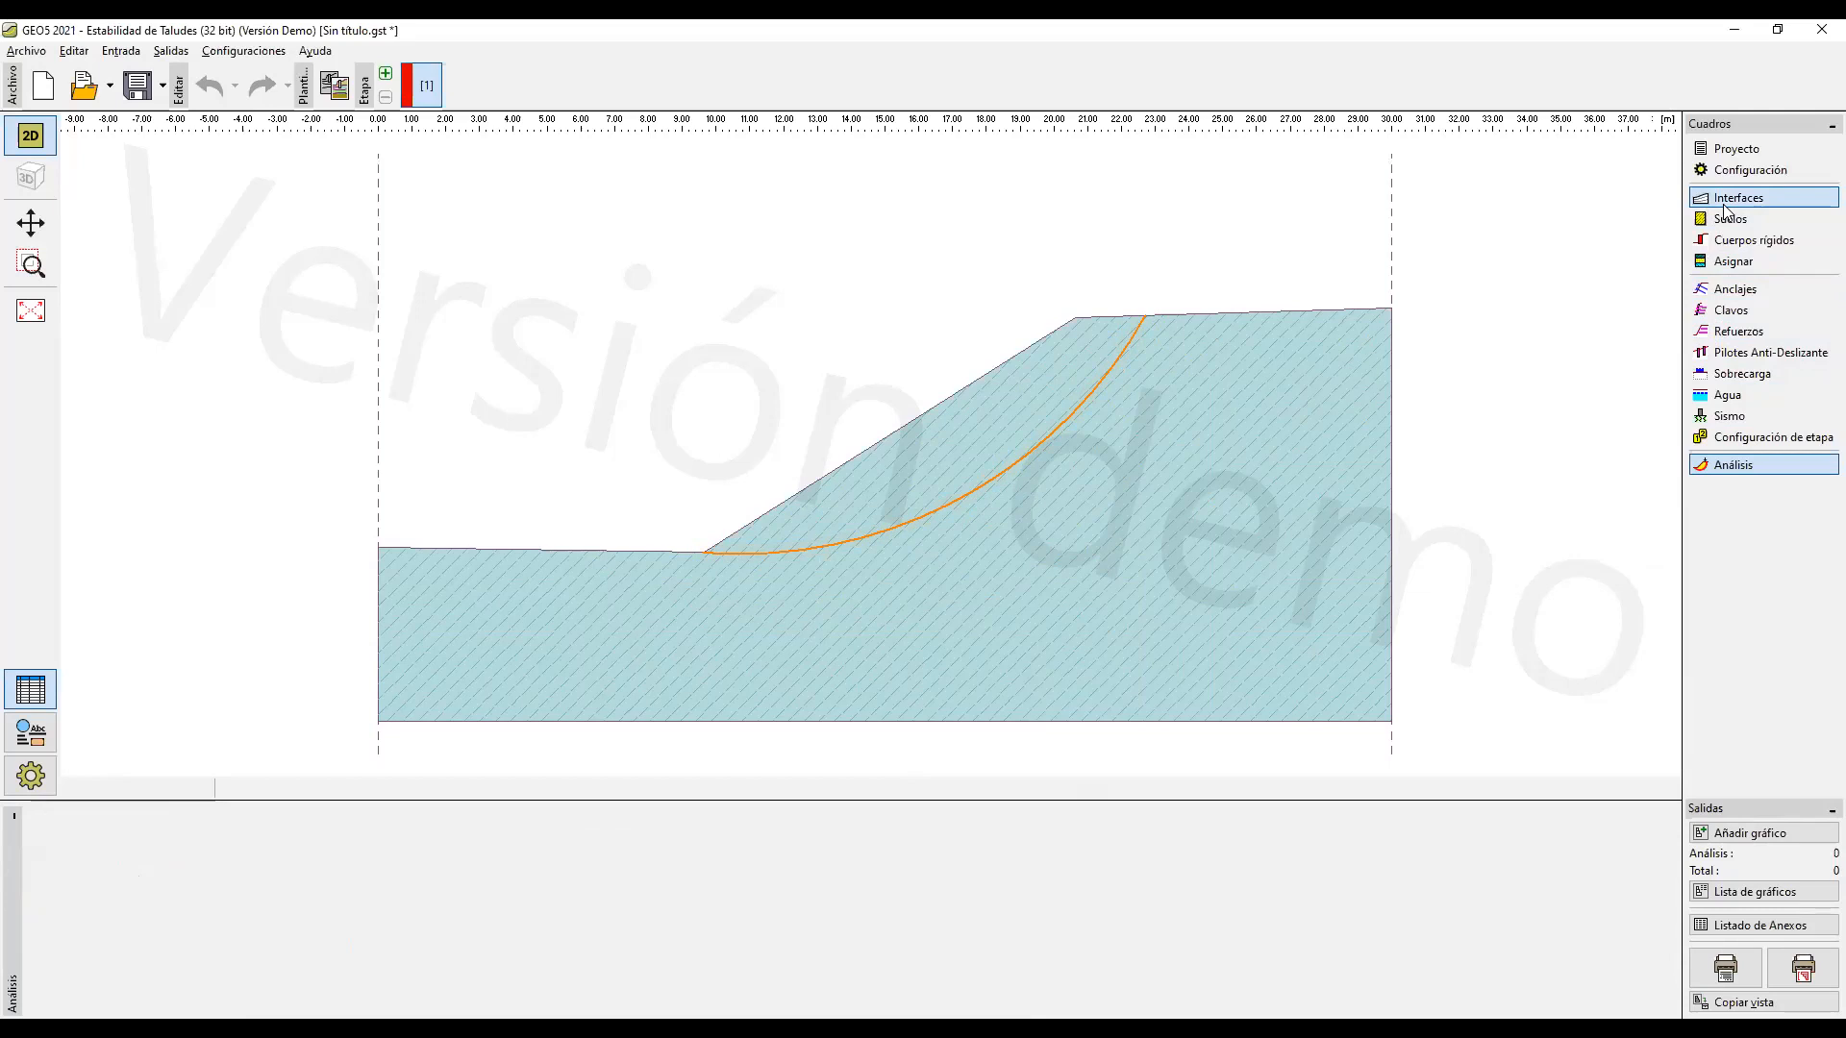
right_click(1073, 318)
click(1106, 319)
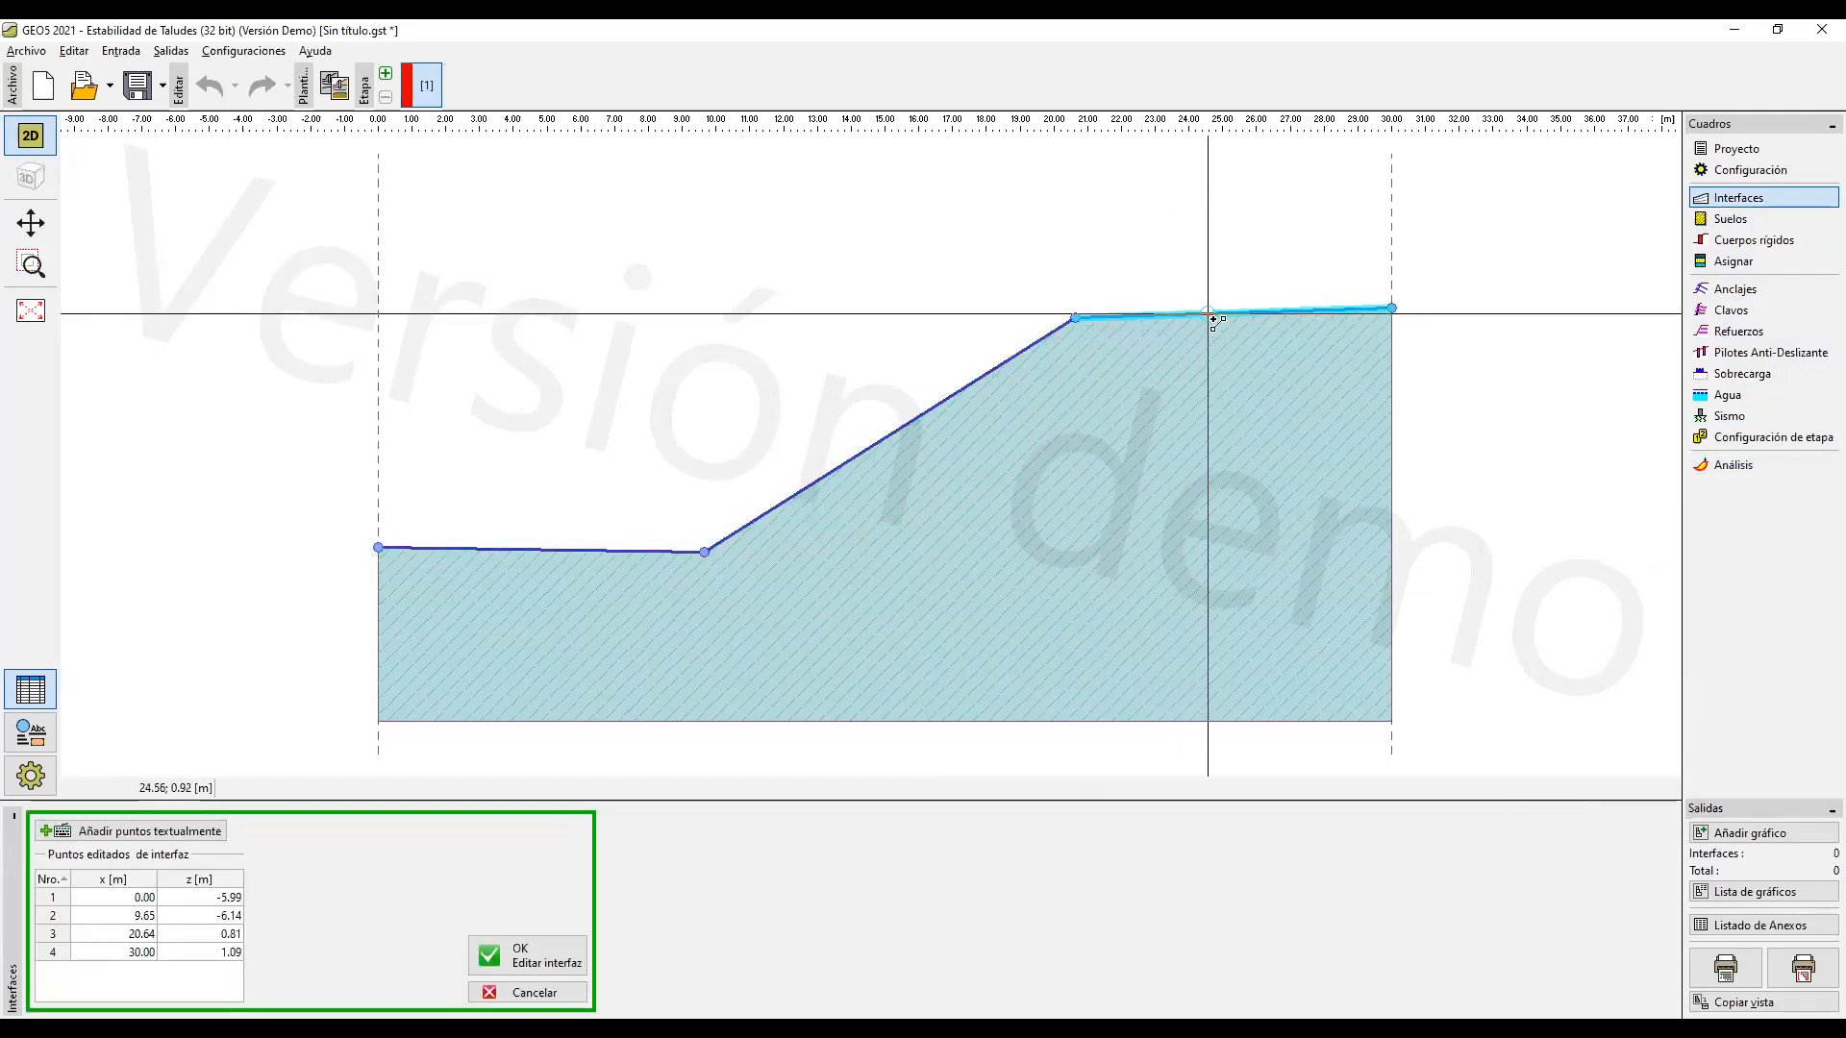
click(1196, 314)
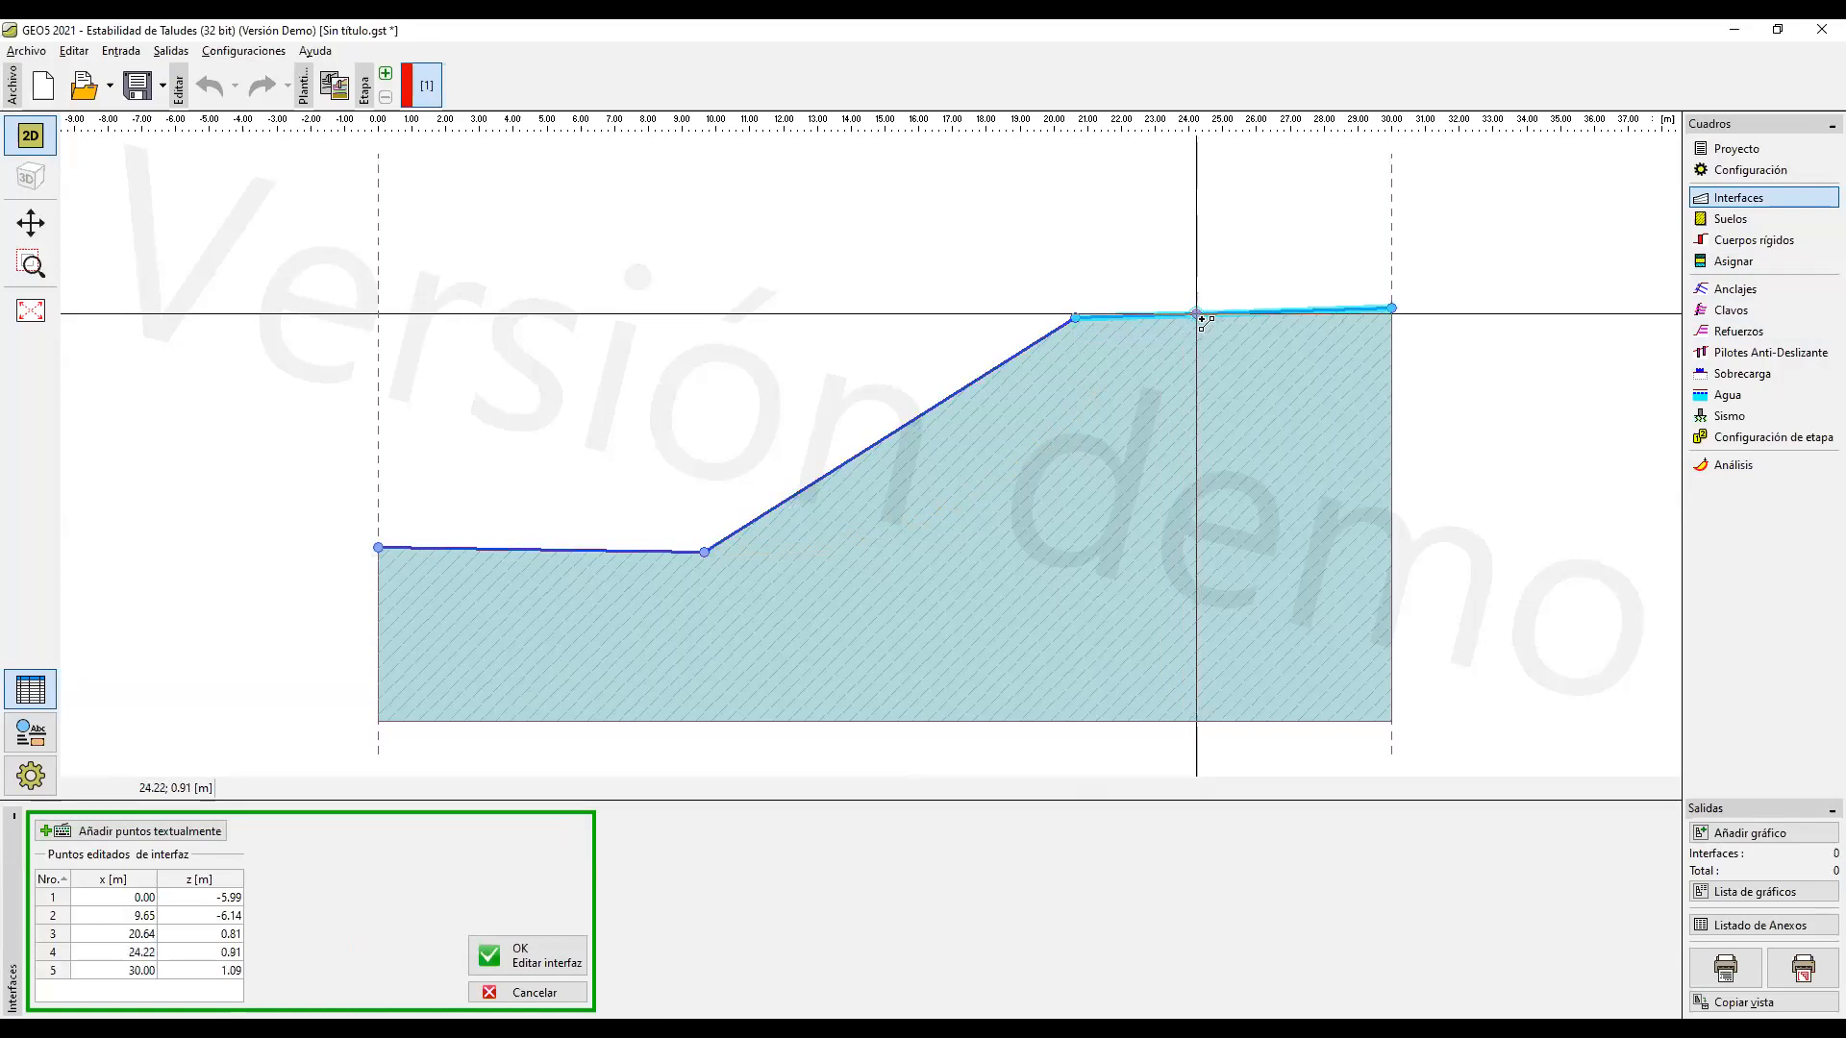
click(1075, 319)
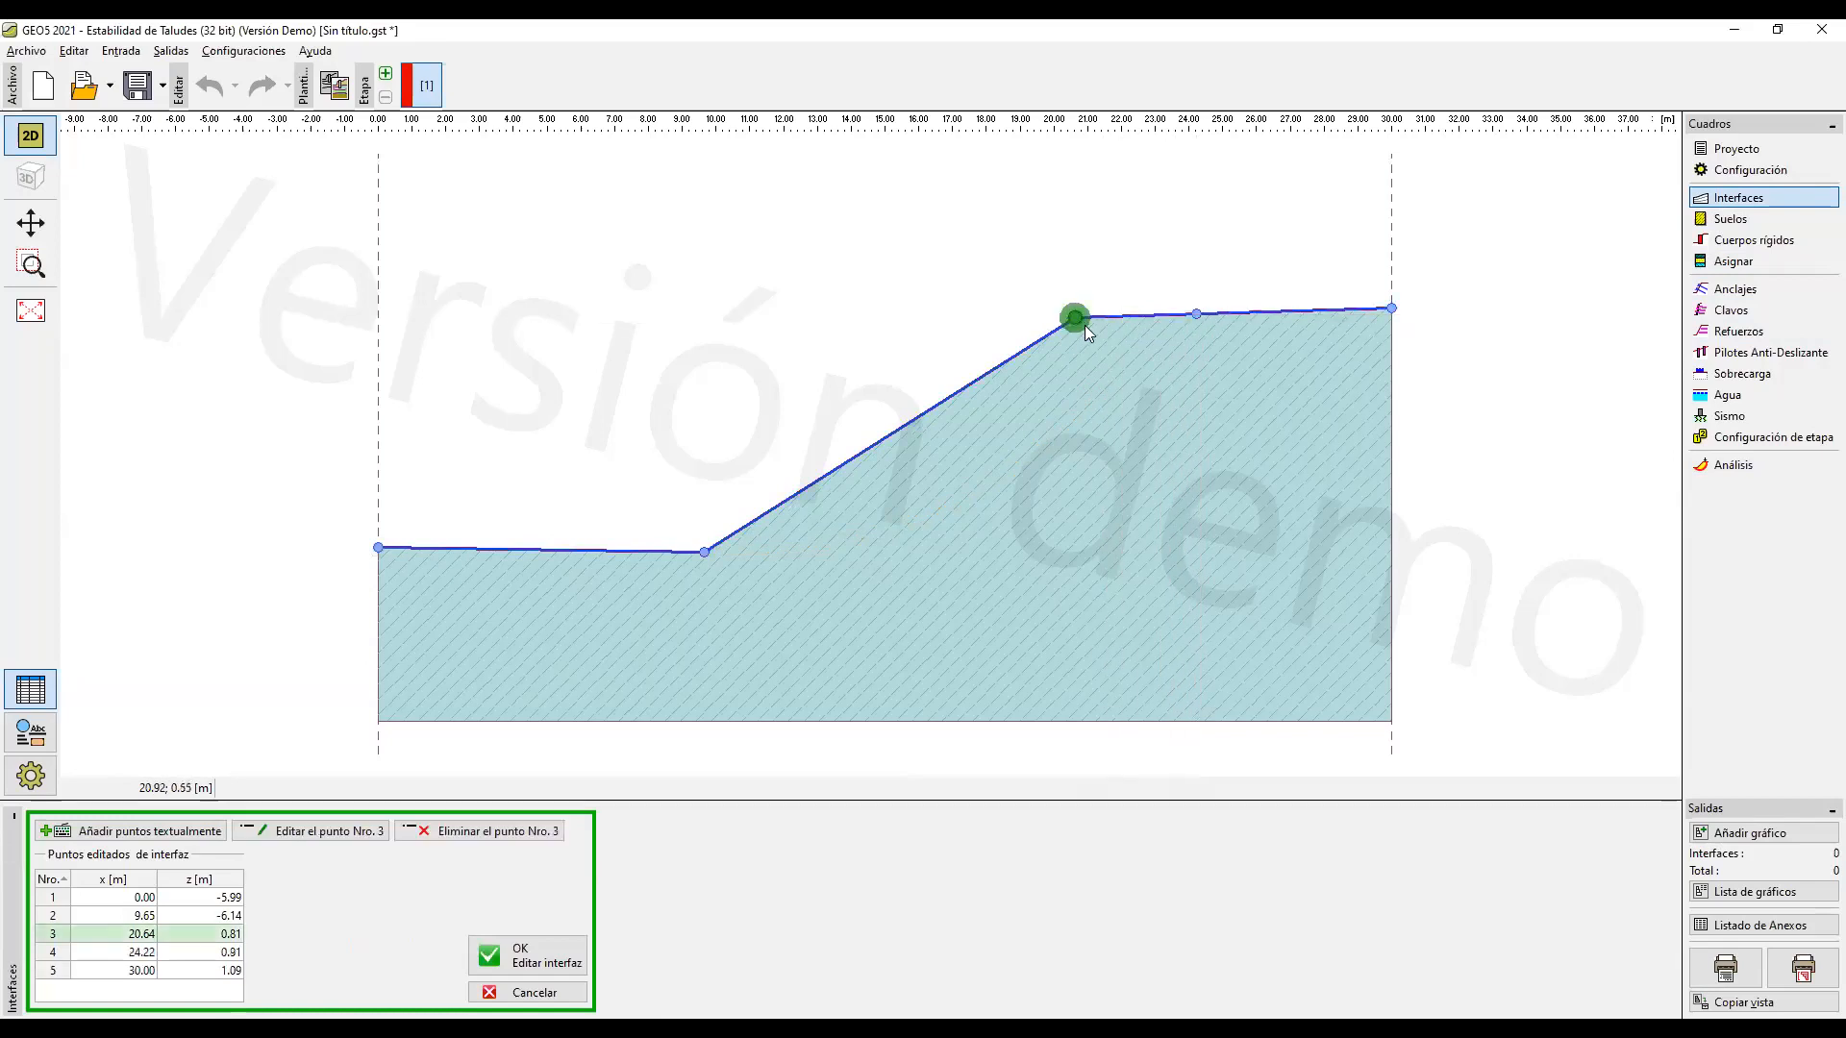
click(1198, 320)
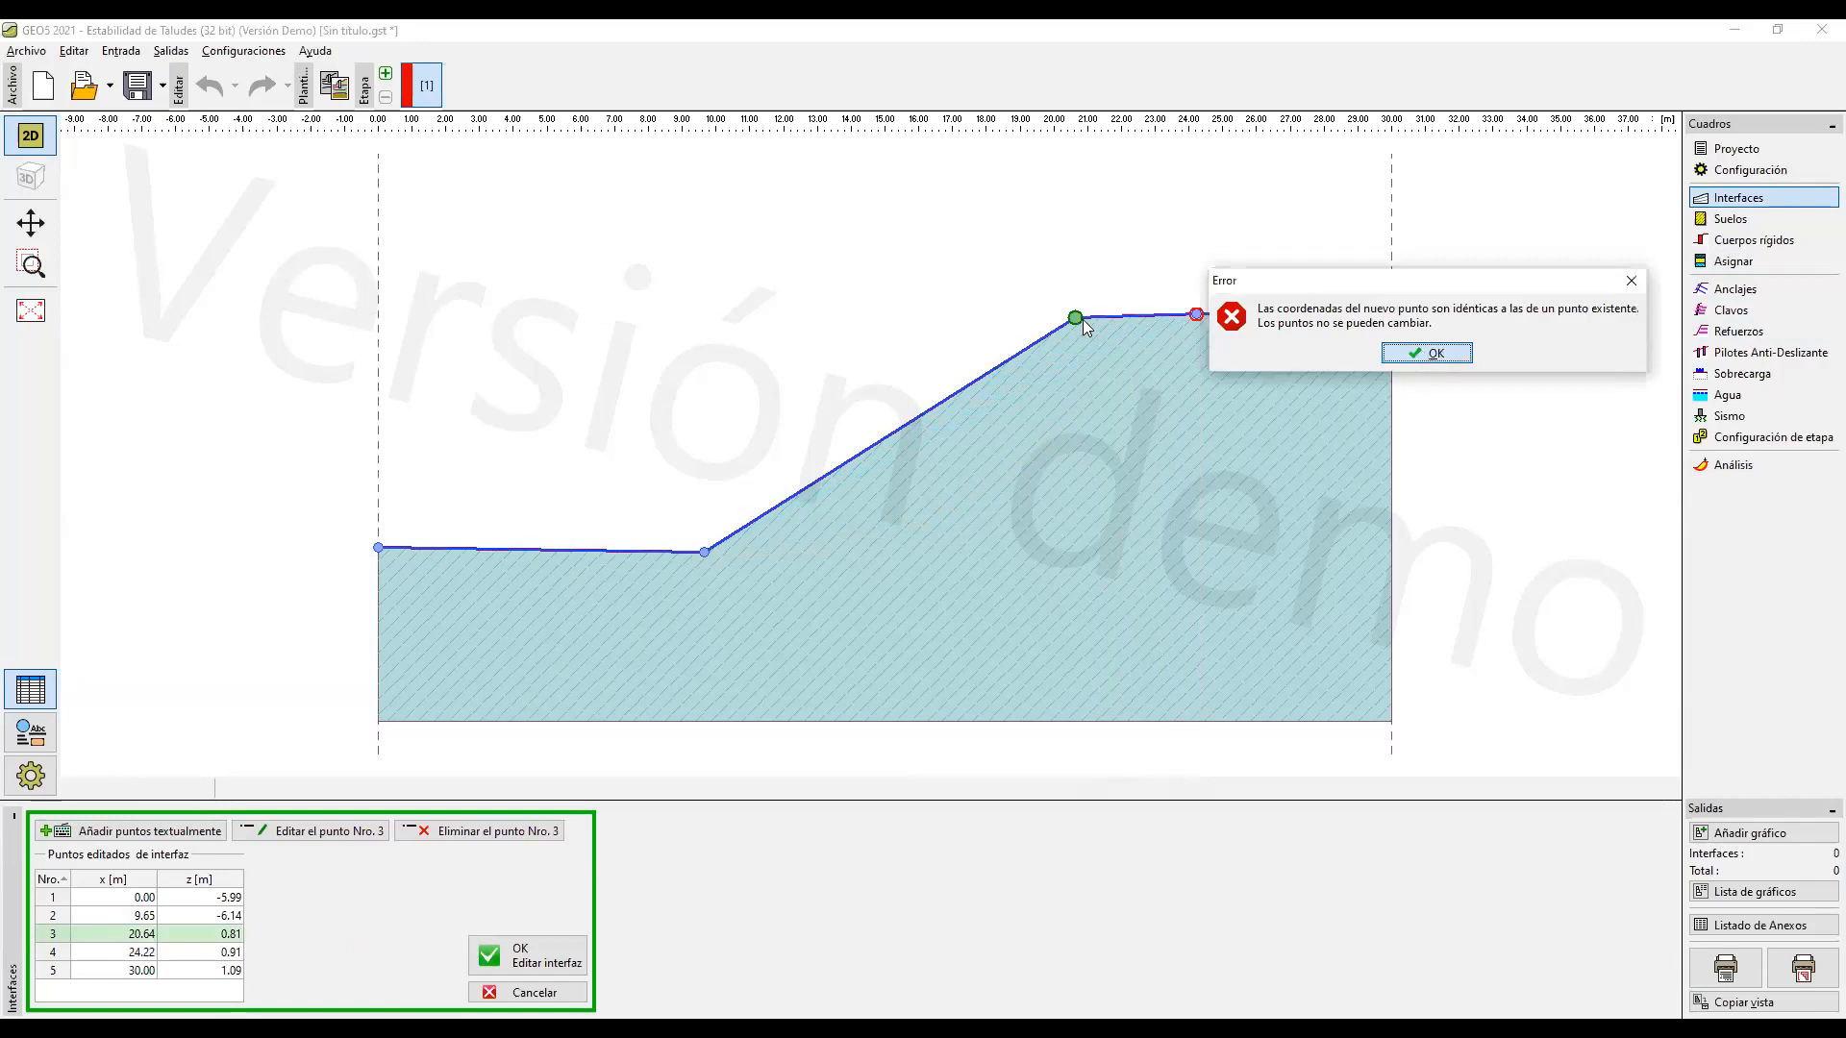
click(1425, 354)
click(1198, 317)
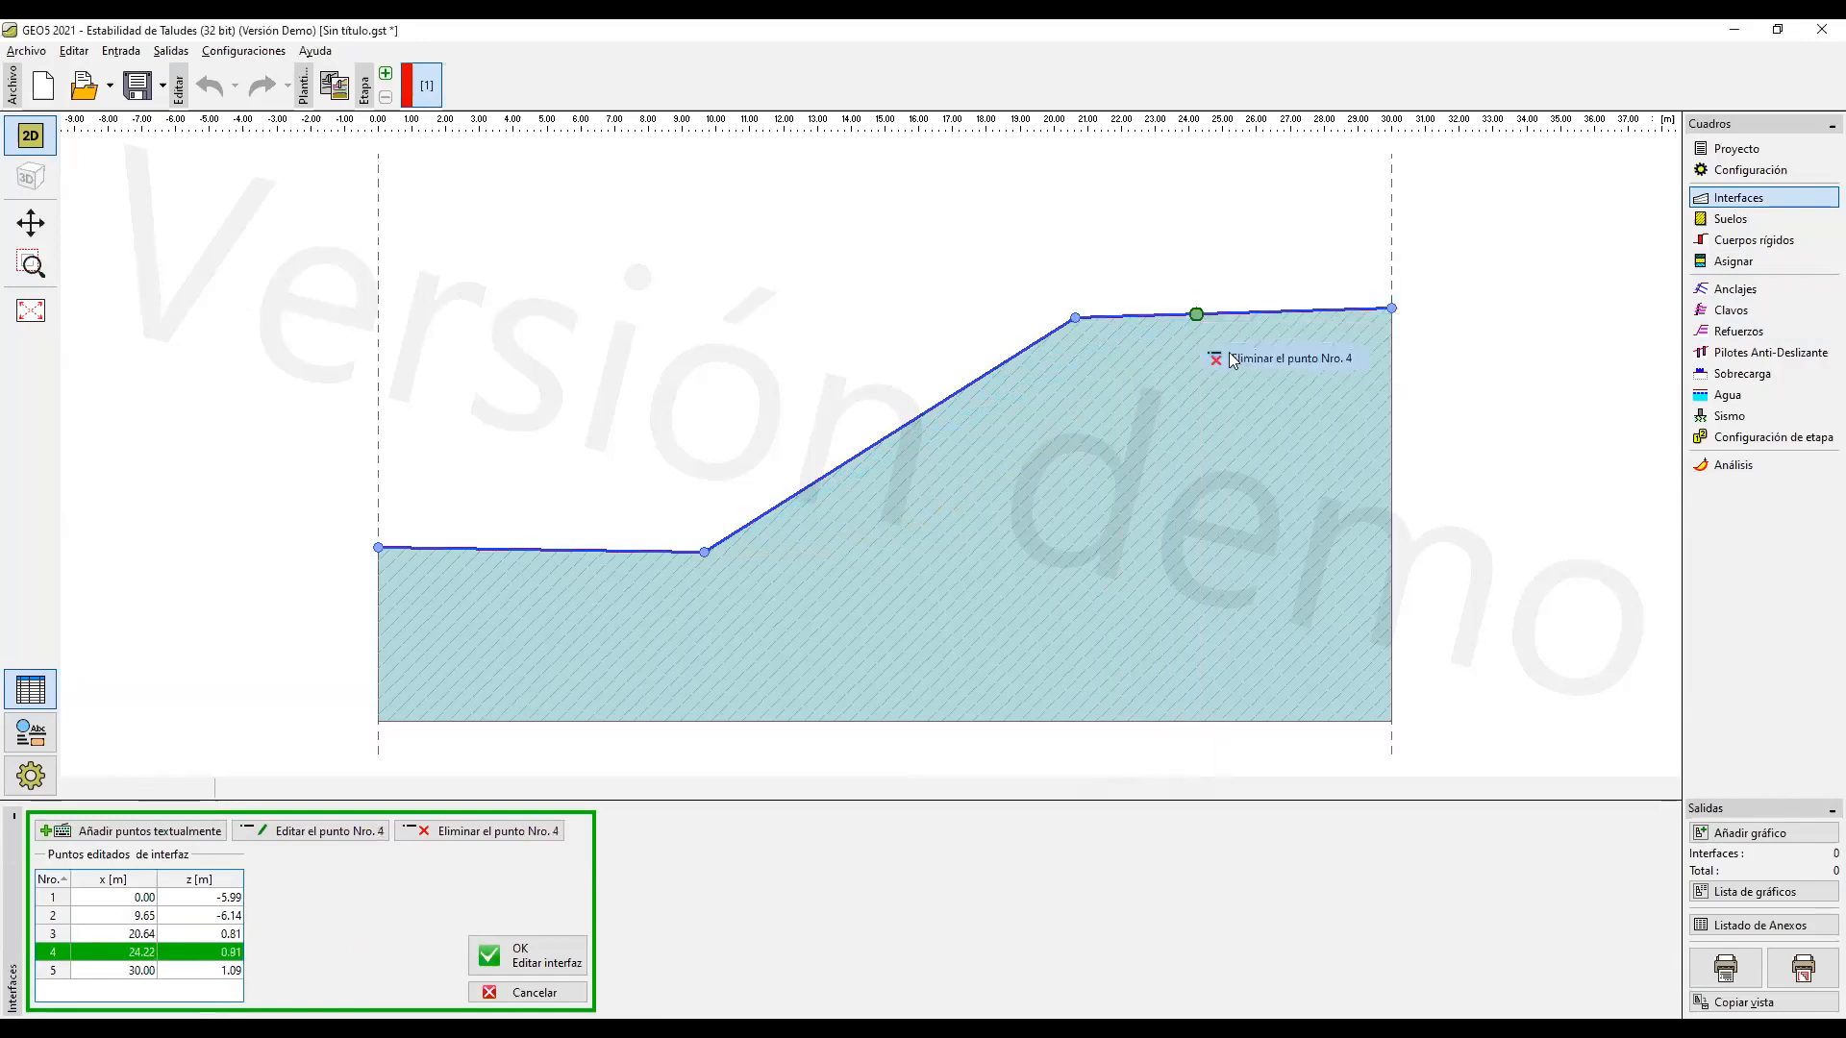
key(Delete)
click(1325, 402)
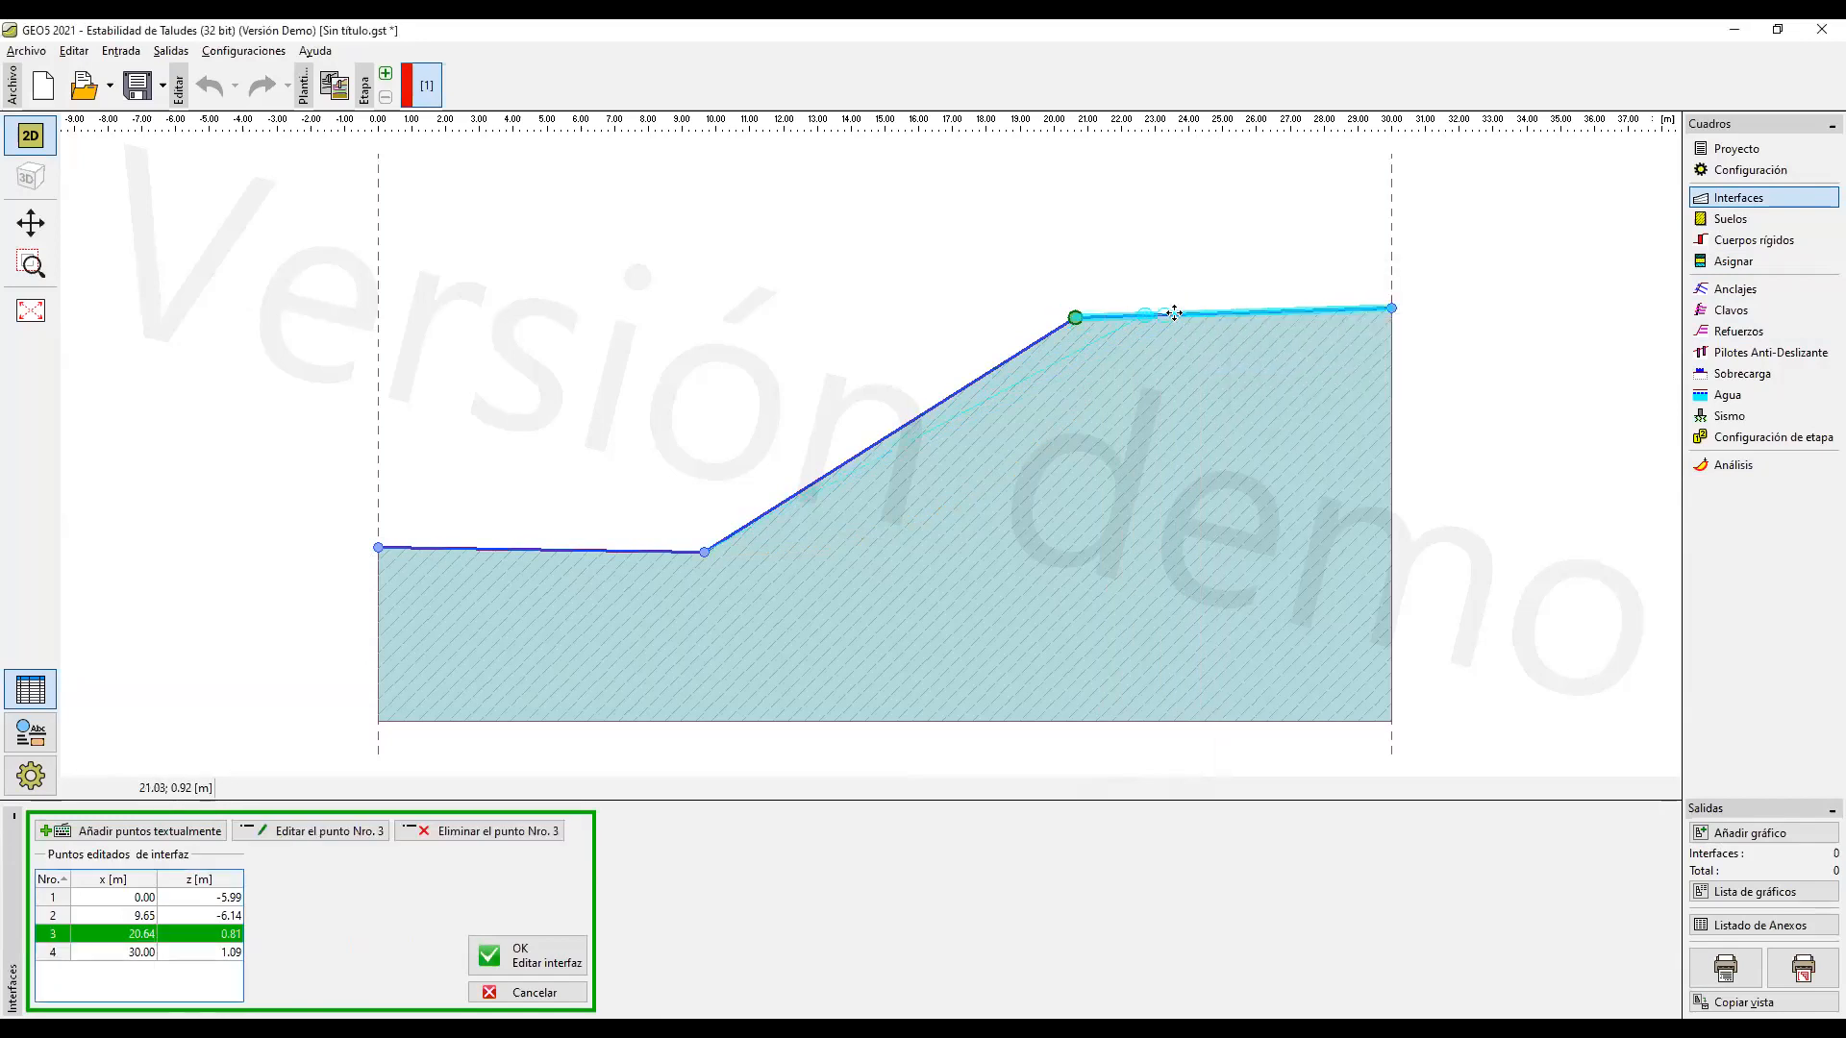
Step: Flatten the slope by moving its crest point to about (23.60, 0.89) m and its toe point to about (7.63, -6.10) m
click(1175, 315)
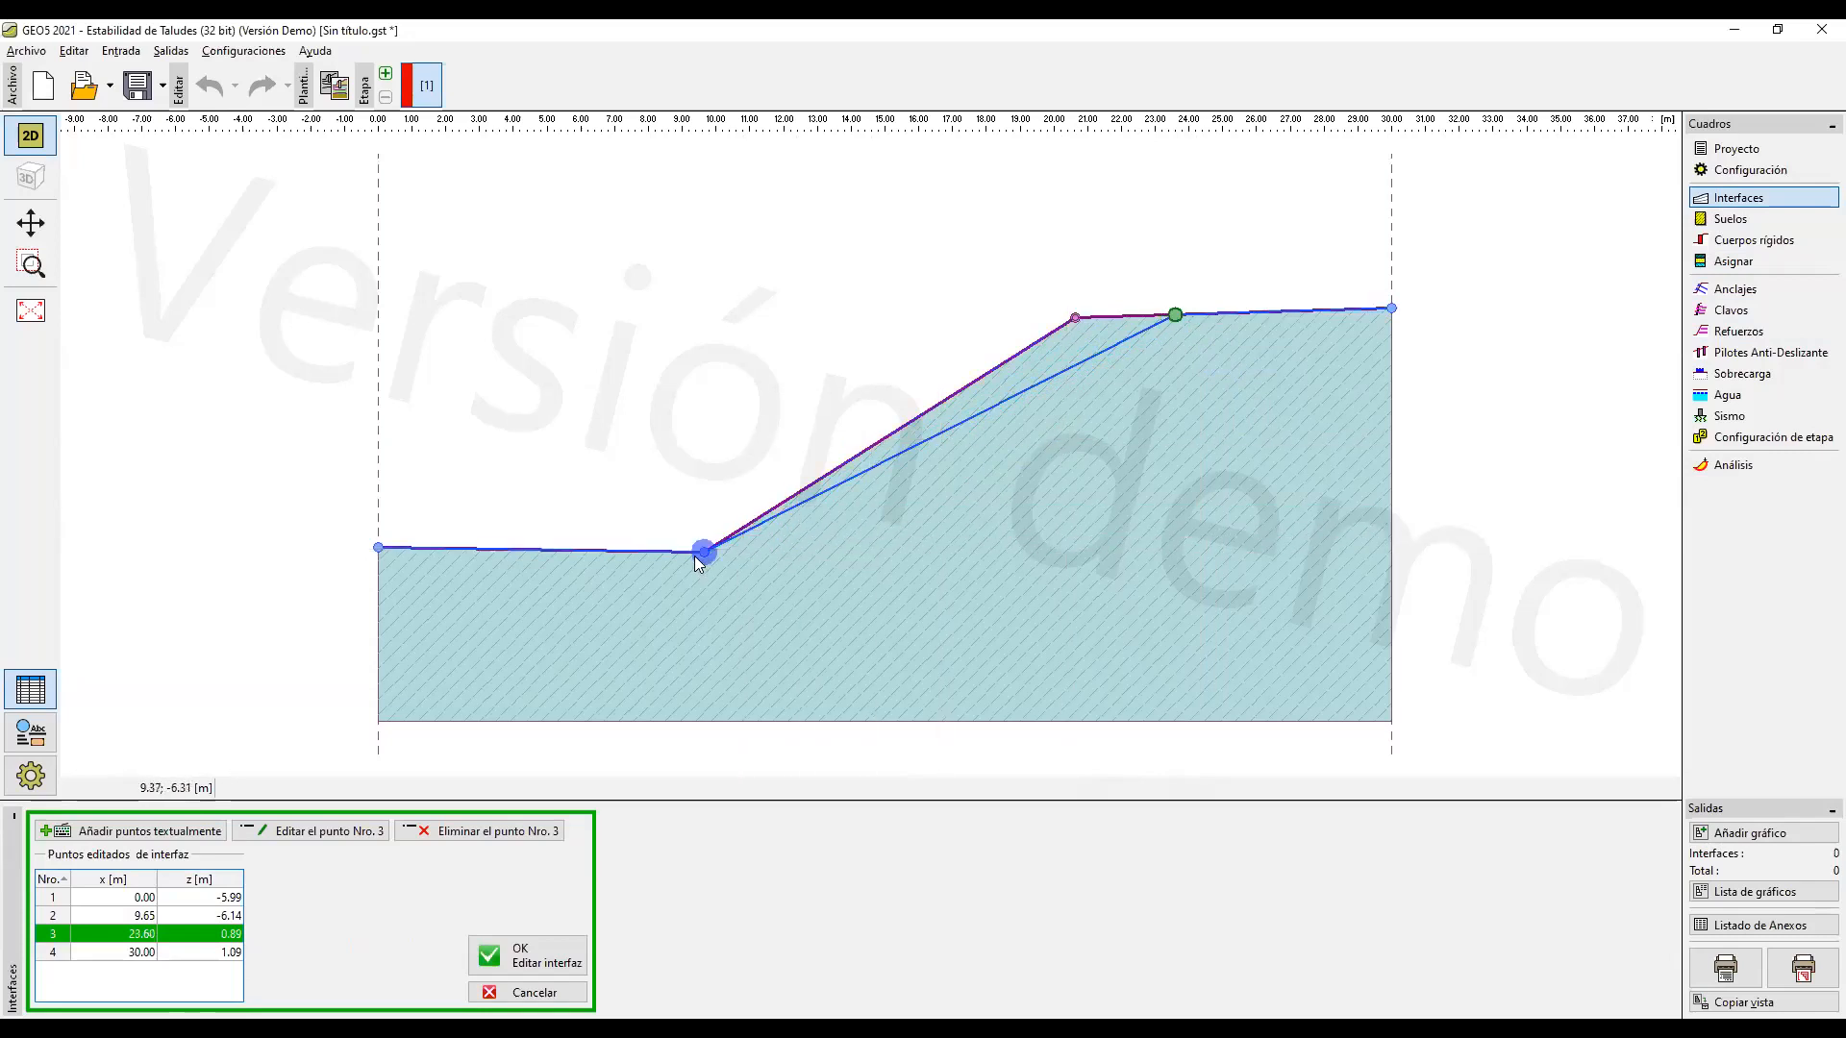
drag(694, 556, 636, 550)
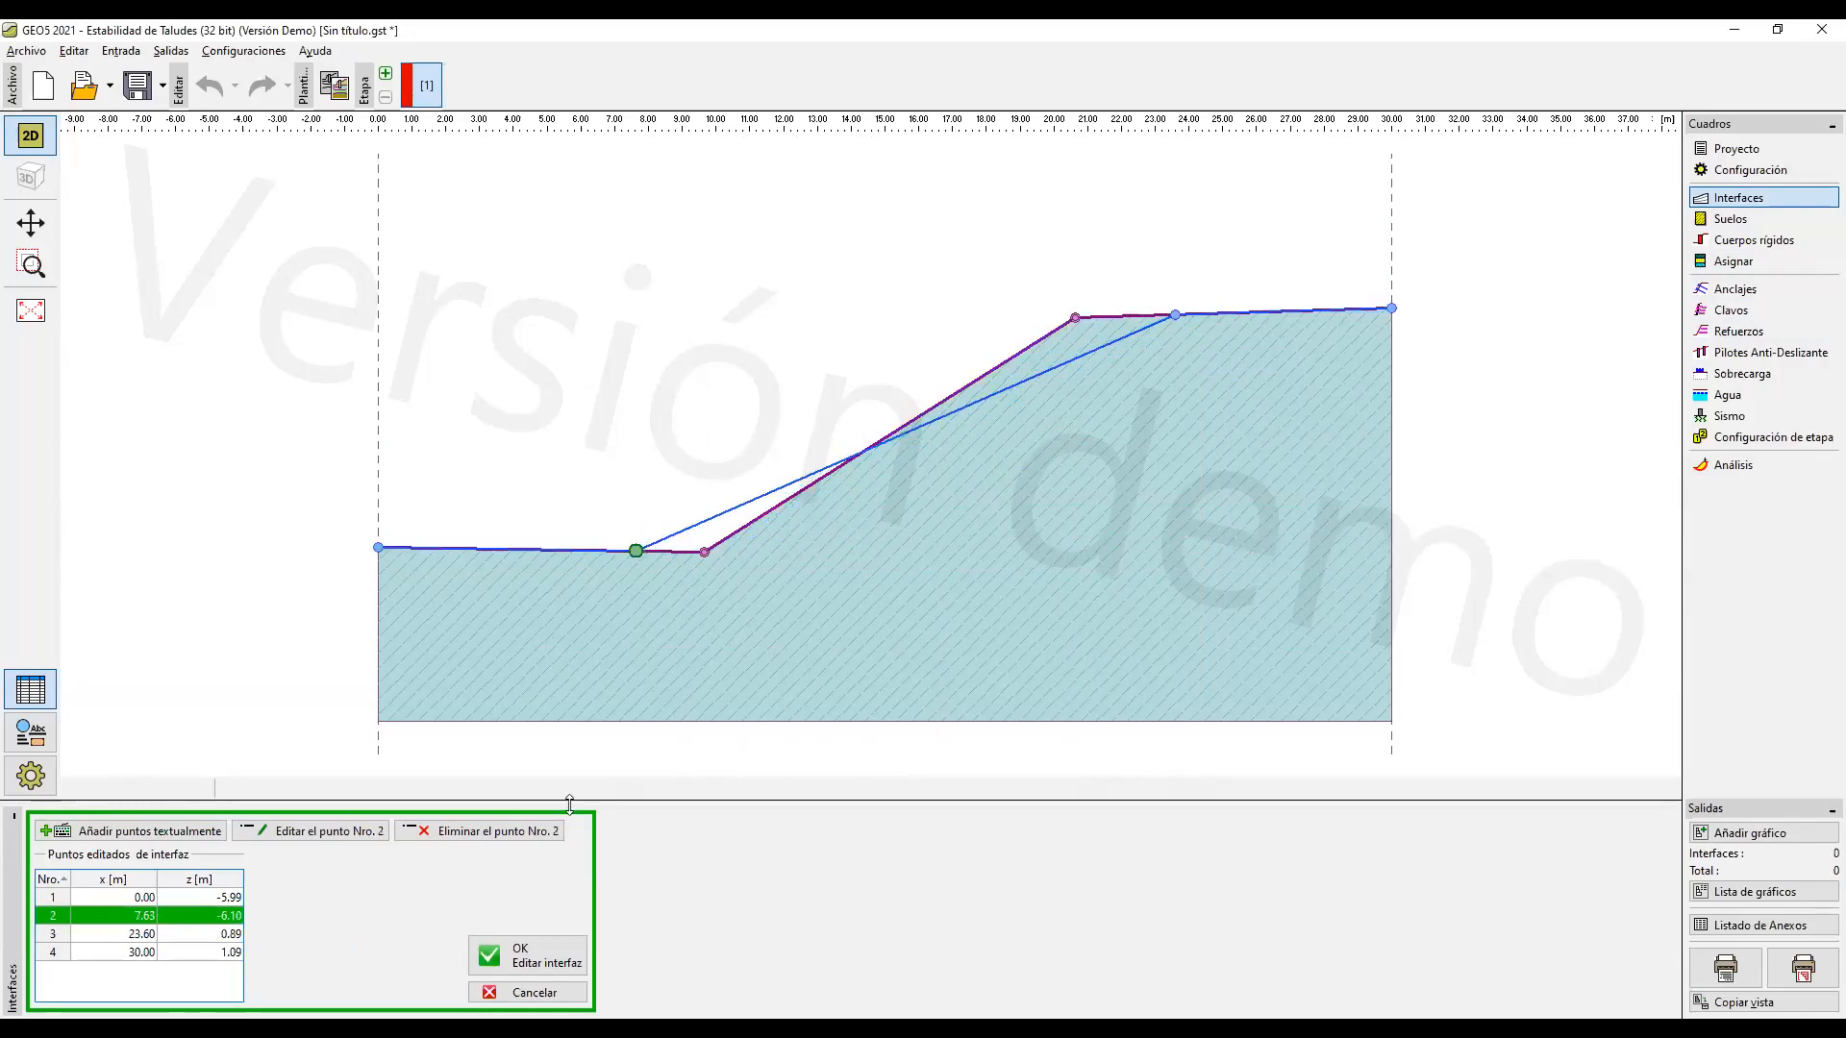
click(519, 956)
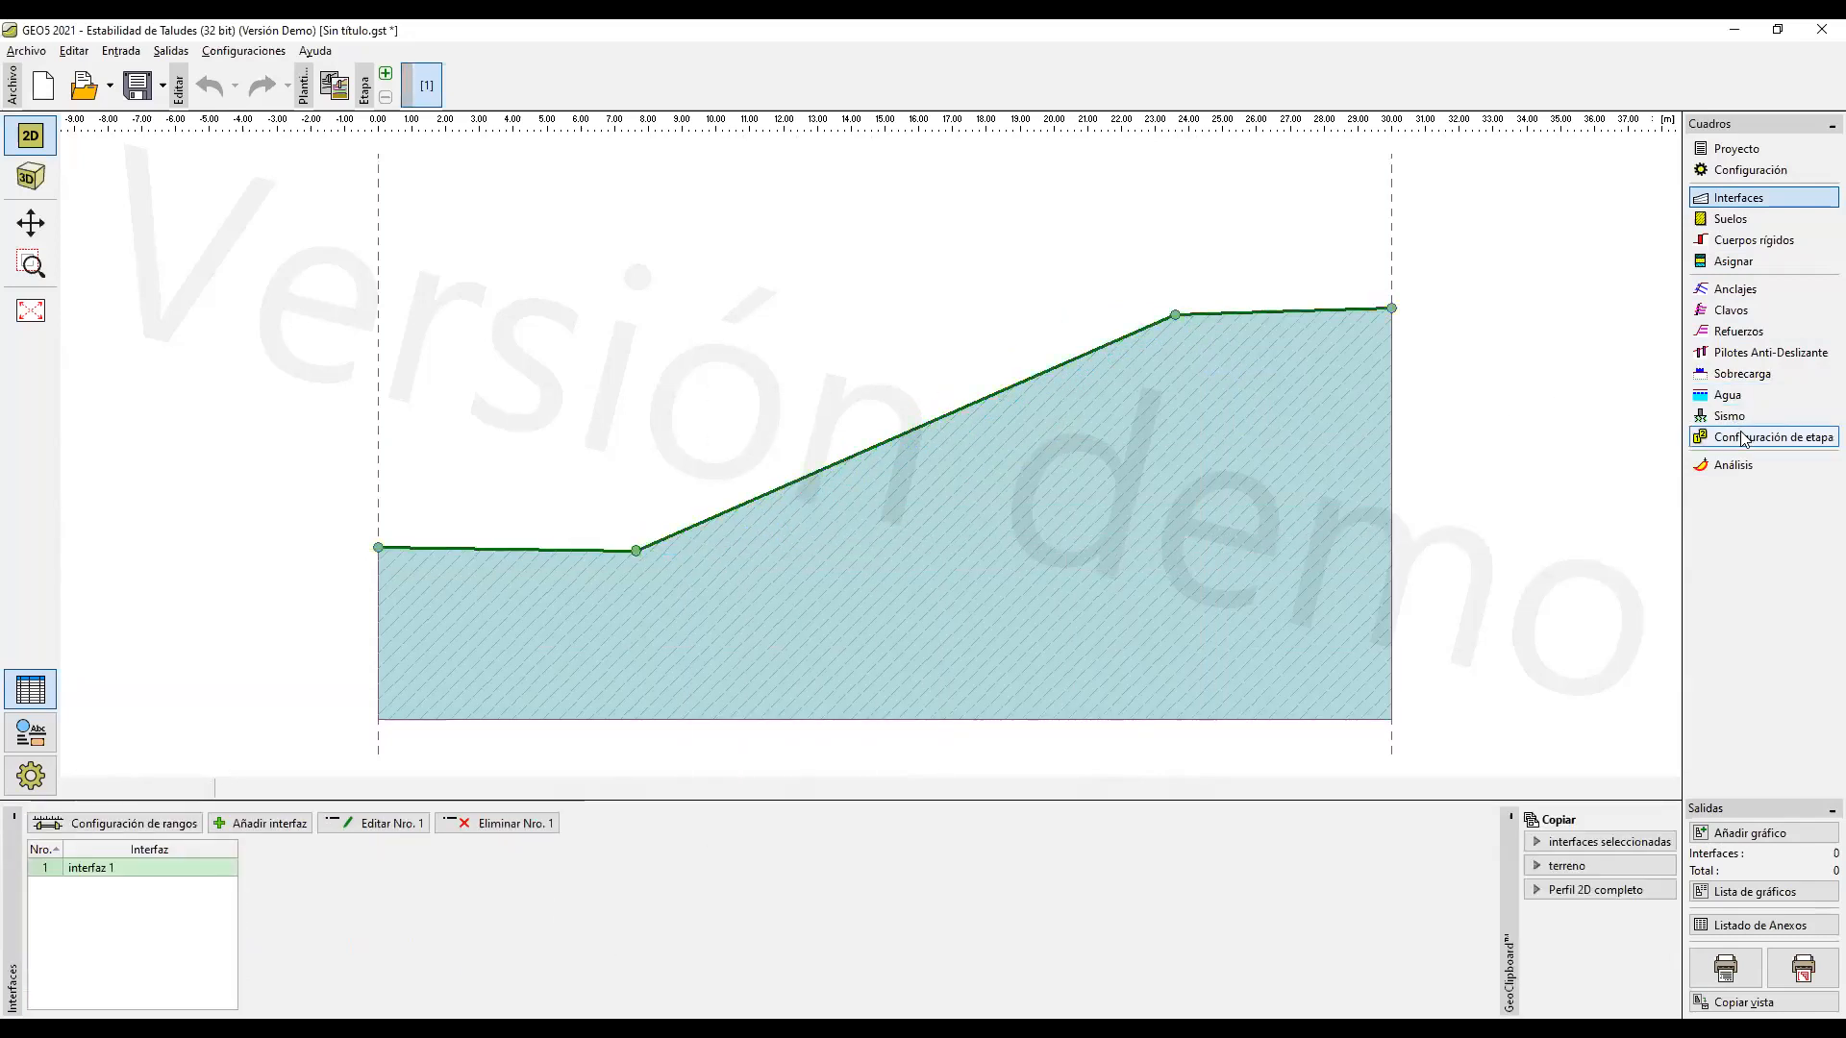
Step: Rerun the optimized Bishop analysis on the flattened slope and check its factor of safety
click(1734, 465)
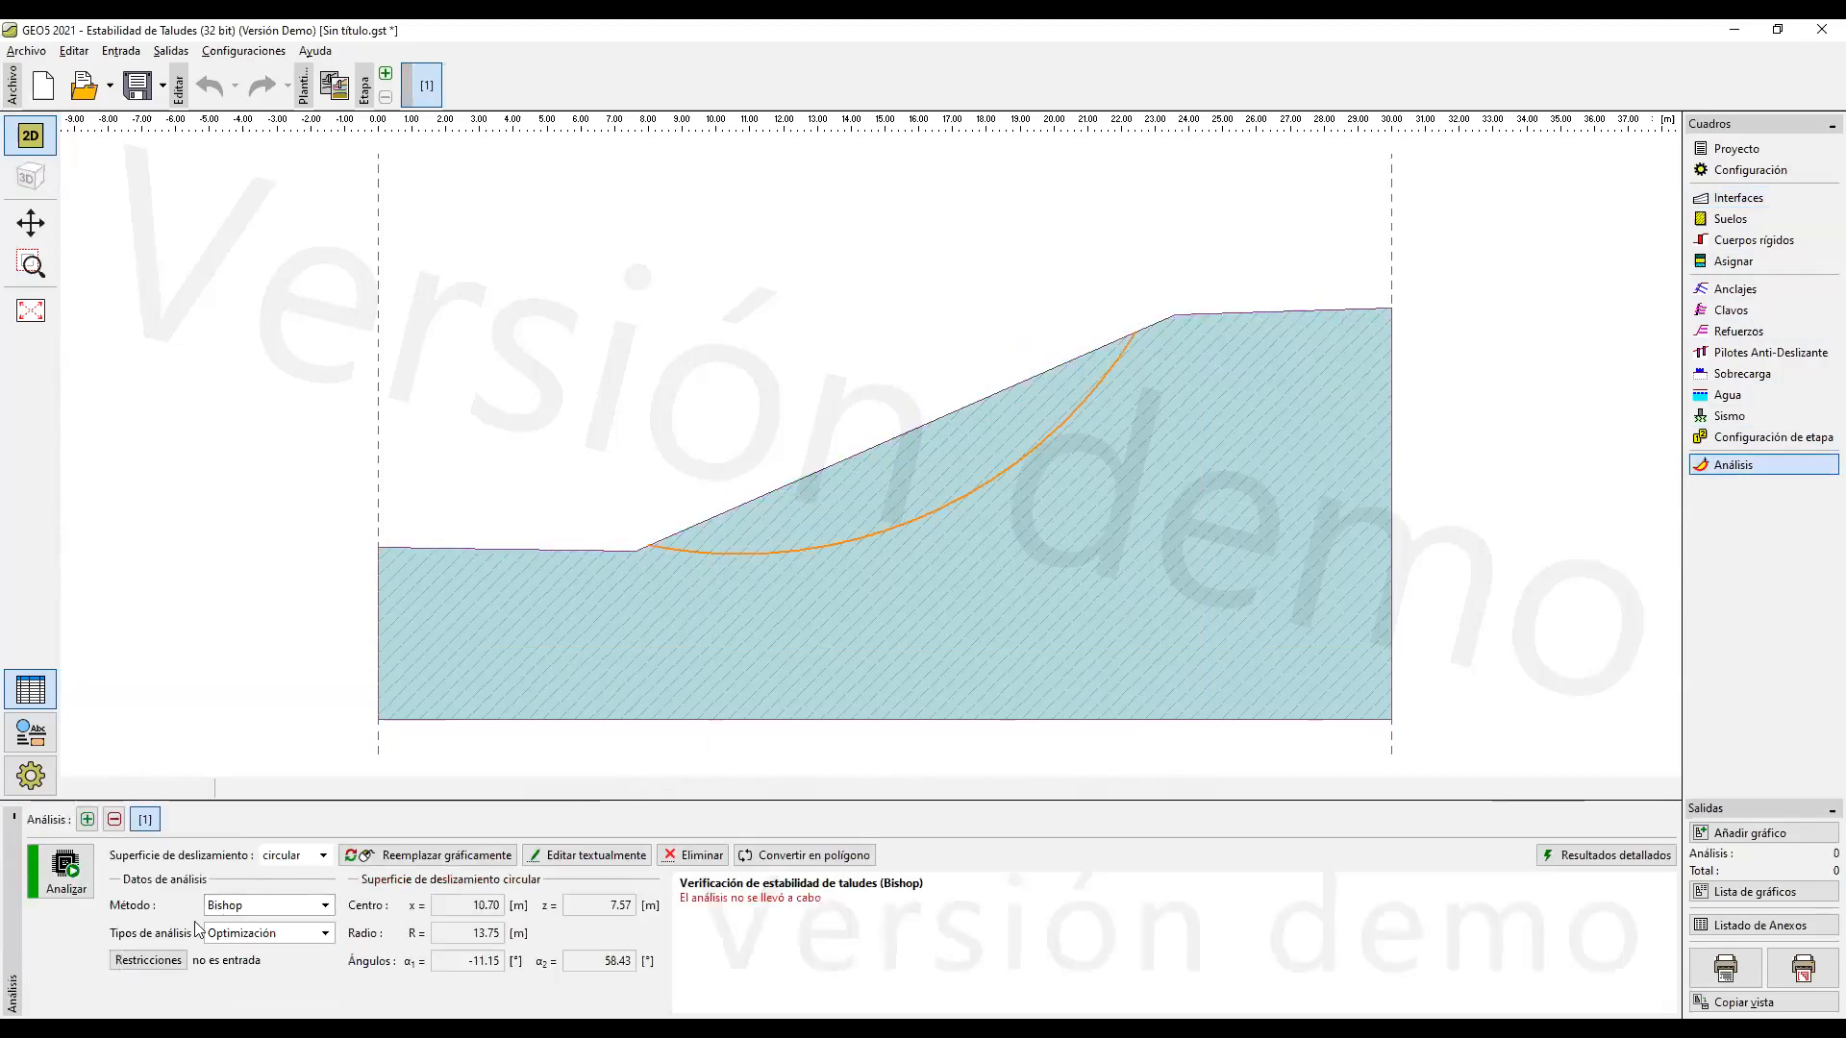
click(82, 876)
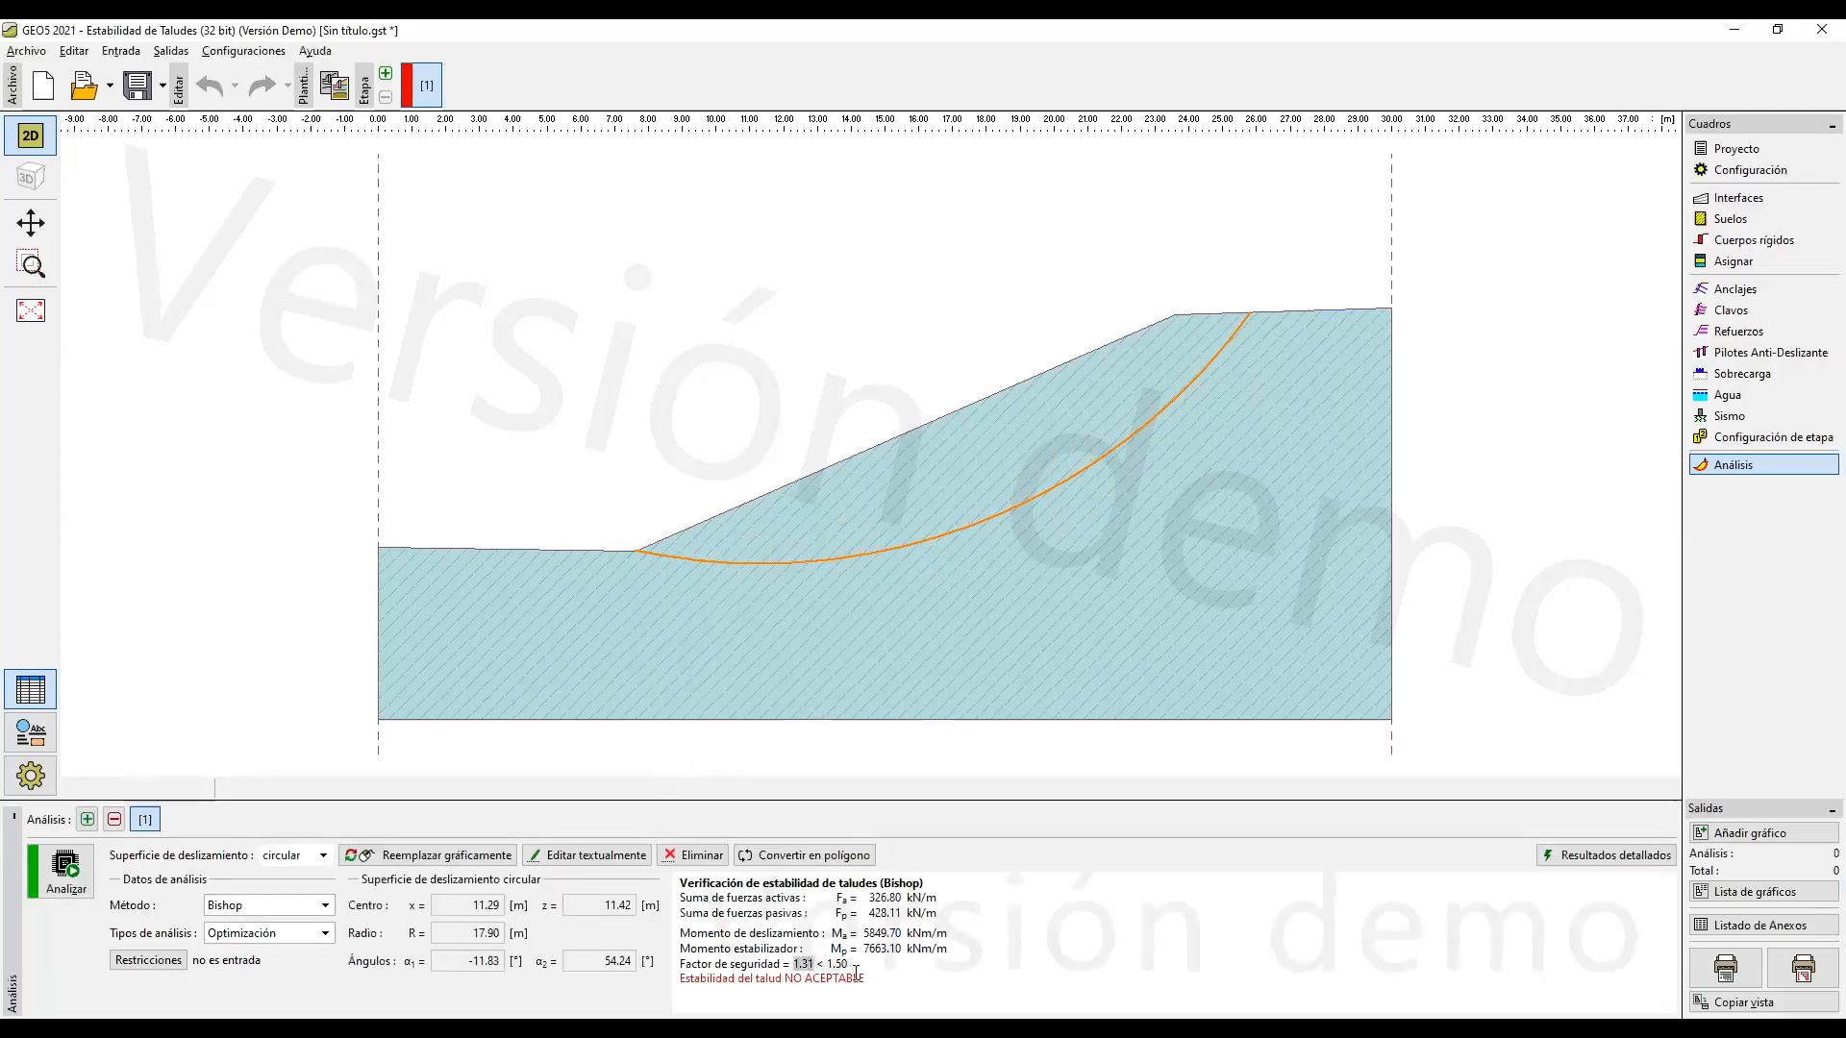
drag(850, 964, 834, 962)
Step: Enable seismic analysis for the slope and set the horizontal seismic coefficient Kh to 0.15
click(1736, 417)
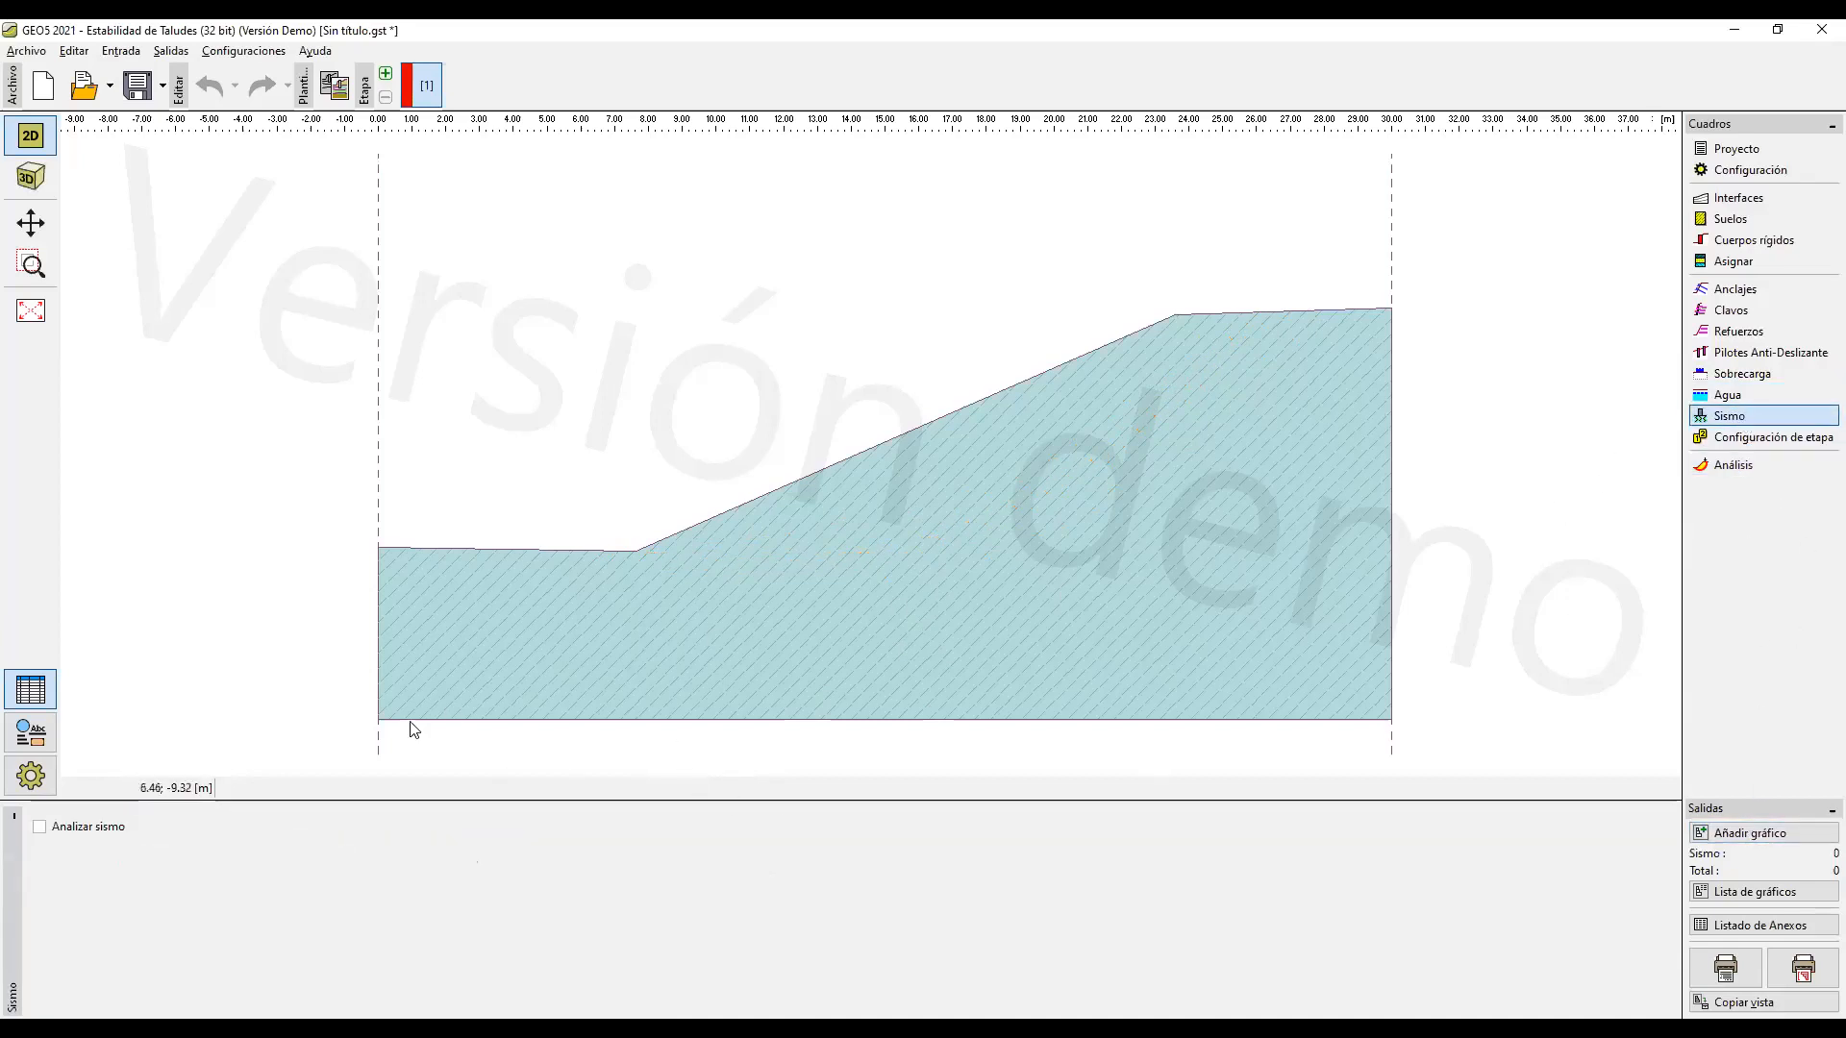
click(40, 827)
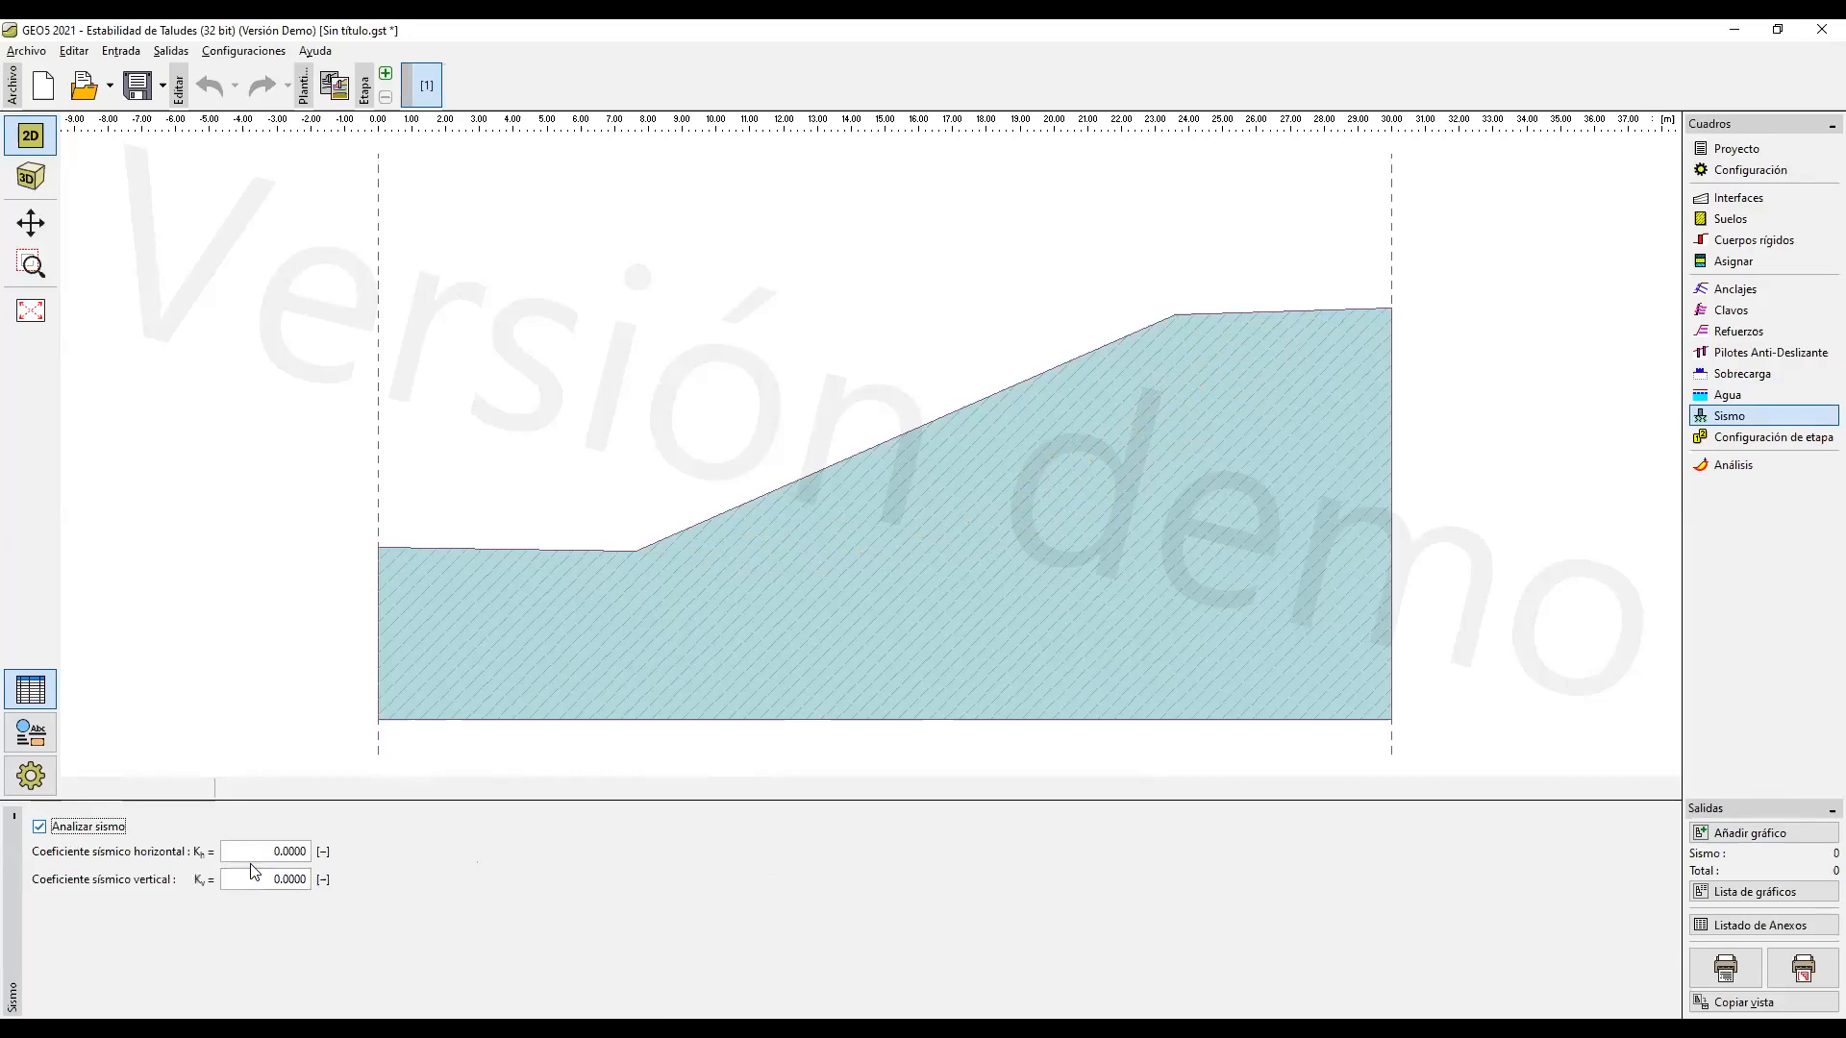
drag(247, 851, 235, 851)
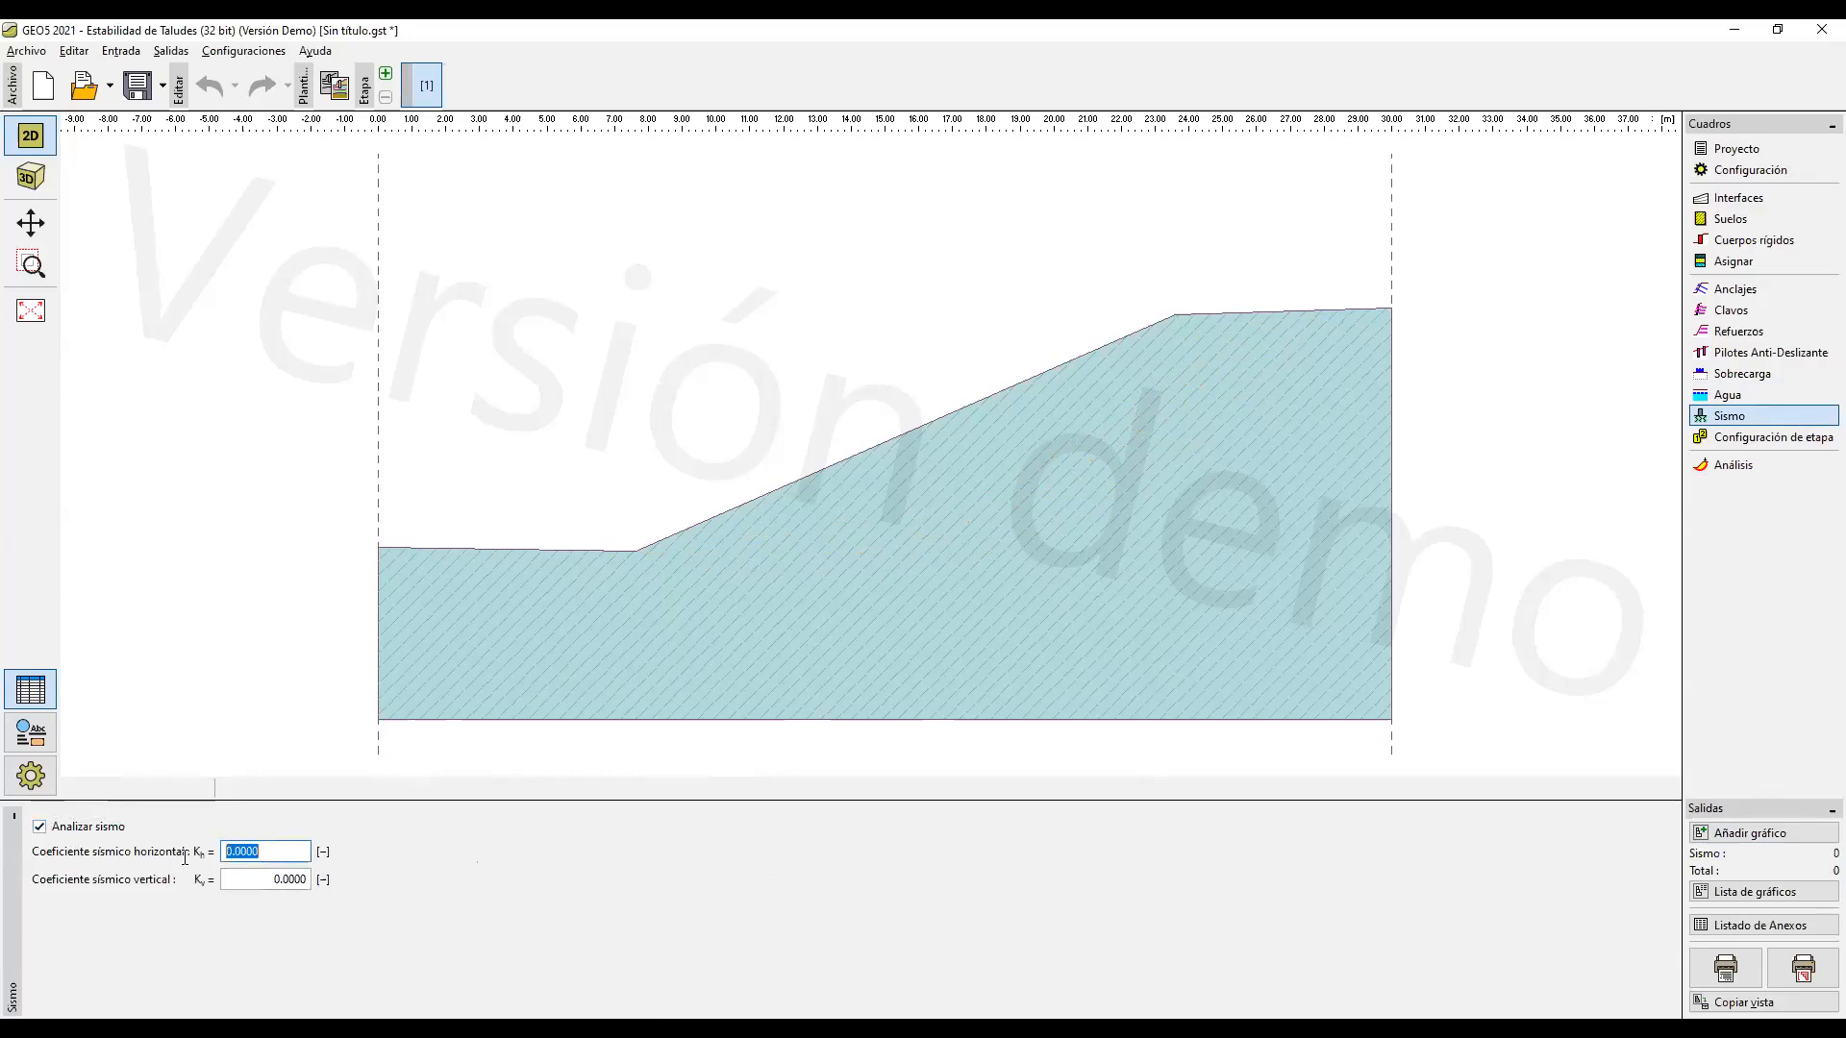
text(0.15)
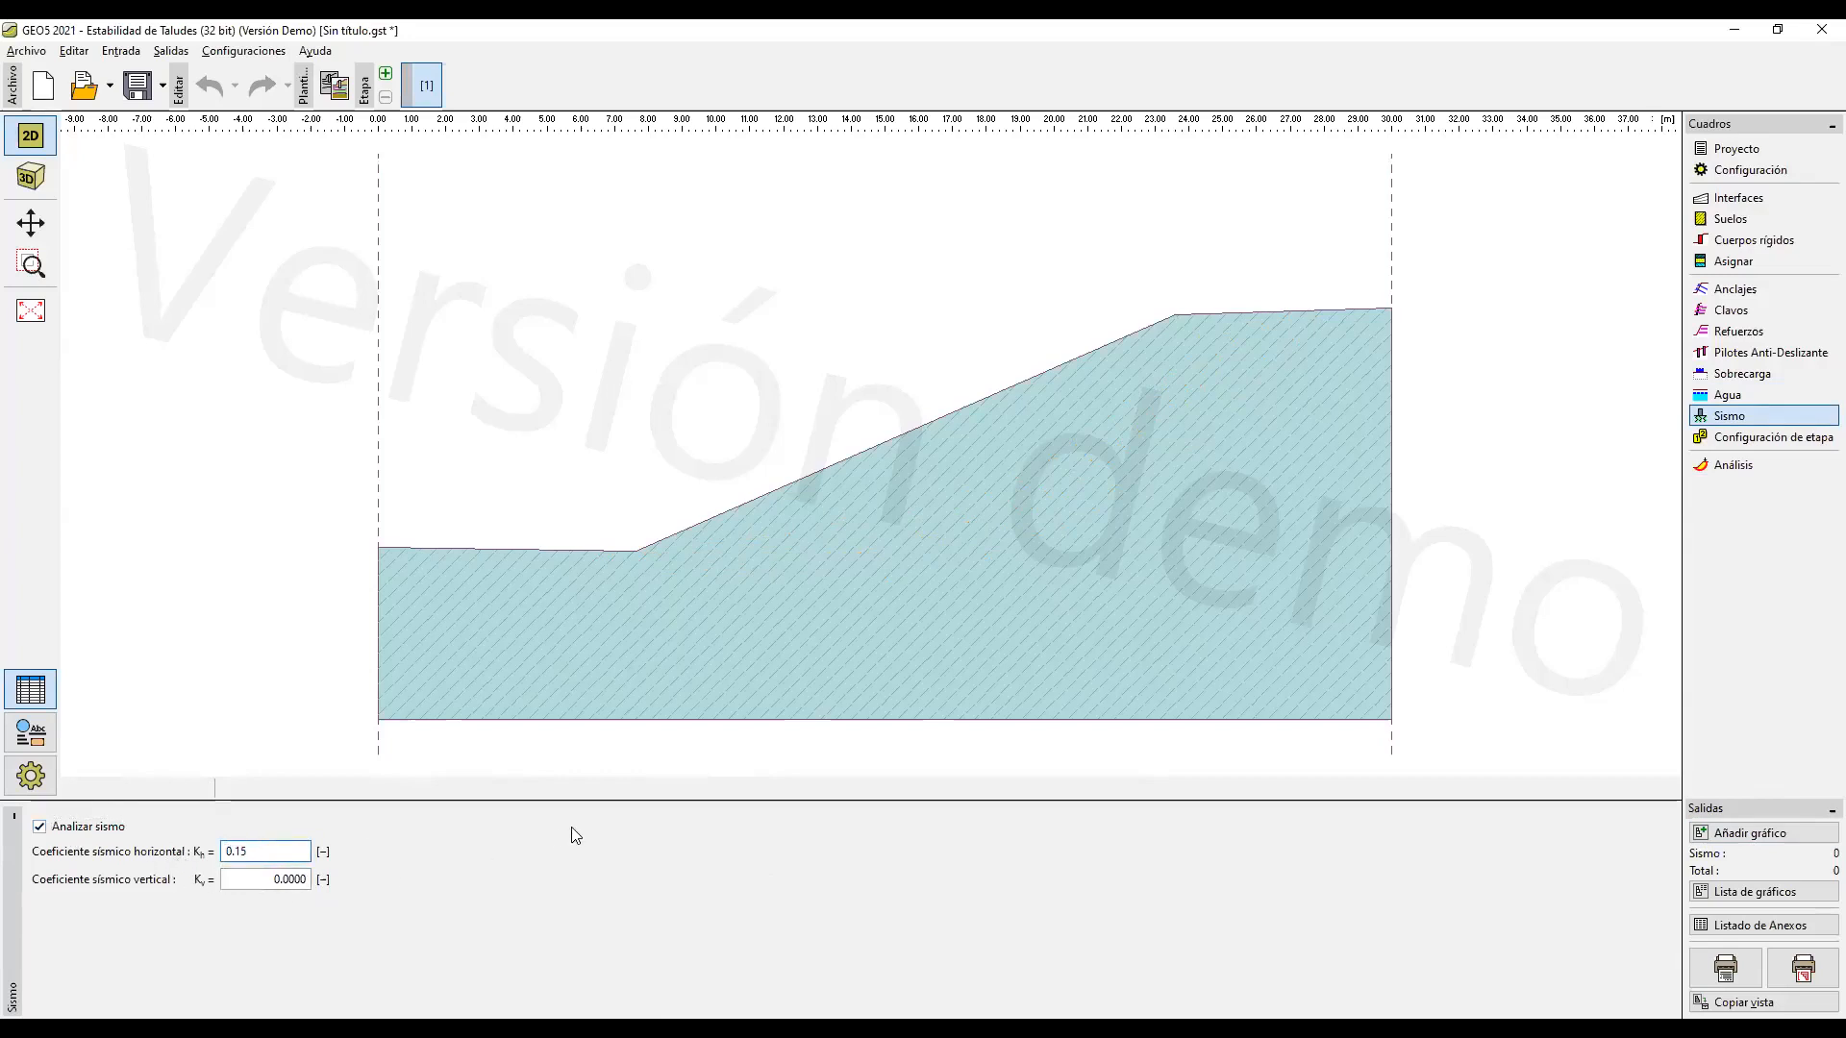
Step: Change the Bishop analysis type from optimization to standard (Estándar) and analyse the existing circular slip surface with the seismic load
click(1726, 465)
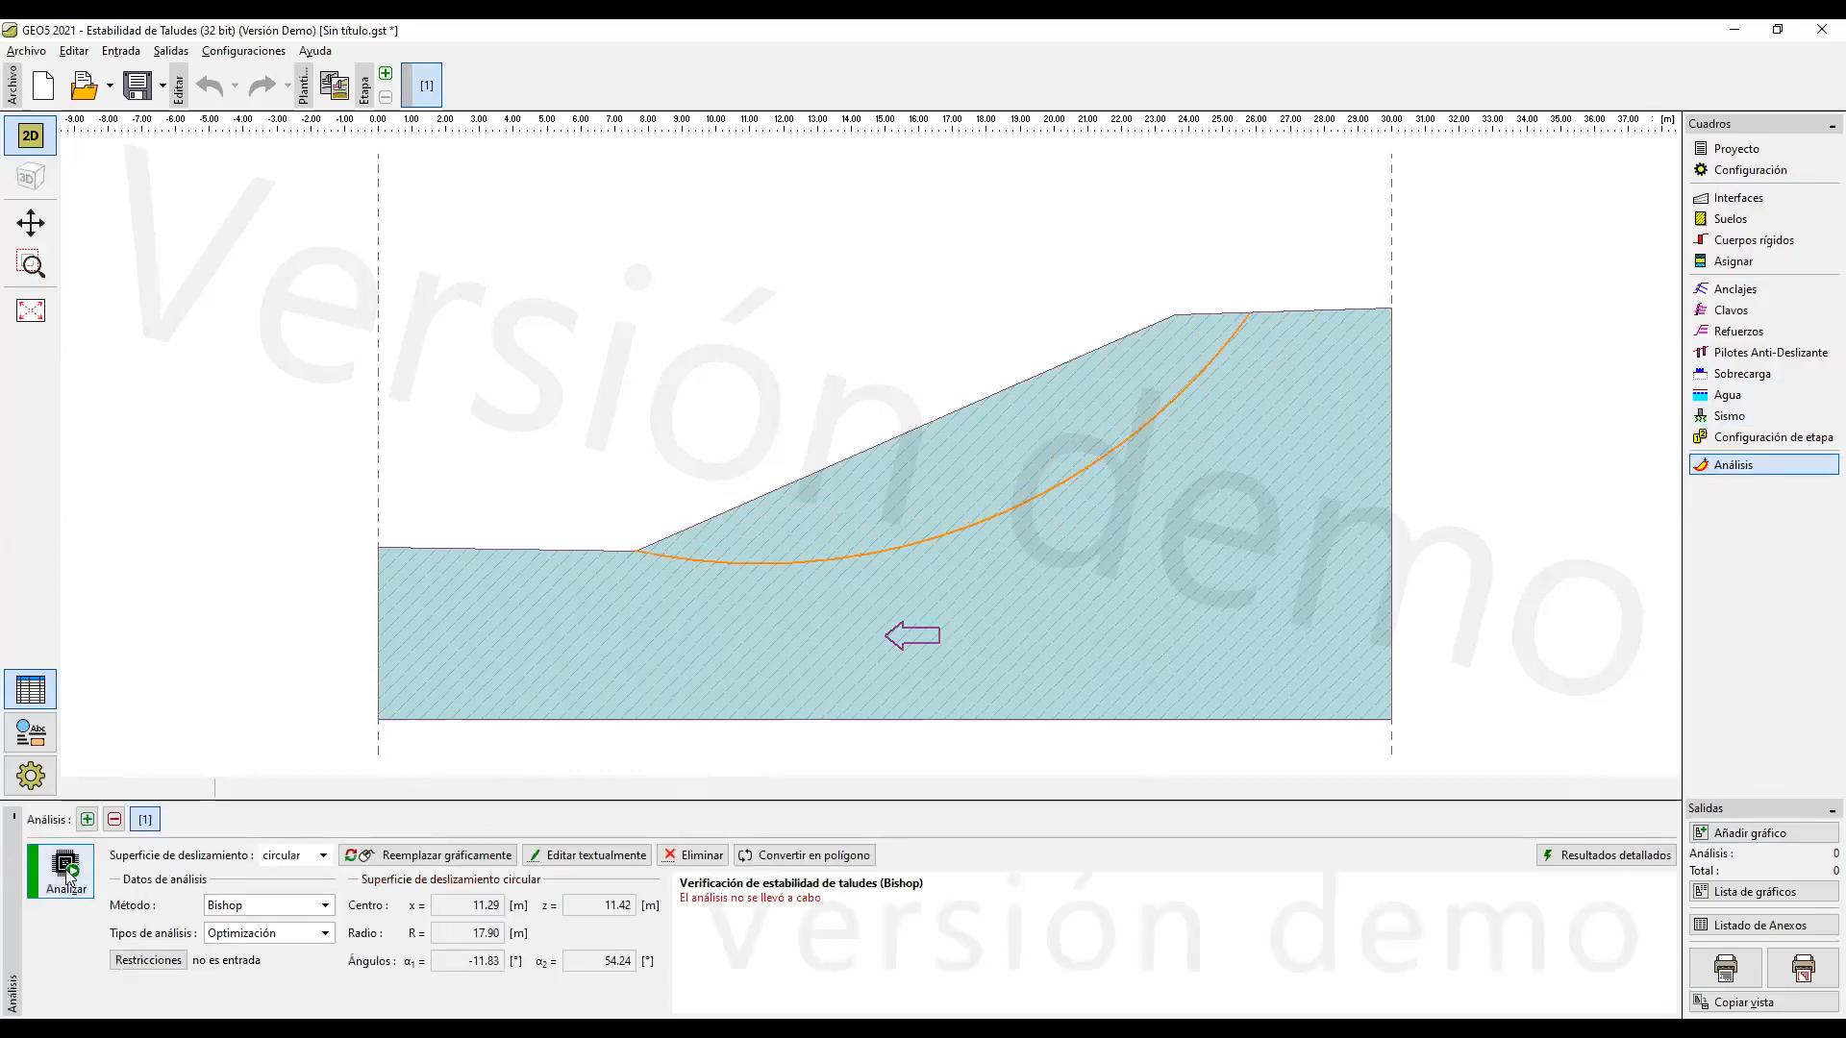
click(252, 936)
click(256, 952)
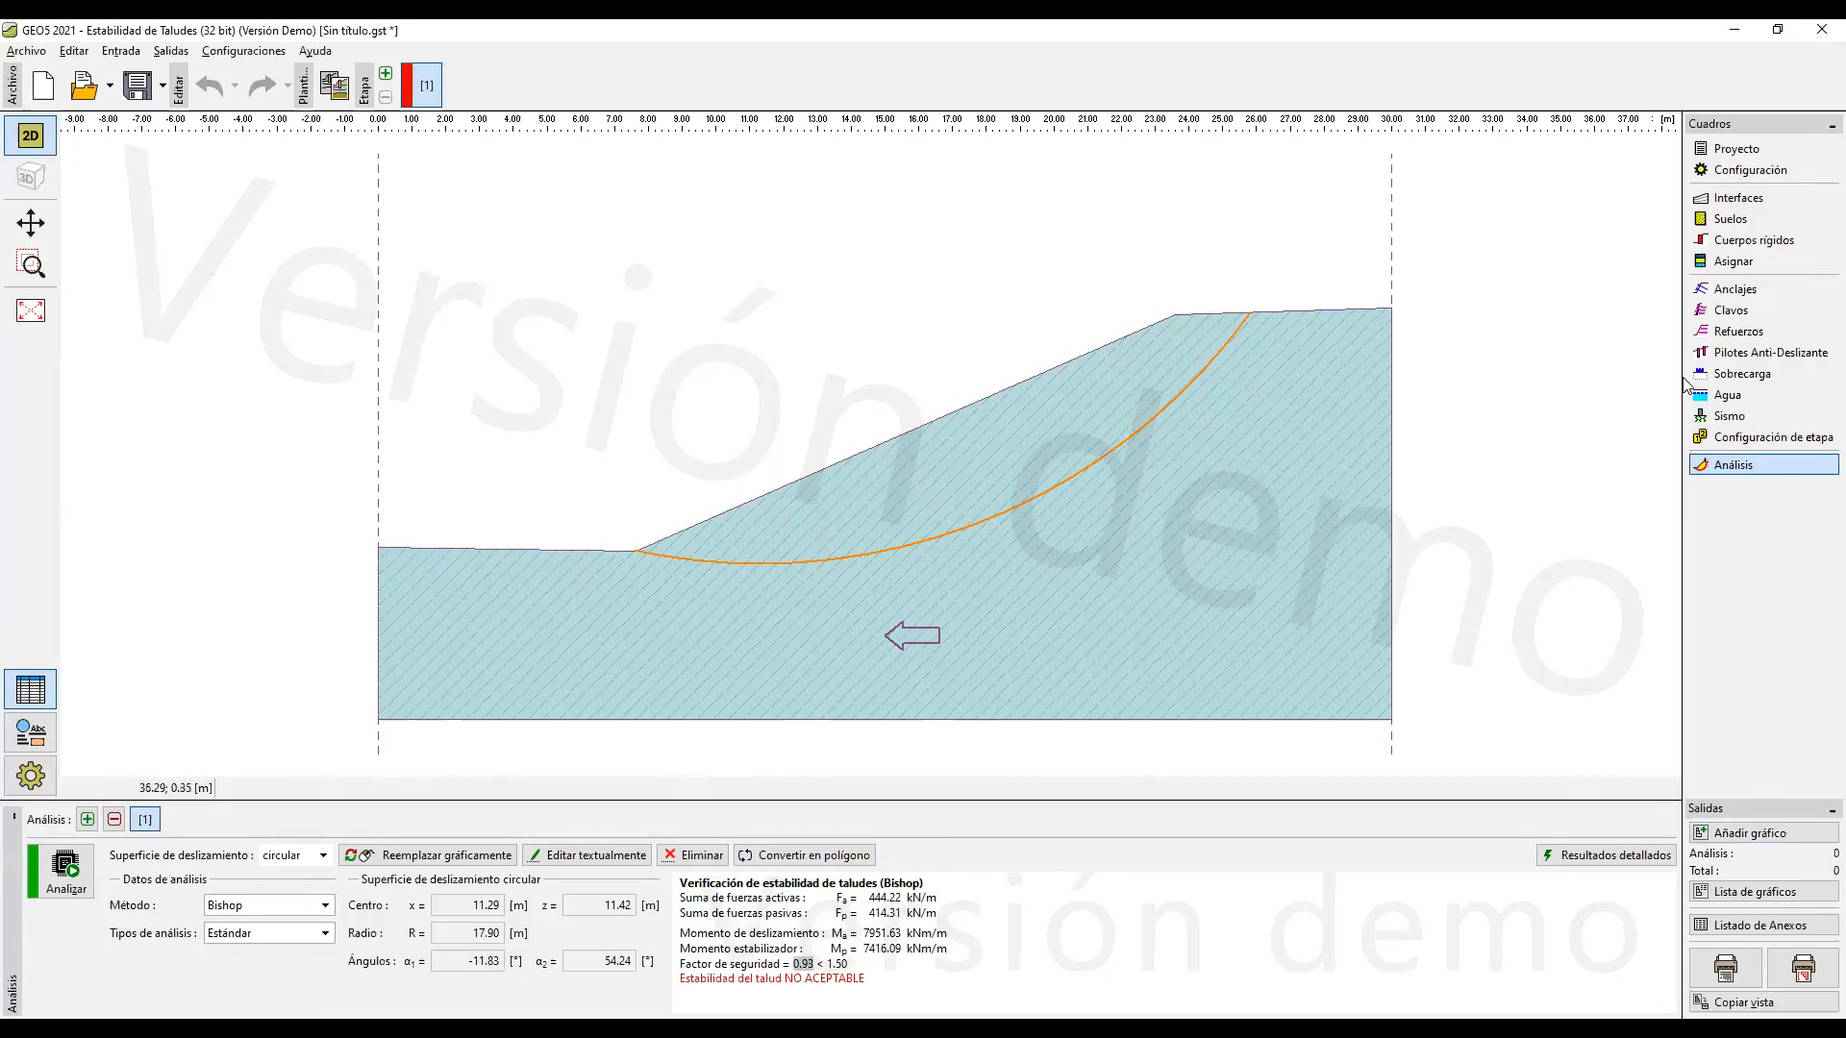
Step: Open the slope's water settings and display the model in 3D
click(1710, 400)
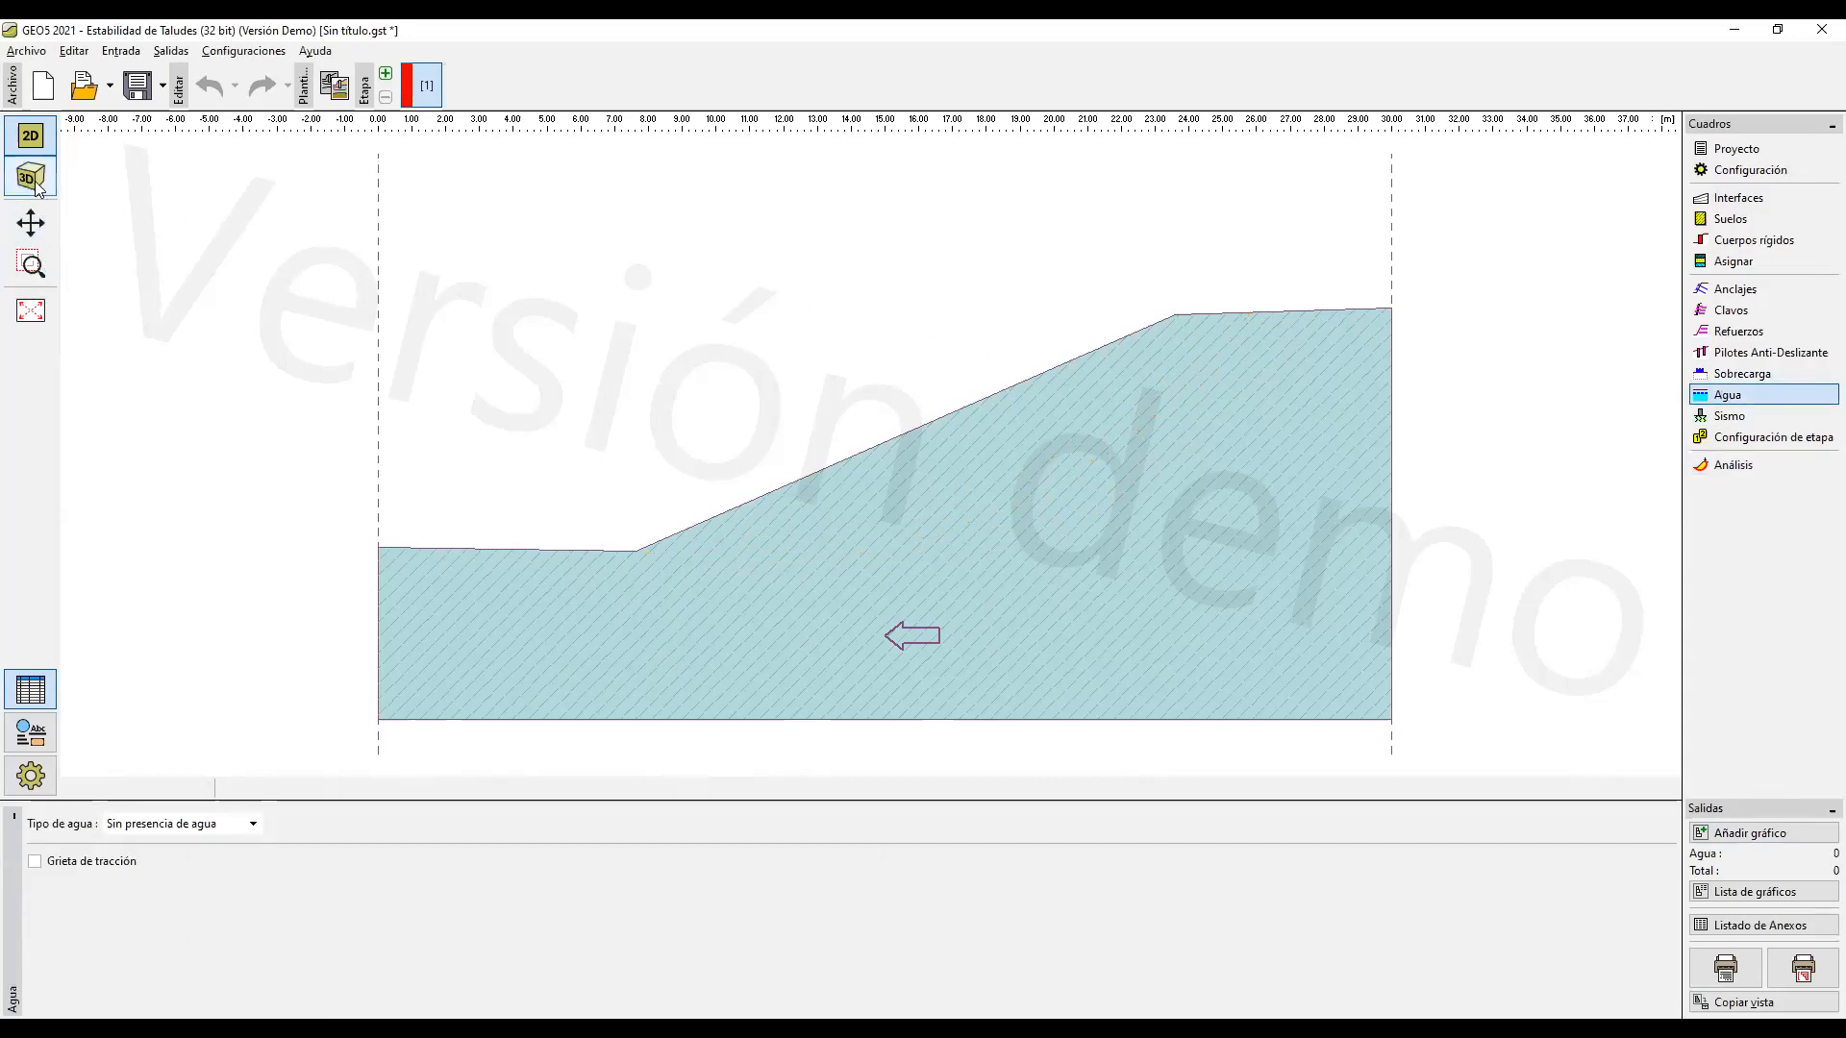
click(30, 176)
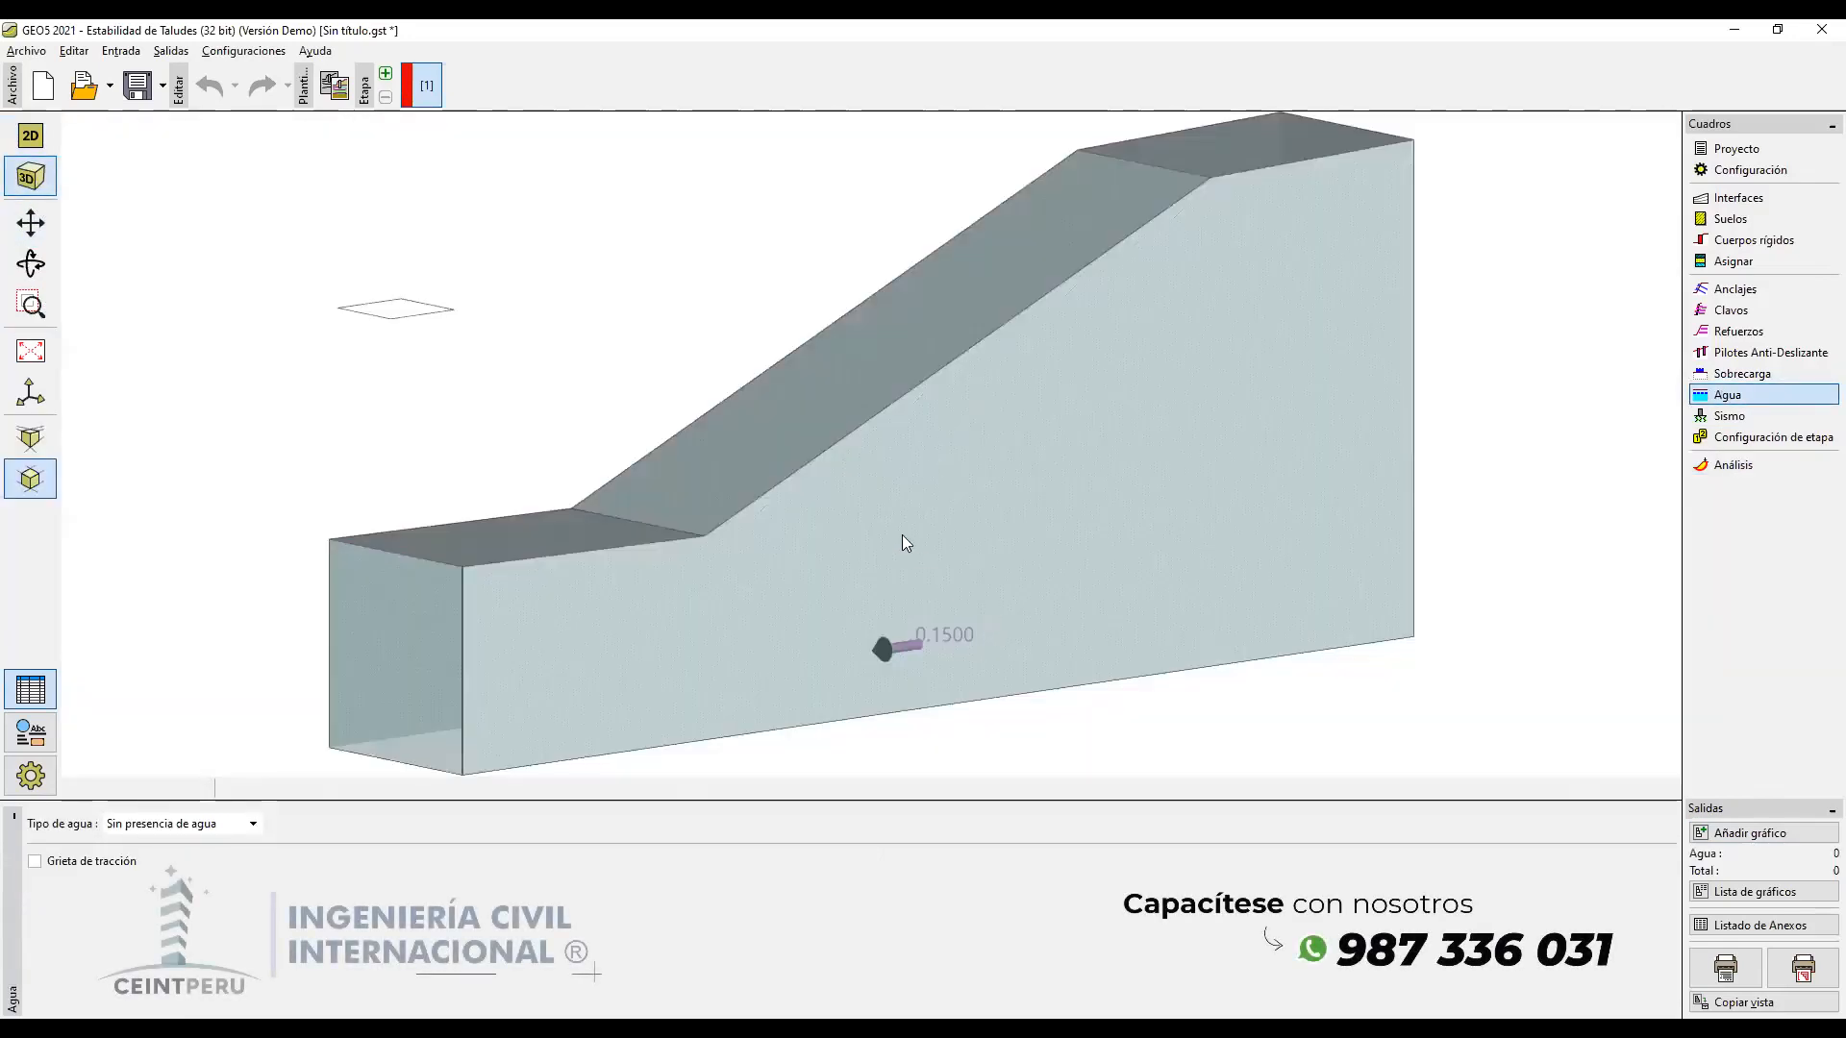